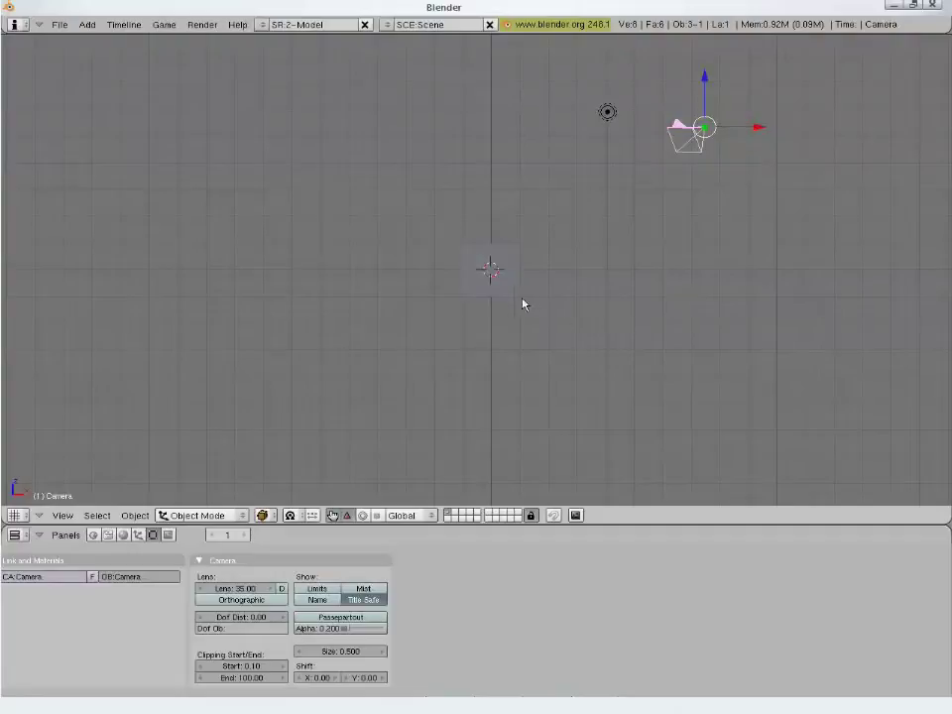
Select the default cube at the scene's centre and delete it
right_click(512, 312)
key(h)
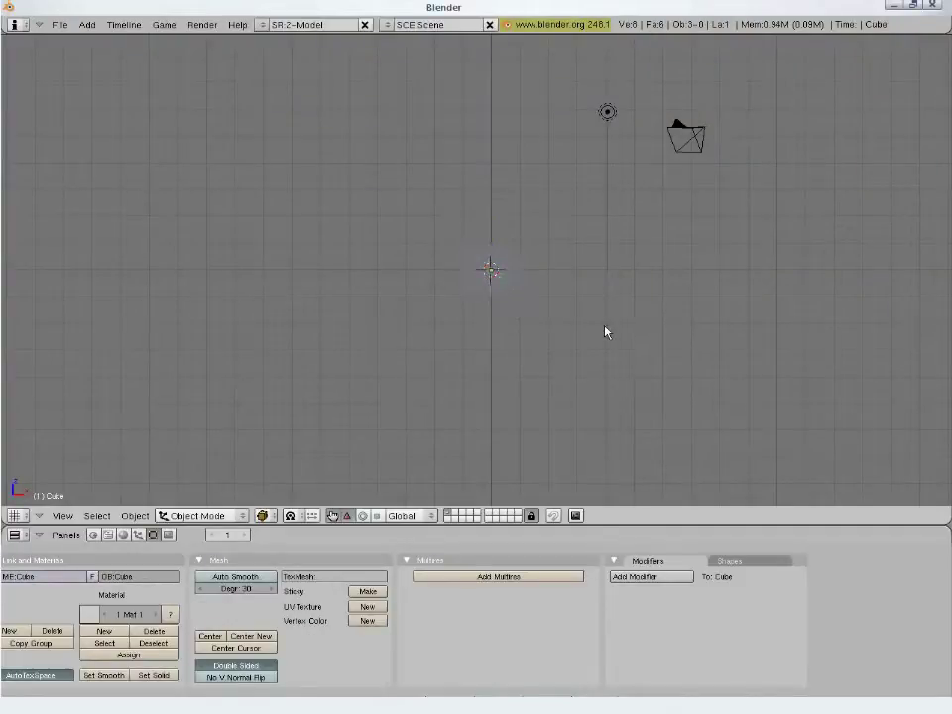
key(alt+h)
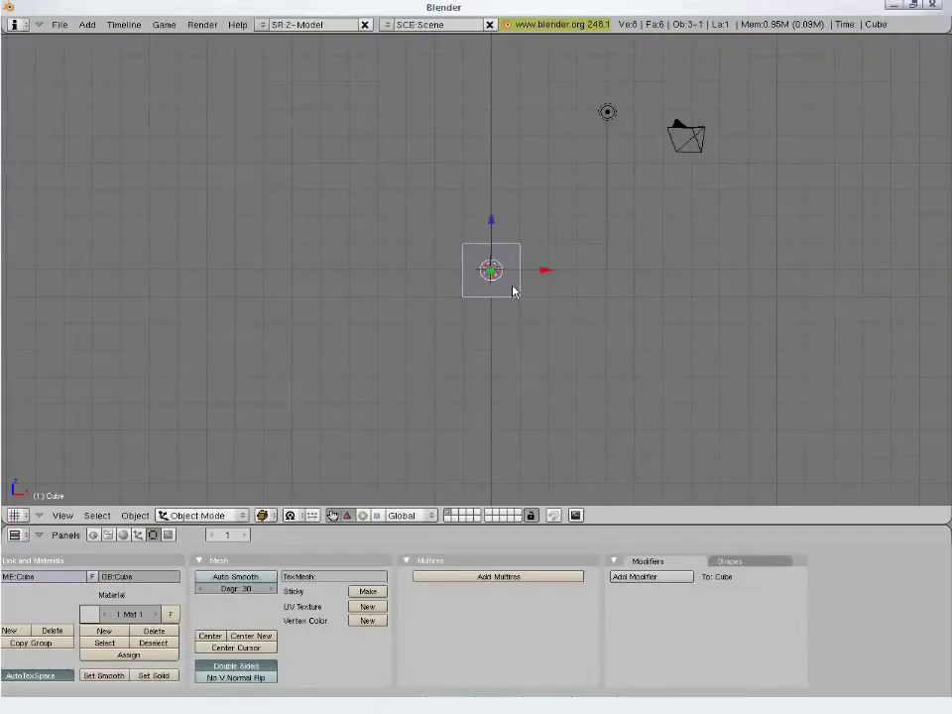
key(x)
click(514, 286)
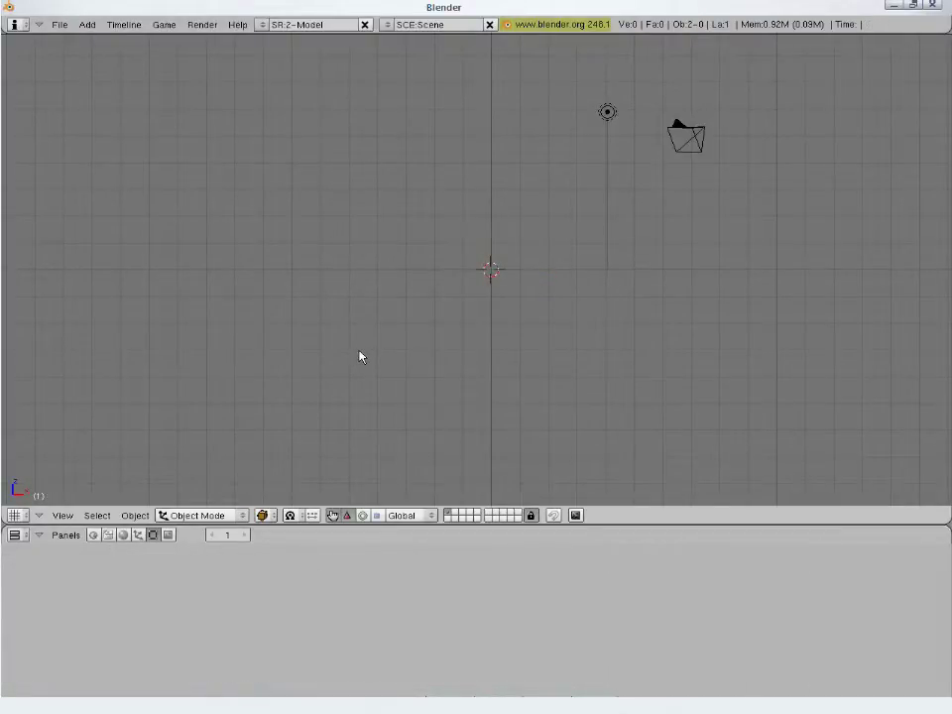
Enable a background image for the front view and load reference.jpg from the desktop
click(63, 515)
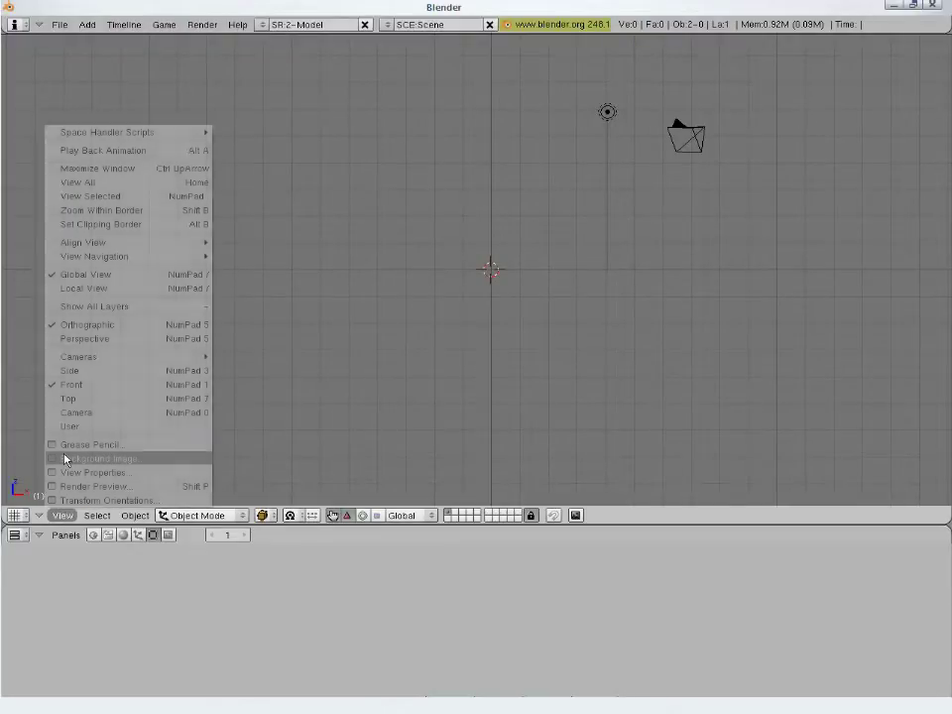
click(64, 460)
click(205, 414)
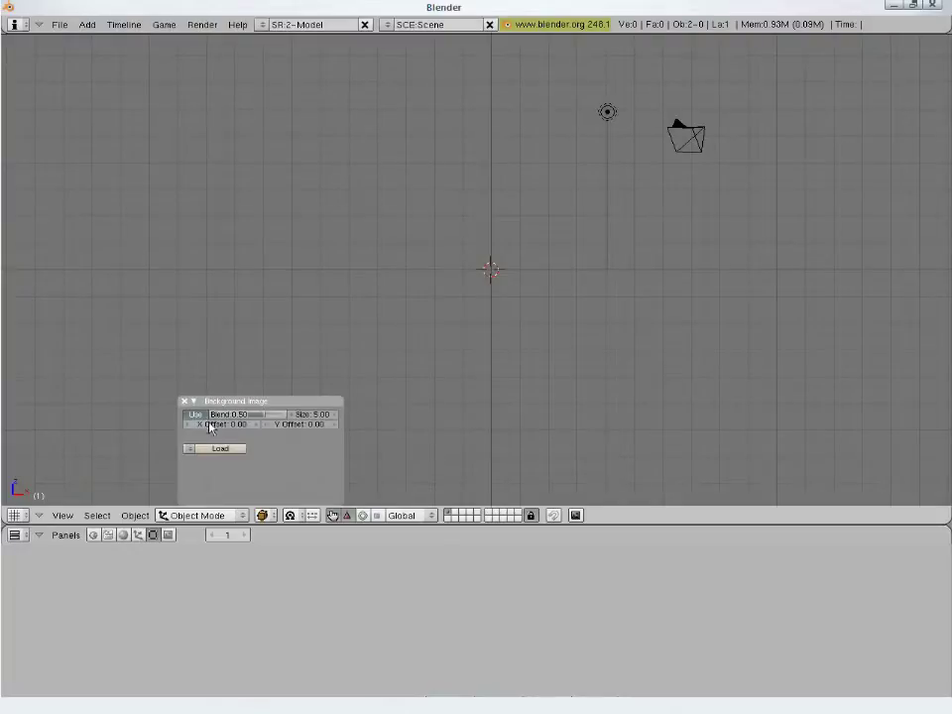
click(212, 450)
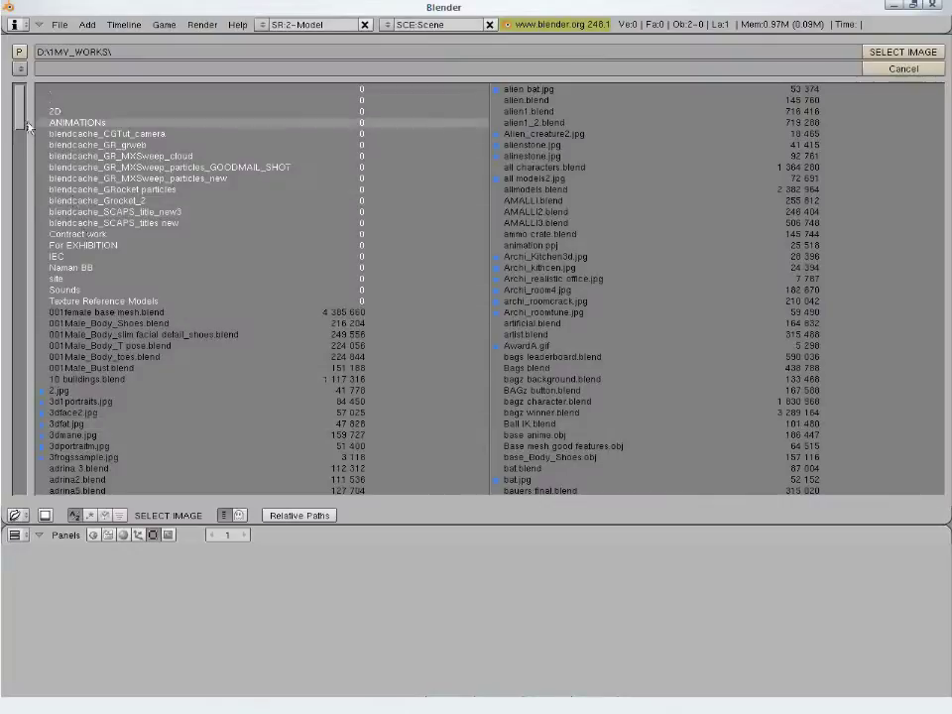
click(19, 69)
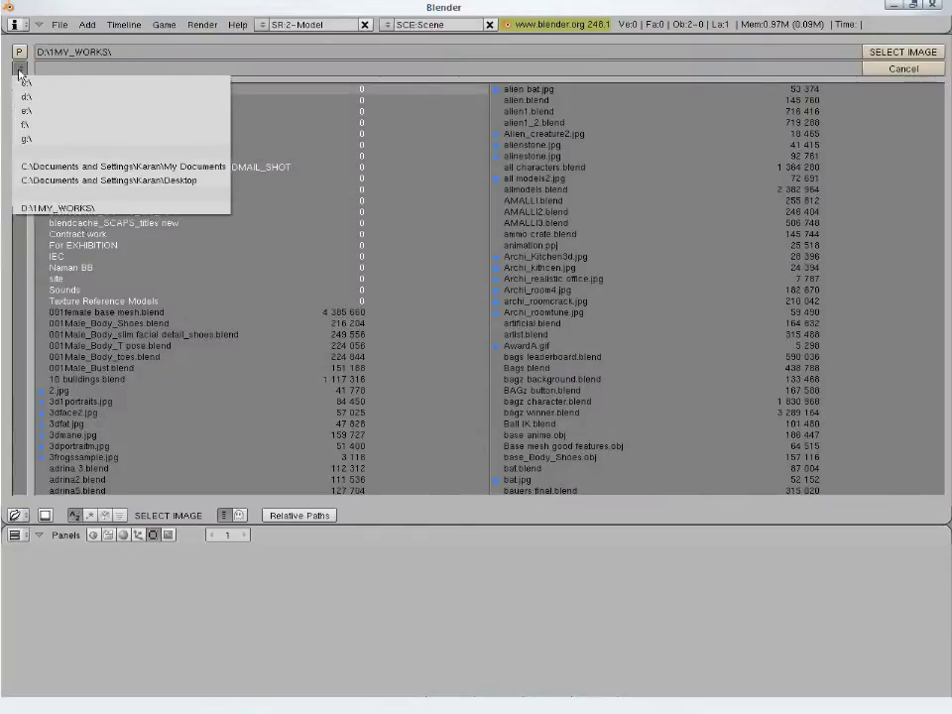
click(60, 181)
double_click(89, 164)
Close the floating Background Image settings so the reference sketch is unobstructed
scroll(461, 313, up, 2)
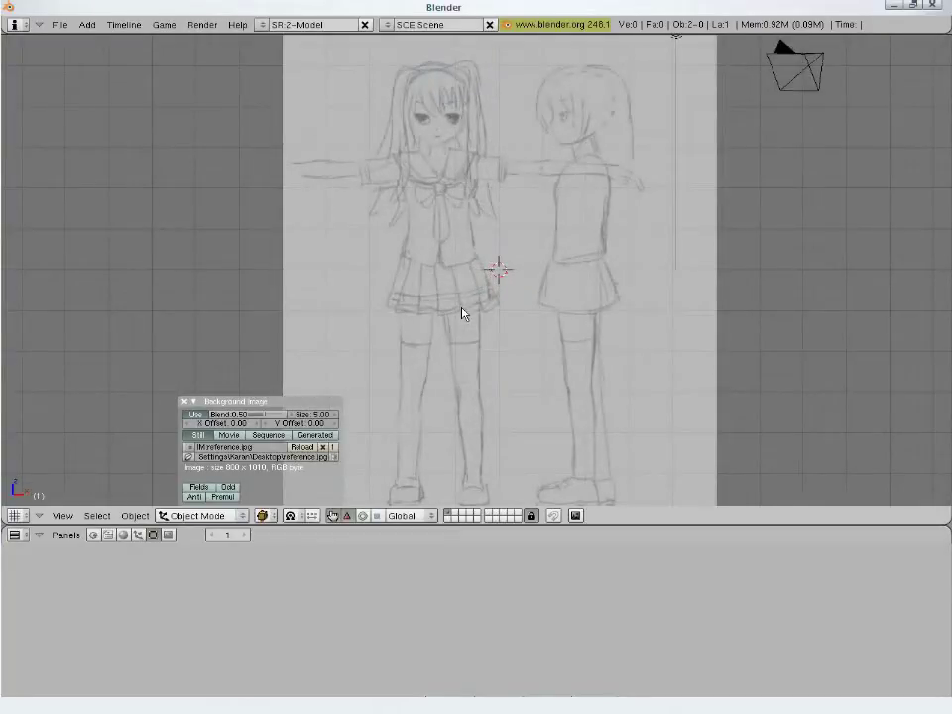
scroll(461, 313, up, 4)
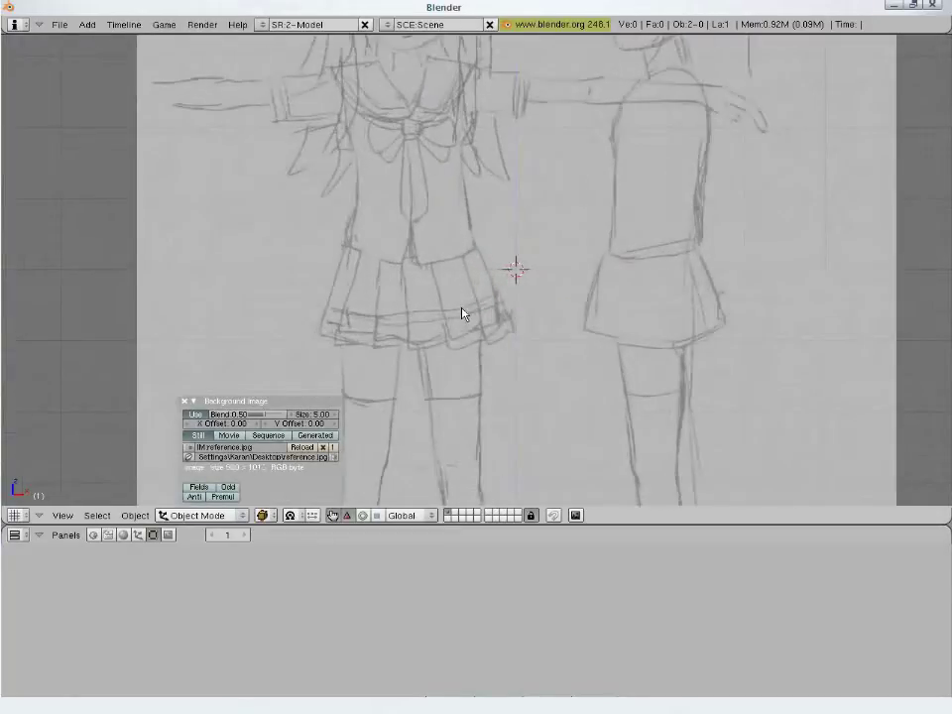
scroll(462, 313, down, 5)
scroll(462, 309, up, 3)
scroll(462, 308, down, 1)
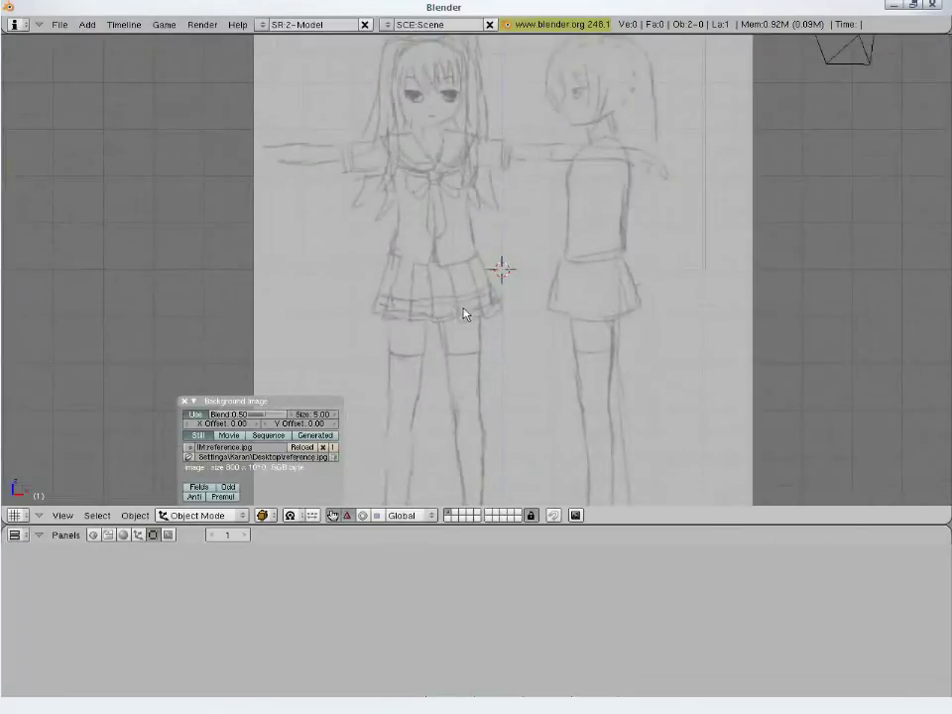
shift+middle_drag(578, 256, 526, 309)
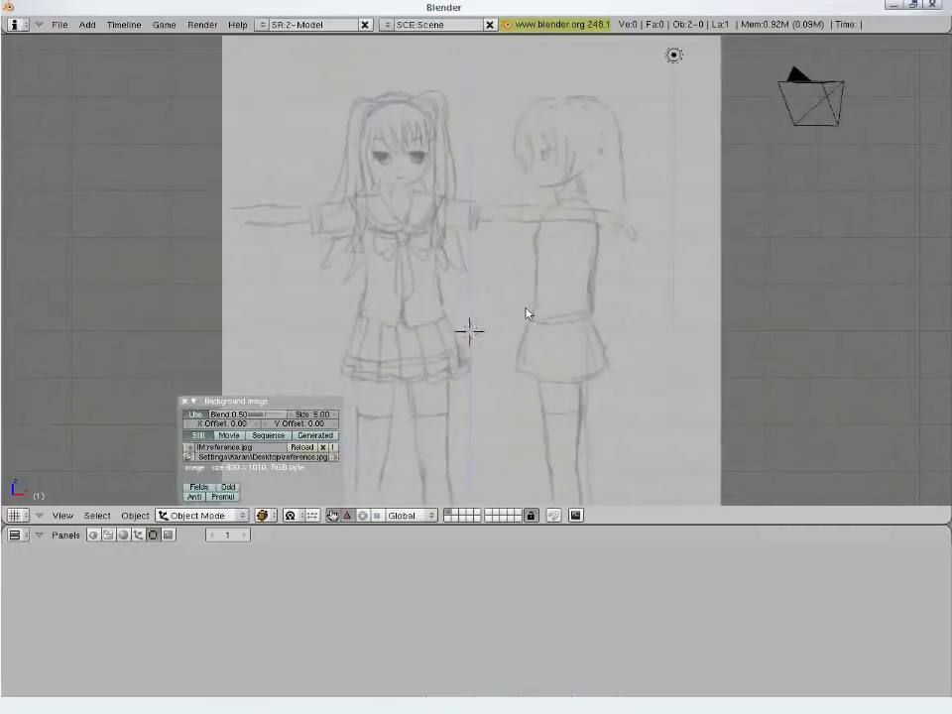
click(185, 402)
mouse_move(529, 435)
shift+middle_down()
mouse_move(530, 371)
mouse_move(540, 355)
shift+middle_up()
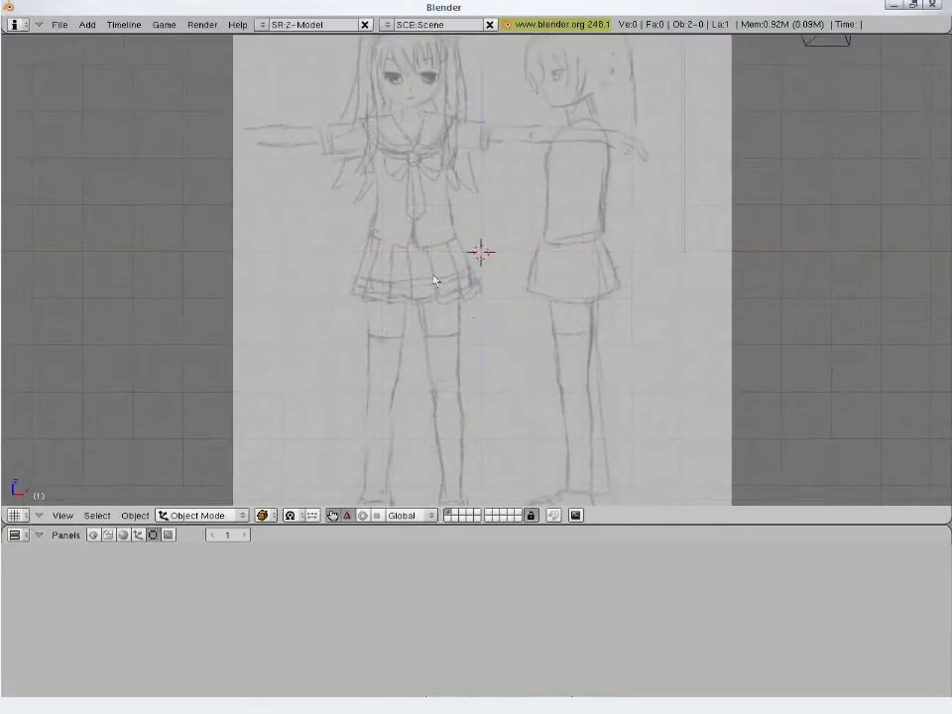
Place the 3D cursor at the front figure's waist and add a capped cylinder with 8 vertices, radius 1.00 and depth 2.00
click(415, 240)
key(space)
mouse_move(482, 234)
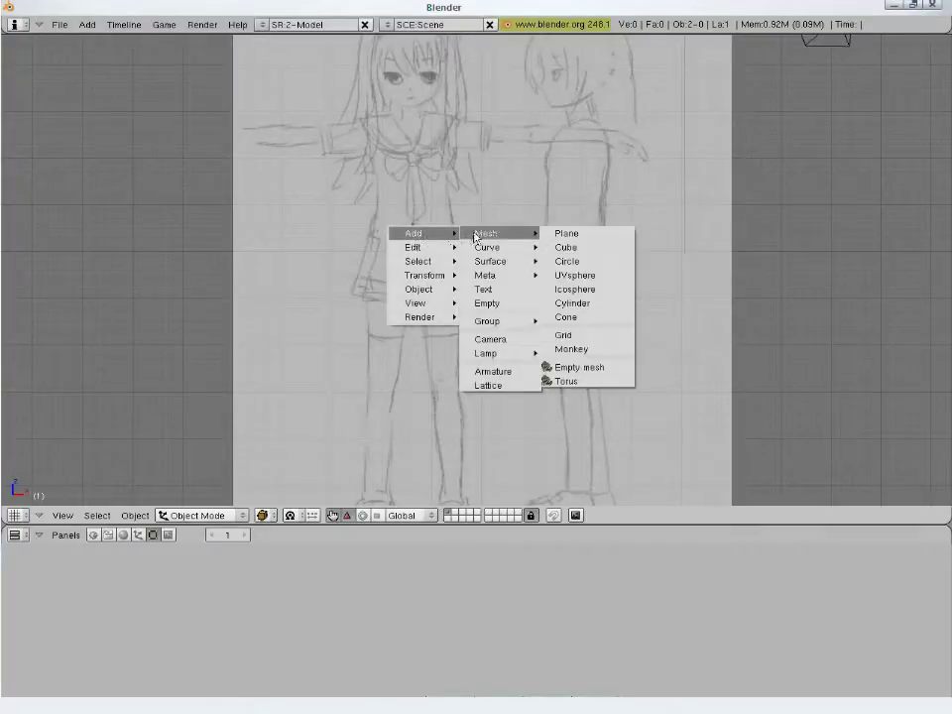
click(571, 302)
click(573, 291)
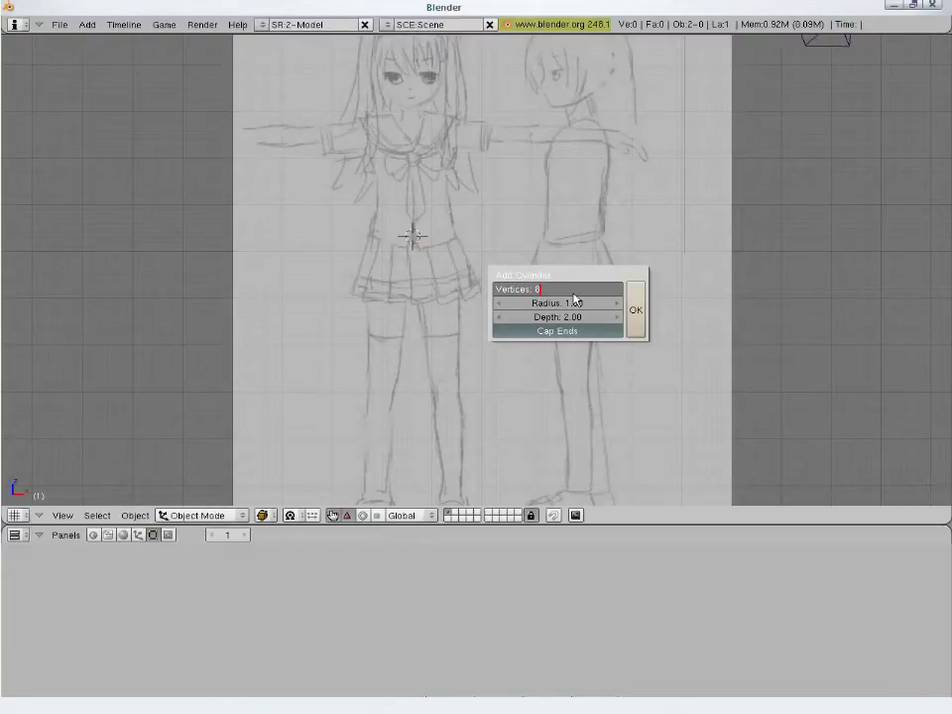
key(Return)
key(Return)
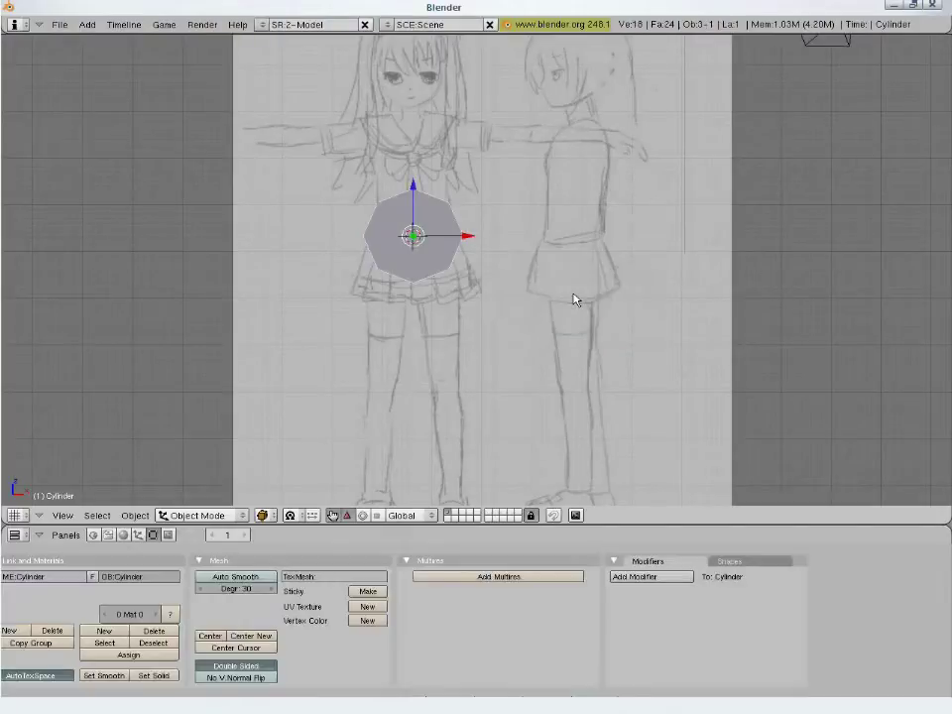
Rotate the cylinder 90 degrees in the side view so it stands upright, and return to the front view
key(KP_3)
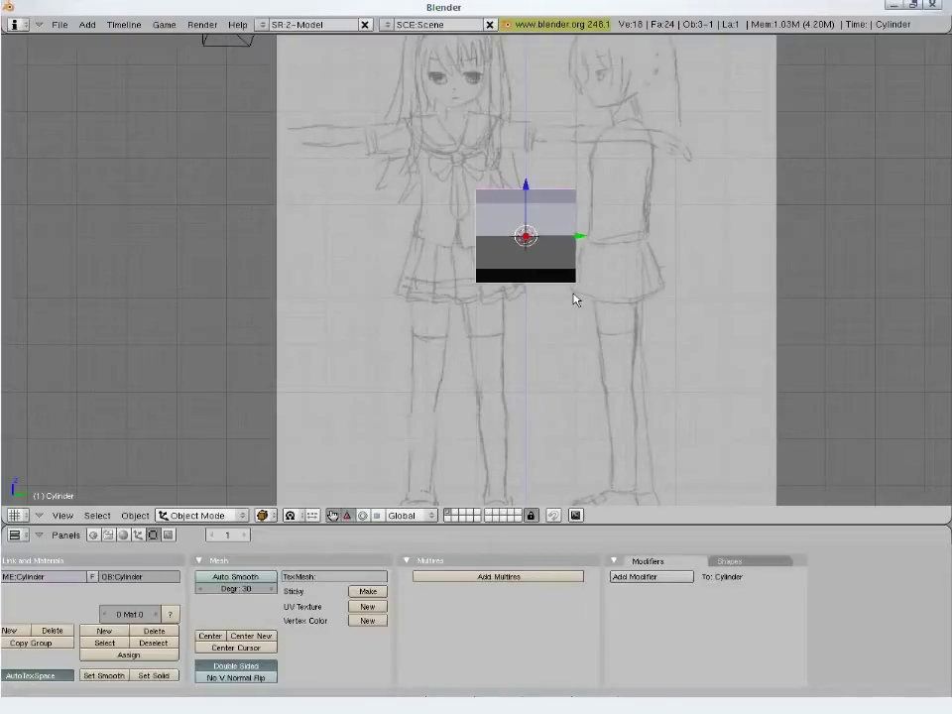
key(KP_1)
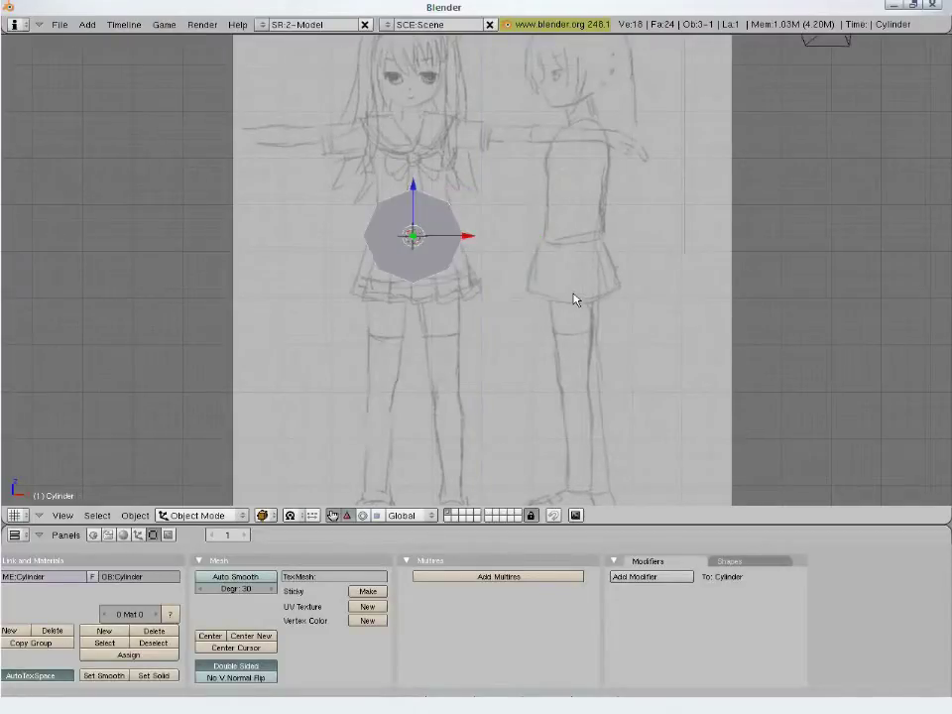
key(KP_3)
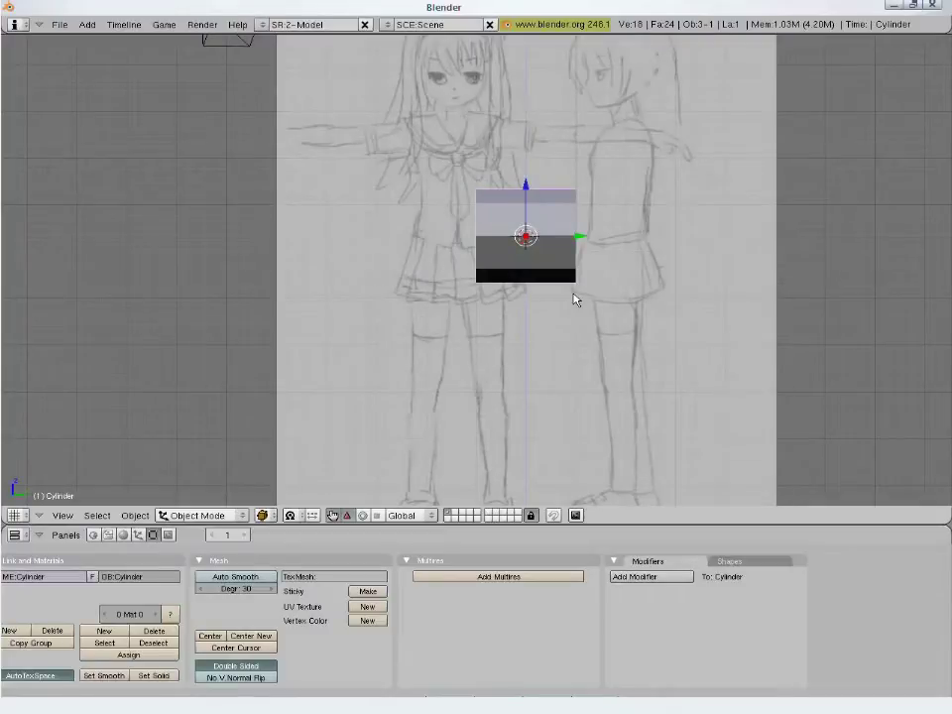
key(r)
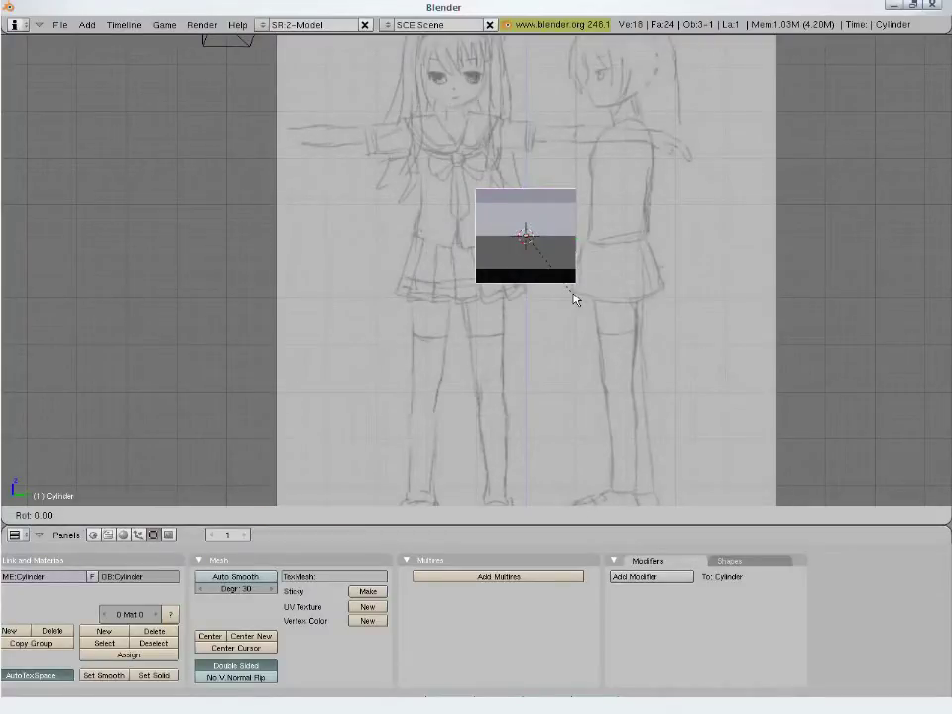
text(90)
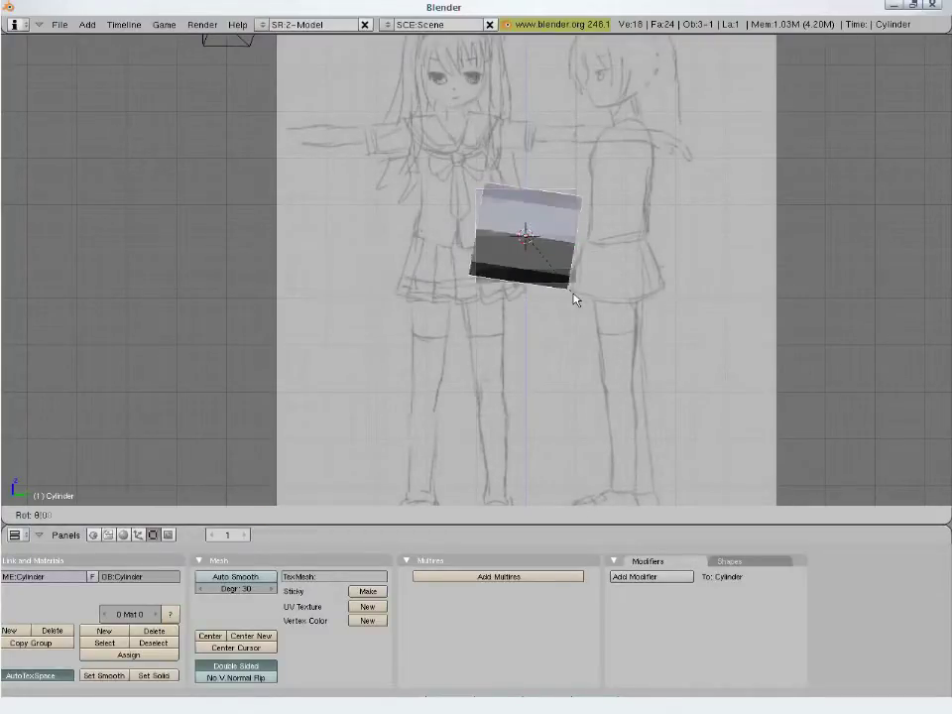
key(Return)
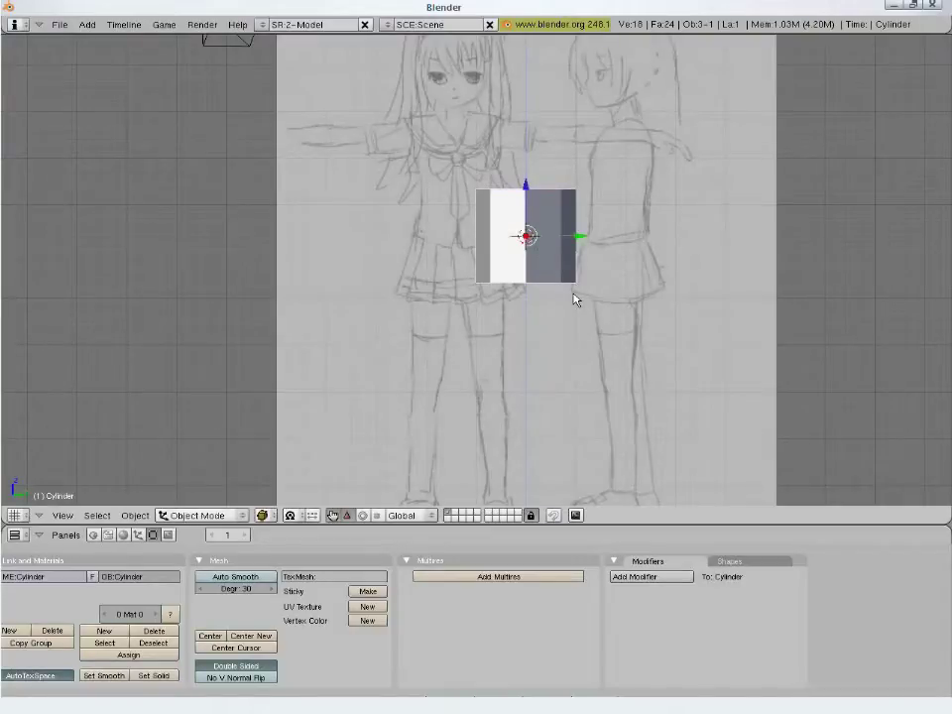
key(KP_1)
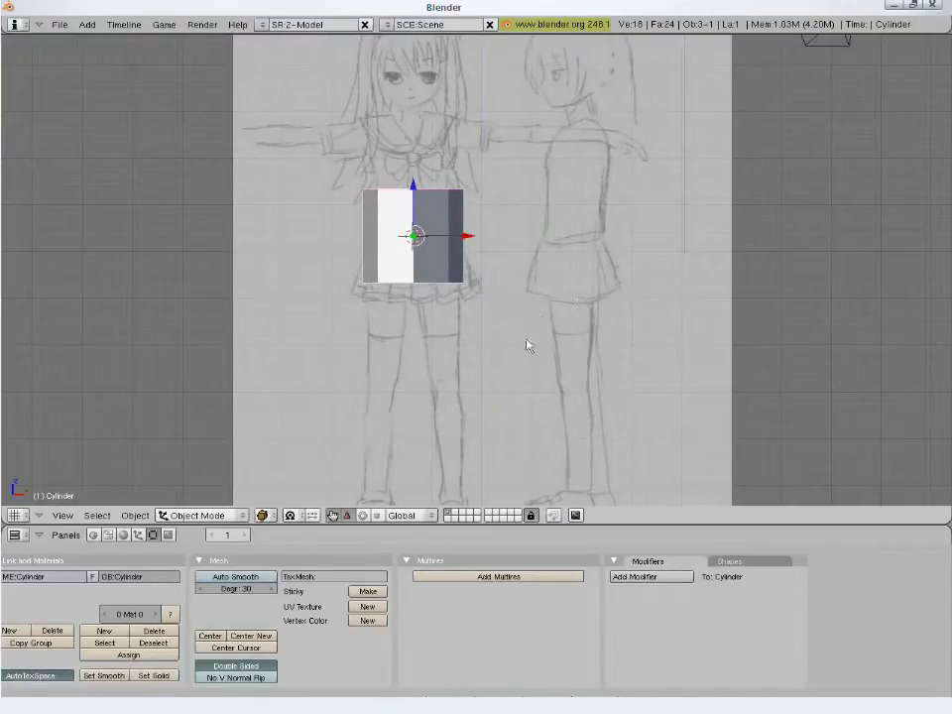
Split the 3D view vertically into two halves and set one of them to the side view
right_click(486, 35)
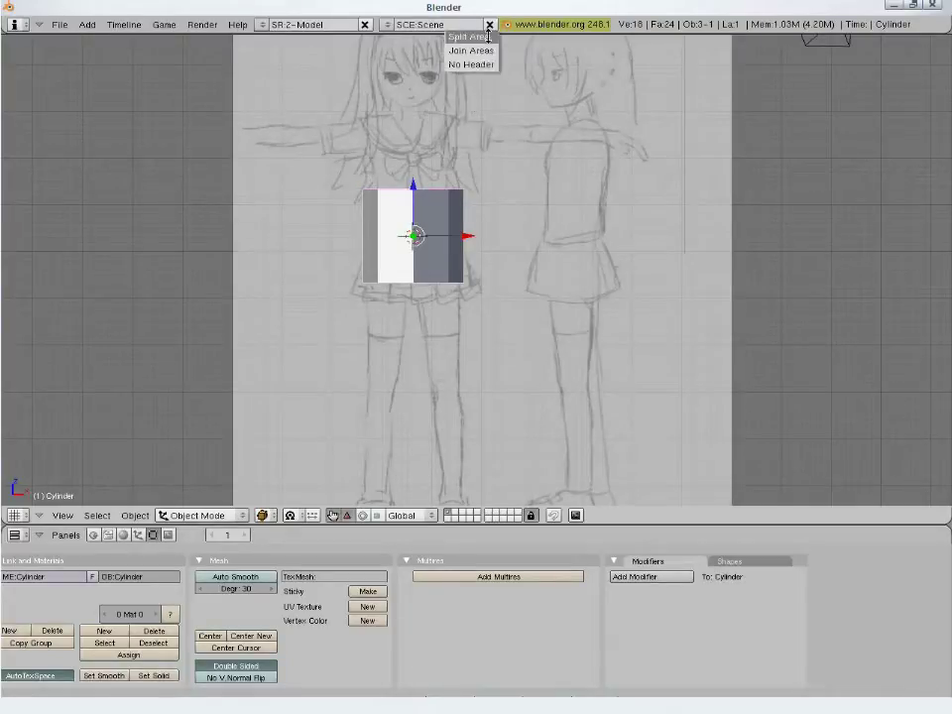
click(487, 36)
click(486, 35)
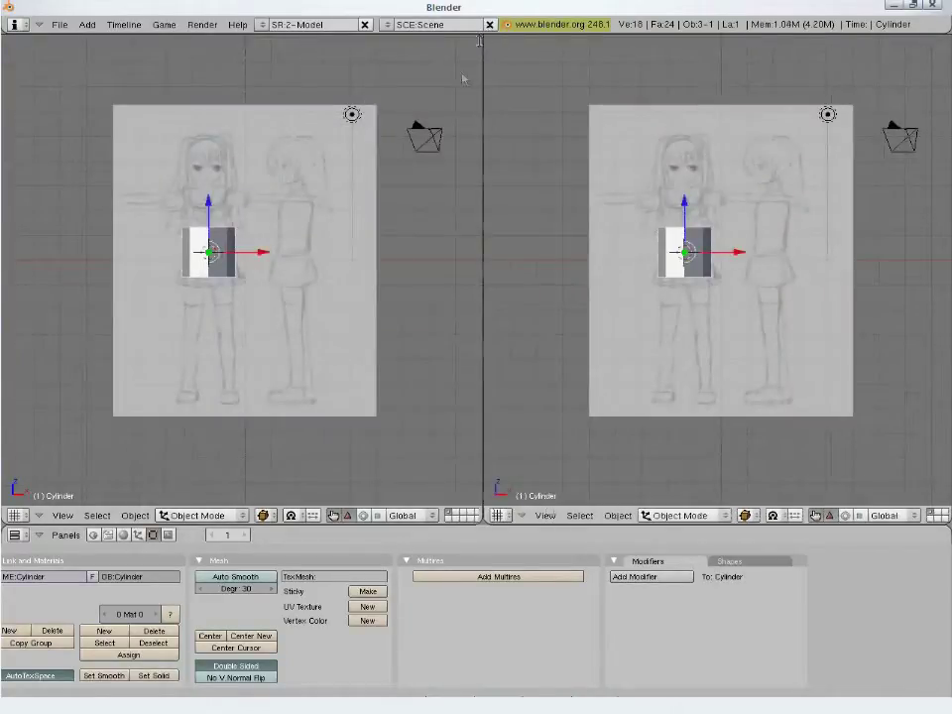
scroll(249, 308, up, 3)
scroll(689, 322, up, 1)
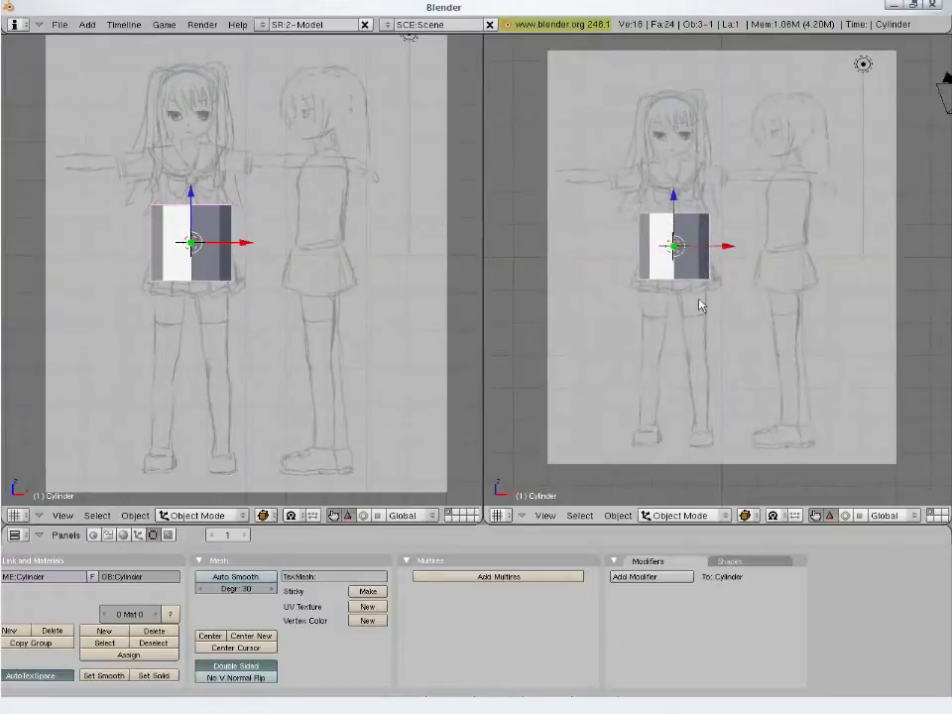
key(KP_3)
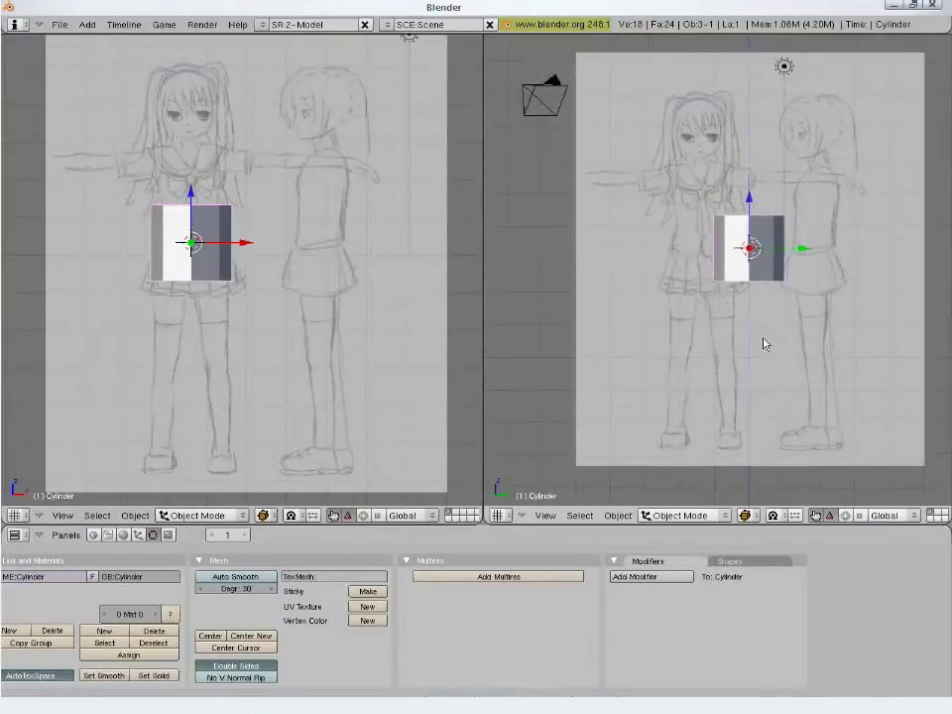
shift+middle_drag(763, 344, 729, 301)
scroll(721, 340, up, 1)
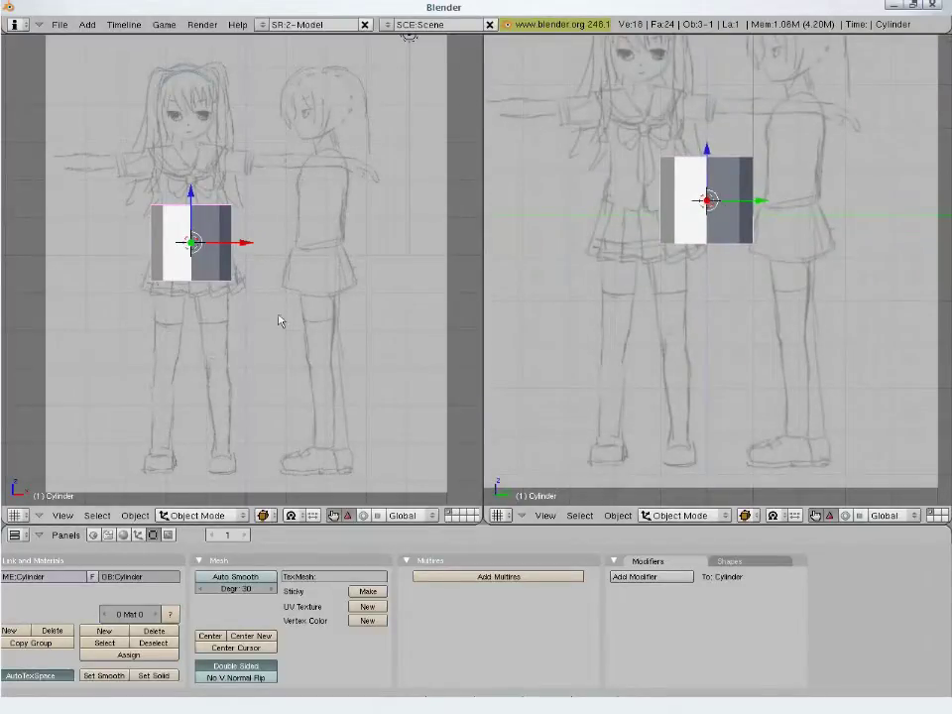
Try to move the cylinder's whole mesh down to the front figure's ankle and shrink it to the leg's width in Edit Mode
key(Tab)
key(a)
key(a)
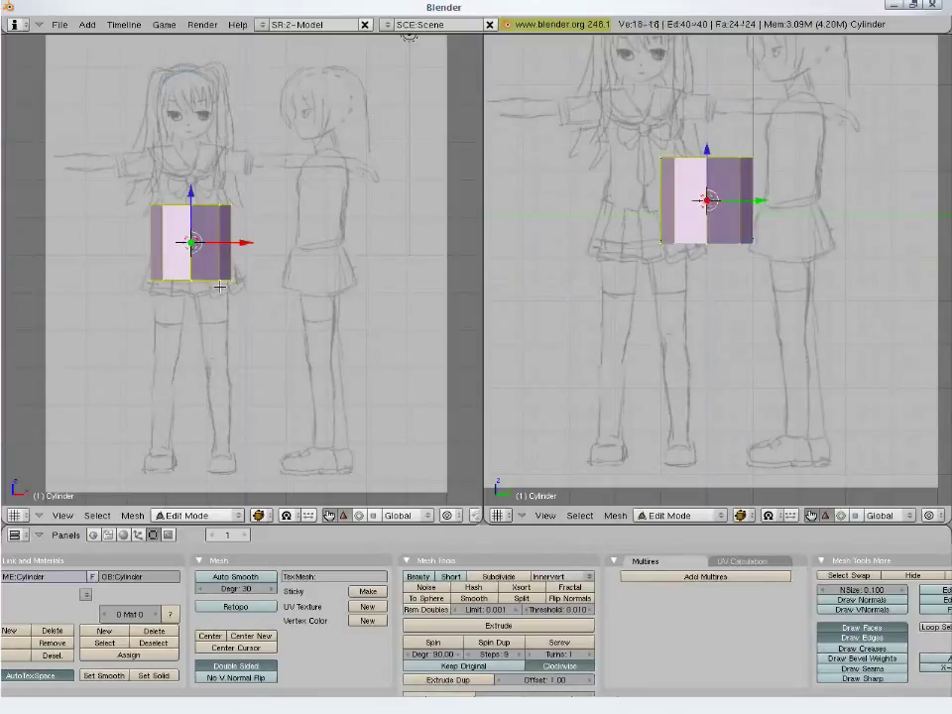
key(g)
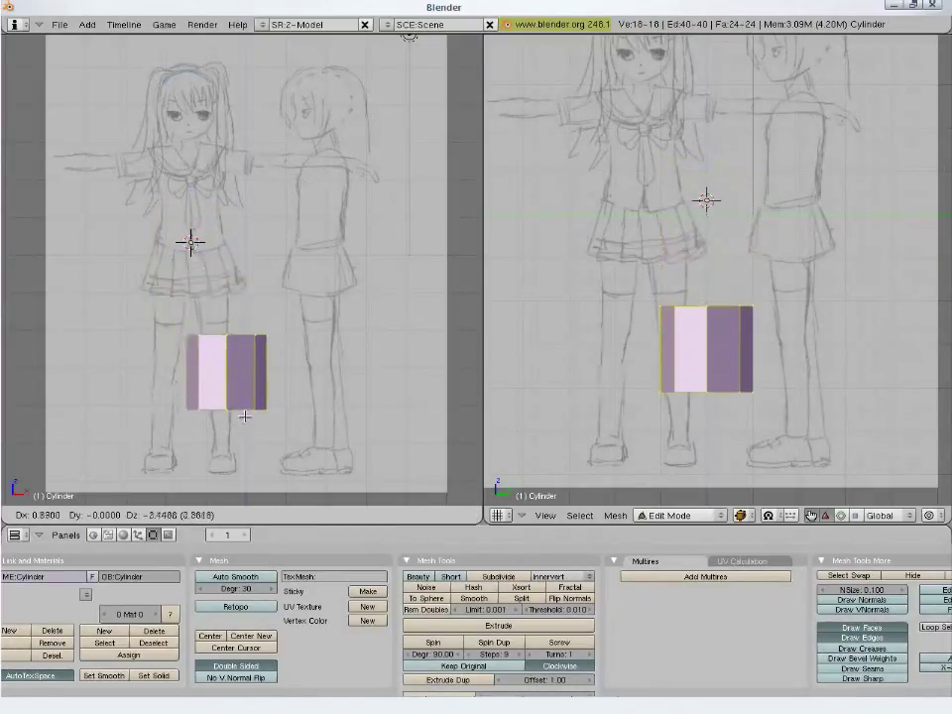
click(241, 457)
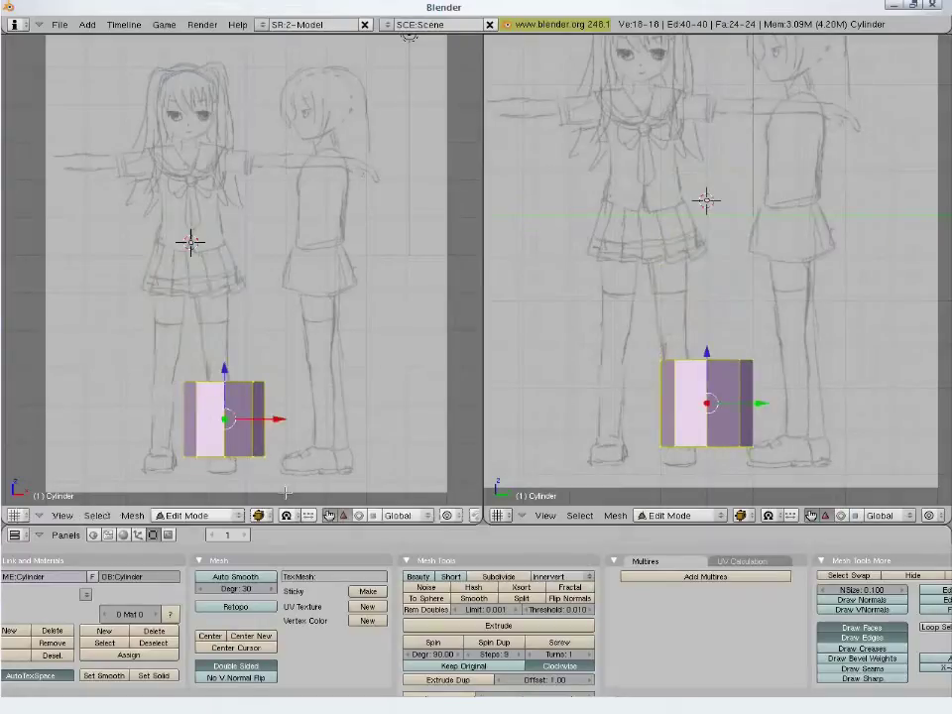
key(s)
click(243, 451)
key(g)
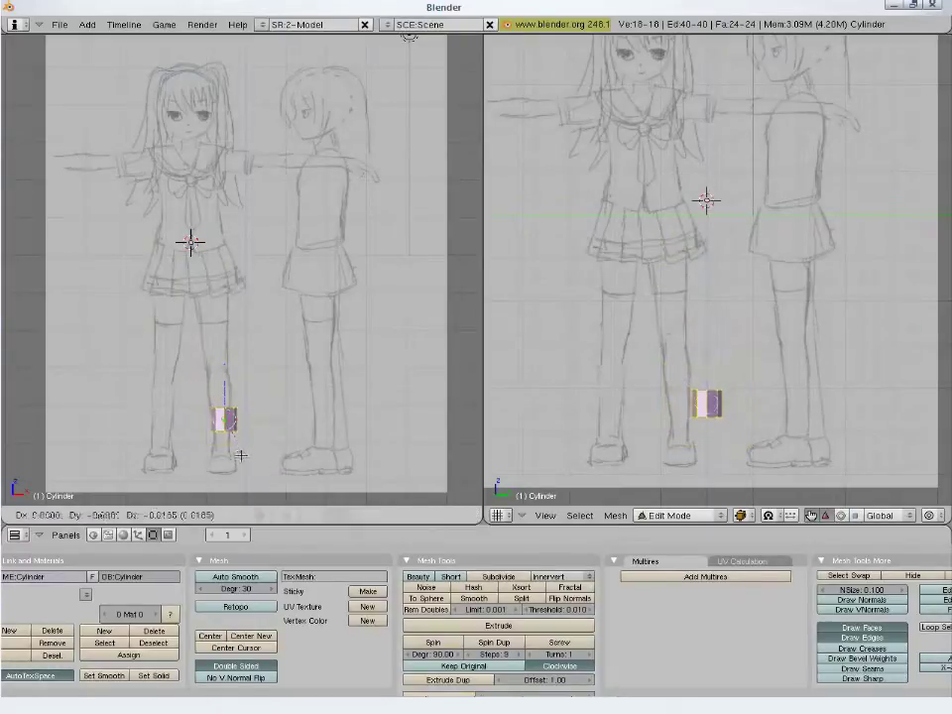
click(241, 469)
key(s)
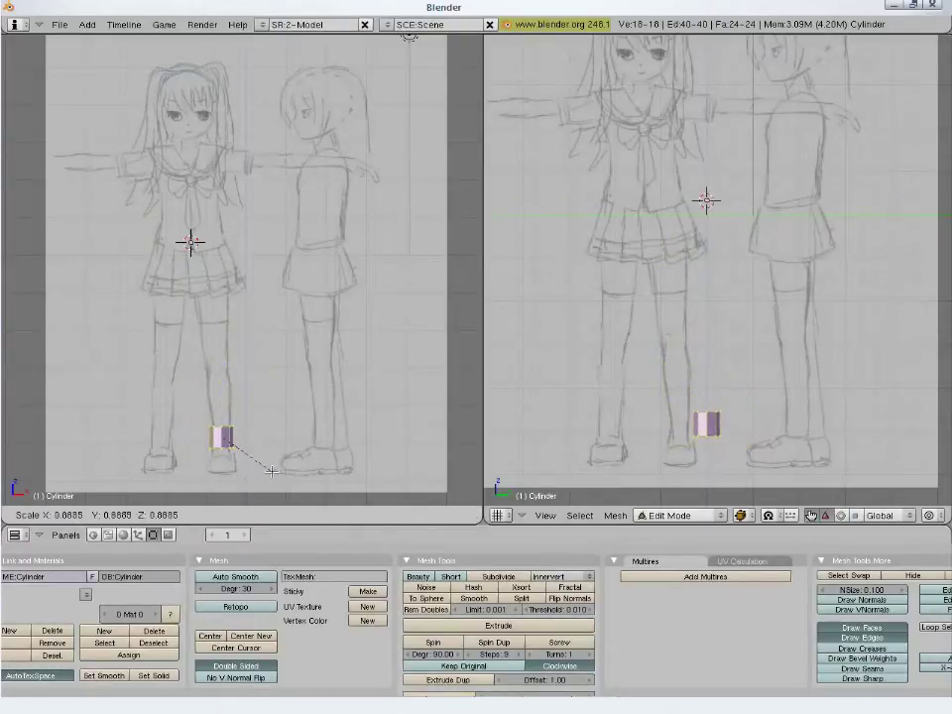
click(273, 471)
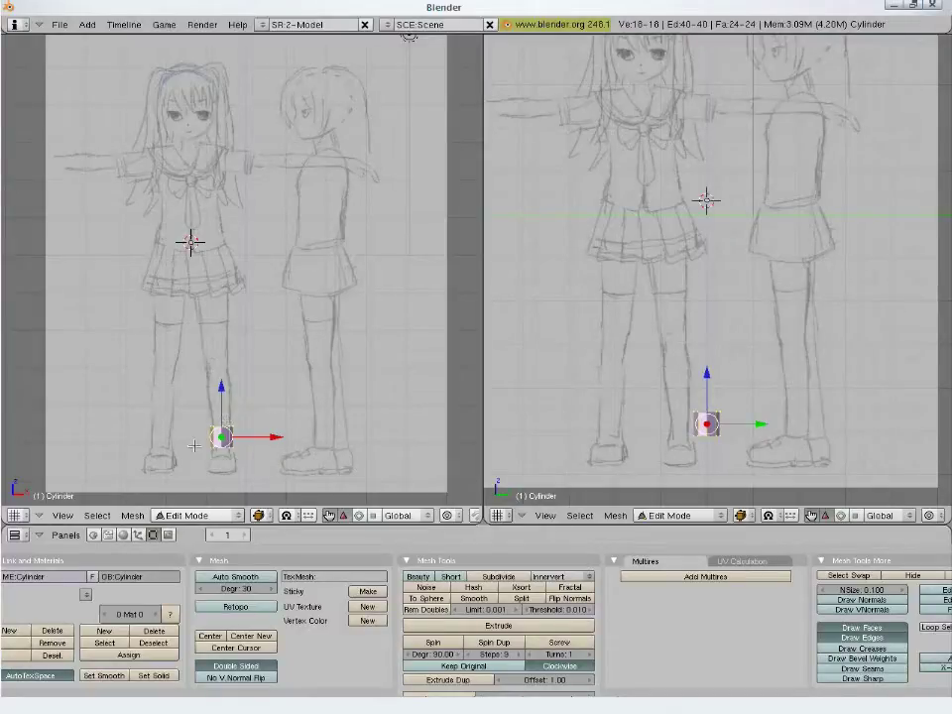
Undo the move and scaling of the cylinder's mesh and return to Object Mode
key(ctrl+z)
key(ctrl+z)
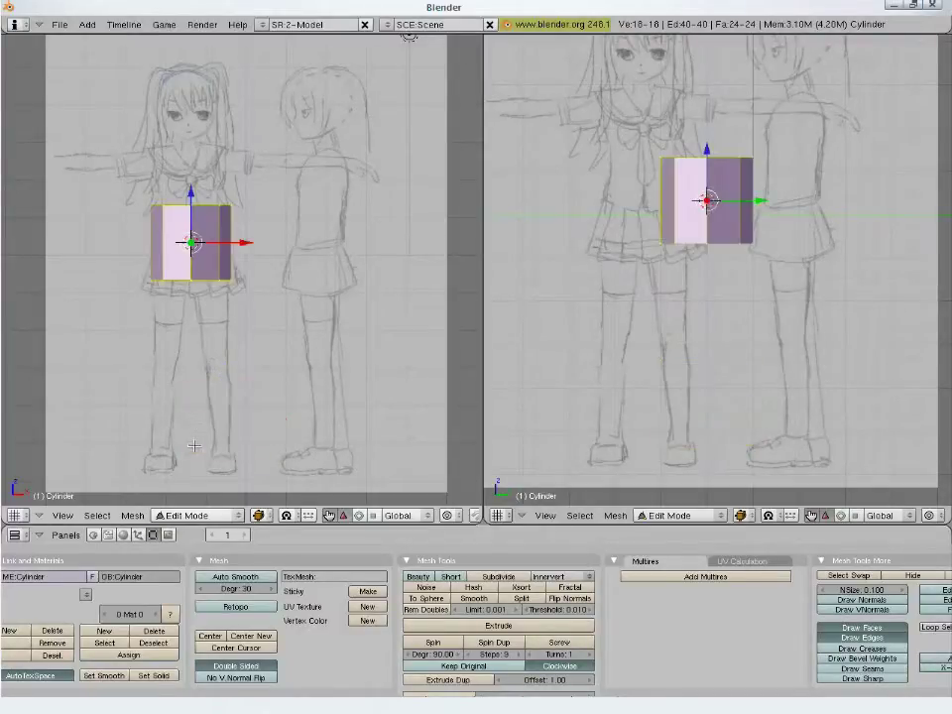
key(Tab)
Try to move the whole cylinder object down to the front figure's ankle in Object Mode, and undo the move
key(g)
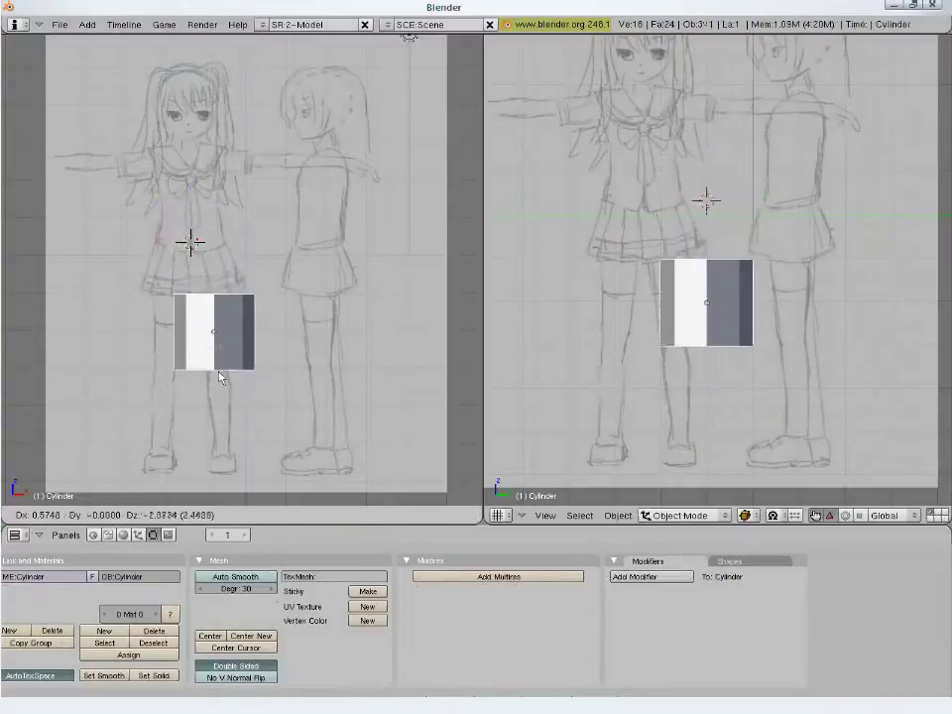
click(227, 440)
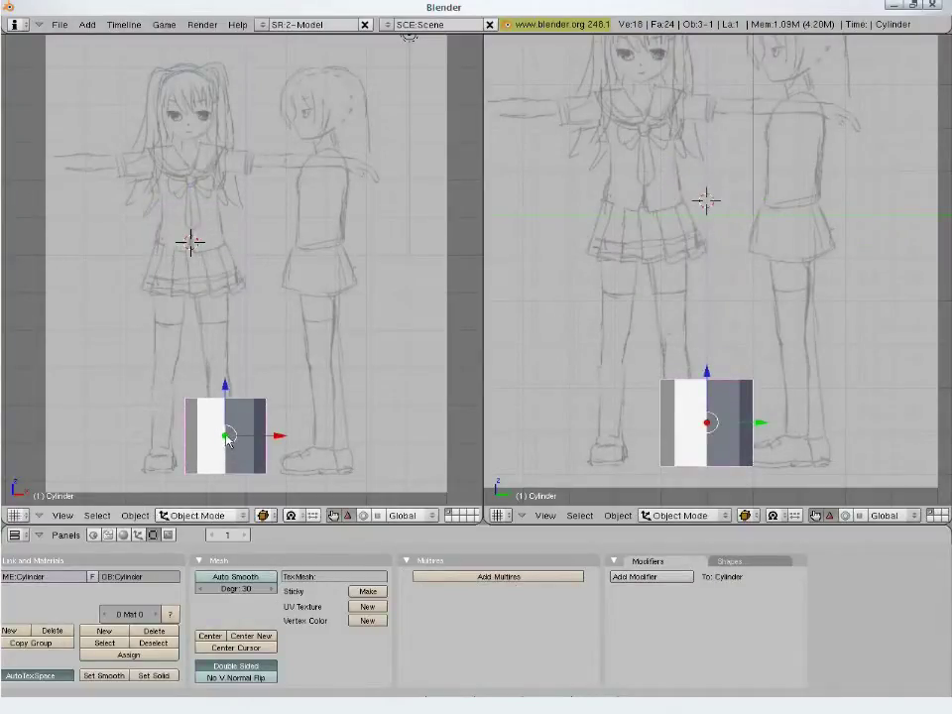
key(ctrl+z)
In Edit Mode, move the cylinder's whole mesh down to the front figure's ankle and shrink it close to the leg's width
key(Tab)
key(g)
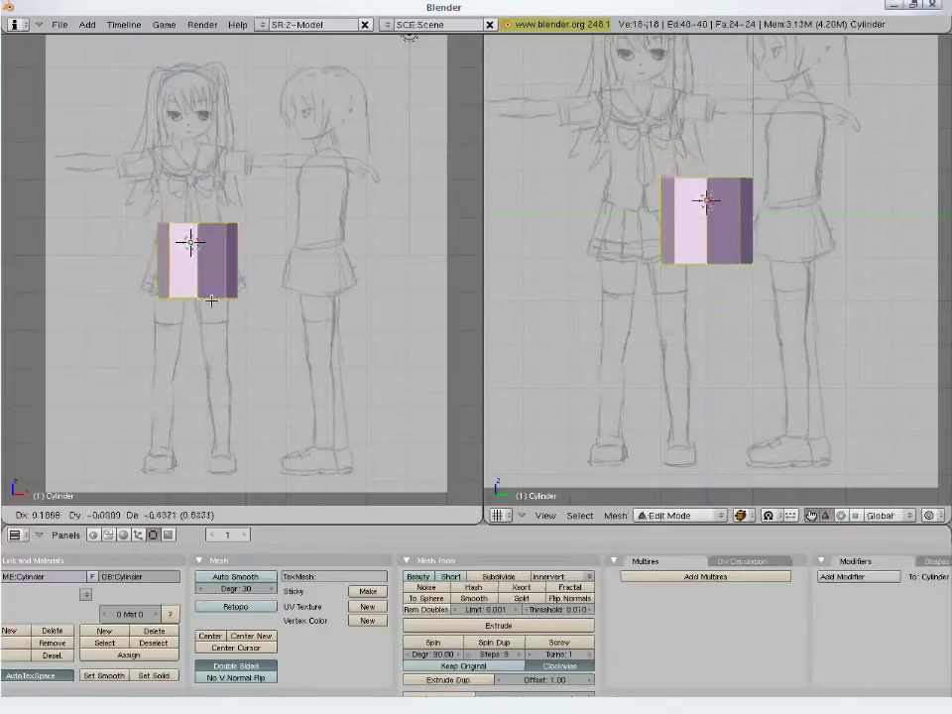
click(225, 438)
key(s)
click(255, 441)
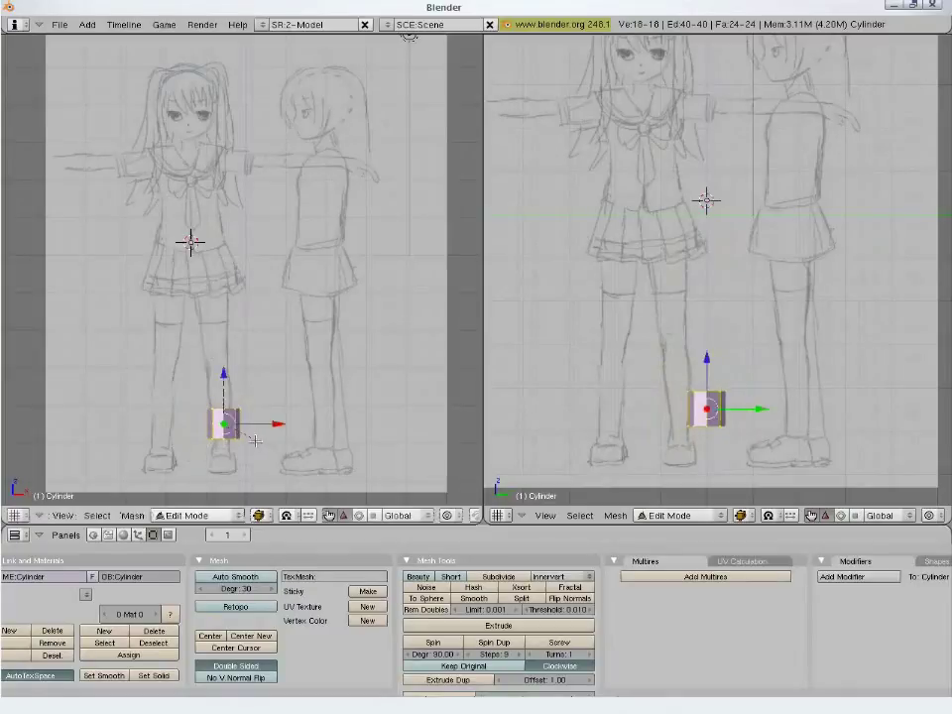
Try to move the cylinder in Object Mode, cancel the move and return to Edit Mode
key(Tab)
key(g)
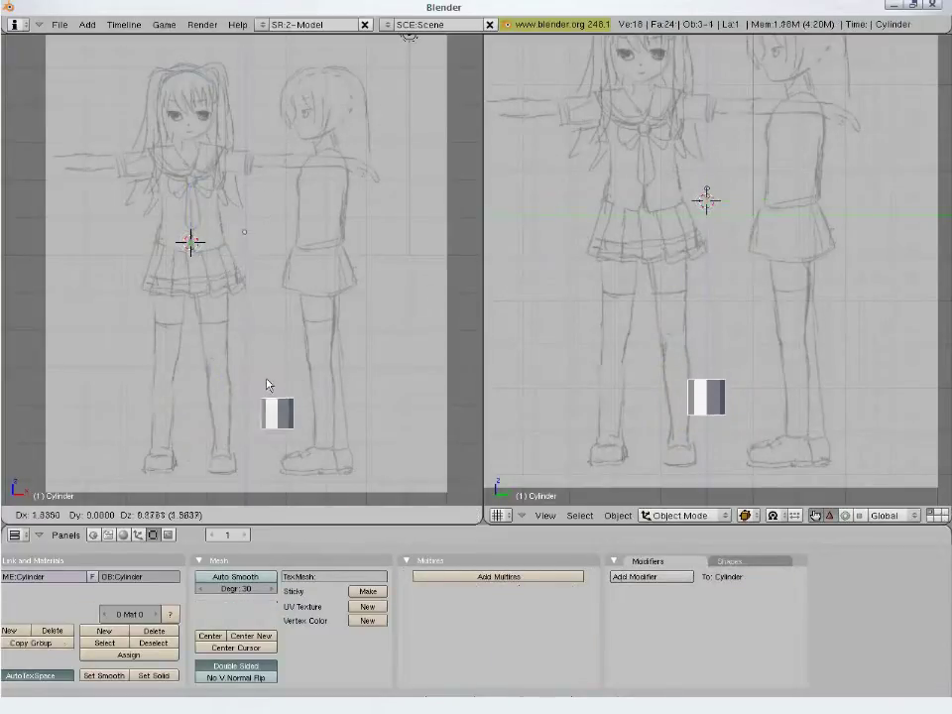
click(223, 398)
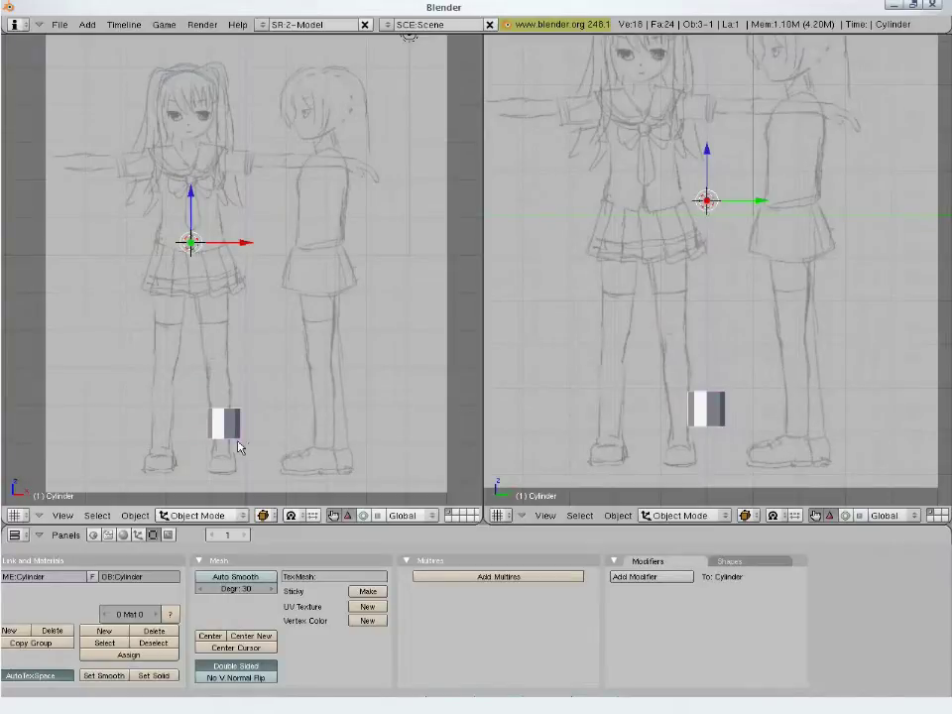
key(Tab)
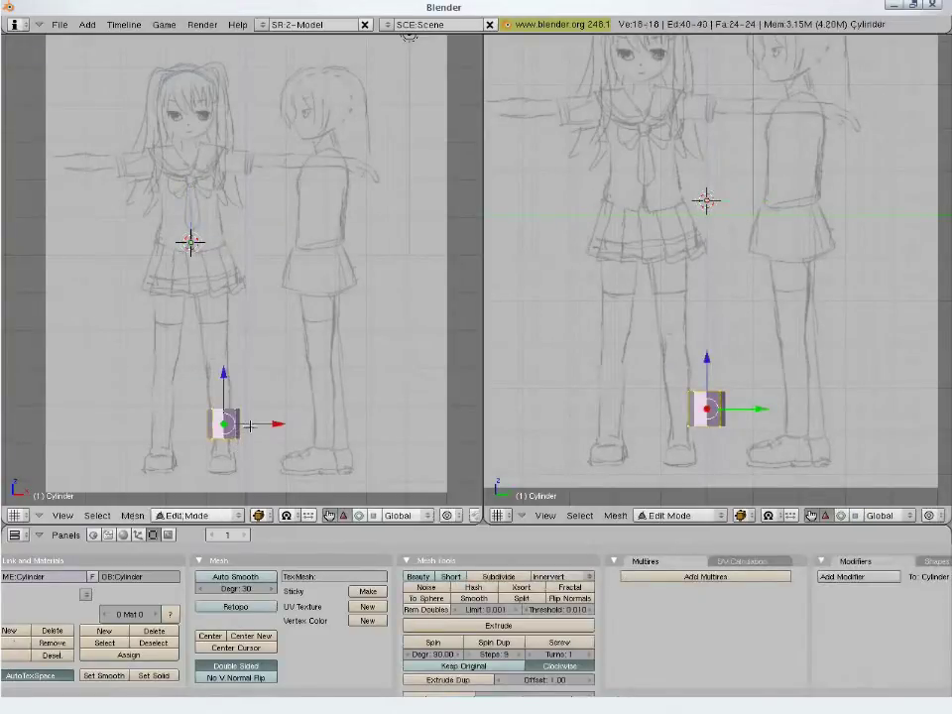
Lower the cylinder's mesh slightly and scale it down further to fit the front figure's ankle
key(g)
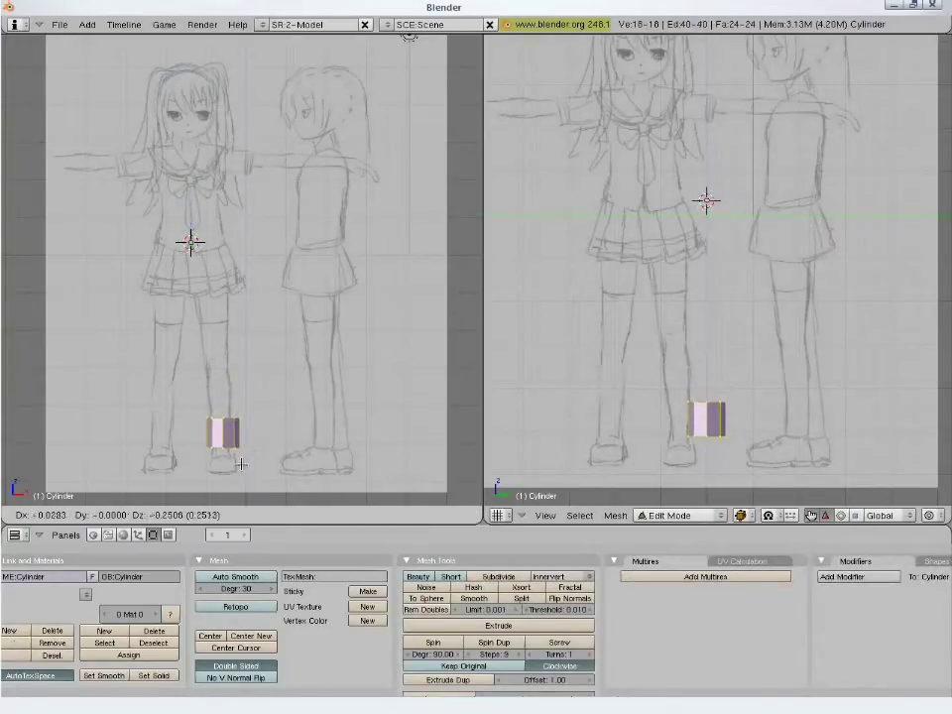
click(241, 463)
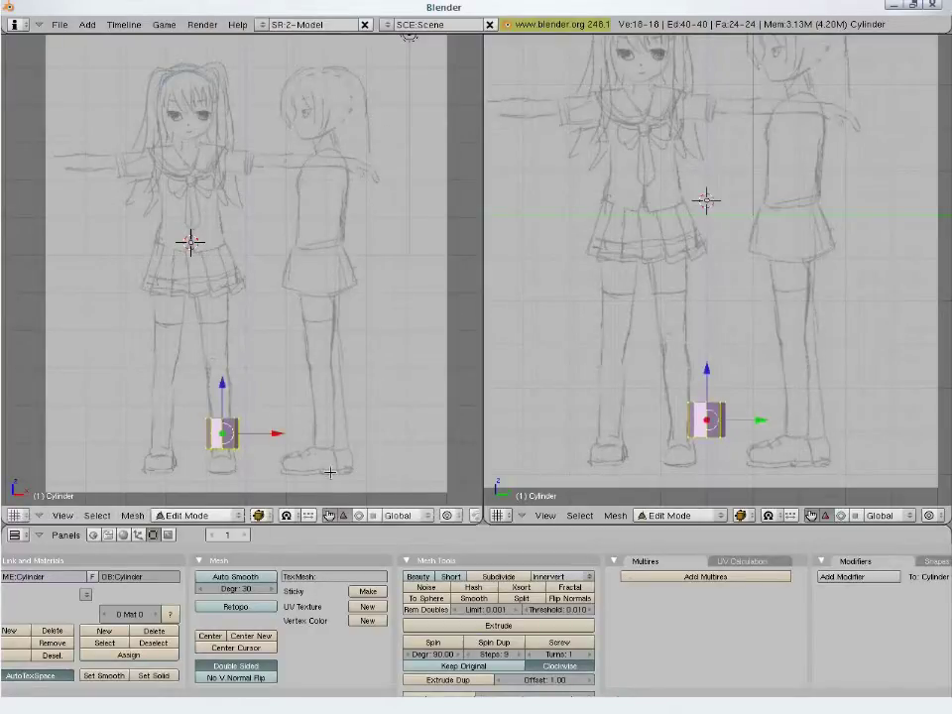
key(s)
click(286, 463)
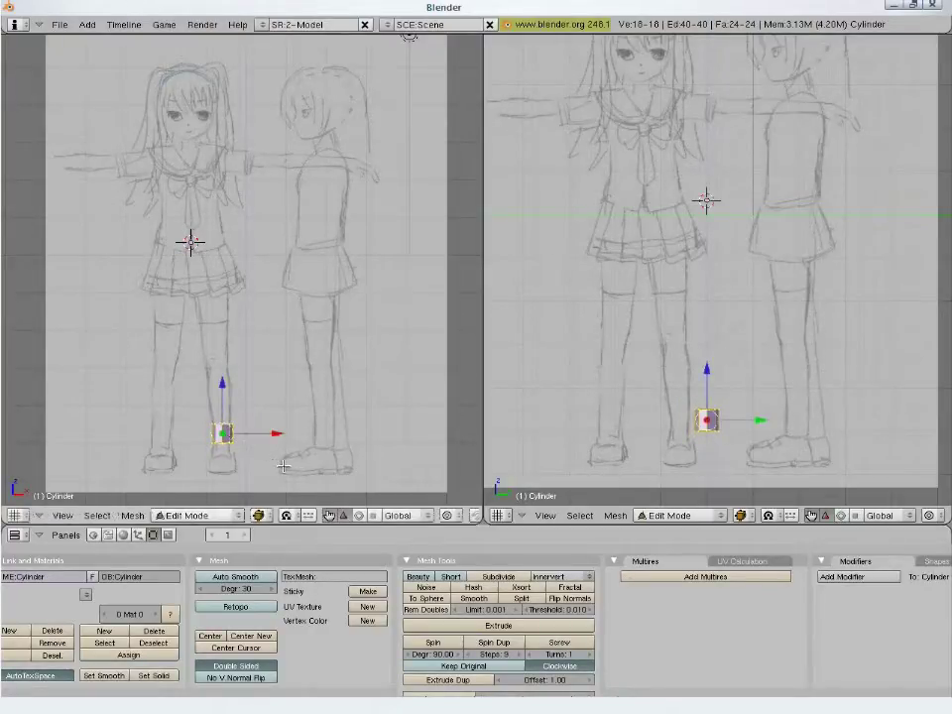
key(g)
click(274, 475)
In the side view, move the cylinder's mesh across onto the side figure's ankle, just above the shoe
scroll(273, 474, up, 2)
scroll(272, 475, up, 1)
shift+middle_drag(281, 446, 341, 236)
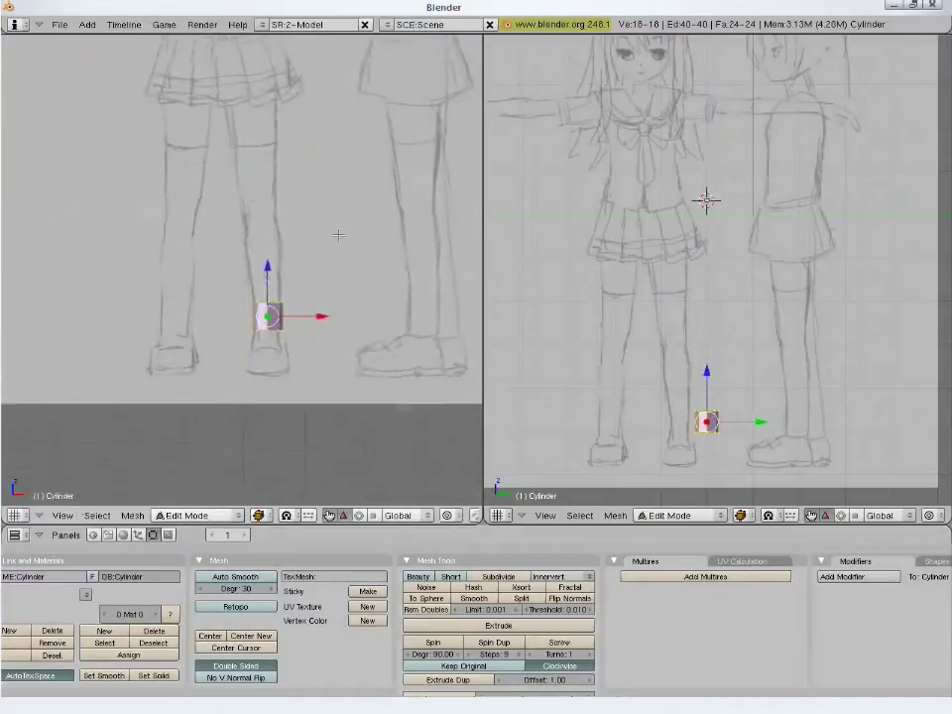
scroll(340, 238, up, 3)
shift+middle_drag(363, 385, 338, 376)
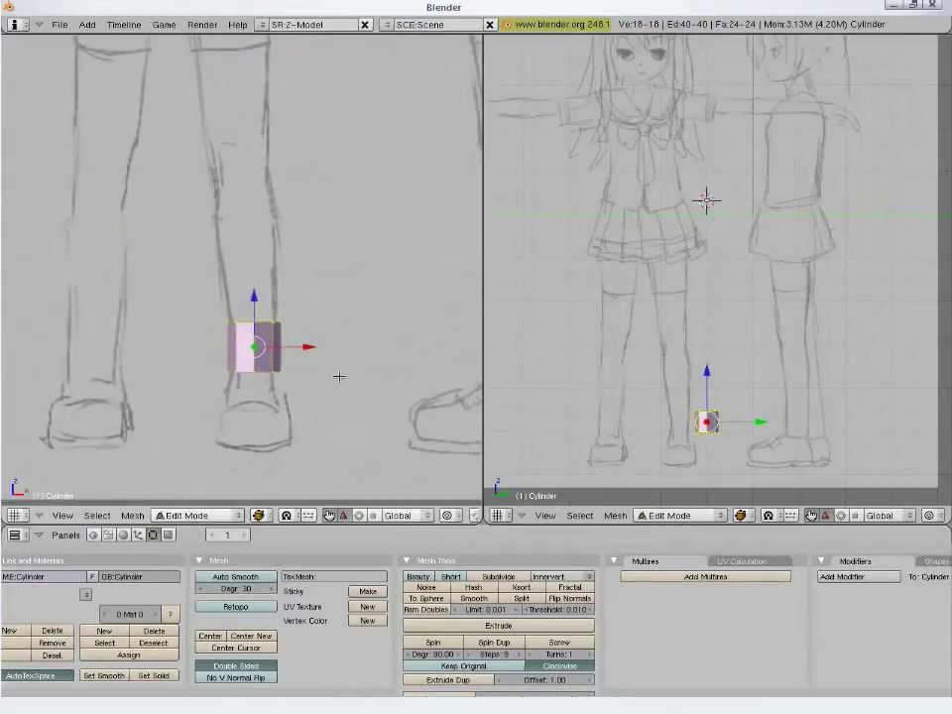
scroll(661, 357, up, 2)
shift+middle_drag(725, 489, 661, 417)
key(g)
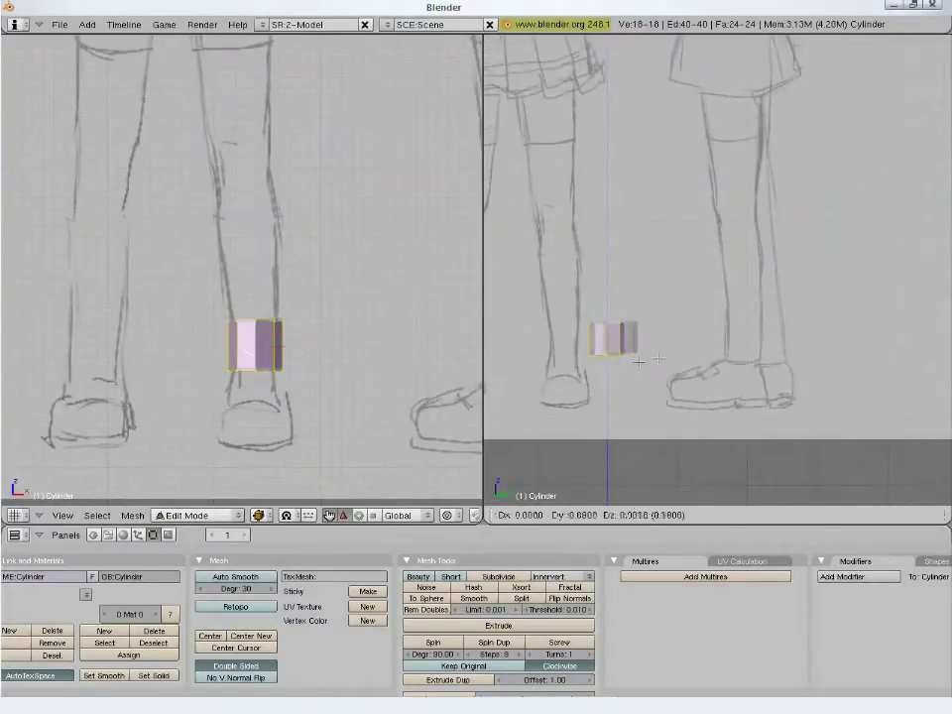
click(775, 366)
Raise the cylinder's mesh slightly so it sits above the shoe on the ankle in both views
scroll(776, 372, up, 2)
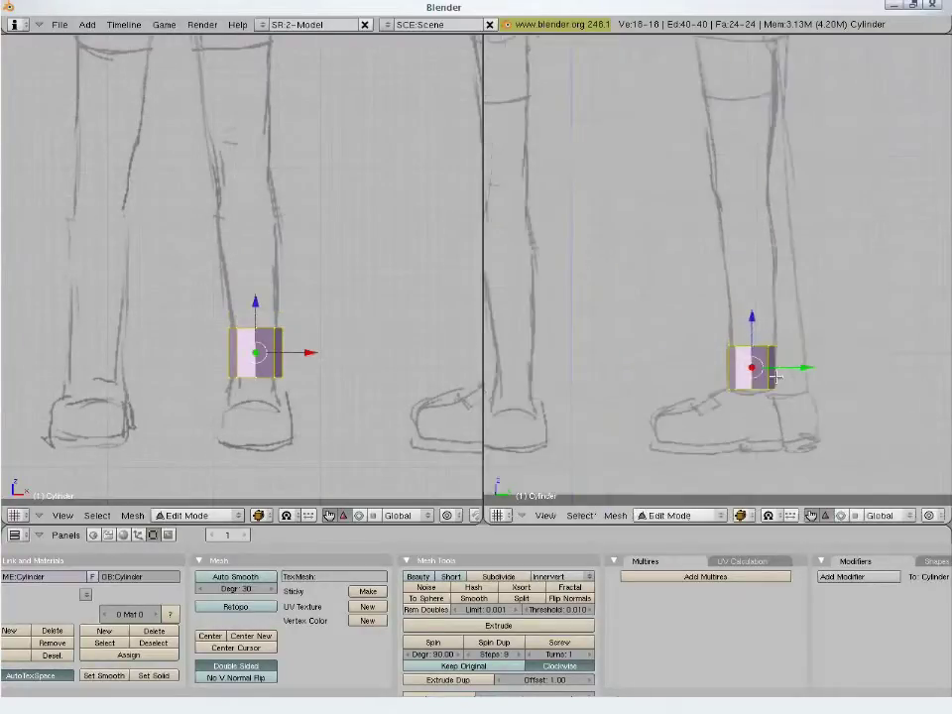
shift+middle_drag(776, 417, 743, 381)
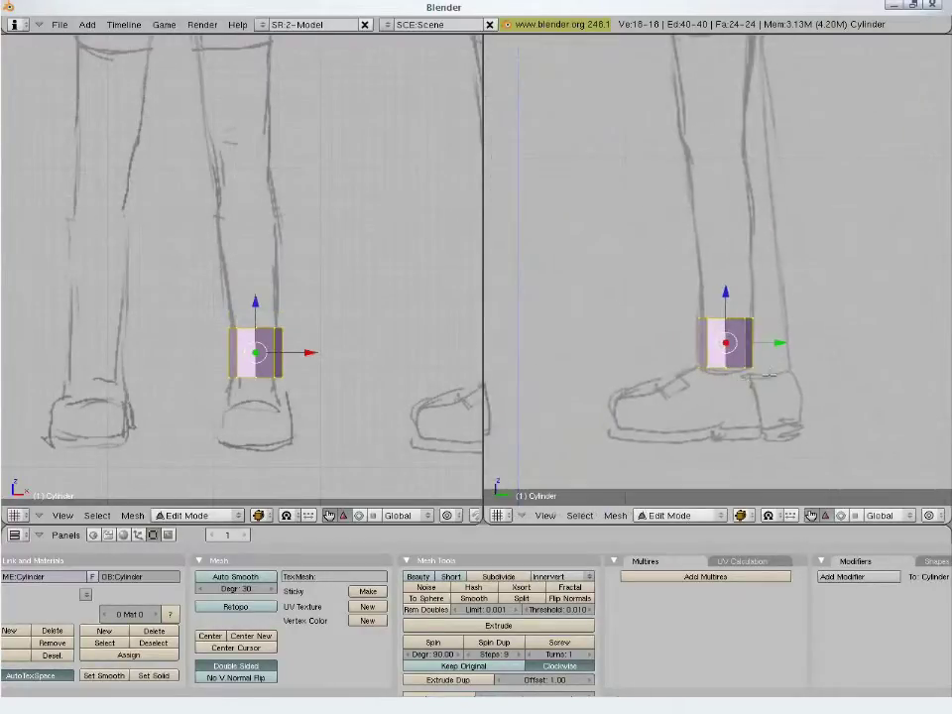
key(g)
click(375, 382)
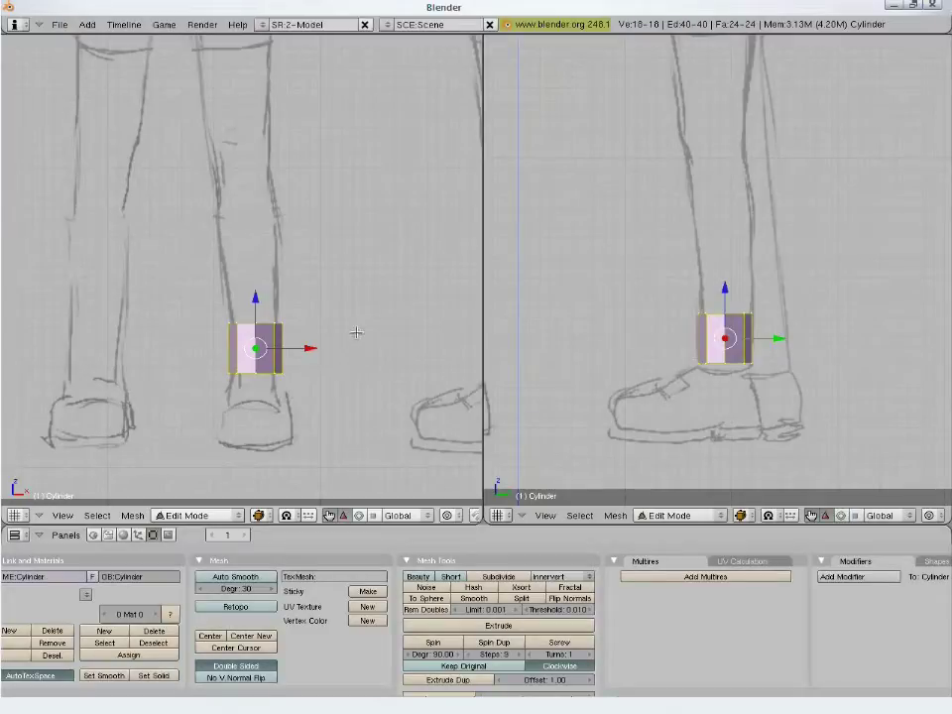
Leave Edit Mode and add a Mirror modifier on the X axis to the cylinder, making a copy on the other leg
key(Tab)
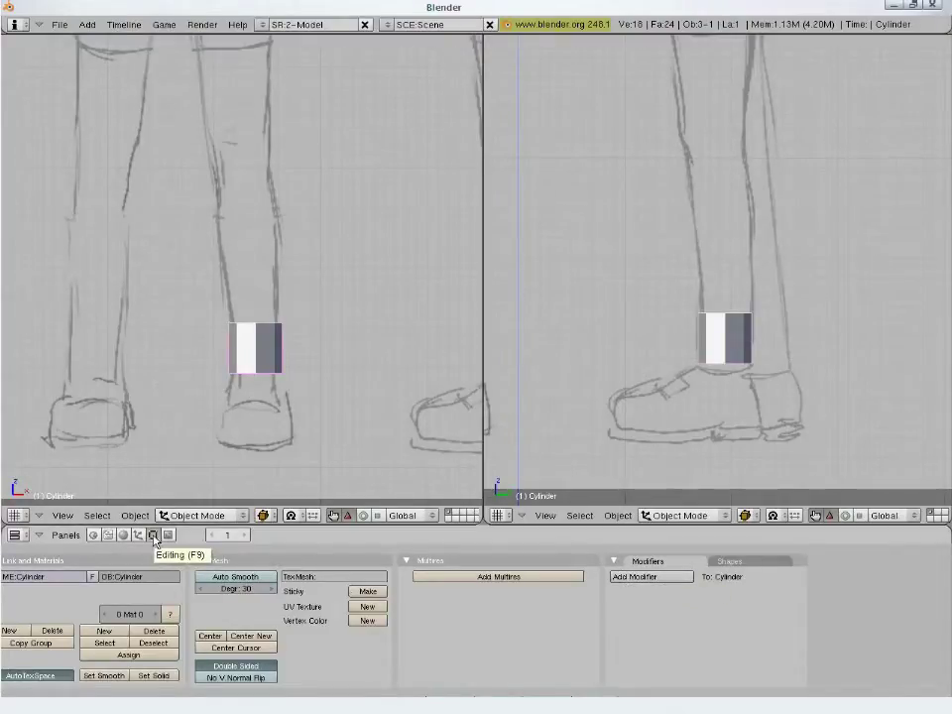
click(632, 579)
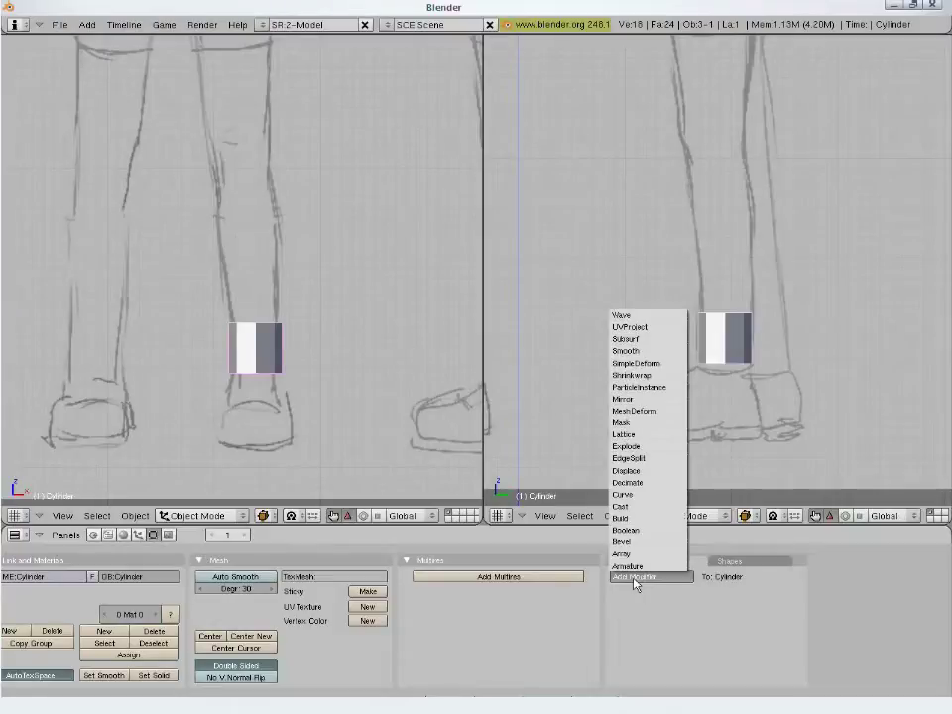
click(632, 400)
scroll(203, 383, down, 3)
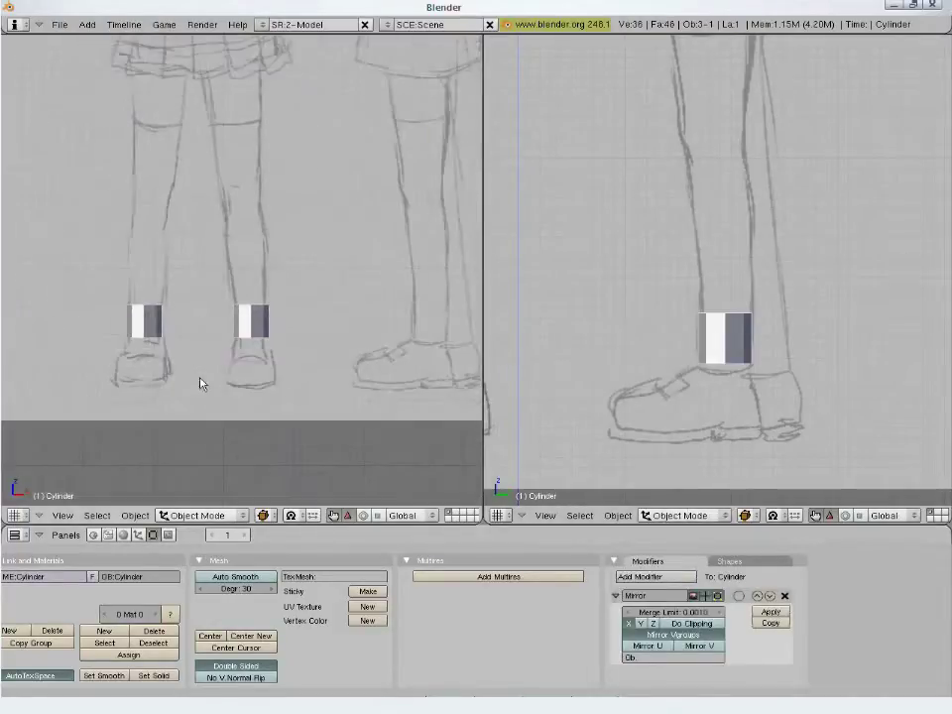
shift+middle_drag(255, 270, 273, 321)
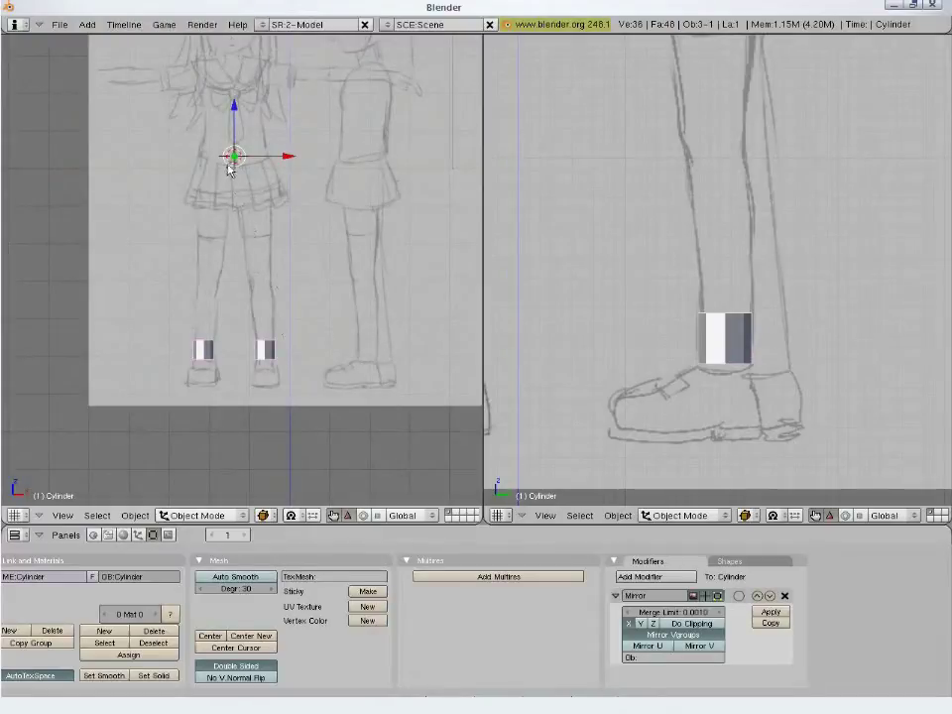
shift+middle_drag(229, 168, 251, 219)
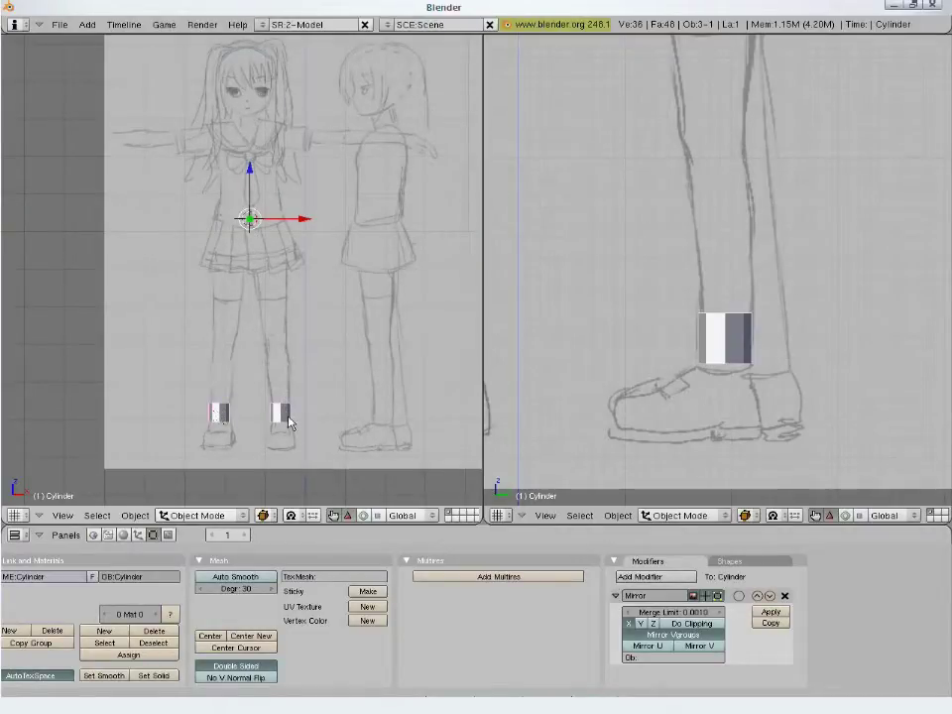
Enable Do Clipping on the Mirror modifier and apply the modifier to the editing cage in Edit Mode
key(Tab)
key(a)
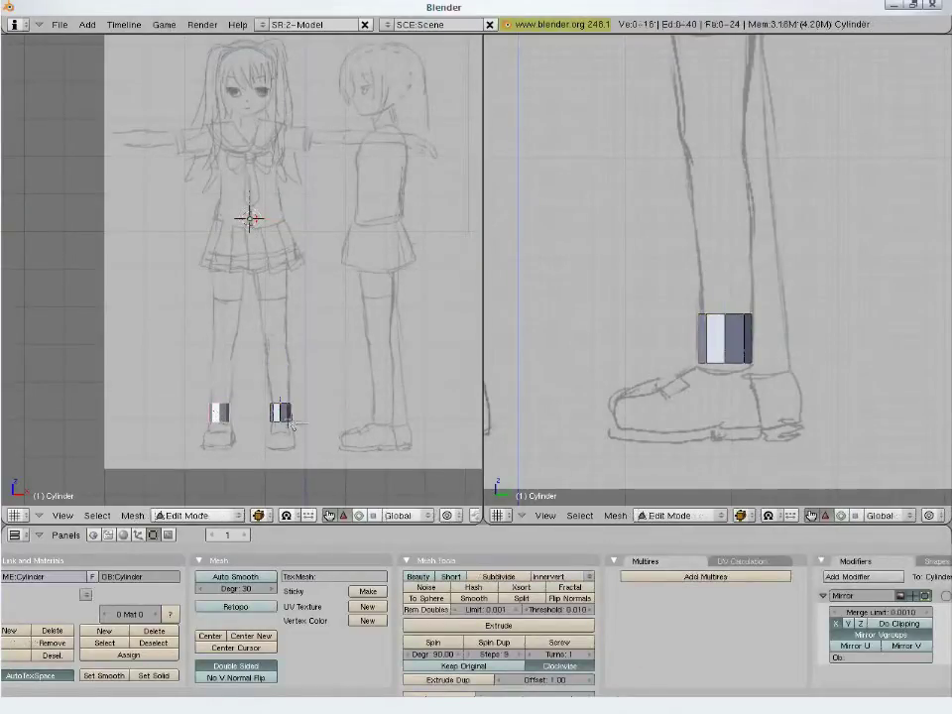
key(a)
key(Tab)
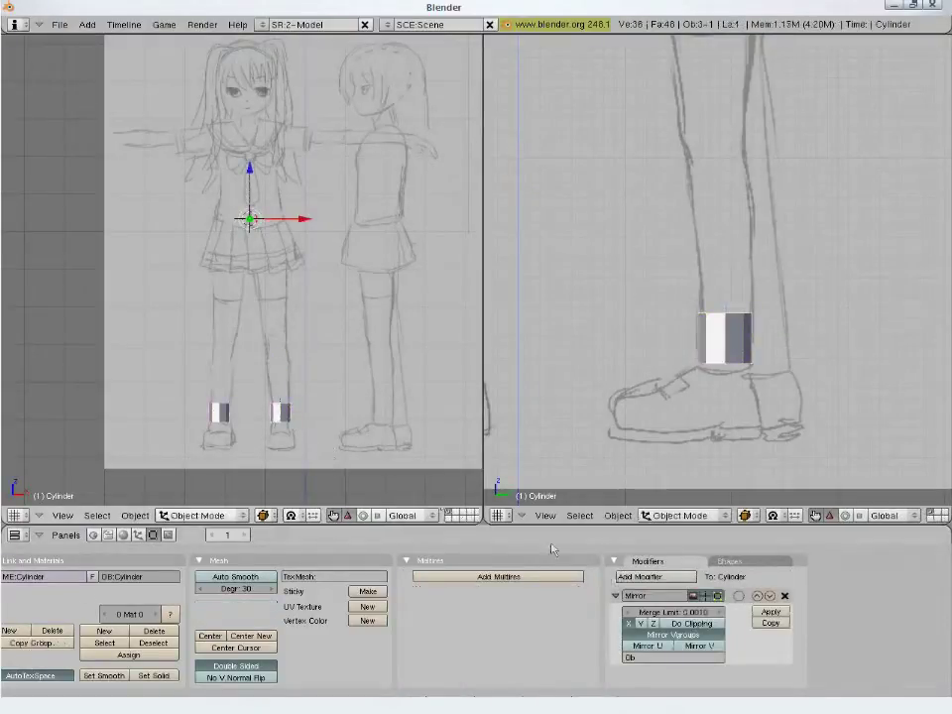
click(679, 625)
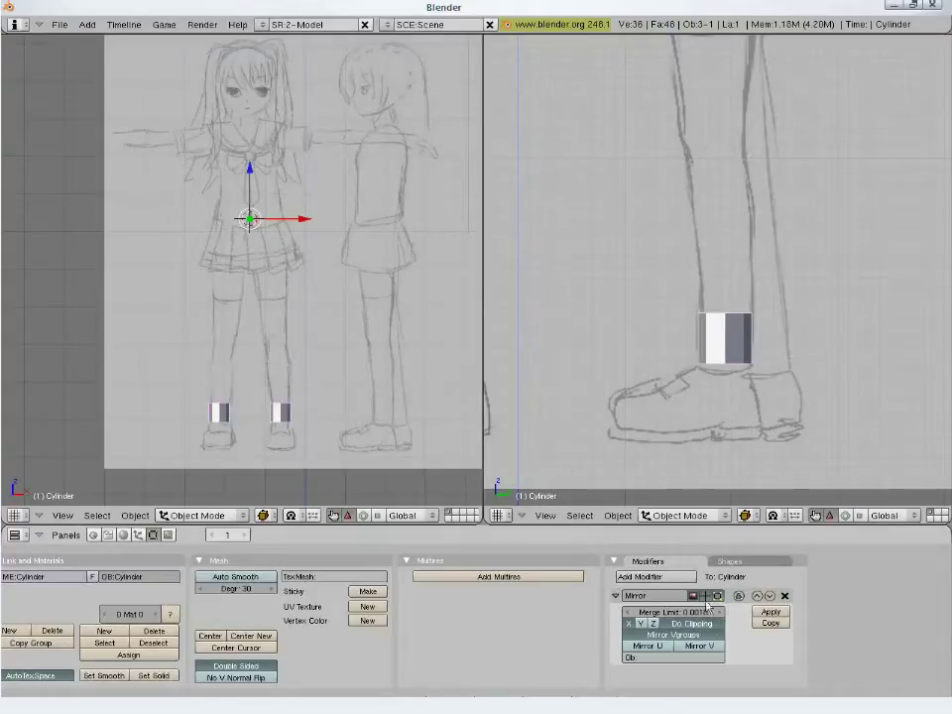
In Edit Mode, select only the centre vertex of the cylinder's top cap and delete it to open the top
key(Tab)
scroll(309, 452, up, 3)
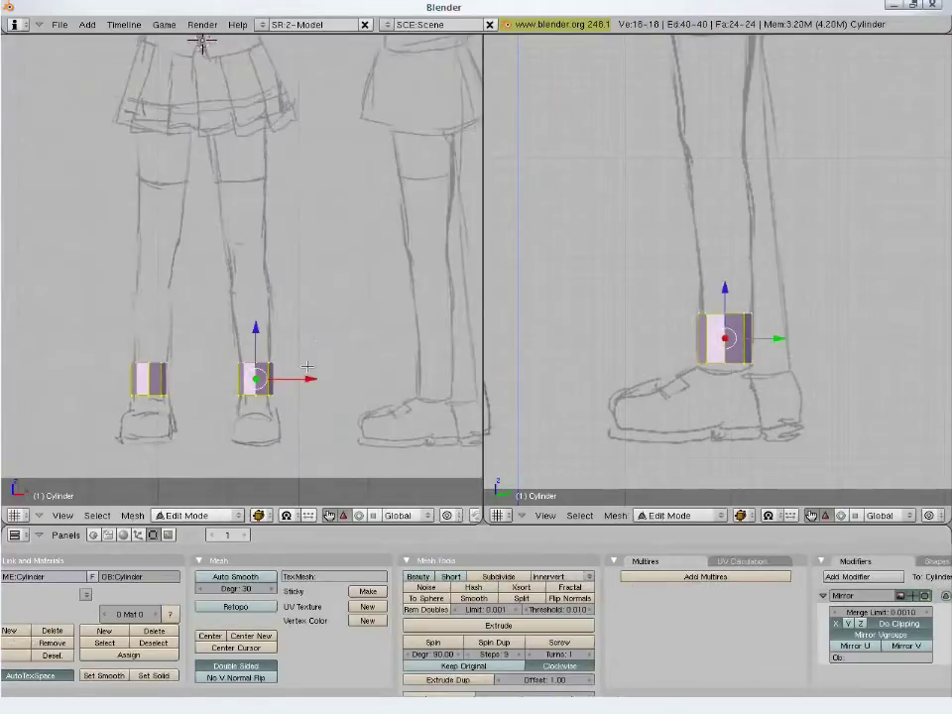
key(a)
key(b)
drag(212, 346, 277, 374)
middle_drag(277, 374, 249, 380)
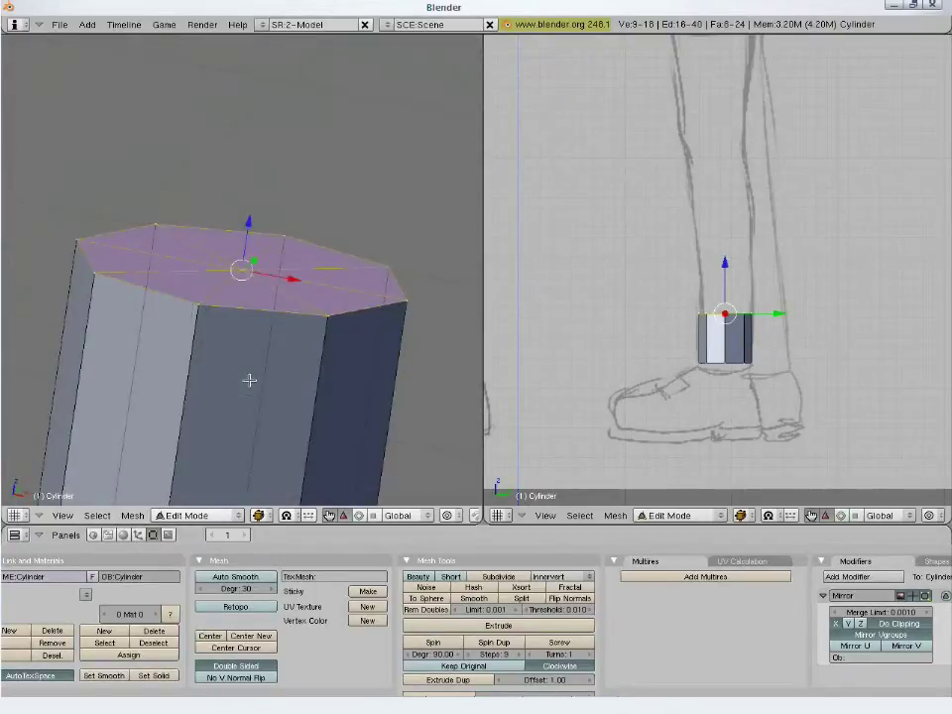
key(a)
right_click(244, 270)
key(x)
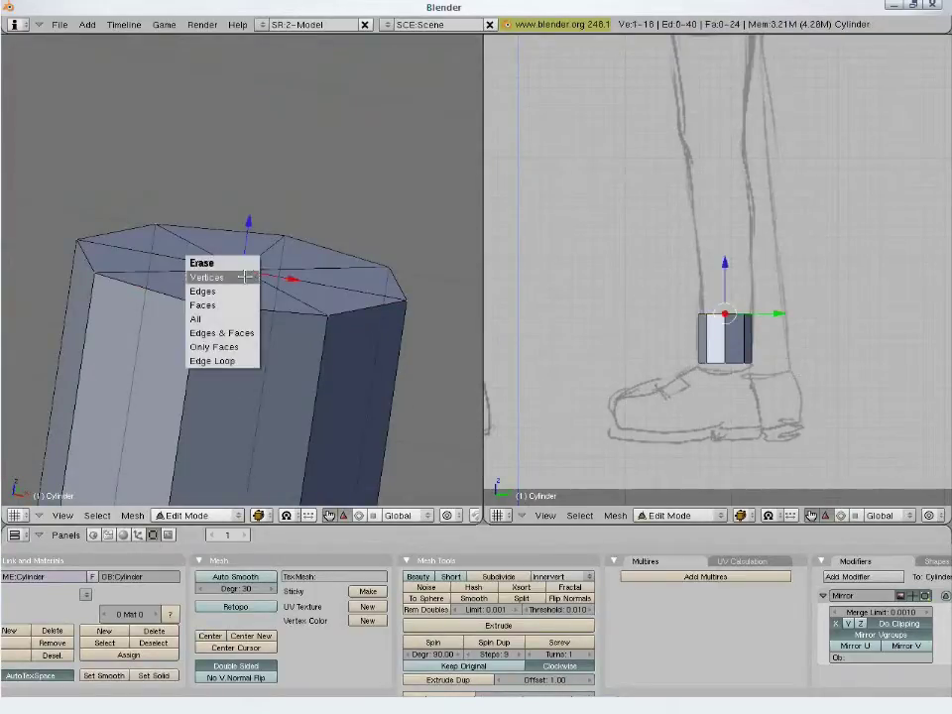
click(244, 277)
Delete the centre vertex of the cylinder's bottom cap to open the lower end
scroll(244, 277, down, 3)
right_click(224, 405)
key(x)
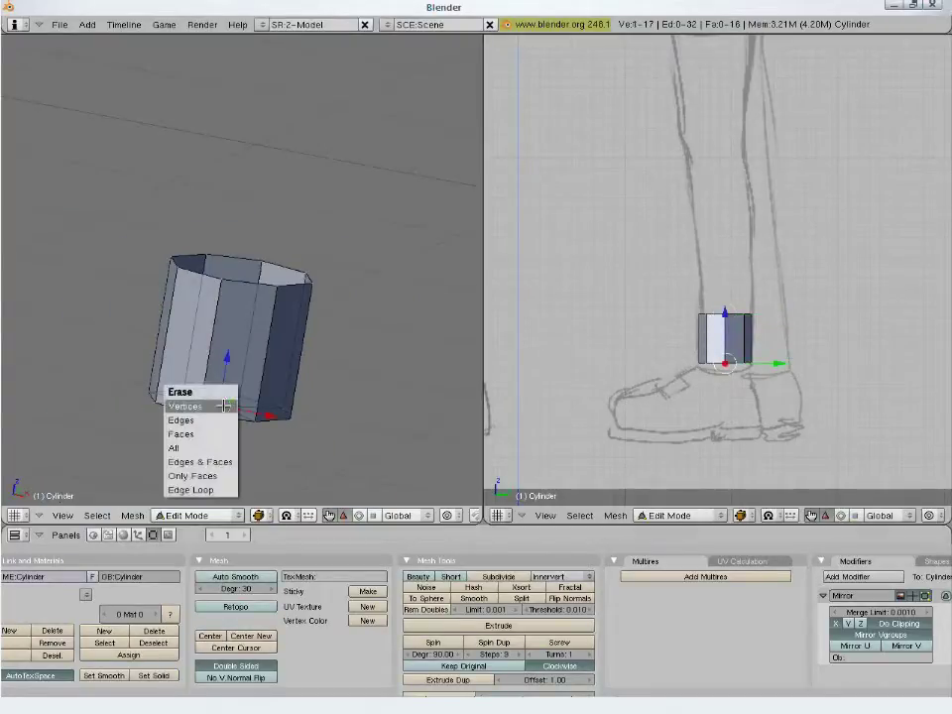
click(184, 405)
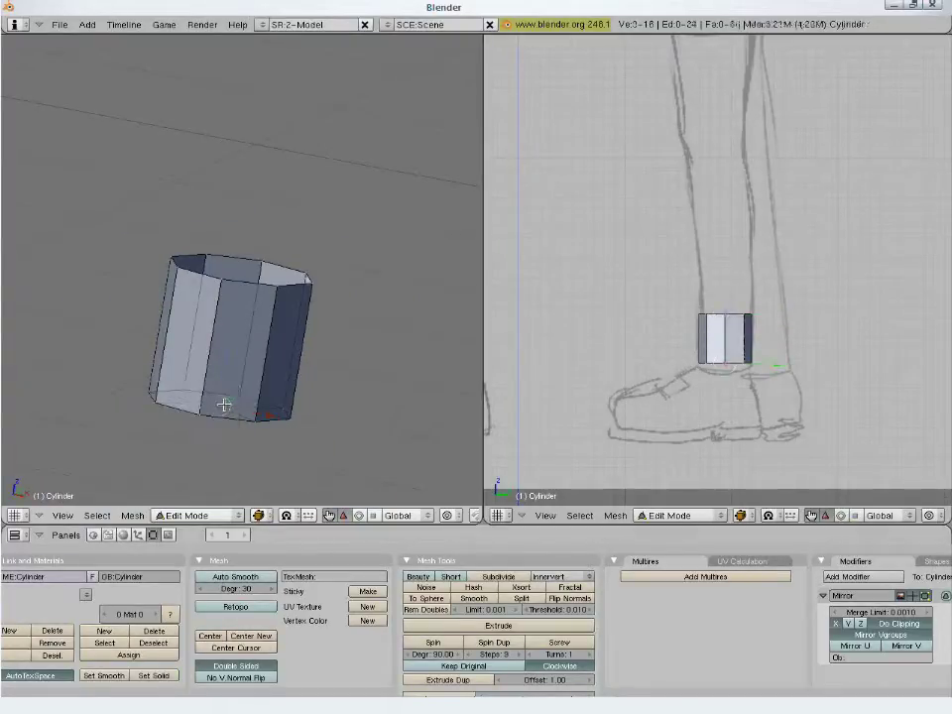
In a see-through front view, select the cylinder's top vertex ring, shrink it and shift it to match the leg's outline
key(KP_1)
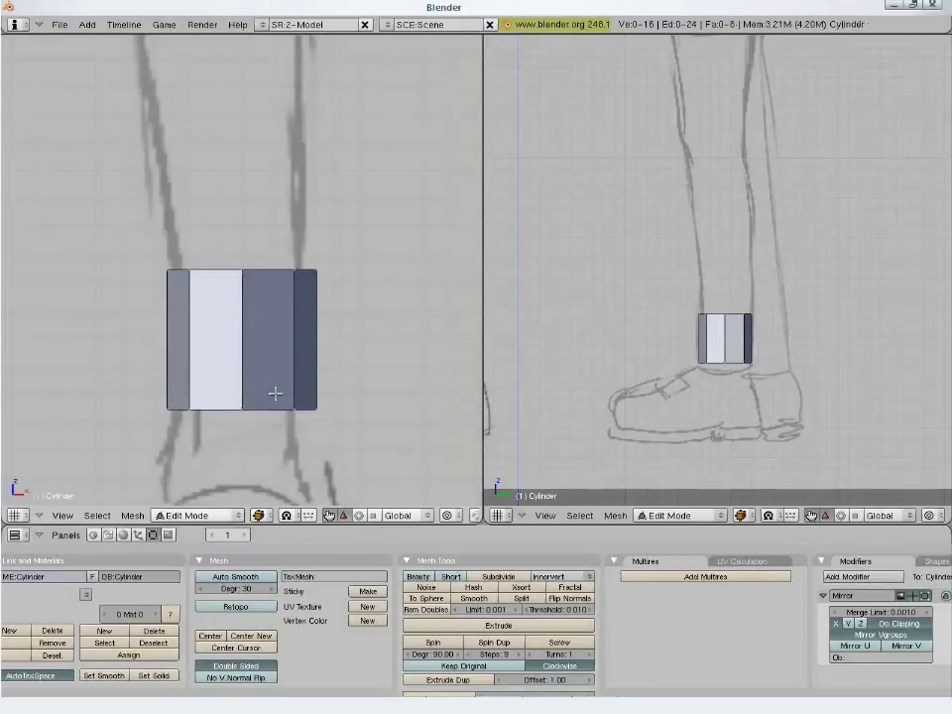
scroll(274, 393, down, 2)
key(z)
key(b)
drag(161, 247, 368, 310)
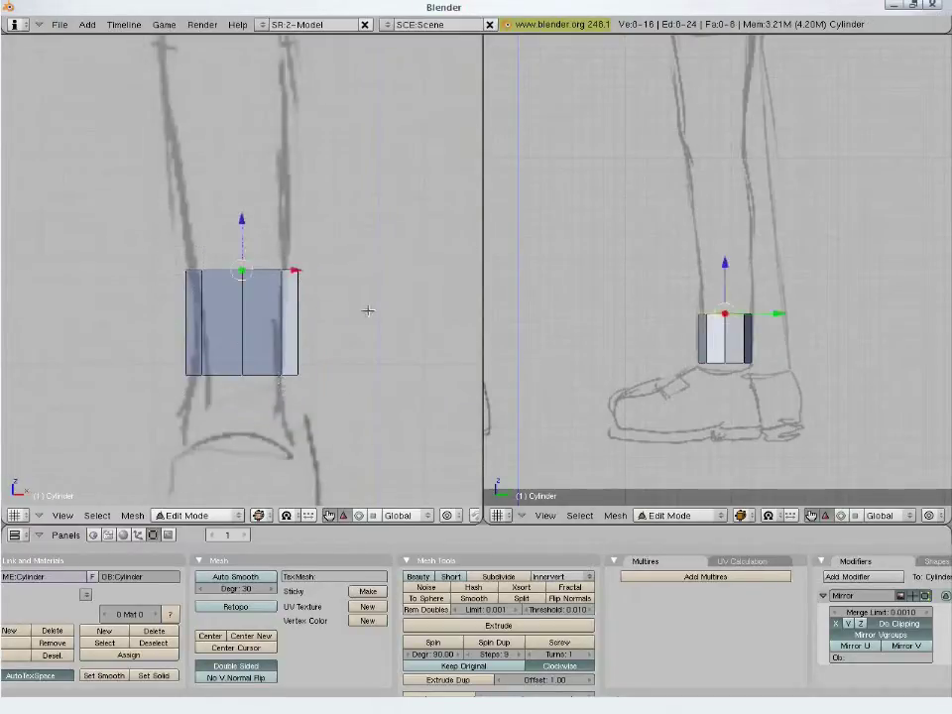
key(s)
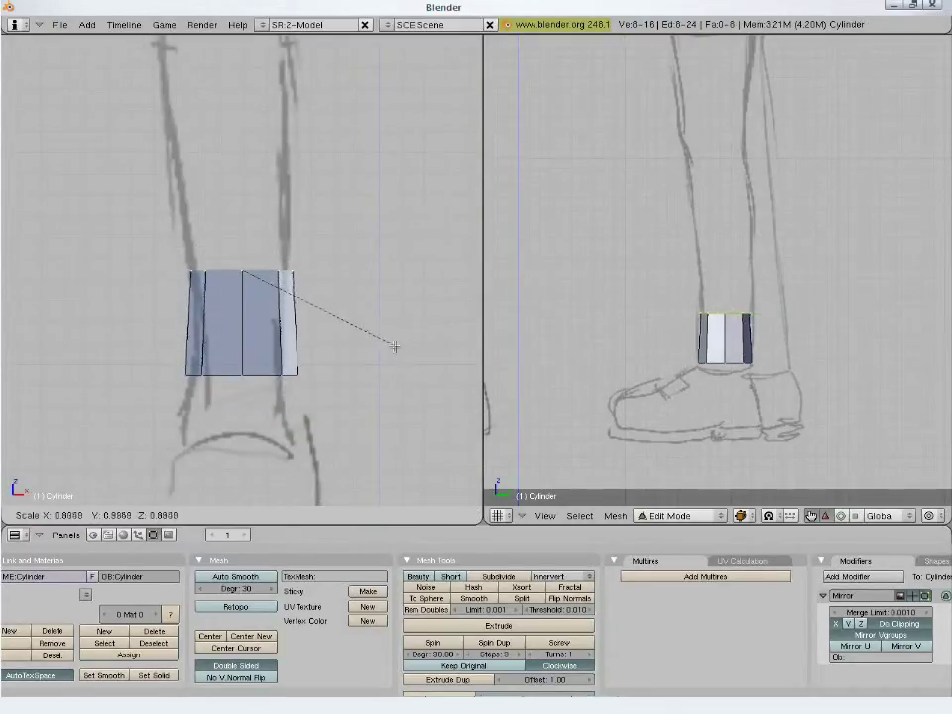
click(390, 344)
key(g)
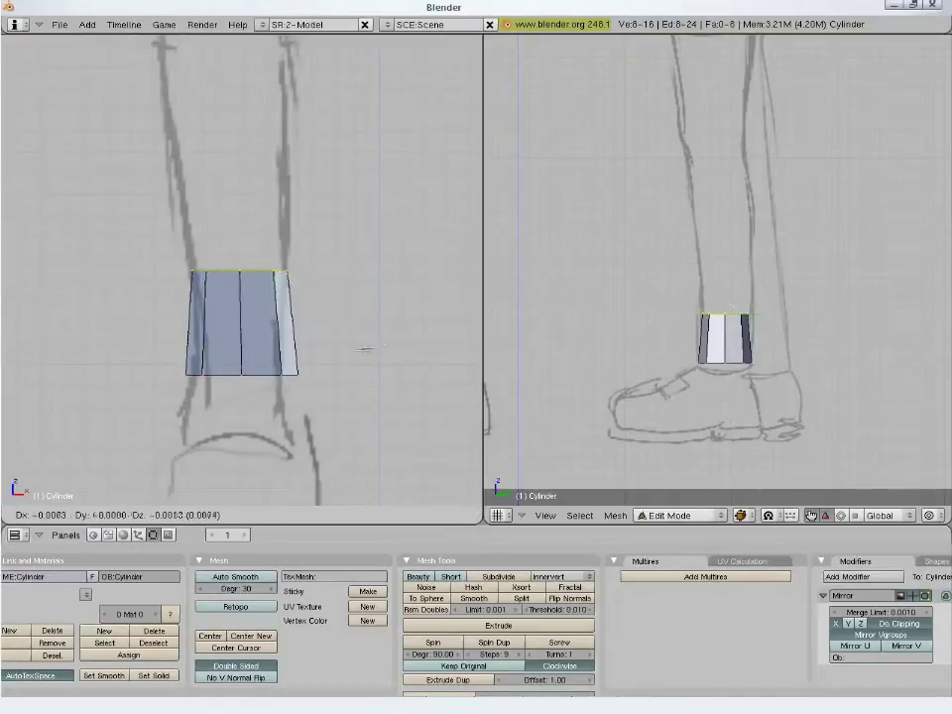
click(351, 353)
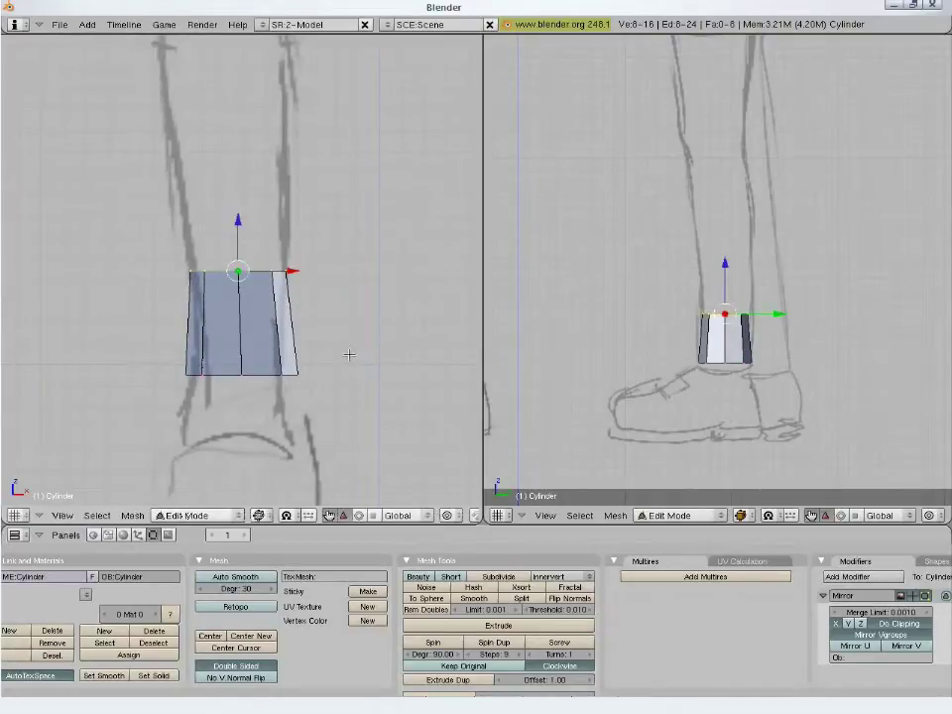
Extrude the edges of the cylinder's top ring up the calf in the front view and scale the new ring to the sketch
scroll(349, 354, down, 4)
key(g)
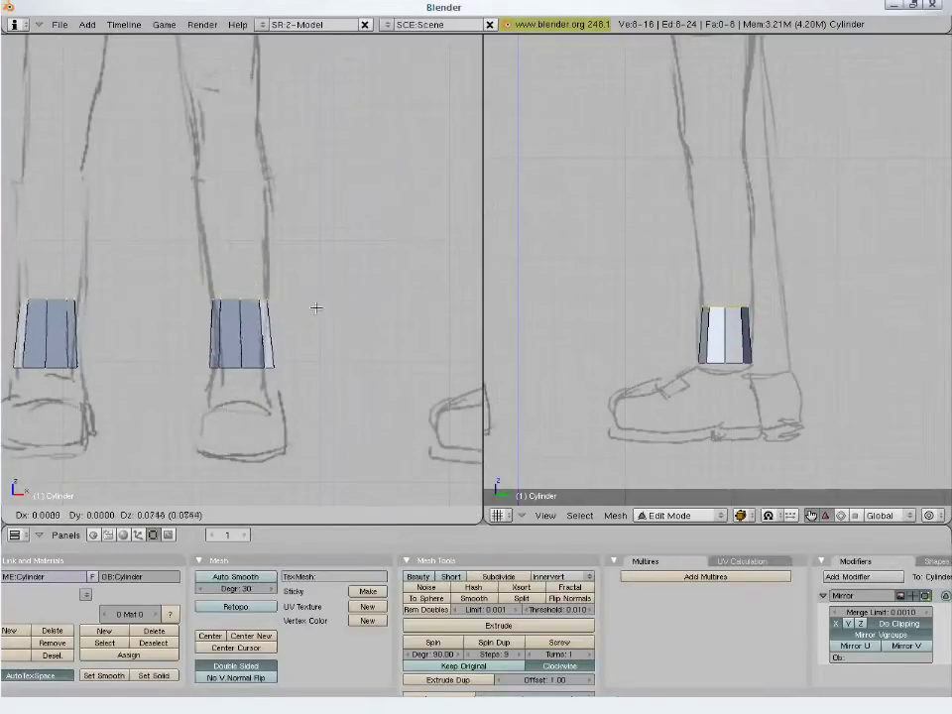
key(Escape)
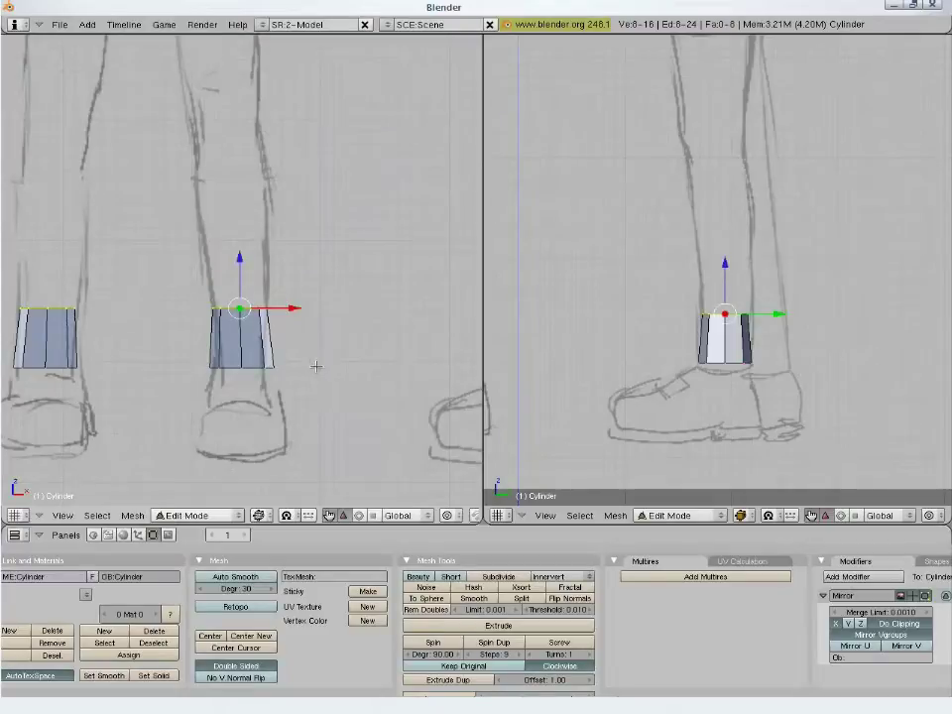
scroll(322, 373, down, 1)
key(e)
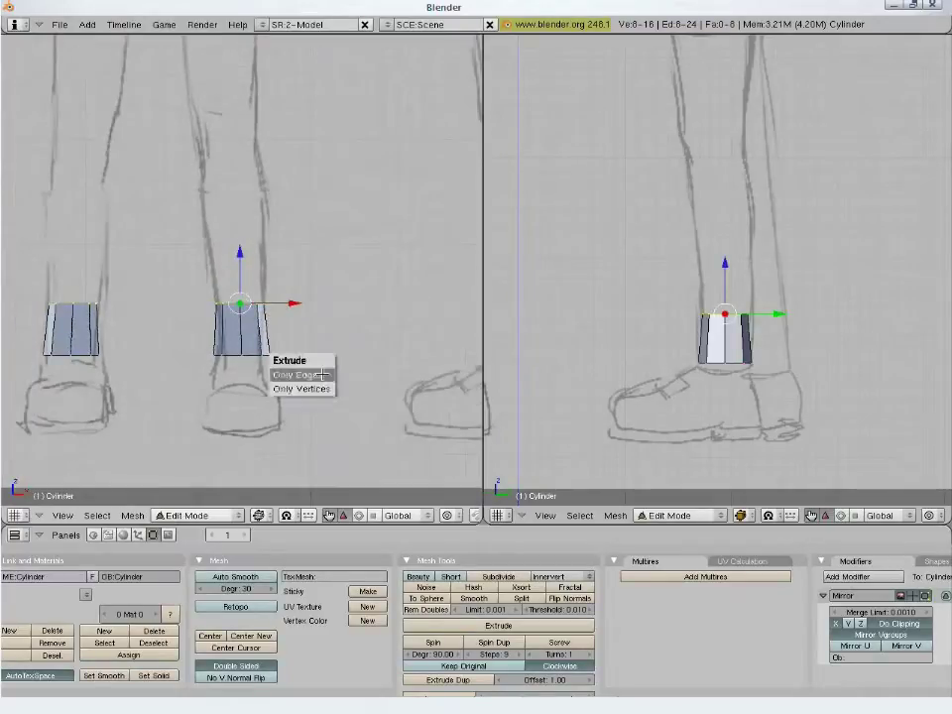
click(298, 375)
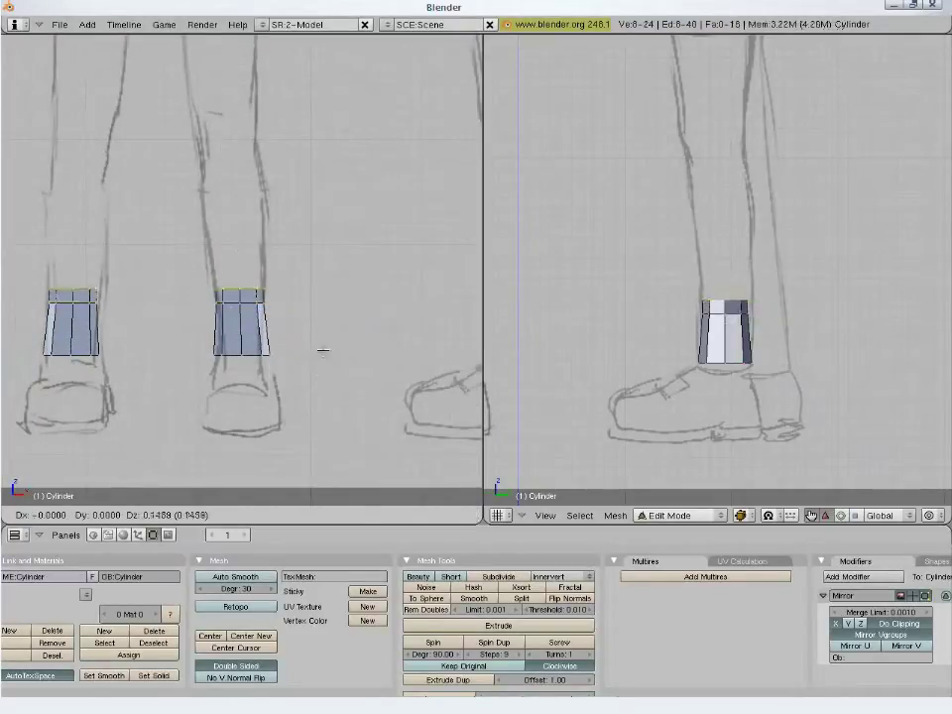
click(361, 138)
key(s)
click(357, 314)
Raise the new top ring to just below the knee and widen it to match the calf outline in the front view
key(g)
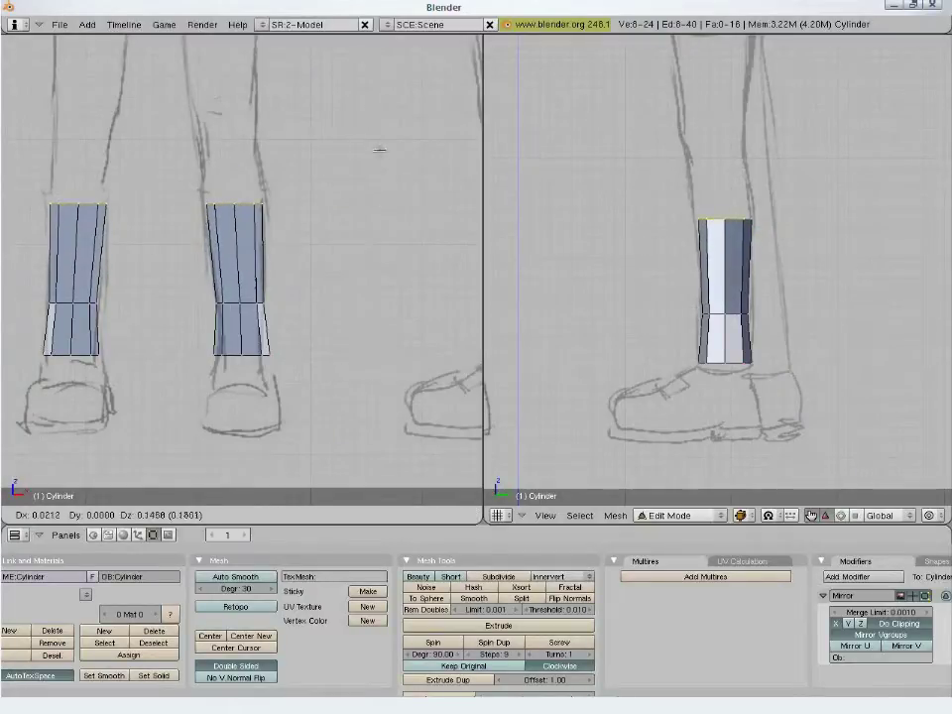
click(354, 252)
key(s)
click(359, 252)
key(g)
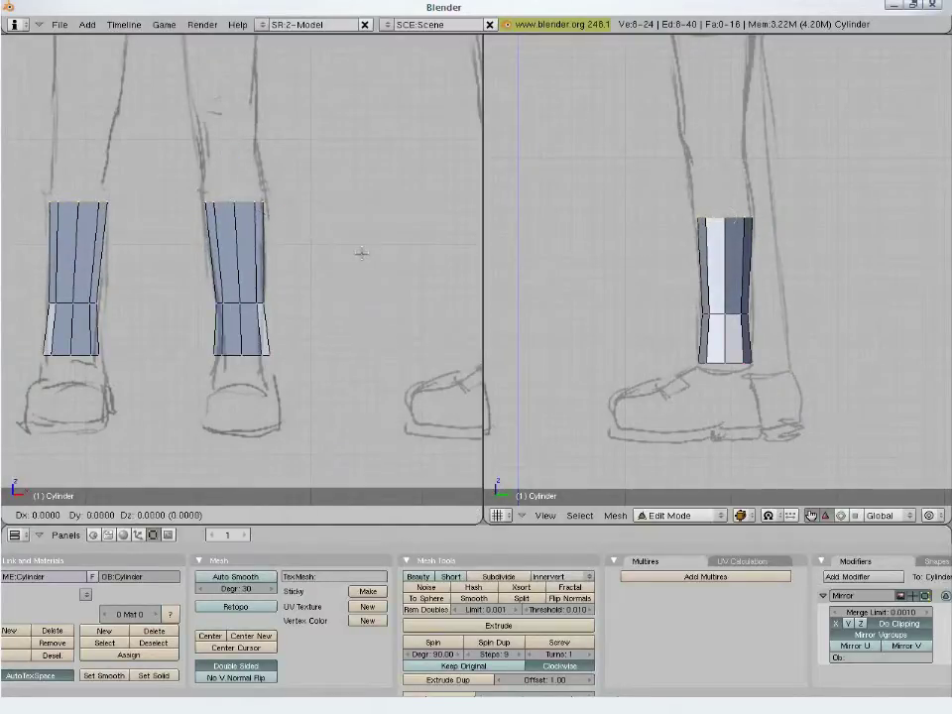
click(326, 216)
key(s)
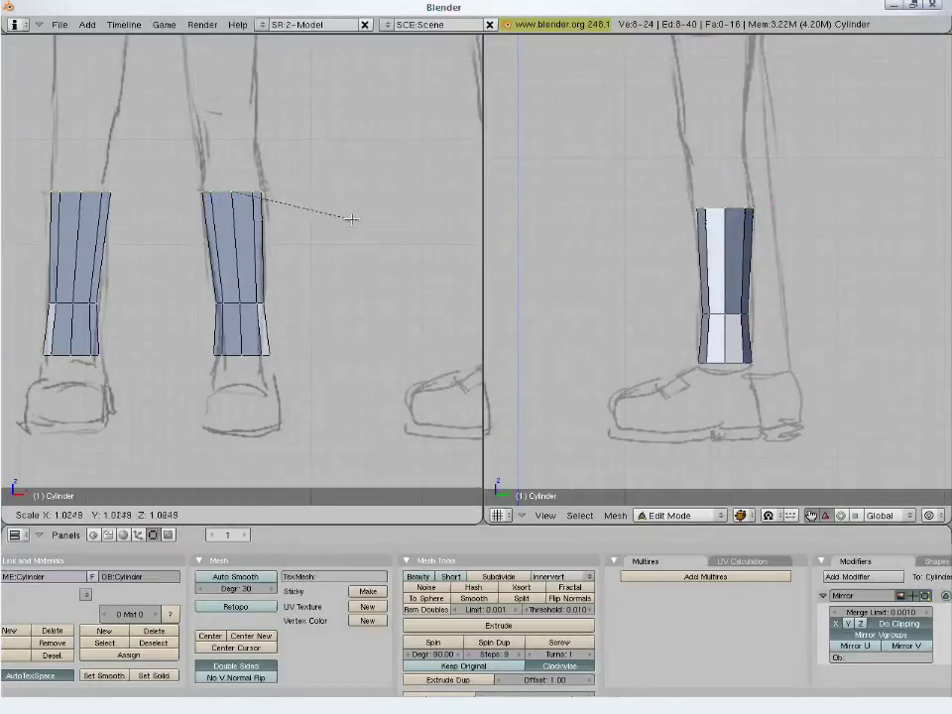
click(364, 219)
In the side view, shift the top ring slightly and enlarge it by about 1.04 to fit the calf's profile
key(g)
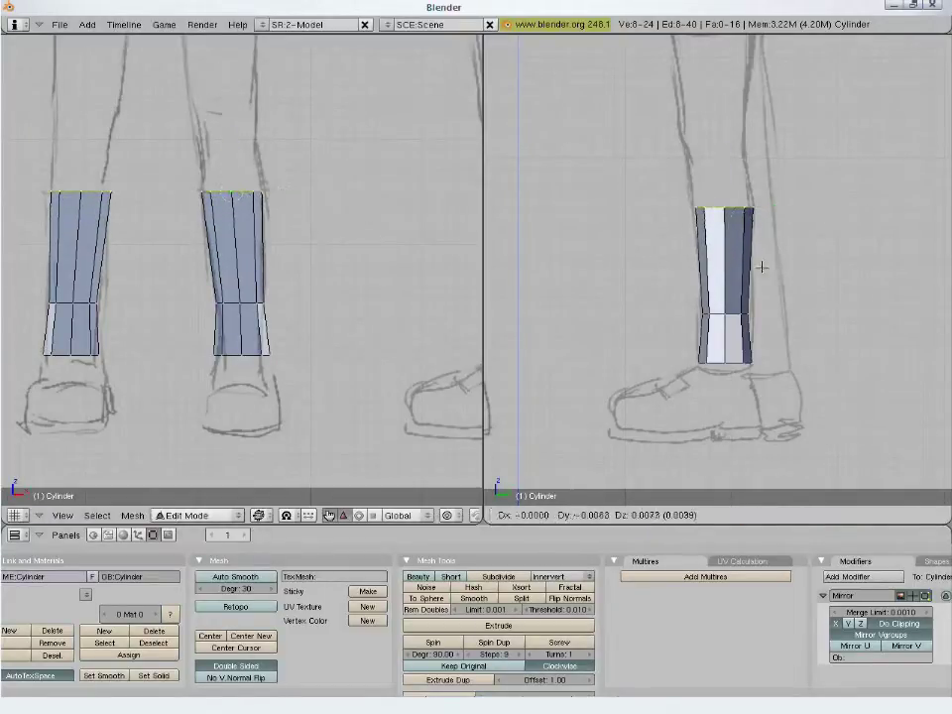
click(775, 268)
key(s)
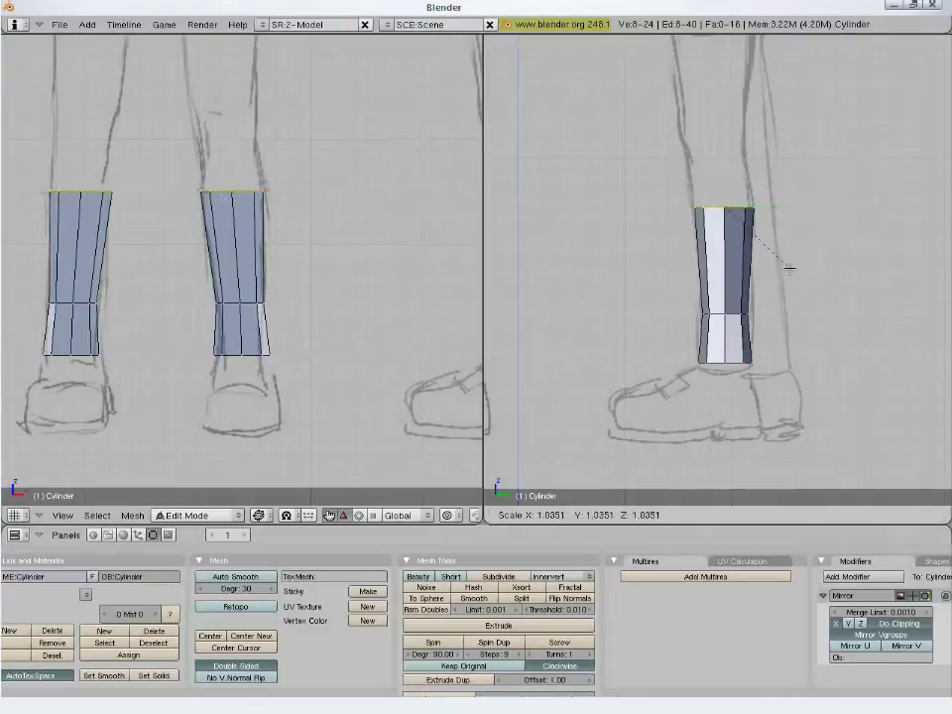
click(789, 267)
Extrude the ring's edges up and forward to the knee in the side view and resize the new ring to the sketch
key(e)
click(790, 267)
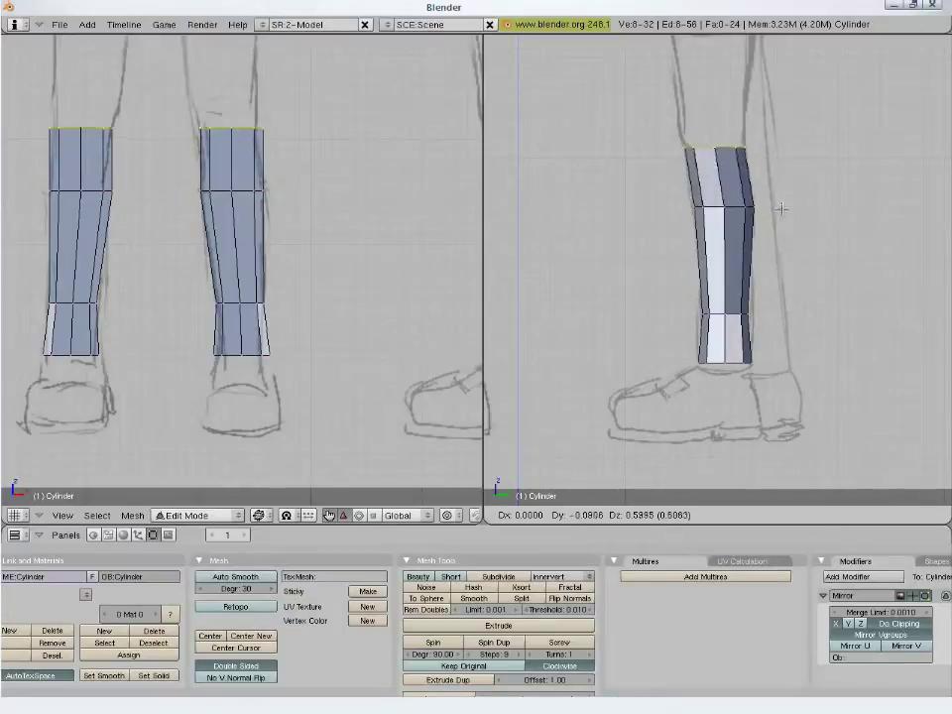
click(783, 212)
key(s)
click(787, 217)
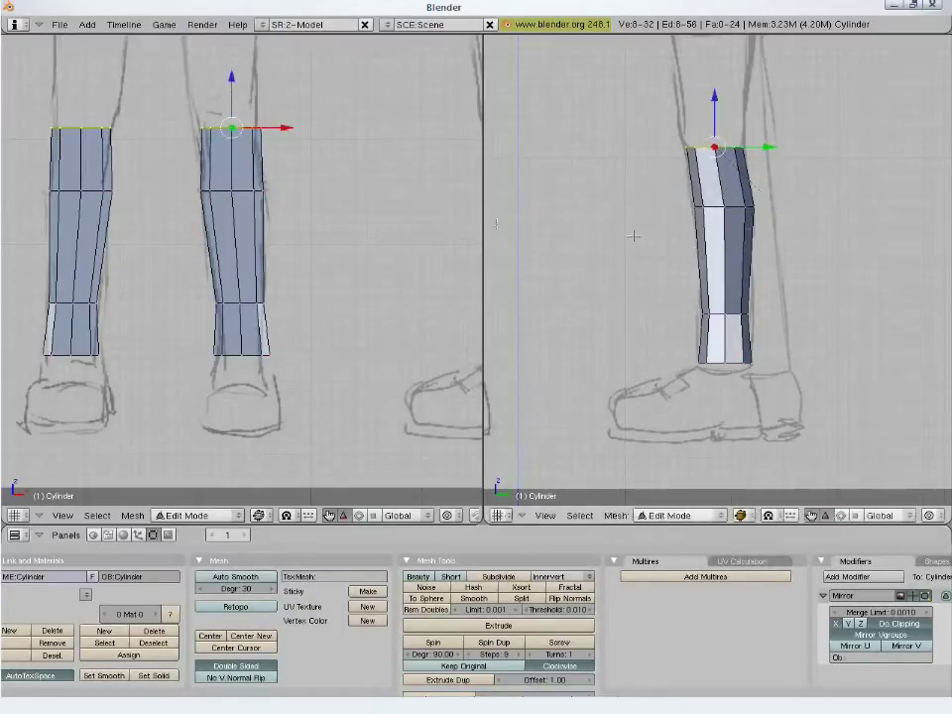
In the front view, align the knee ring with the leg outline and narrow it slightly along the X axis
shift+middle_drag(325, 233, 383, 344)
key(g)
click(338, 313)
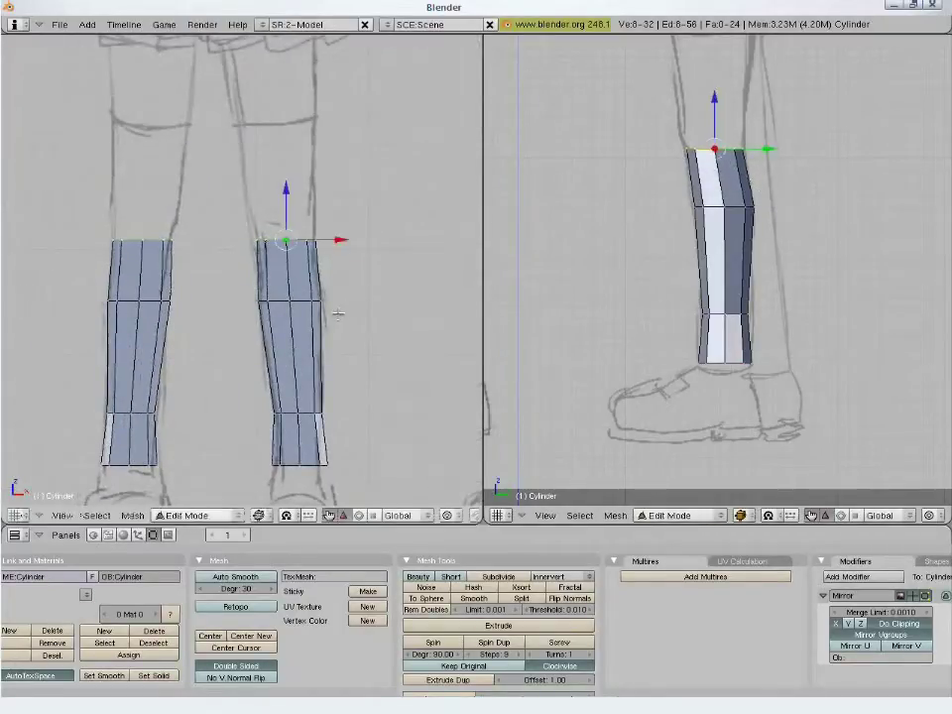
key(s)
key(x)
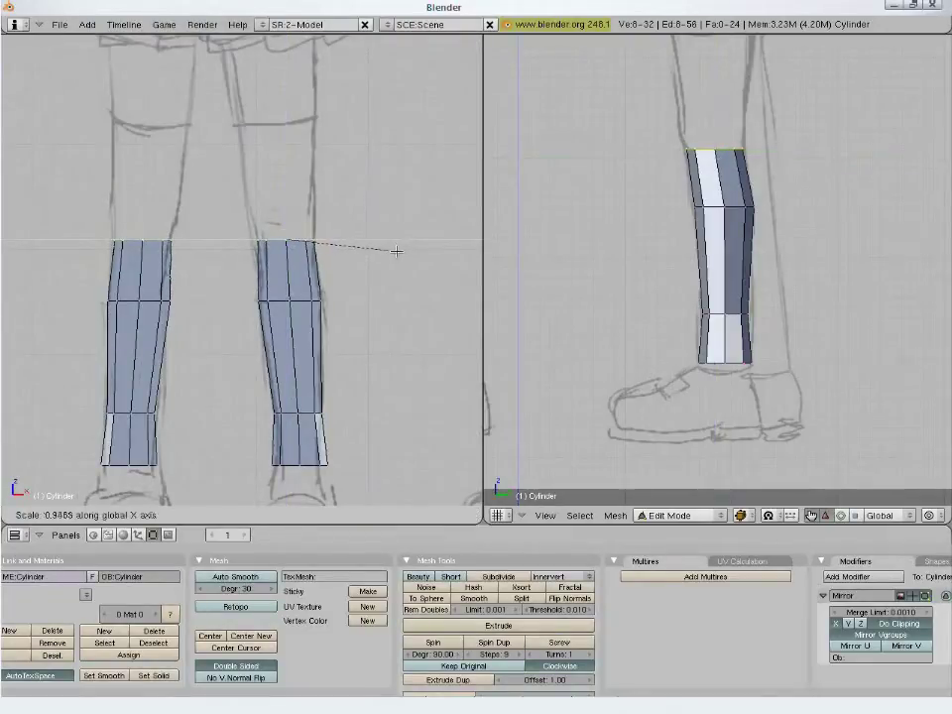
click(423, 256)
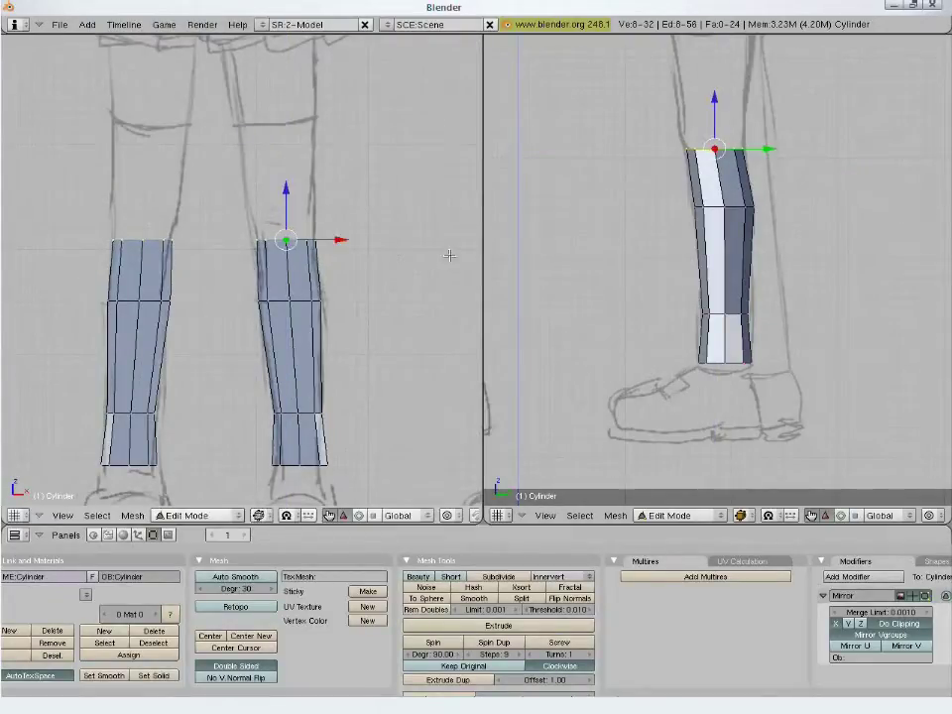
key(s)
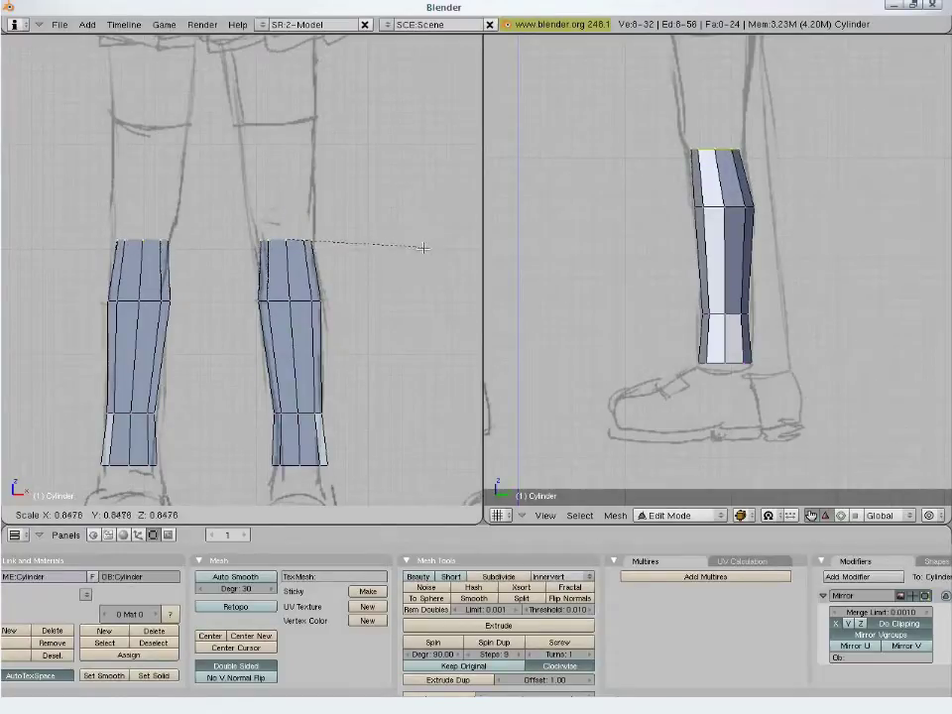
key(x)
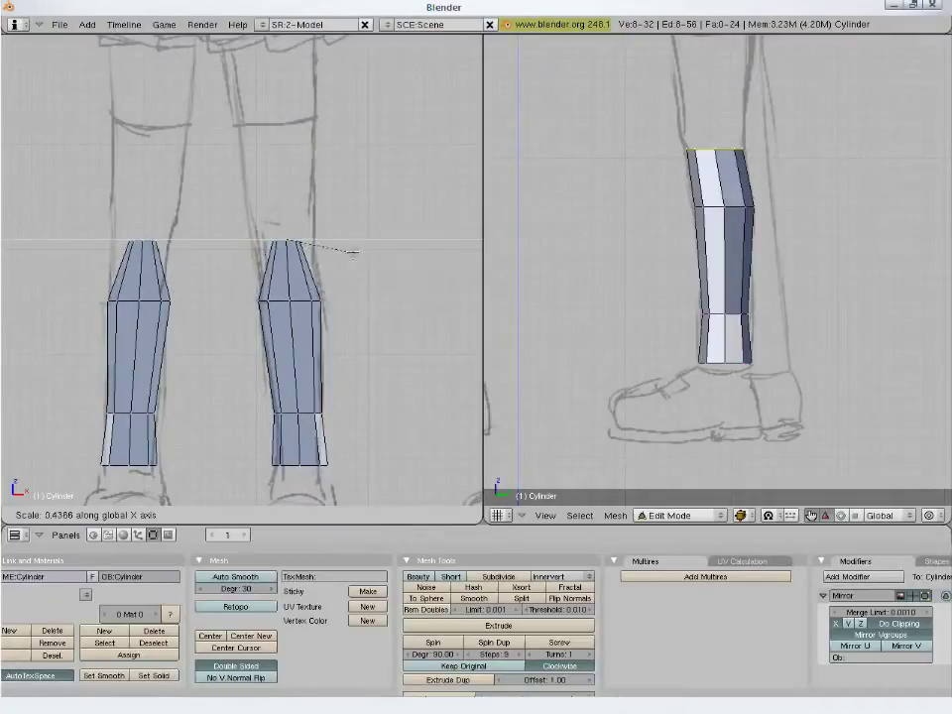
click(435, 234)
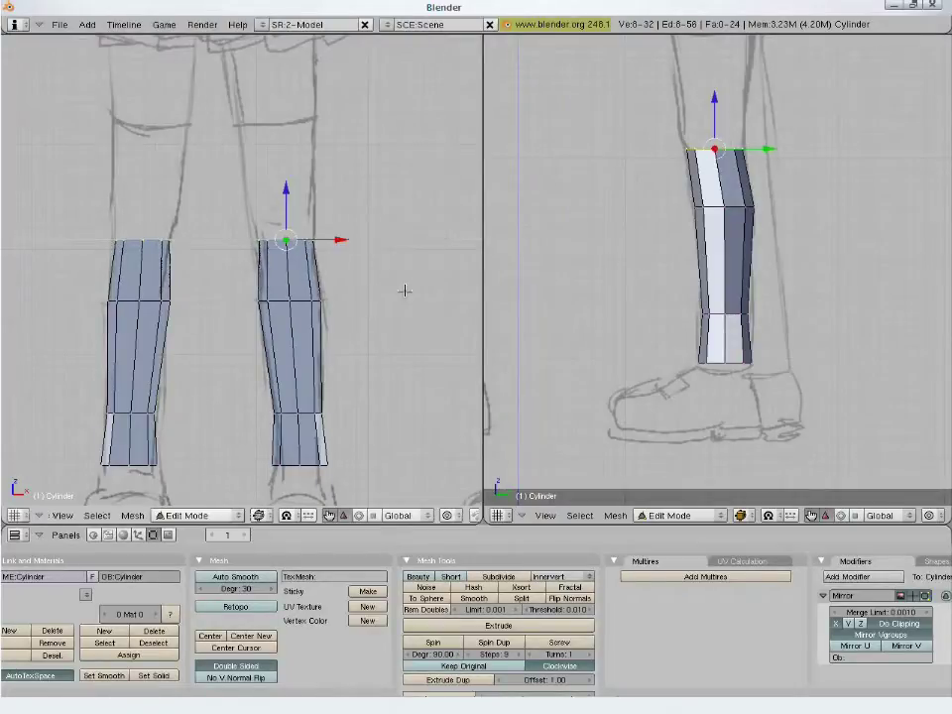
Extrude the knee ring's edges up to the lower thigh and enlarge the new ring to the thigh's width
key(e)
click(340, 265)
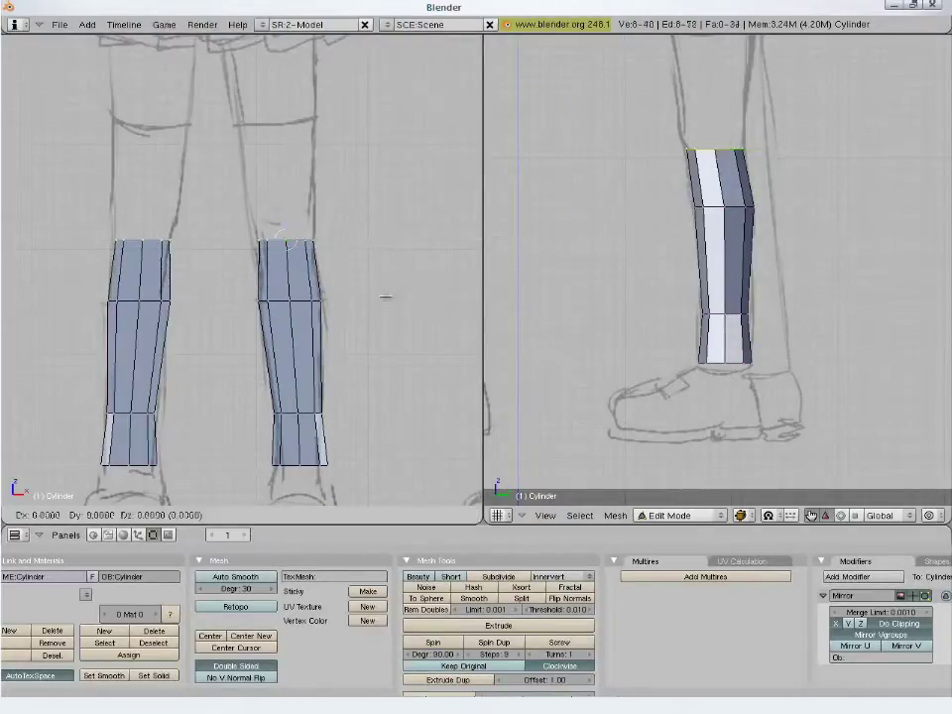
click(378, 248)
key(s)
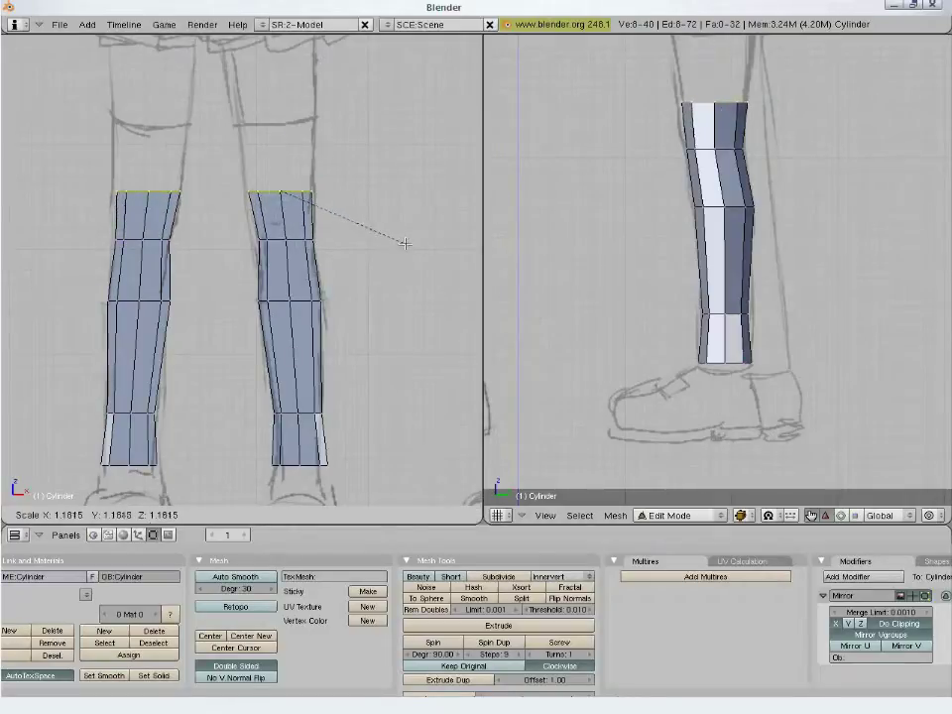
click(405, 243)
Select the knee edge loop, shift it slightly inward and enlarge it to follow the sketch in the front view
key(a)
alt+right_click(284, 240)
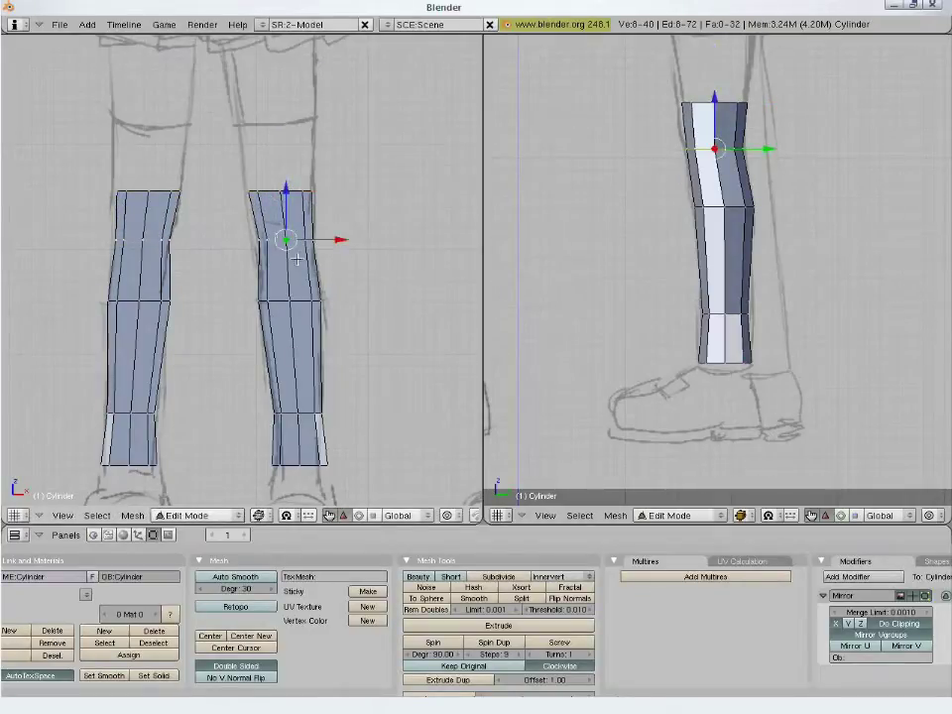
key(g)
click(355, 291)
key(s)
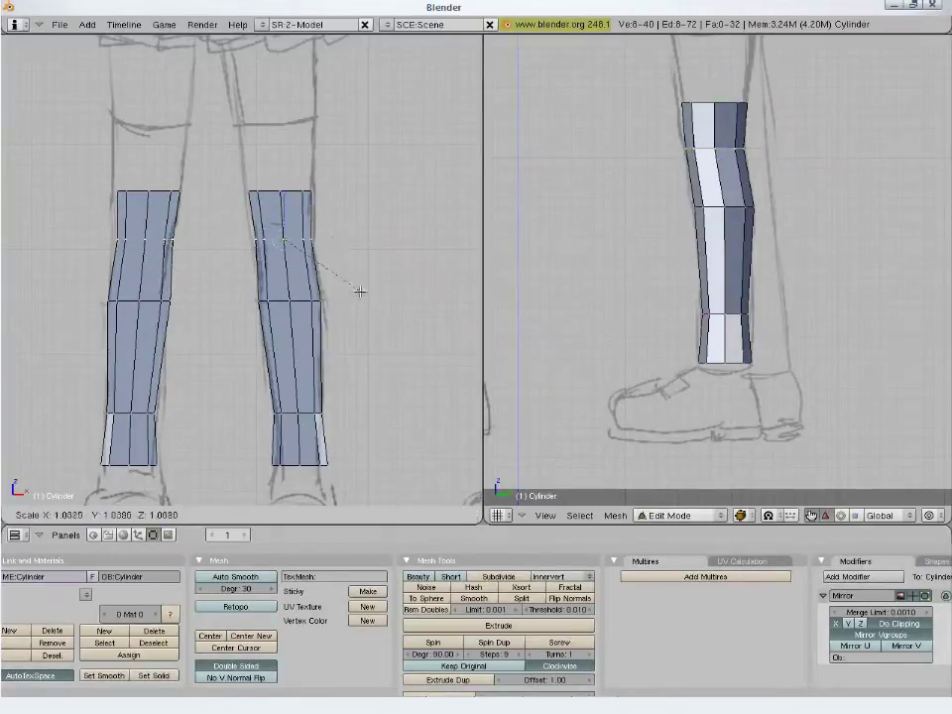
click(359, 290)
Select the top edge loop, extrude it up to the stocking line, enlarge it by about 1.14 and align it in the front view
key(a)
alt+right_click(295, 192)
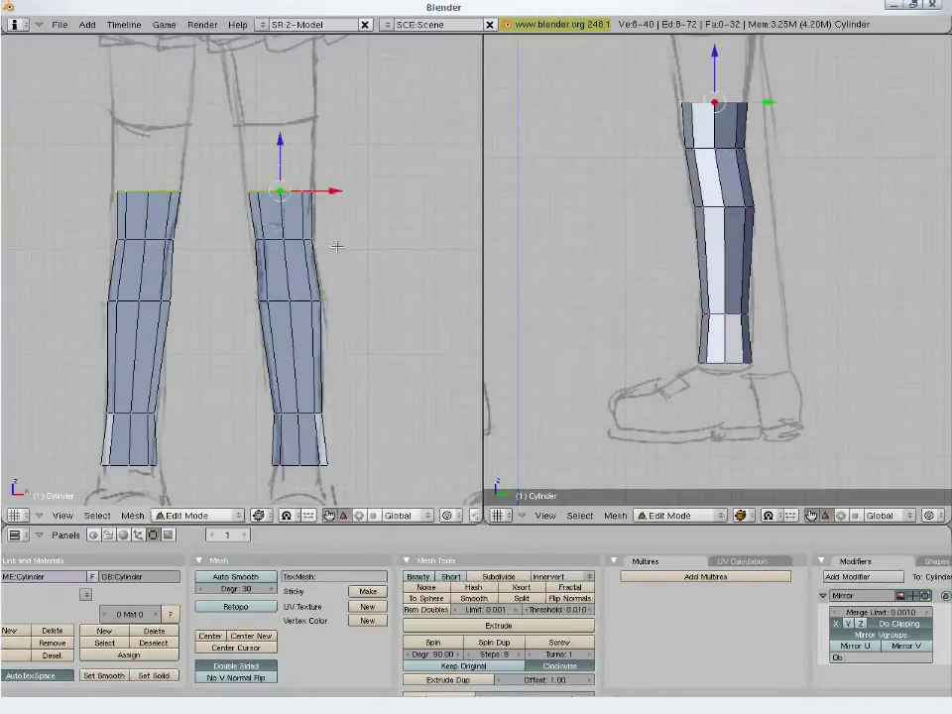
shift+middle_drag(366, 239, 370, 375)
key(e)
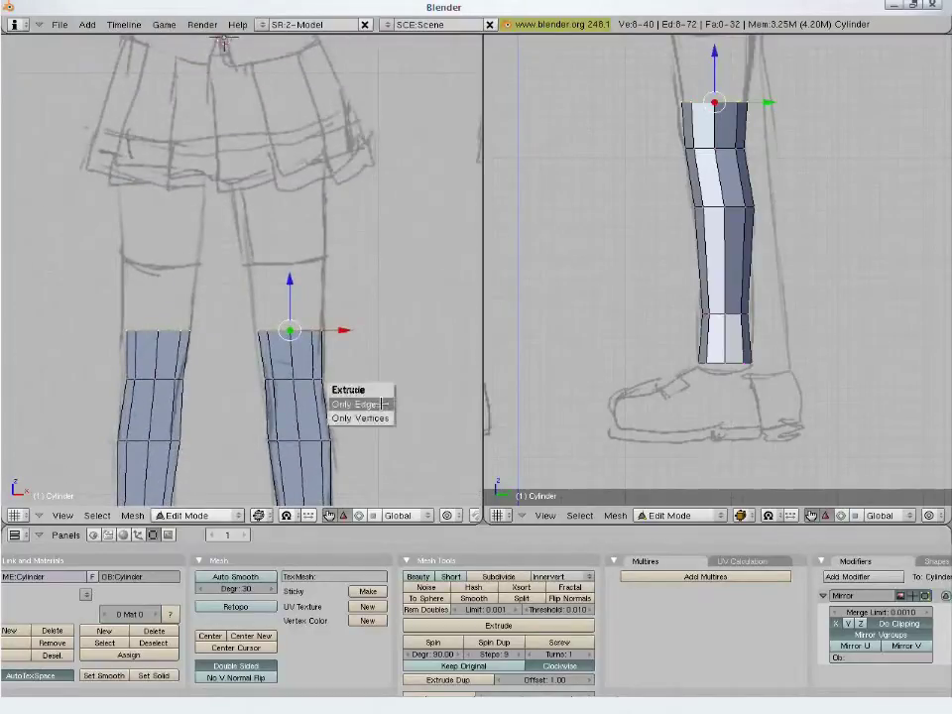
click(382, 399)
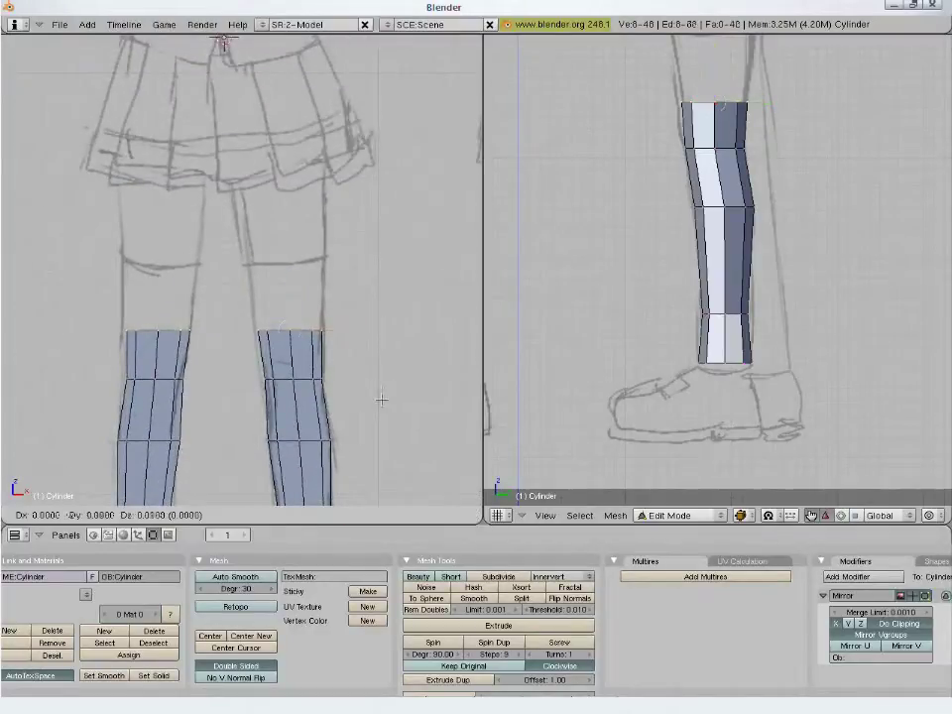
click(386, 268)
key(s)
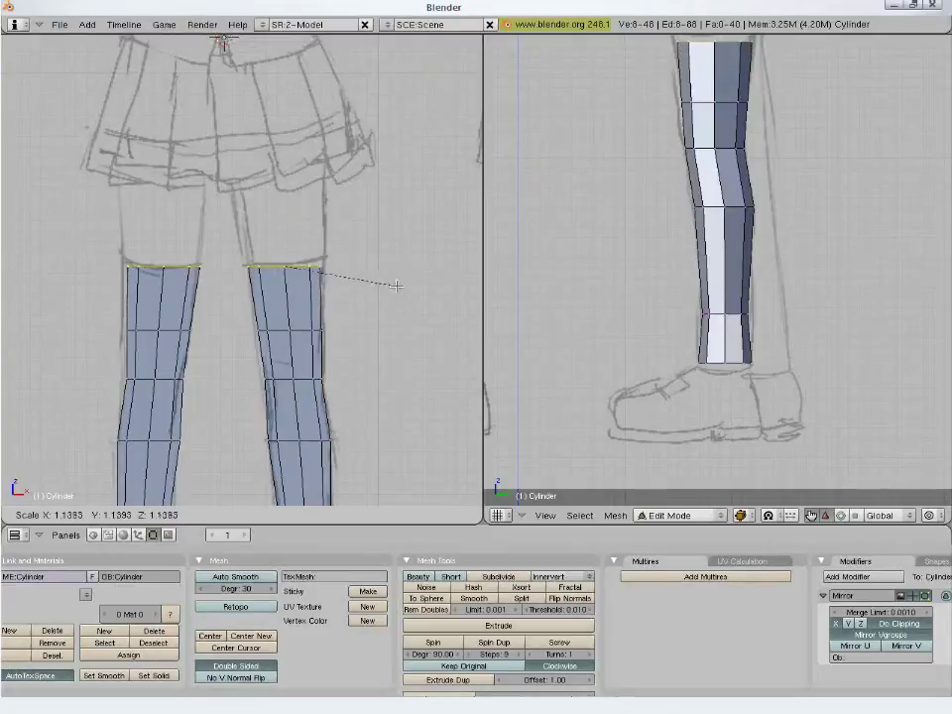
click(400, 286)
key(g)
click(397, 286)
Shift the stocking-line ring slightly forward in the side view to match the thigh's profile
shift+middle_drag(665, 144, 639, 342)
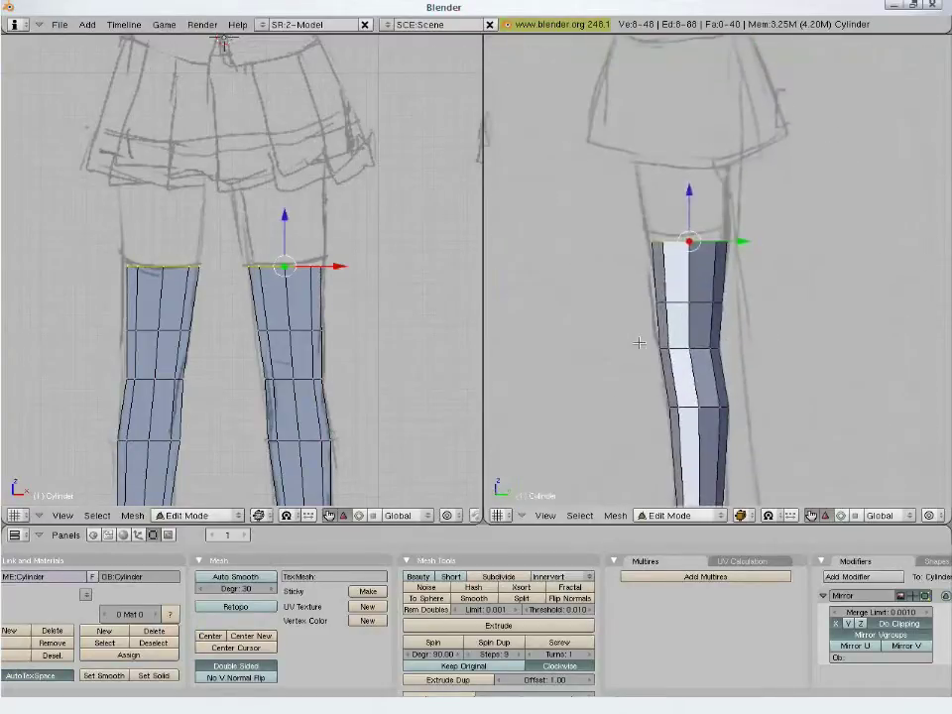
key(g)
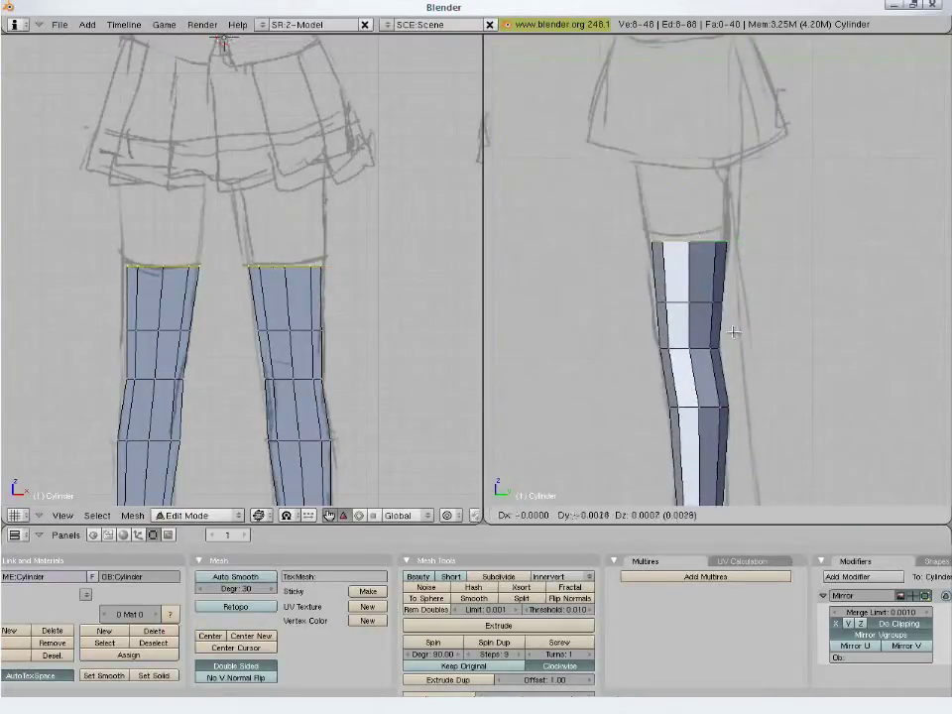
click(711, 334)
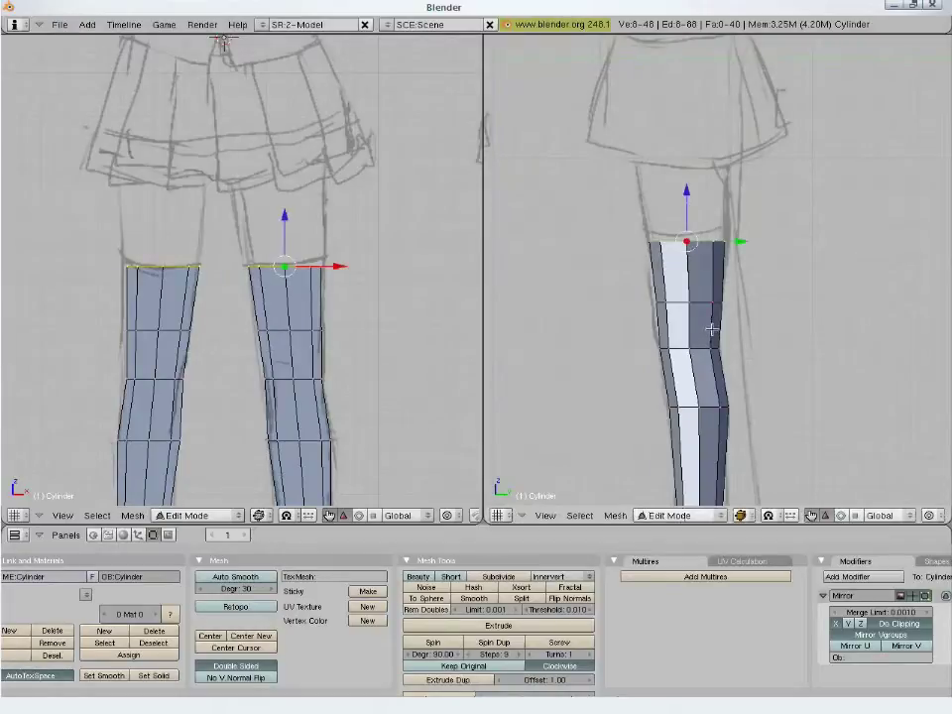
Extrude the ring about 0.70 up to the skirt hem, enlarge it by about 1.14 and shift it inward in the front view
key(e)
click(694, 315)
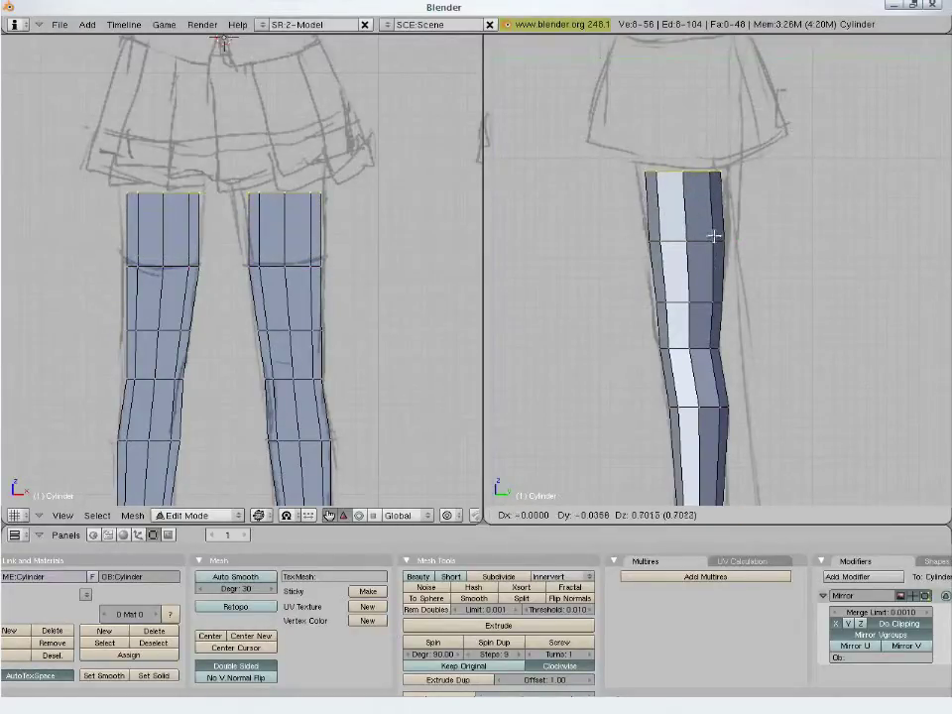
click(714, 236)
key(s)
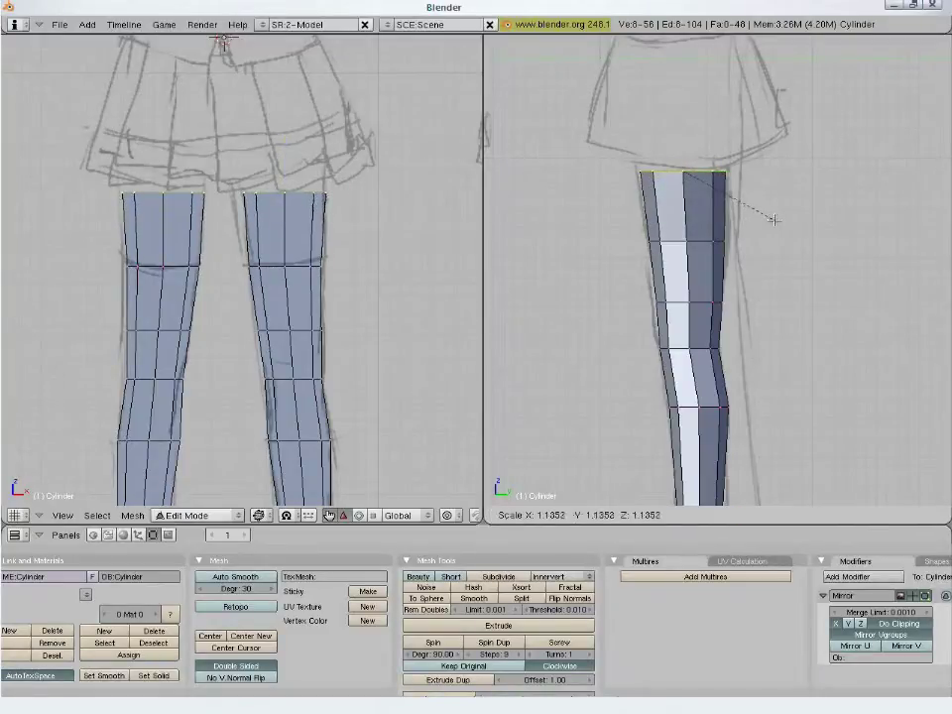
click(774, 219)
key(g)
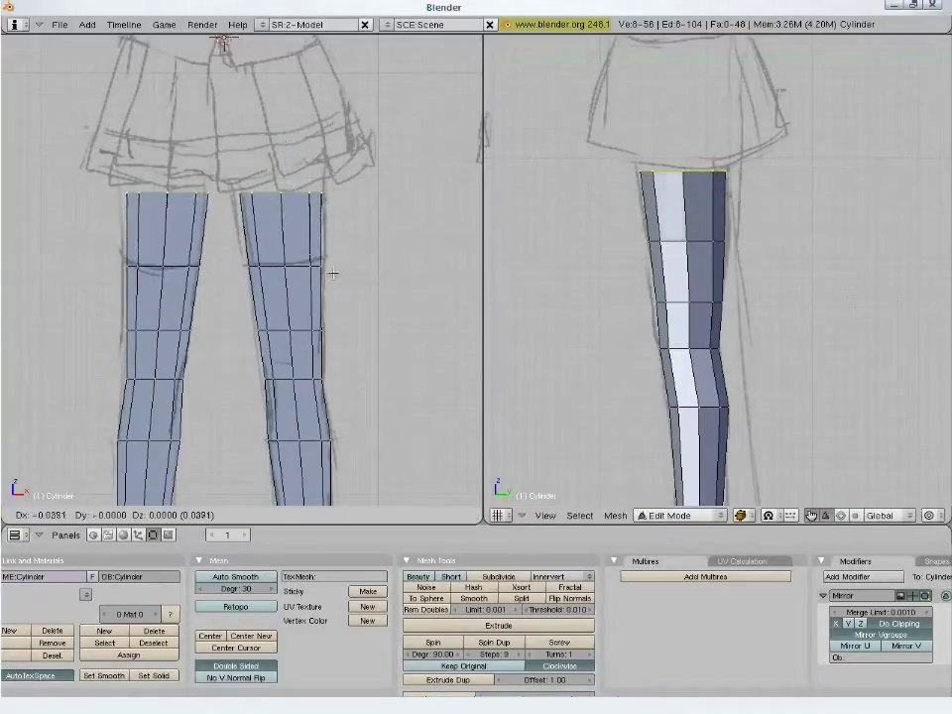
click(325, 270)
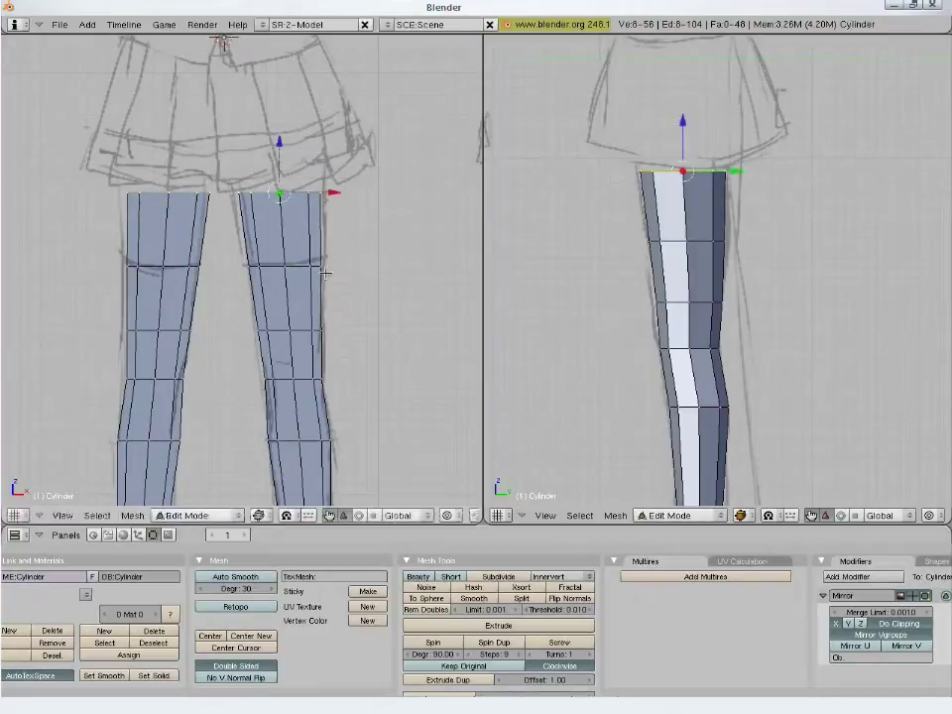
Extrude the top ring up under the skirt, enlarge it slightly and shift it to meet the centre line in the front view
scroll(387, 299, down, 3)
scroll(337, 385, up, 4)
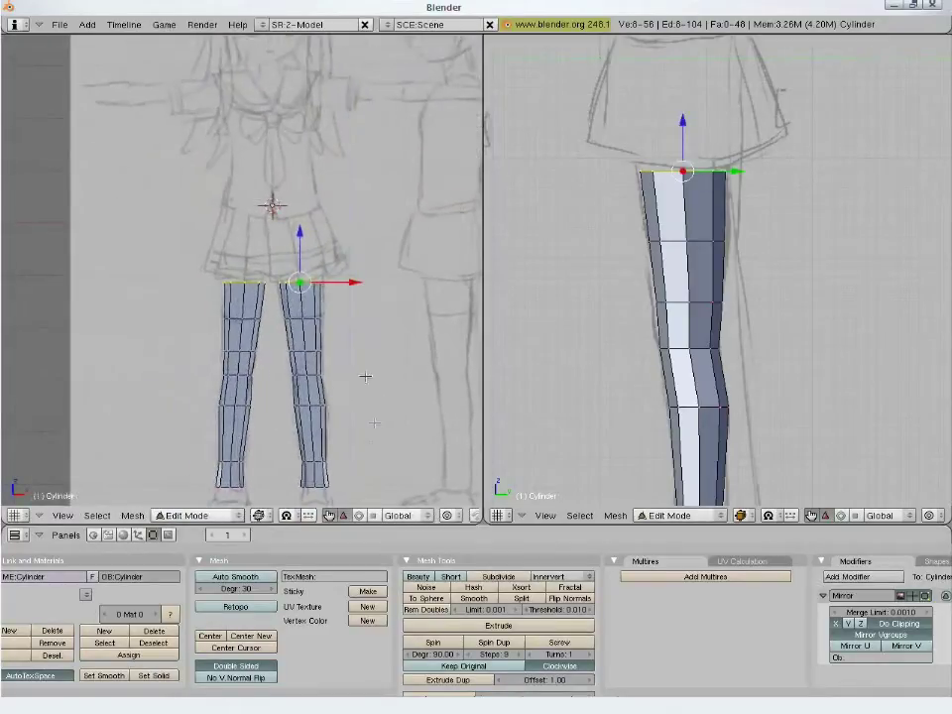
key(e)
click(425, 357)
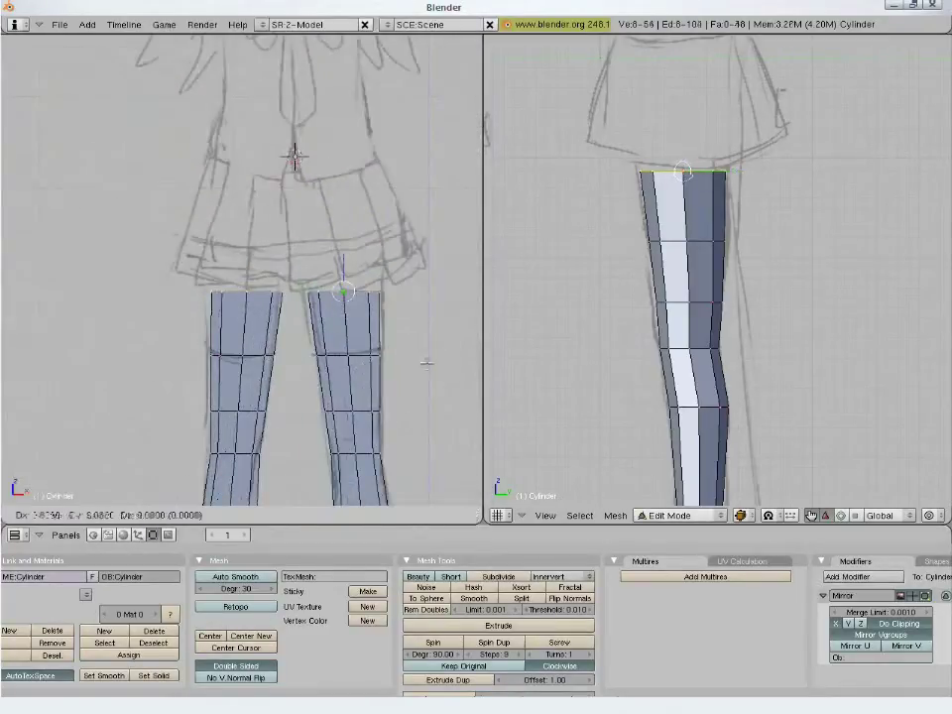
click(414, 291)
key(s)
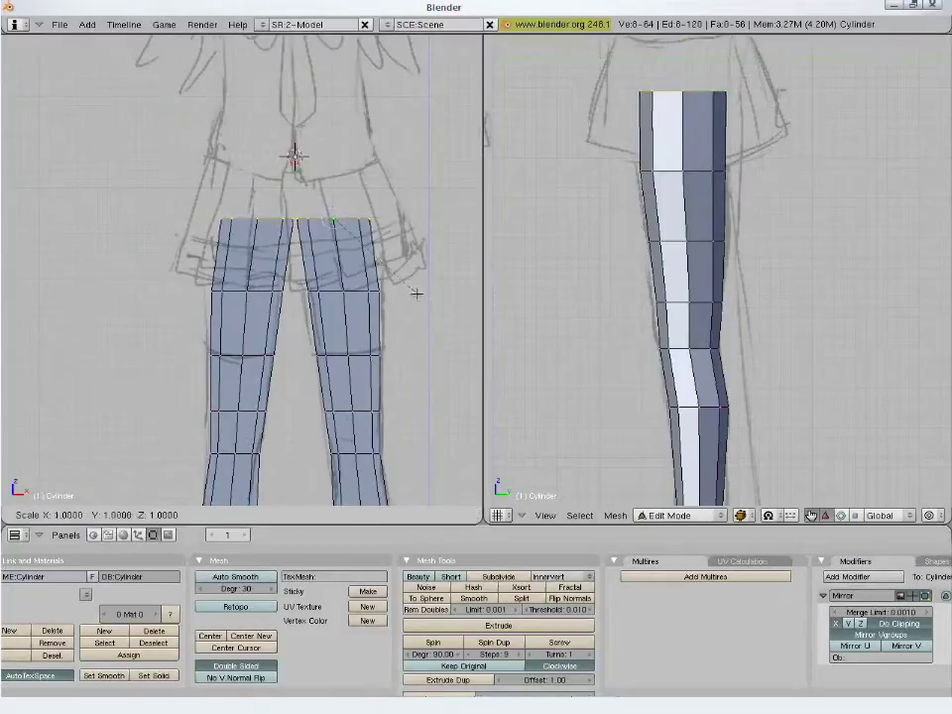
click(422, 295)
key(g)
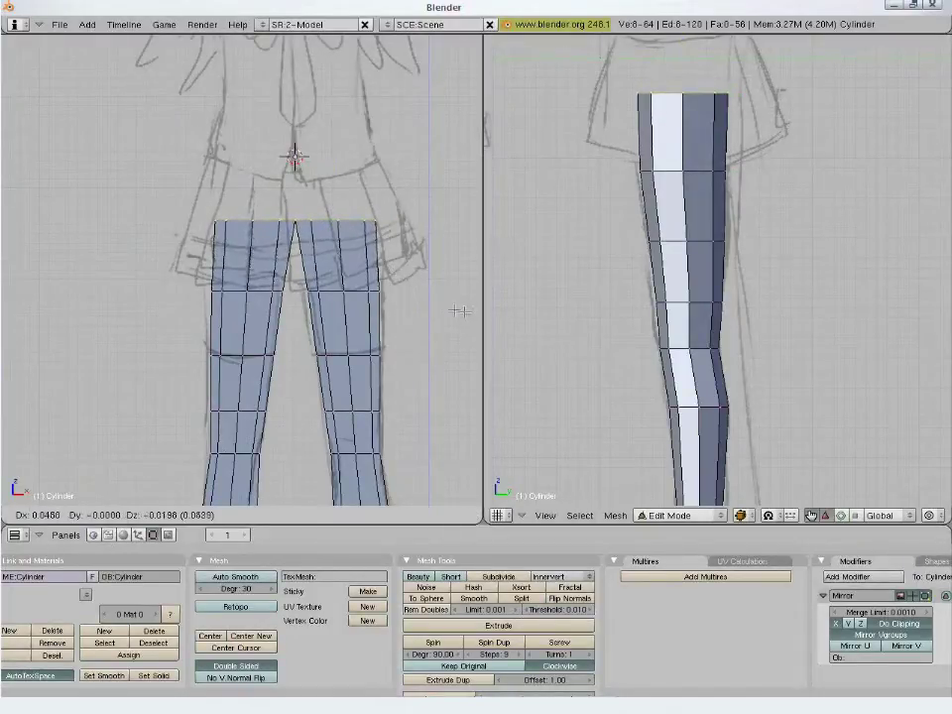
click(452, 313)
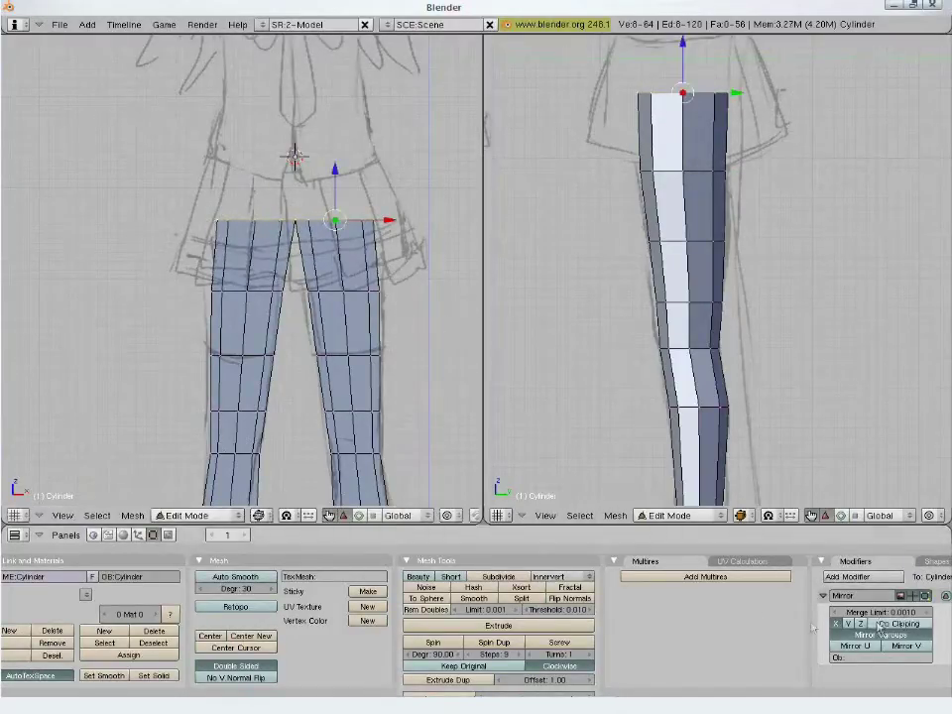
Shift the top thigh ring about 0.02 outward and enlarge it by about 1.015 in the front view
key(g)
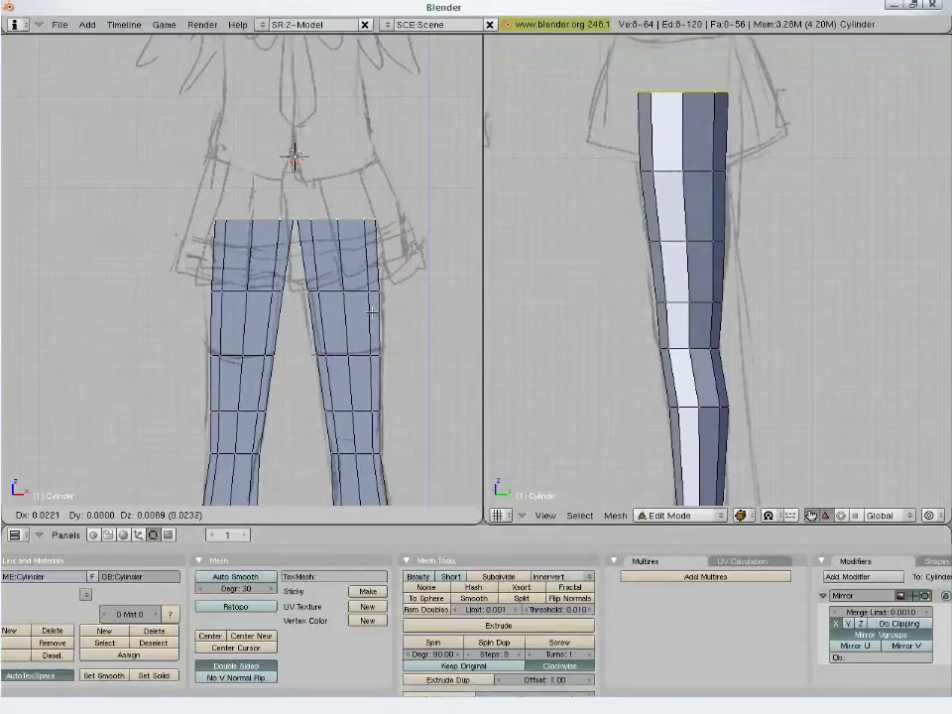
click(373, 312)
key(s)
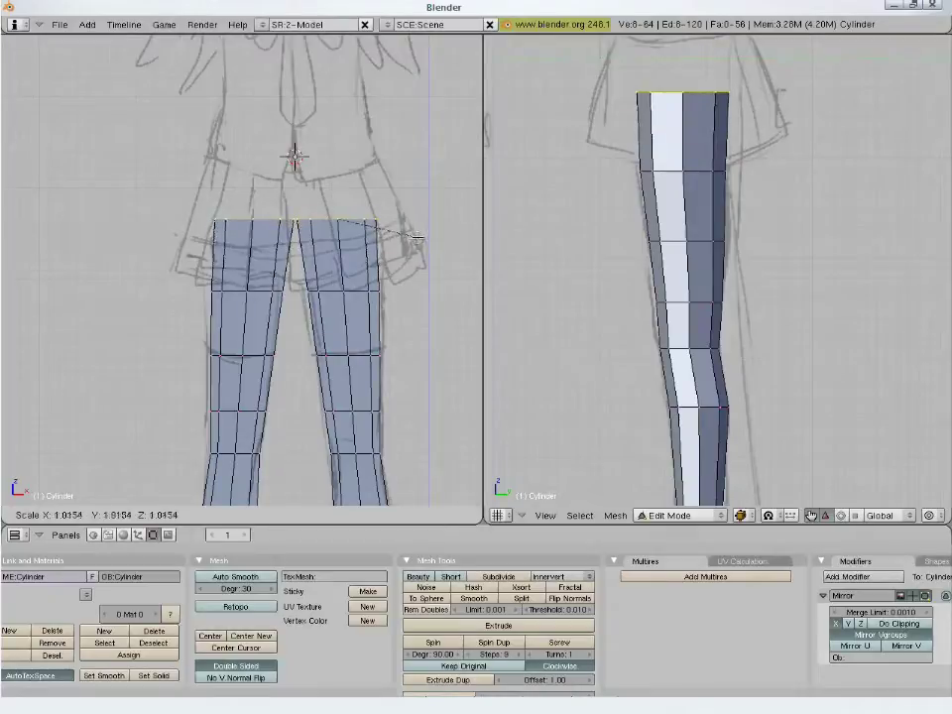
click(417, 237)
Tilt the top ring so its outer side rises toward the hip and enlarge it by about 1.05
key(r)
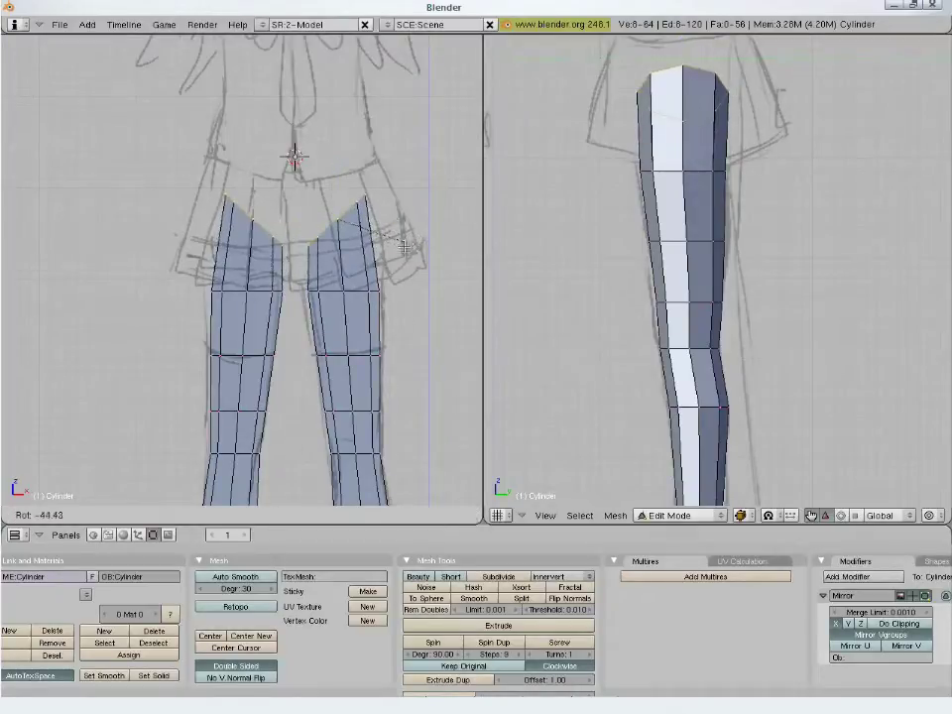
click(403, 262)
key(s)
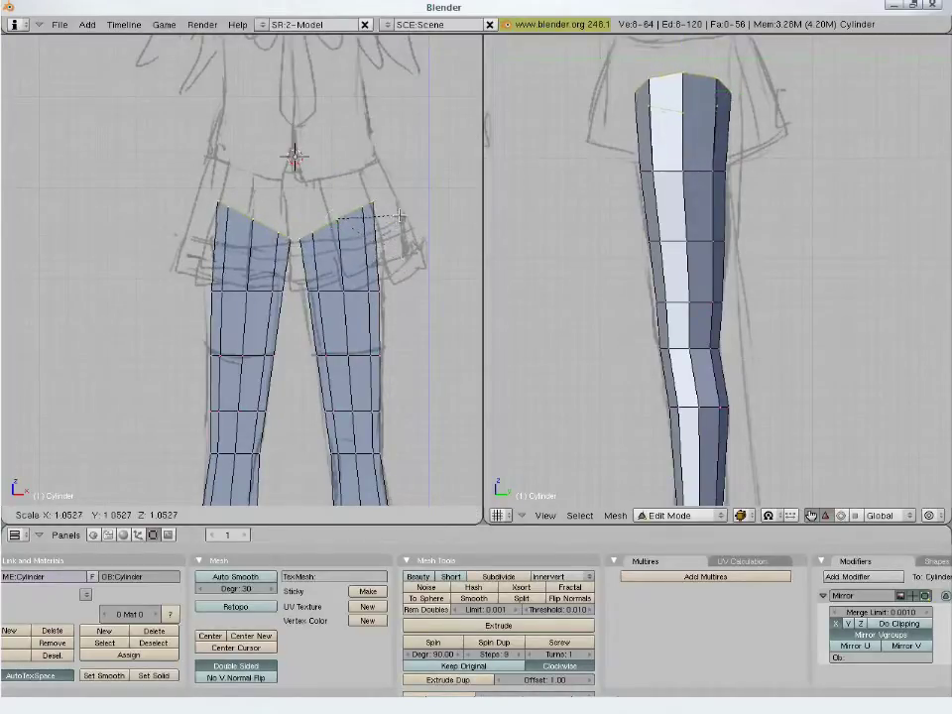
click(407, 217)
Raise the tilted top ring slightly and fine-tune its sideways position within the skirt sketch in the front view
key(g)
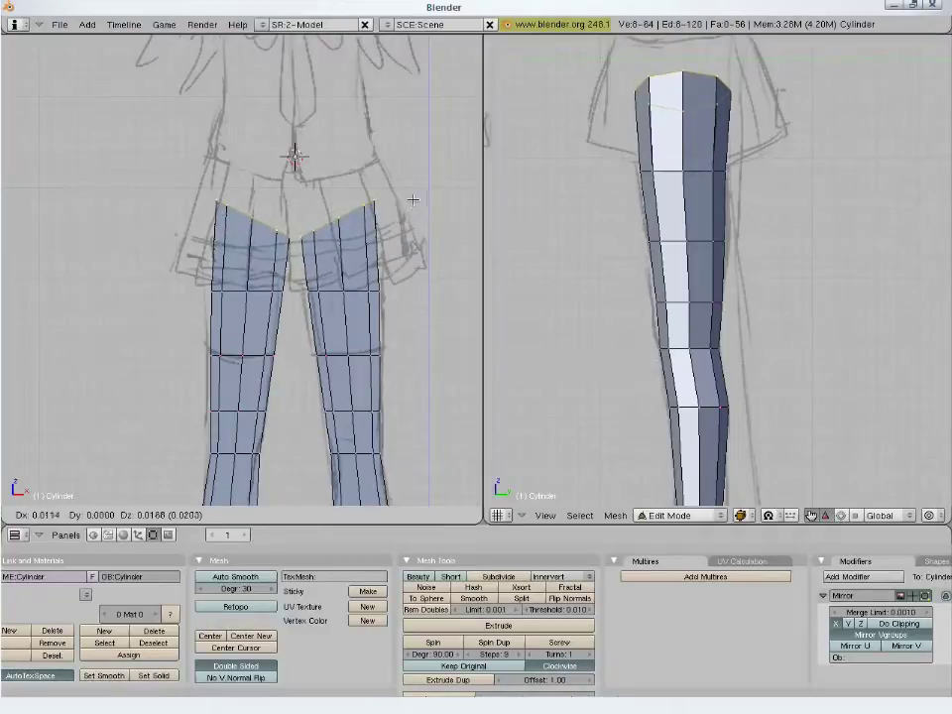
click(427, 123)
key(g)
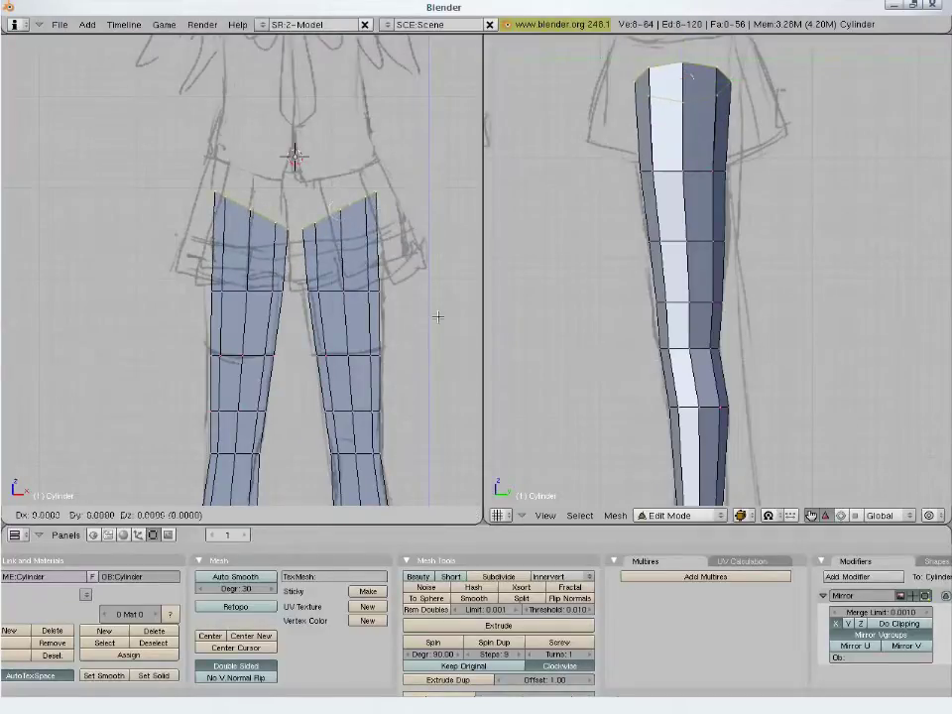
click(421, 293)
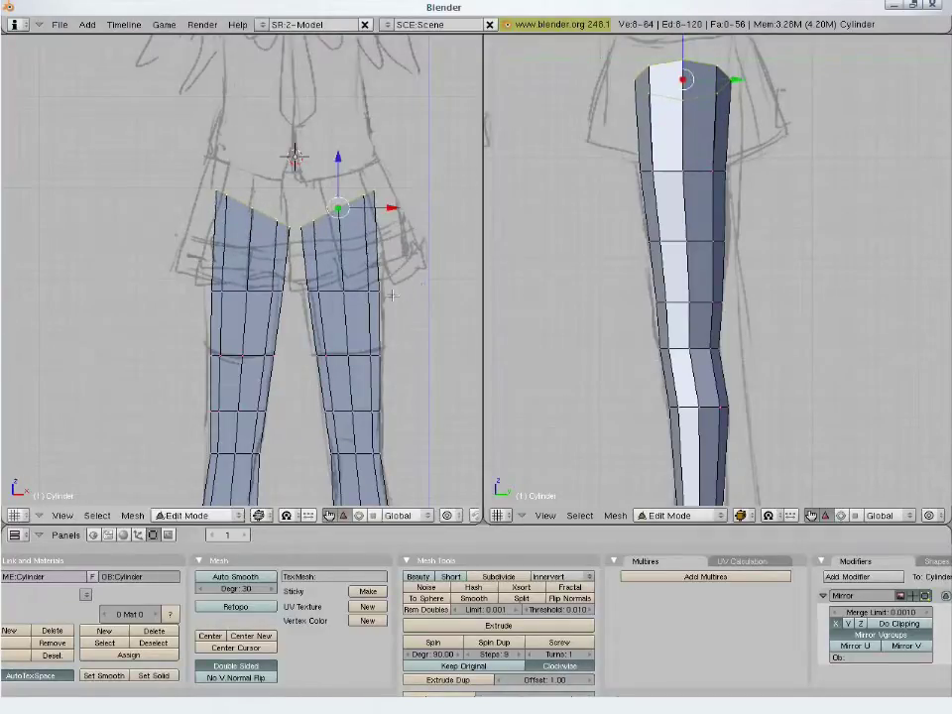
Select the edge loop at the skirt hem, tilt its outer side upward and enlarge it slightly to fit the thigh outline
key(a)
alt+right_click(358, 290)
key(r)
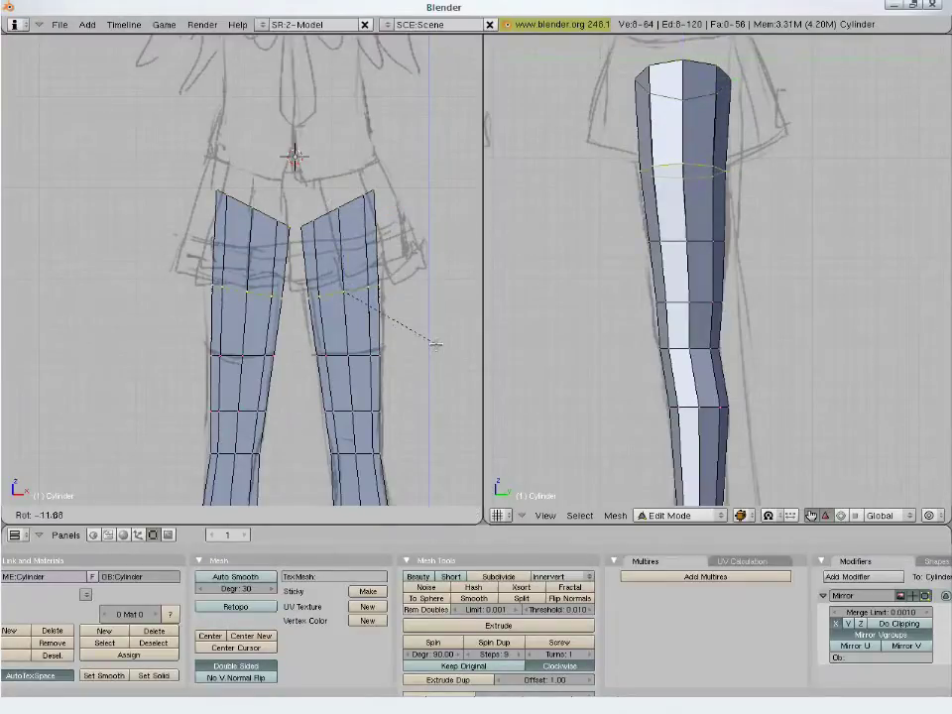
key(s)
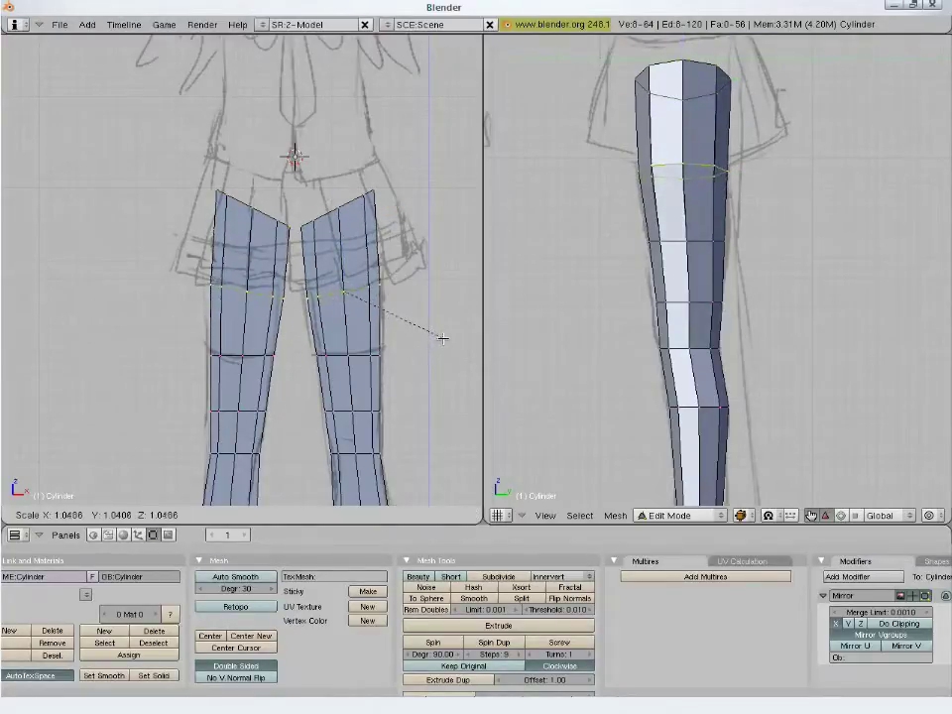
click(428, 344)
Select the top edge loop and tilt it a little more steeply toward the hip in the front view
key(a)
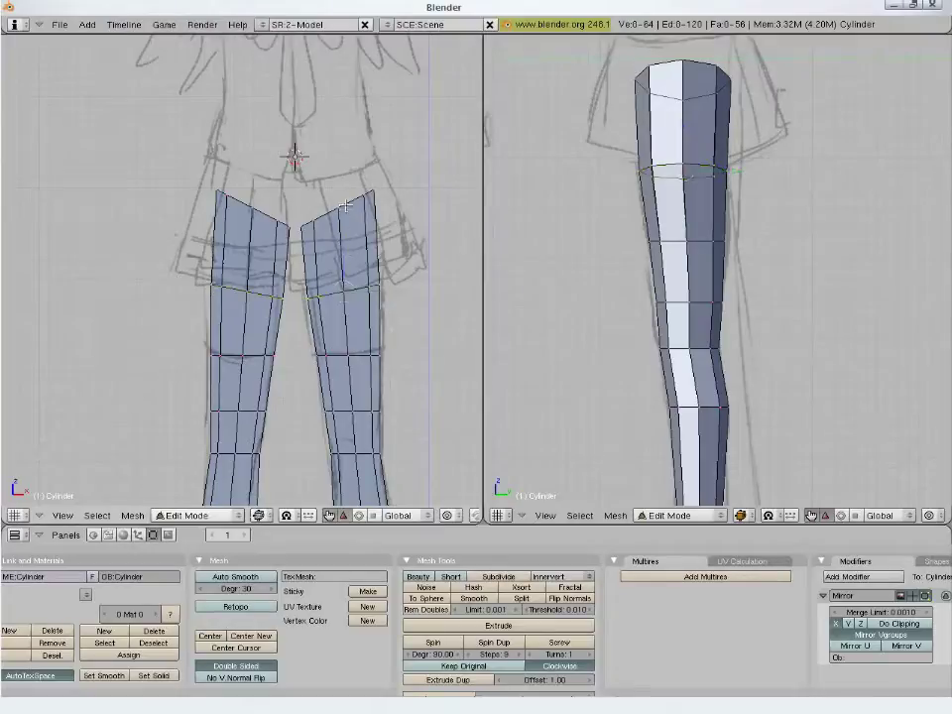
alt+right_click(345, 205)
scroll(395, 355, down, 4)
mouse_move(342, 291)
shift+middle_down()
mouse_move(379, 380)
mouse_move(366, 360)
mouse_move(368, 371)
shift+middle_up()
scroll(366, 360, up, 3)
key(r)
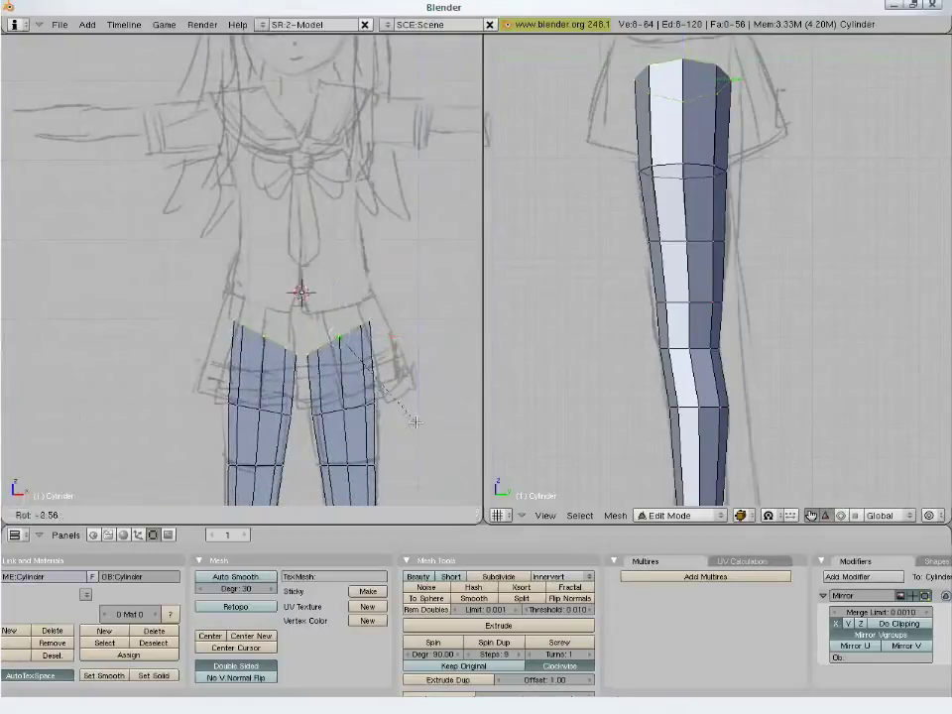
click(412, 418)
Extrude the top ring about 0.27 up toward the waist and tilt it about 6 degrees further
key(e)
click(414, 420)
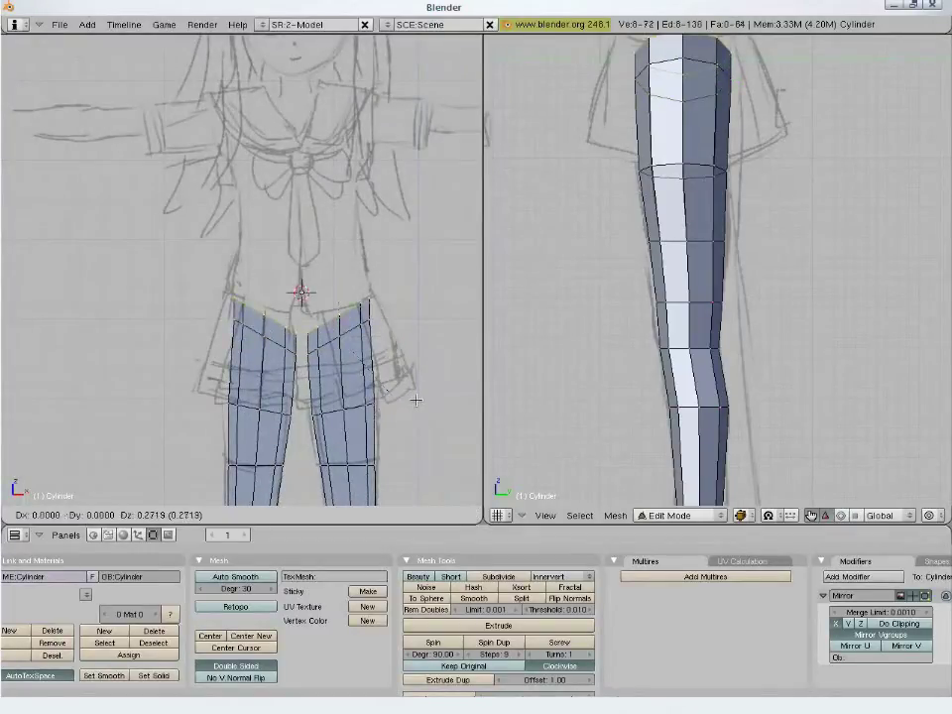
key(r)
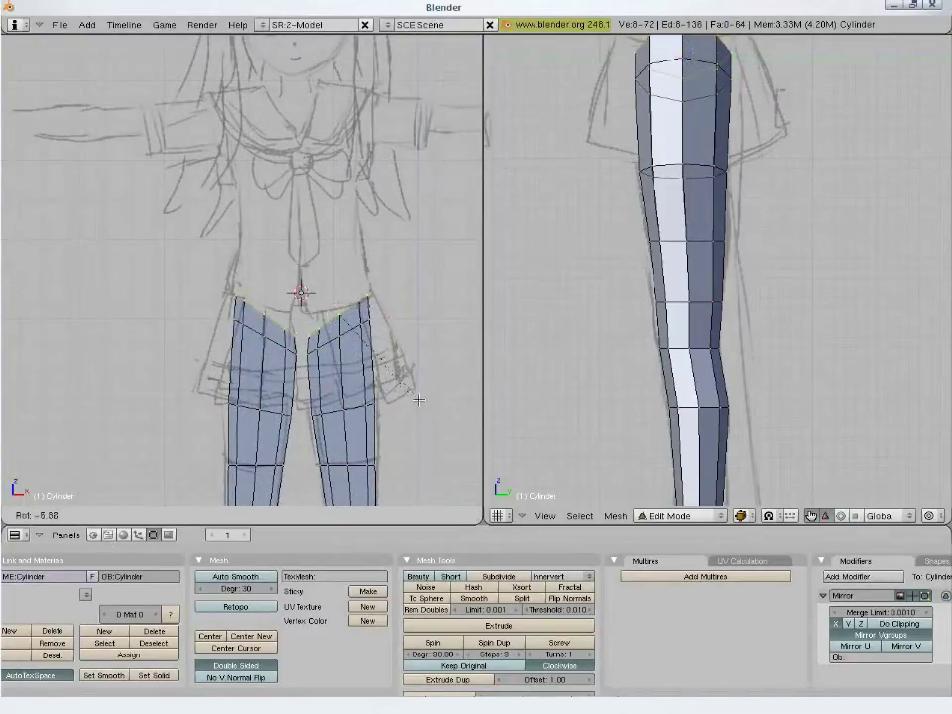
click(418, 398)
Shift the new hip ring inward and slightly up, and enlarge it to fit the sketched hip in the front view
key(g)
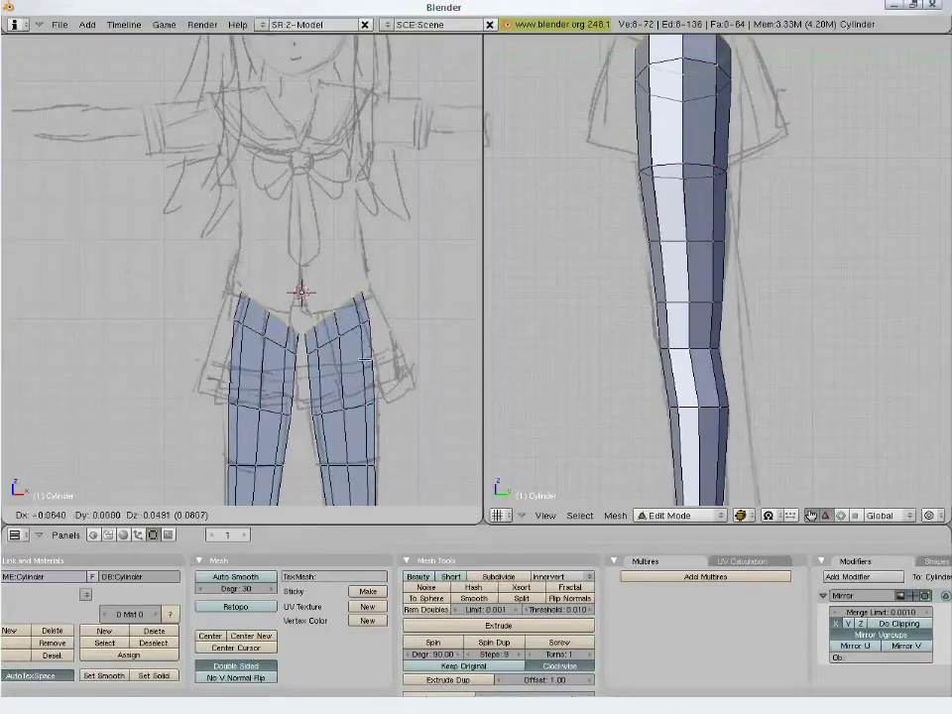
key(Escape)
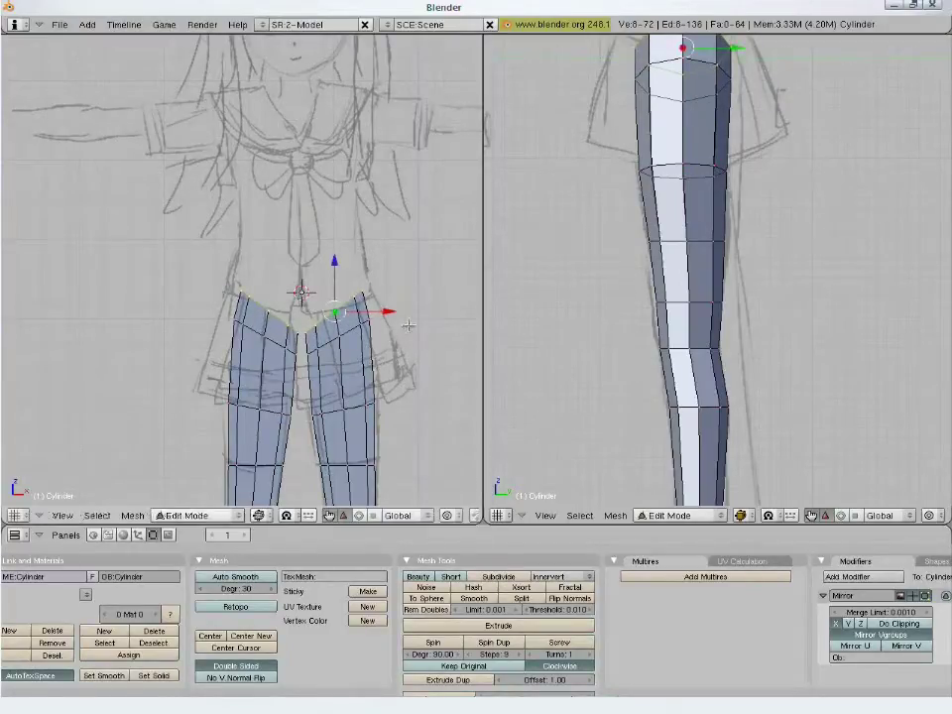
key(s)
key(g)
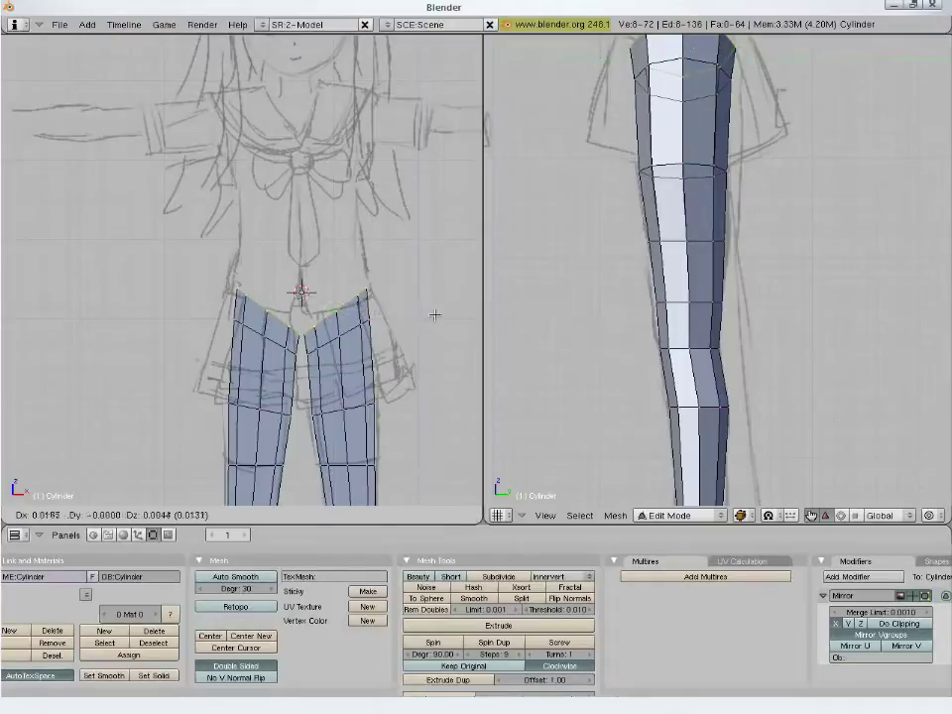
click(435, 315)
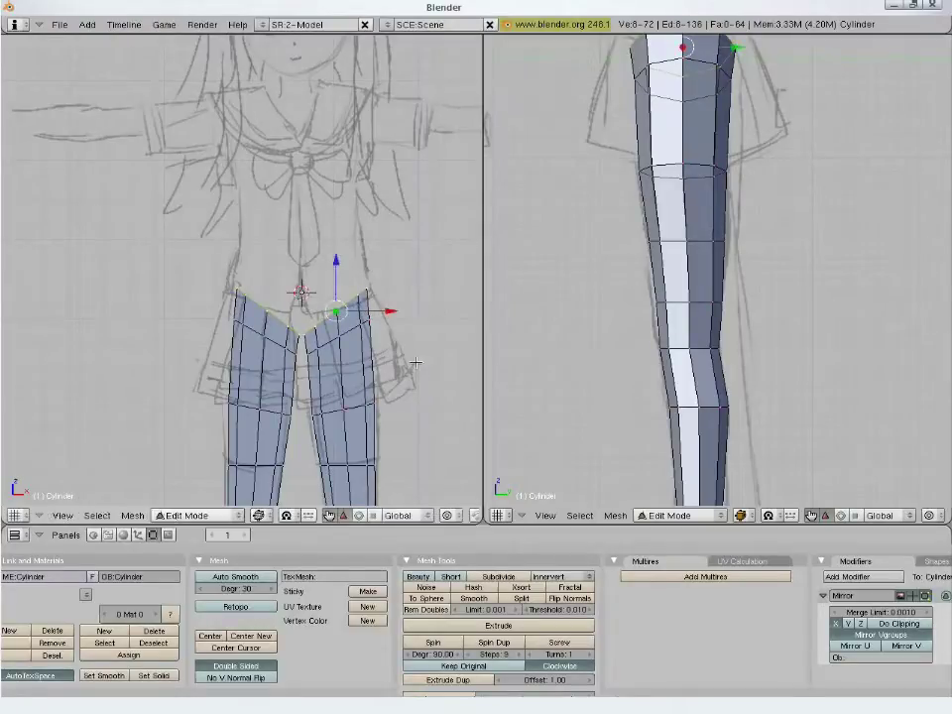
Select the skirt-hem edge loop and shift it about 0.02 backward in the side view to follow the thigh's profile
scroll(359, 374, down, 3)
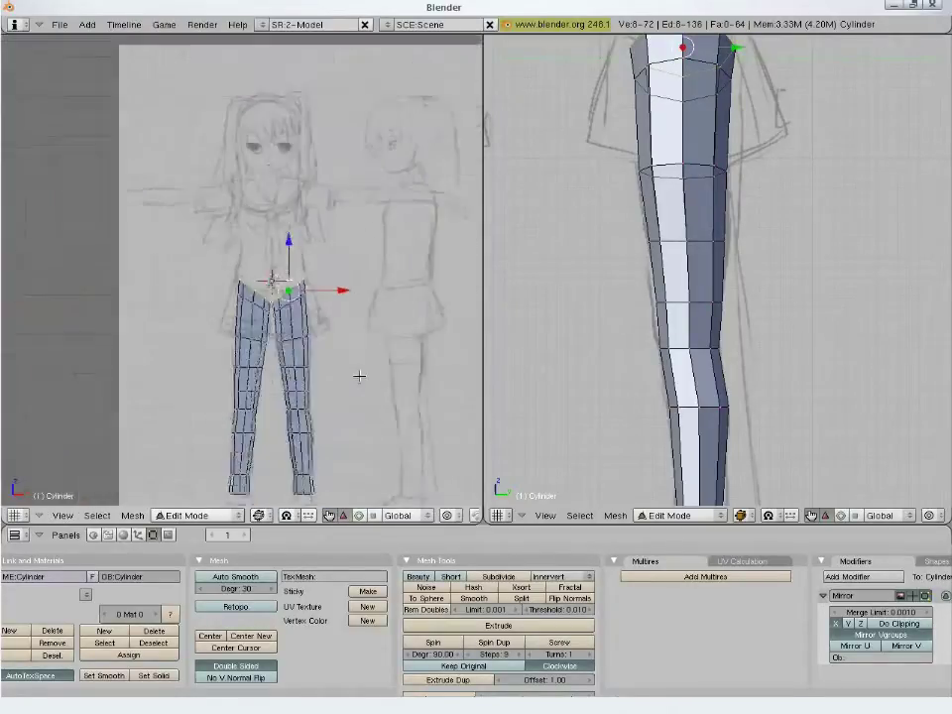
shift+scroll(698, 394, up, 6)
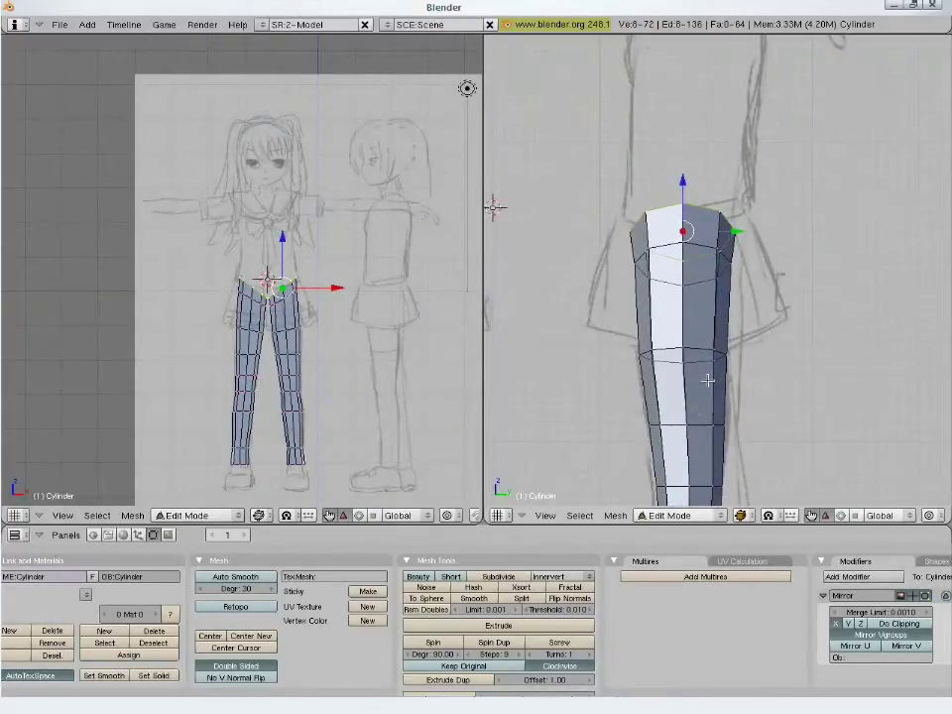
key(a)
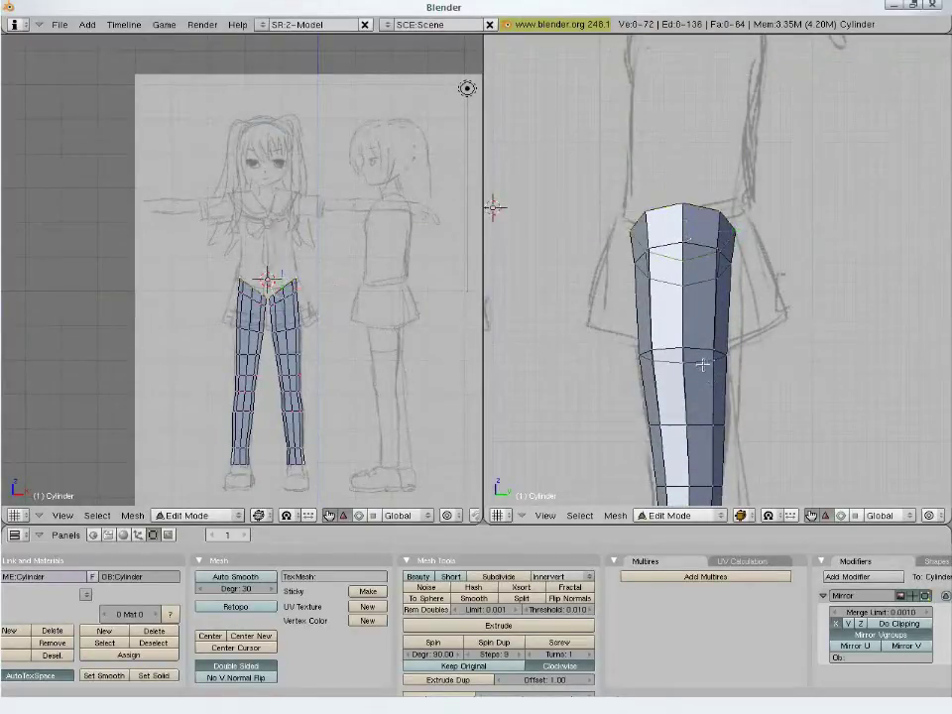
alt+right_click(702, 365)
key(g)
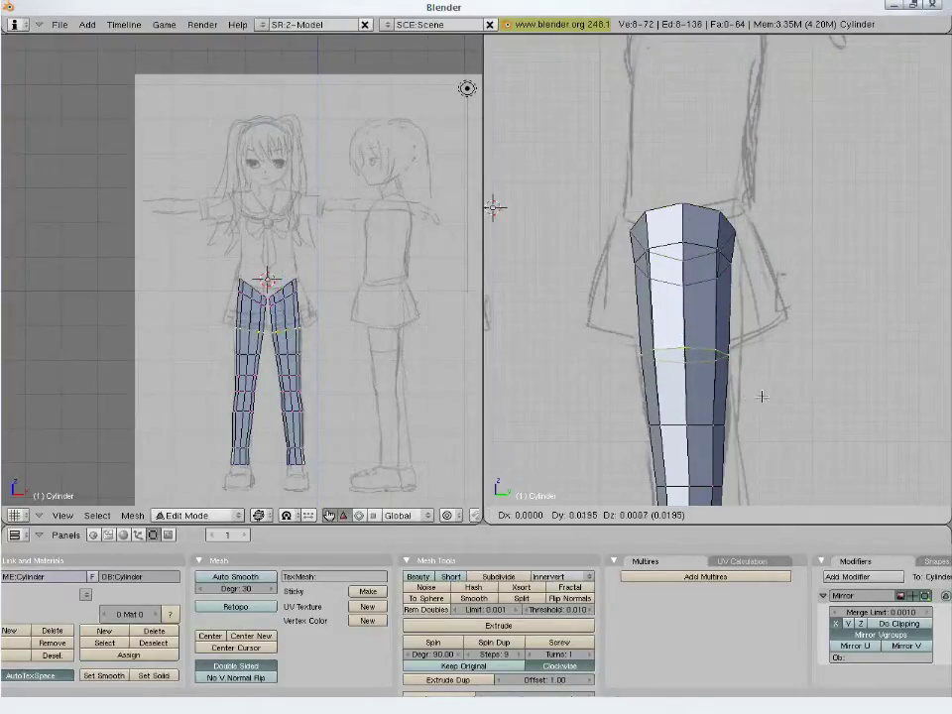
click(761, 396)
key(a)
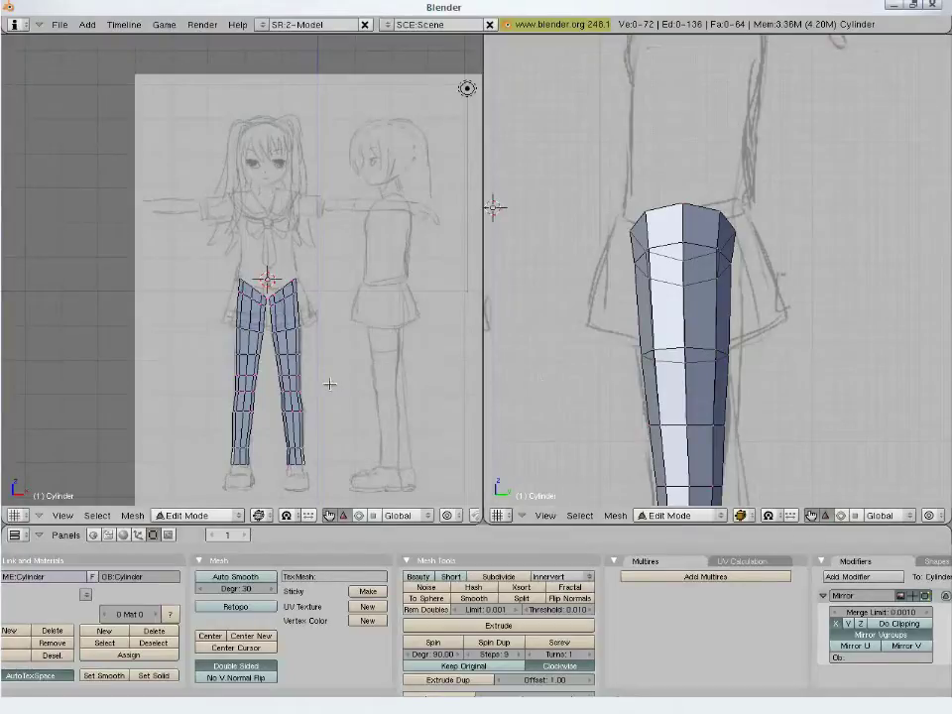
Save the file to the Desktop folder as mangaGirl.blend
key(F2)
click(20, 68)
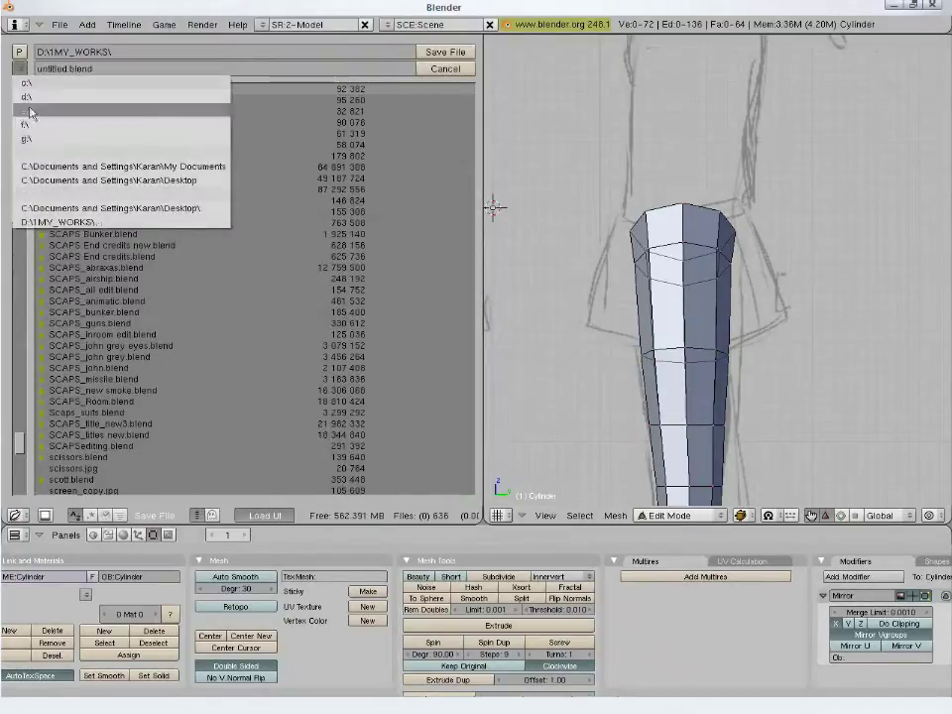
click(70, 181)
click(62, 72)
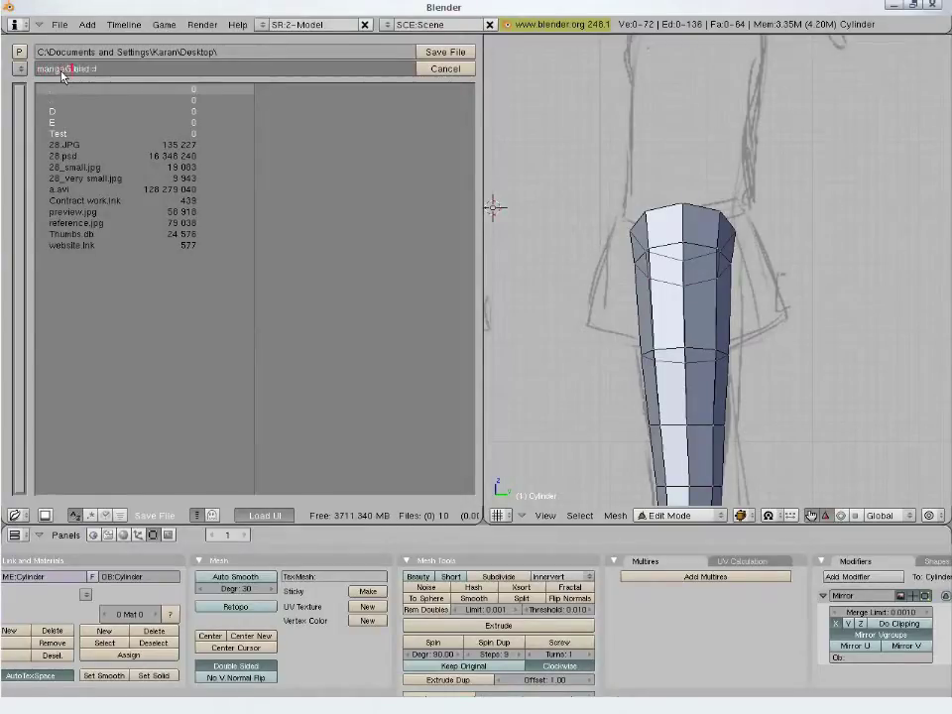
text(mangaGirl)
key(Return)
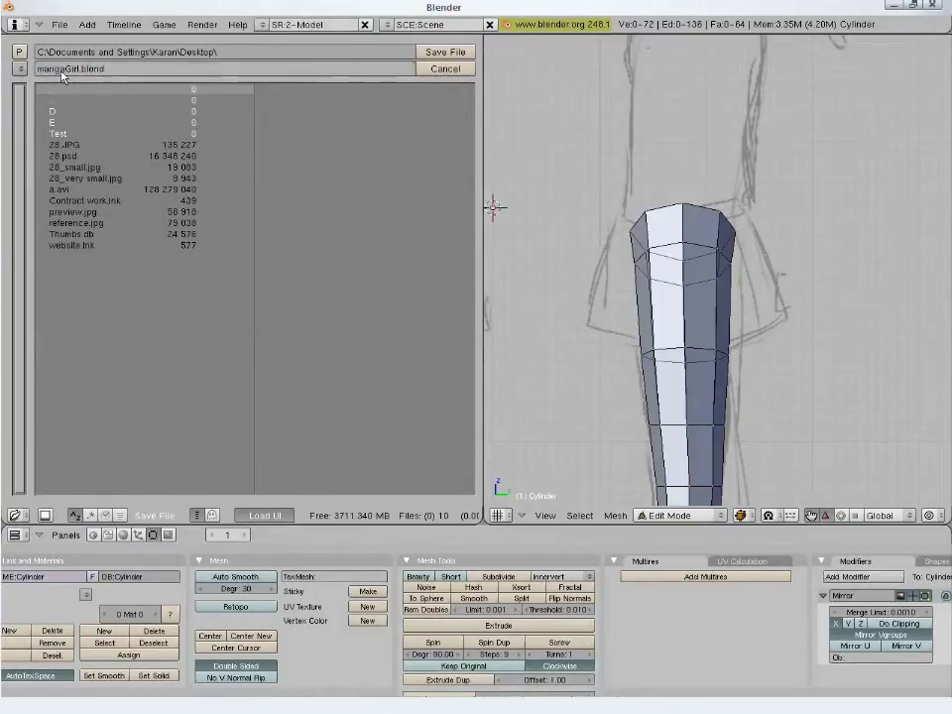
key(Return)
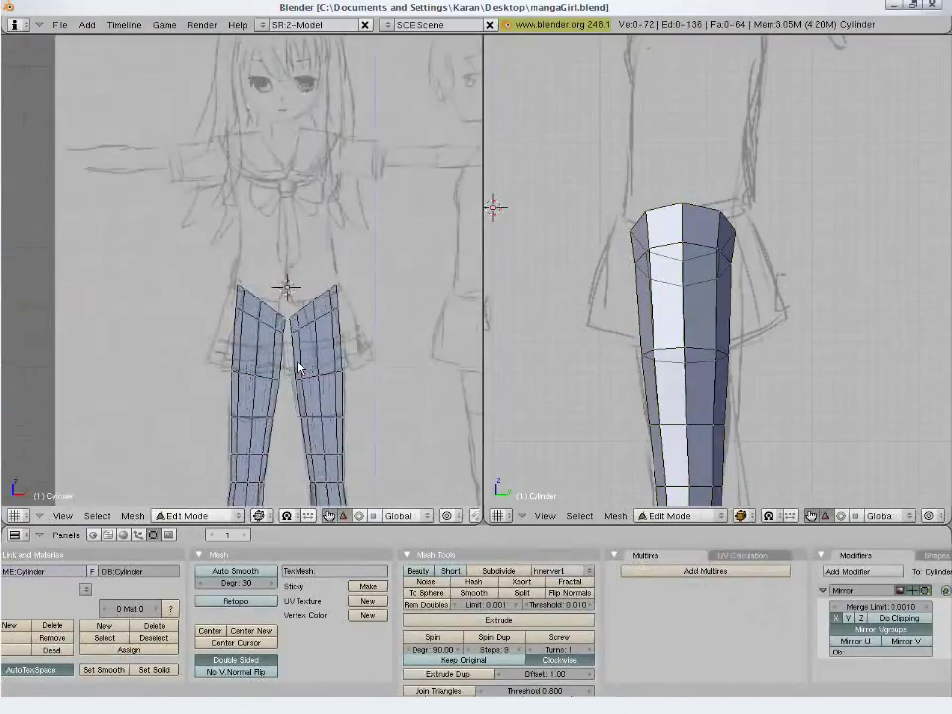
Select the top hip edge loop, lower it about 0.09 and shift it about 0.02 outward in the front view
scroll(328, 363, up, 3)
shift+middle_drag(355, 362, 314, 314)
alt+right_click(285, 288)
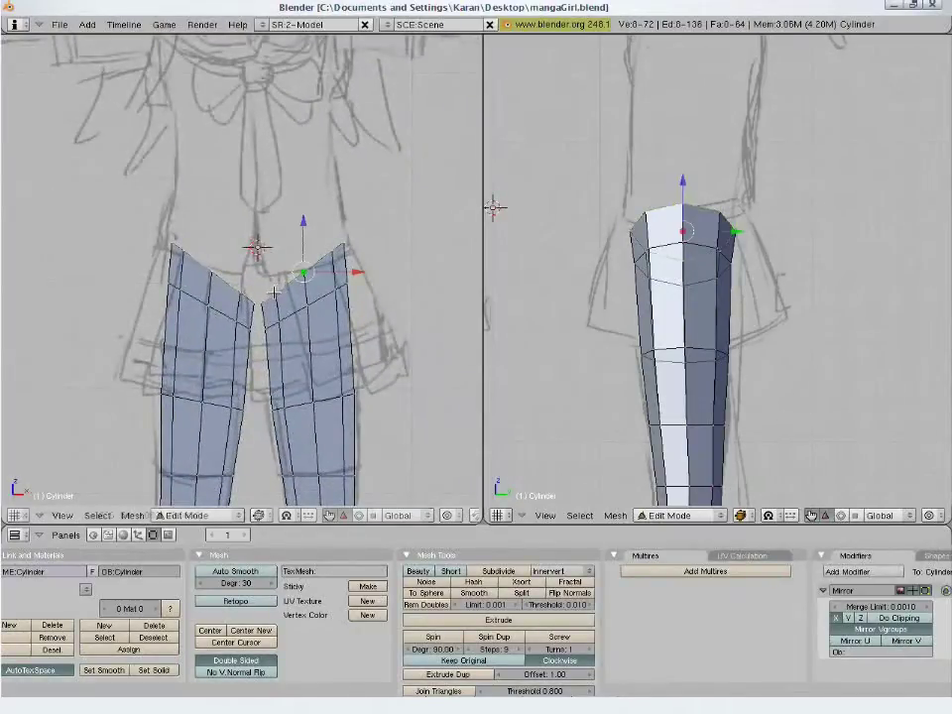
key(g)
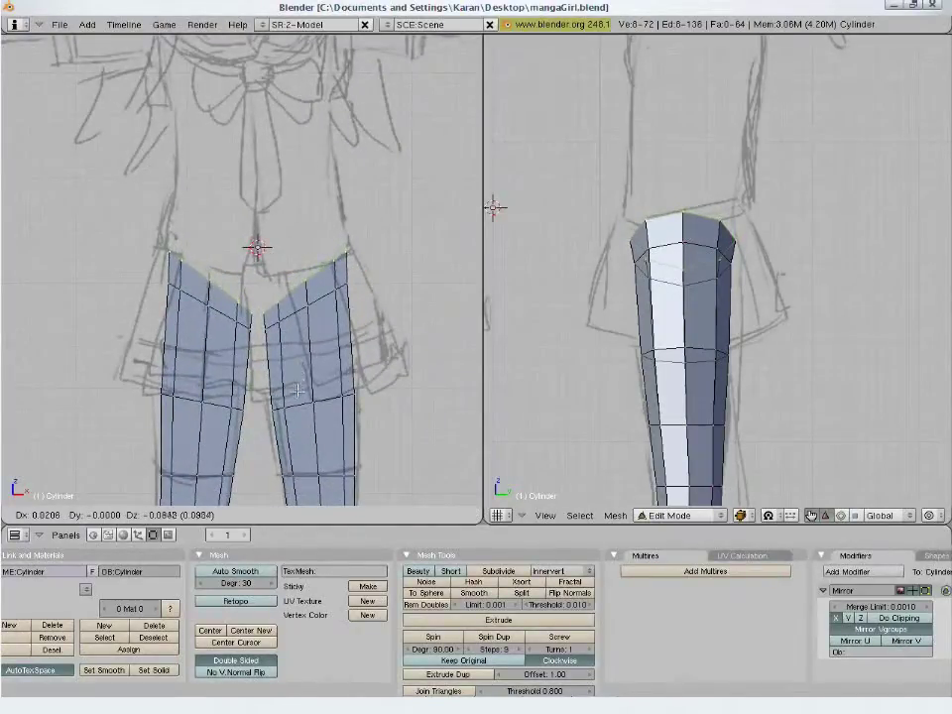
click(297, 395)
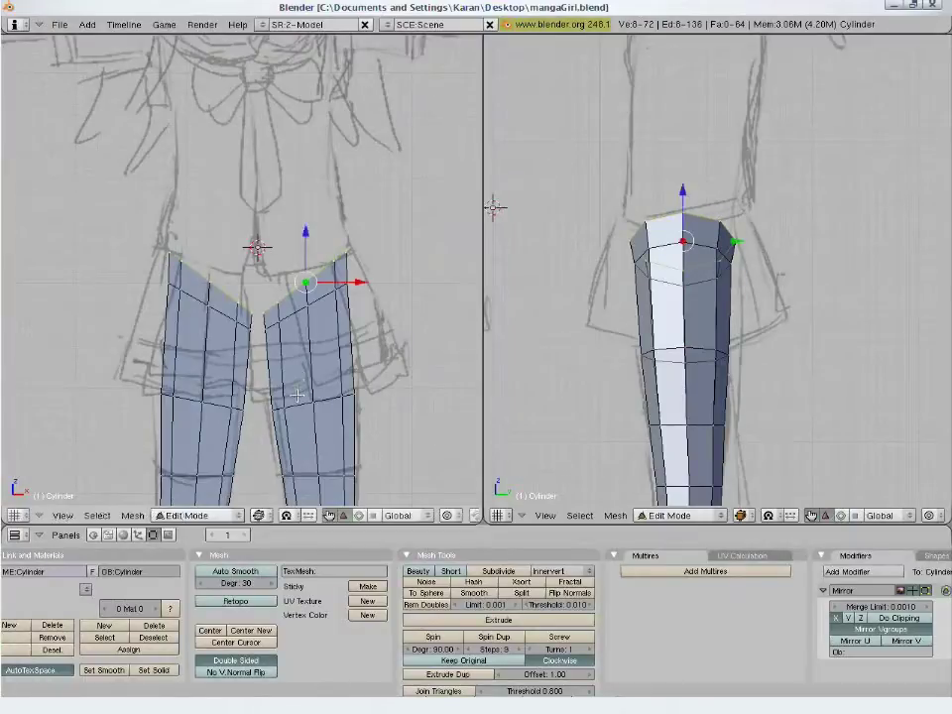
key(a)
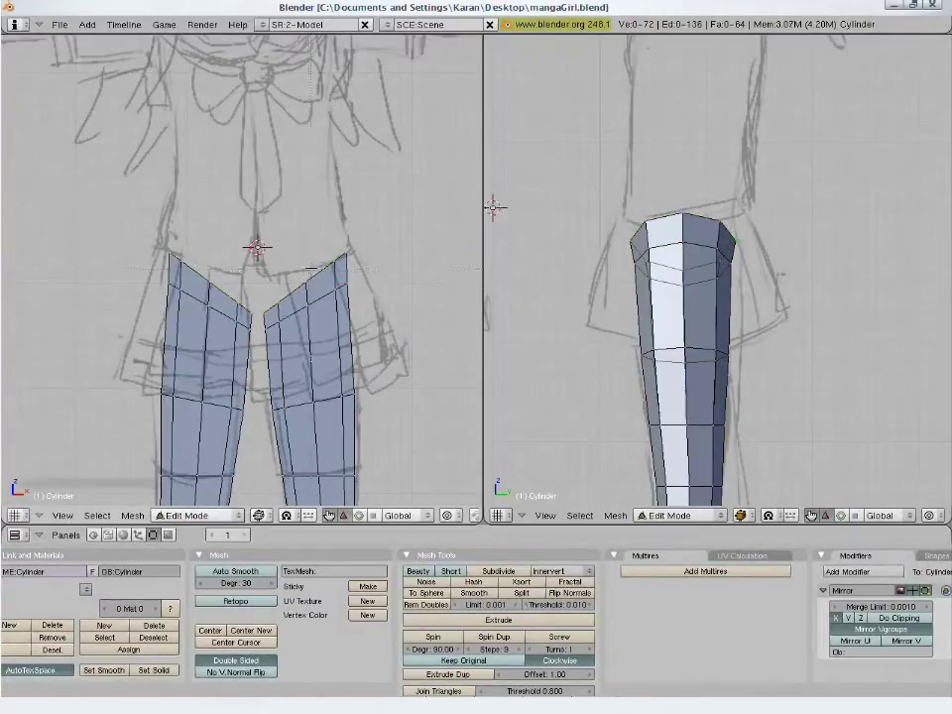
Select the five inner vertices of the leg's top edge loop and extrude them toward the model's centre line in the top view
key(ctrl+z)
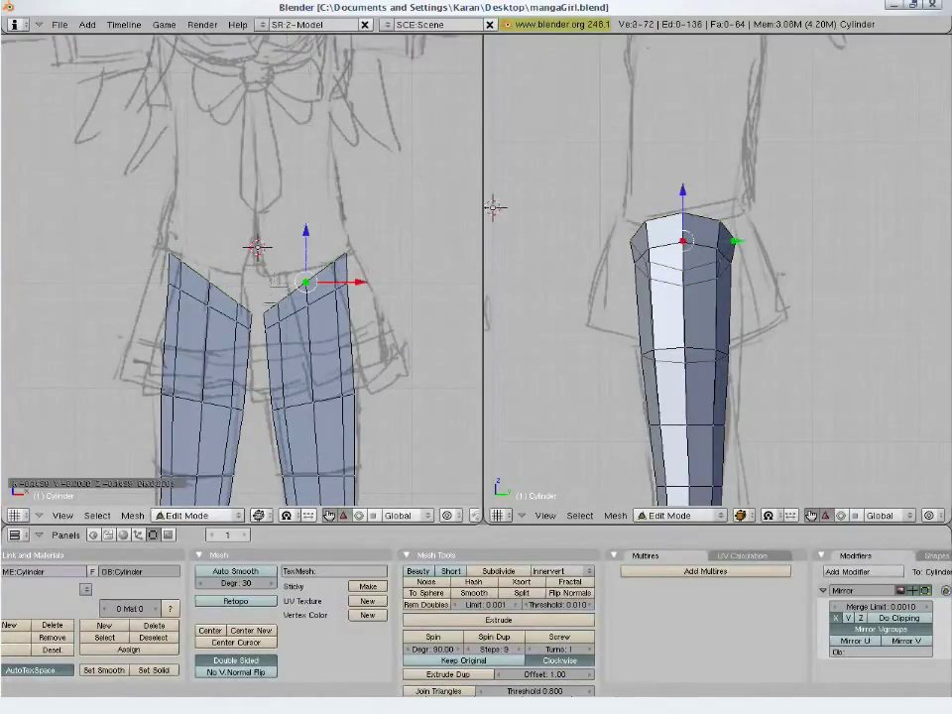
drag(245, 315, 248, 317)
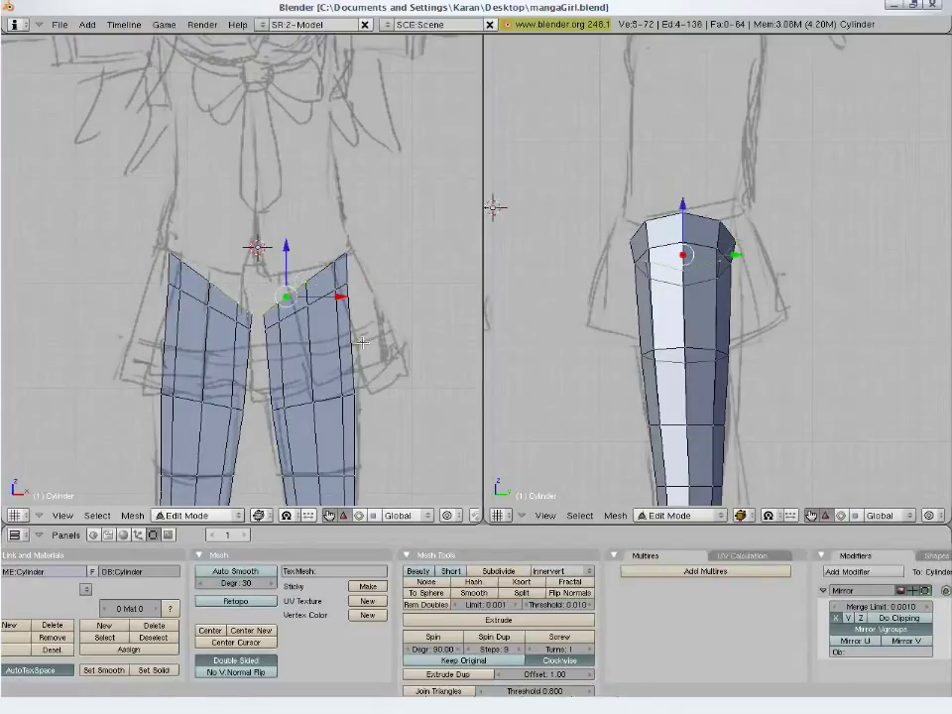
key(KP_7)
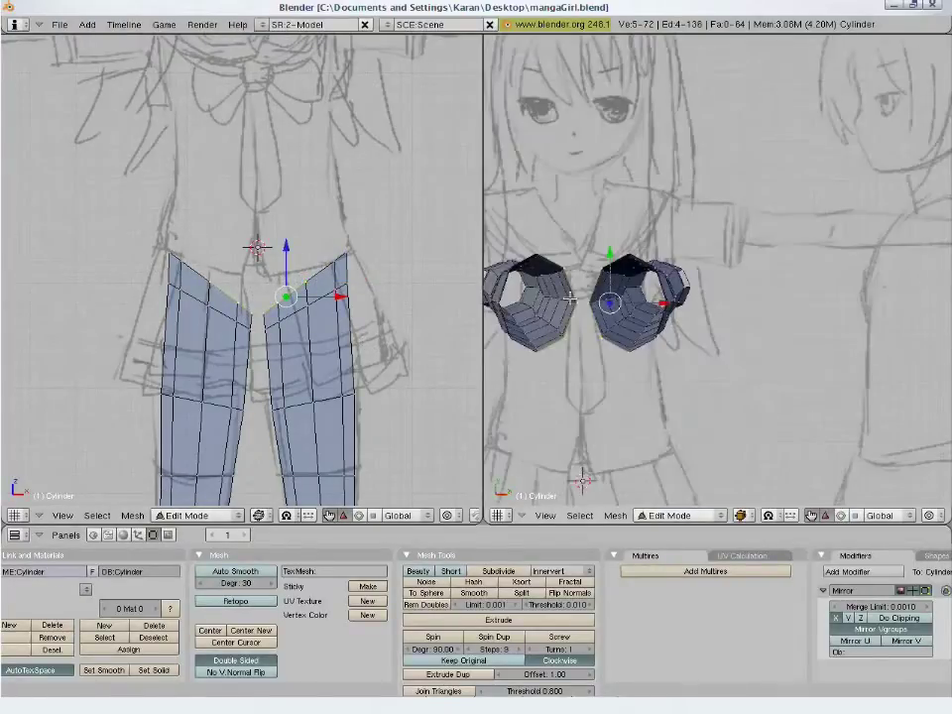
shift+middle_drag(741, 336, 809, 318)
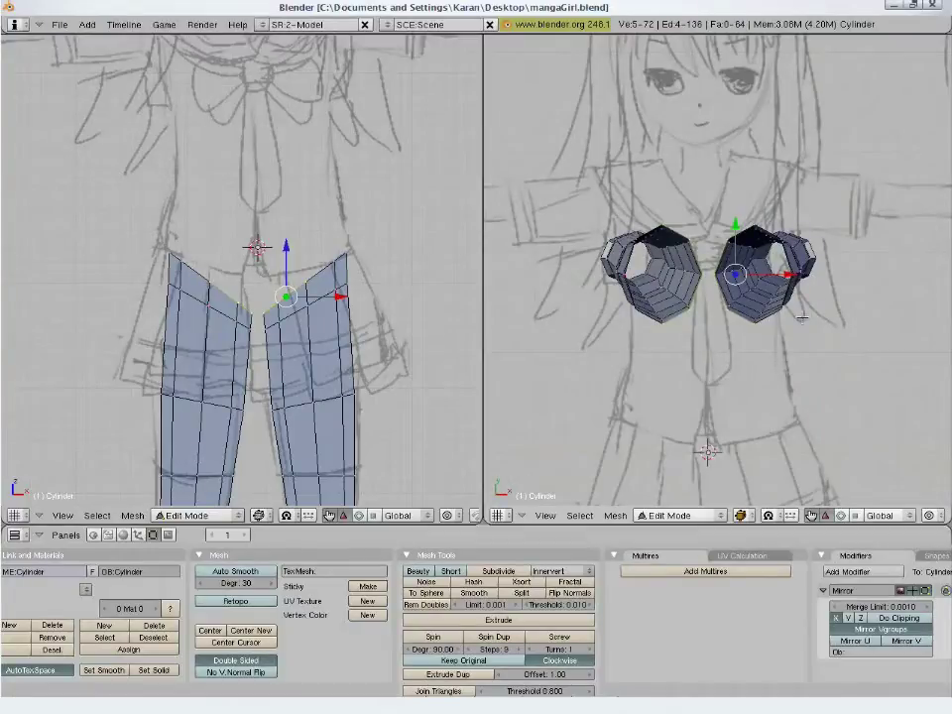
scroll(801, 315, up, 4)
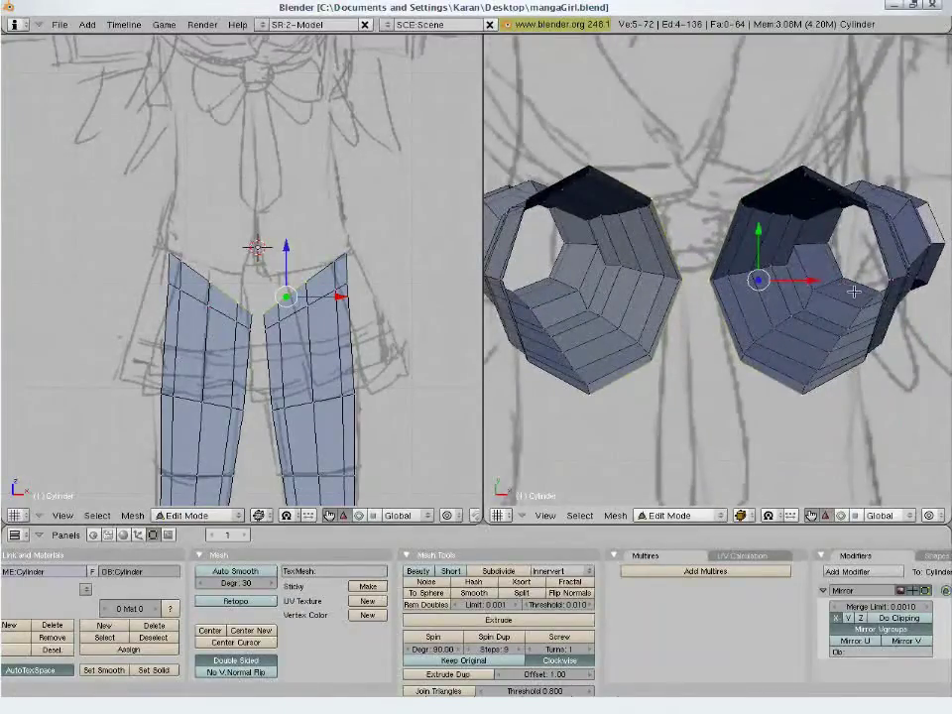
key(e)
click(853, 292)
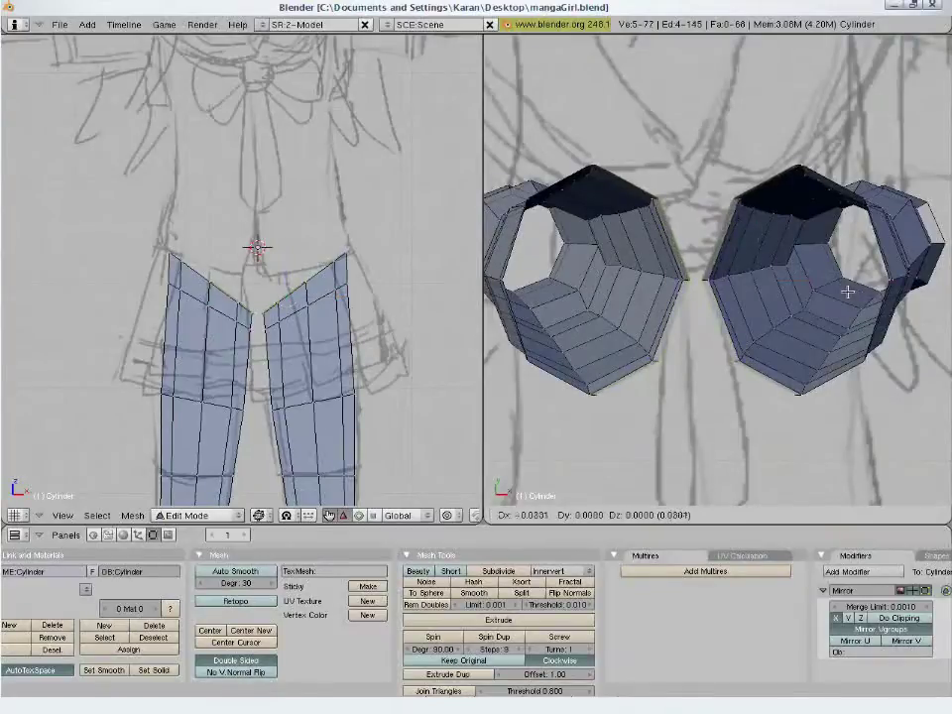
click(840, 292)
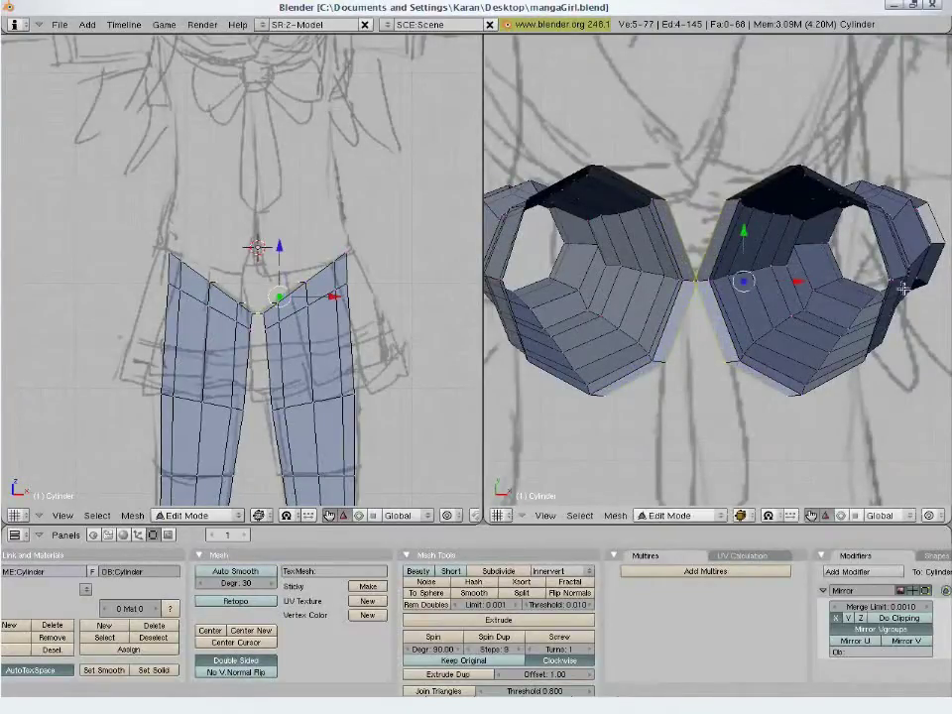
Flatten the extruded edge by scaling it to 0 along X and move it along X onto the mirror centre line
key(s)
key(x)
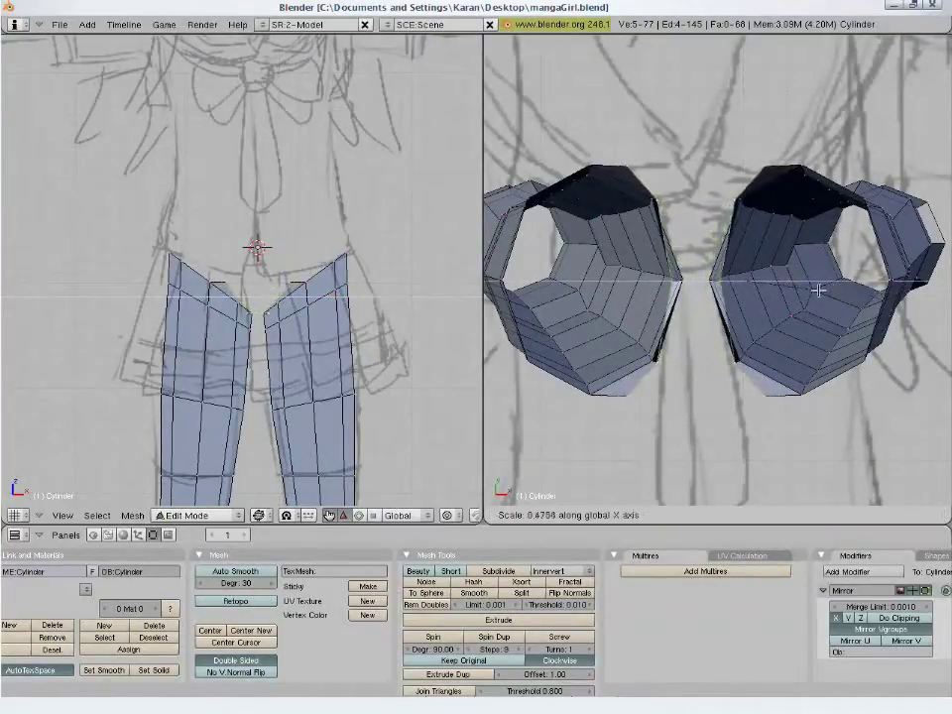
text(0)
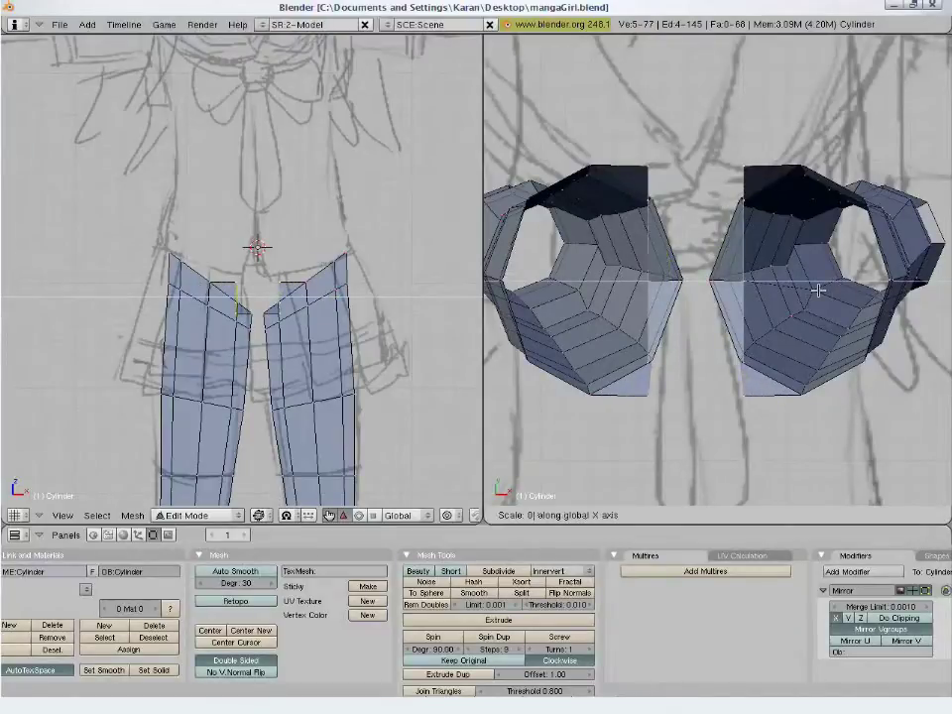
key(Return)
key(g)
key(x)
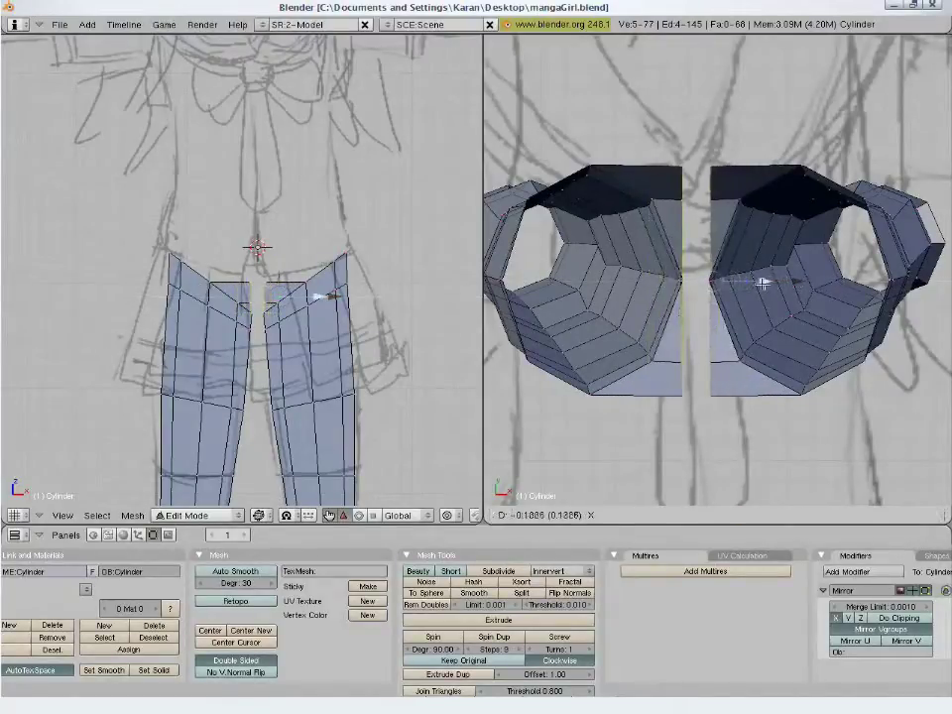
click(728, 294)
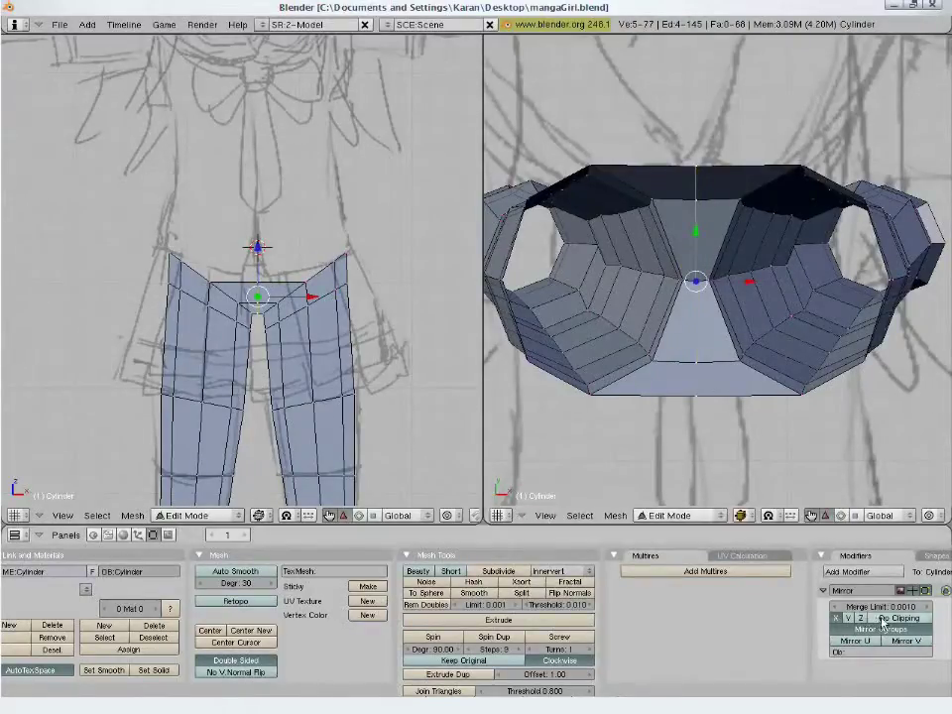
Enable clipping on the Mirror modifier and try moving the centre edge along X
click(882, 622)
key(g)
key(x)
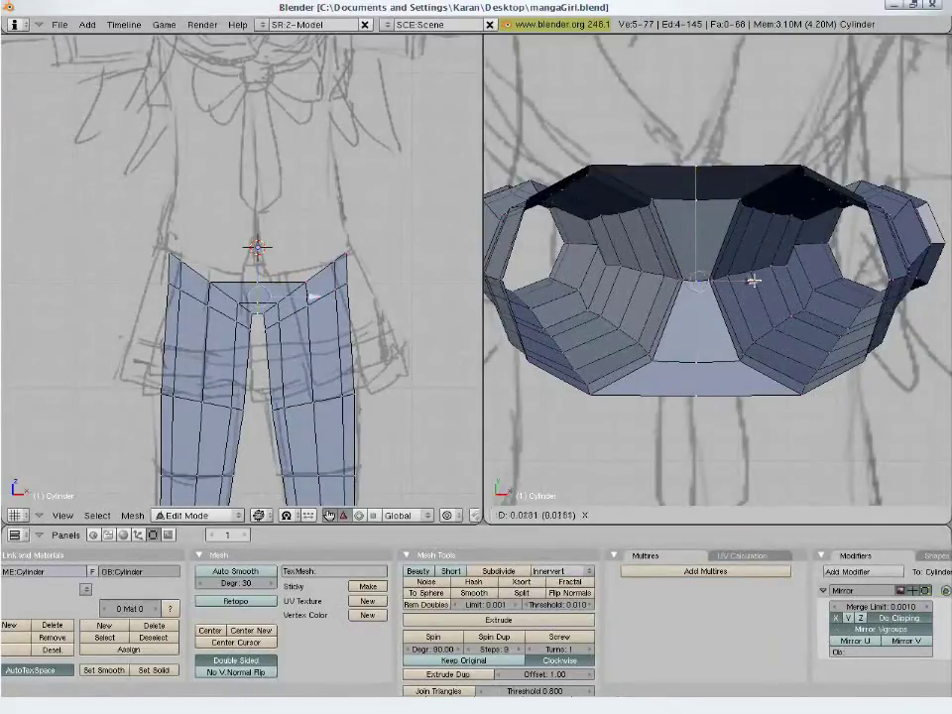
click(750, 281)
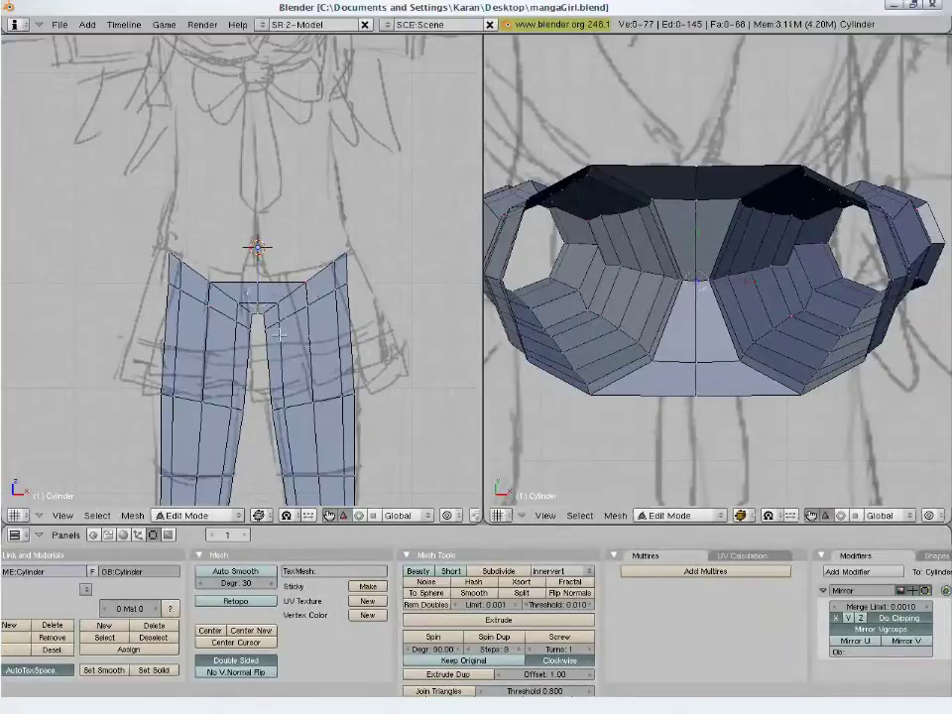
key(a)
key(a)
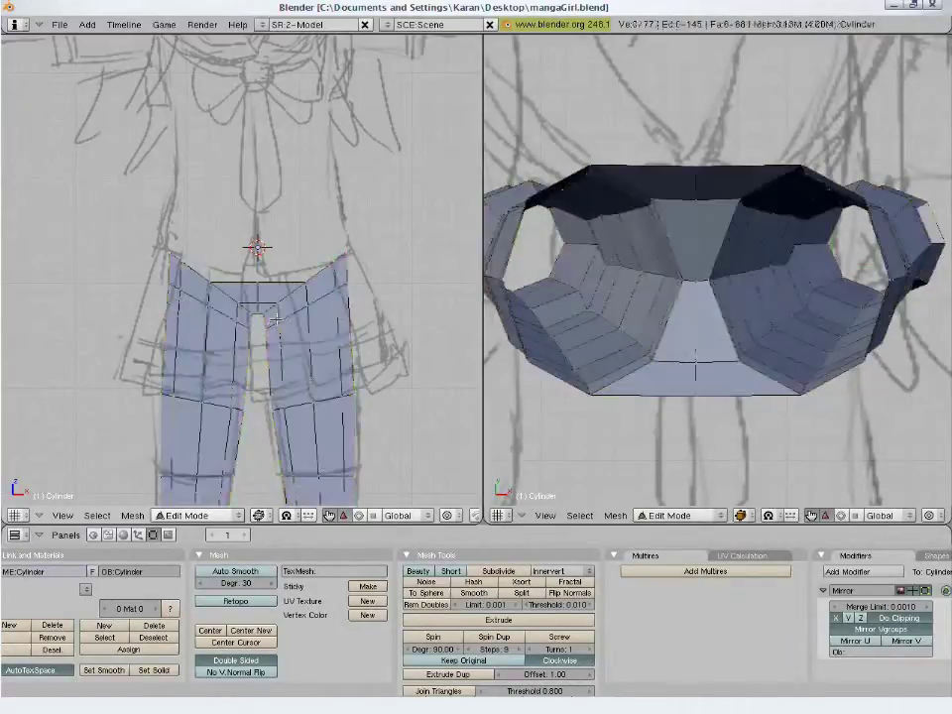
Switch the front viewport to perspective and turn off the grid floor and axis lines in both 3D viewports
key(KP_5)
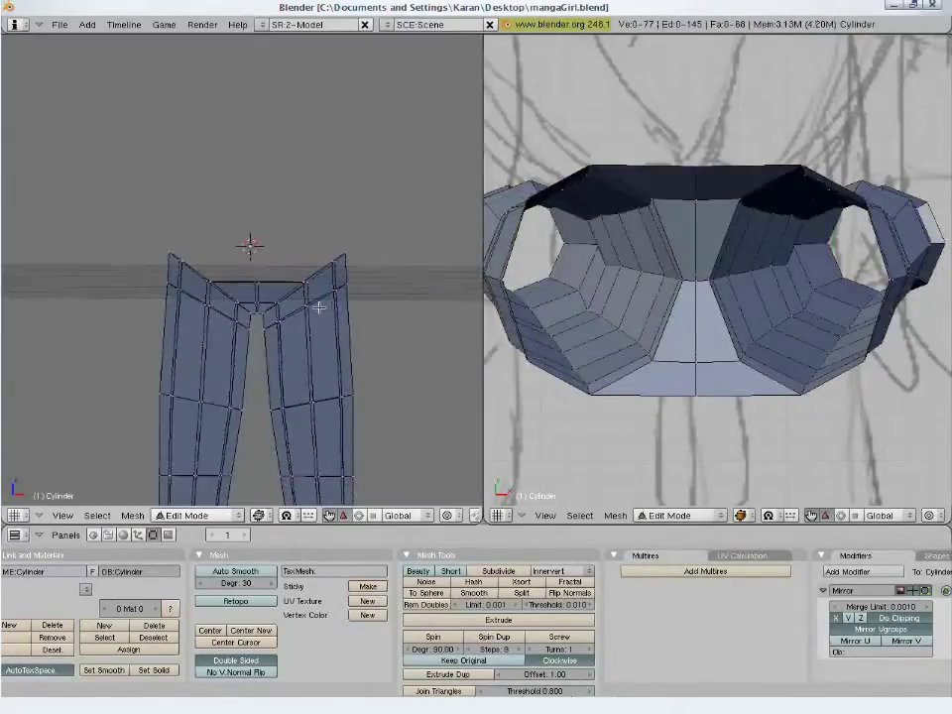
click(62, 515)
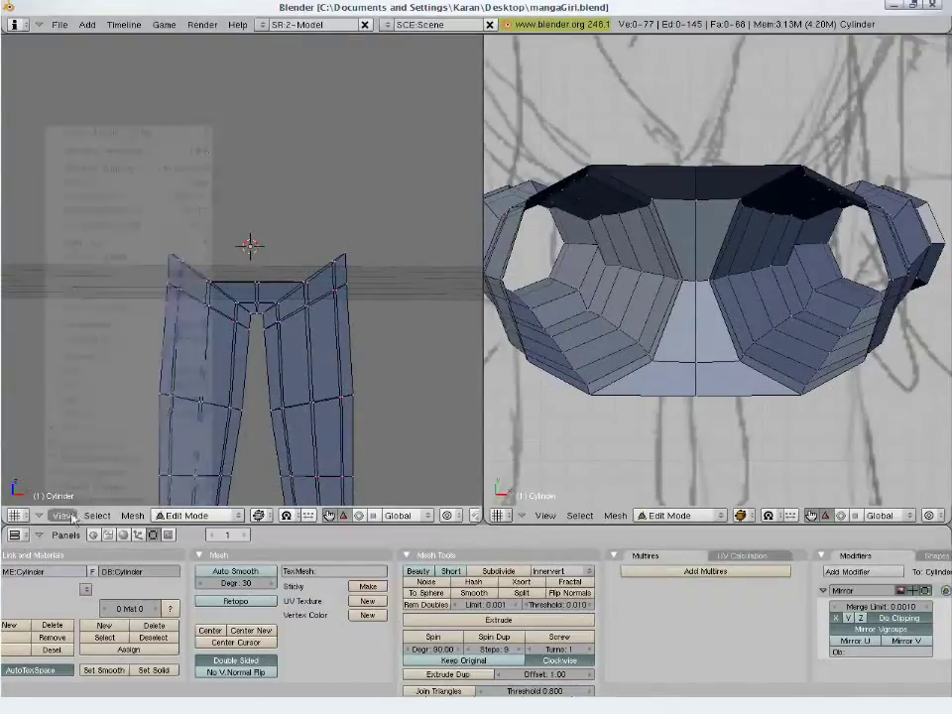
key(Escape)
click(71, 484)
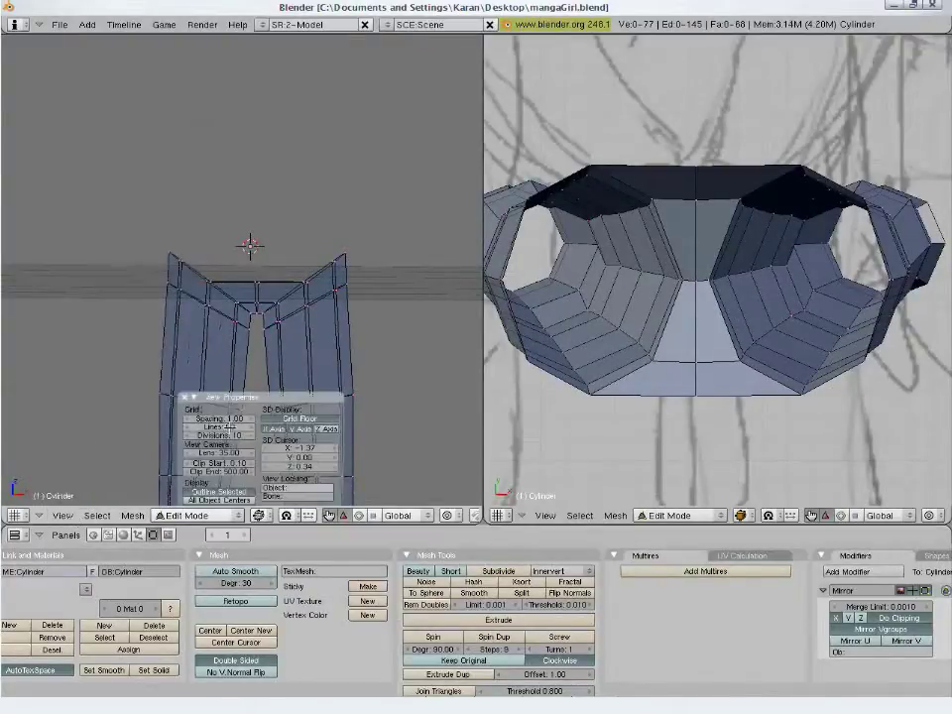
click(267, 421)
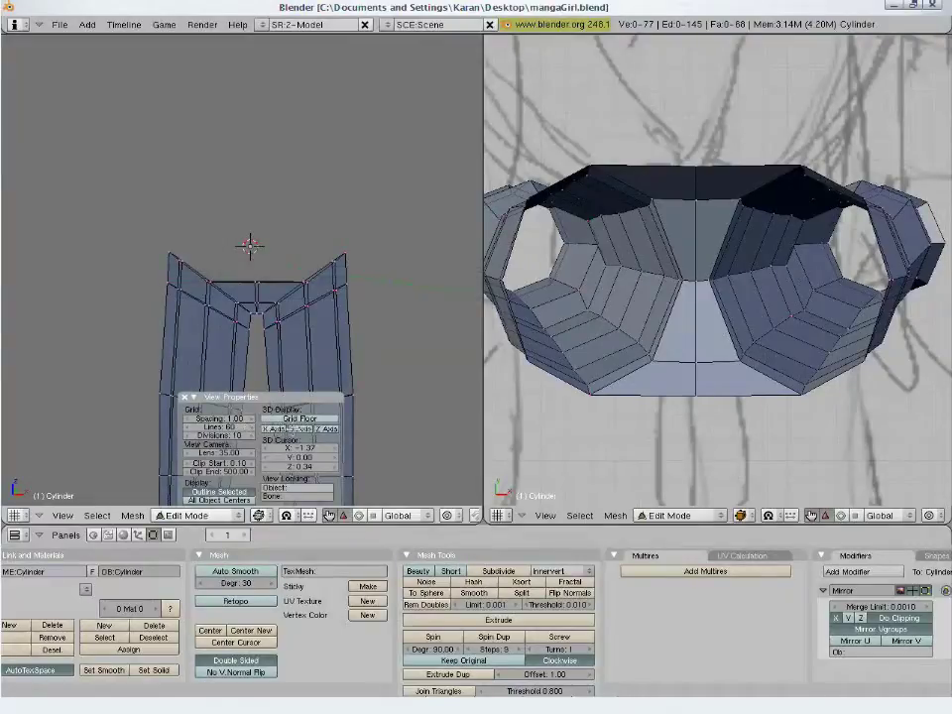
click(182, 397)
scroll(545, 456, down, 2)
click(547, 515)
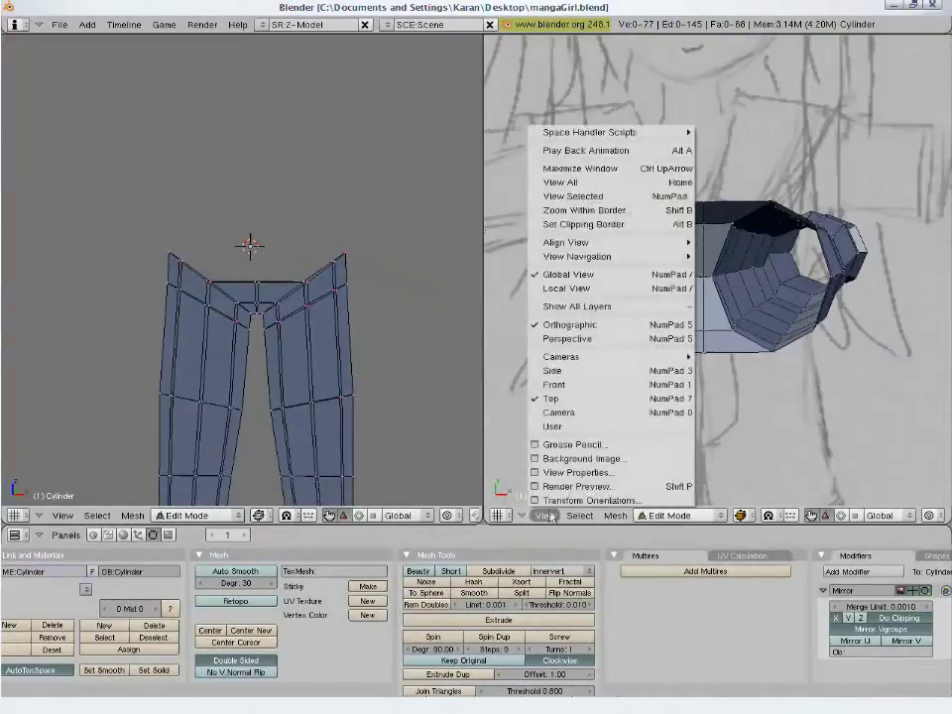
click(559, 475)
click(767, 421)
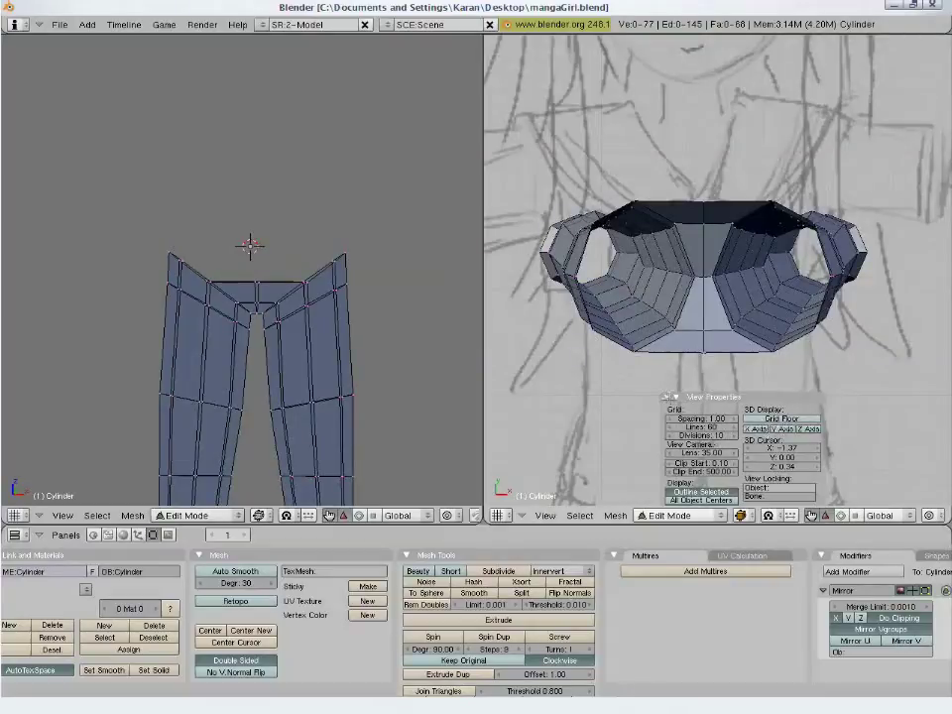
click(667, 398)
Limit selection to visible geometry in the perspective viewport and orbit around the joined hips
scroll(600, 409, up, 1)
shift+middle_drag(367, 292, 297, 243)
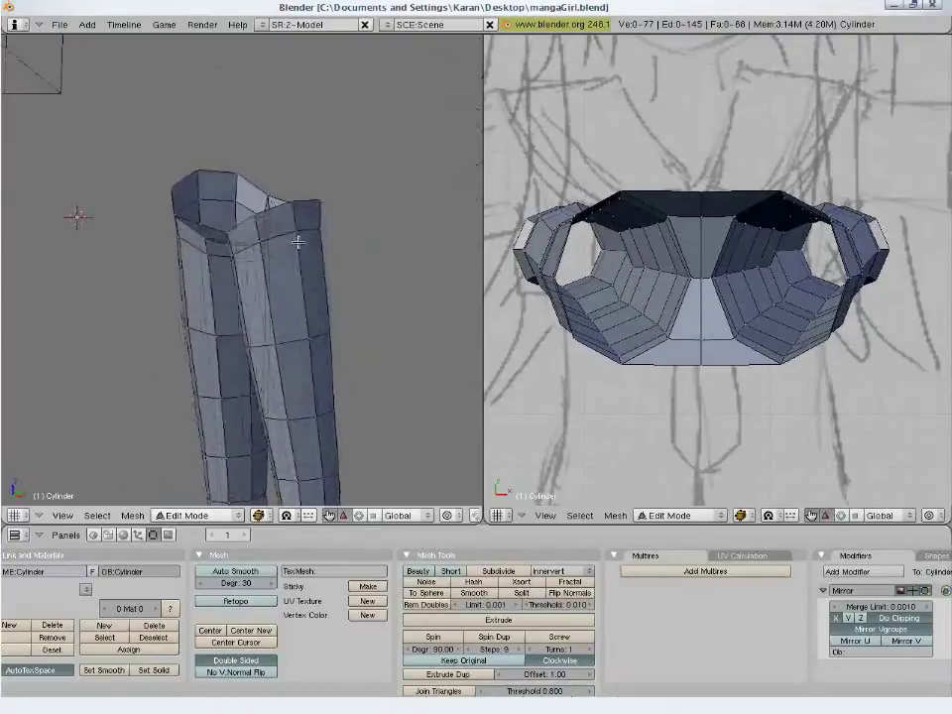
middle_drag(403, 517, 281, 536)
click(431, 517)
scroll(217, 316, up, 4)
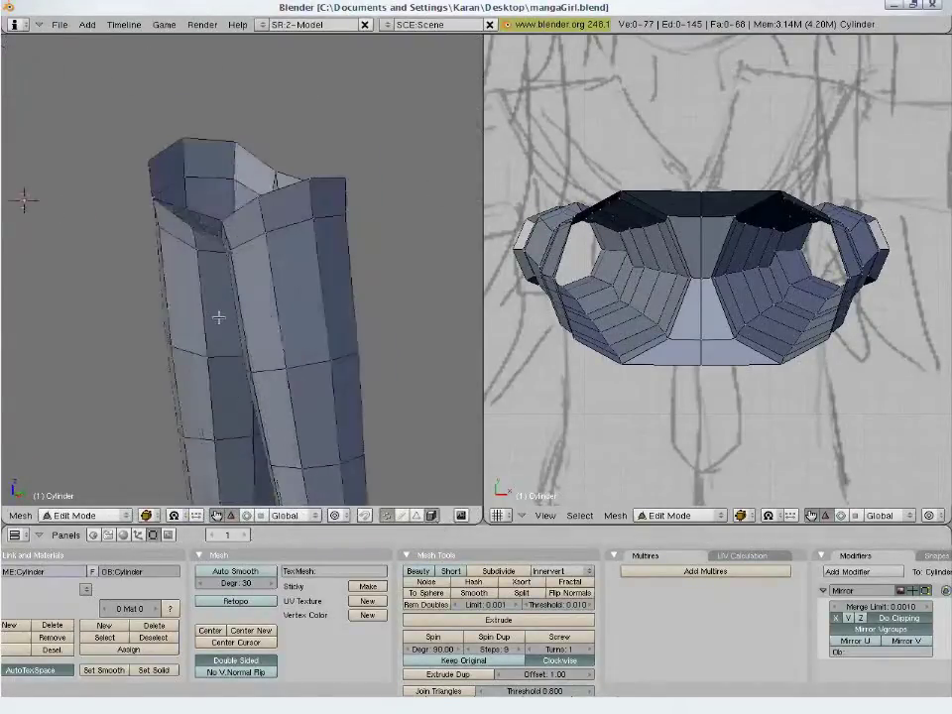
middle_drag(217, 304, 308, 297)
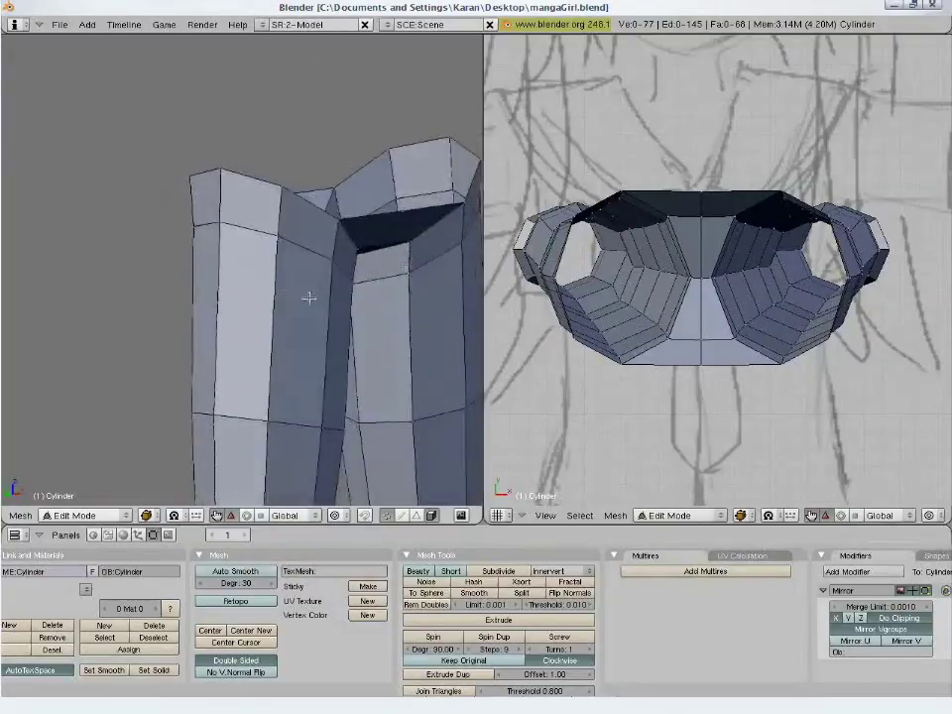
Select the front centre vertex on the upper rim of the hip bridge and move it slightly forward in the side view
key(g)
click(426, 246)
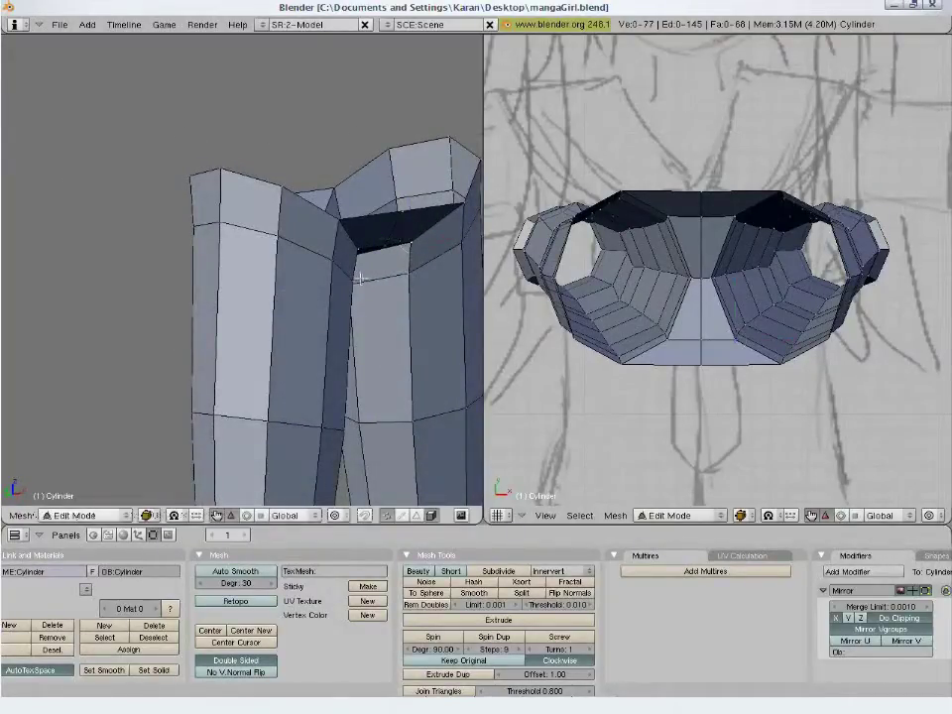
middle_drag(426, 246, 131, 277)
right_click(139, 244)
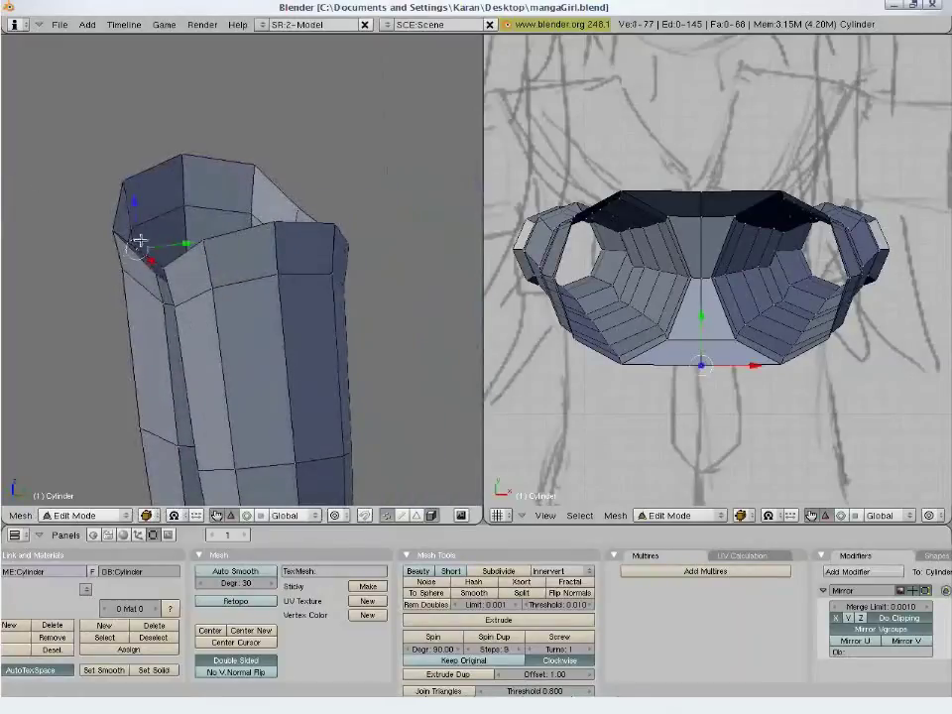
key(KP_3)
key(g)
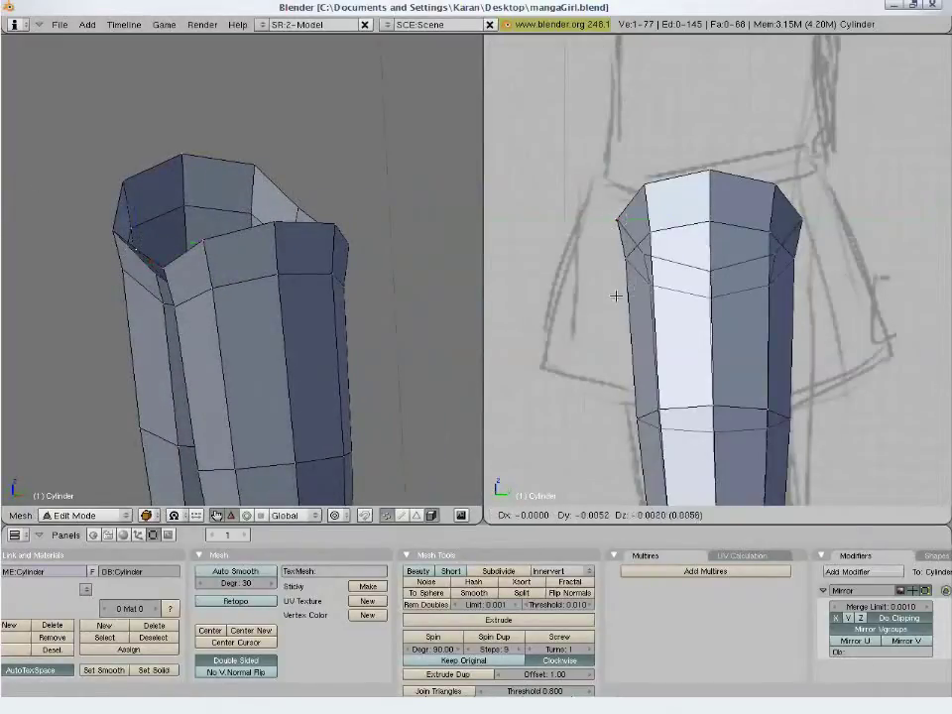
click(570, 285)
key(a)
Move the front pair of crotch vertices about 0.06 forward and the rear pair about 0.07 backward and 0.02 down in the side view
key(b)
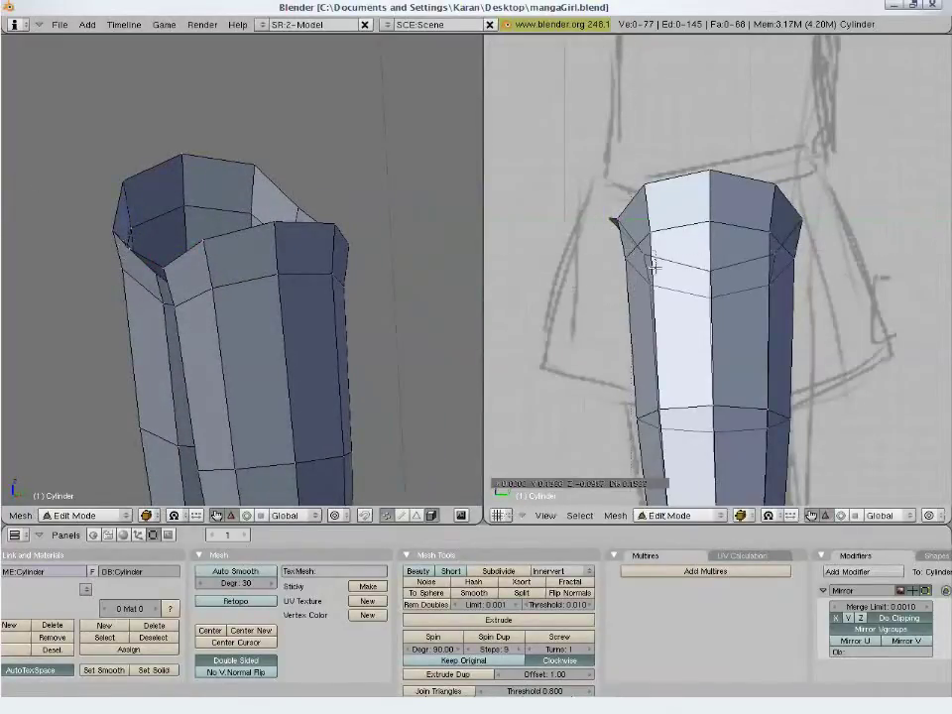
drag(630, 253, 643, 266)
key(g)
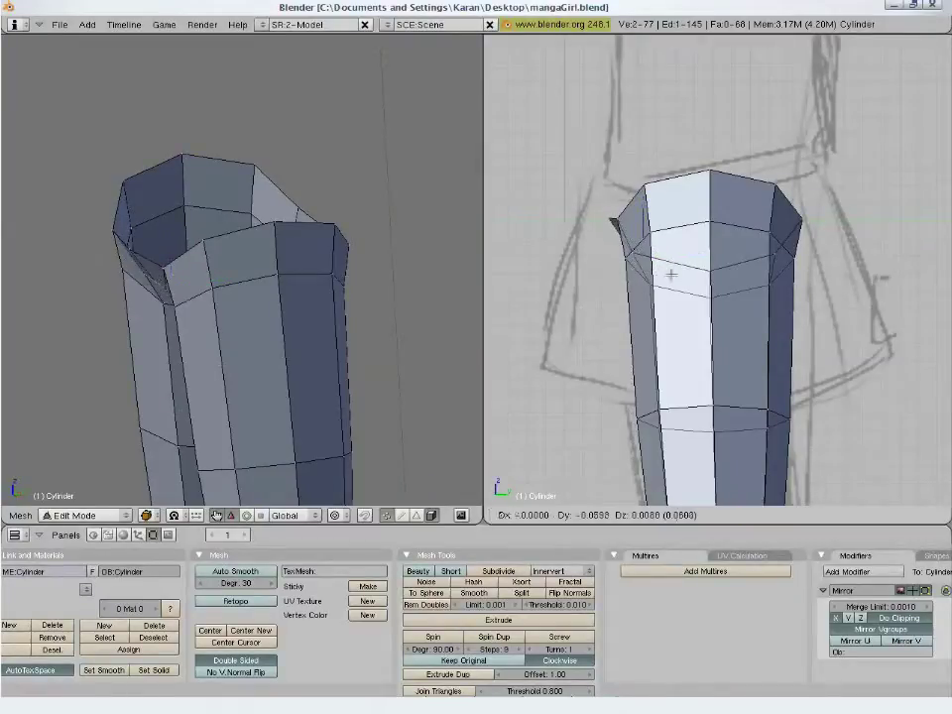
click(665, 287)
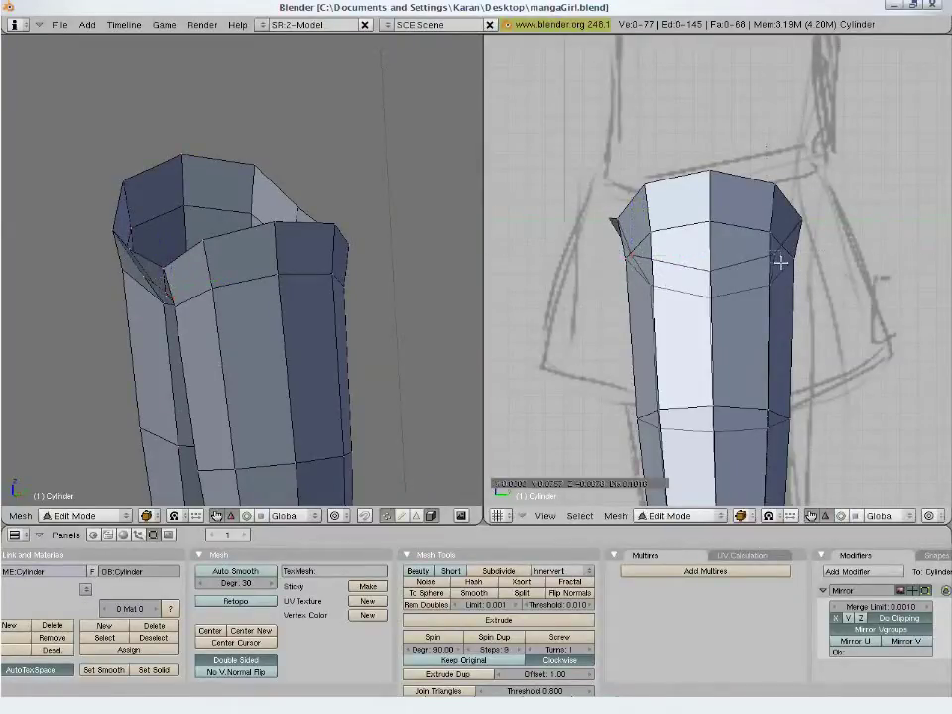
key(g)
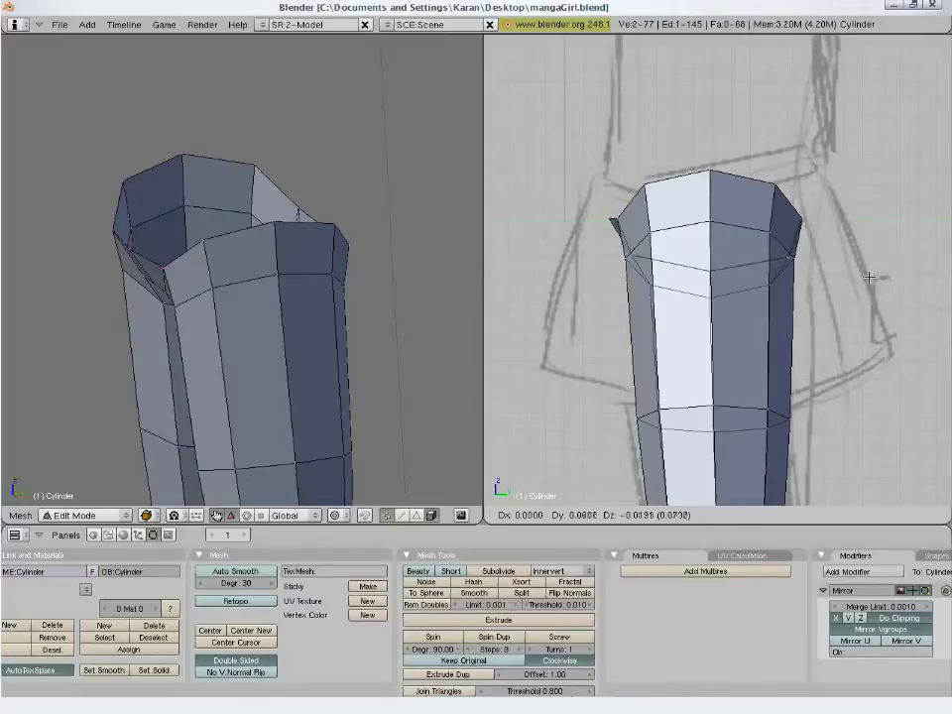
click(869, 277)
key(a)
Select the front inner-thigh vertex beside the crotch and move it inward toward the centre line in the front view
middle_drag(299, 325, 193, 334)
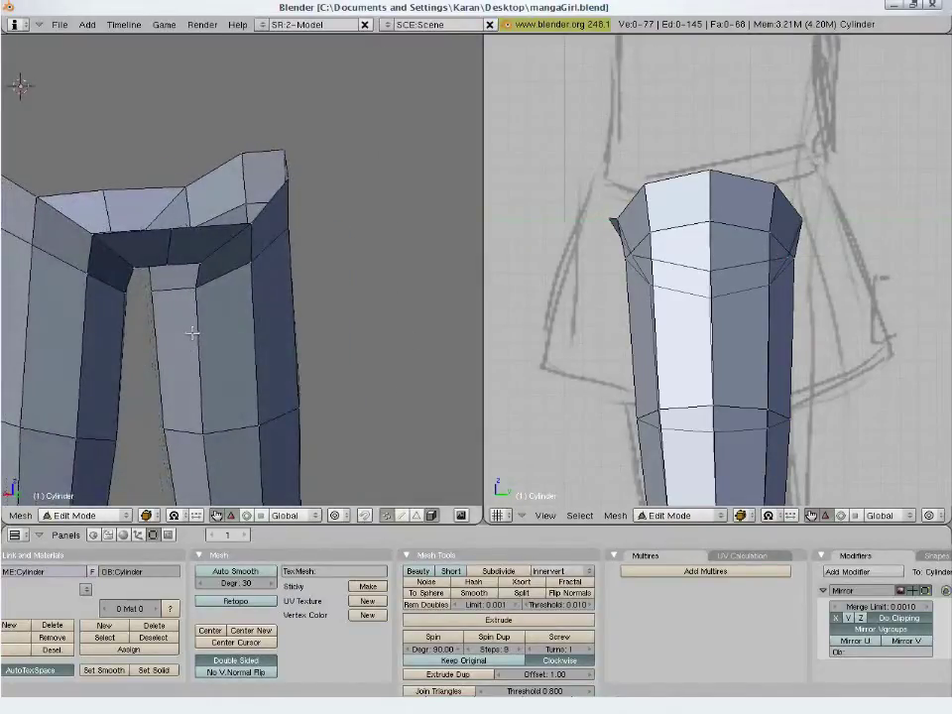
key(KP_1)
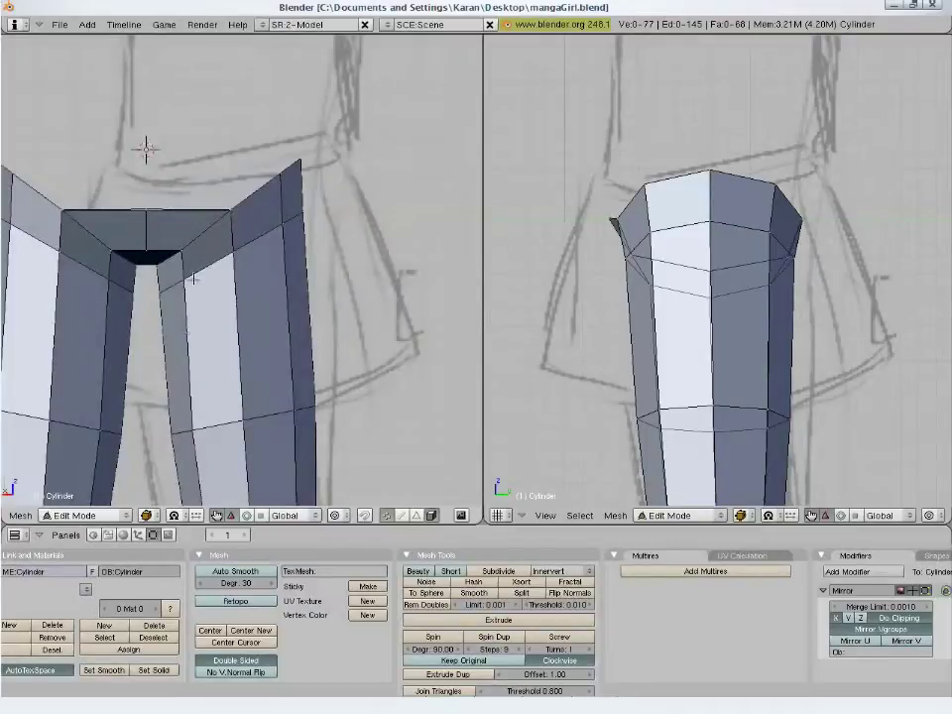
key(KP_1)
right_click(303, 252)
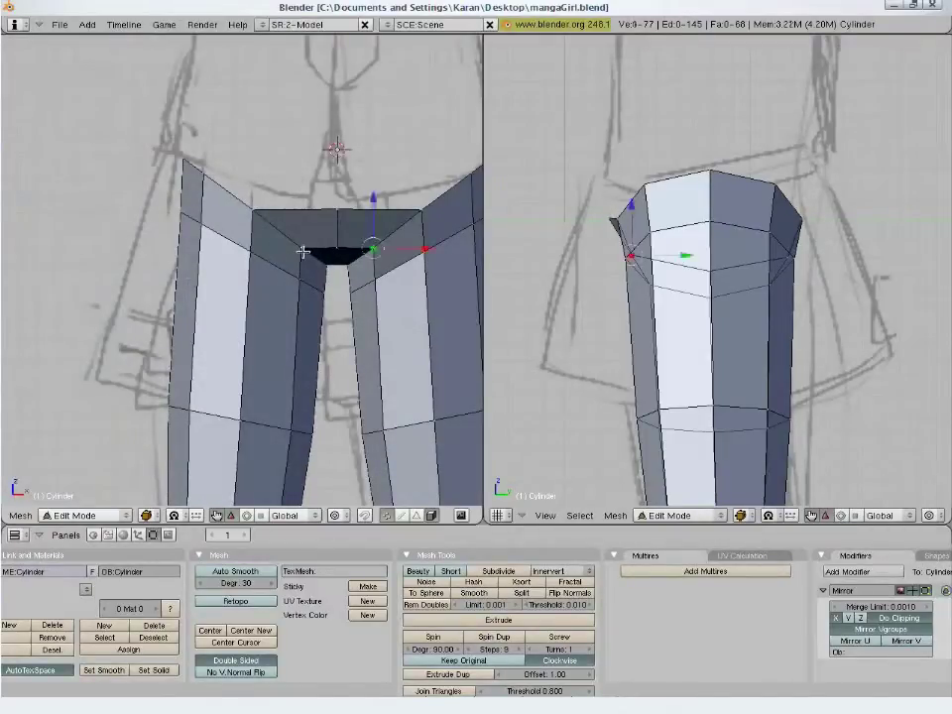
key(g)
right_click(344, 257)
key(g)
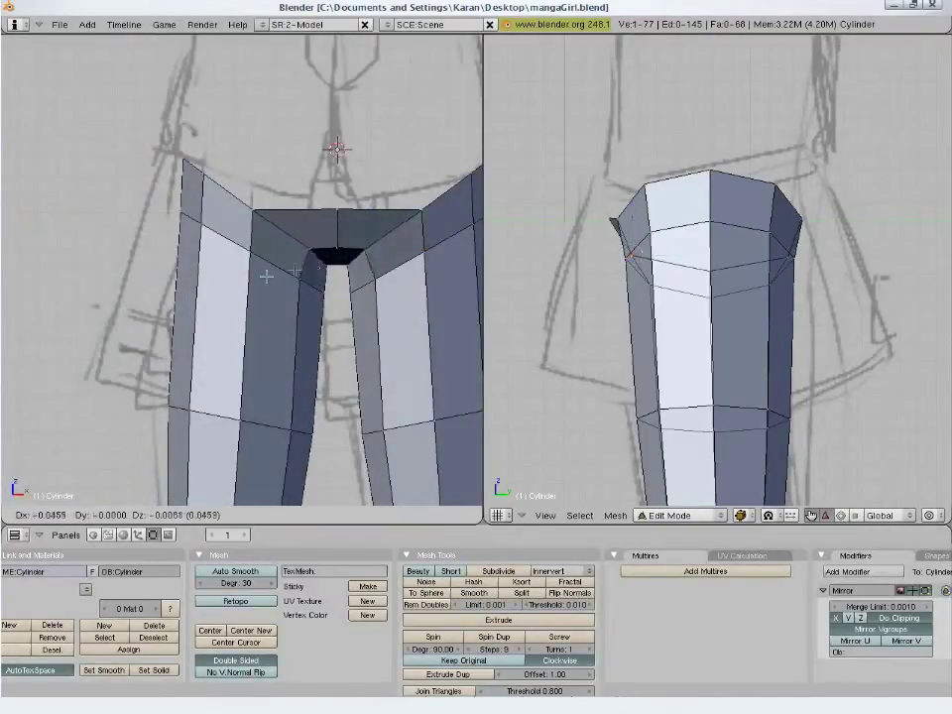
click(234, 276)
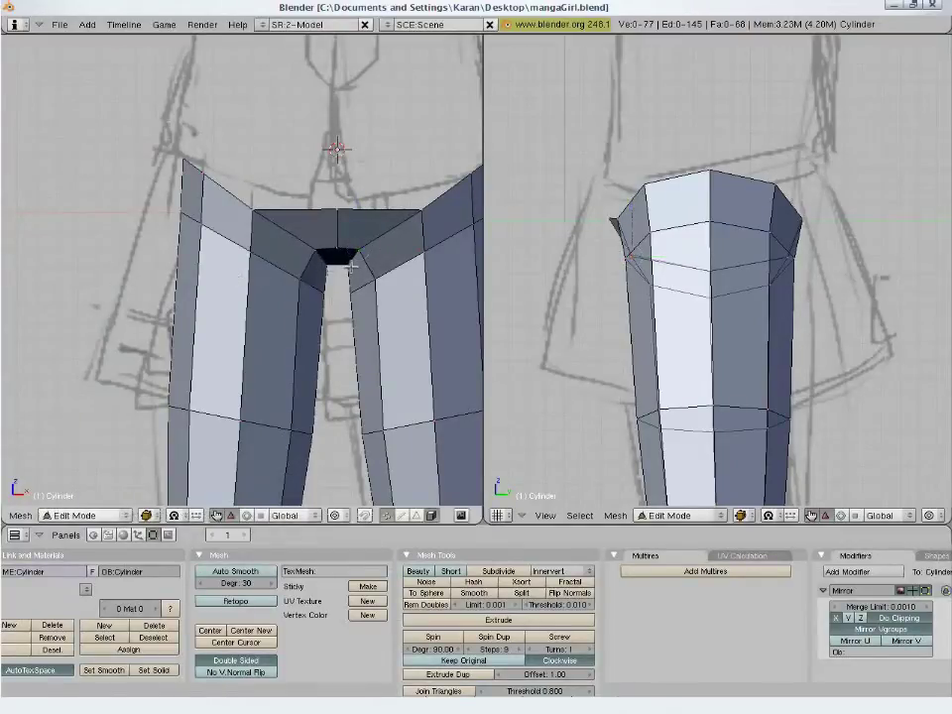
Move the front crotch, inner-thigh and hip-rim vertices slightly inward toward the centre line in the front view
key(g)
click(343, 276)
right_click(375, 276)
key(g)
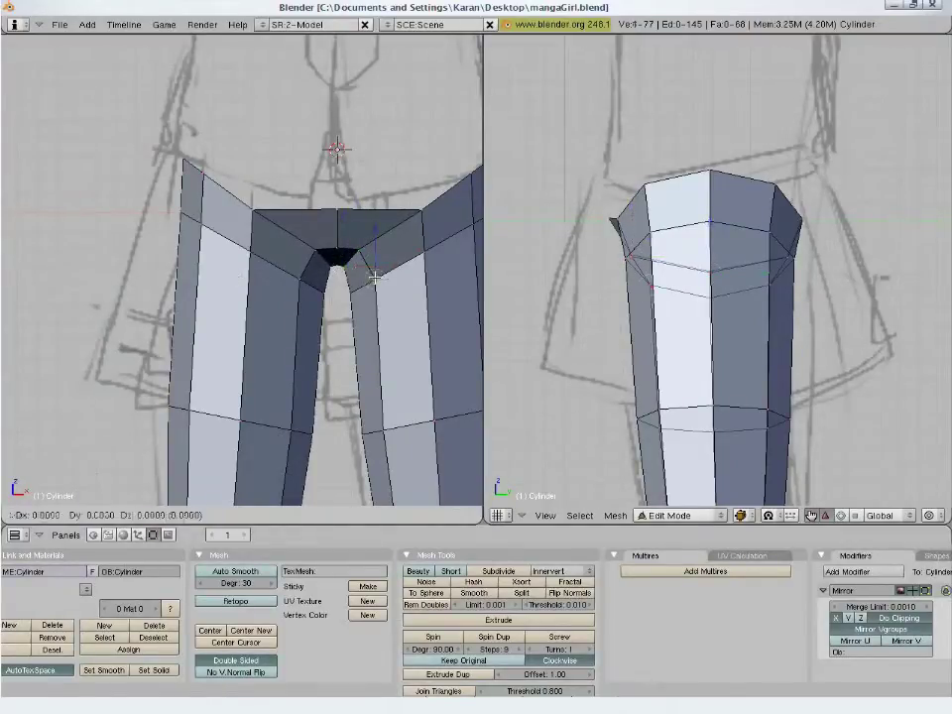
click(370, 267)
key(g)
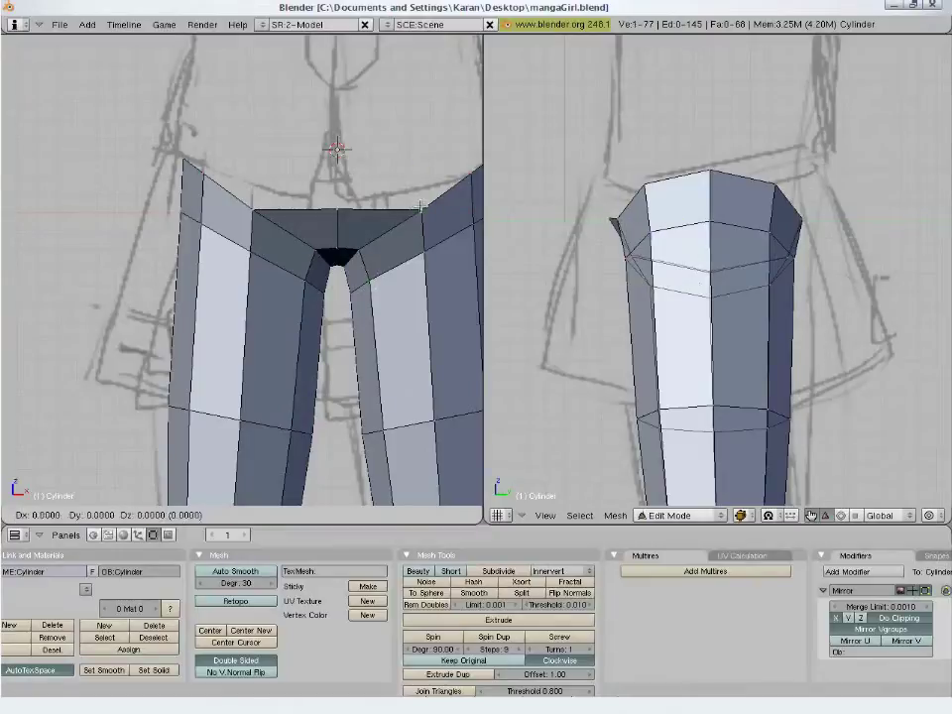
click(385, 186)
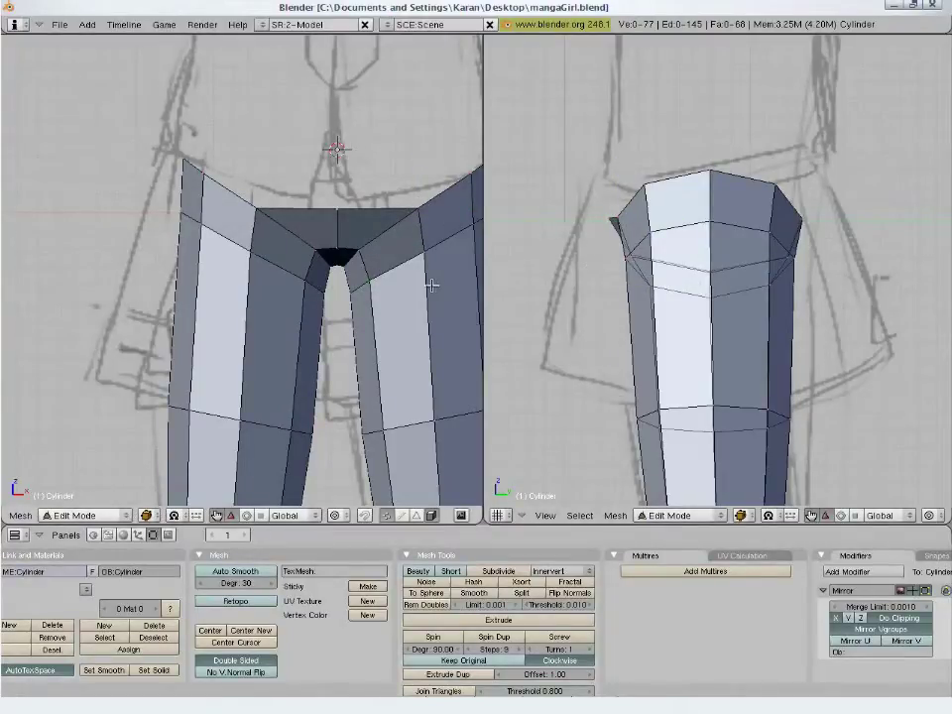
Select the rear vertex beside the crotch and move it slightly down and inward in the back view
scroll(428, 285, down, 1)
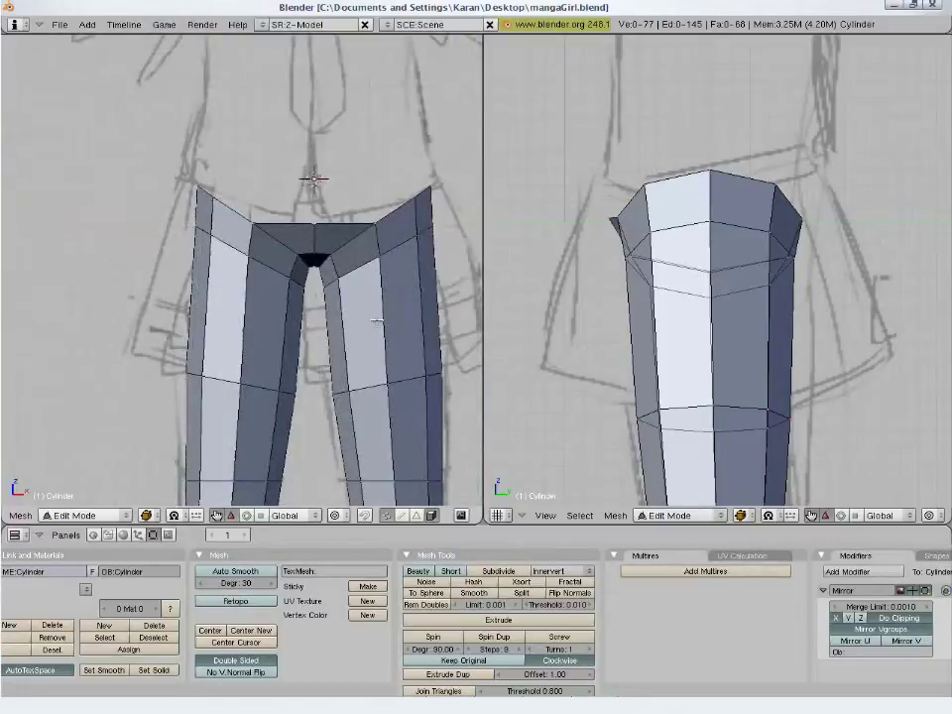
mouse_move(377, 321)
middle_down()
mouse_move(188, 312)
mouse_move(118, 232)
mouse_move(121, 247)
middle_up()
key(KP_1)
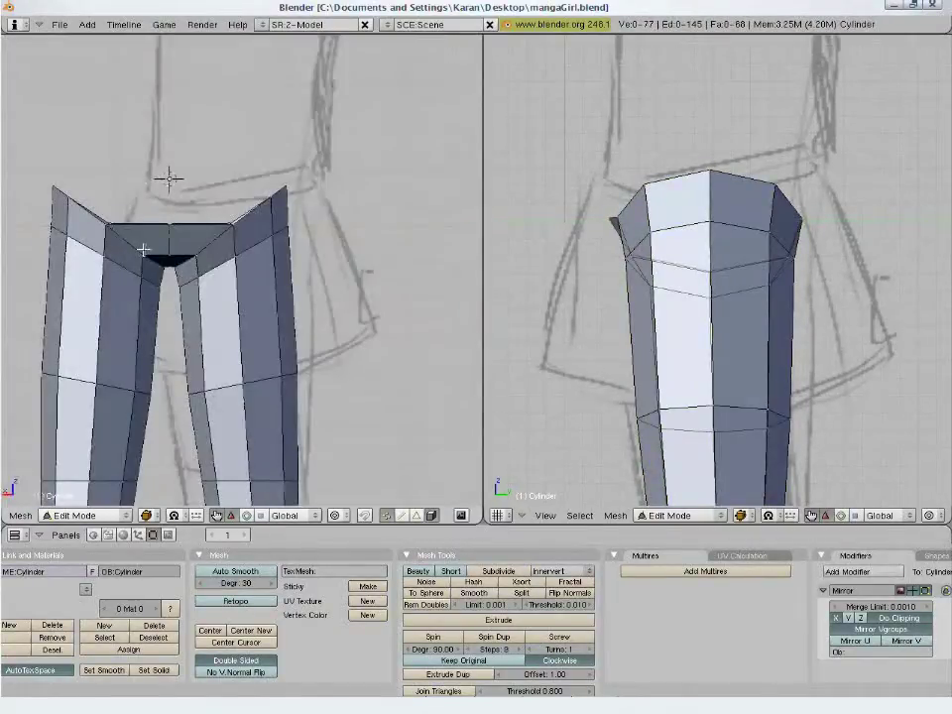
right_click(144, 248)
key(g)
click(197, 254)
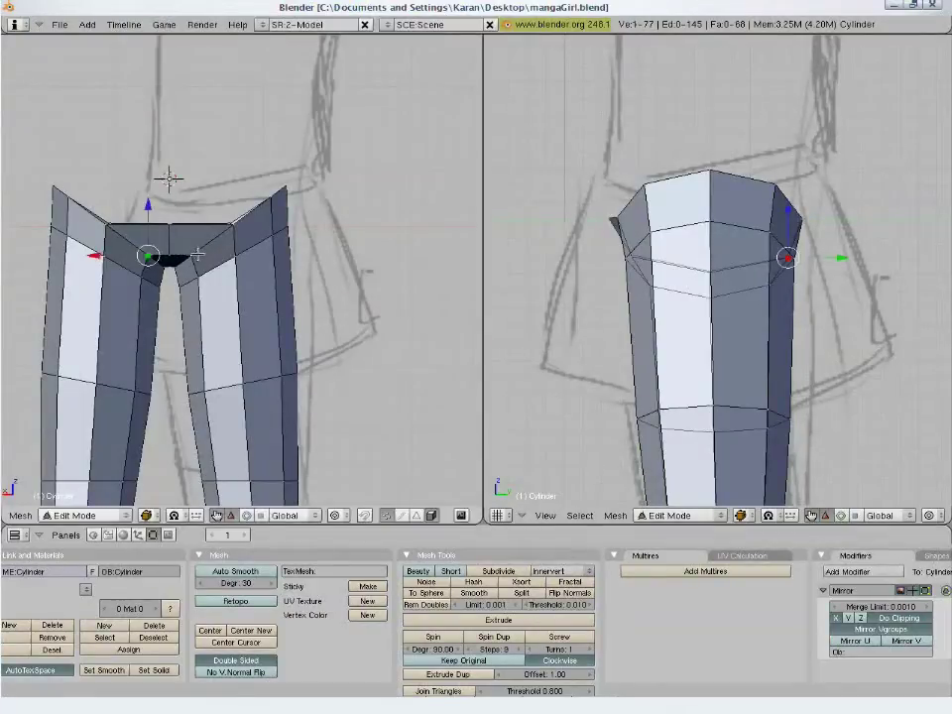
Select the upper hip rim loop and extrude only its edges upward about 0.5 in the front view
key(KP_1)
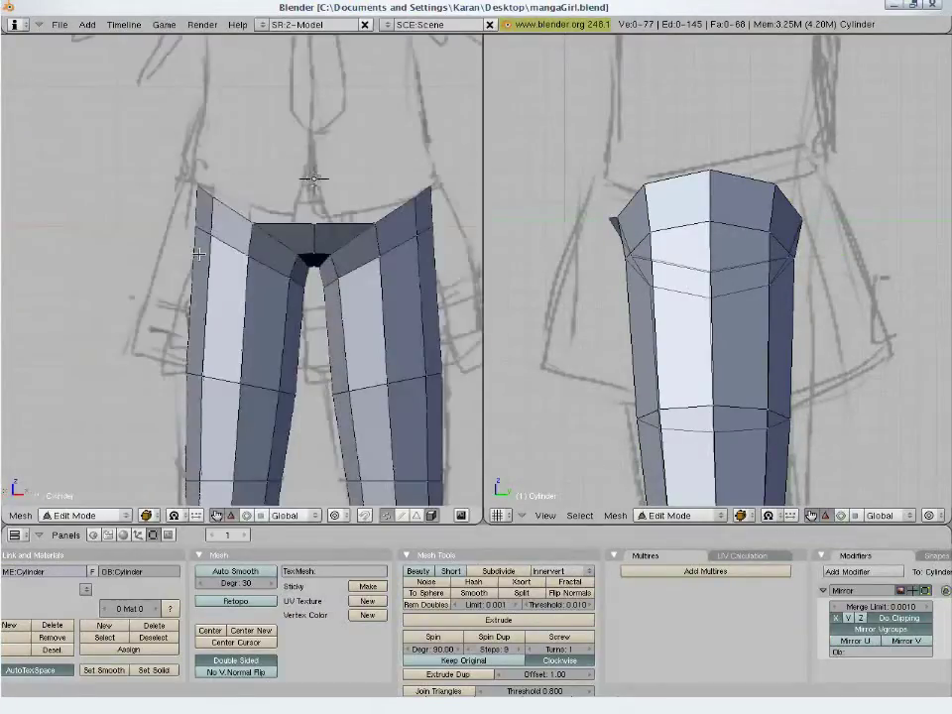
alt+right_click(277, 224)
key(g)
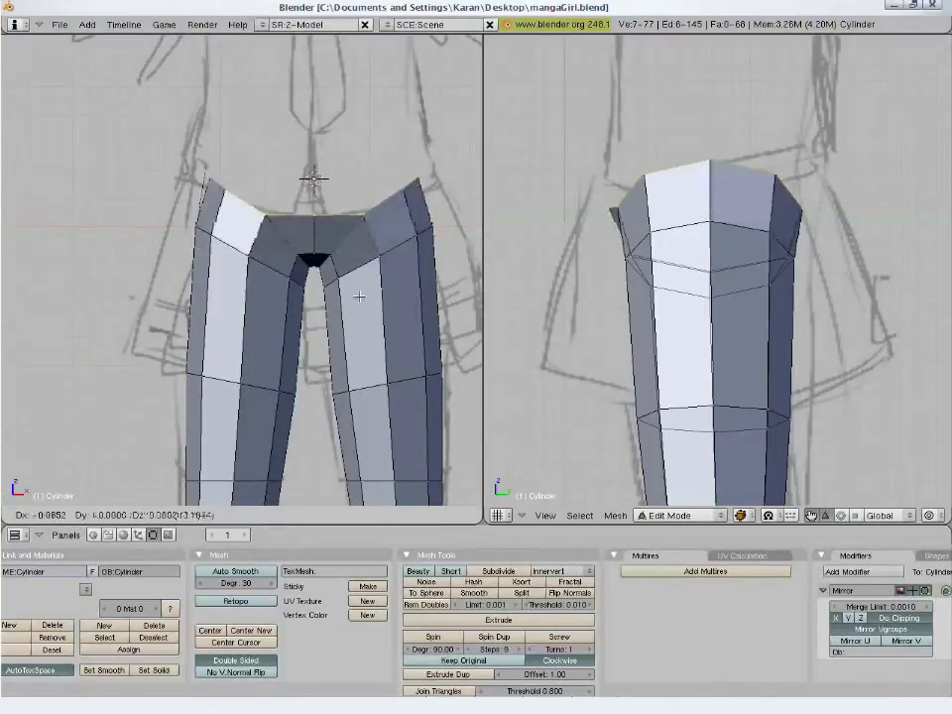
right_click(356, 296)
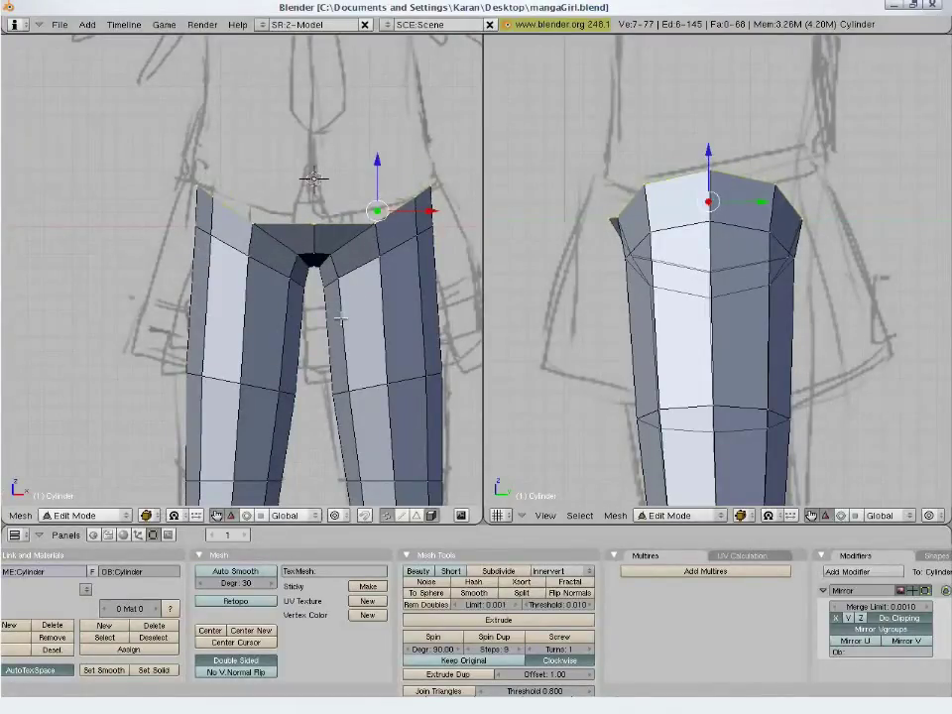
key(e)
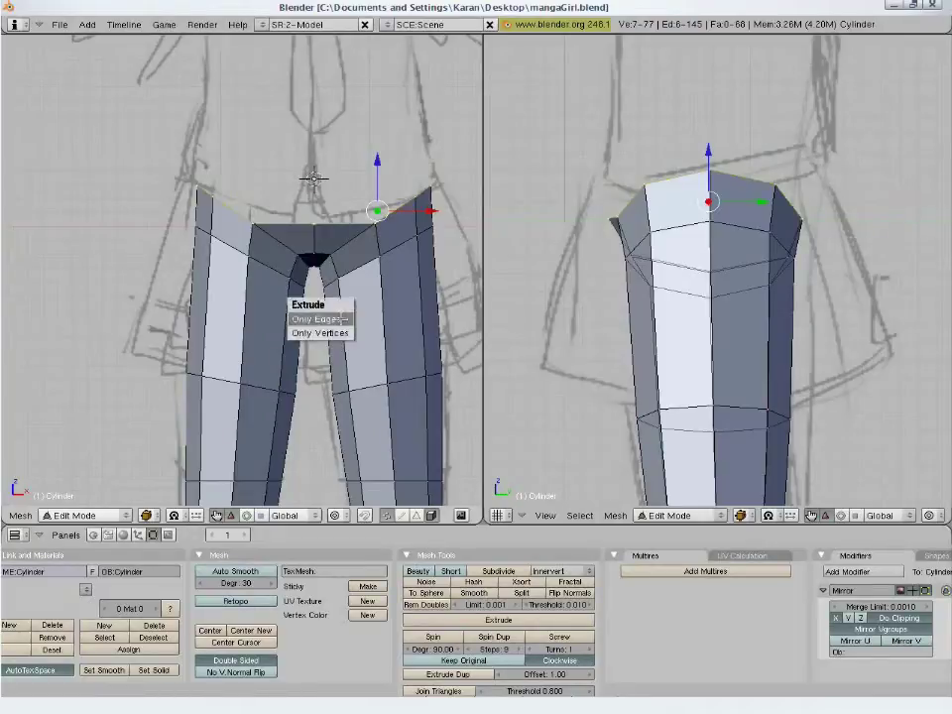
click(315, 319)
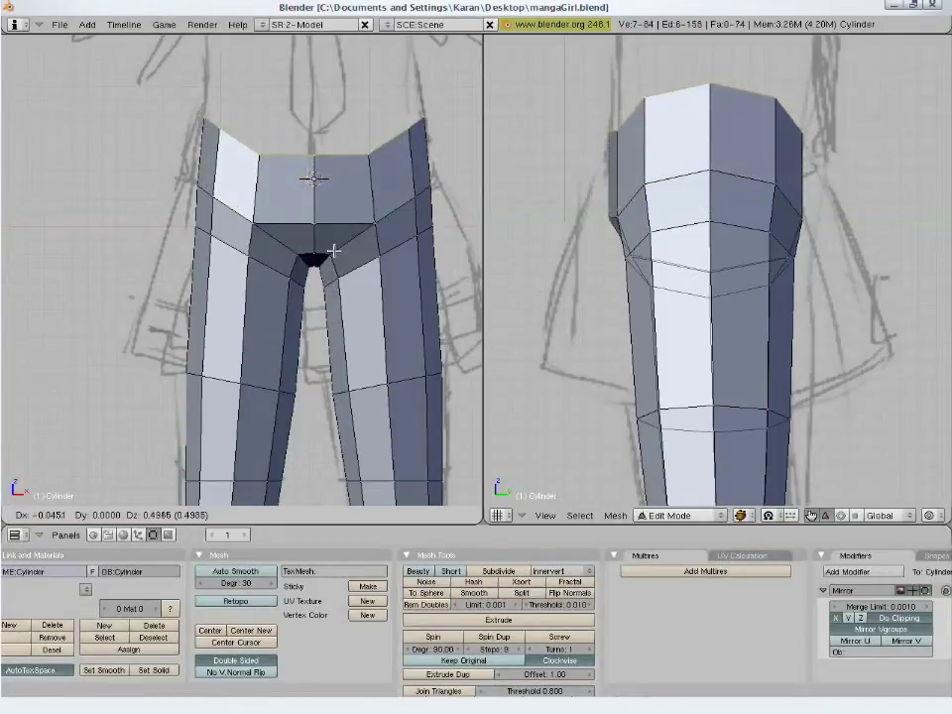
click(334, 251)
Scale the extruded hip rim along the global Z axis until it is flat
shift+middle_drag(327, 229, 32, 5)
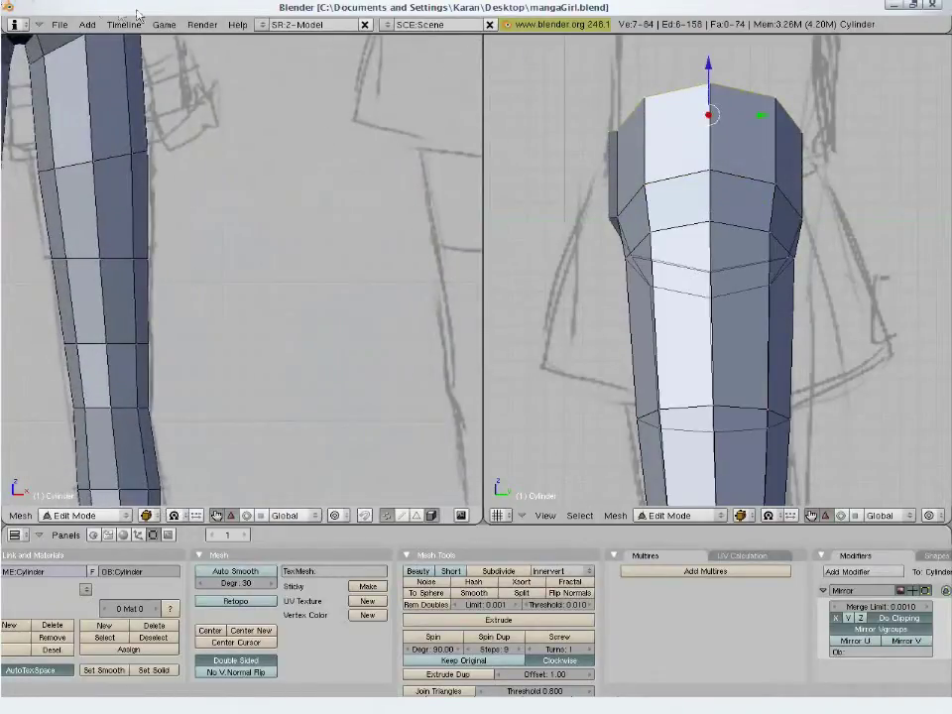
scroll(189, 146, down, 5)
shift+middle_drag(188, 146, 264, 249)
scroll(816, 234, down, 5)
shift+middle_drag(790, 240, 790, 289)
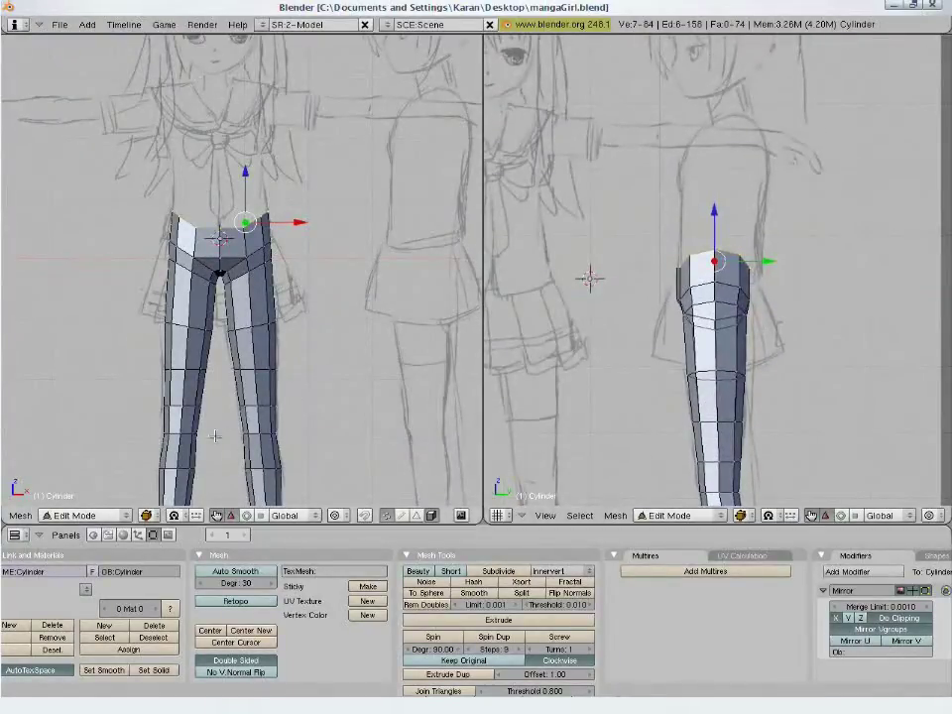
key(s)
key(z)
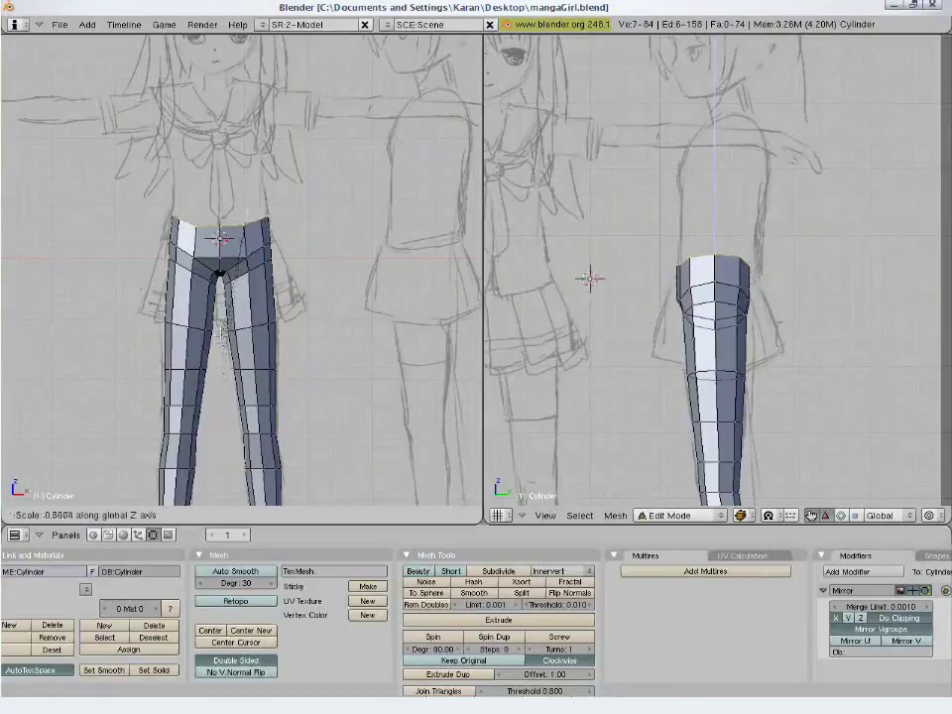
click(224, 273)
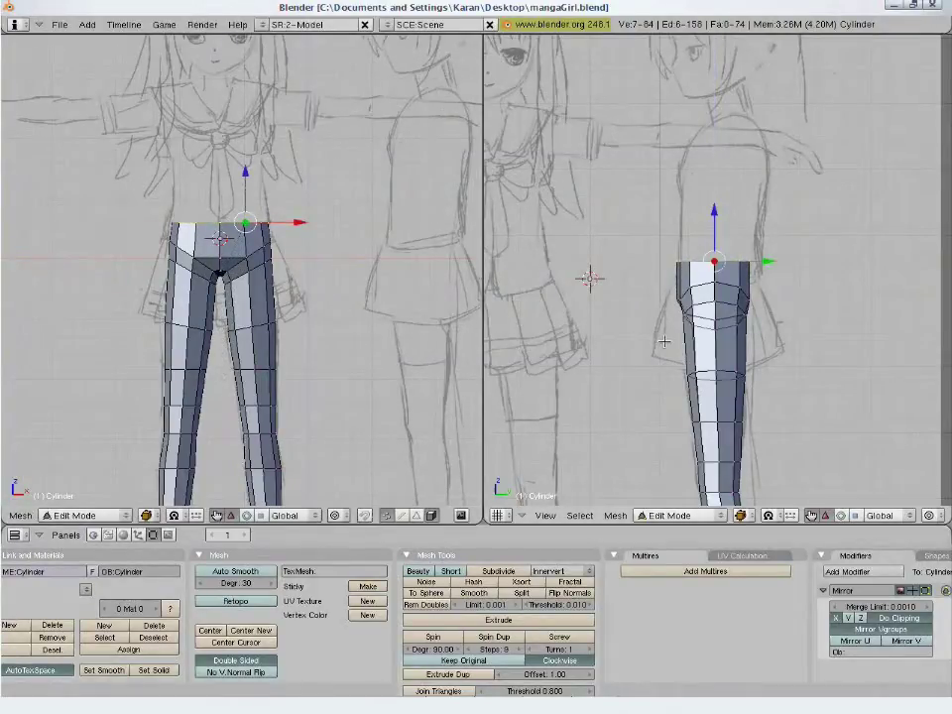
Extrude the flattened hip rim's edges upward about 0.6 to form the waist
mouse_move(272, 278)
middle_down()
mouse_move(404, 436)
mouse_move(448, 318)
mouse_move(453, 399)
middle_up()
middle_drag(162, 373, 166, 369)
middle_drag(458, 411, 463, 375)
key(KP_1)
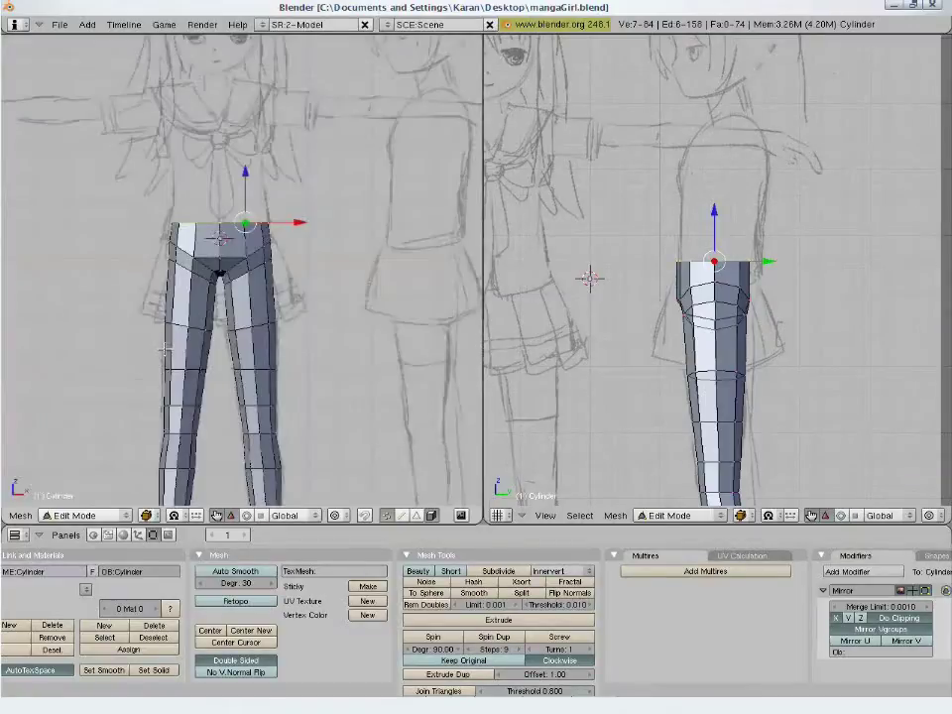
key(e)
click(339, 382)
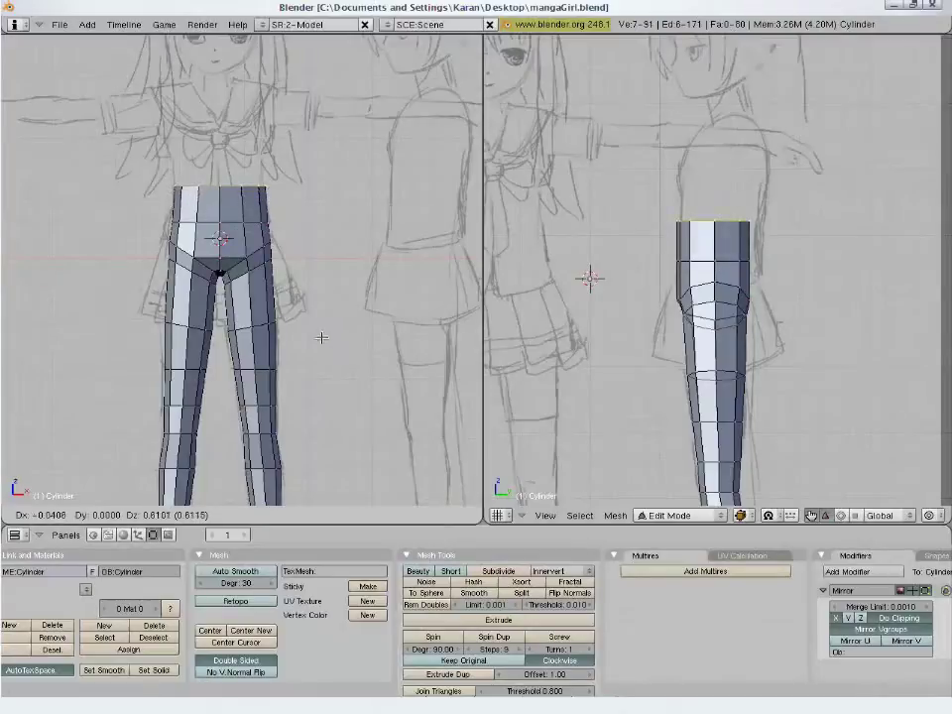
click(310, 331)
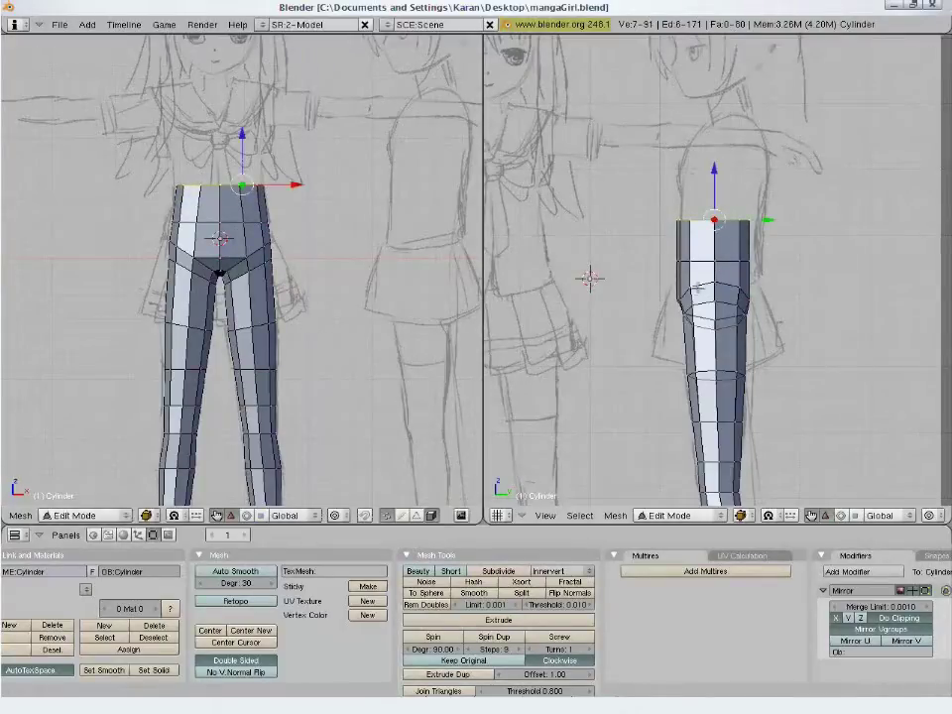
Shift the waist rim and the edge loop below it slightly backward in the side view to follow the sketch
key(g)
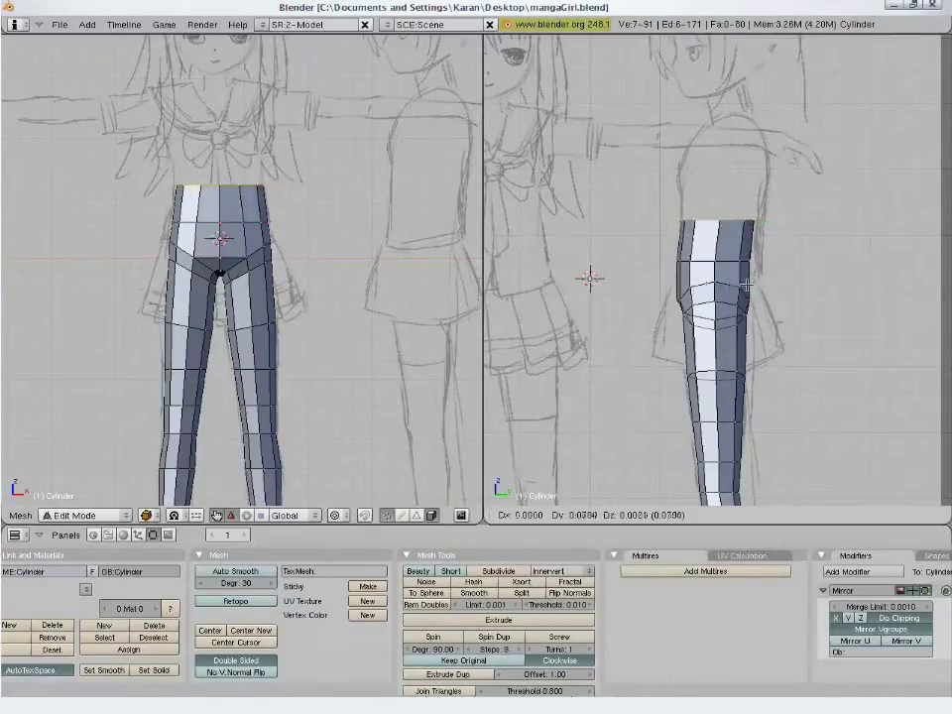
click(741, 281)
key(a)
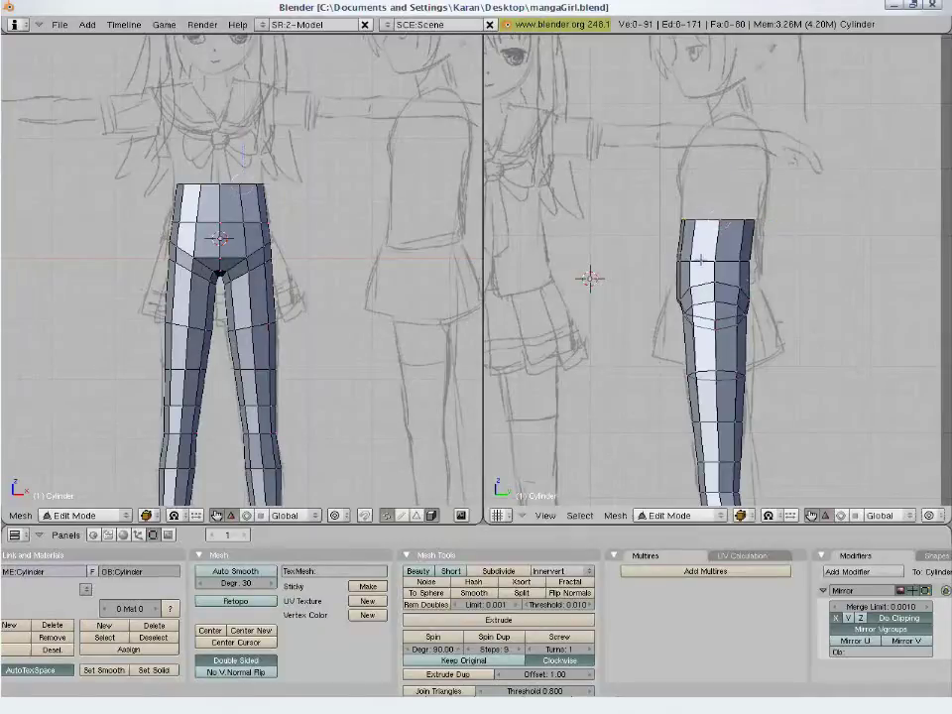
alt+right_click(700, 260)
key(g)
click(710, 260)
key(a)
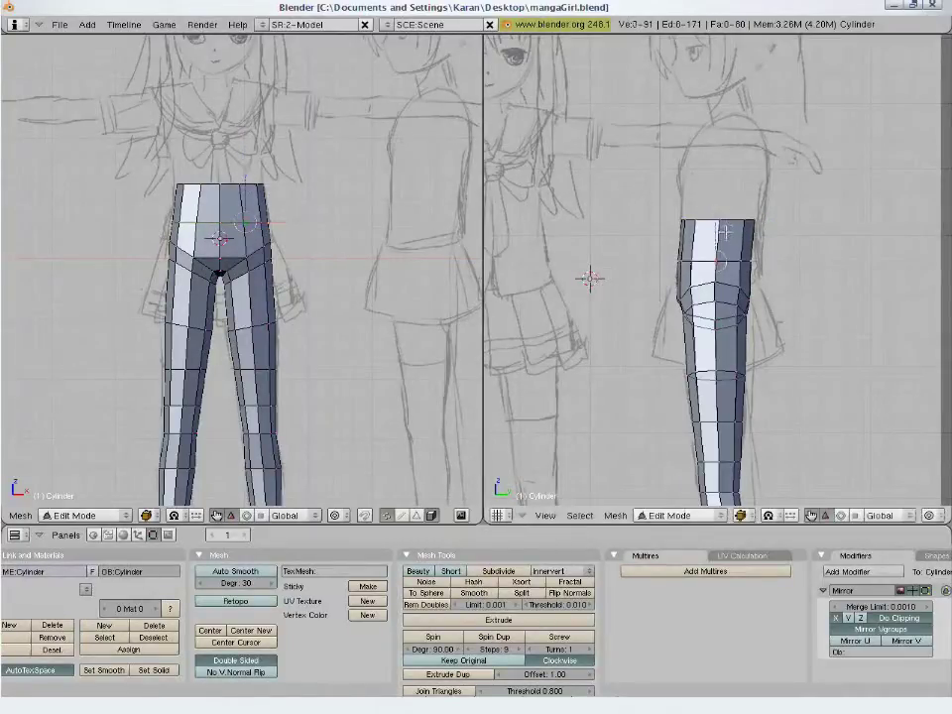
Extrude the waist rim upward and slightly backward to the lower chest, and widen it slightly along Y
alt+right_click(722, 223)
key(e)
click(729, 250)
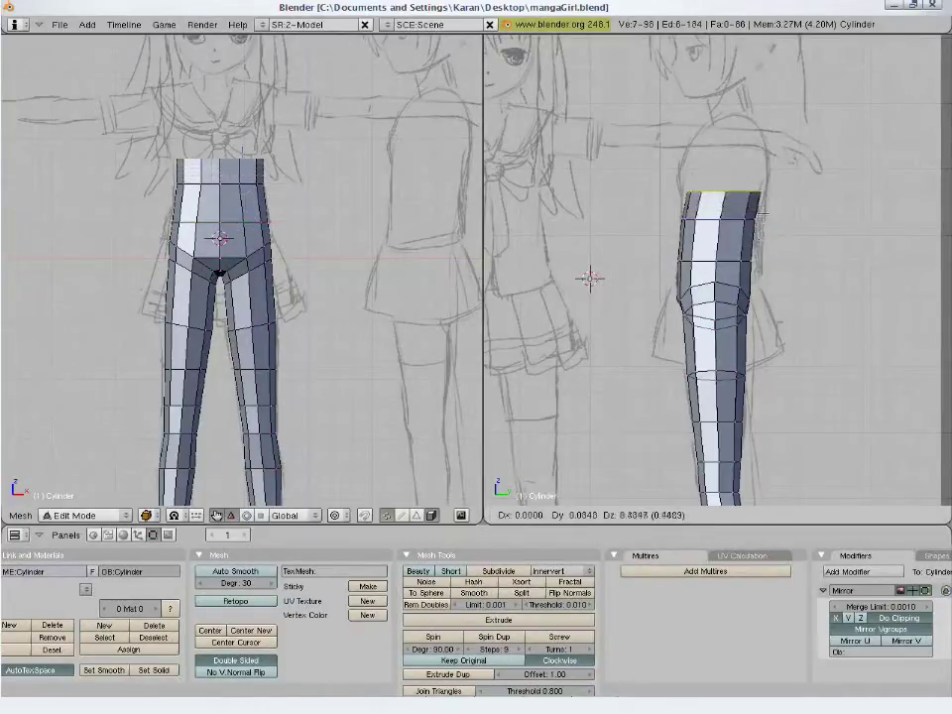
click(764, 208)
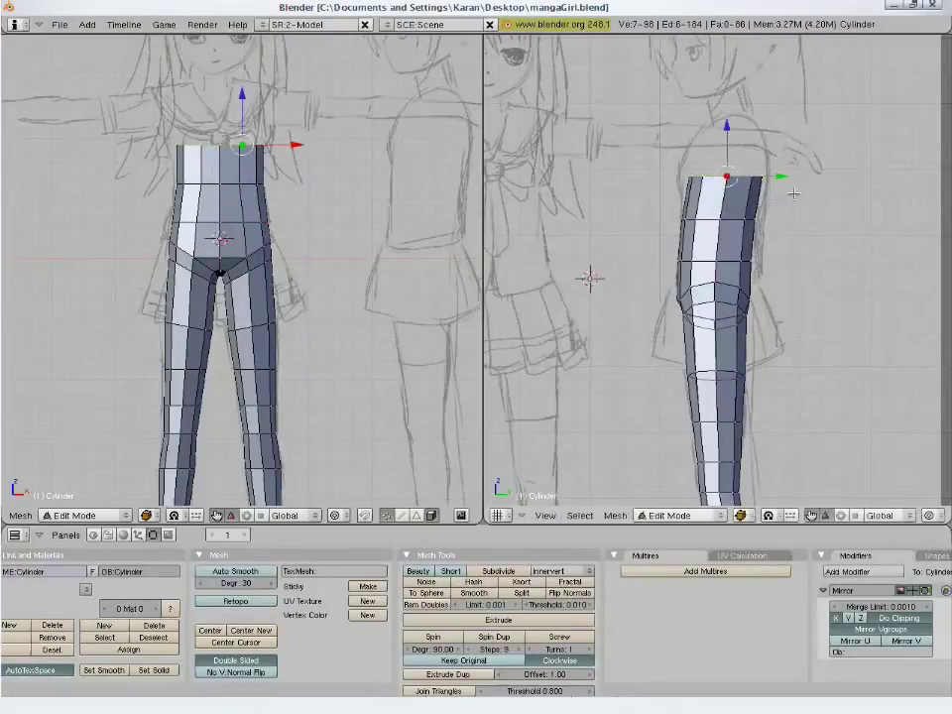
key(s)
key(y)
click(800, 190)
Extrude the chest rim straight up to underarm height and scale it slightly narrower along Y
key(e)
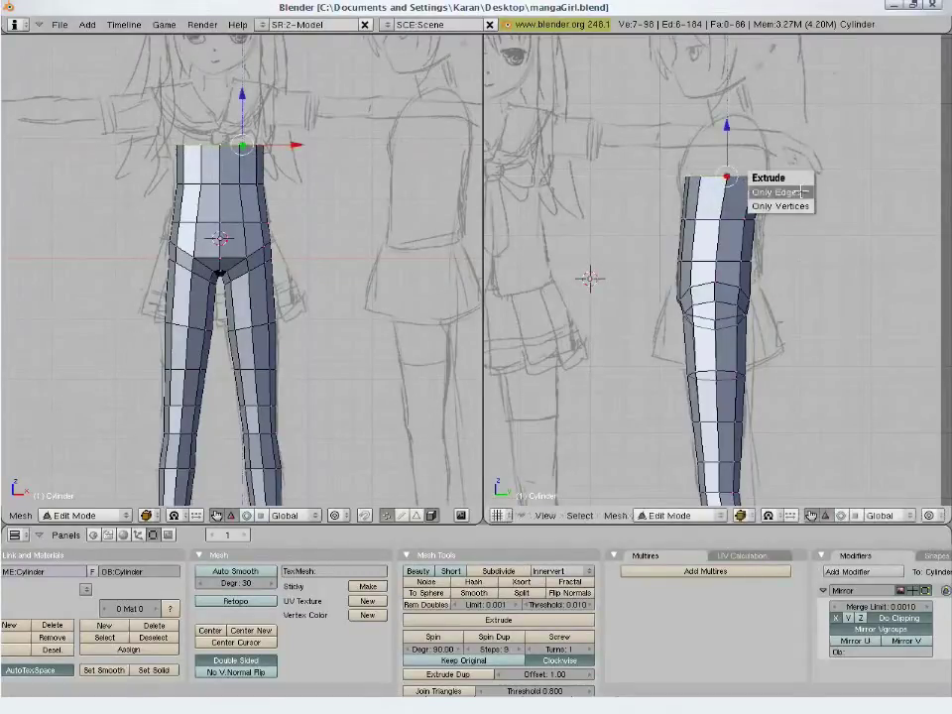
click(759, 188)
click(801, 161)
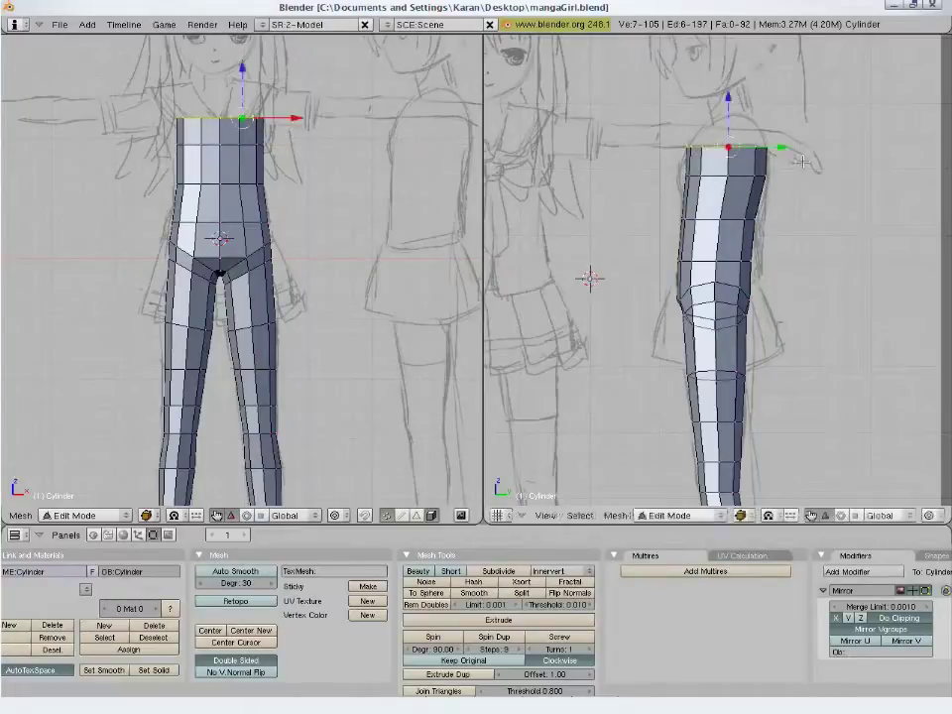
key(s)
key(y)
click(827, 178)
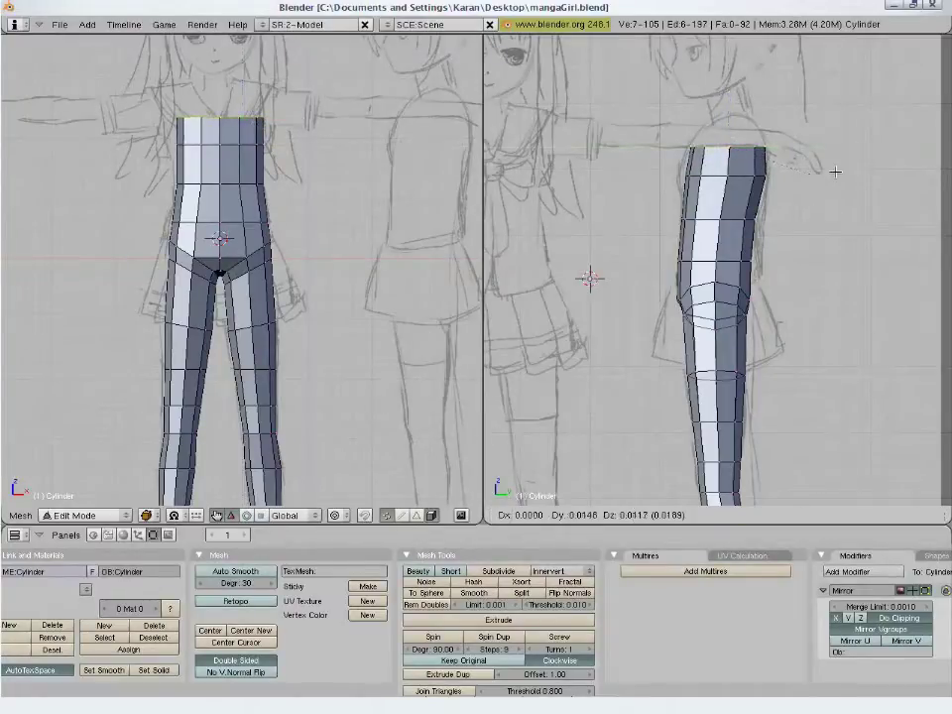
Extrude the underarm rim upward about 0.37 to the shoulders and scale it to about 0.7 along Y
key(e)
click(759, 157)
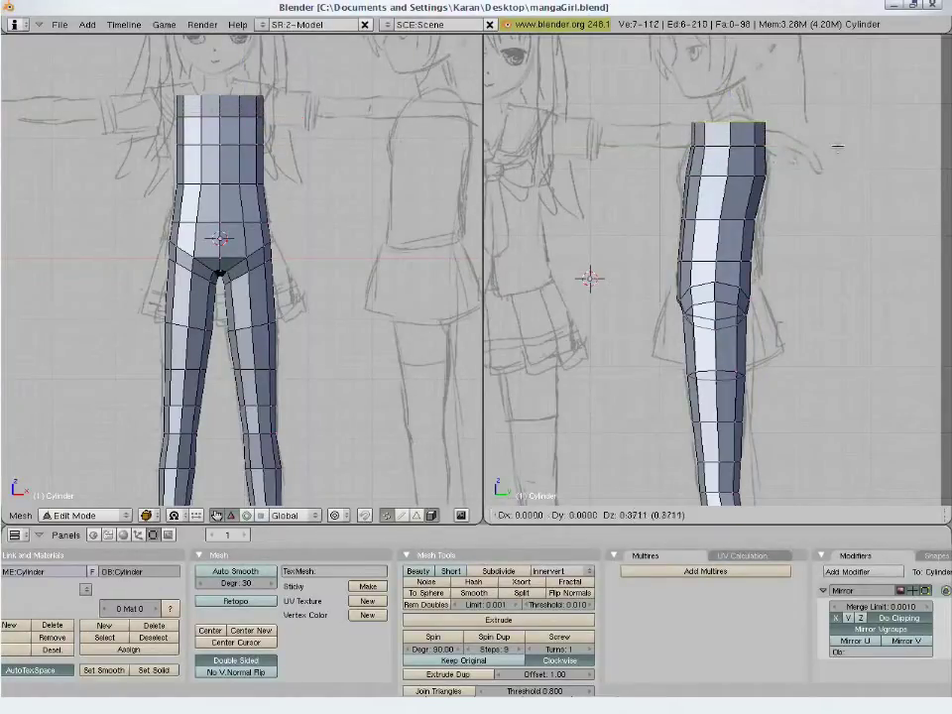
click(841, 145)
key(s)
key(y)
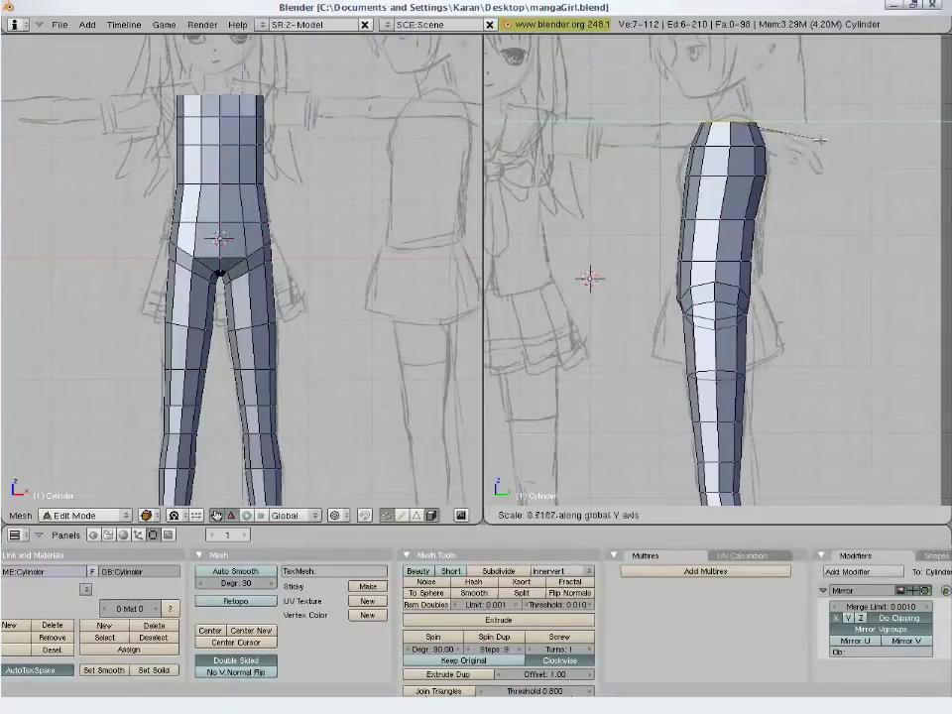
click(818, 140)
Extrude the shoulder rim upward about 0.2 toward the neck base and save the file
key(e)
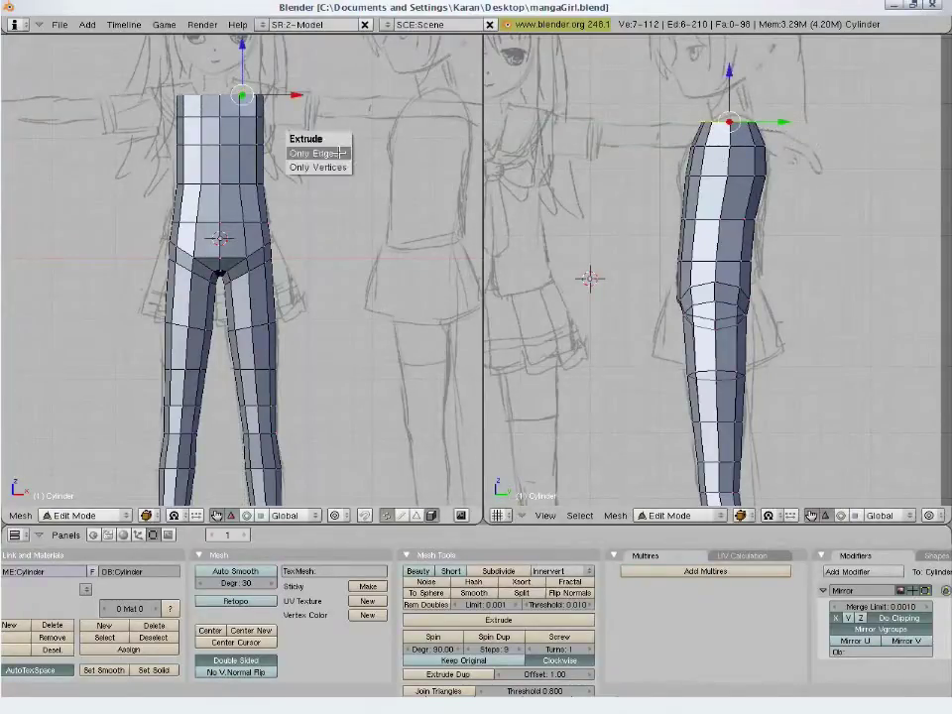
click(350, 94)
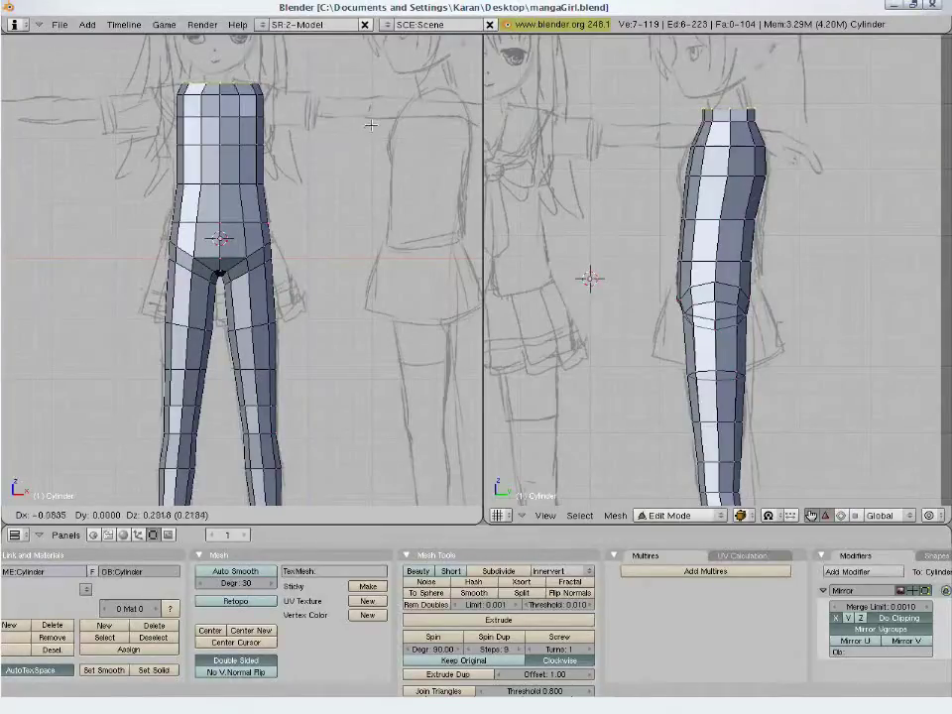
click(367, 124)
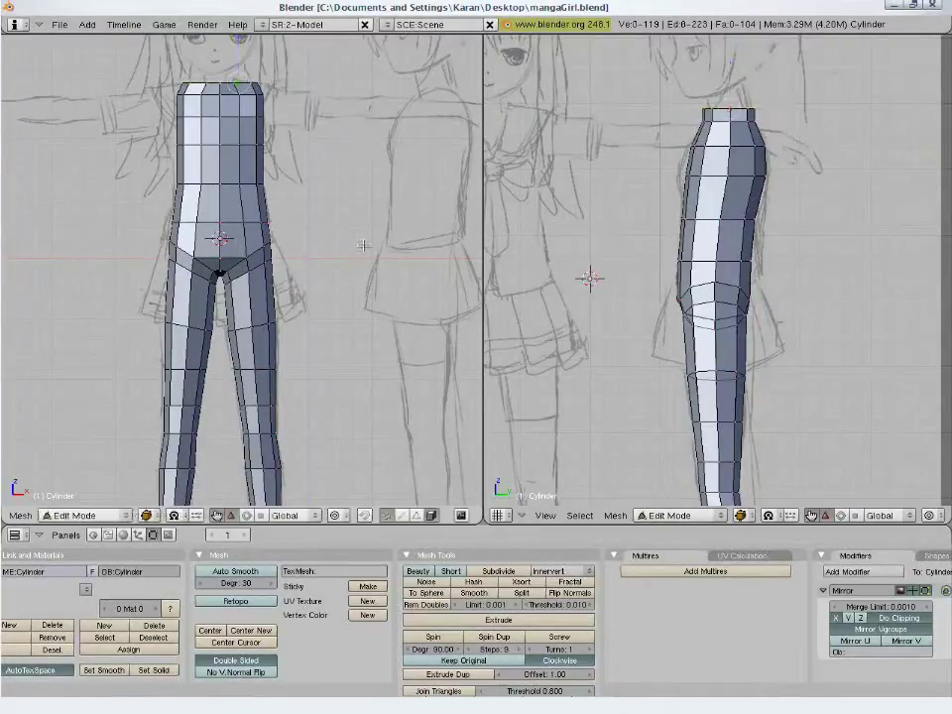
key(ctrl+w)
key(Return)
Select the lengthwise edge loop along the outer back of the body and leg and shift it about 0.03 to round the shape
scroll(363, 261, down, 1)
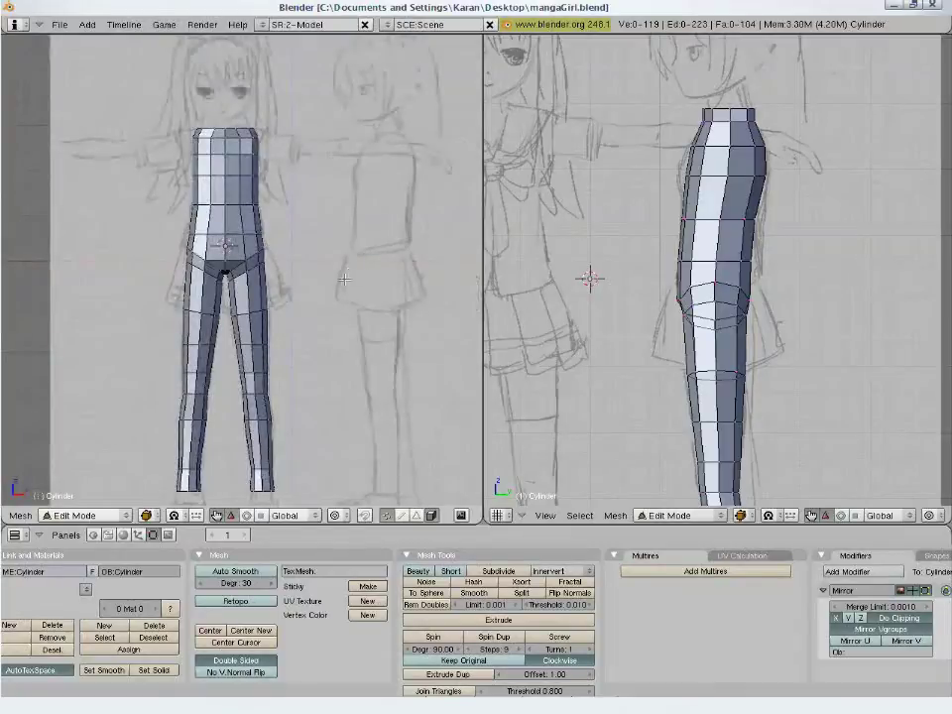
mouse_move(330, 314)
shift+middle_down()
mouse_move(323, 272)
mouse_move(268, 289)
mouse_move(223, 410)
mouse_move(249, 359)
mouse_move(274, 362)
mouse_move(307, 347)
mouse_move(312, 195)
shift+middle_up()
scroll(221, 372, up, 3)
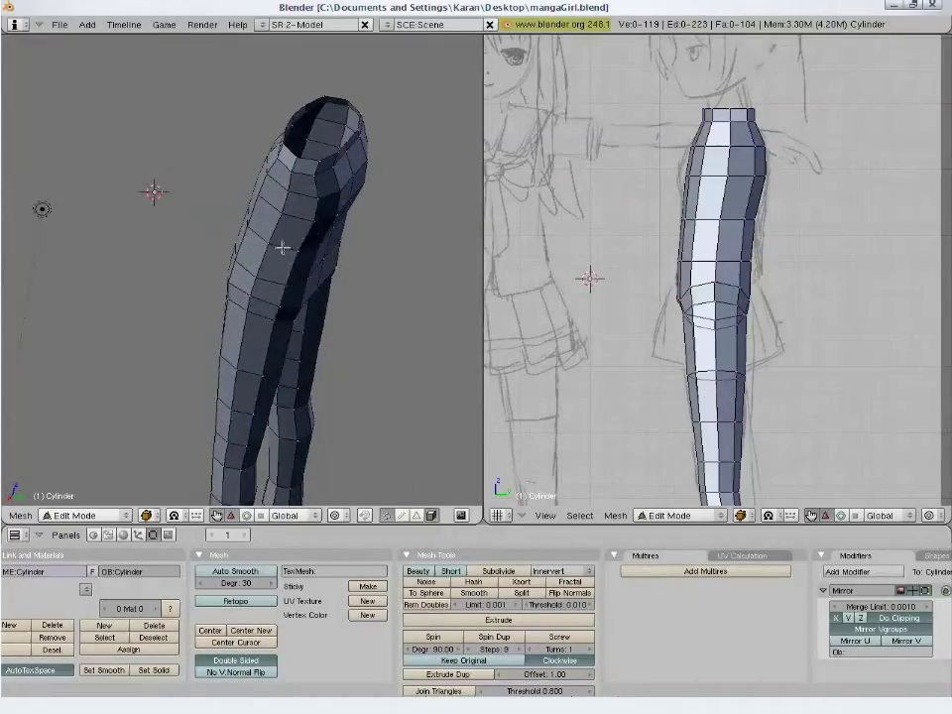
middle_drag(340, 322, 288, 298)
alt+right_click(241, 346)
scroll(274, 364, down, 3)
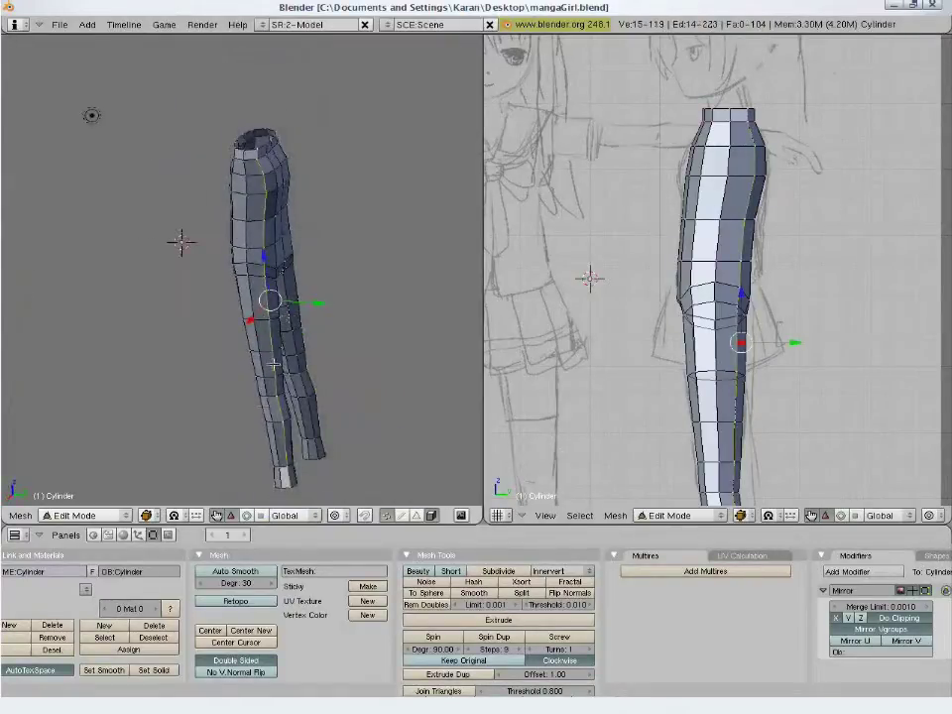
scroll(269, 343, up, 3)
key(g)
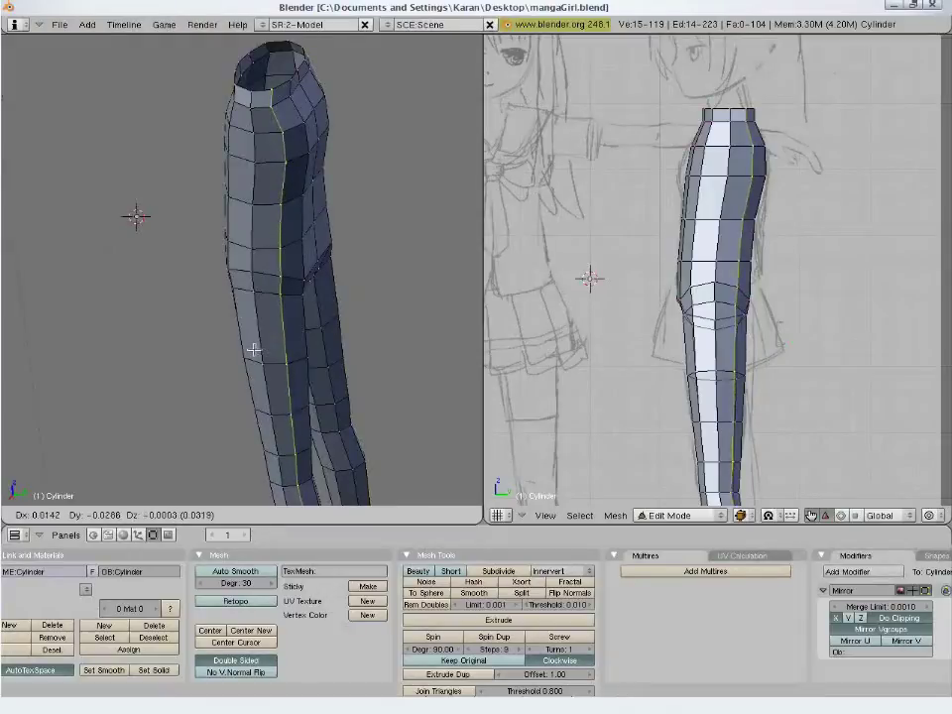
click(253, 349)
key(a)
Select the lengthwise edge loop along the outer front of the body and leg and shift it slightly
mouse_move(331, 362)
middle_down()
mouse_move(274, 462)
mouse_move(202, 399)
mouse_move(209, 425)
mouse_move(221, 414)
mouse_move(207, 402)
mouse_move(218, 383)
mouse_move(183, 391)
mouse_move(139, 367)
mouse_move(106, 381)
mouse_move(139, 436)
mouse_move(324, 347)
middle_up()
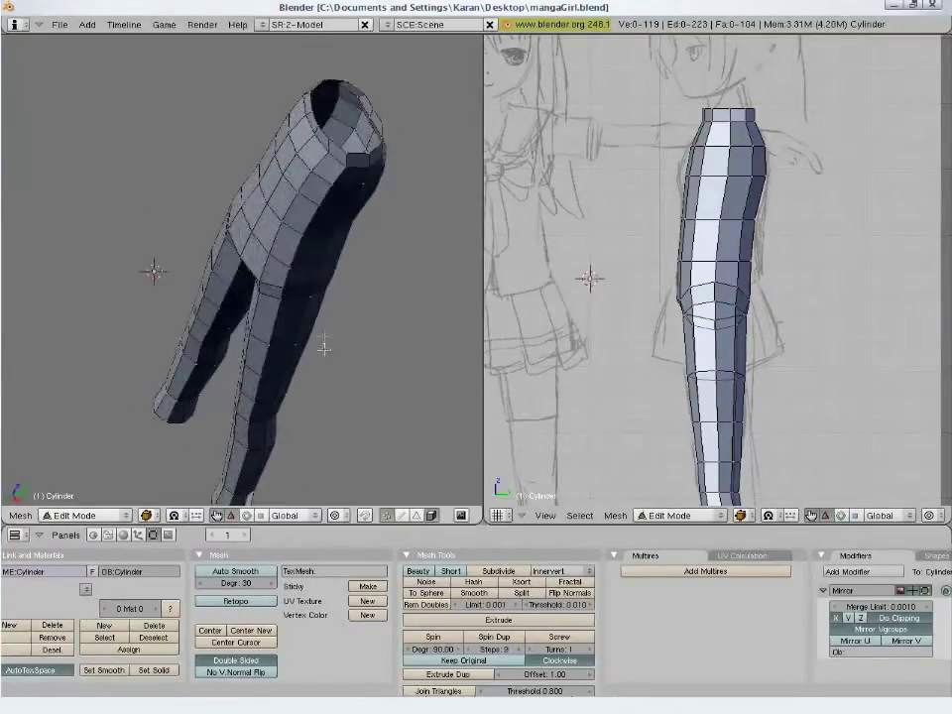
alt+right_click(274, 321)
middle_drag(274, 321, 229, 336)
key(g)
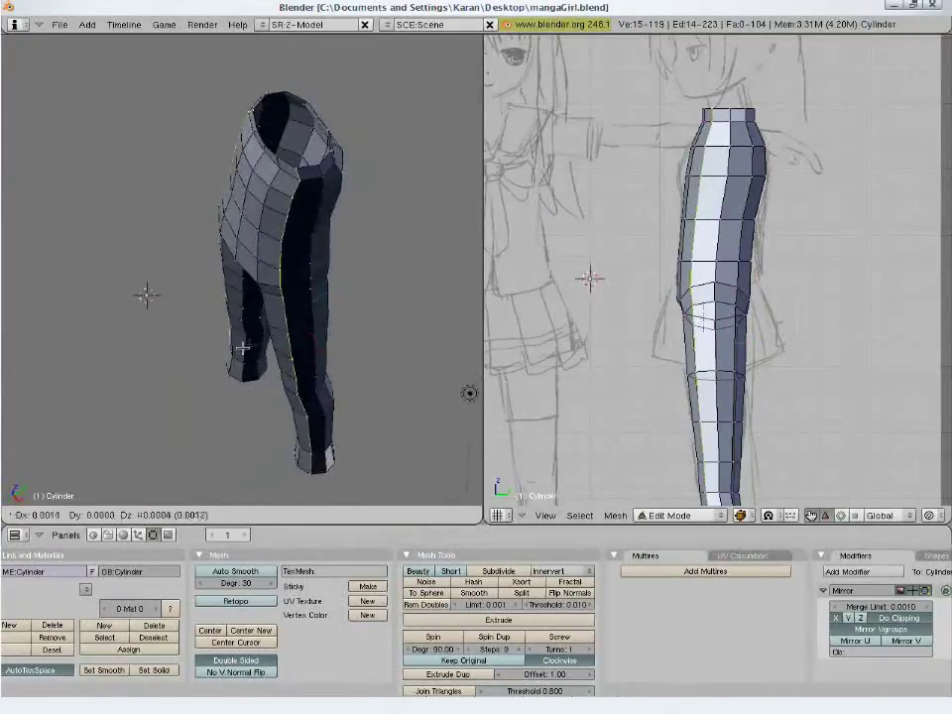
click(270, 340)
key(a)
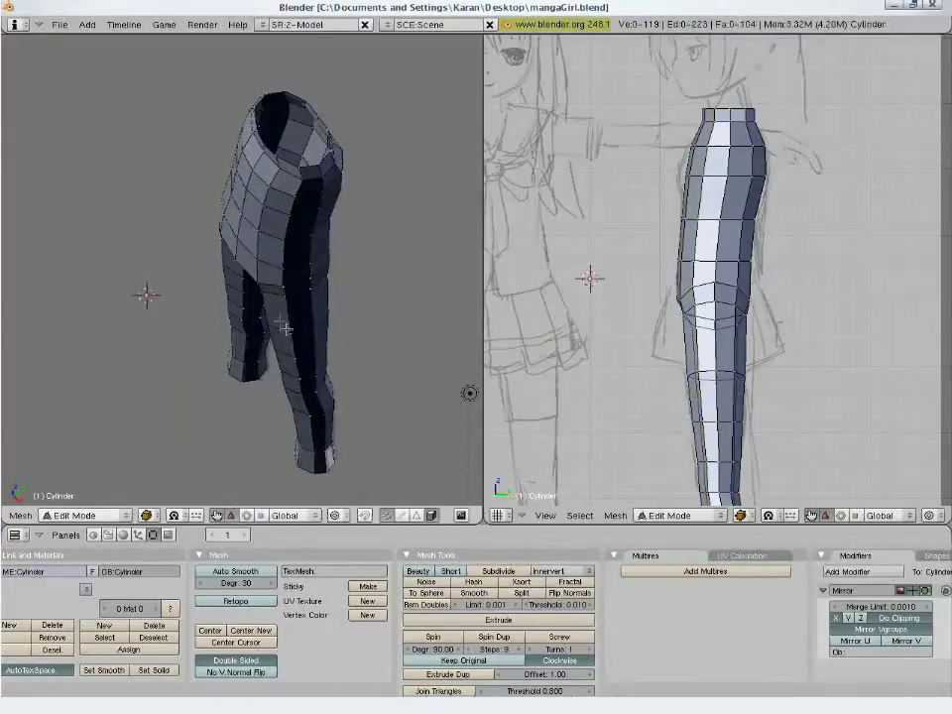
In front view, move the outer front lengthwise edge loop inward by about 0.03 along X
mouse_move(283, 328)
middle_down()
mouse_move(274, 276)
mouse_move(312, 249)
mouse_move(303, 215)
mouse_move(330, 192)
mouse_move(336, 162)
middle_up()
key(KP_1)
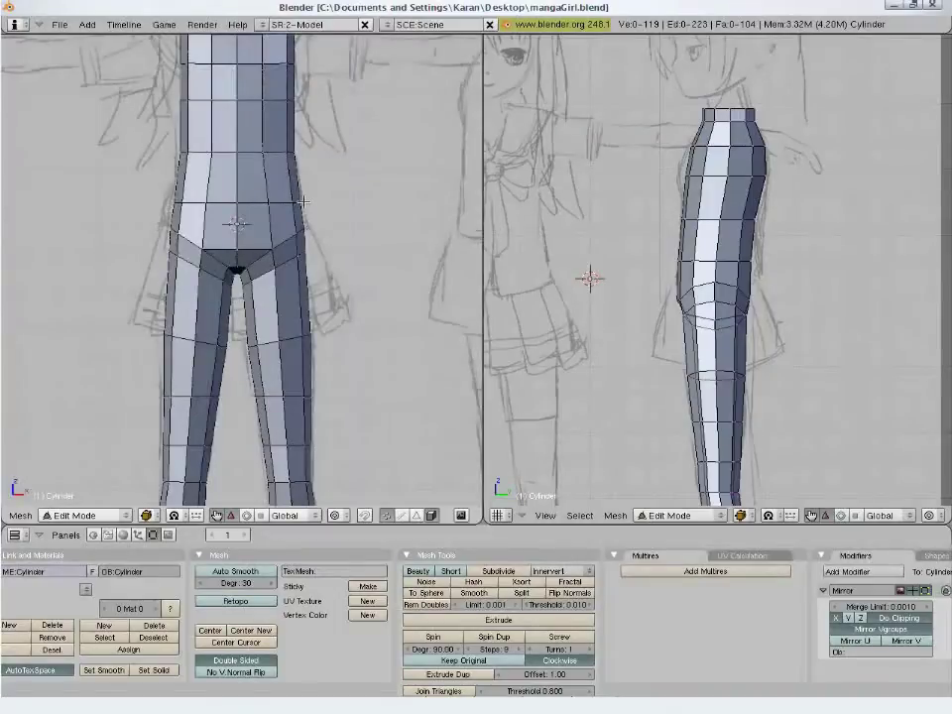
alt+right_click(305, 171)
key(g)
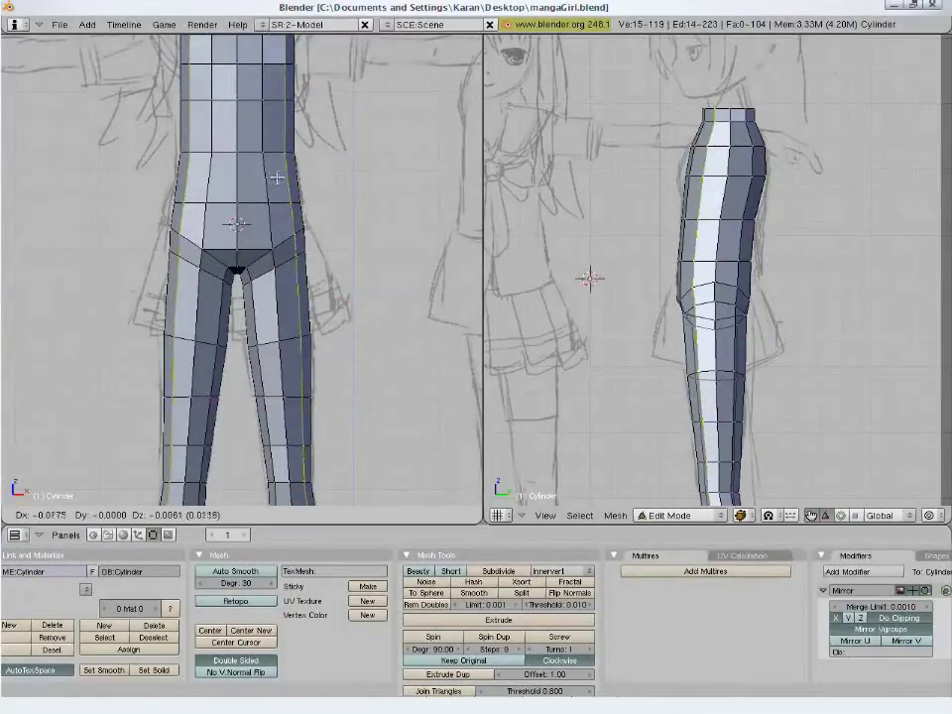
click(277, 176)
key(a)
scroll(340, 255, down, 2)
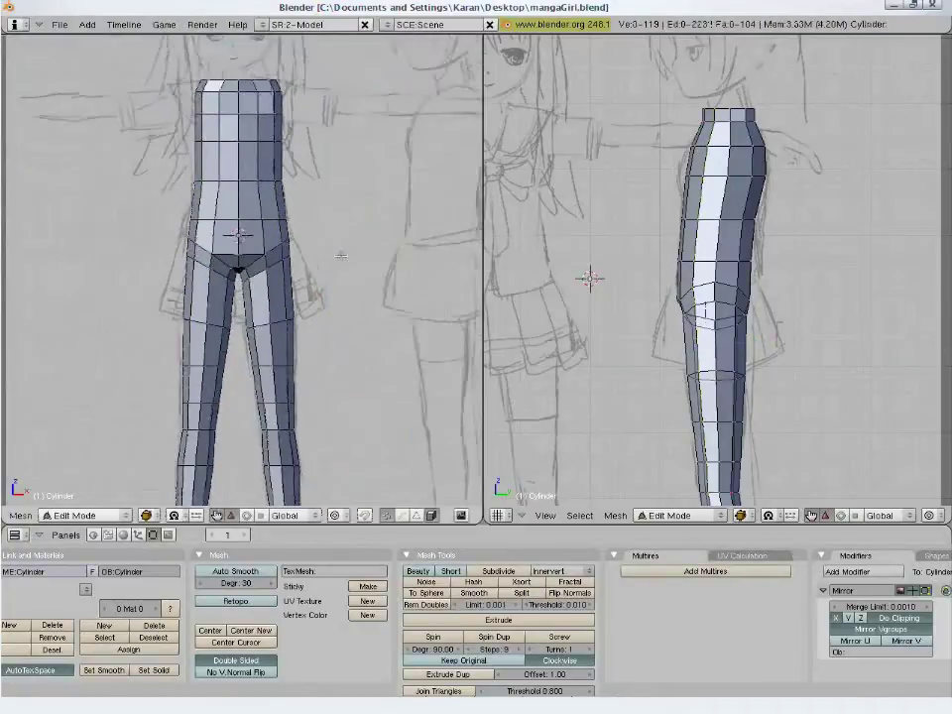
Check the reshaped torso and legs from the front and back, and save the file
middle_drag(340, 254, 202, 307)
middle_drag(325, 315, 220, 327)
key(KP_1)
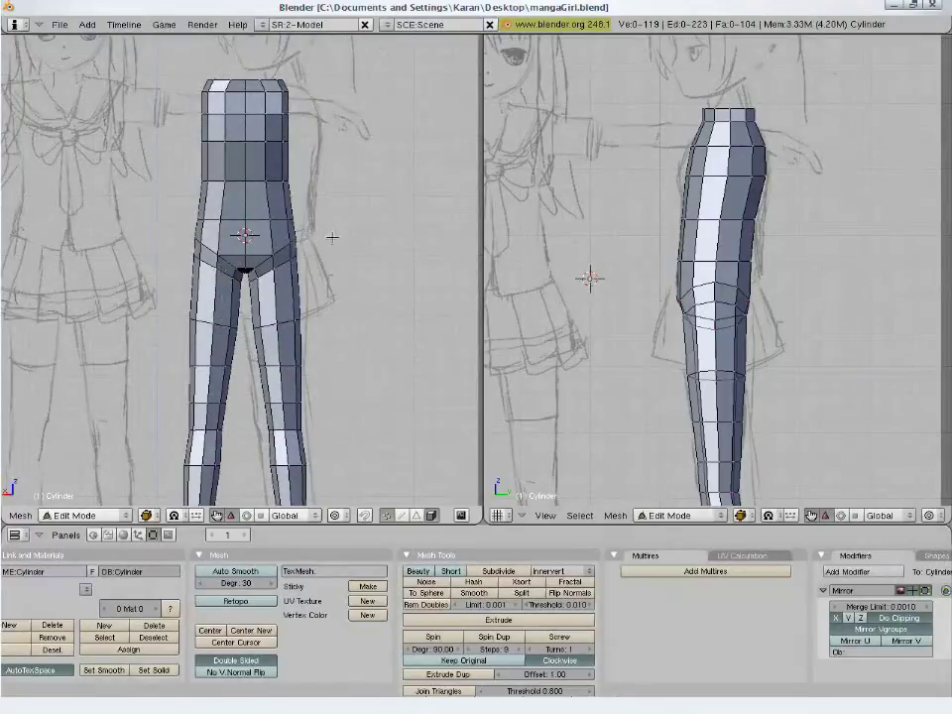
mouse_move(332, 237)
middle_down()
mouse_move(314, 219)
mouse_move(330, 324)
mouse_move(253, 321)
mouse_move(254, 391)
mouse_move(234, 361)
mouse_move(213, 221)
middle_up()
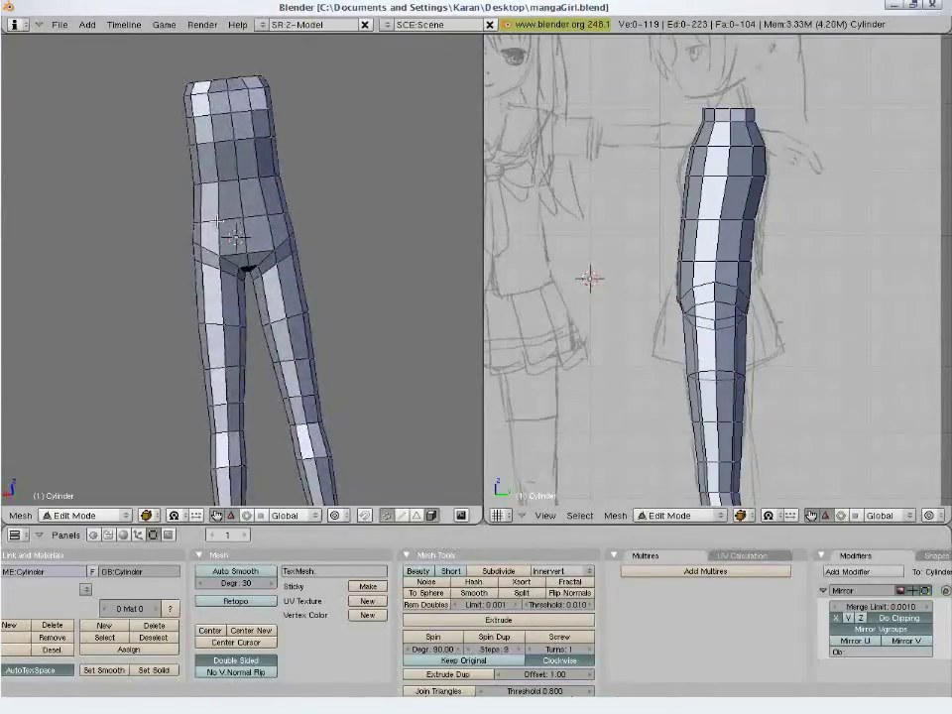
middle_drag(183, 314, 323, 307)
key(ctrl+w)
click(321, 304)
key(KP_1)
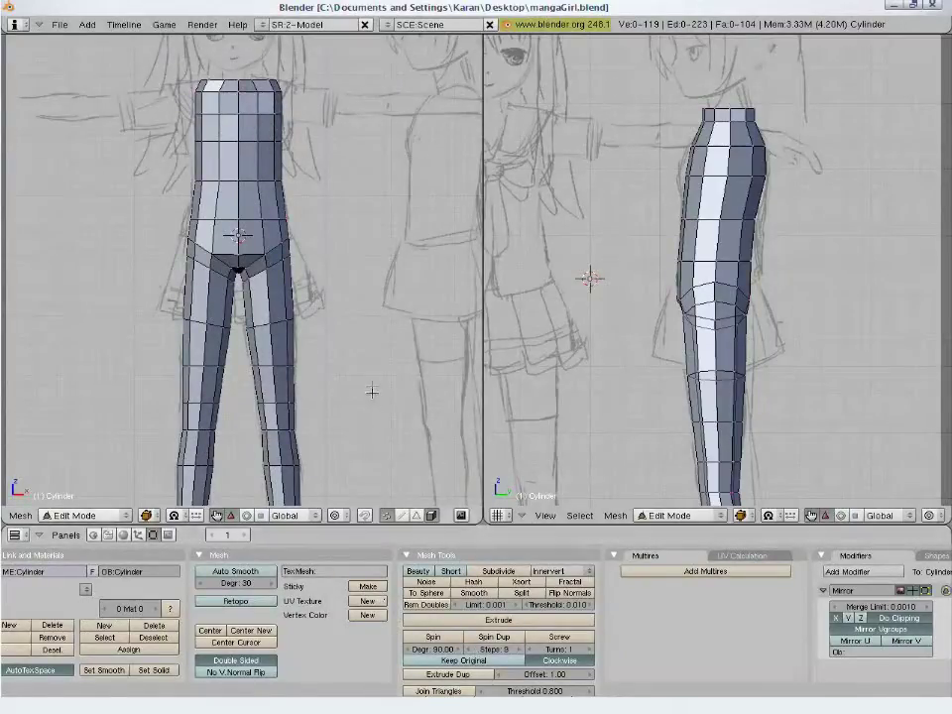
Delete the extra edge loop around the top of the thighs just below the hip crease and save the file
scroll(372, 387, down, 2)
mouse_move(325, 347)
shift+middle_down()
mouse_move(329, 380)
mouse_move(327, 314)
mouse_move(329, 345)
shift+middle_up()
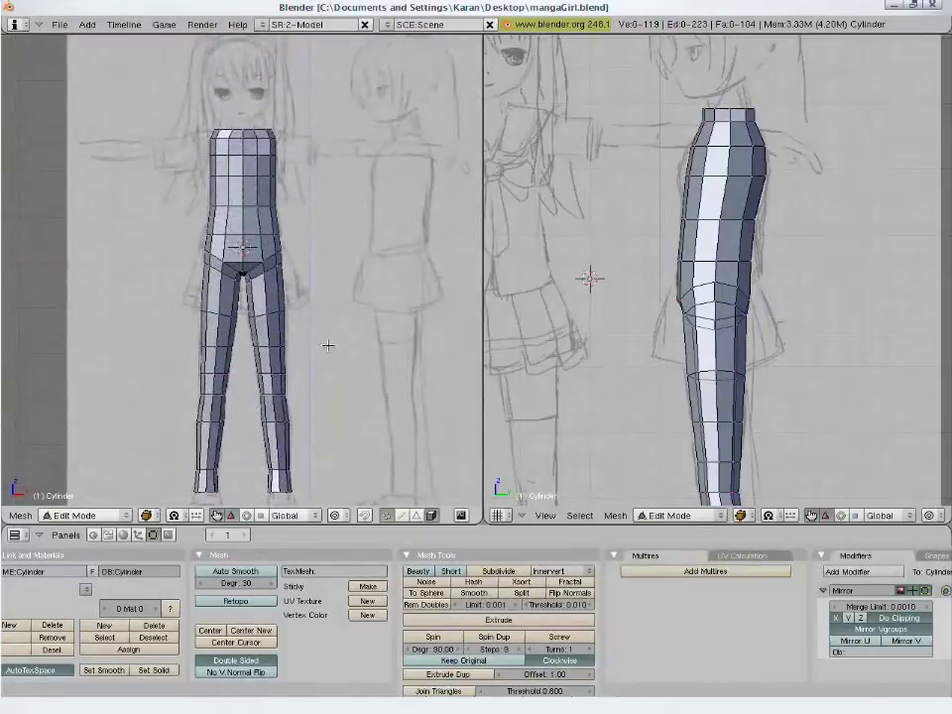
scroll(328, 345, up, 2)
alt+right_click(290, 282)
key(x)
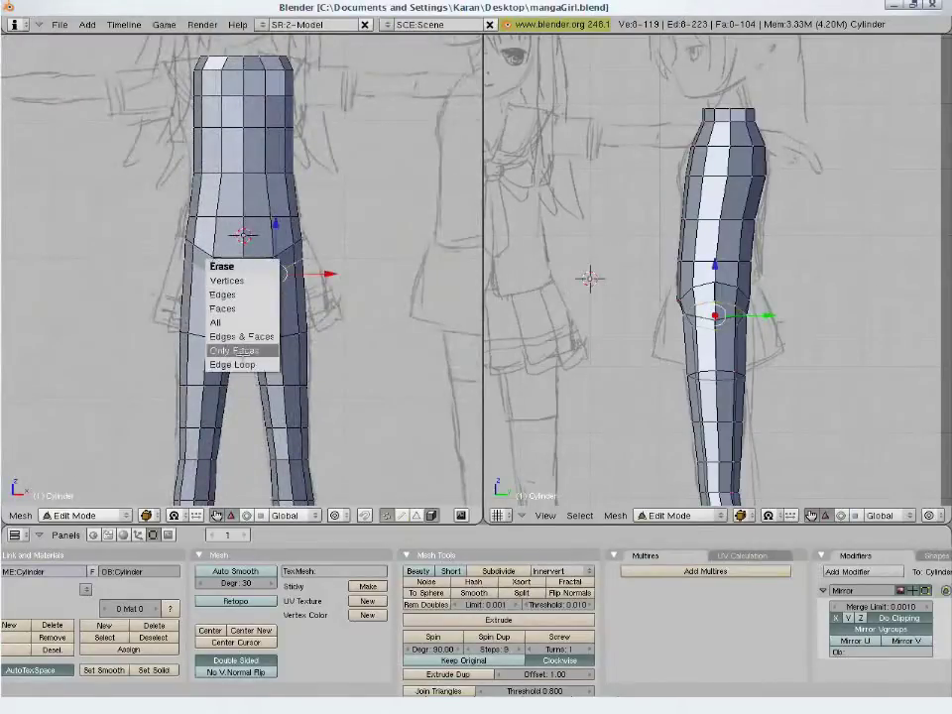
click(232, 365)
key(a)
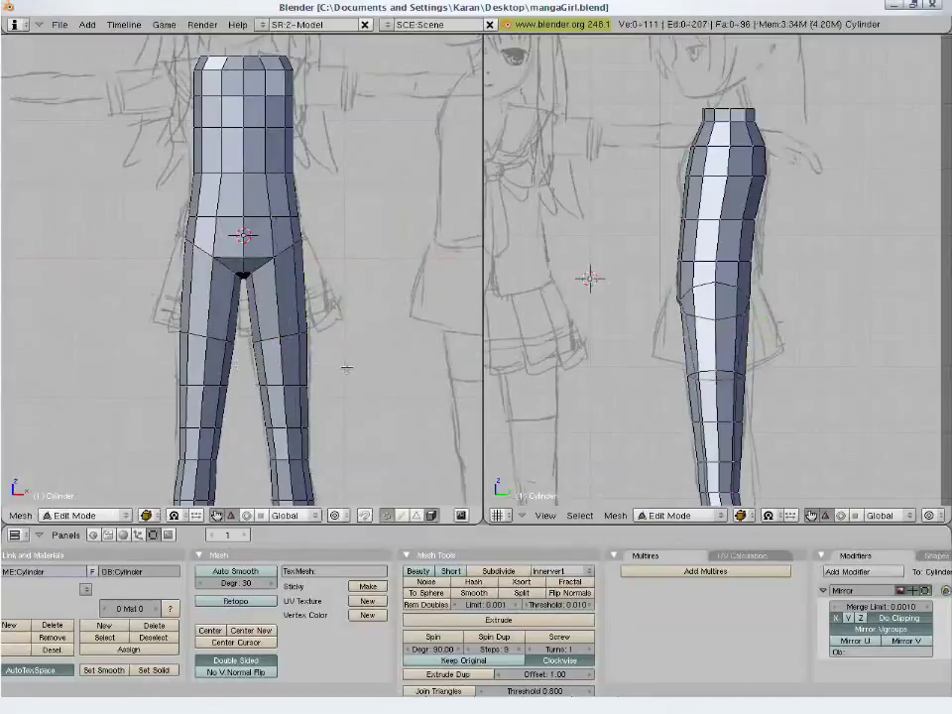
key(ctrl+w)
click(346, 367)
Raise the front vertex at the inner thigh crease slightly and adjust the crease vertex near the outer hip to even out the leg line
scroll(315, 345, up, 2)
key(a)
key(a)
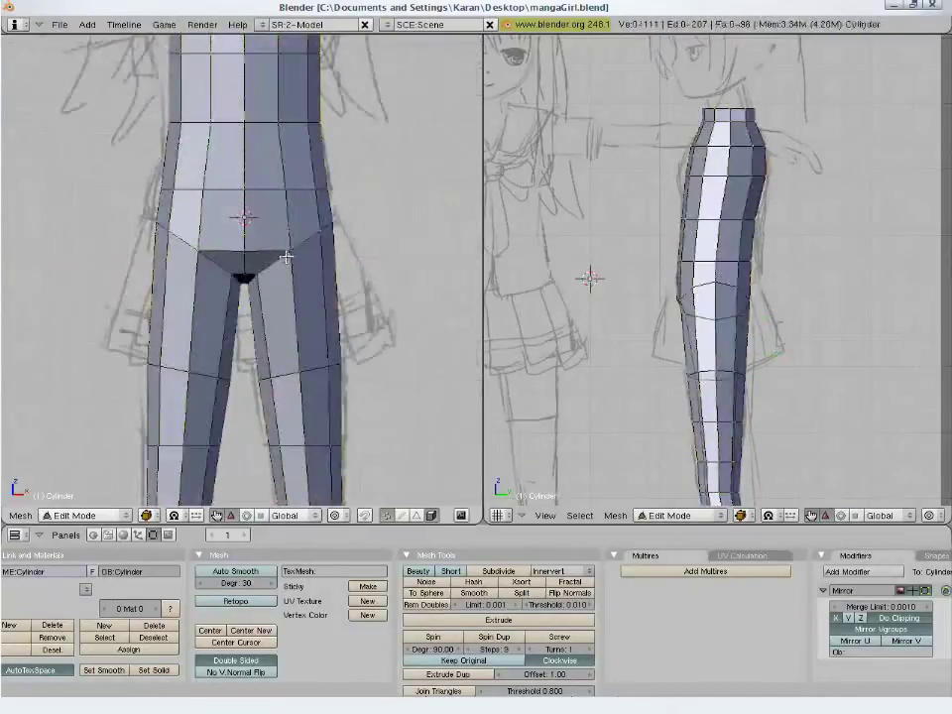
right_click(285, 255)
key(g)
click(250, 229)
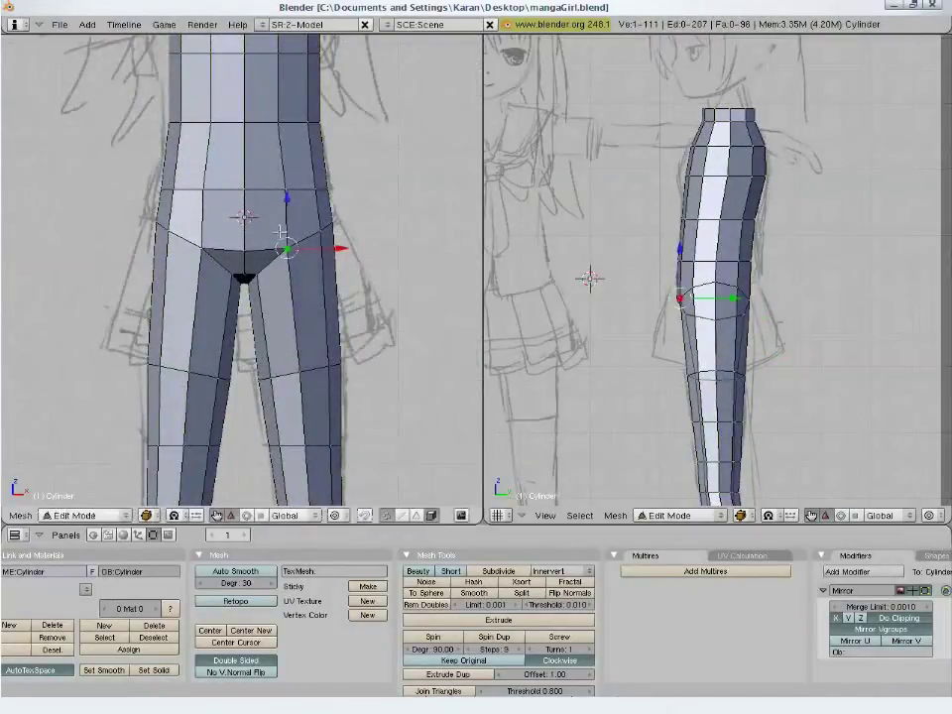
key(a)
right_click(320, 230)
key(g)
click(310, 216)
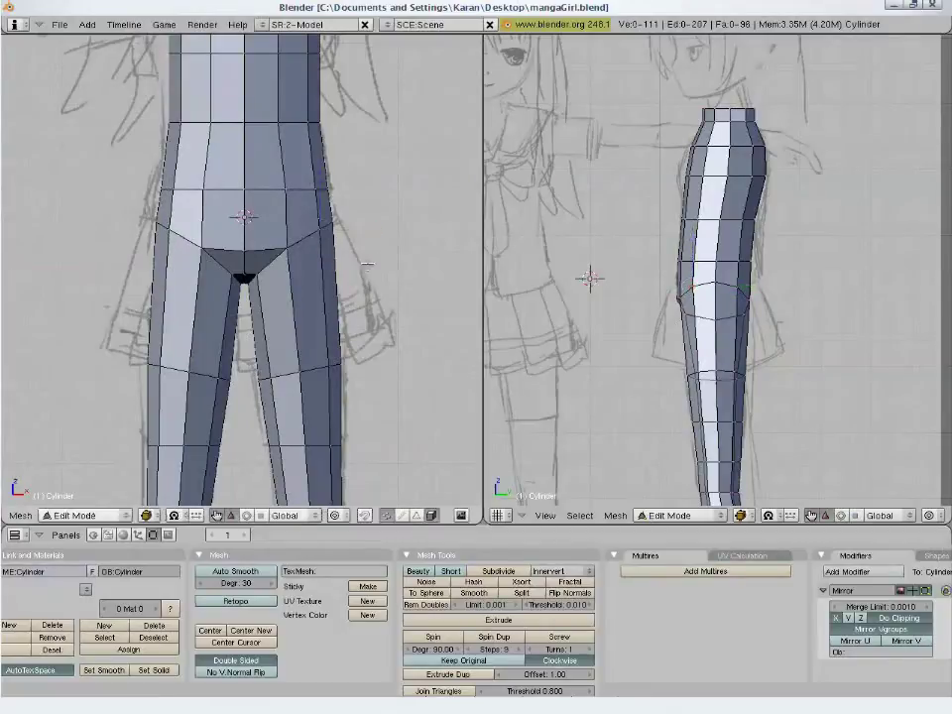
key(Tab)
key(Tab)
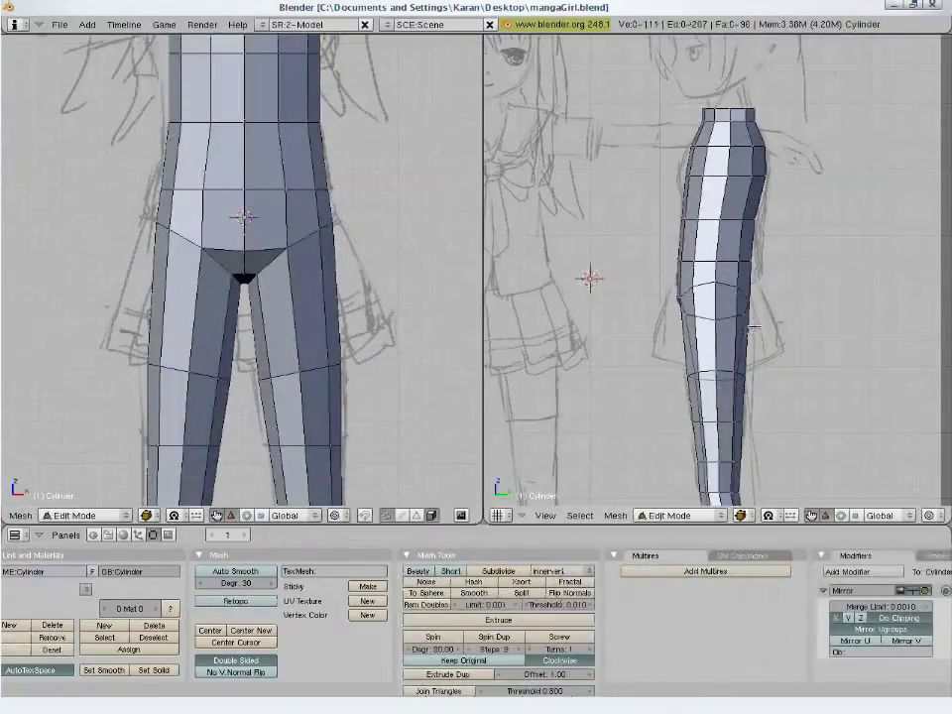
Try adding a loop cut around the hips just above the leg crease, and undo it
mouse_move(754, 327)
middle_down()
mouse_move(655, 327)
mouse_move(712, 298)
mouse_move(678, 231)
mouse_move(746, 376)
middle_up()
key(Tab)
key(Tab)
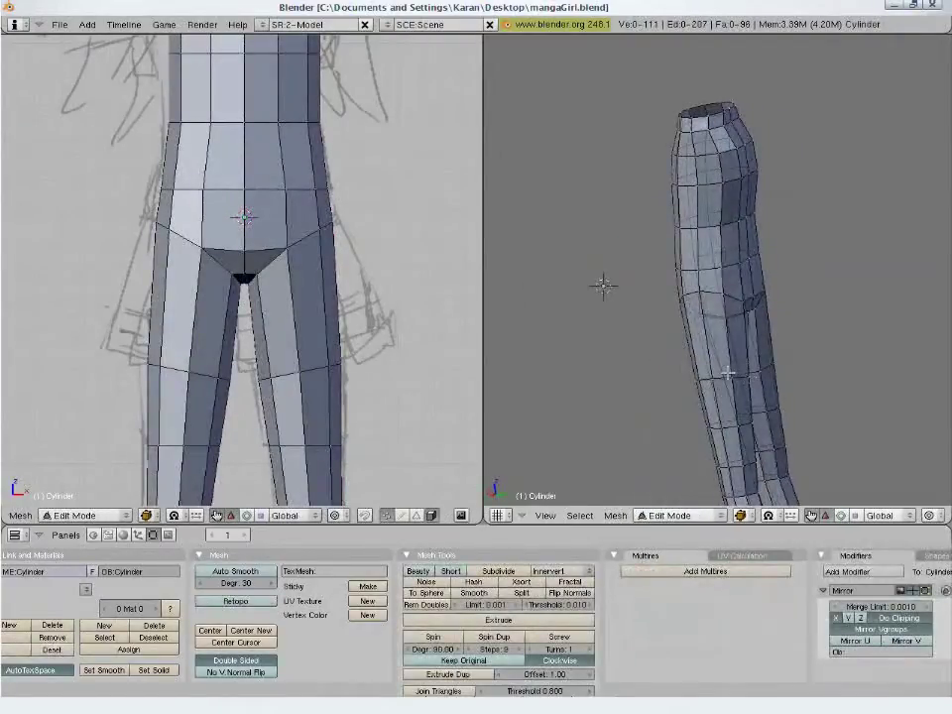
key(ctrl+r)
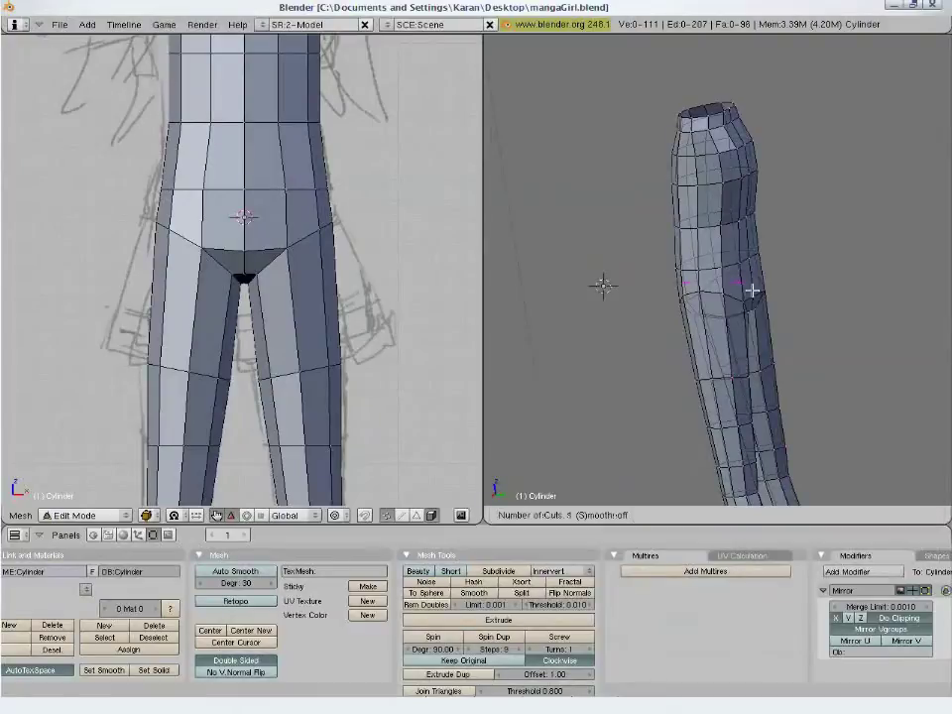
click(753, 290)
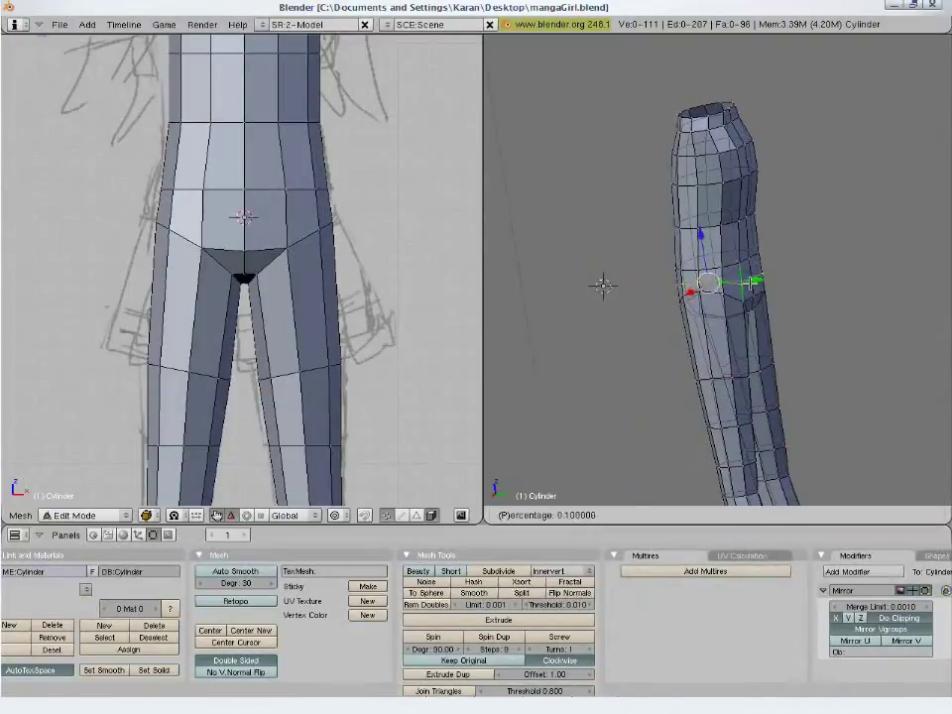
click(753, 283)
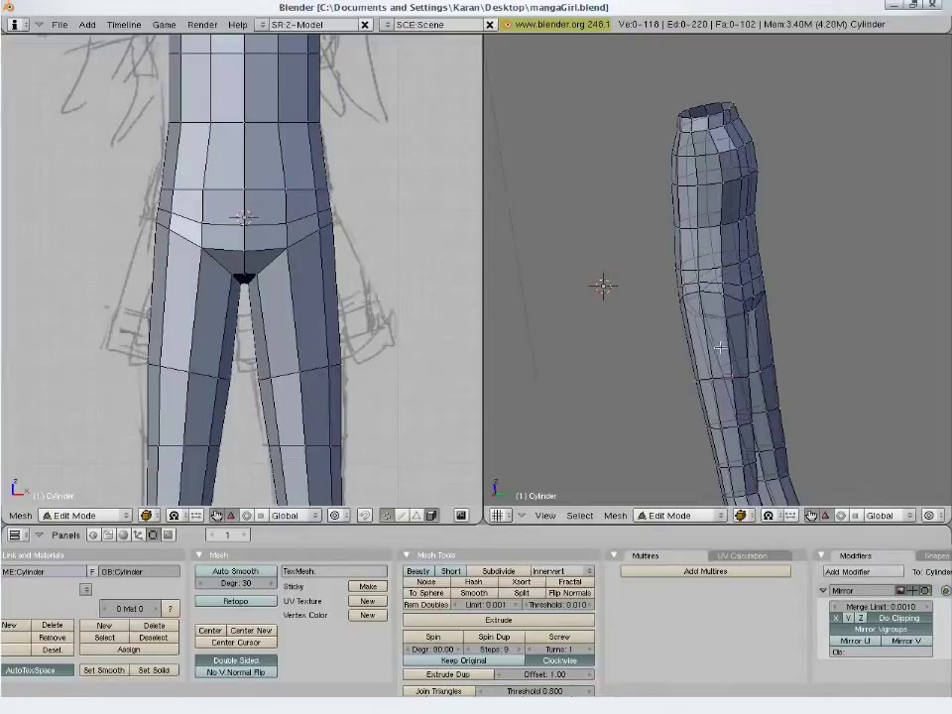
middle_drag(713, 343, 672, 400)
scroll(736, 308, up, 3)
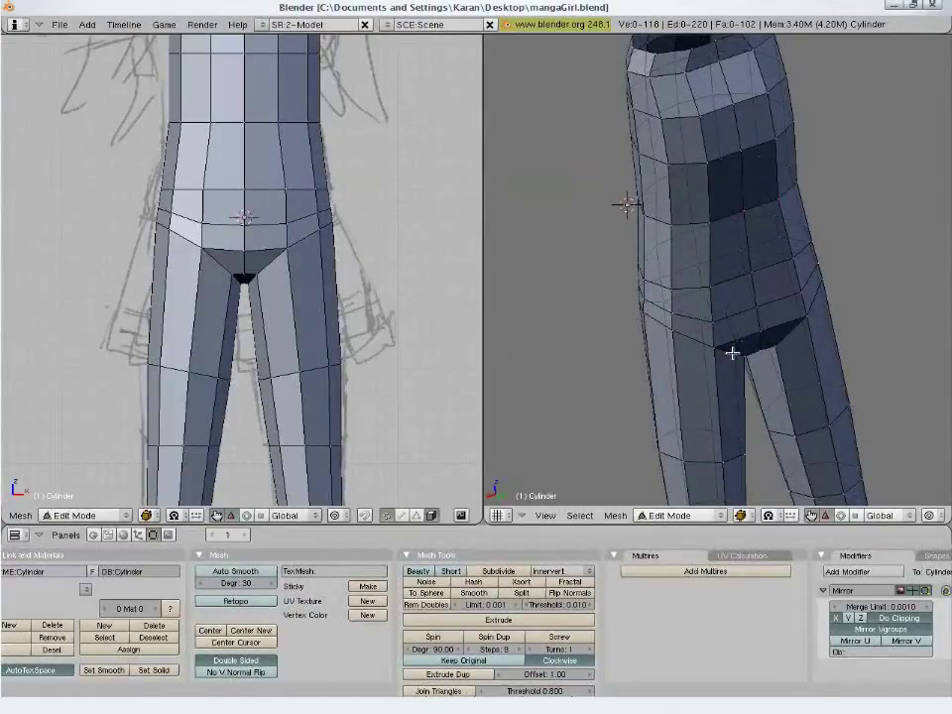
key(ctrl+z)
key(ctrl+z)
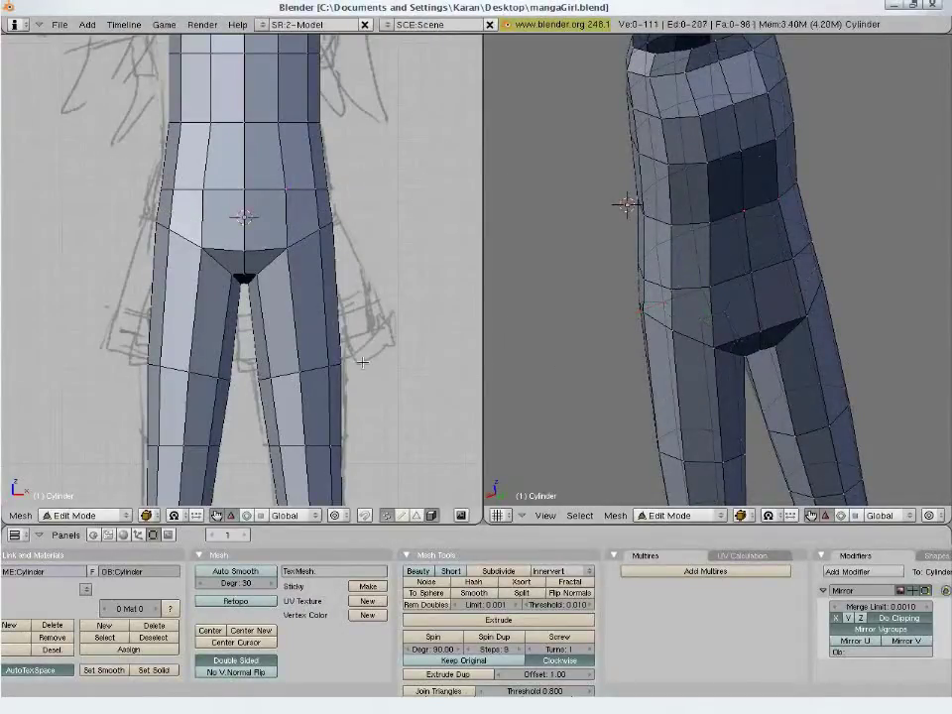
Save the model over the existing file and leave all vertices deselected
key(ctrl+w)
click(362, 362)
key(KP_3)
scroll(276, 309, down, 5)
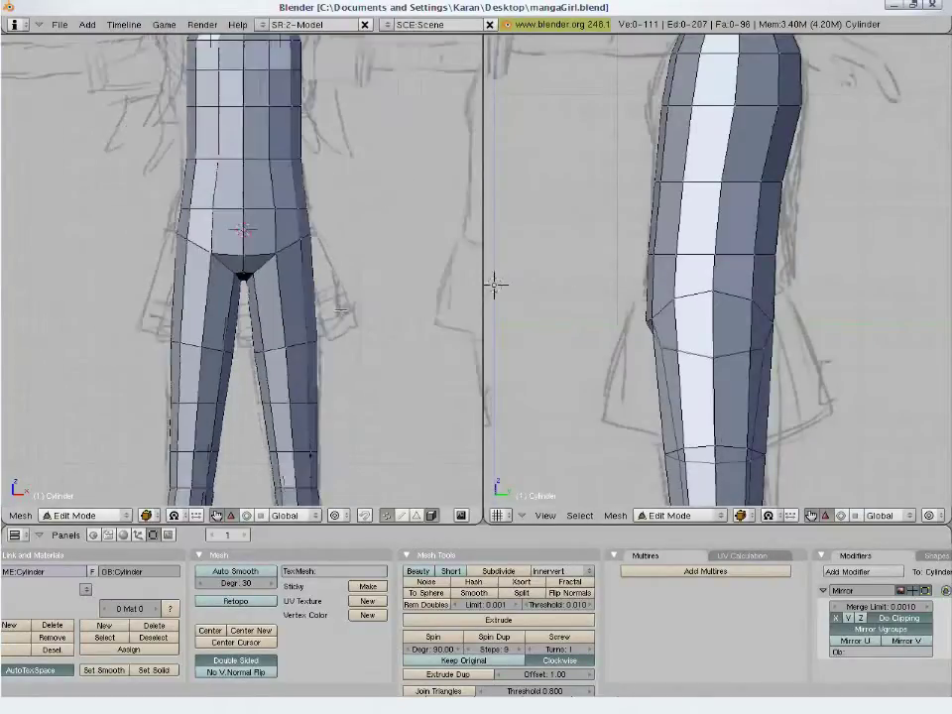
key(a)
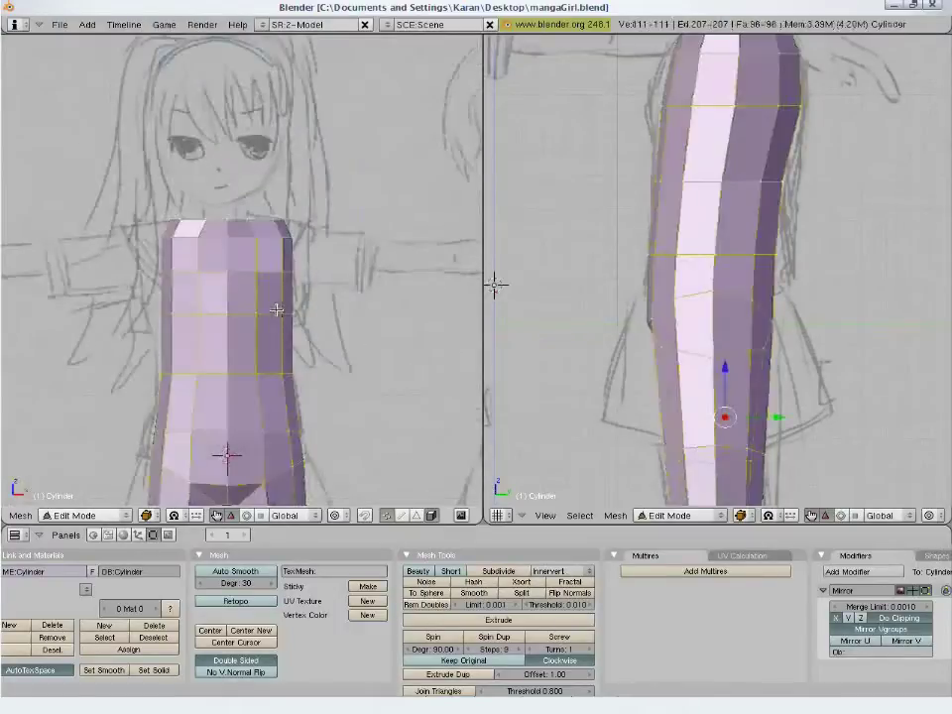
key(a)
Add an uncapped 8-vertex cylinder to the mesh at the cursor on the sketched arm, keeping radius 1.00 and depth 2.00
scroll(307, 291, down, 2)
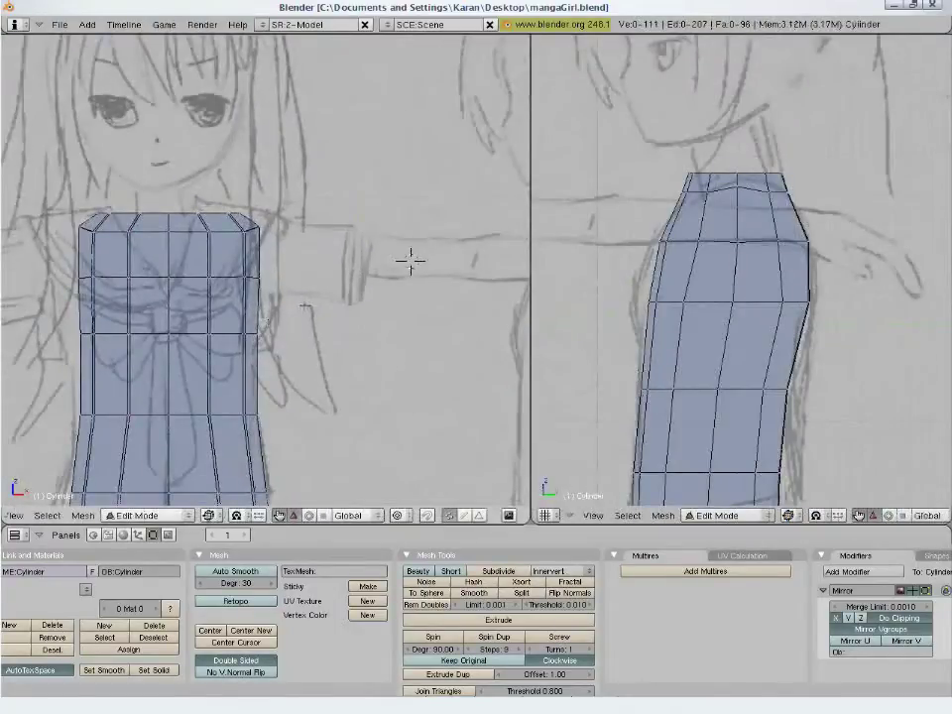
mouse_move(304, 308)
shift+middle_down()
mouse_move(336, 315)
mouse_move(343, 287)
shift+middle_up()
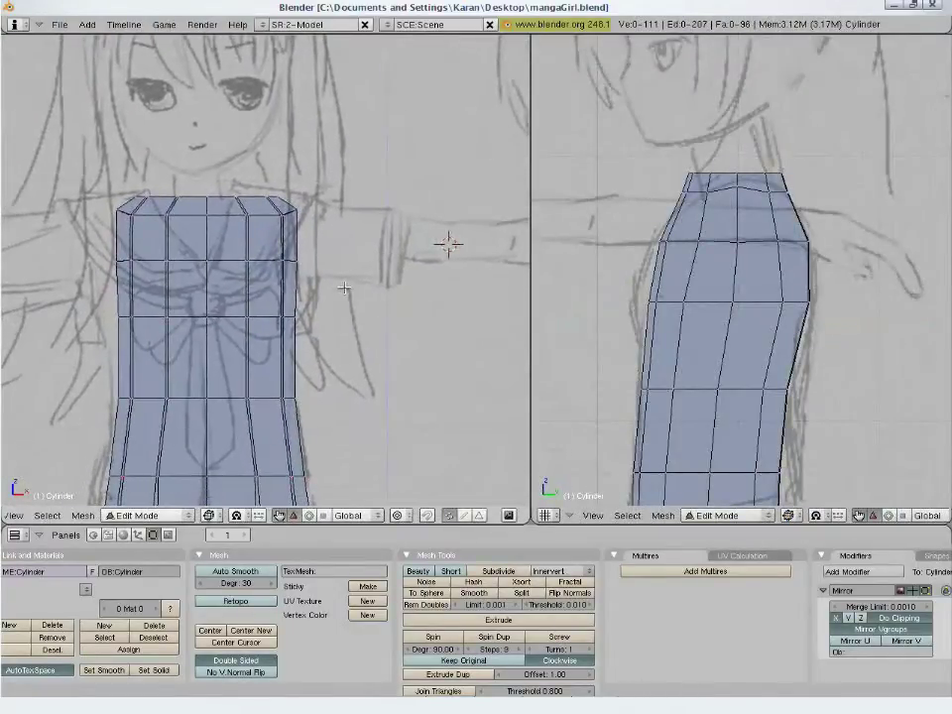
scroll(366, 255, down, 4)
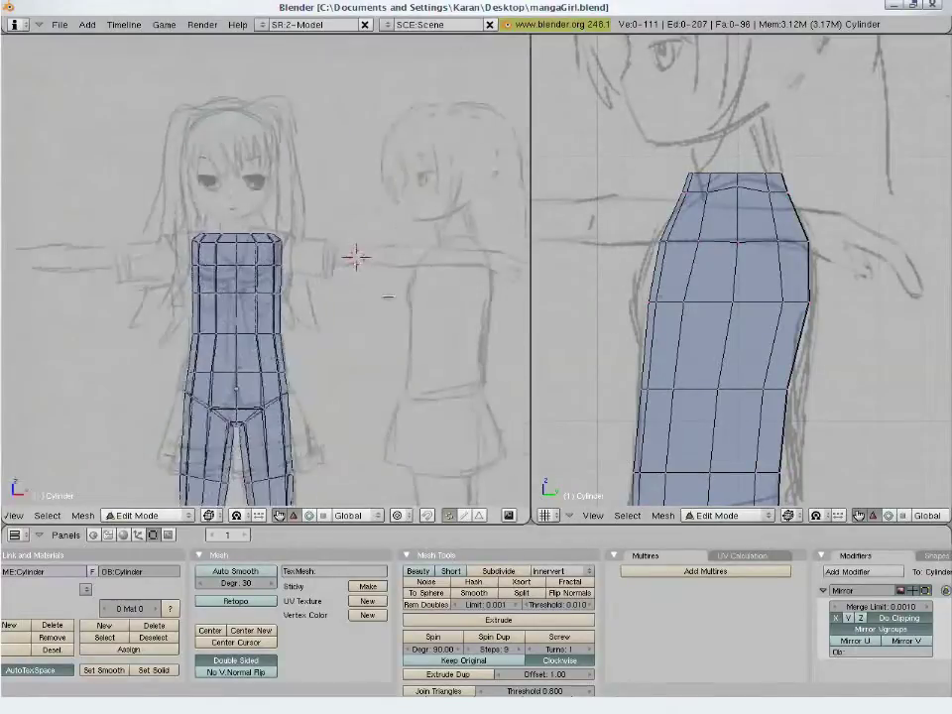
scroll(416, 248, up, 5)
scroll(345, 243, down, 1)
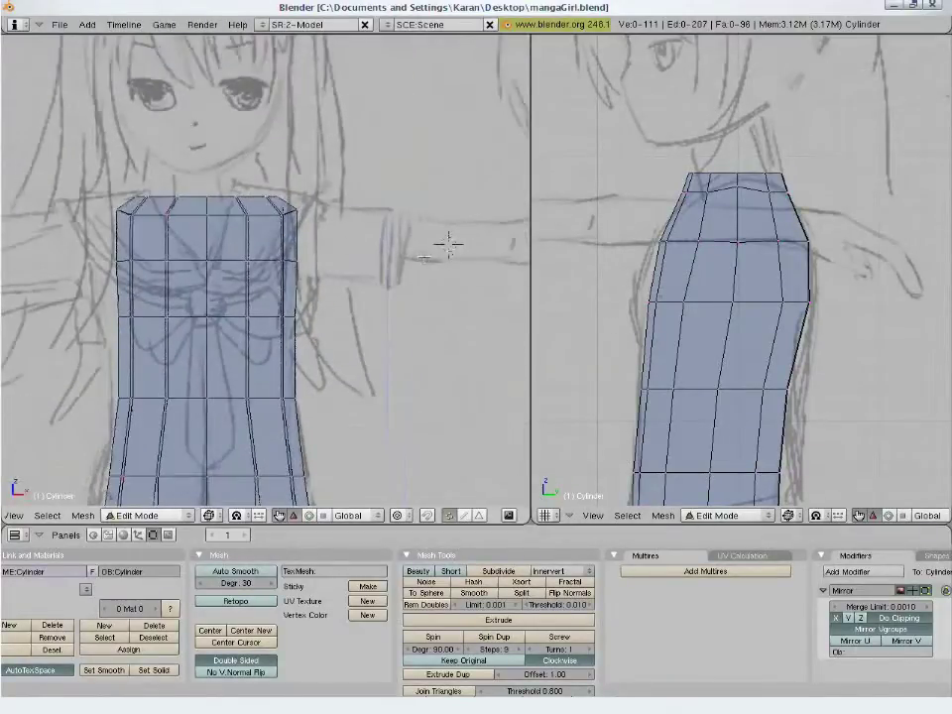
shift+middle_drag(428, 253, 380, 257)
key(space)
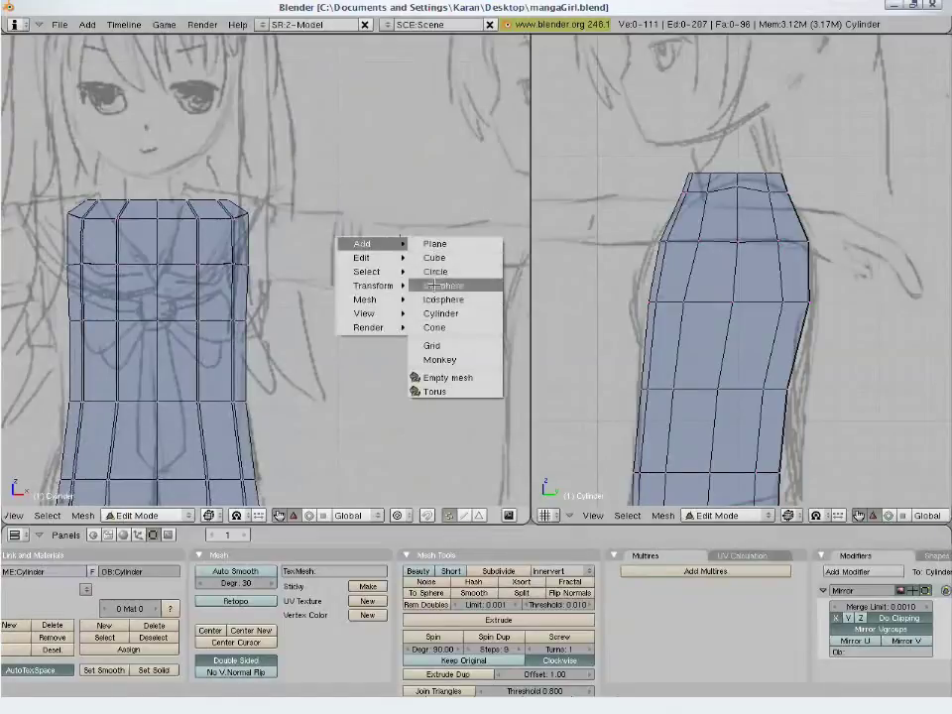
click(433, 313)
click(437, 300)
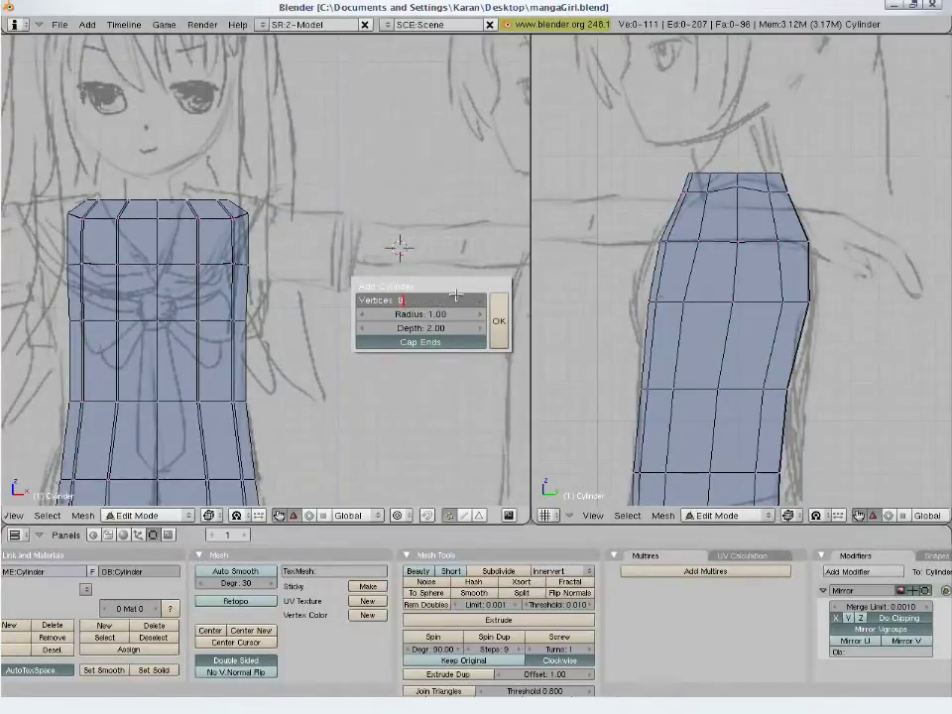
text(8)
key(Return)
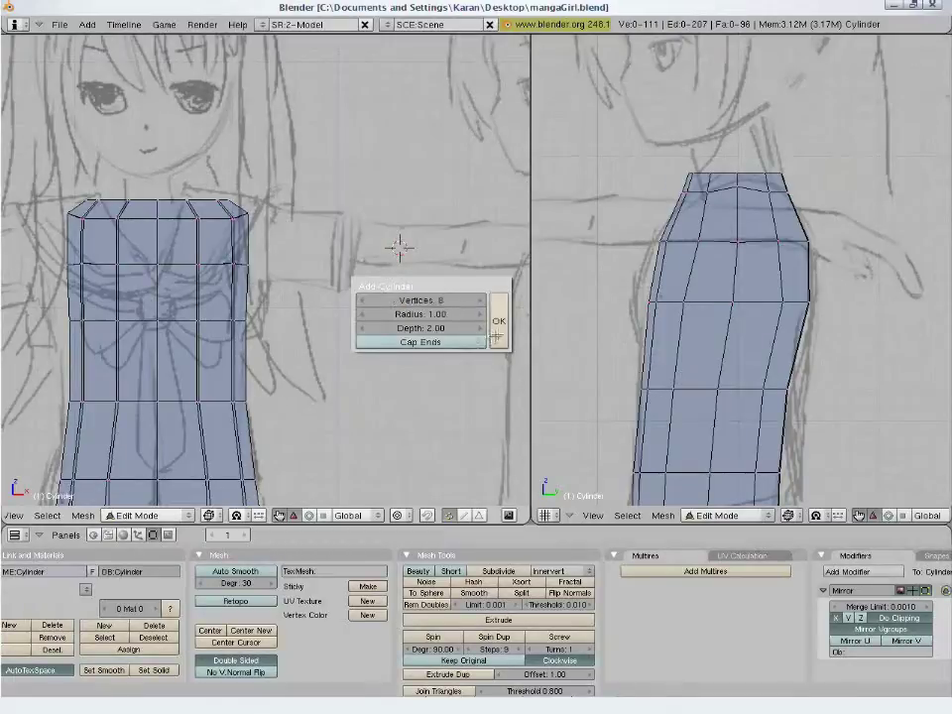
click(497, 332)
scroll(419, 295, down, 2)
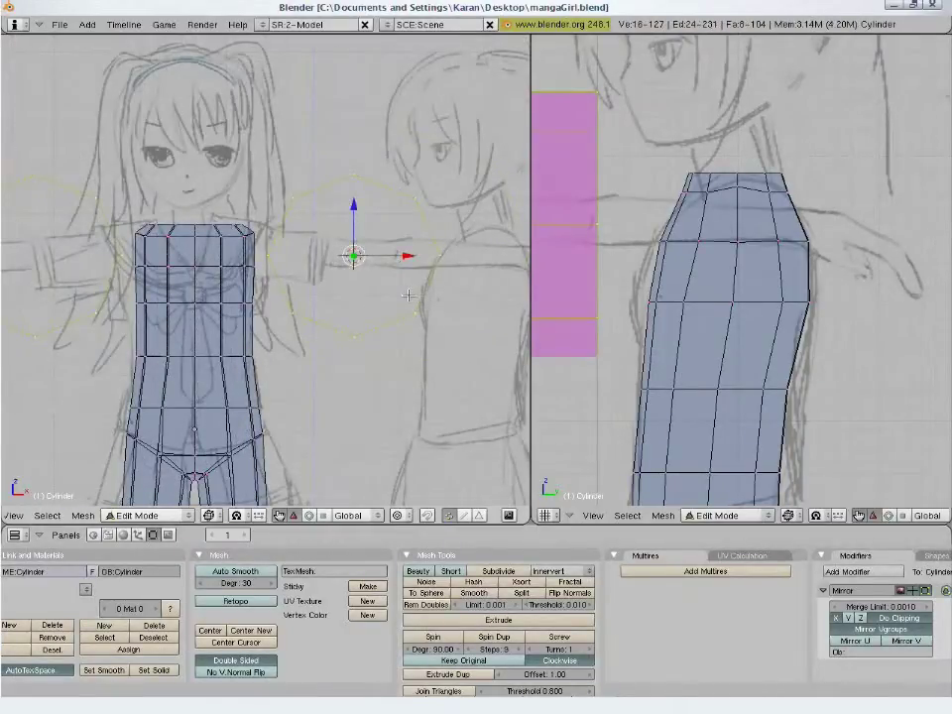
Rotate the new cylinder in top view so its axis runs along the arm, and scale it down to the sketched arm's thickness
key(KP_7)
scroll(420, 295, down, 2)
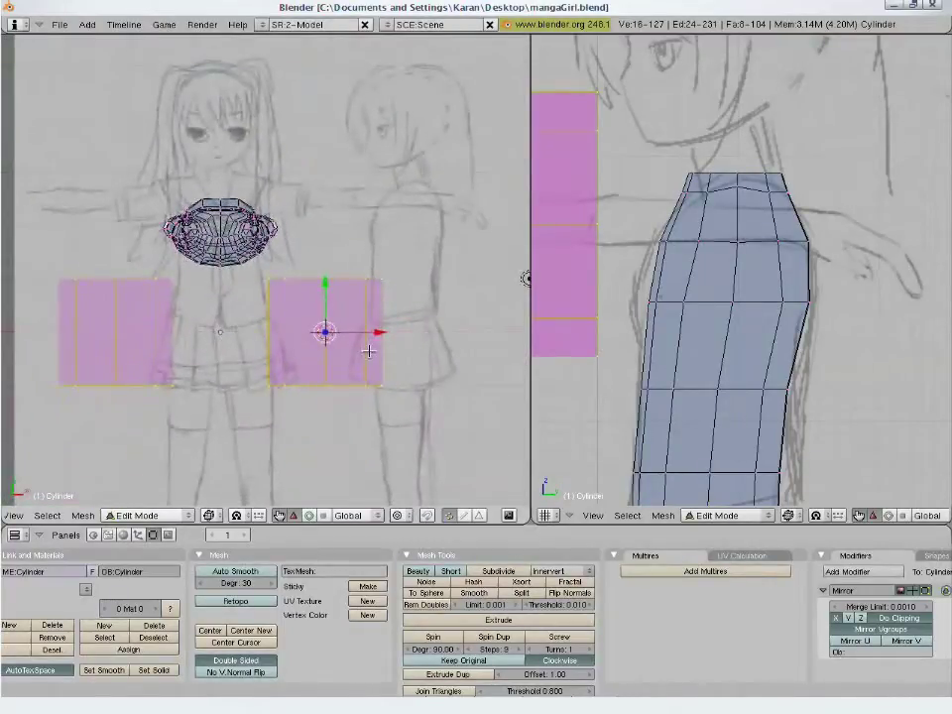
key(r)
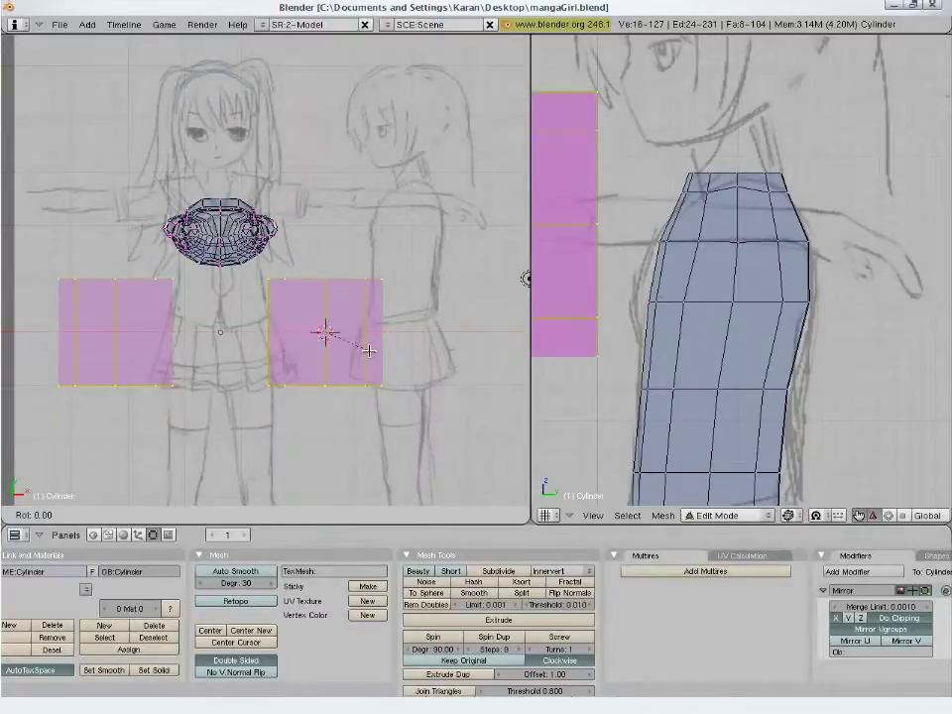
key(Escape)
key(KP_1)
key(s)
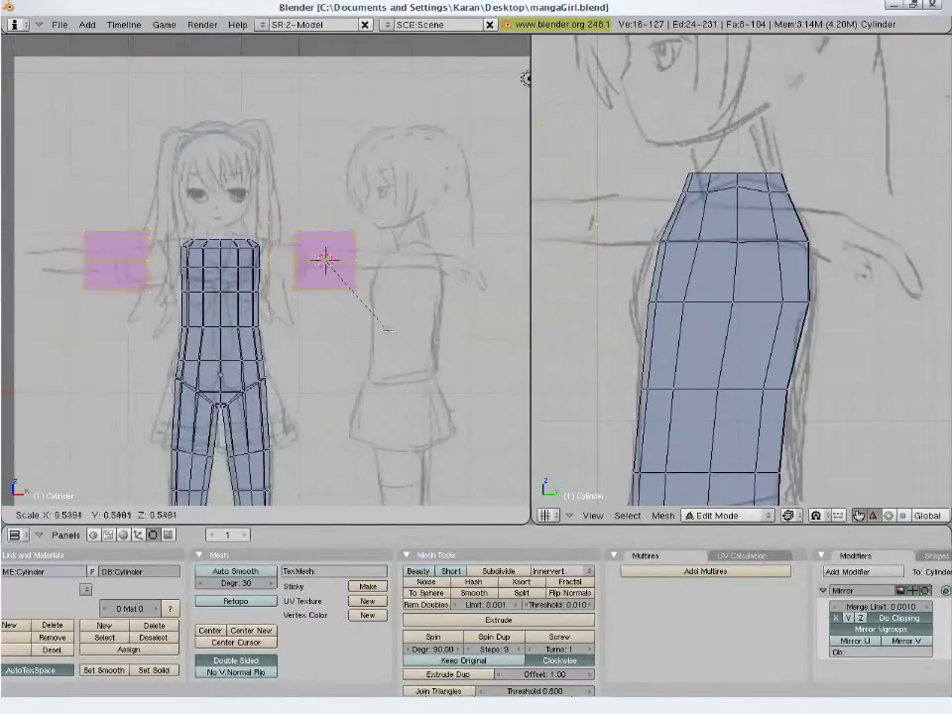
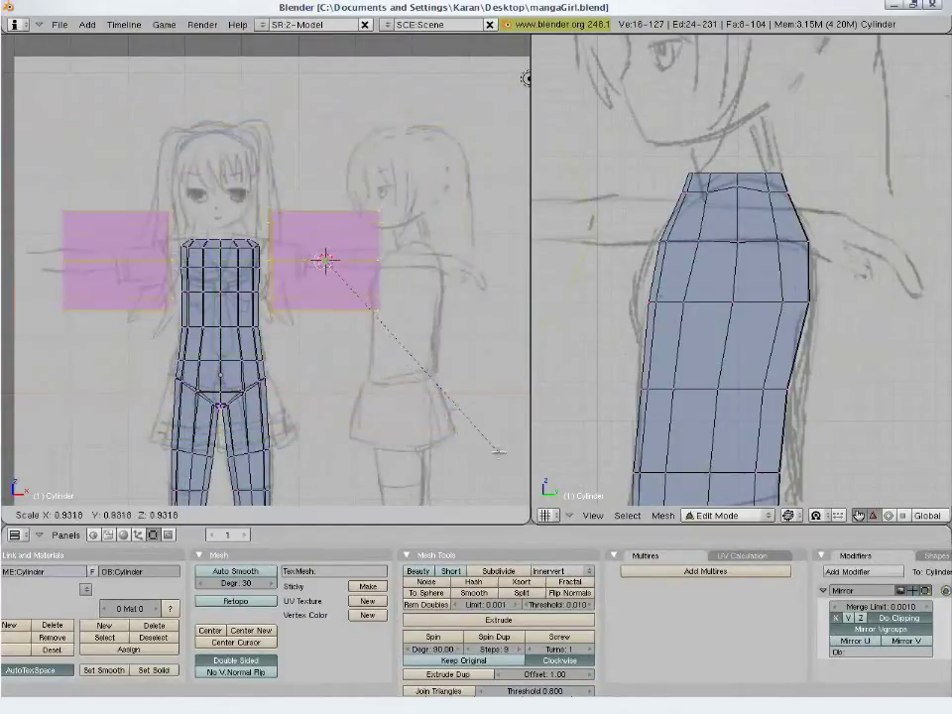
click(357, 290)
scroll(363, 277, up, 2)
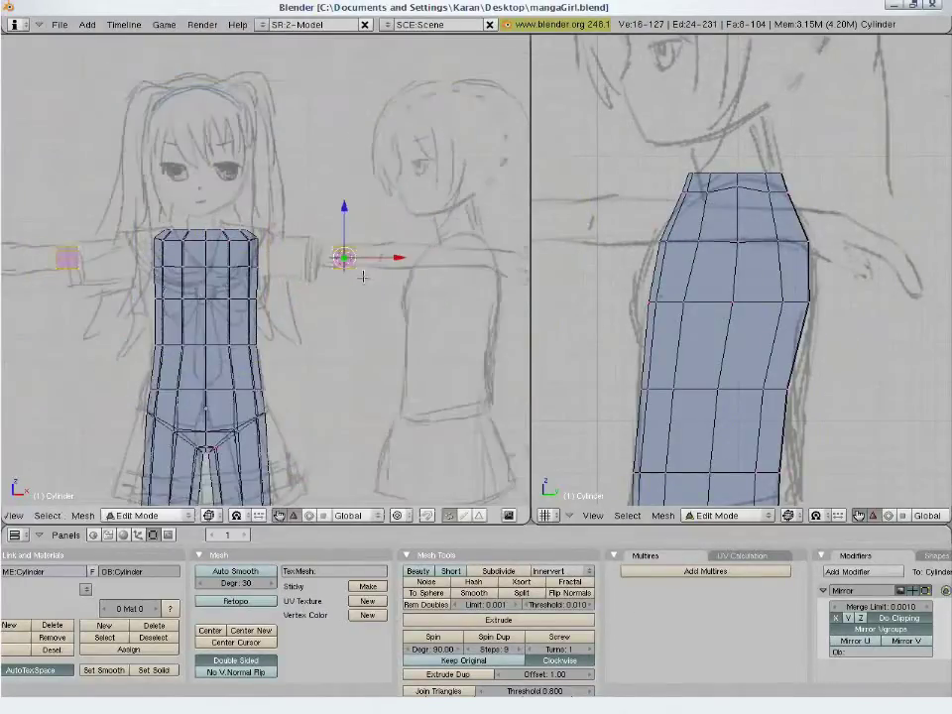
Move the cylinder in front view onto the sketched arm, a short distance outside the sleeve cuff
scroll(363, 277, up, 4)
shift+middle_drag(417, 324, 293, 389)
key(g)
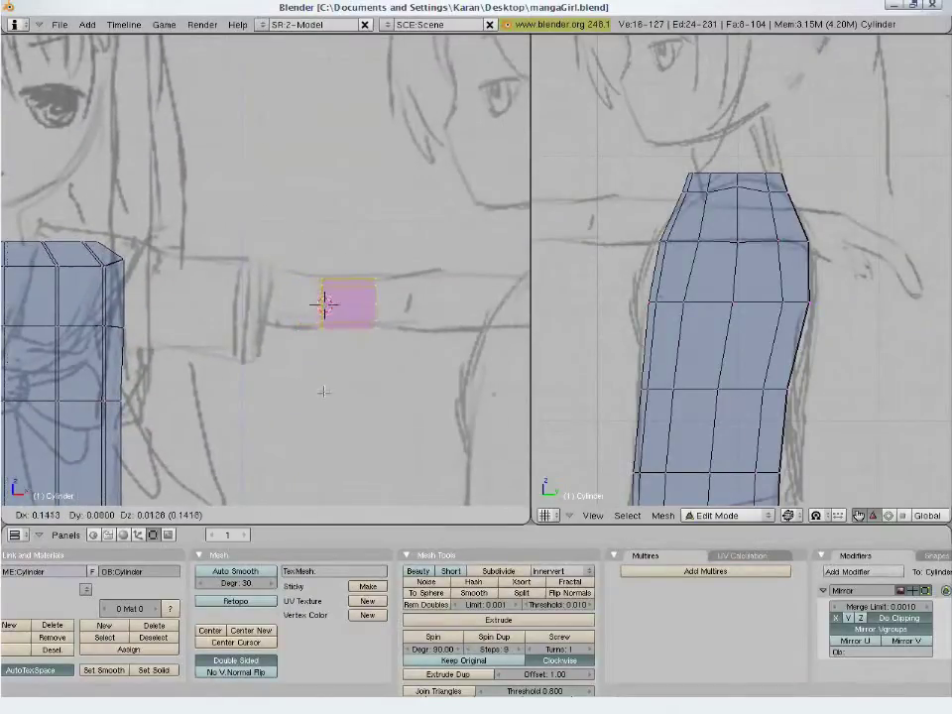
click(330, 386)
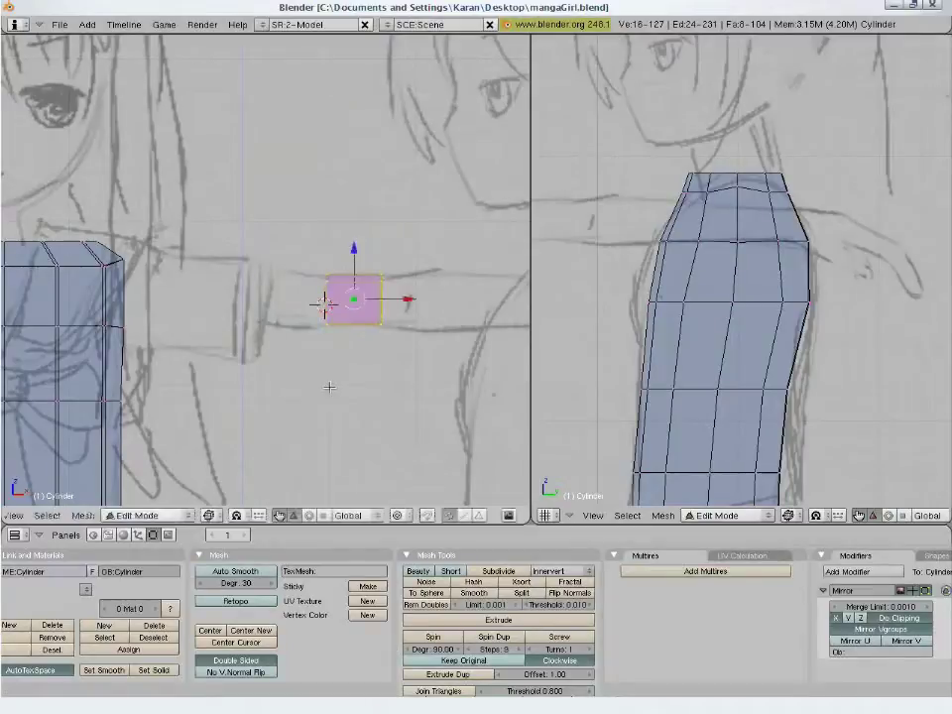
Extrude the edges of the cylinder's outer end along the sketched arm and scale the new loop up to fit the elbow outline
key(a)
key(b)
drag(367, 253, 412, 360)
key(e)
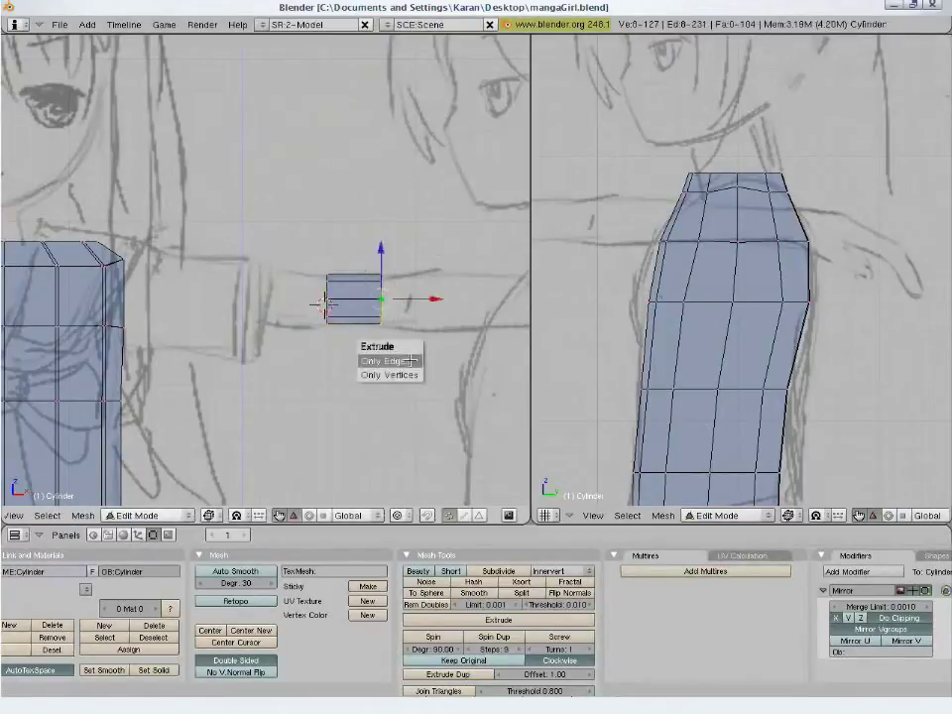
click(409, 363)
click(407, 363)
click(452, 365)
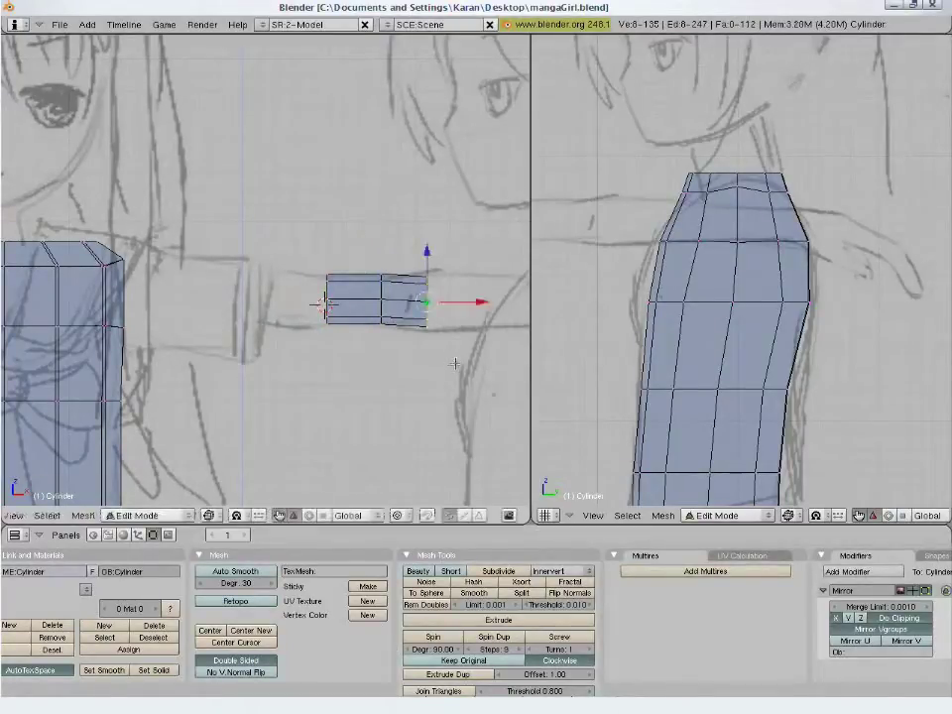
key(s)
click(446, 377)
Extrude the outer edge loop another short section past the elbow along the sketched forearm
shift+middle_drag(441, 376, 324, 377)
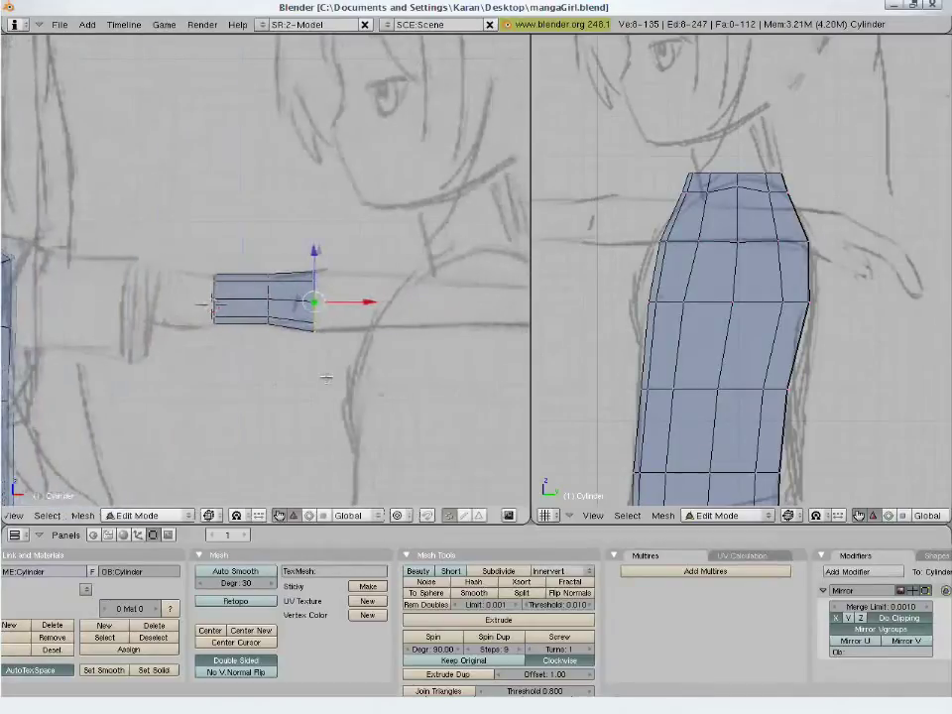
key(e)
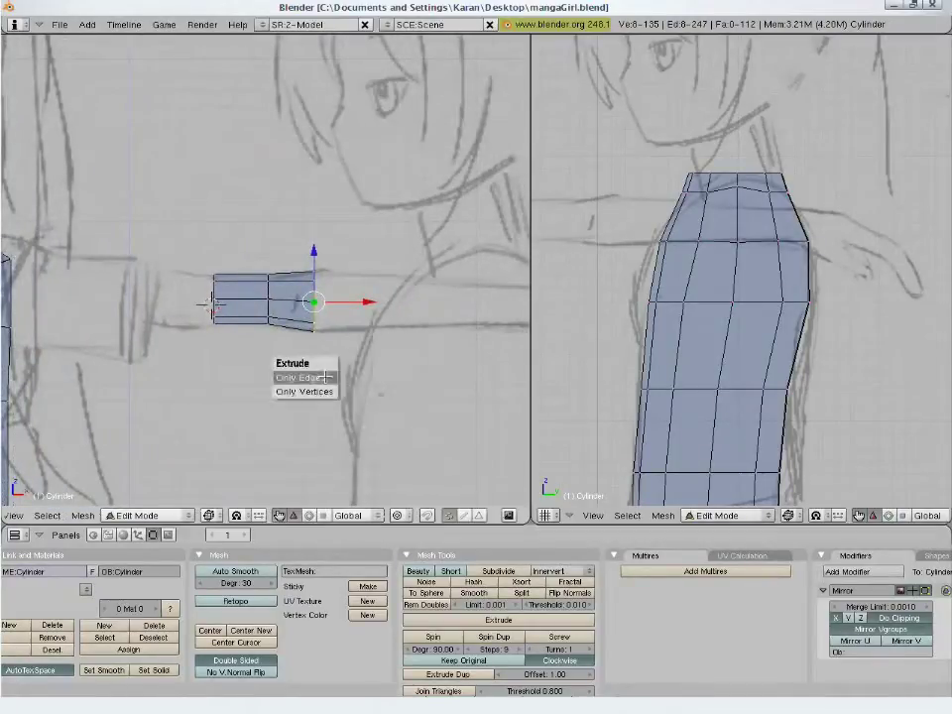
click(325, 377)
click(393, 383)
Extrude a long forearm section toward the wrist, scale its end loop down to the sketched taper and adjust its position
shift+middle_drag(393, 382, 300, 383)
key(e)
click(238, 387)
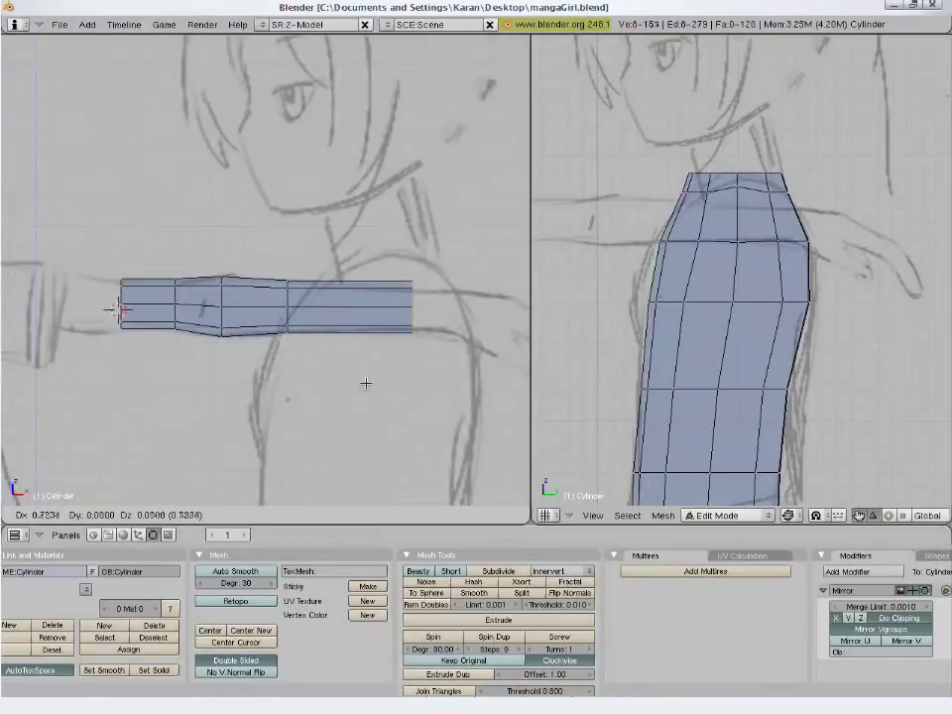
click(413, 422)
key(s)
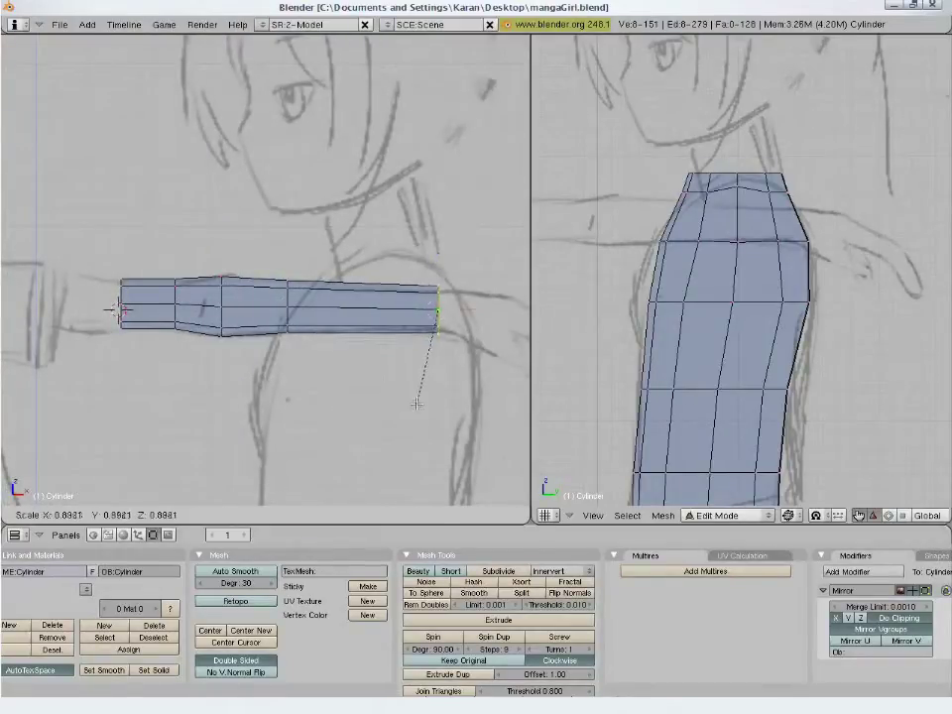
click(409, 392)
key(g)
click(331, 403)
Extrude the edges at the end of the forearm a short distance outward to form the wrist segment
key(e)
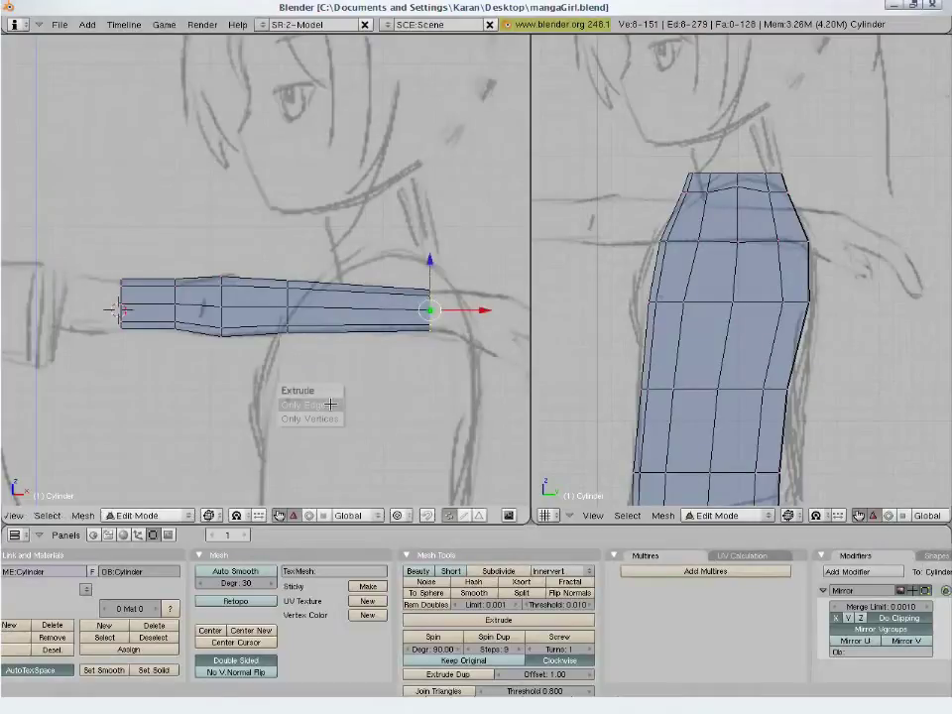
click(322, 398)
click(443, 404)
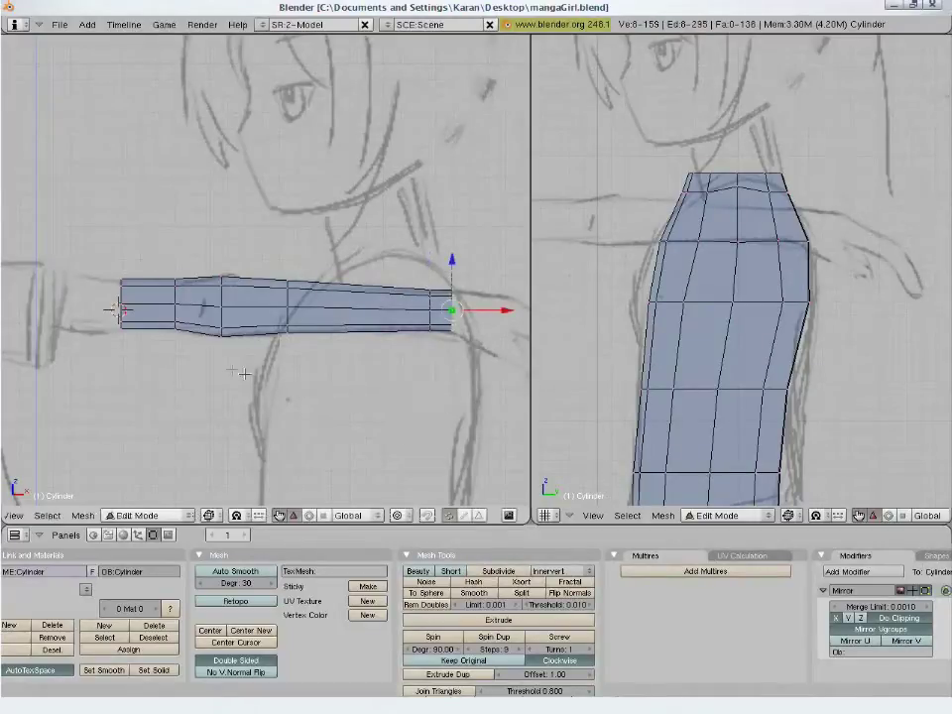
Extrude the arm's inner end loop past the sleeve cuff toward the shoulder and scale it slightly to fit the upper arm
shift+middle_drag(243, 373, 469, 389)
drag(292, 400, 292, 400)
shift+middle_drag(318, 390, 387, 361)
key(e)
click(382, 369)
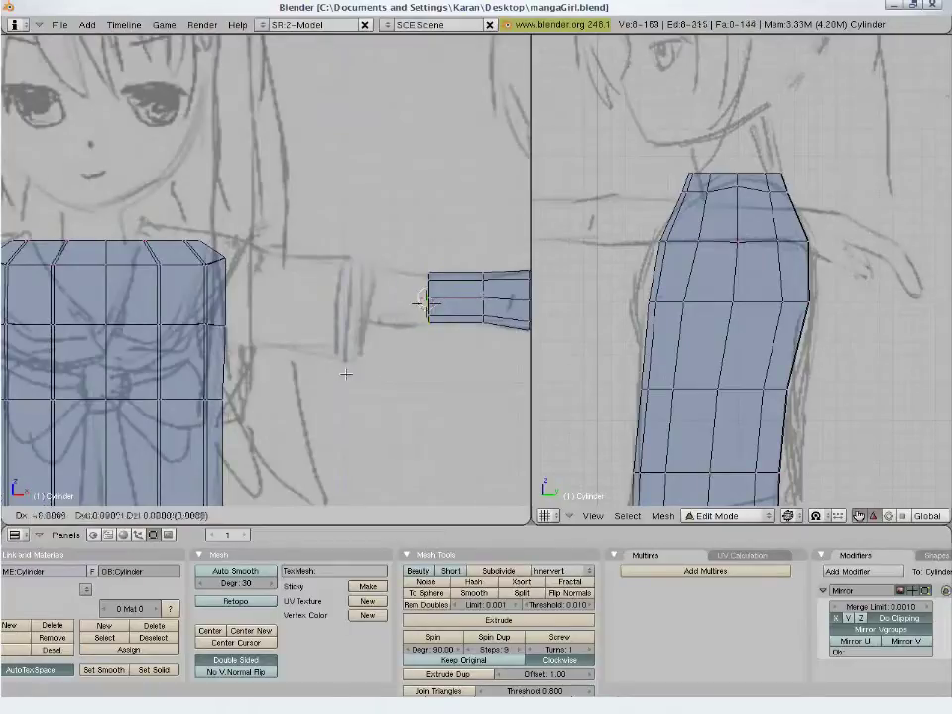
click(282, 369)
key(s)
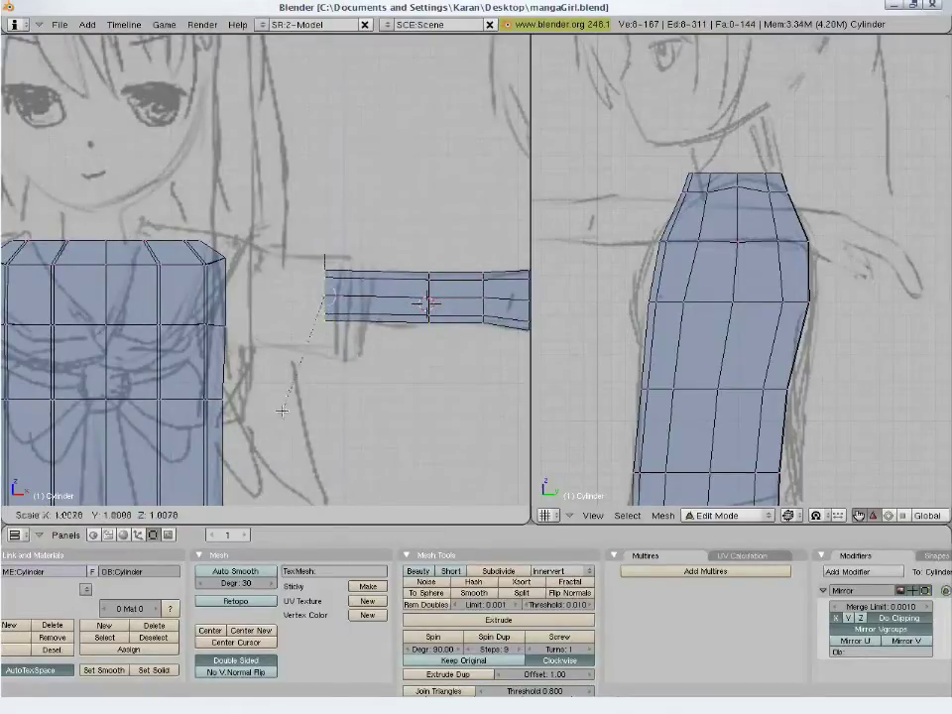
click(275, 399)
Extrude one more upper-arm section toward the shoulder, scale its end loop up and raise it slightly toward the shoulder line
key(e)
click(270, 401)
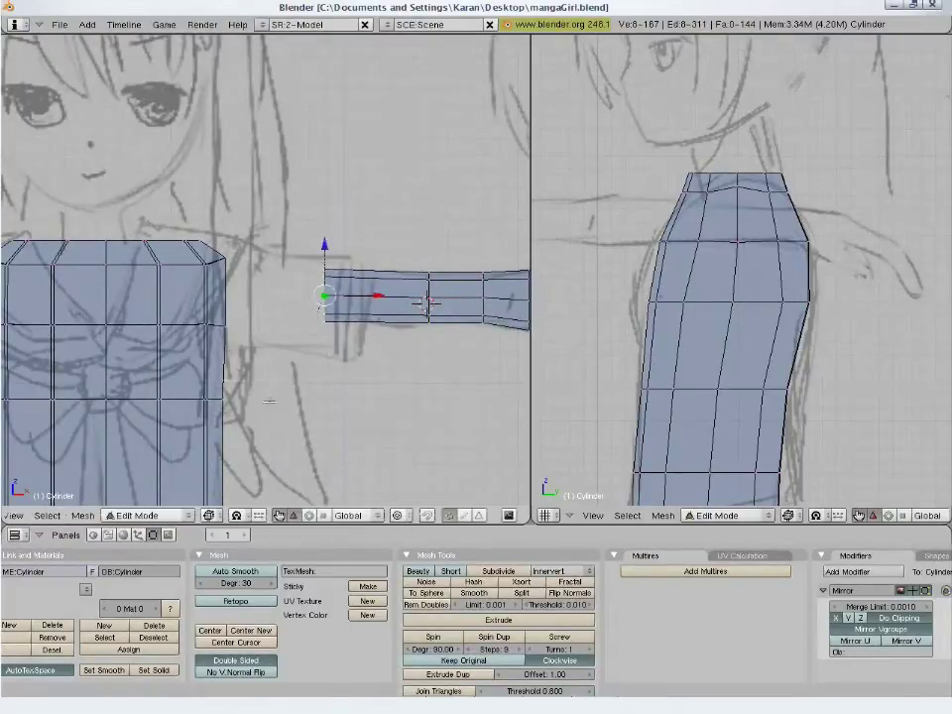
click(226, 397)
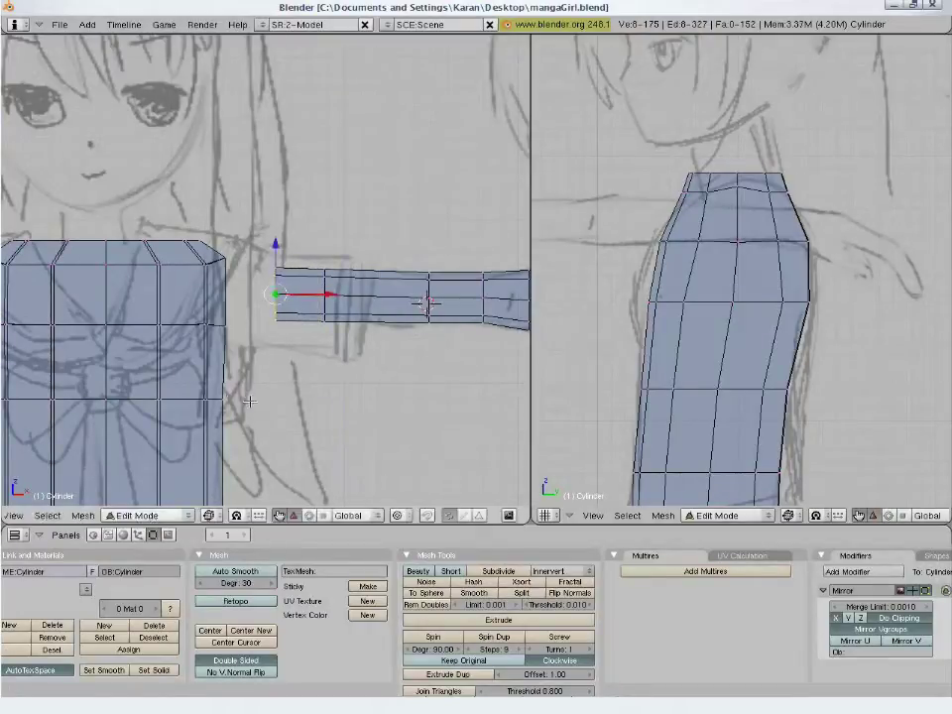
key(s)
click(273, 424)
key(g)
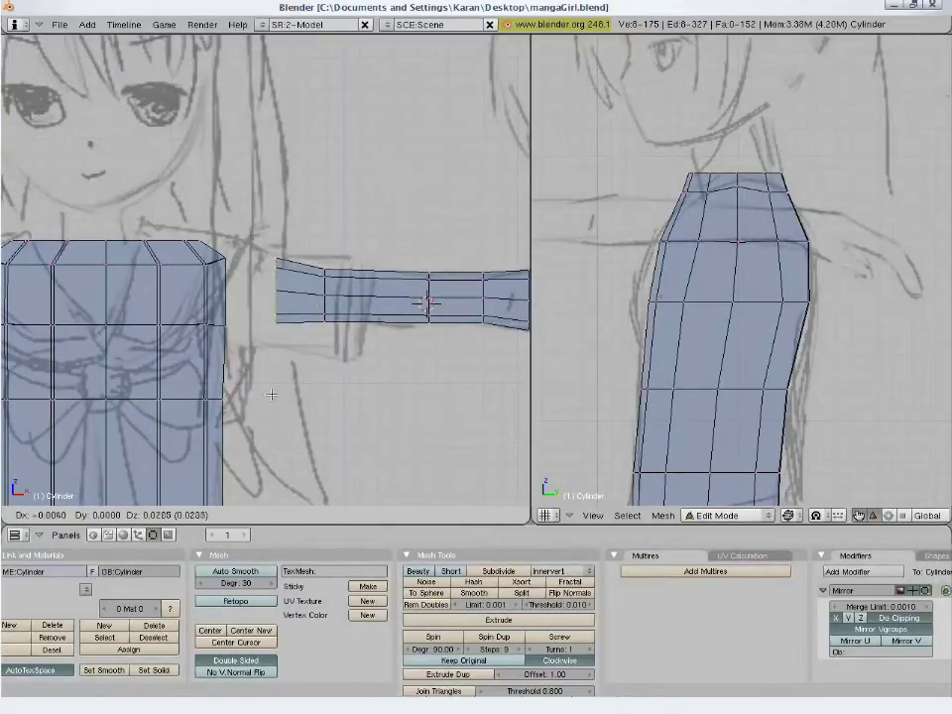
click(271, 391)
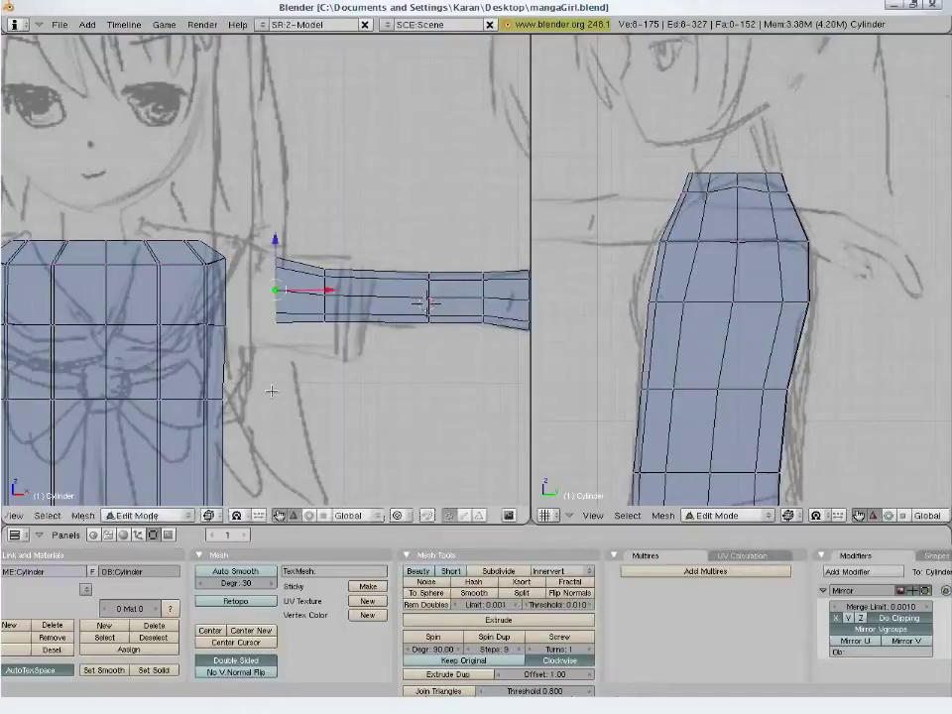
Deselect all vertices and save the model over the existing file
key(a)
key(ctrl+w)
click(340, 393)
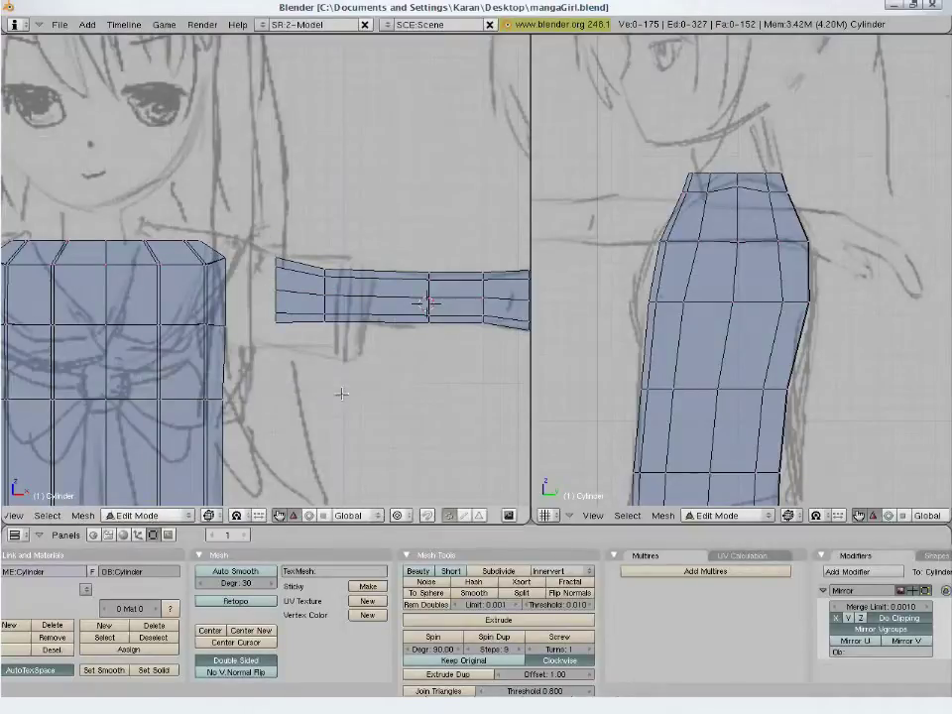
Select the whole linked arm mesh and move it in the side view onto the torso's upper side at the shoulder
scroll(339, 394, down, 3)
shift+middle_drag(304, 382, 387, 390)
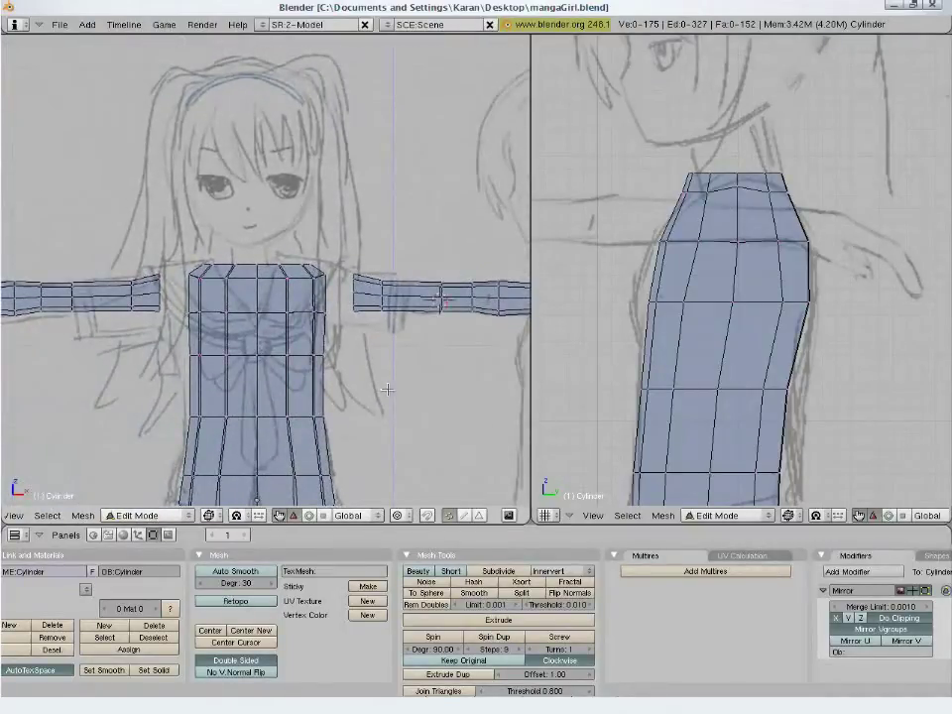
scroll(386, 390, up, 4)
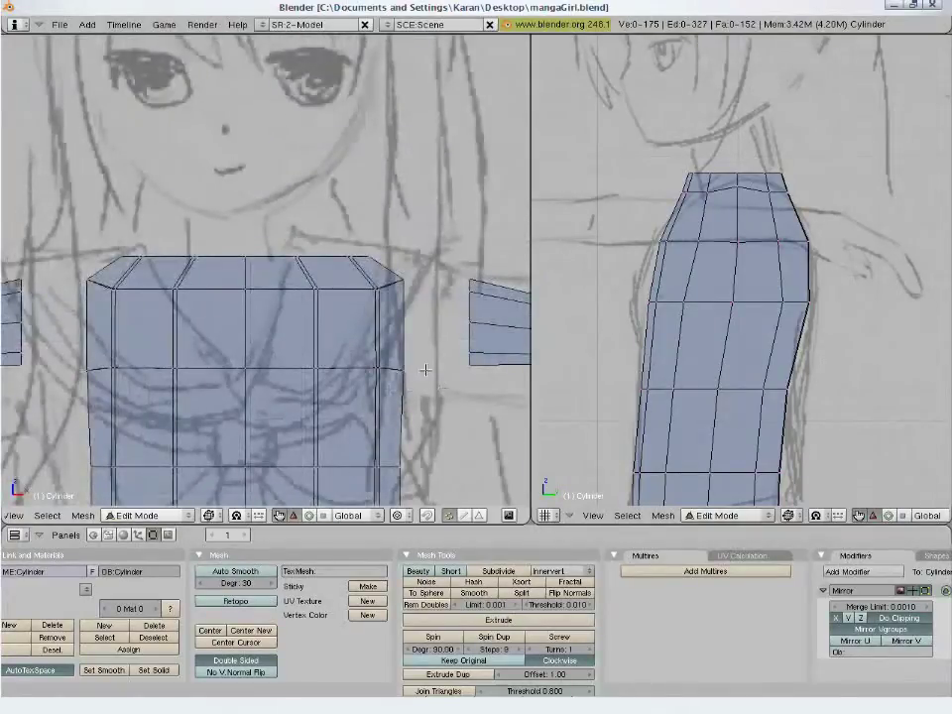
mouse_move(425, 370)
shift+middle_down()
mouse_move(316, 301)
mouse_move(359, 406)
shift+middle_up()
mouse_move(303, 318)
middle_down()
mouse_move(392, 323)
mouse_move(355, 333)
middle_up()
right_click(356, 330)
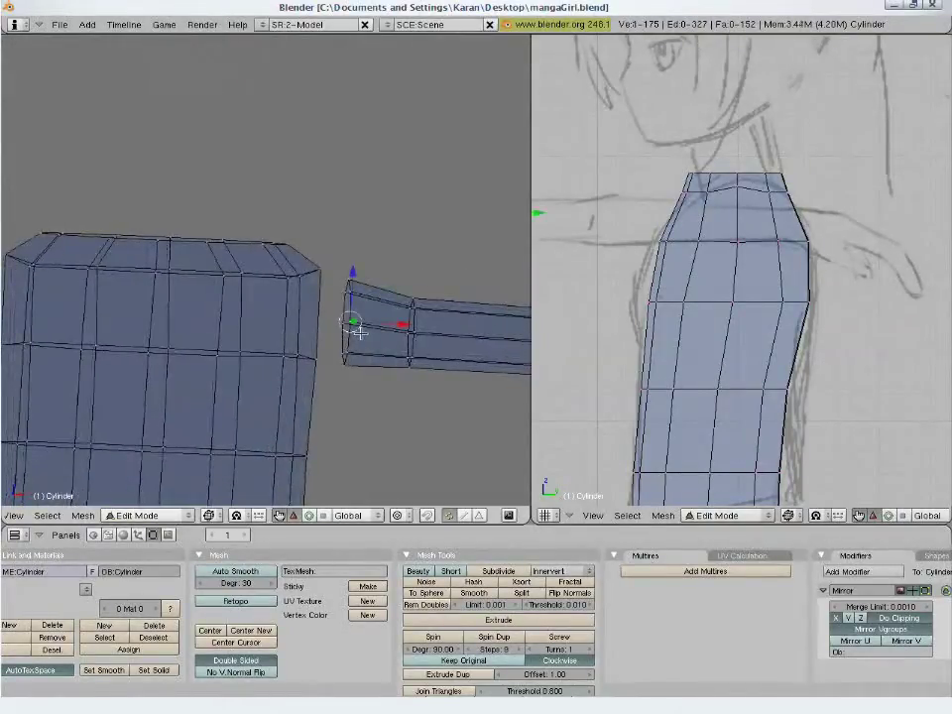
key(KP_1)
key(ctrl+l)
scroll(716, 355, down, 8)
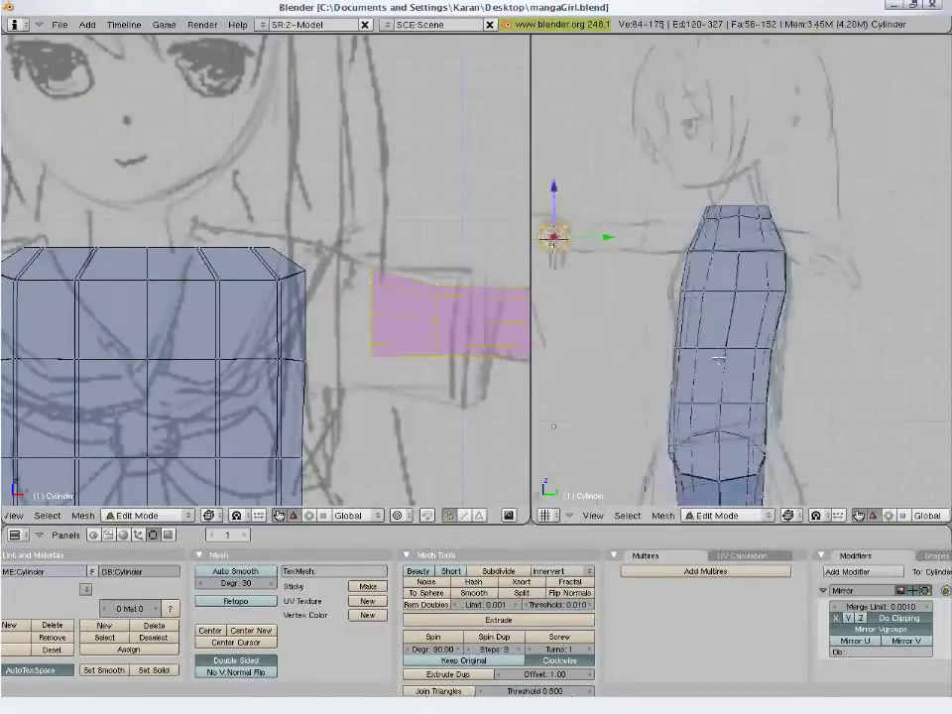
scroll(716, 355, up, 5)
shift+middle_drag(610, 282, 626, 281)
key(g)
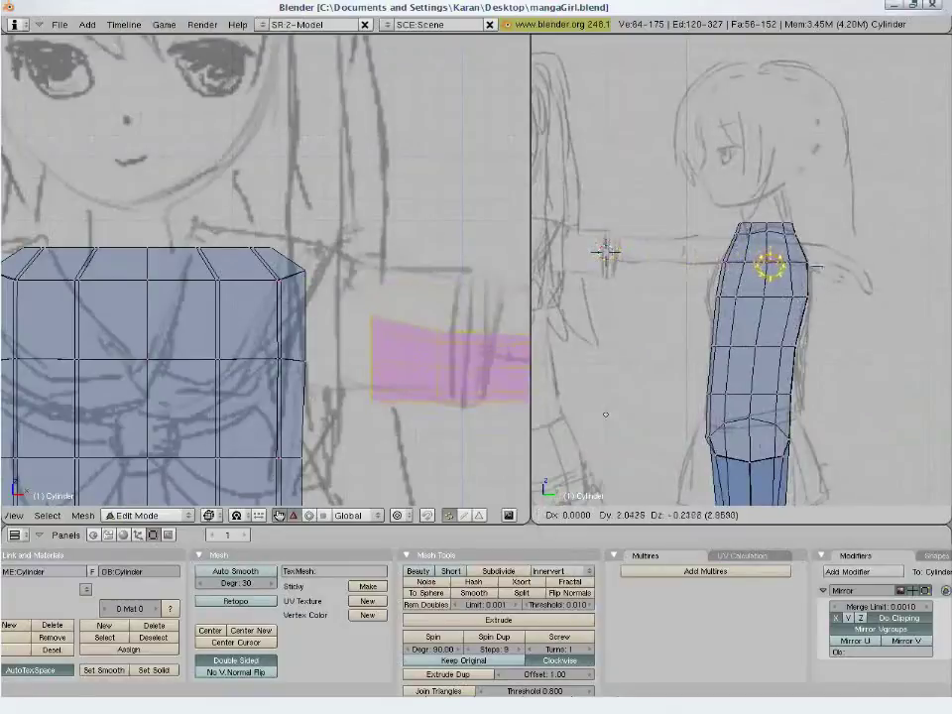
click(795, 266)
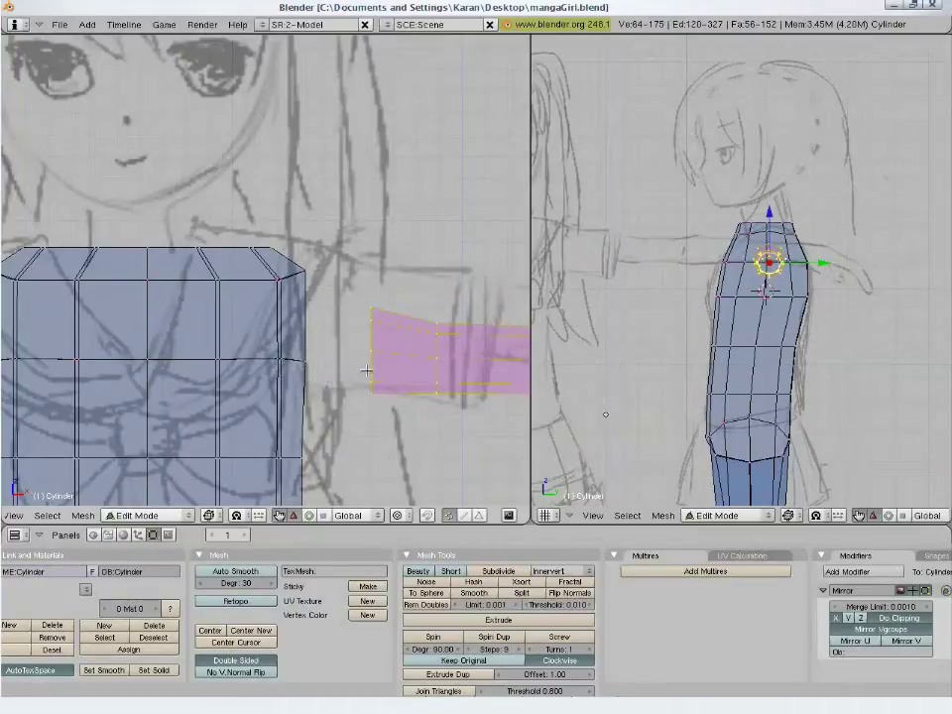
Raise the arm in the front view so its upper inner end meets the sketched shoulder line
key(g)
click(370, 328)
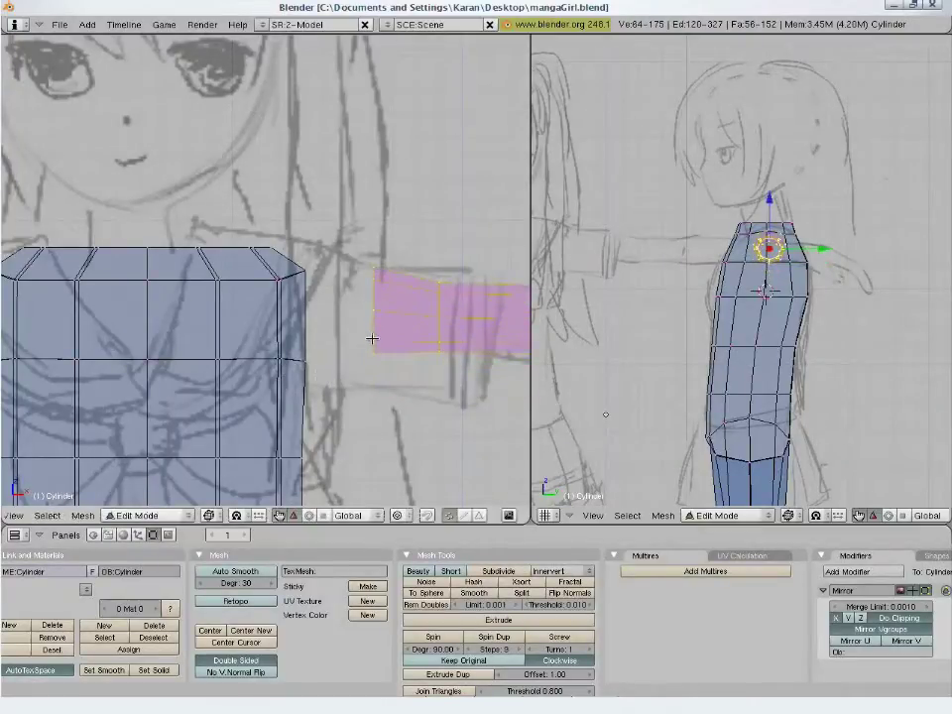
scroll(375, 343, down, 6)
scroll(351, 318, up, 3)
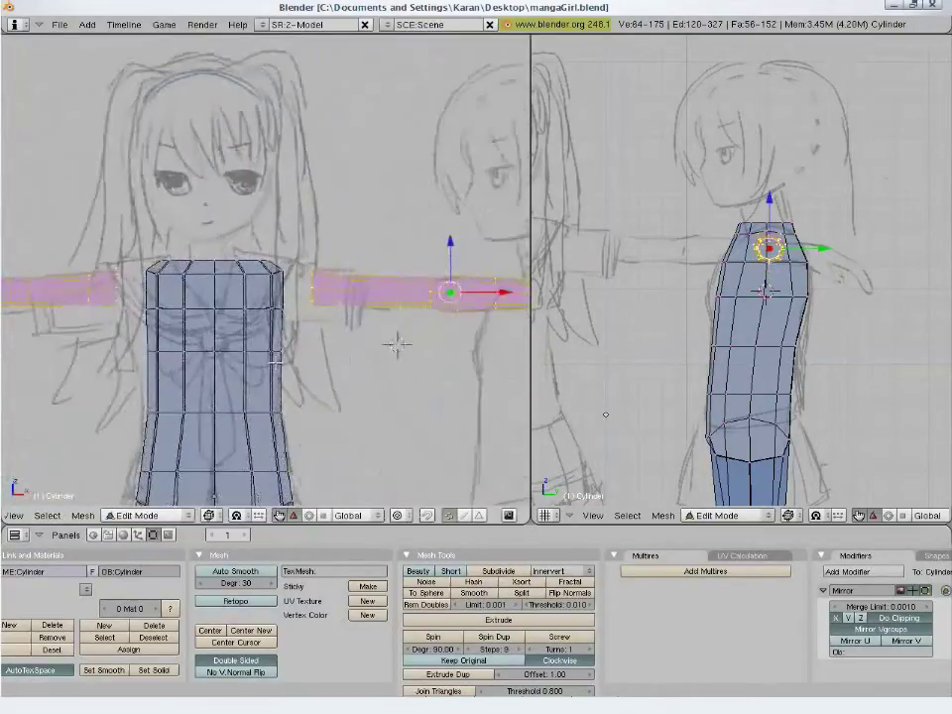
scroll(439, 370, up, 4)
Clear the selection, switch to solid shading and select the arm's open inner loop to check its vertex count
mouse_move(324, 334)
middle_down()
mouse_move(372, 325)
mouse_move(361, 340)
mouse_move(297, 297)
mouse_move(214, 297)
mouse_move(315, 333)
mouse_move(389, 333)
mouse_move(351, 336)
mouse_move(384, 326)
middle_up()
key(a)
key(z)
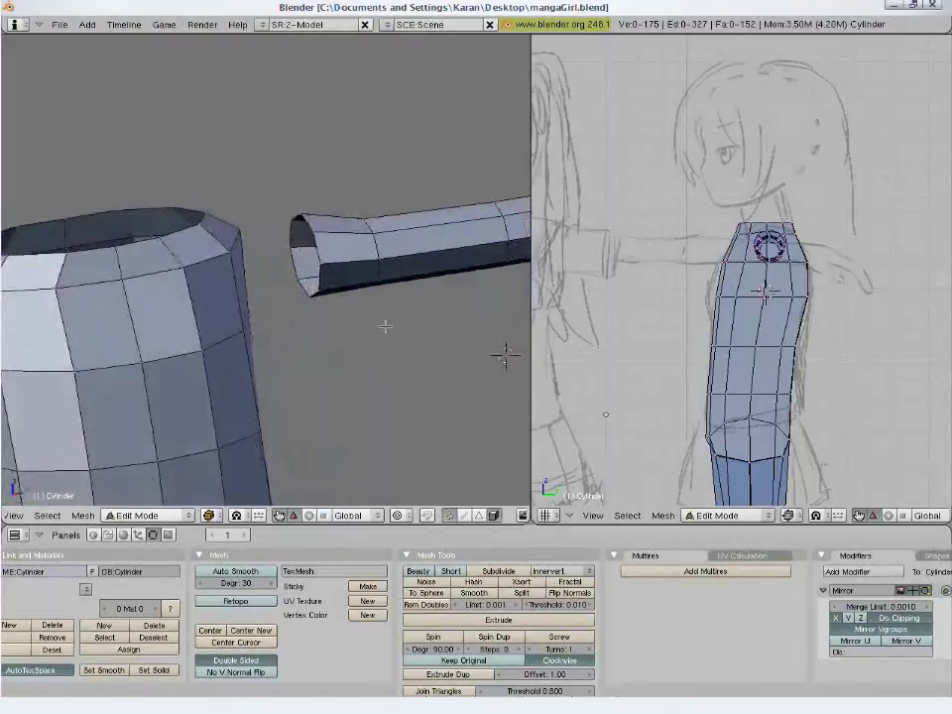
alt+right_click(320, 247)
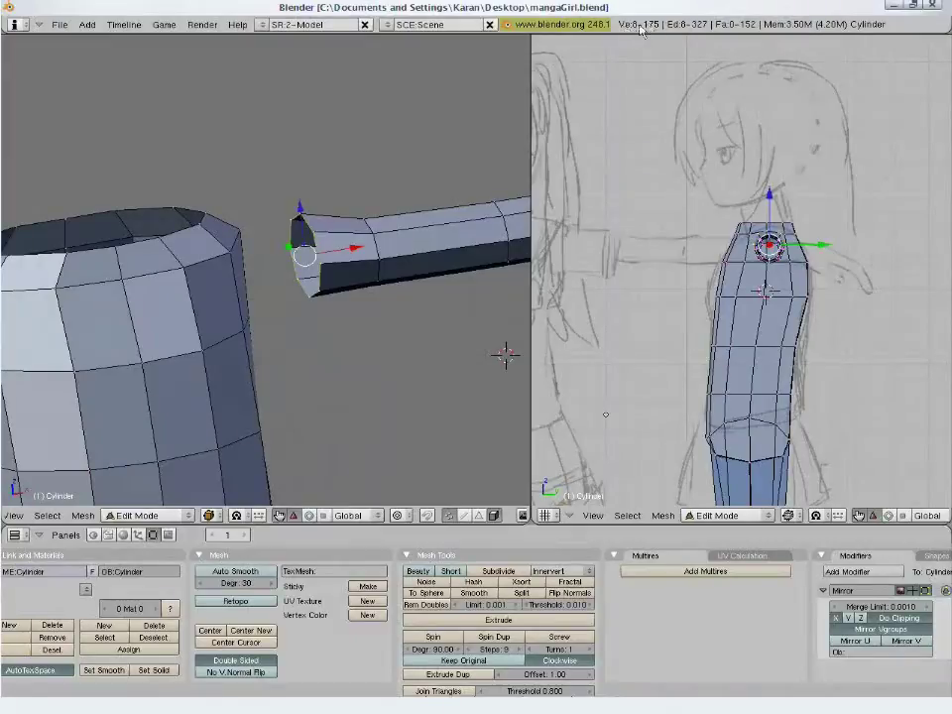
middle_drag(506, 355, 248, 310)
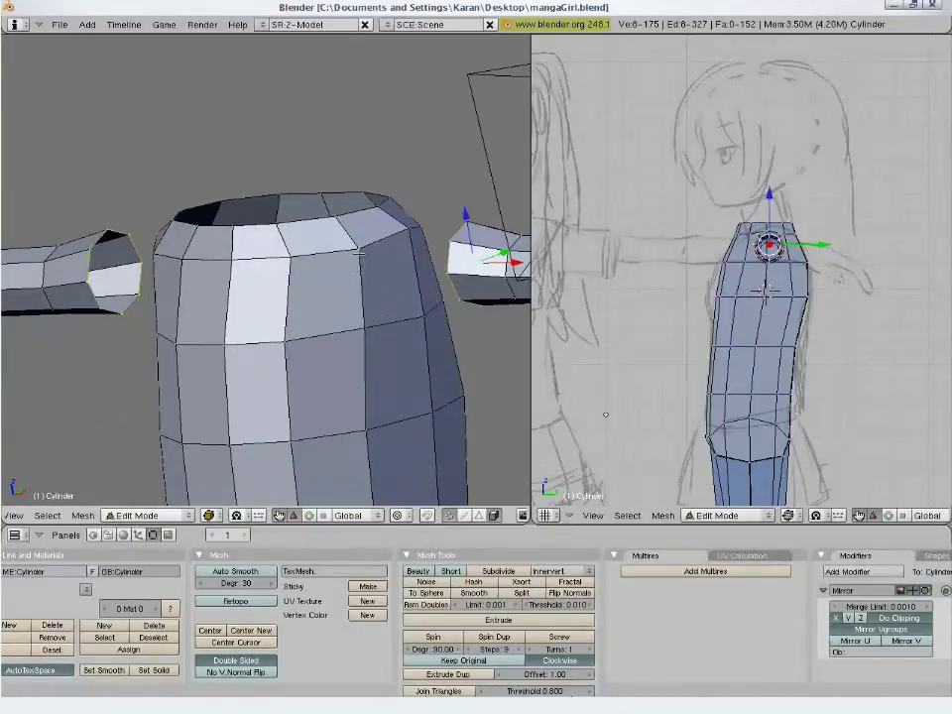
middle_drag(421, 233, 386, 320)
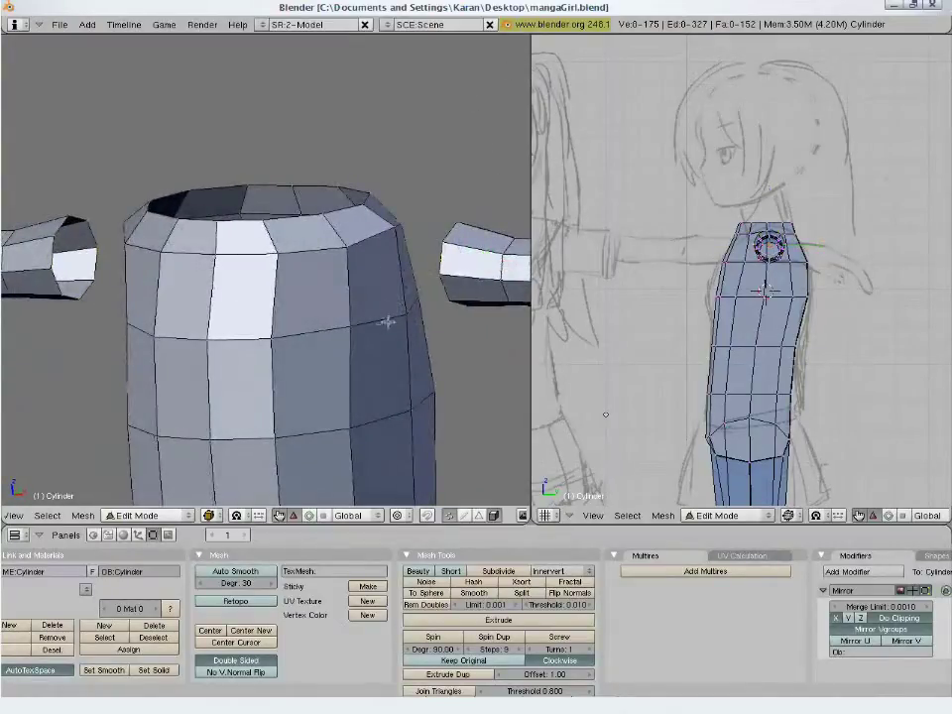
Select the outline of the two torso faces opposite the arm and check its vertex count against the arm's end loop
right_click(401, 311)
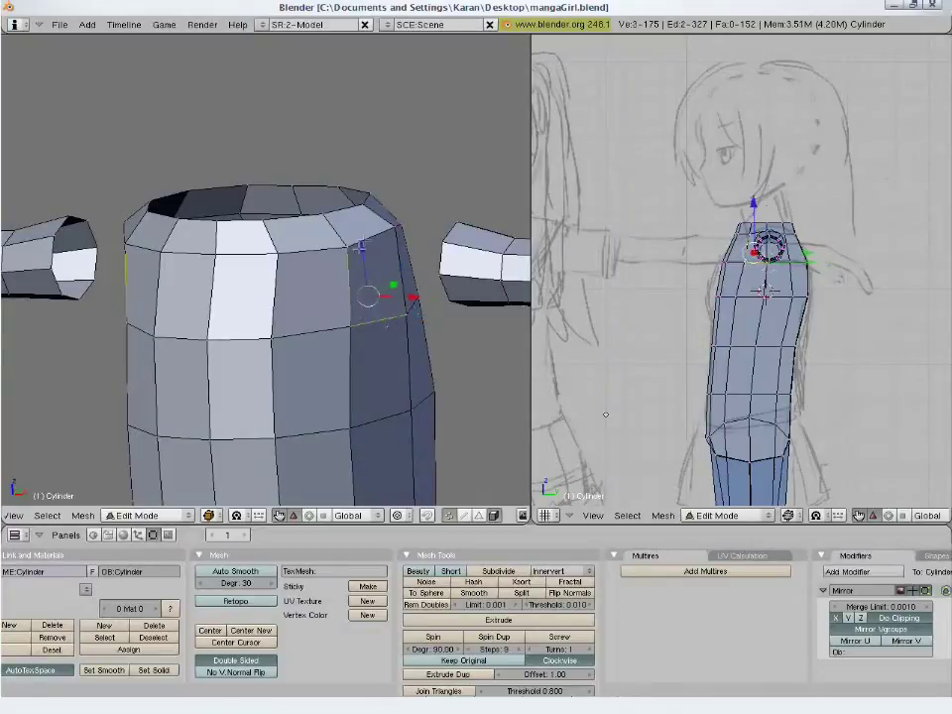
middle_drag(390, 225, 479, 306)
shift+right_click(497, 340)
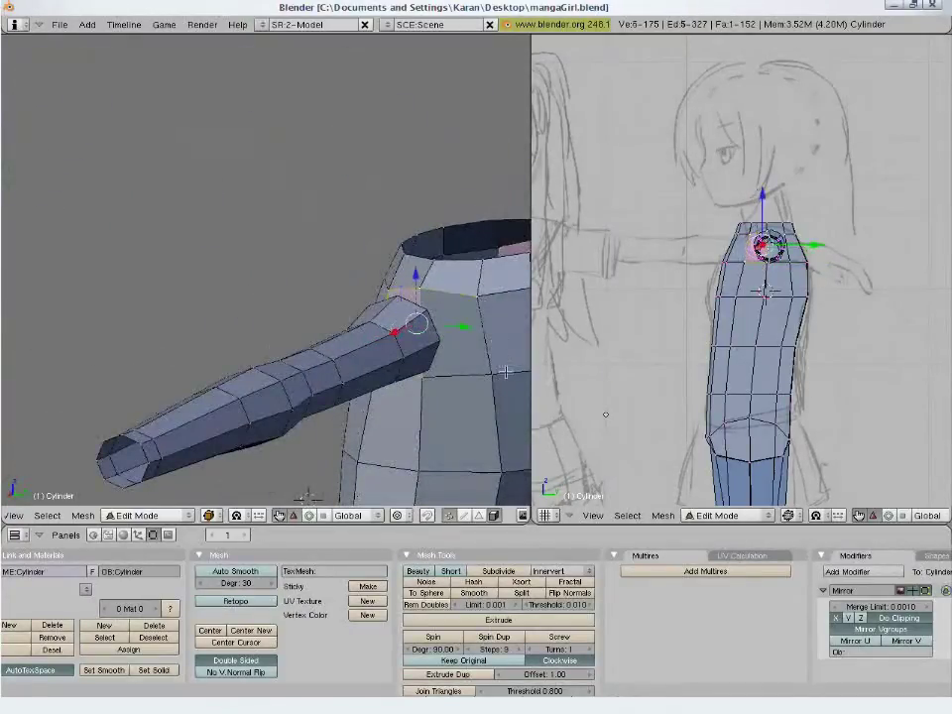
shift+right_click(505, 371)
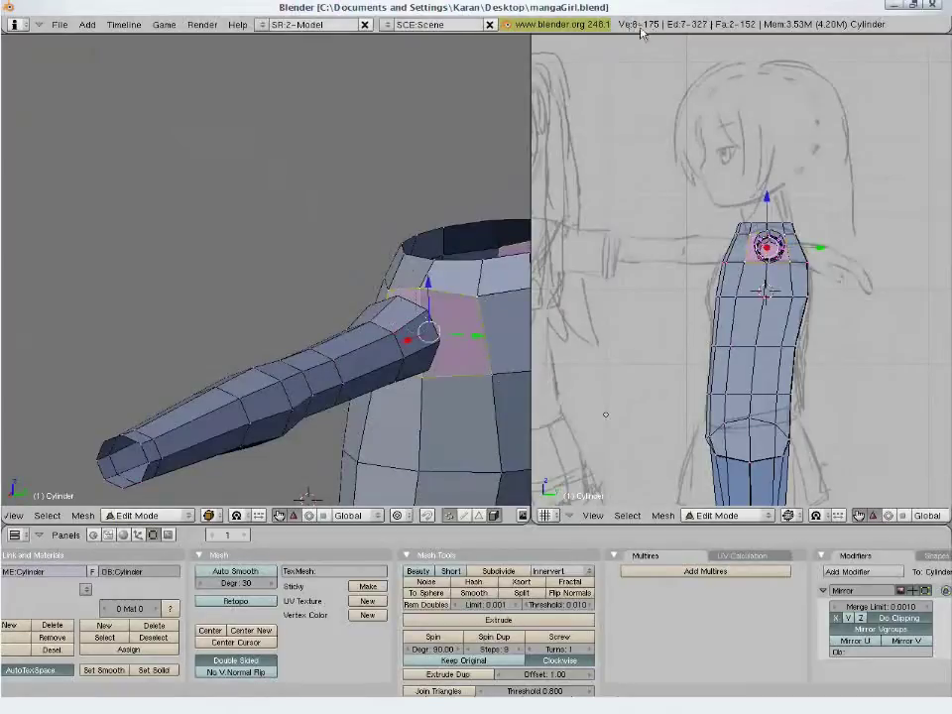
middle_drag(235, 255, 406, 321)
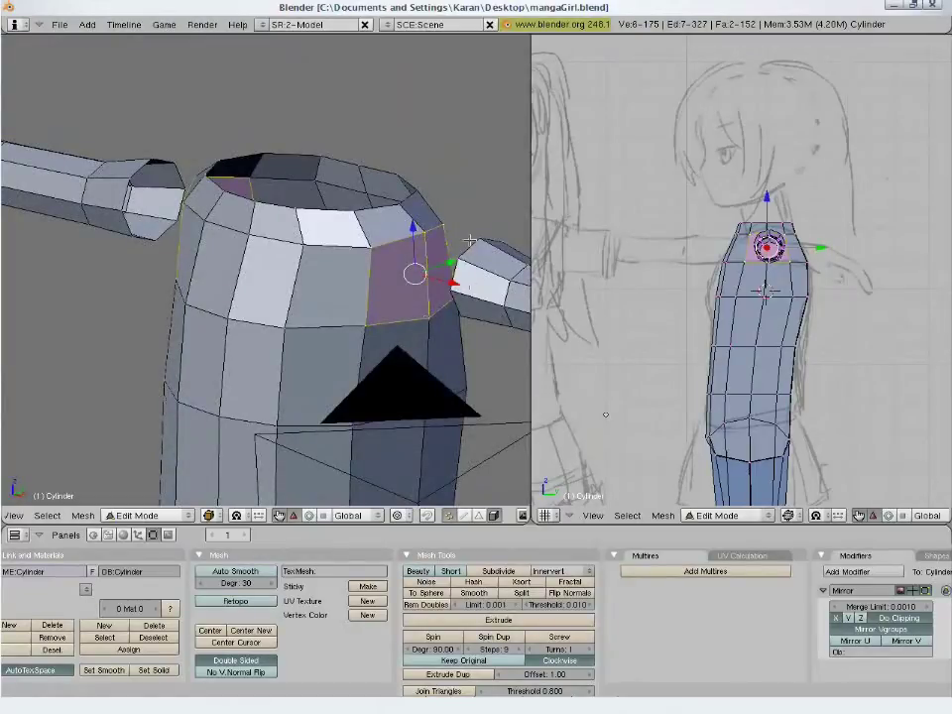
click(464, 516)
shift+right_click(425, 288)
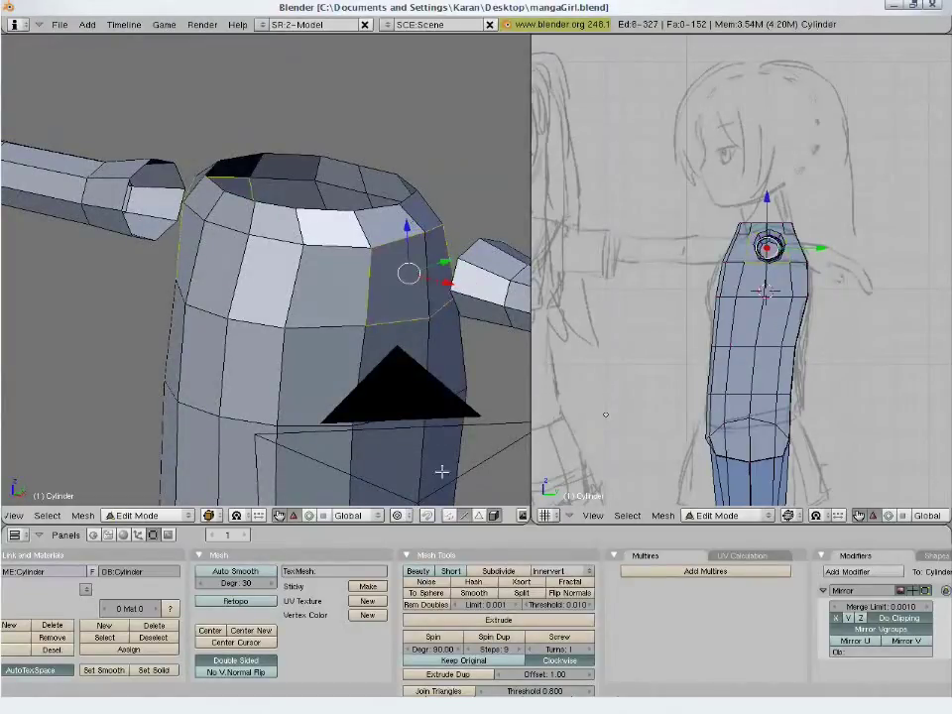
click(443, 516)
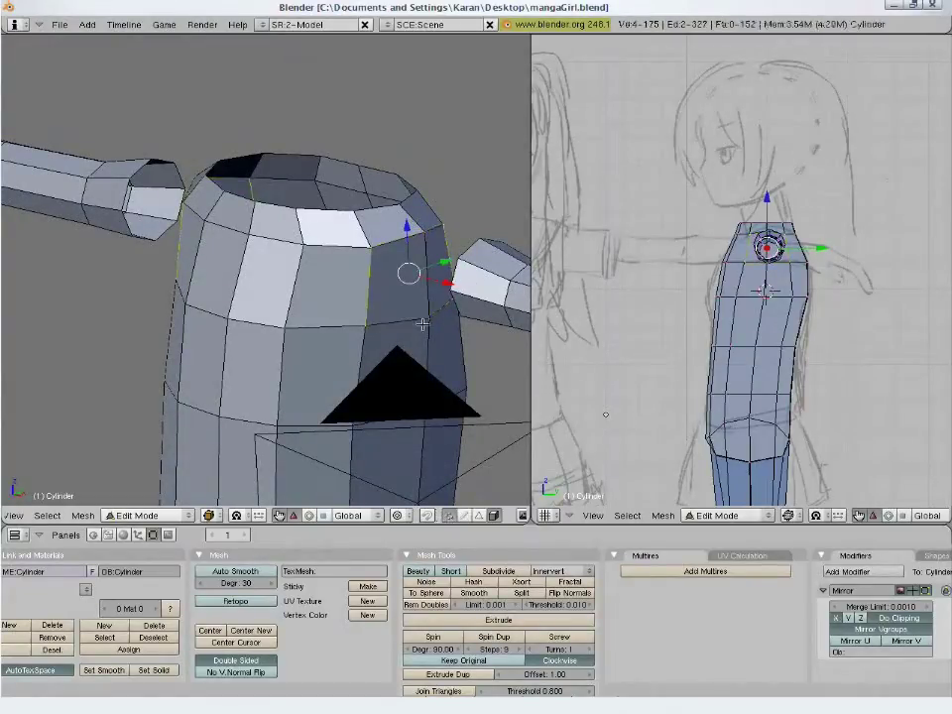
shift+right_click(425, 230)
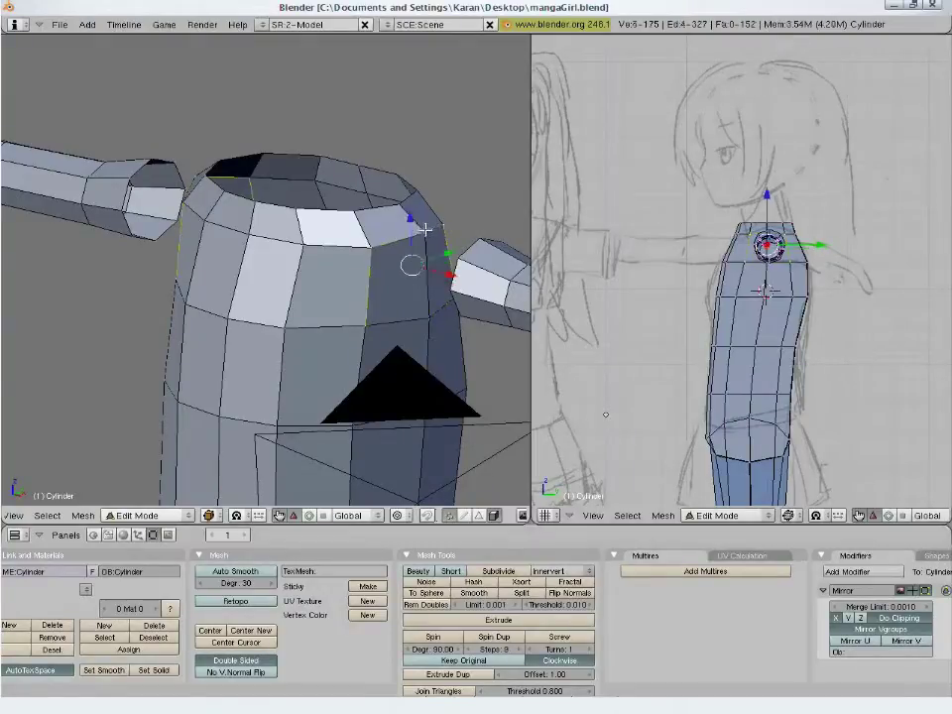
shift+right_click(426, 312)
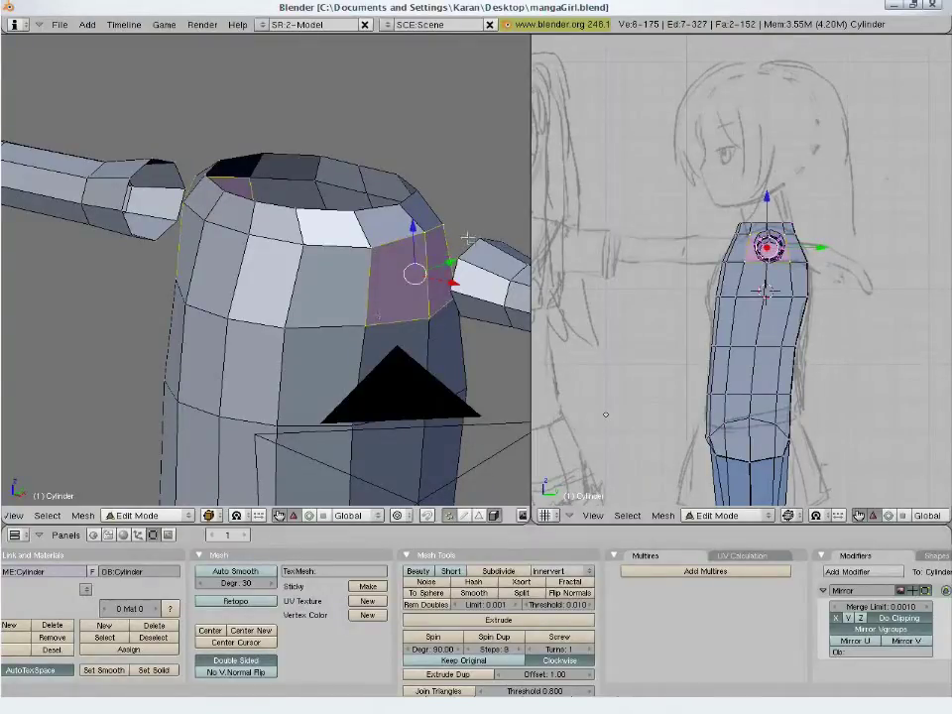
Add one horizontal loop cut around the torso through the middle of the shoulder-level face row
key(ctrl+r)
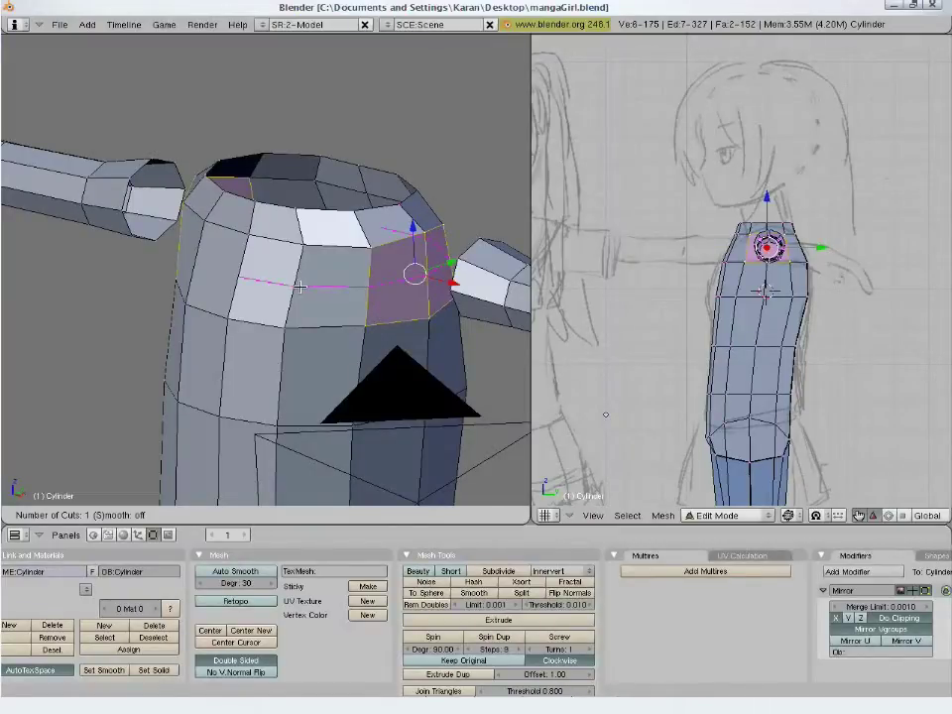
click(300, 287)
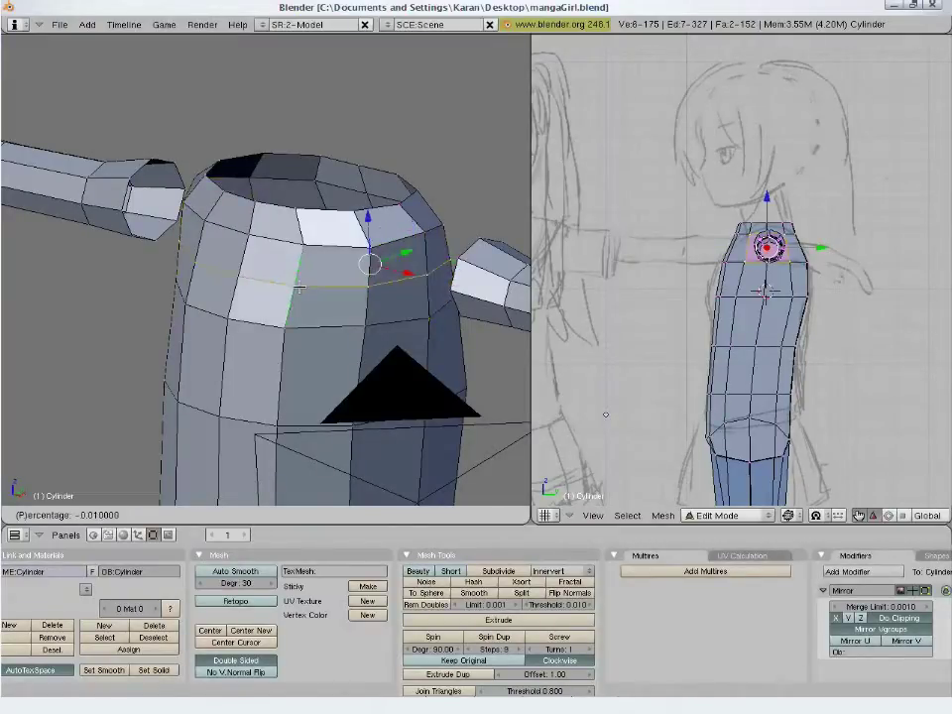
click(299, 287)
key(a)
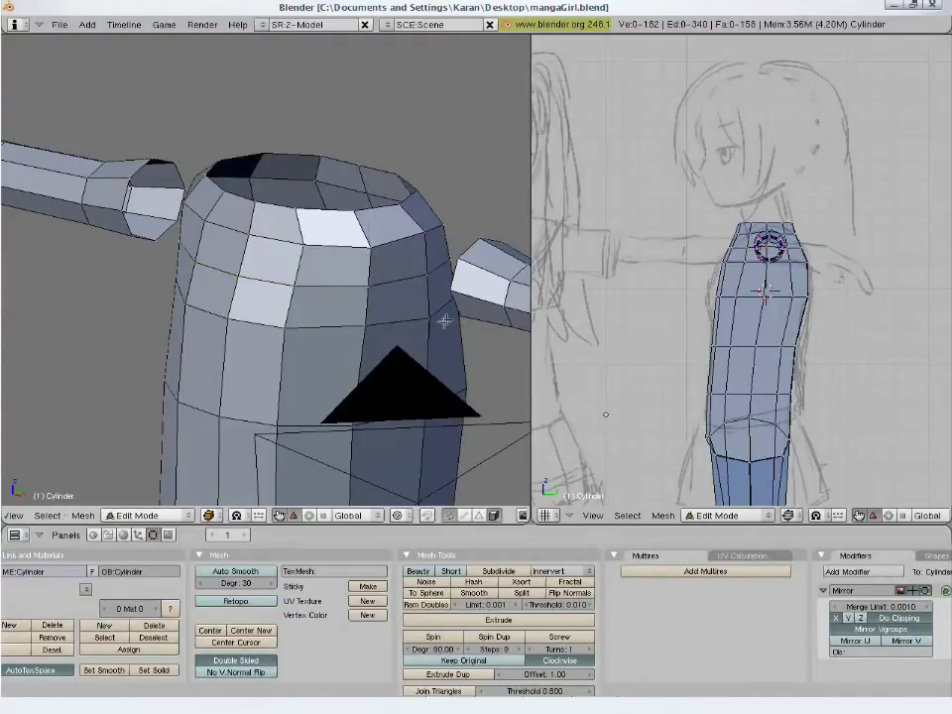
Select the eight vertices outlining the four torso side faces opposite the arm and delete those faces to open an armhole
right_click(428, 234)
shift+right_click(371, 248)
shift+right_click(368, 287)
shift+right_click(367, 325)
shift+right_click(433, 318)
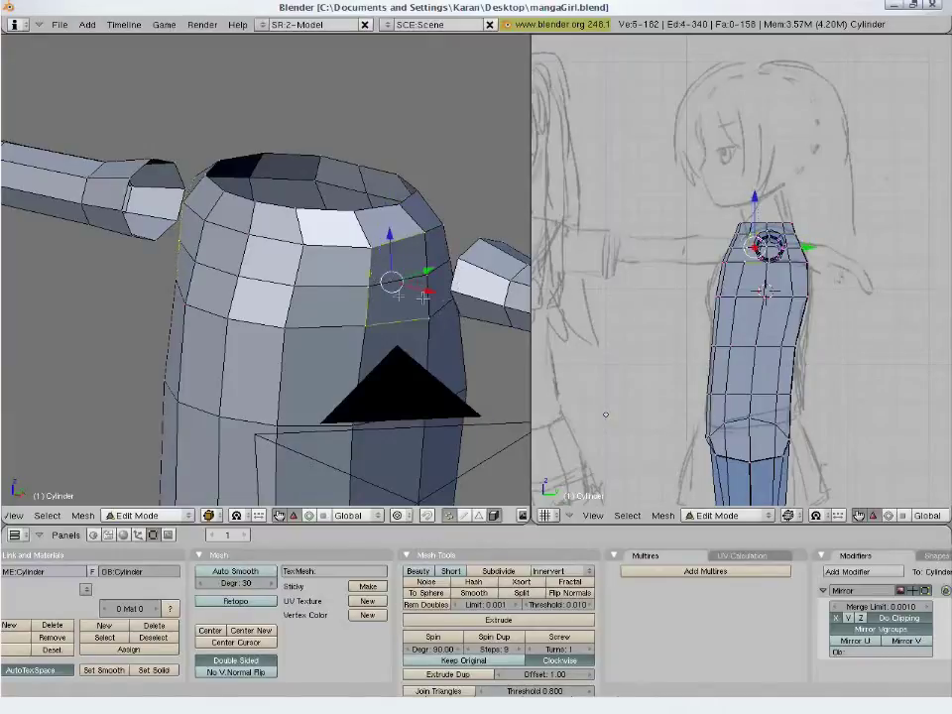
middle_drag(440, 312, 276, 319)
shift+right_click(476, 273)
shift+right_click(485, 311)
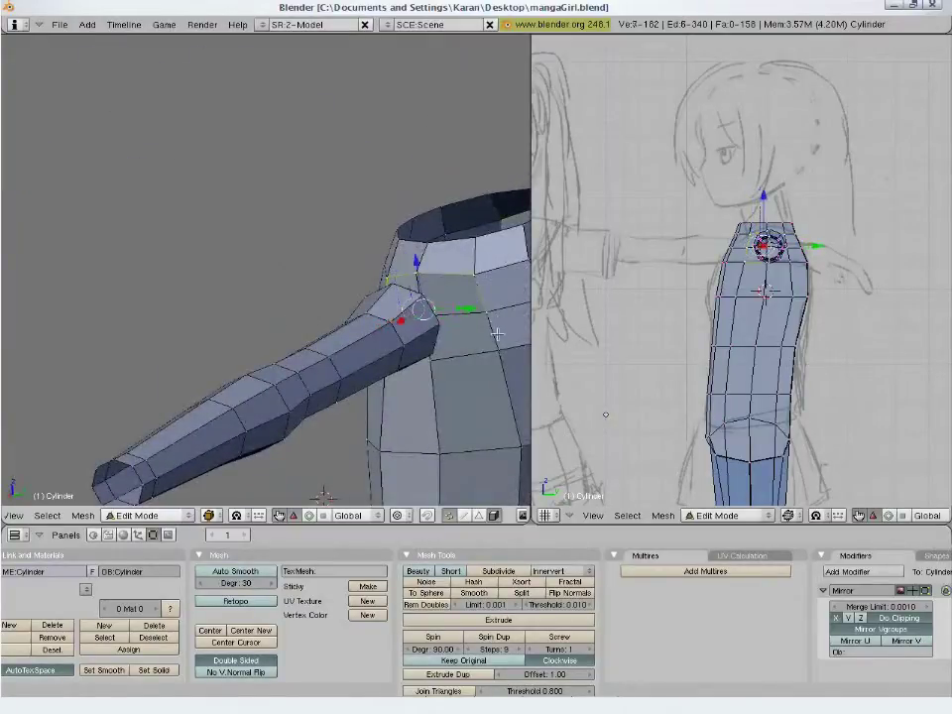
shift+right_click(497, 349)
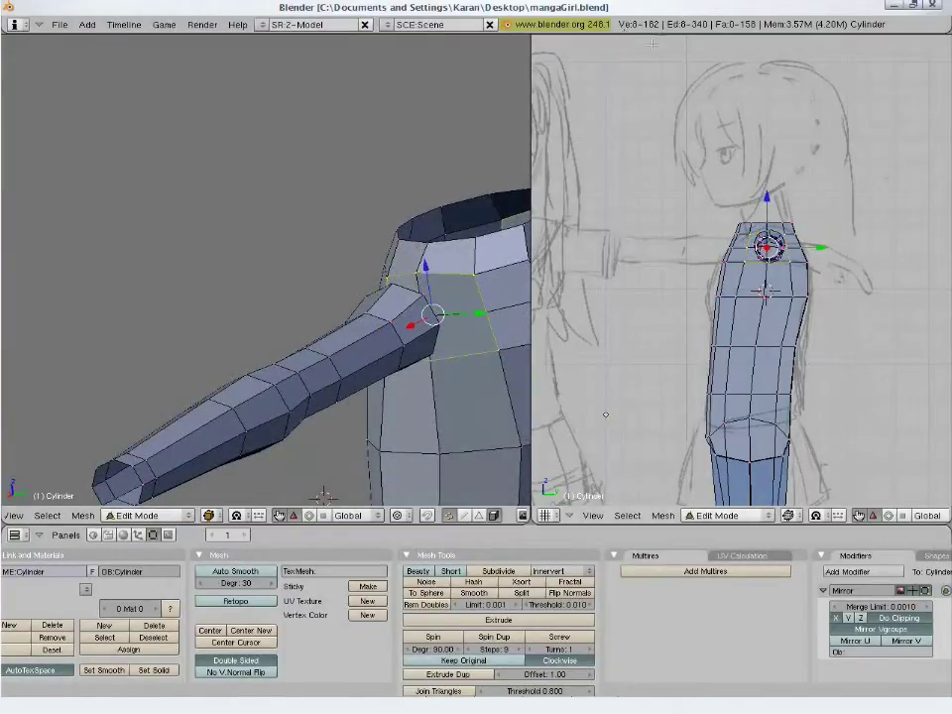
middle_drag(304, 329, 418, 315)
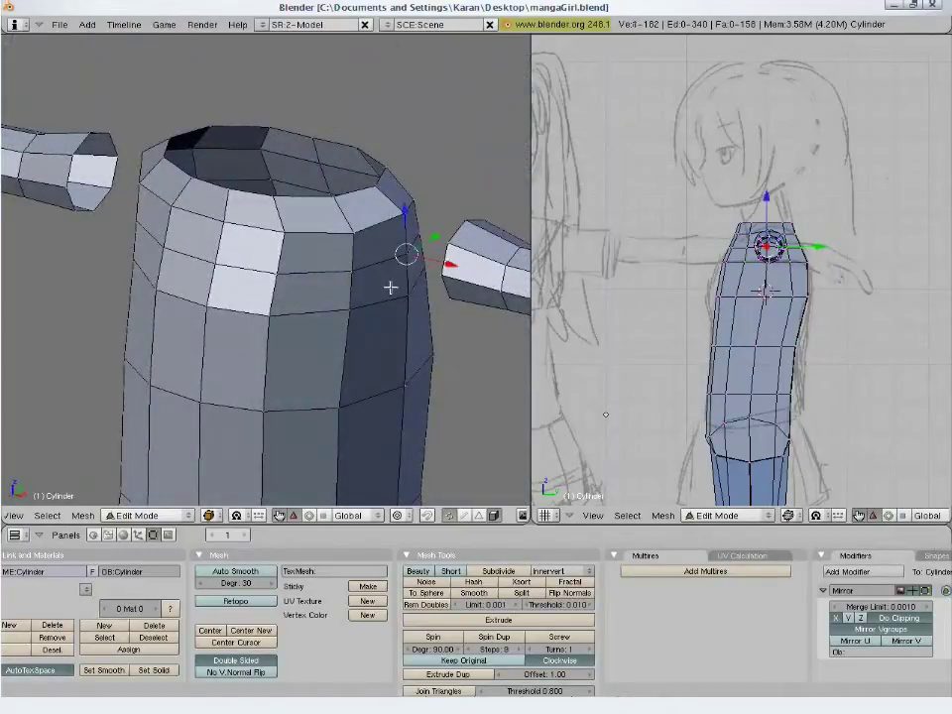
key(x)
click(390, 287)
key(a)
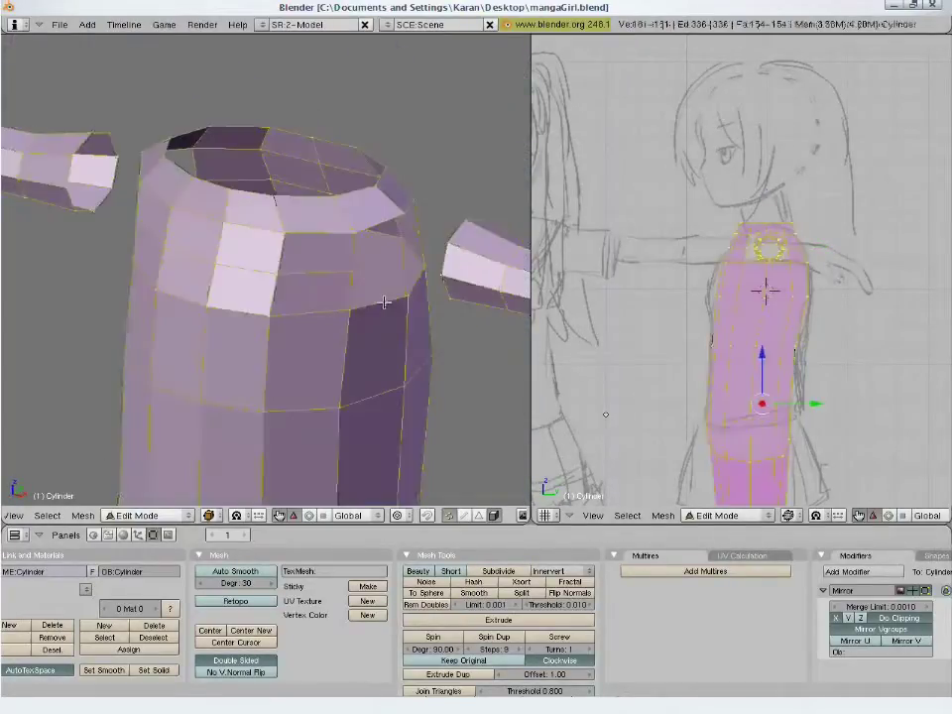
key(a)
Select the armhole's boundary loop and check that its vertex count matches the arm's end loop
middle_drag(385, 302, 418, 479)
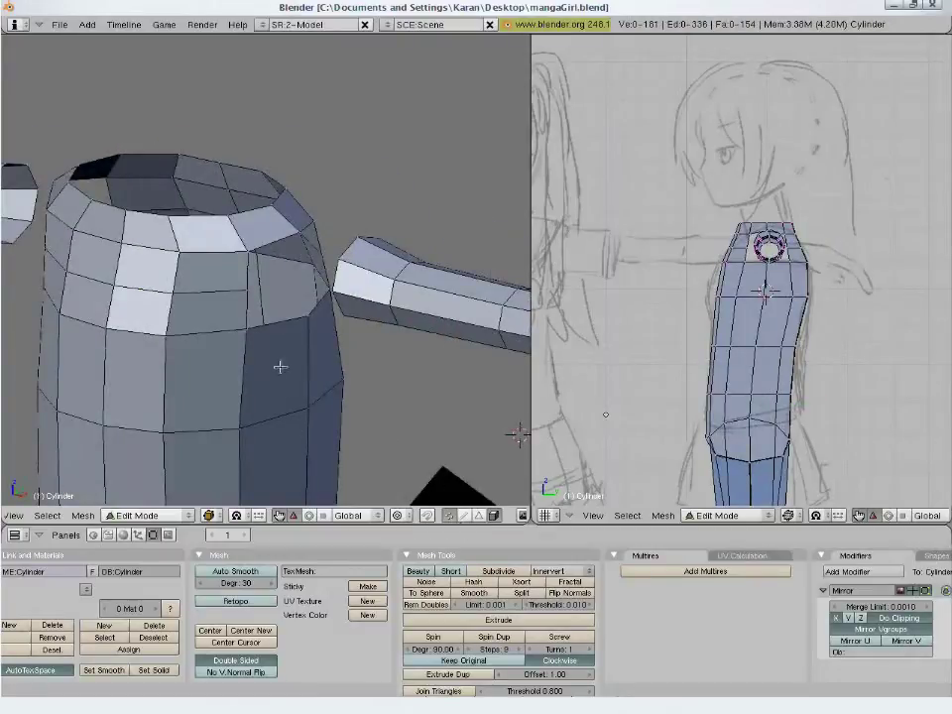
alt+right_click(271, 323)
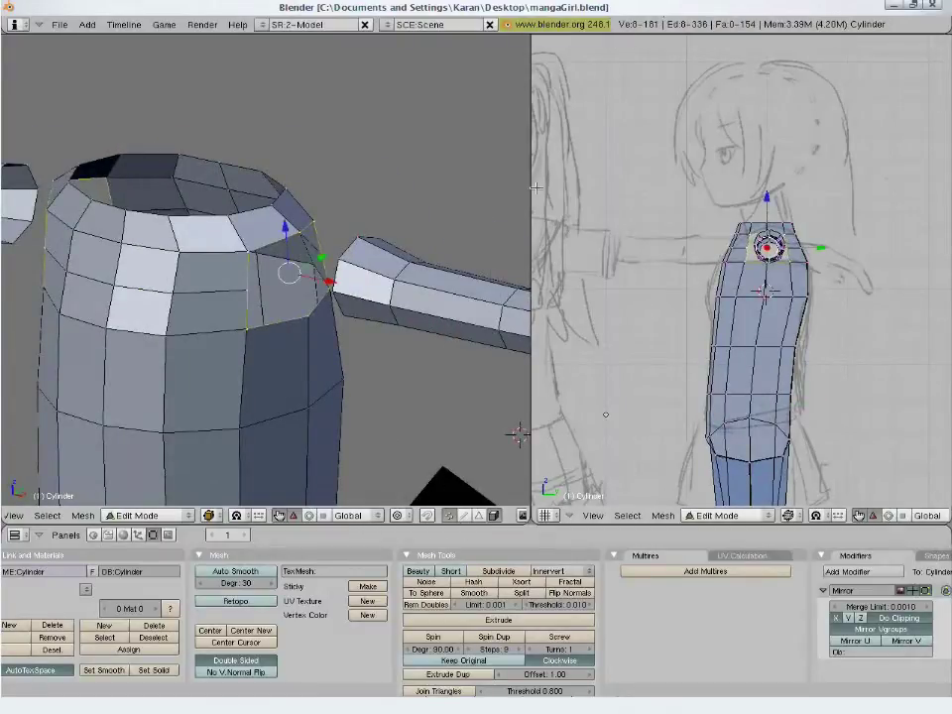
key(a)
In edge select mode, create a face joining the arm end's upper front edge to the armhole's upper front edge
middle_drag(344, 326, 382, 302)
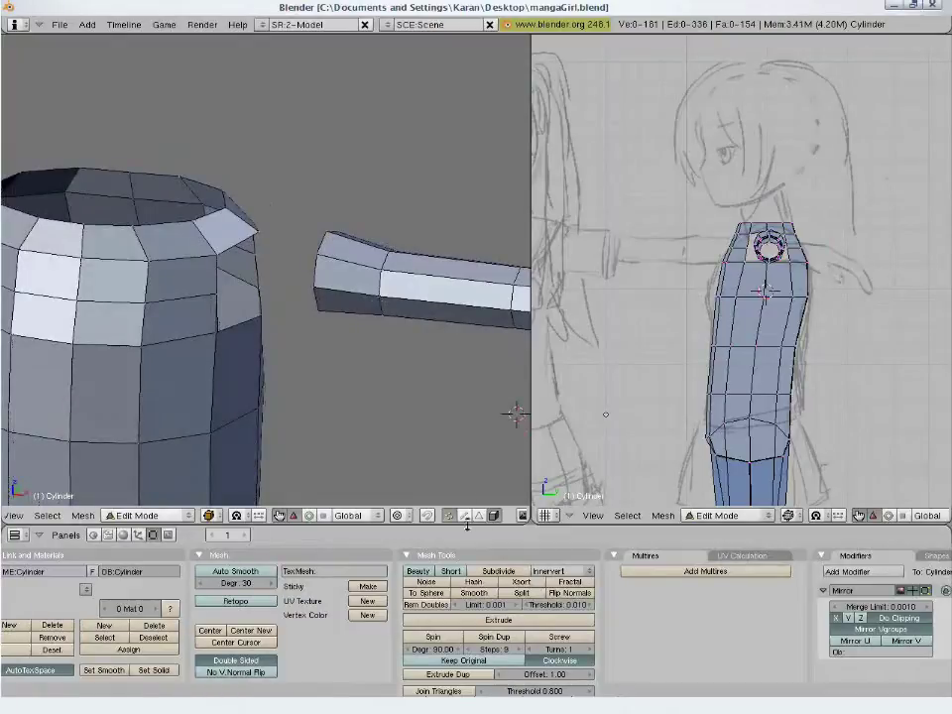
key(a)
right_click(318, 271)
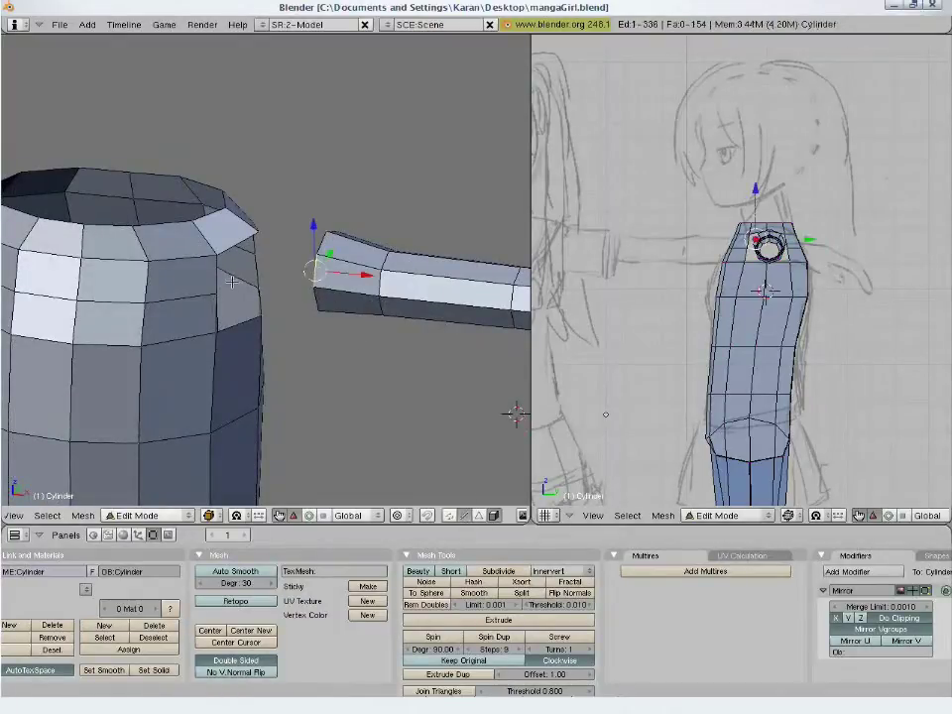
middle_drag(211, 269, 235, 315)
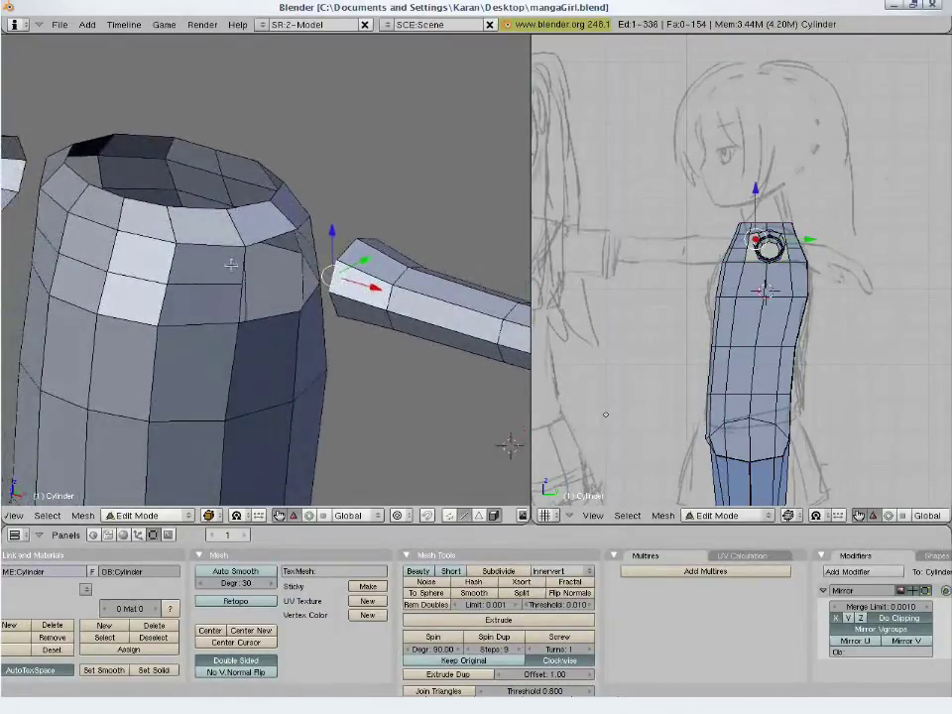
shift+right_click(250, 303)
key(f)
Create two more faces joining the arm end's next edges to the armhole's lower front and bottom front edges
middle_drag(290, 353, 238, 259)
right_click(306, 339)
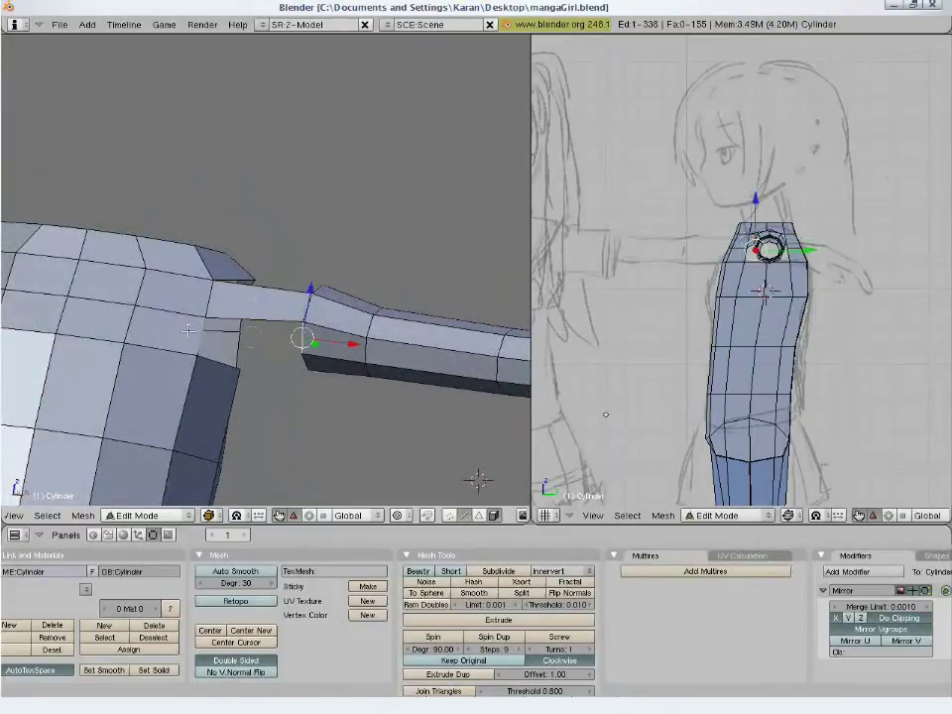
shift+right_click(198, 335)
key(f)
key(a)
middle_drag(220, 382, 238, 328)
right_click(276, 383)
shift+right_click(220, 391)
key(f)
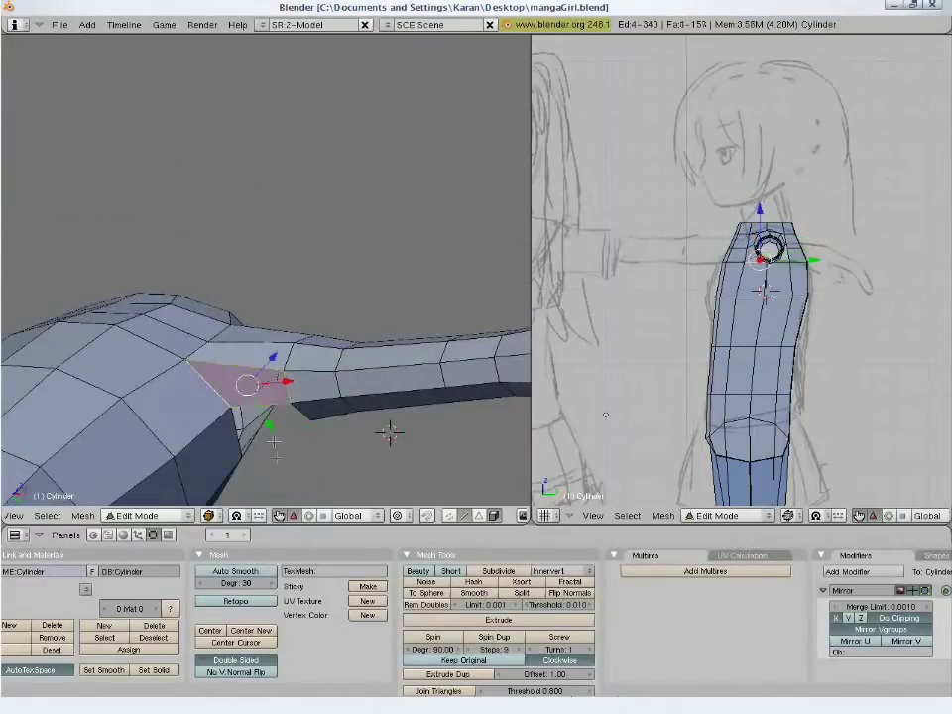
Fill two faces bridging the arm's open end to the torso's shoulder opening
middle_drag(273, 442, 119, 64)
right_click(254, 366)
shift+right_click(201, 406)
key(f)
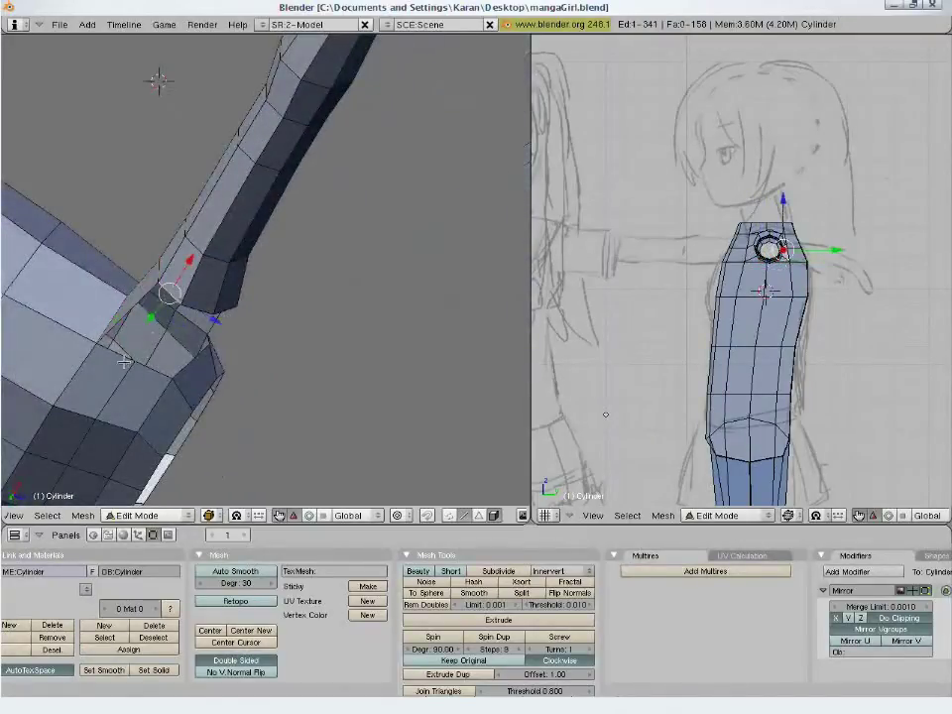
shift+right_click(123, 361)
key(f)
Fill the next face between the arm and torso edges at the back of the shoulder
middle_drag(250, 340, 97, 469)
right_click(150, 271)
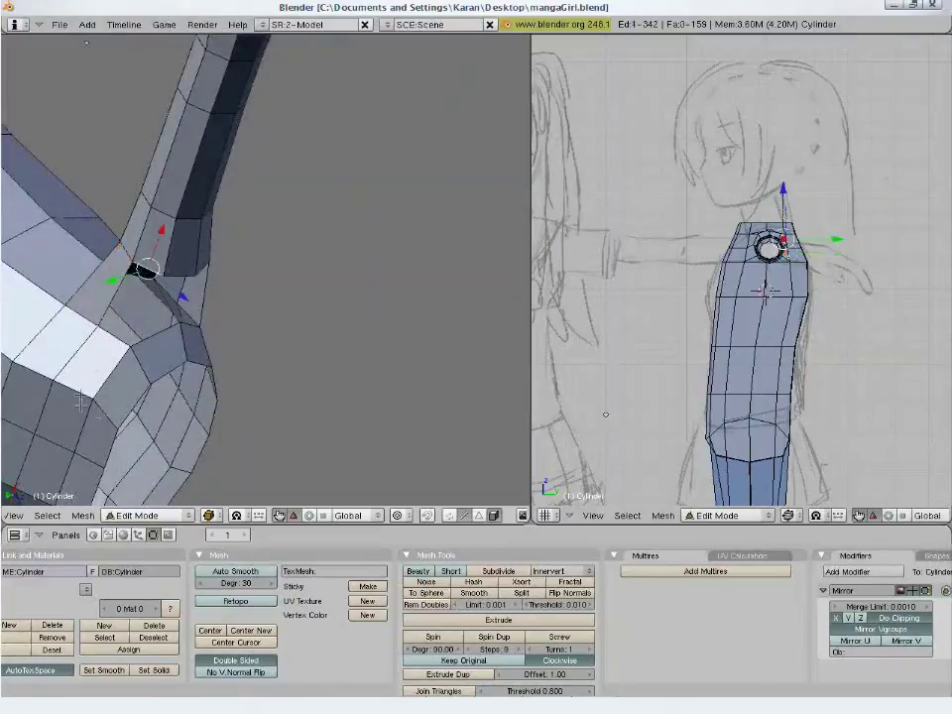
shift+right_click(112, 335)
key(f)
middle_drag(269, 366, 217, 317)
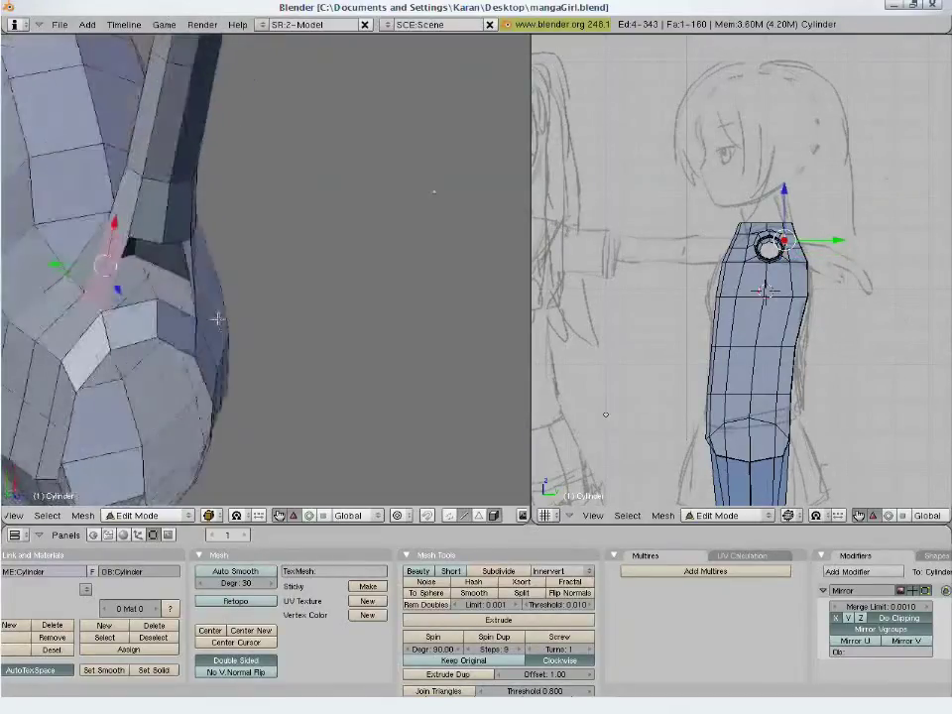
Close the two remaining gaps on top of the shoulder with faces between arm and torso edges
right_click(141, 206)
right_click(147, 242)
shift+right_click(129, 309)
key(f)
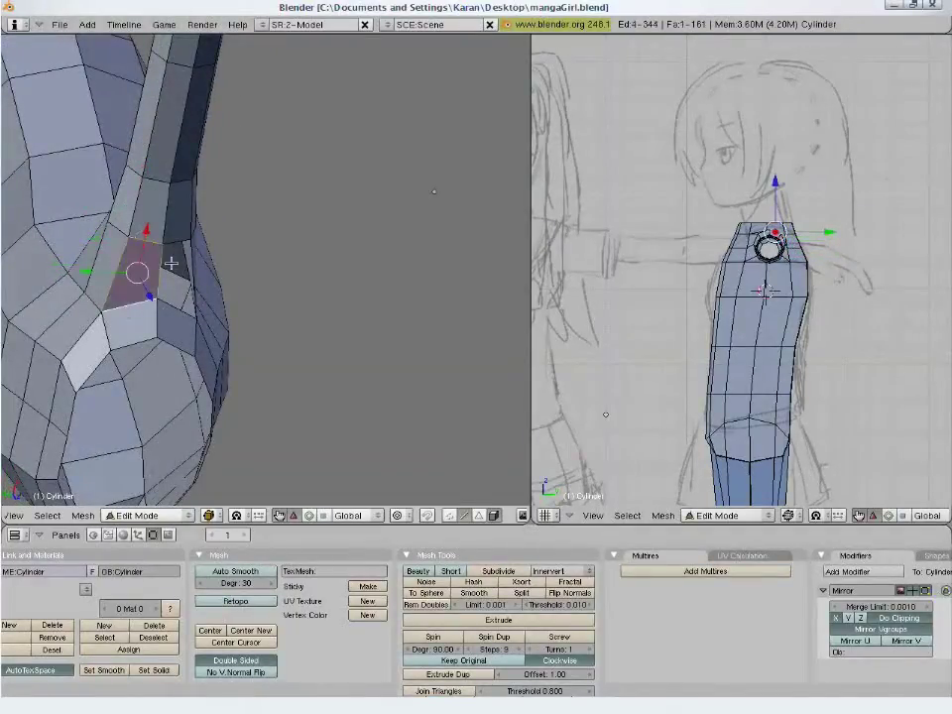
right_click(175, 239)
shift+right_click(179, 313)
key(f)
middle_drag(196, 344, 345, 282)
In front view, move the first upper-arm edge loop slightly toward the shoulder
key(KP_1)
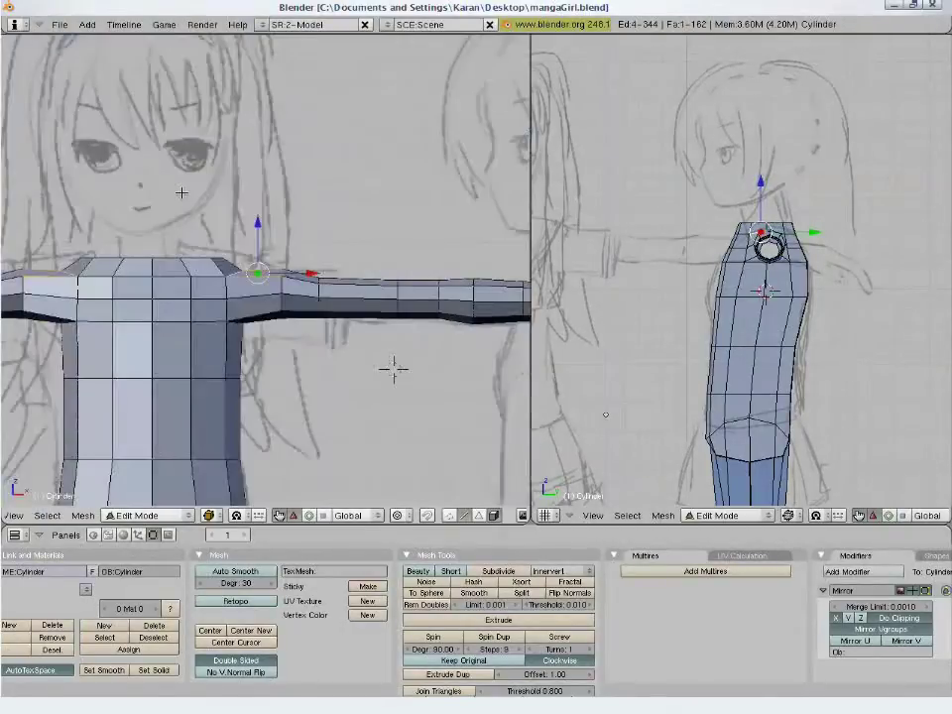
key(a)
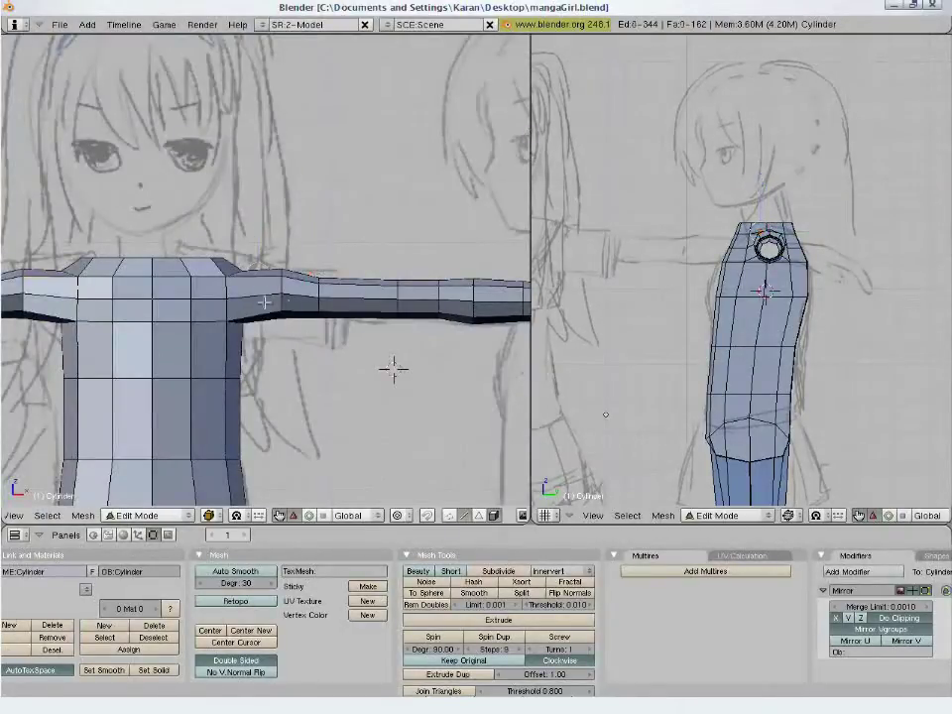
right_click(274, 294)
key(g)
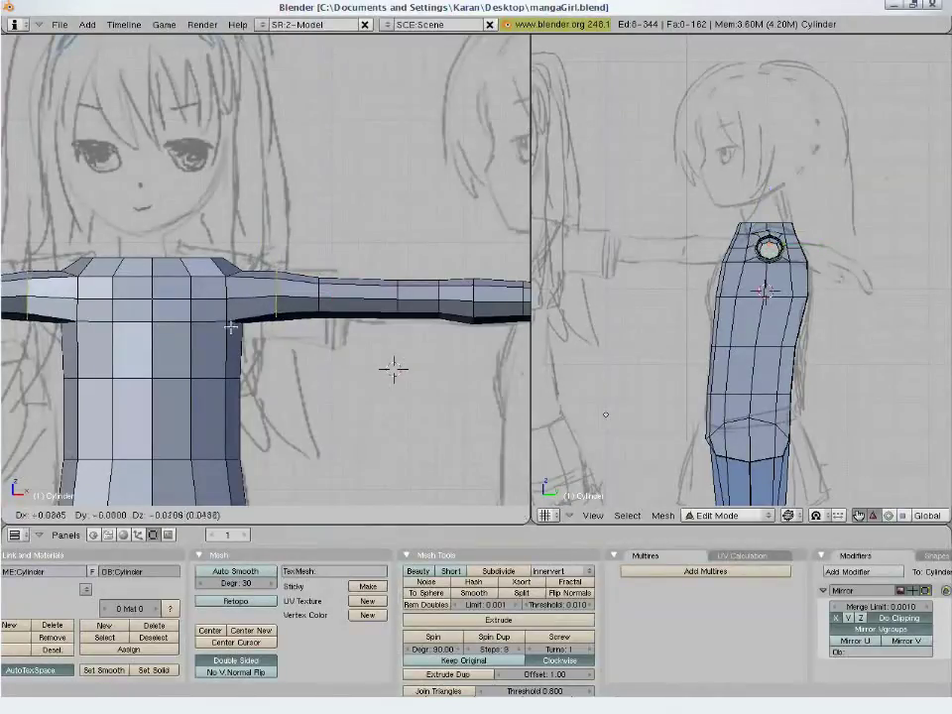
click(257, 290)
Rotate and reposition the torso edge at the front of the armpit so it slants into the arm
key(r)
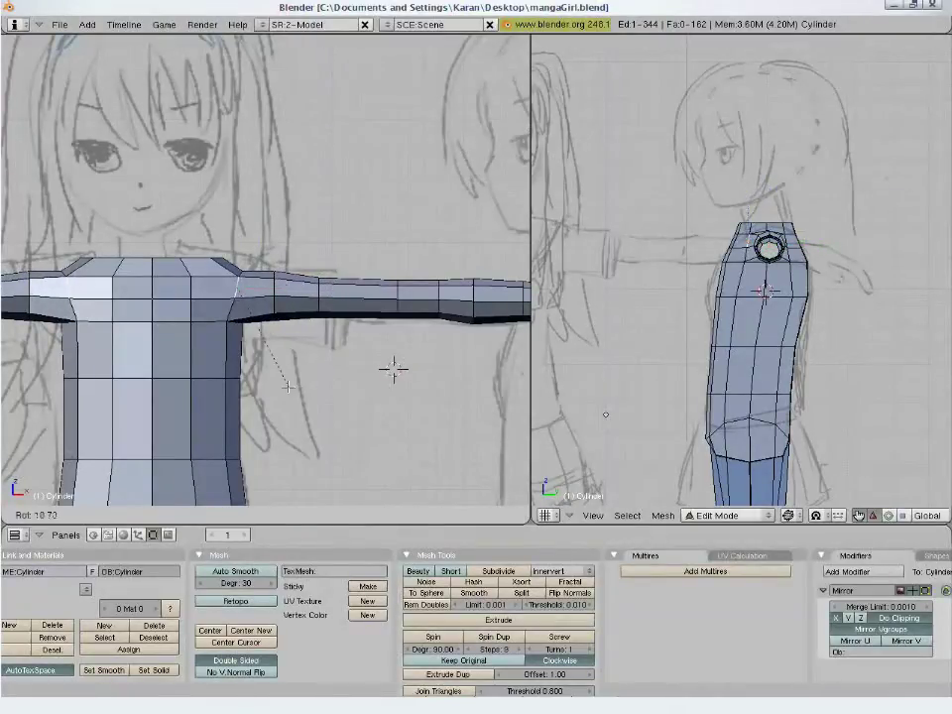
click(275, 378)
key(g)
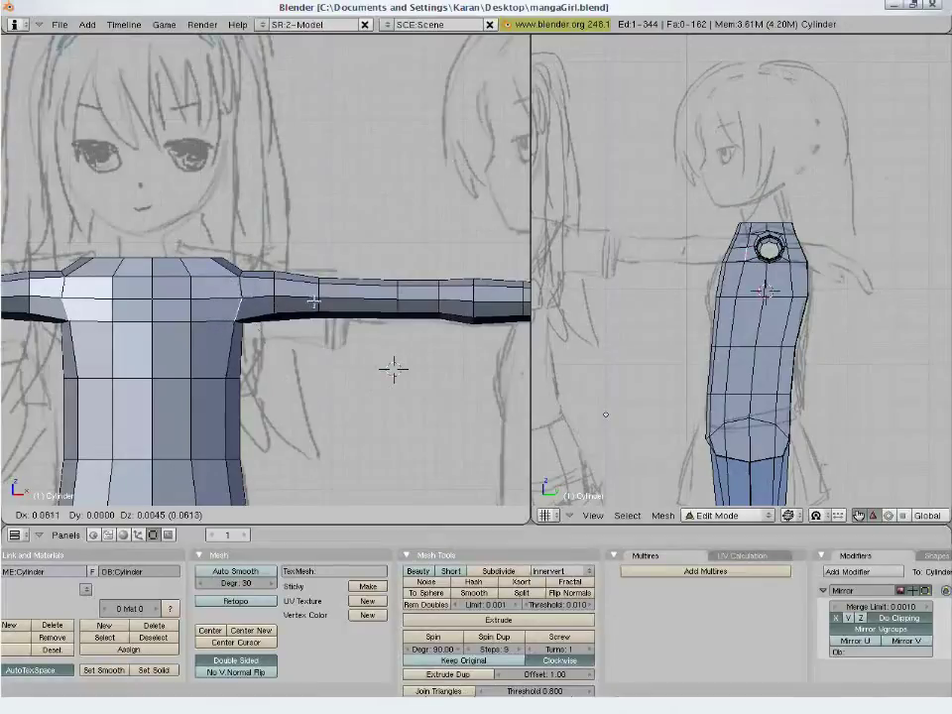
click(297, 302)
key(r)
click(296, 352)
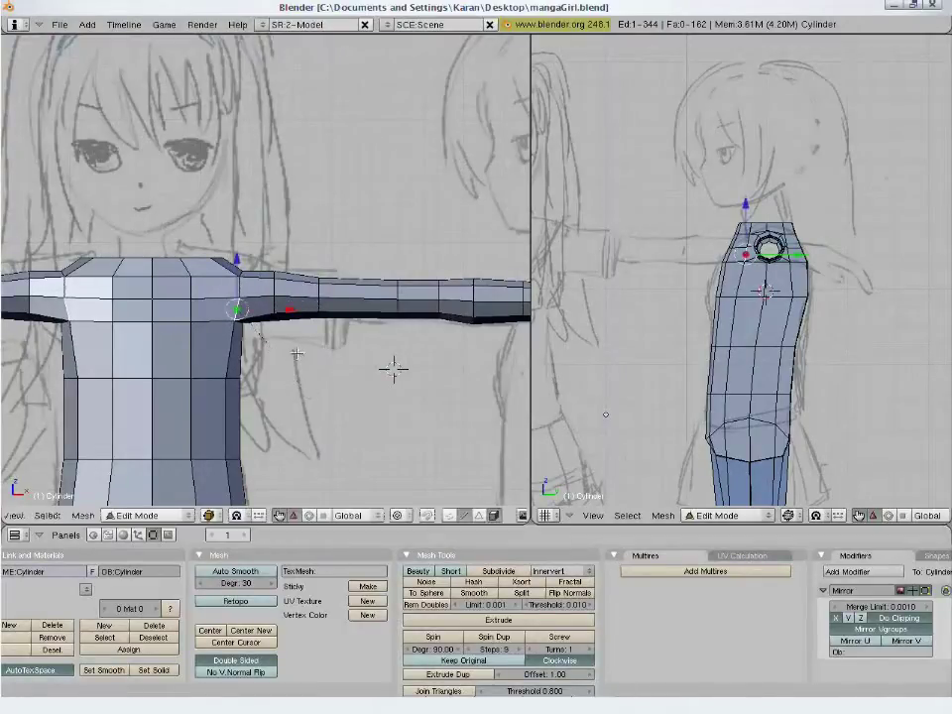
Slide the two upper-arm edge loops nearest the shoulder inward along X toward the torso
key(a)
right_click(278, 306)
key(a)
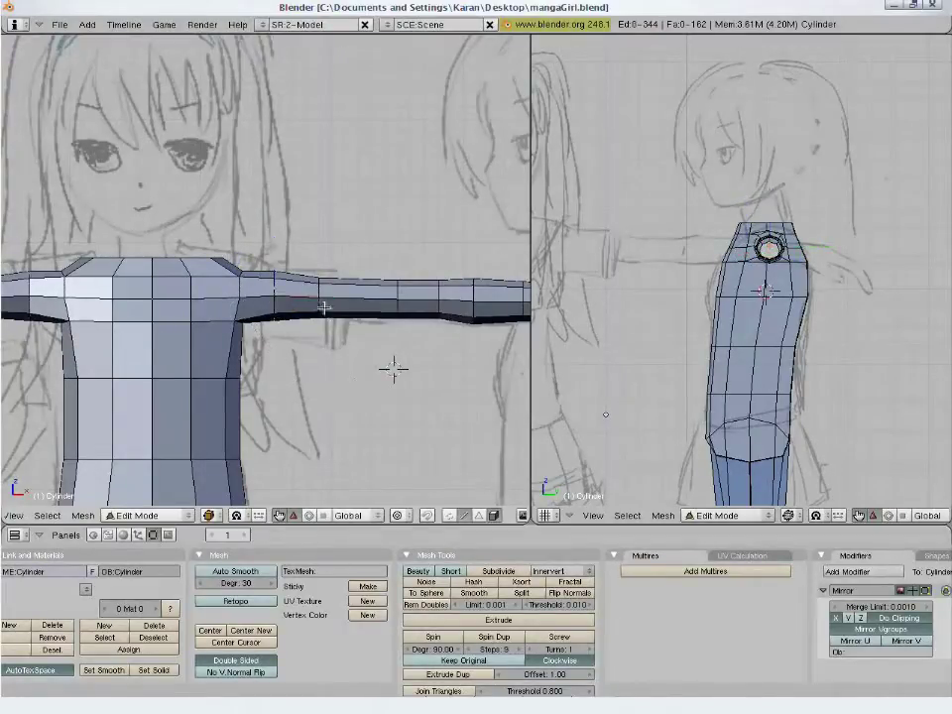
alt+right_click(324, 309)
key(g)
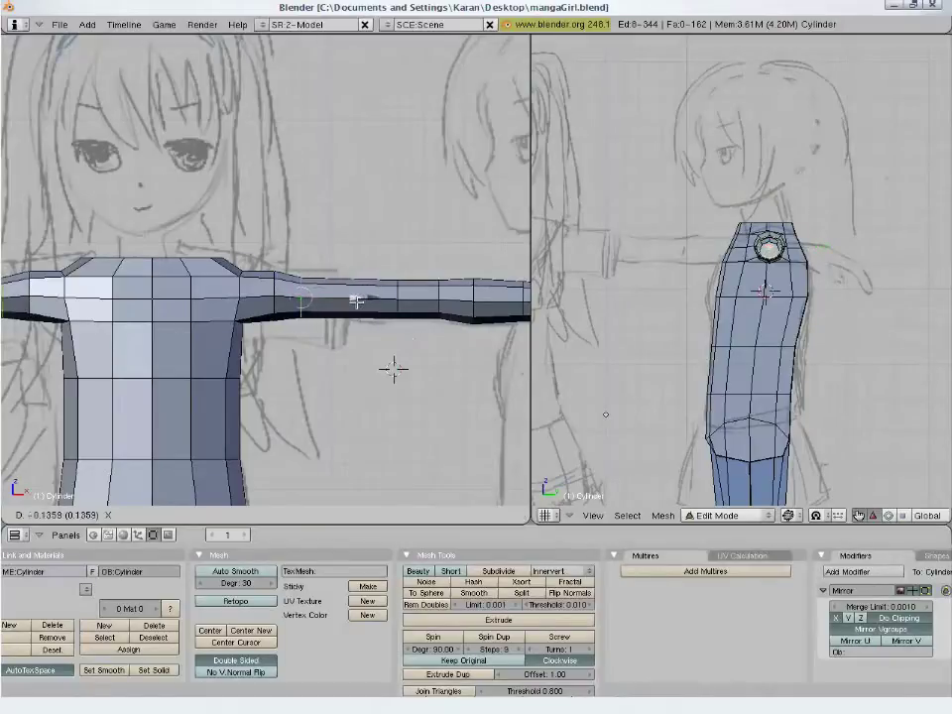
click(300, 305)
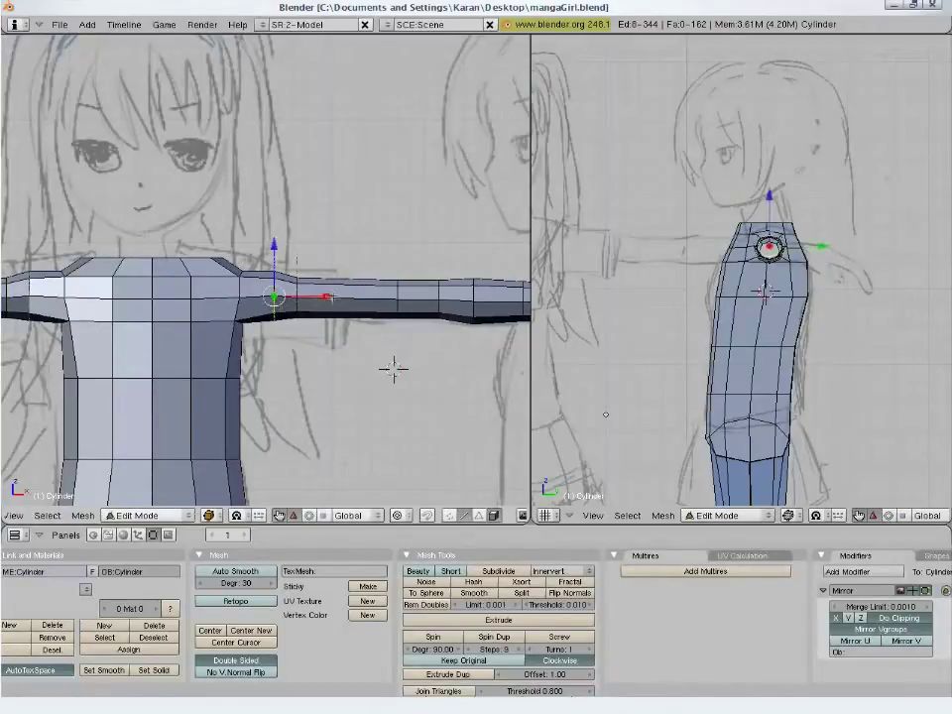
key(g)
key(x)
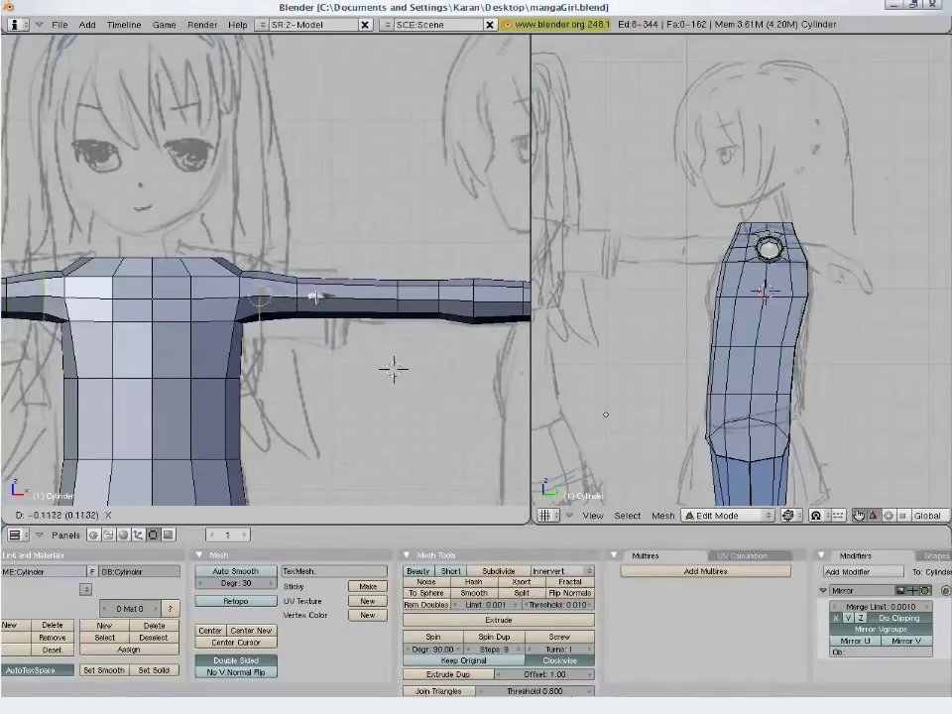
click(310, 297)
Shrink the edge loop around the neck opening and lower it slightly along Z
key(a)
alt+right_click(208, 261)
key(s)
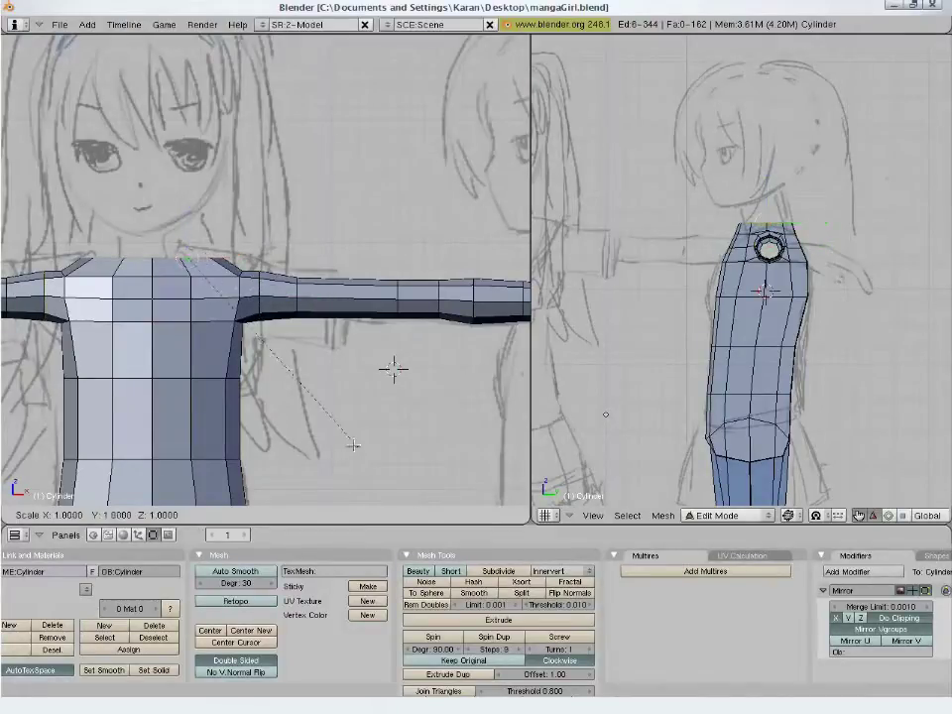
click(317, 416)
key(g)
key(z)
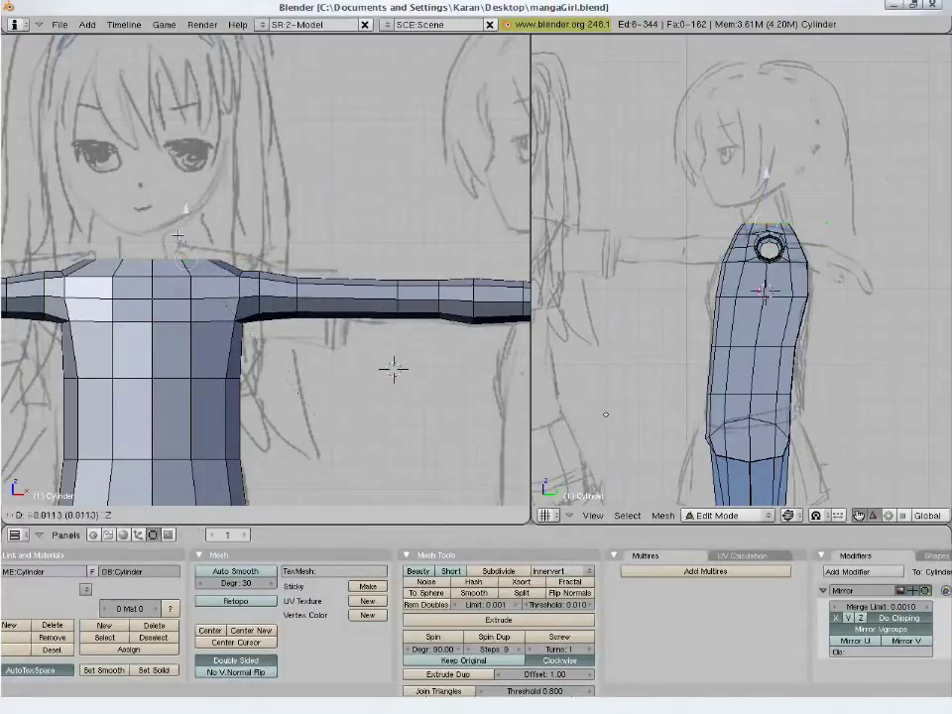
click(172, 285)
shift+middle_drag(171, 285, 318, 378)
Extrude the neck opening's edge loop inward, scale it along X and shift it toward the centre line
key(g)
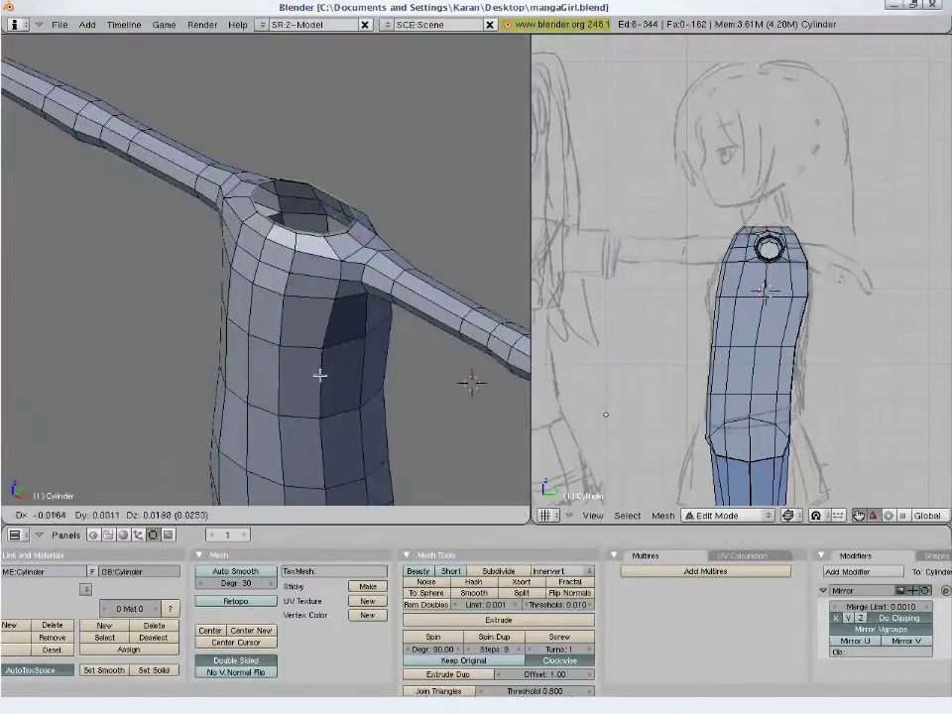
key(Escape)
key(s)
key(x)
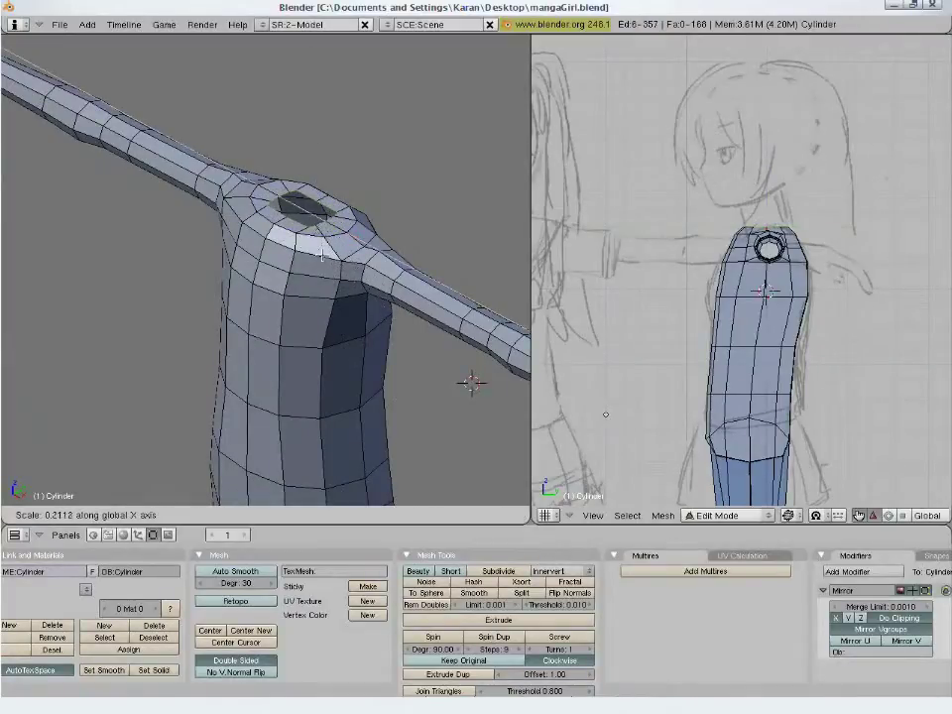
click(471, 381)
scroll(323, 272, up, 3)
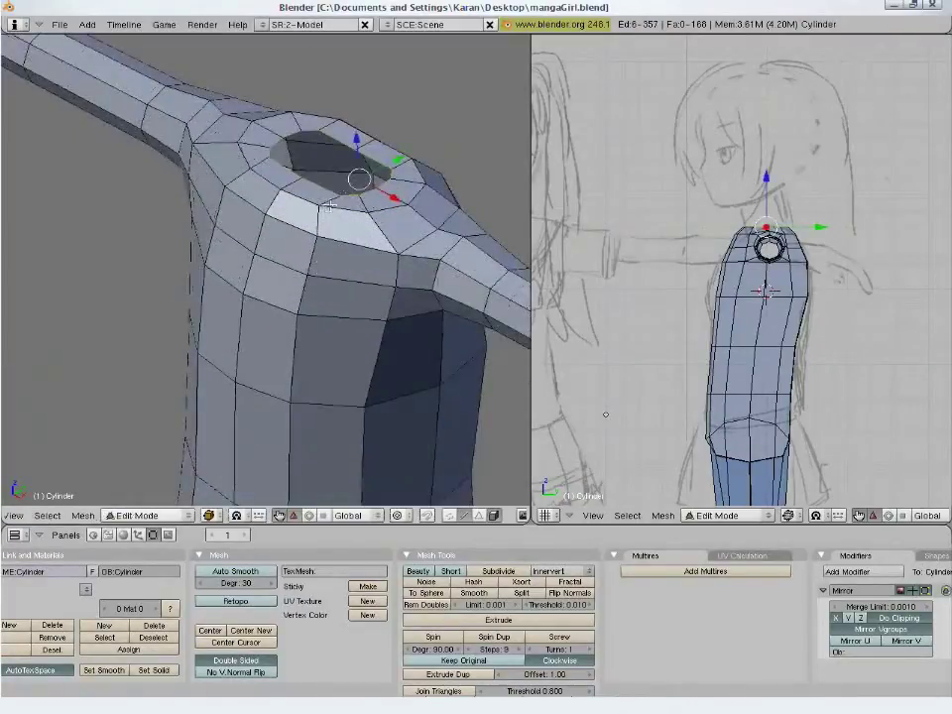
drag(395, 198, 376, 187)
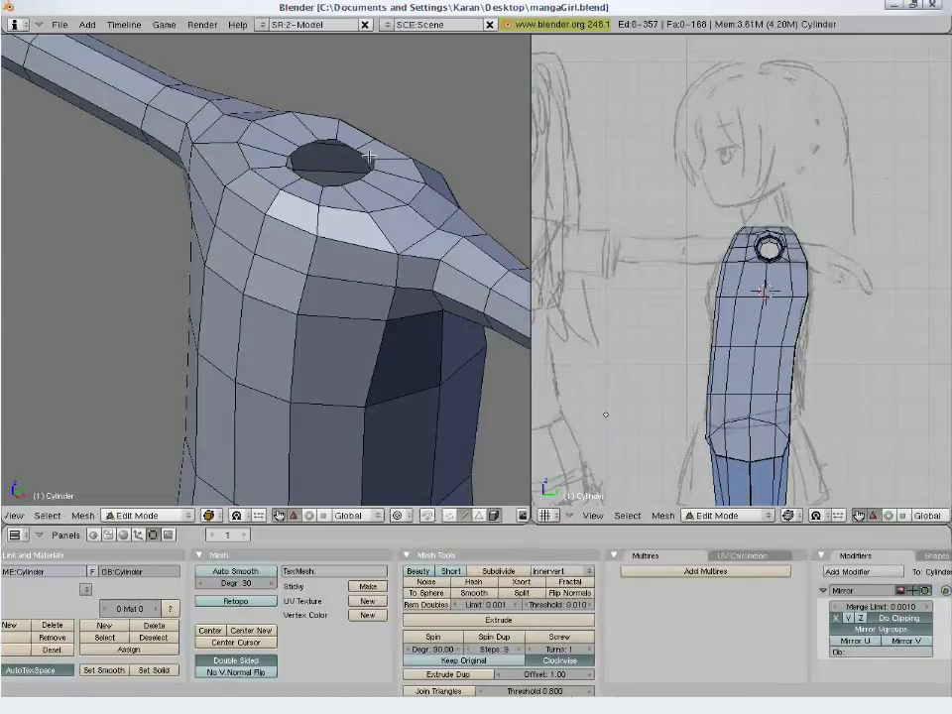
In front view, lower the outer edge loop around the neck opening and nudge it outward along X
key(KP_1)
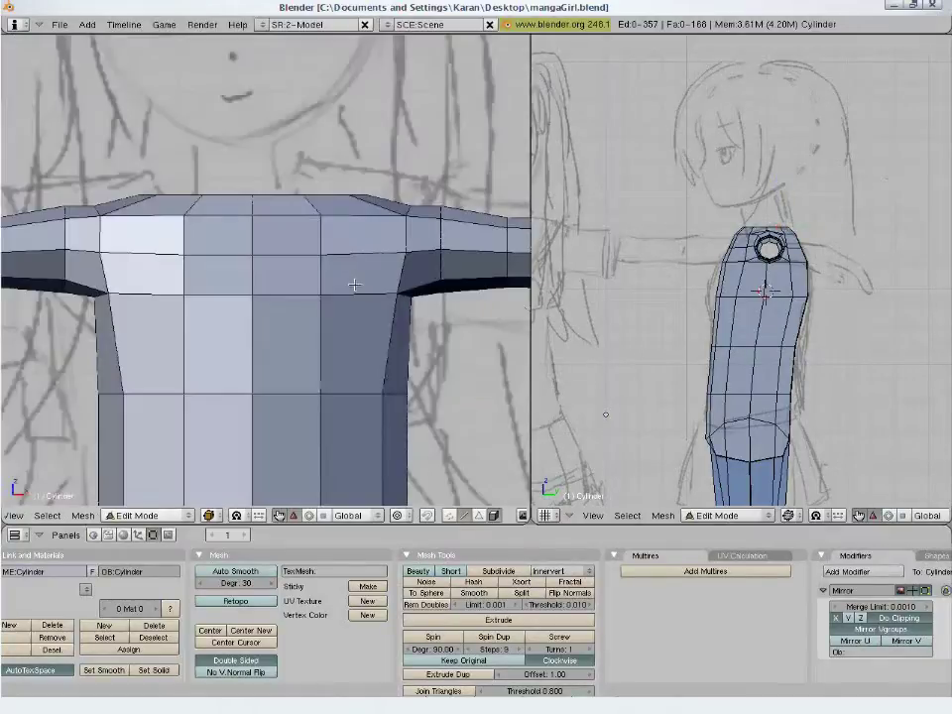
scroll(354, 285, down, 1)
key(g)
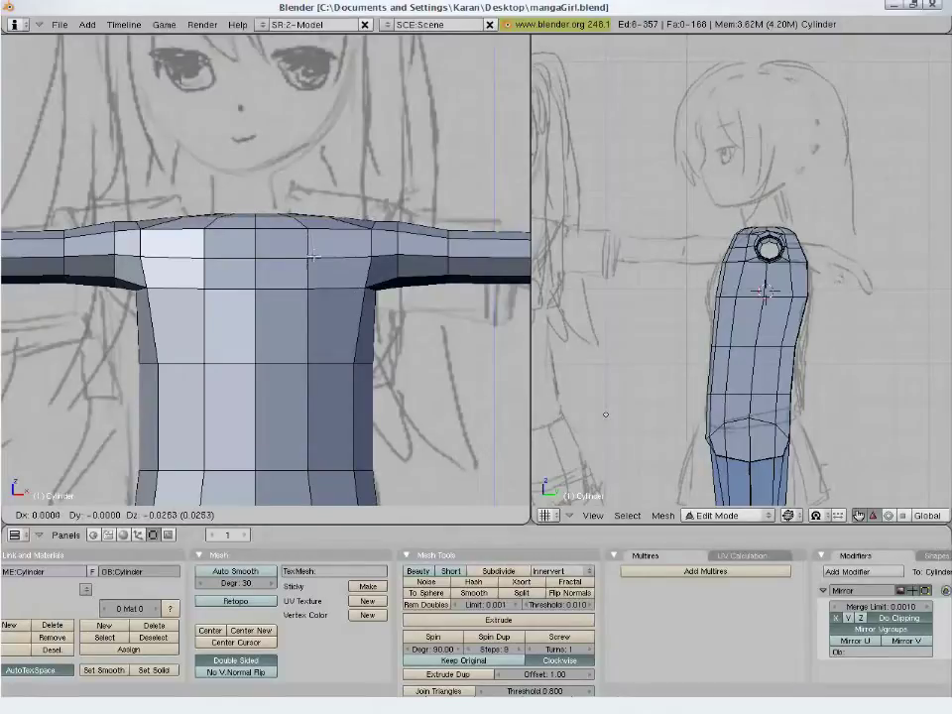
click(314, 256)
key(g)
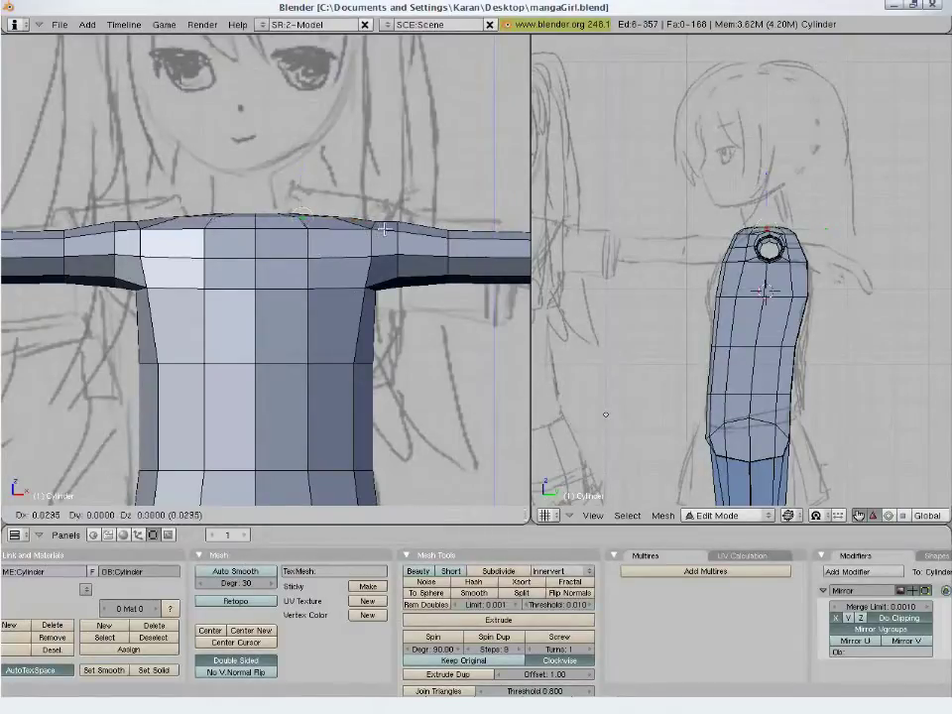
click(377, 230)
Leave mesh editing and save the file over mangaGirl.blend
key(Tab)
scroll(339, 336, down, 3)
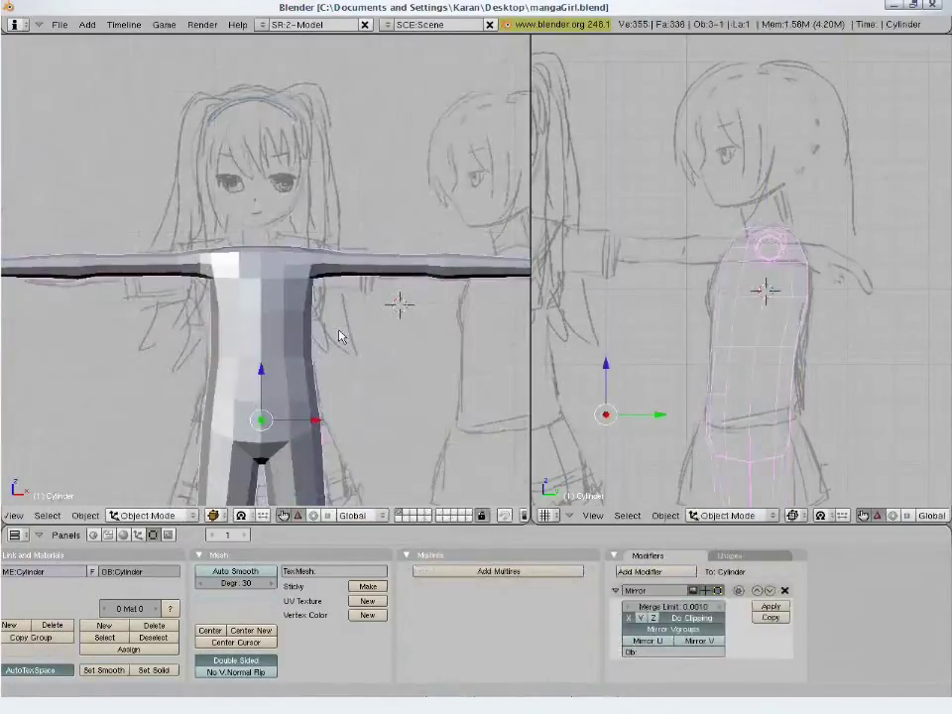
key(ctrl+w)
click(441, 374)
scroll(374, 366, down, 4)
scroll(374, 329, up, 1)
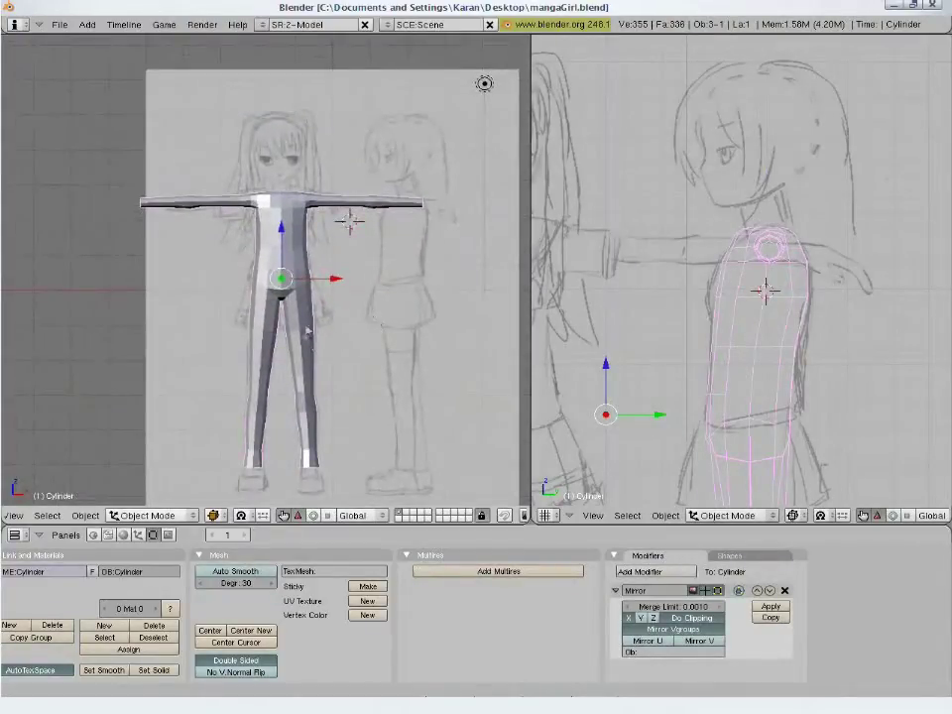
Examine the body's overall shape from several angles and compare the shaded torso with the side-view sketch
key(a)
mouse_move(368, 285)
middle_down()
mouse_move(232, 286)
mouse_move(346, 297)
mouse_move(302, 294)
middle_up()
right_click(301, 294)
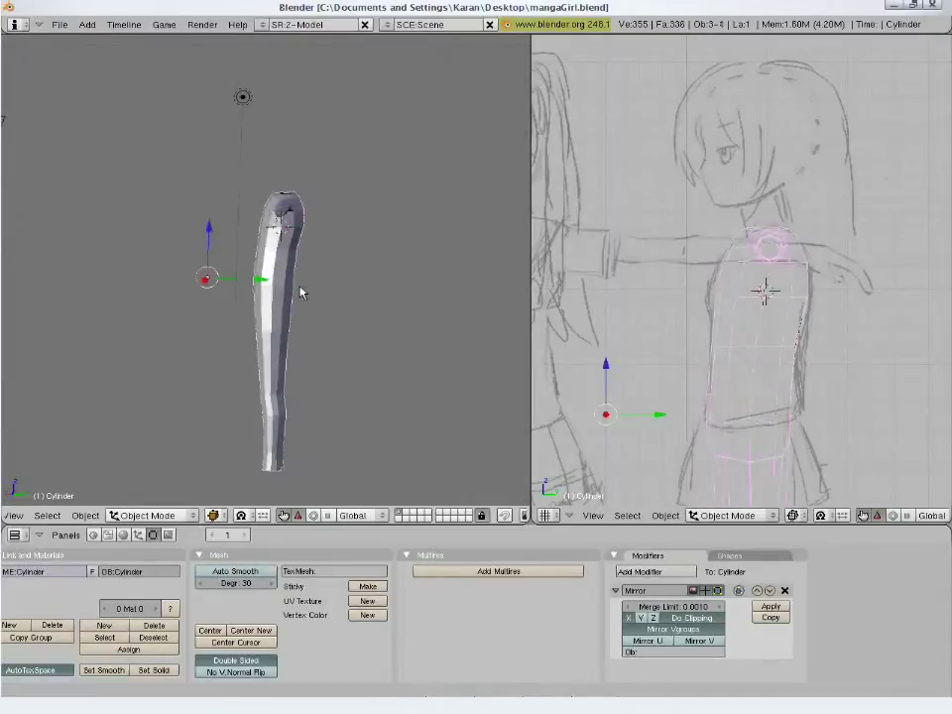
key(KP_1)
mouse_move(739, 380)
shift+middle_down()
mouse_move(745, 244)
mouse_move(756, 391)
shift+middle_up()
key(z)
scroll(751, 338, up, 1)
scroll(752, 339, up, 1)
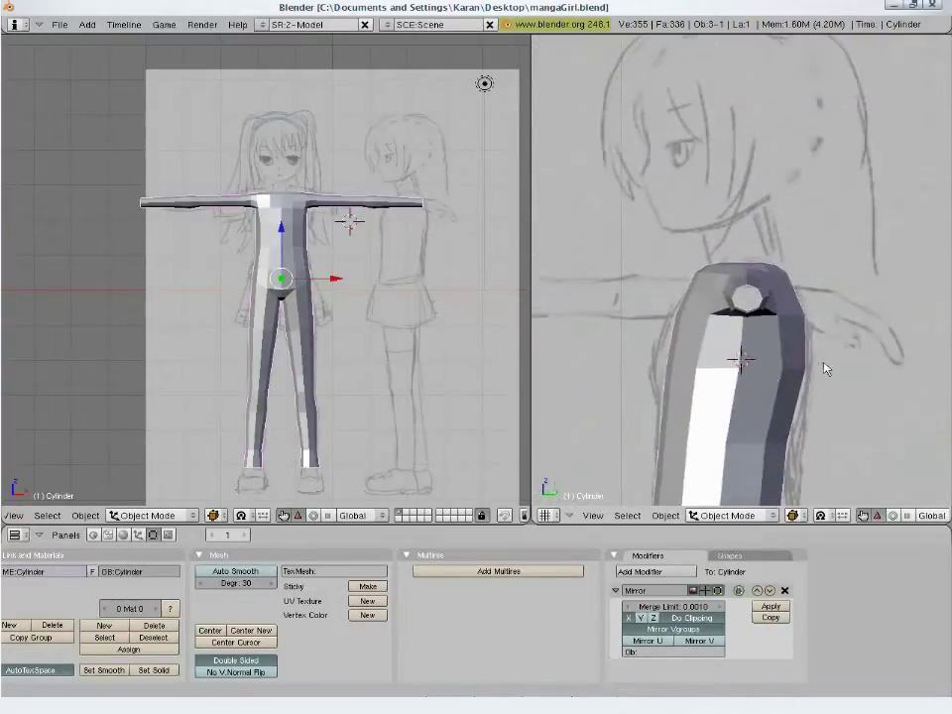
Edit the mesh in vertex mode and move the vertices at the front of the neck base to round the side profile
key(Tab)
key(a)
scroll(742, 337, up, 2)
middle_drag(887, 515, 714, 515)
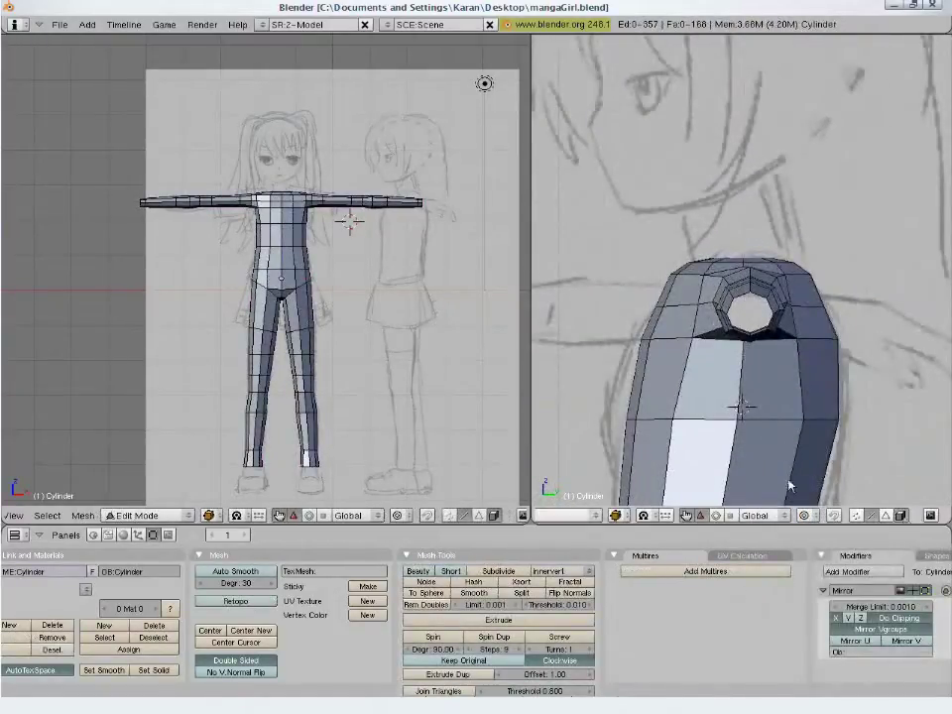
click(859, 516)
key(z)
key(a)
key(a)
key(b)
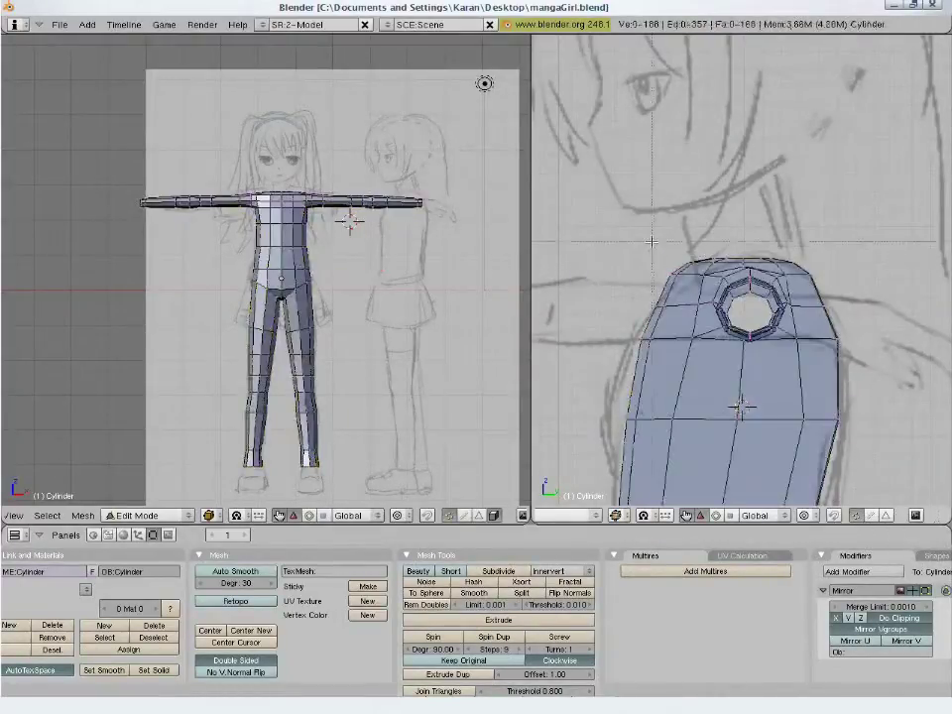
drag(651, 241, 694, 285)
key(g)
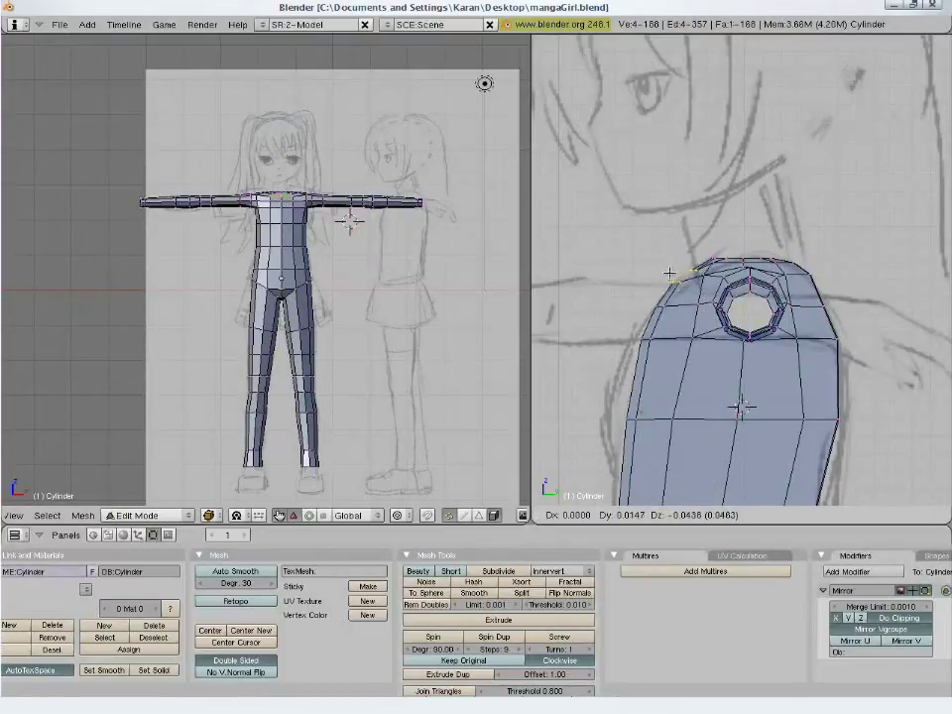
click(669, 273)
Move the vertices at the back of the shoulder top to round the upper back in side view
key(a)
key(b)
drag(780, 256, 820, 280)
key(g)
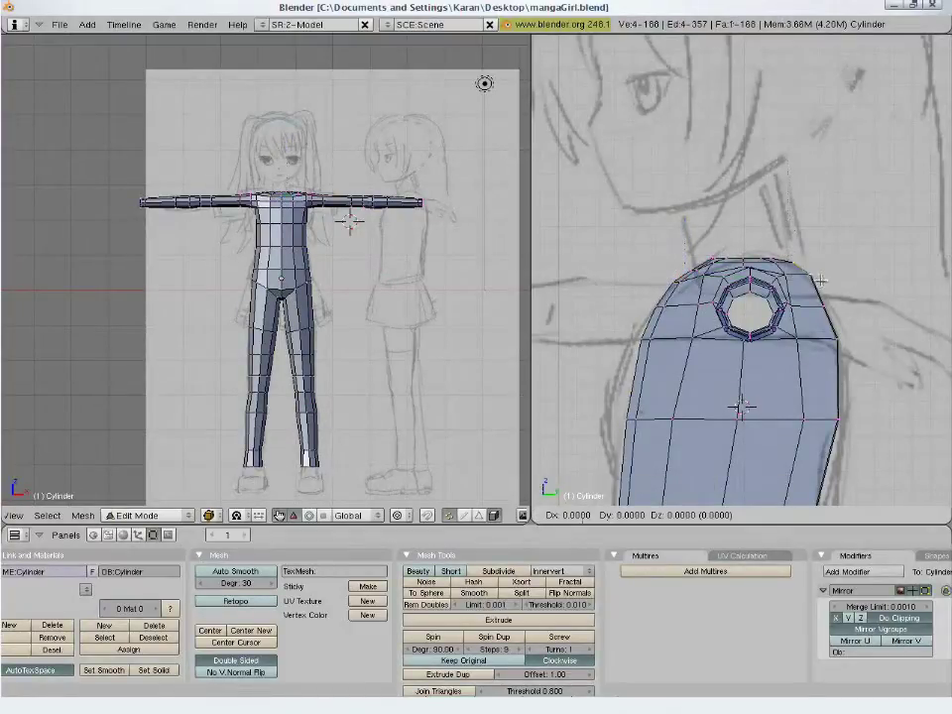
click(817, 283)
Select the vertices from the front of the neck base down to the upper chest and reposition them in side view
key(a)
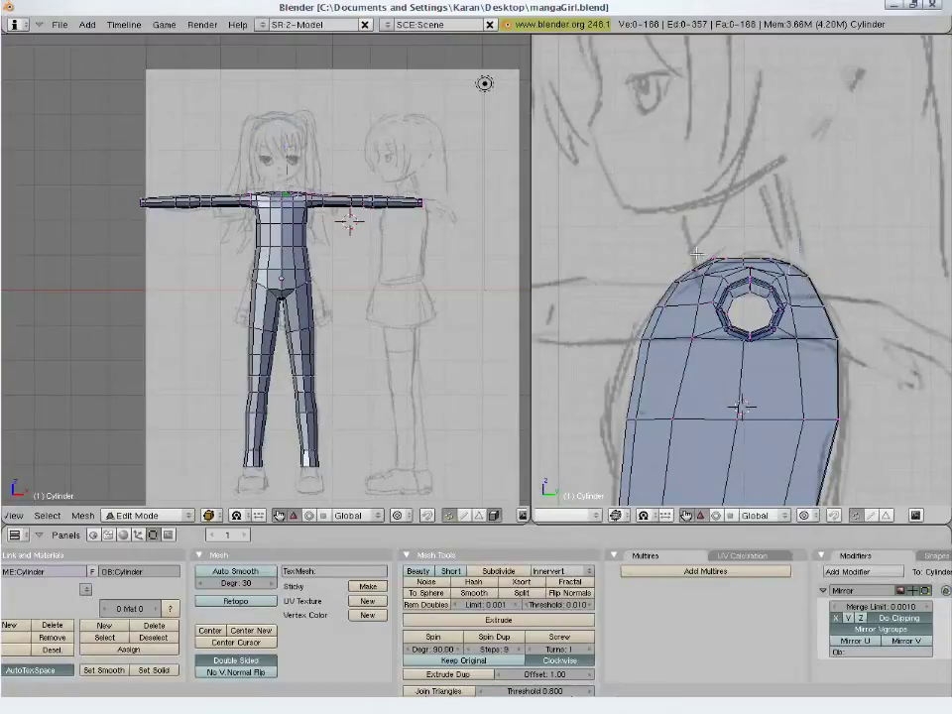
key(b)
key(b)
mouse_move(682, 254)
mouse_down()
mouse_move(691, 248)
mouse_move(630, 322)
mouse_up()
right_click(587, 319)
key(g)
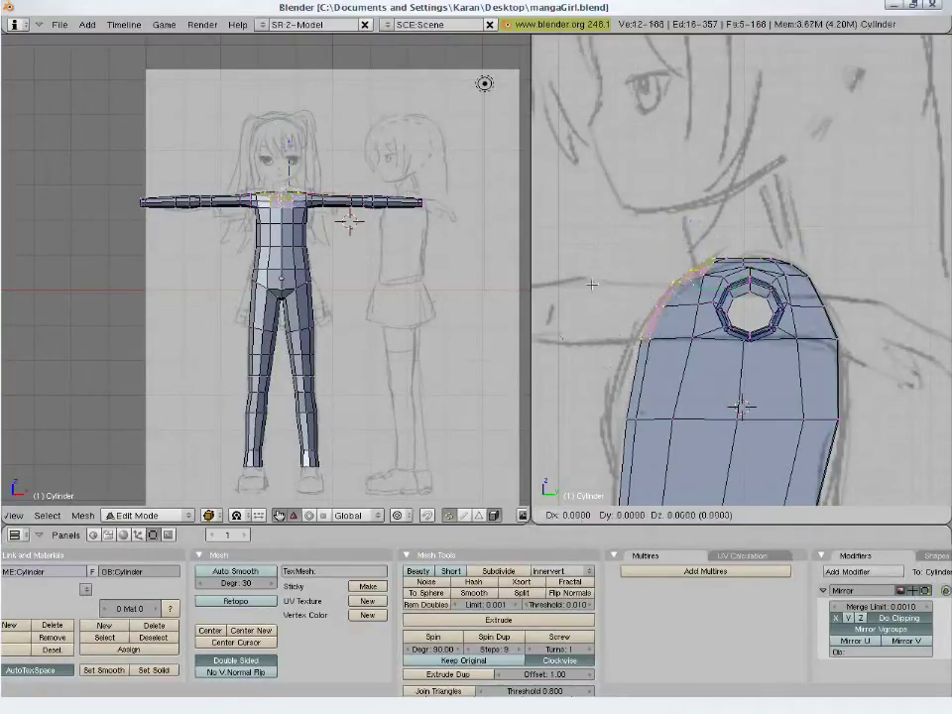
click(550, 365)
Move the front chest vertices below the armpit level toward the sketch's chest outline
scroll(551, 365, down, 2)
key(a)
key(b)
drag(641, 345, 714, 390)
key(g)
click(649, 392)
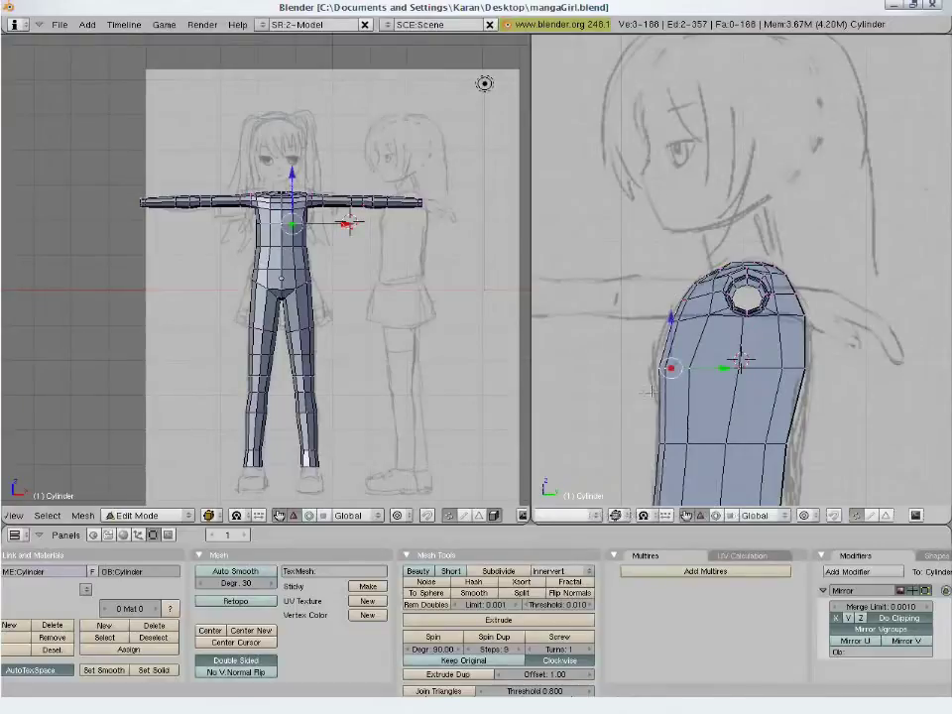
Adjust the chest vertex just behind the front outline below the armpit in side view, and return to object mode
scroll(739, 393, down, 2)
key(a)
right_click(706, 334)
key(g)
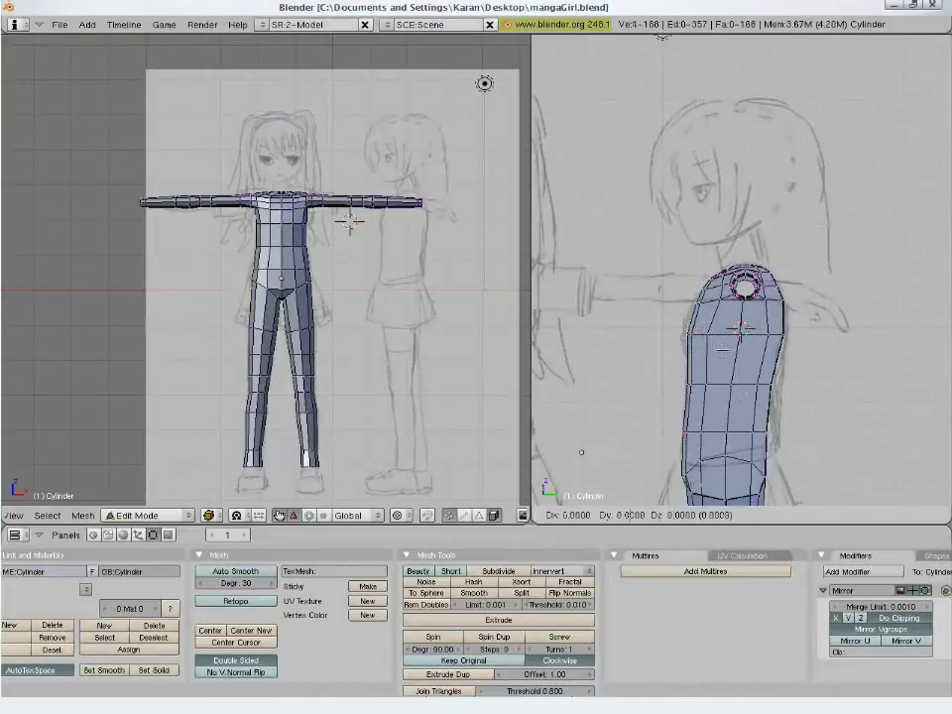
click(746, 349)
scroll(818, 337, down, 3)
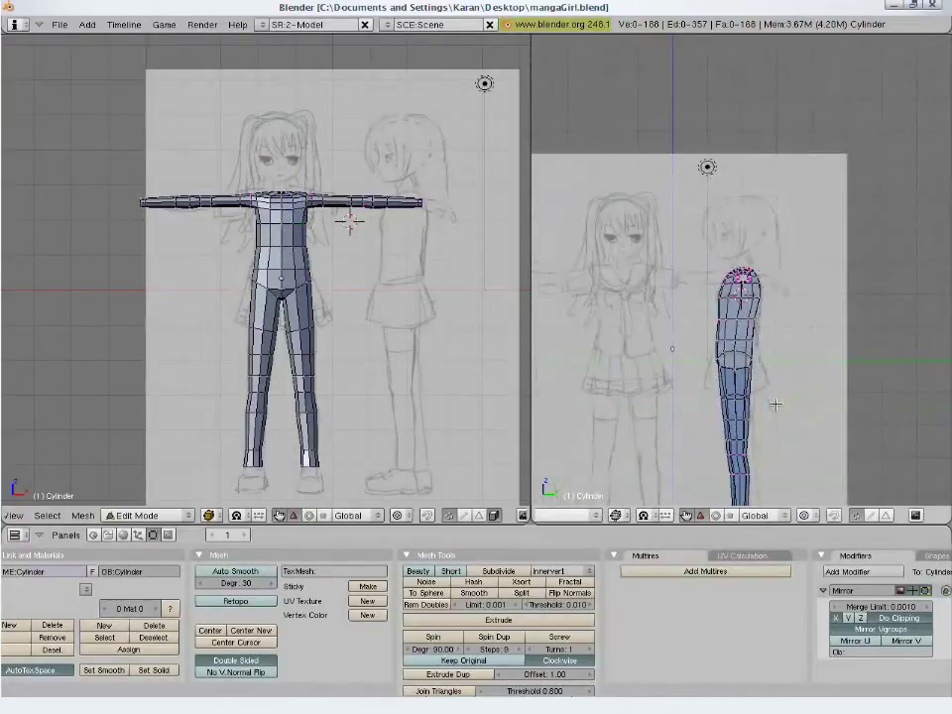
key(a)
key(a)
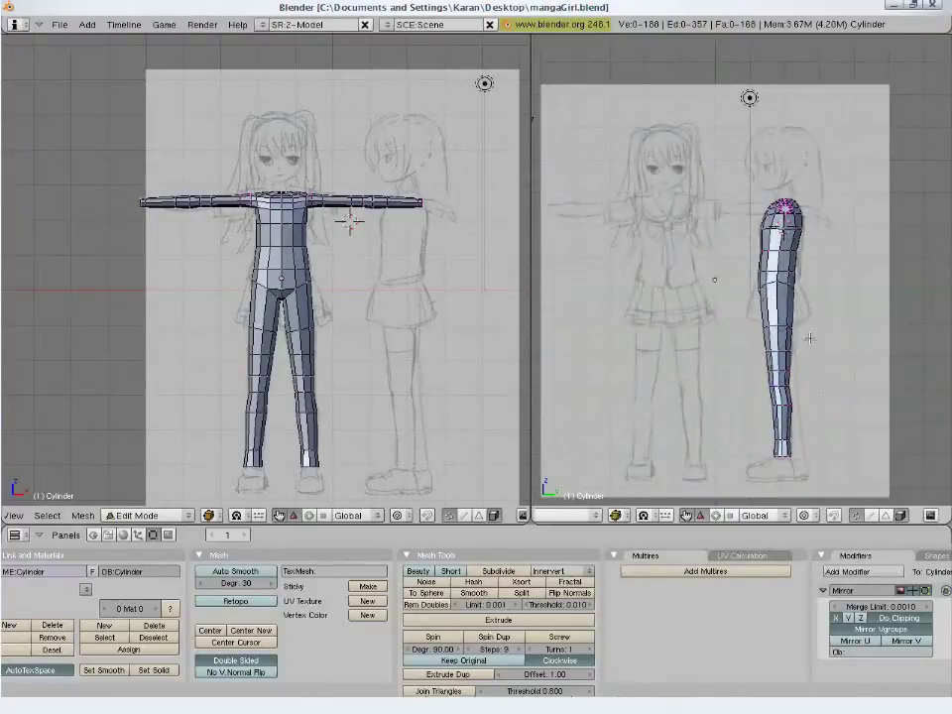
key(Tab)
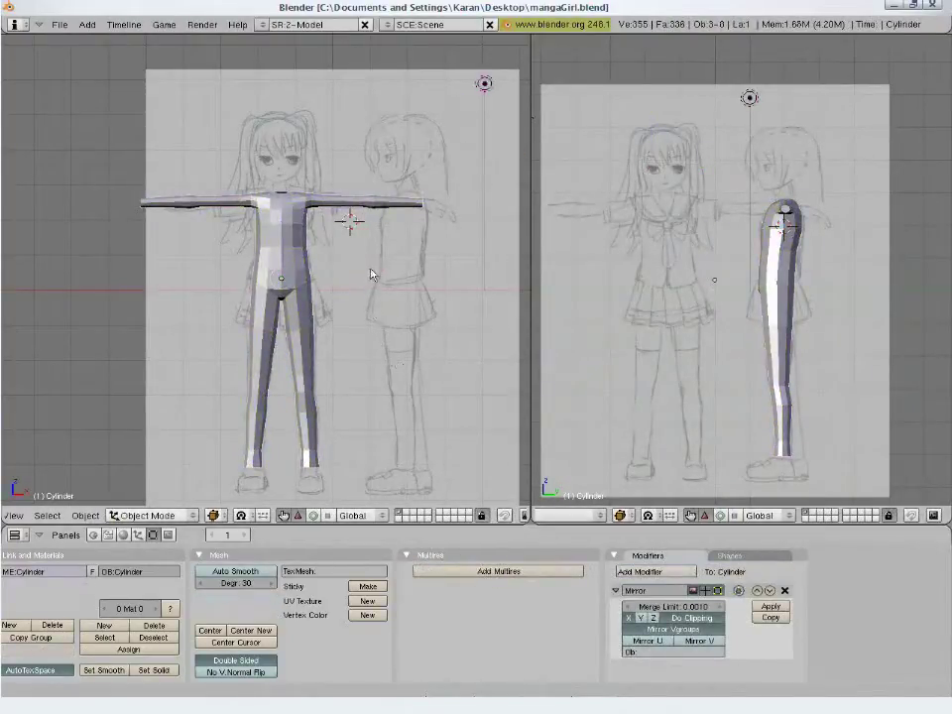
Enter edit mode and move the vertex at the back of the shoulder where the arm meets the torso
middle_drag(372, 272, 169, 298)
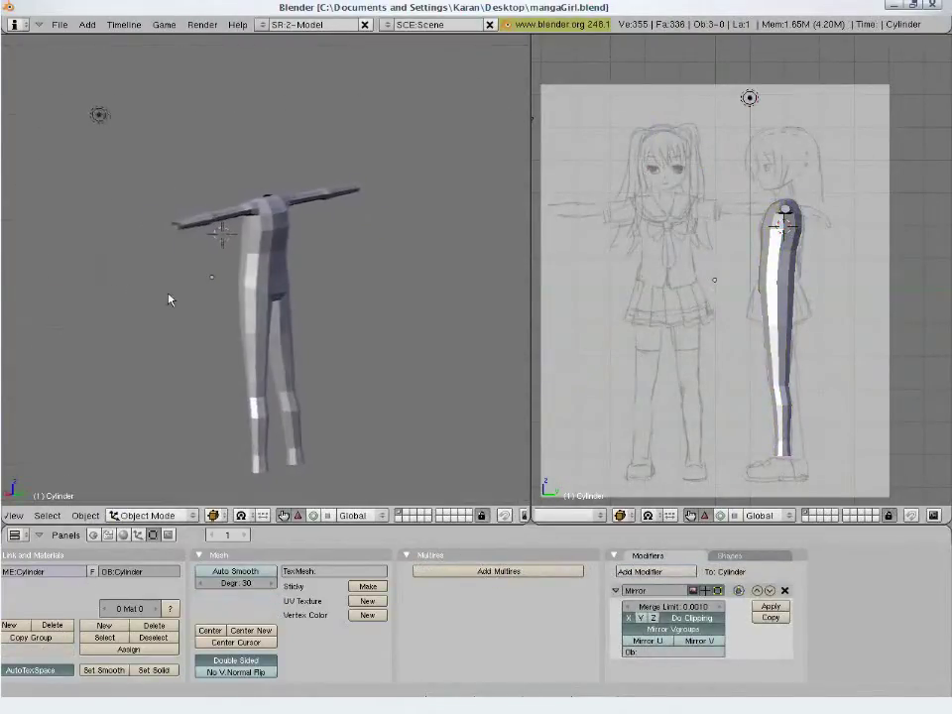
scroll(253, 316, up, 3)
scroll(253, 315, up, 3)
middle_drag(264, 315, 320, 364)
key(KP_1)
scroll(302, 344, up, 4)
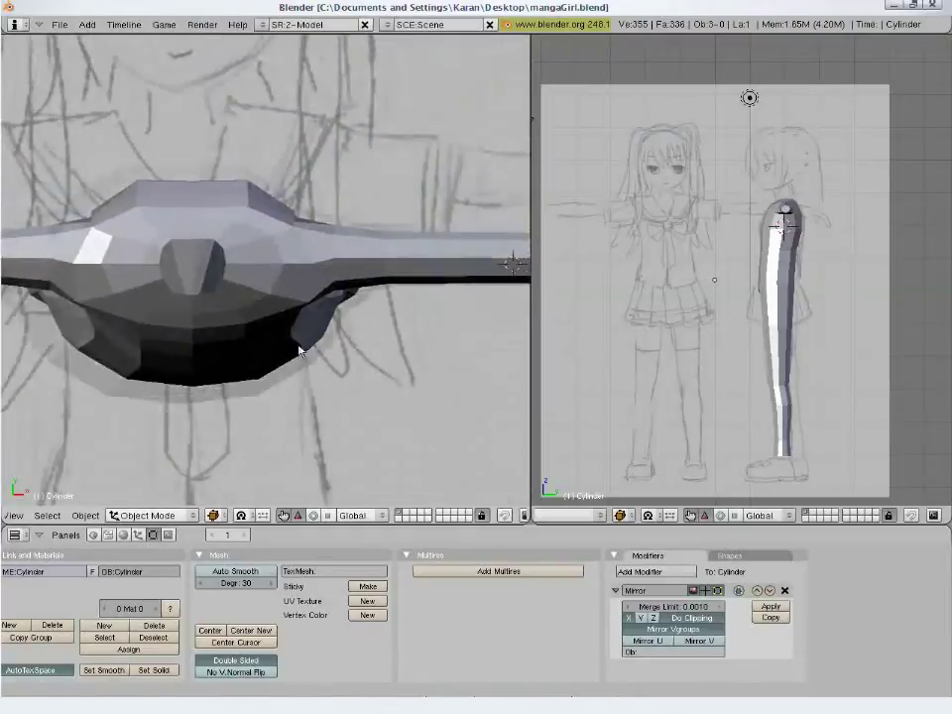
key(Tab)
middle_drag(291, 266, 274, 260)
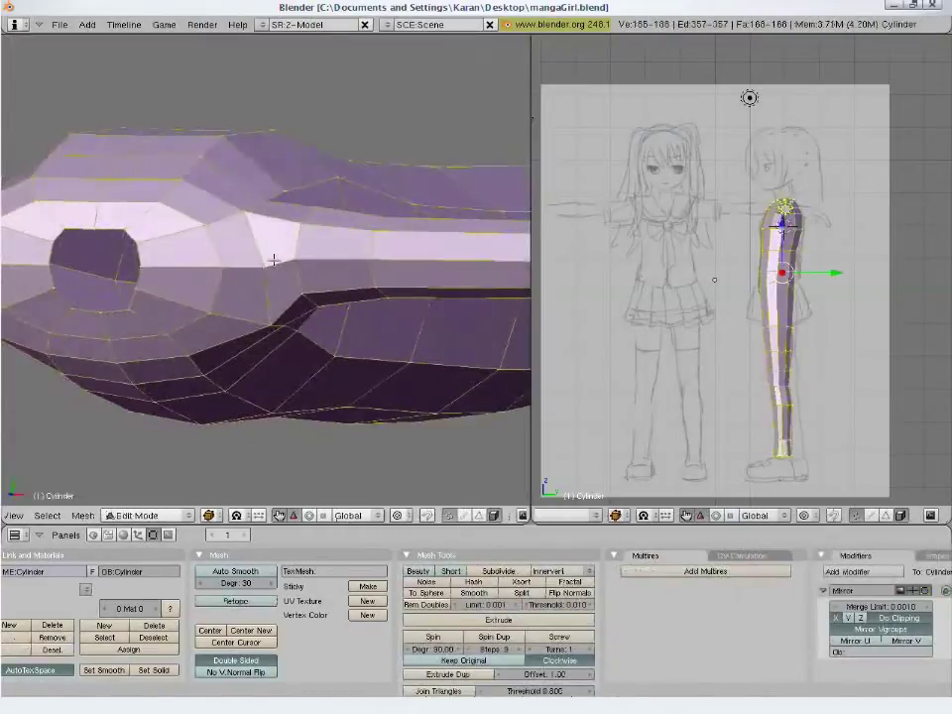
right_click(266, 202)
middle_drag(265, 203, 314, 267)
key(g)
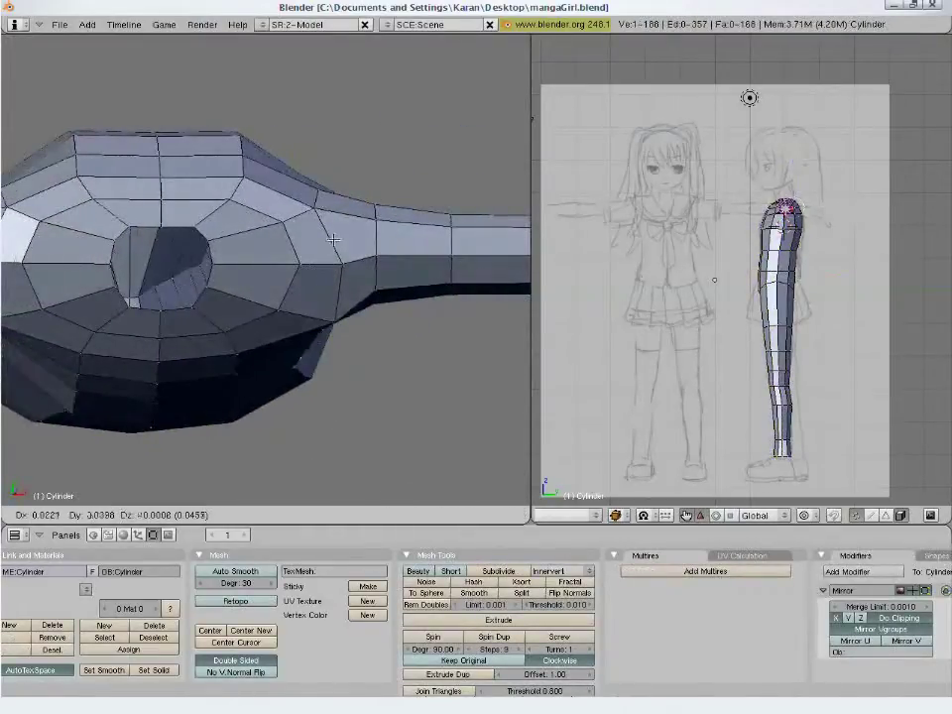
click(332, 234)
key(KP_7)
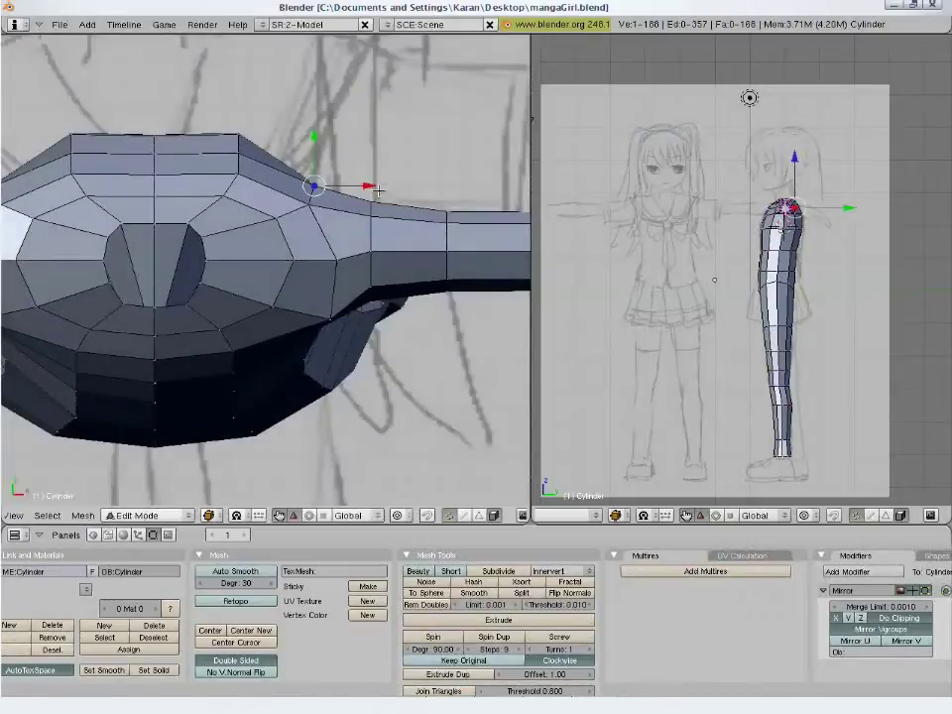
Reposition the vertices behind the shoulder and armpit so the back flows smoothly into the arm from above
right_click(306, 203)
key(g)
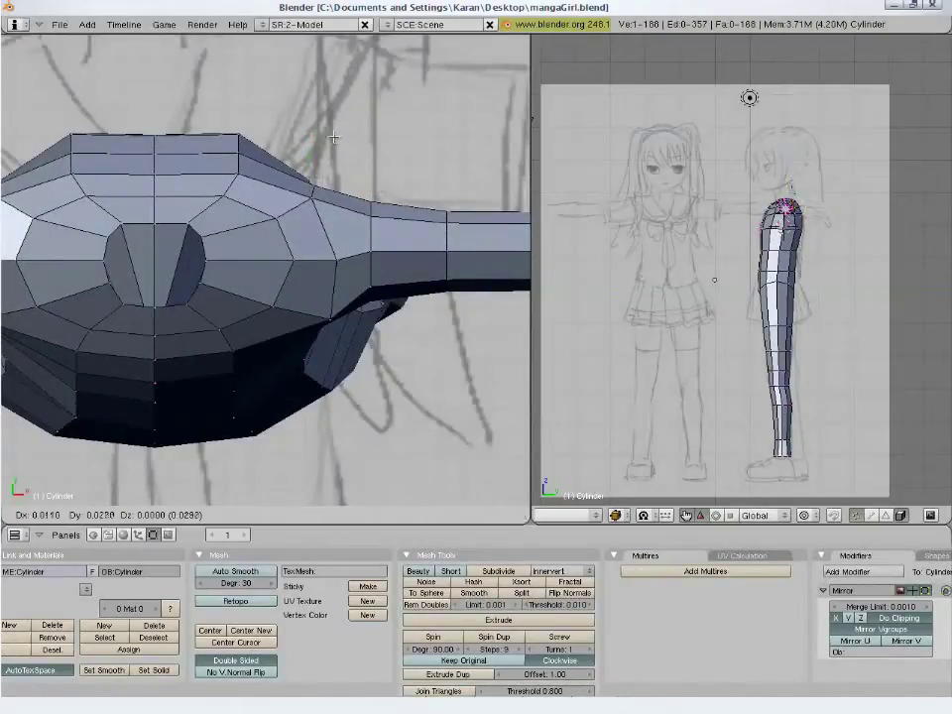
click(335, 138)
right_click(311, 180)
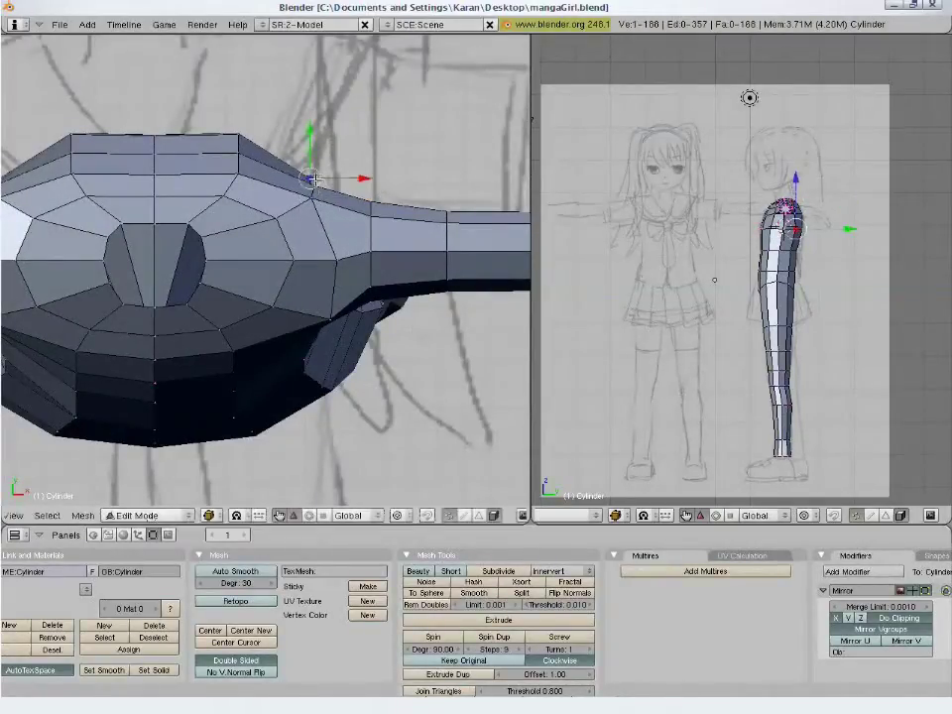
mouse_move(311, 180)
middle_down()
mouse_move(300, 219)
mouse_move(325, 167)
middle_up()
key(g)
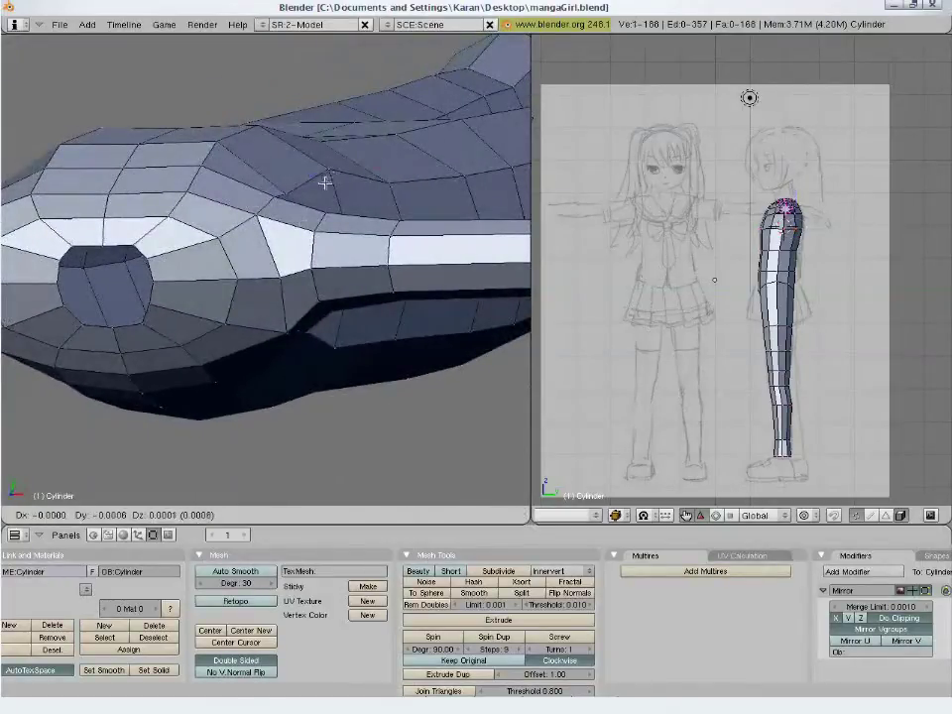
click(294, 192)
right_click(293, 192)
key(KP_1)
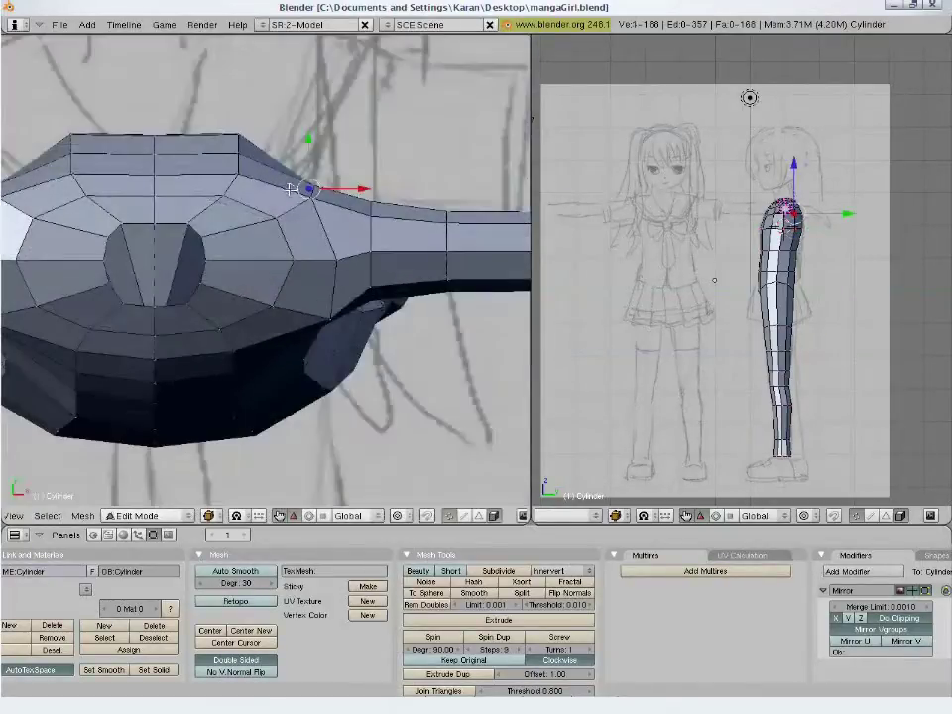
key(g)
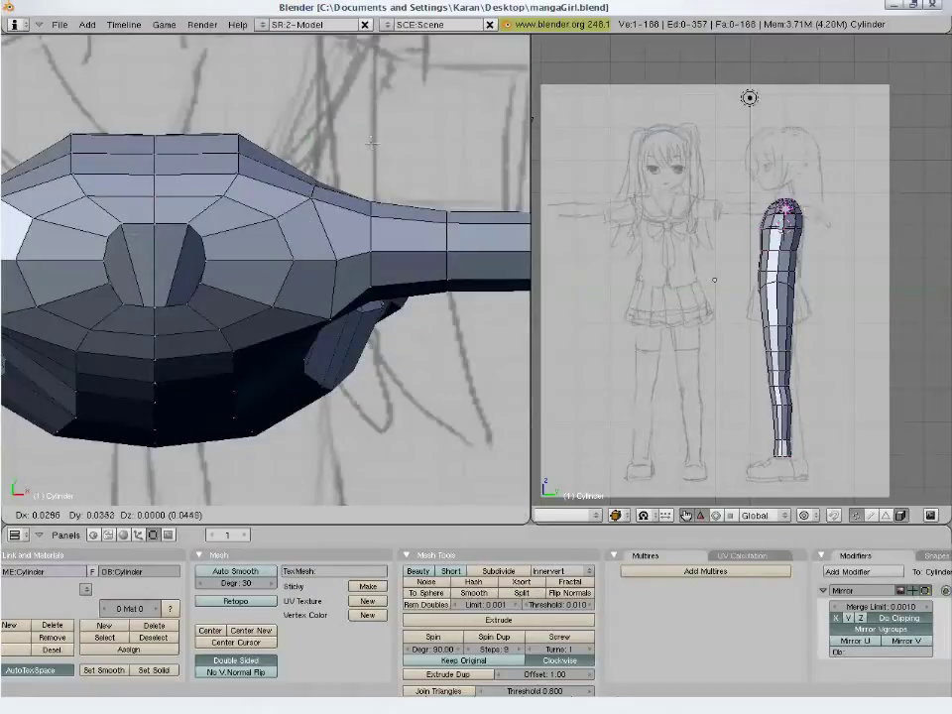
click(372, 143)
Move the outer and centre vertices along the rear edge of the upper back to round its contour in top view
key(a)
key(b)
drag(220, 117, 258, 152)
key(g)
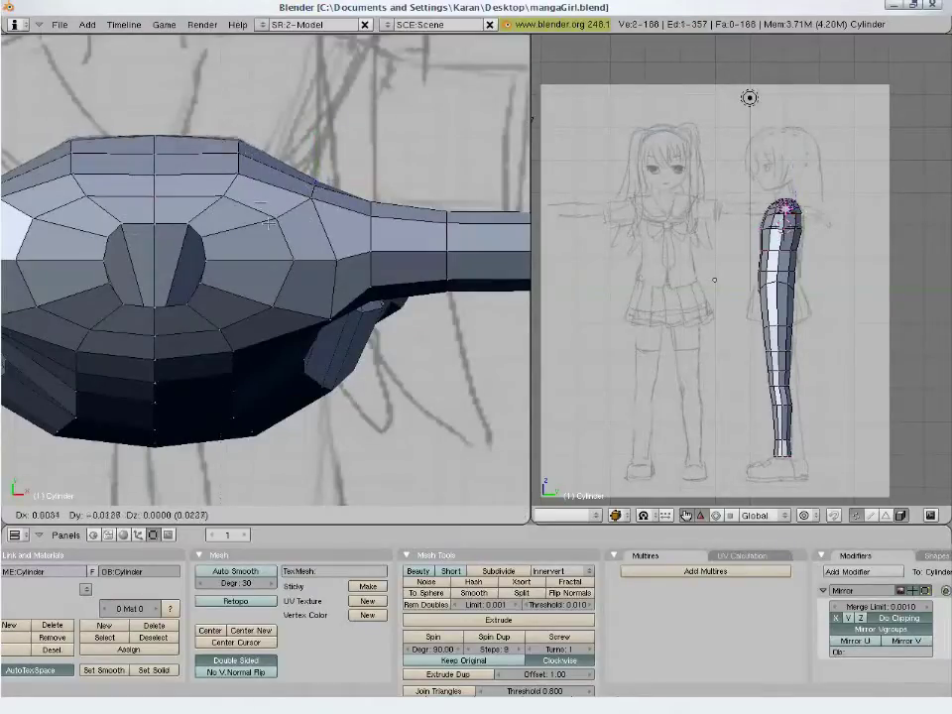
click(306, 252)
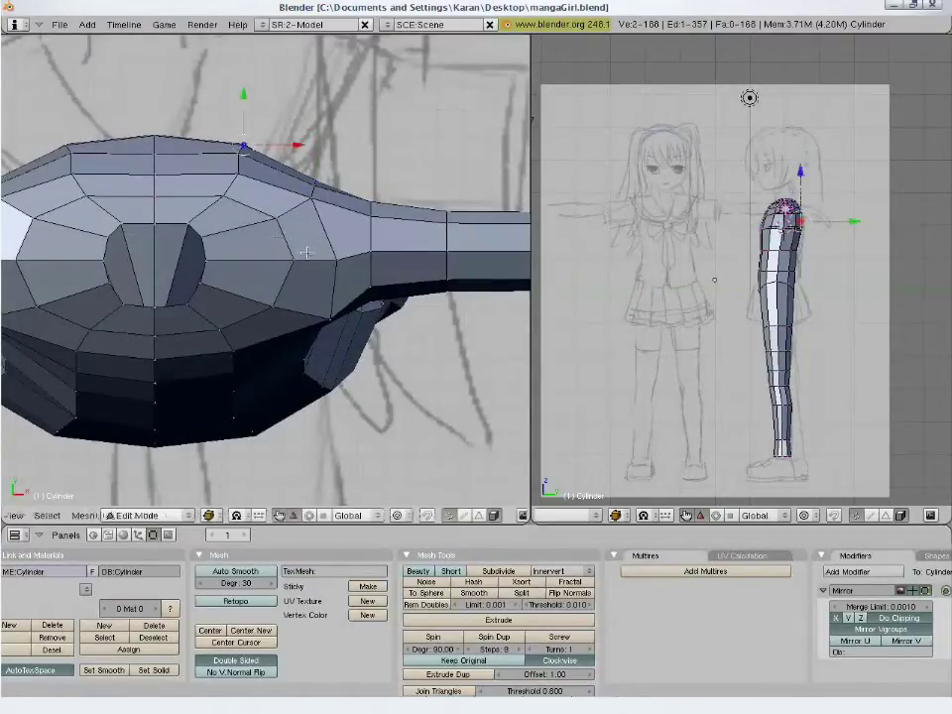
key(g)
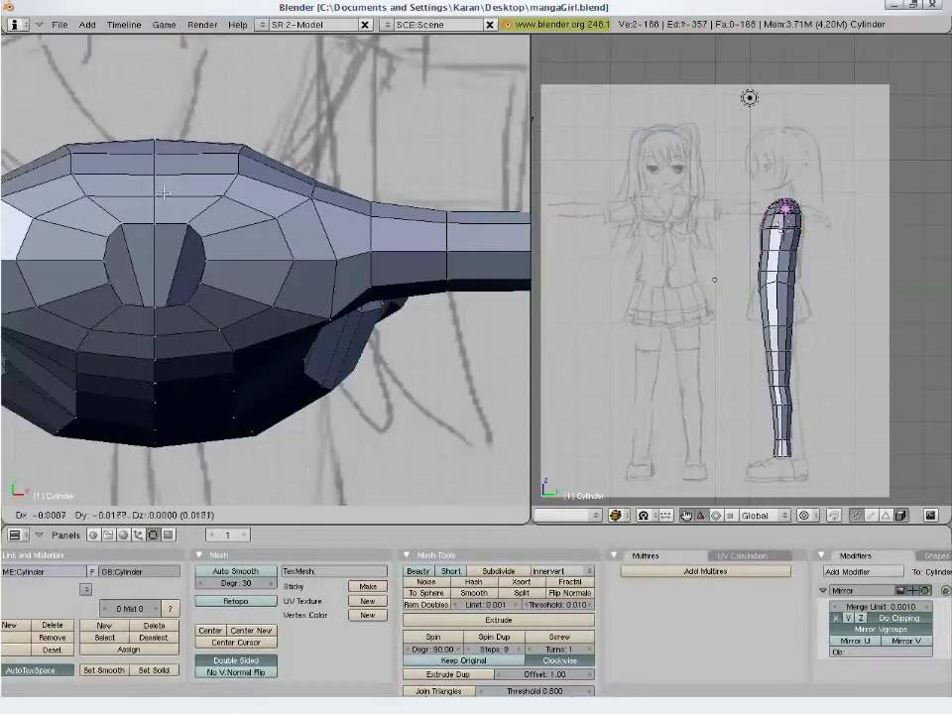
click(165, 193)
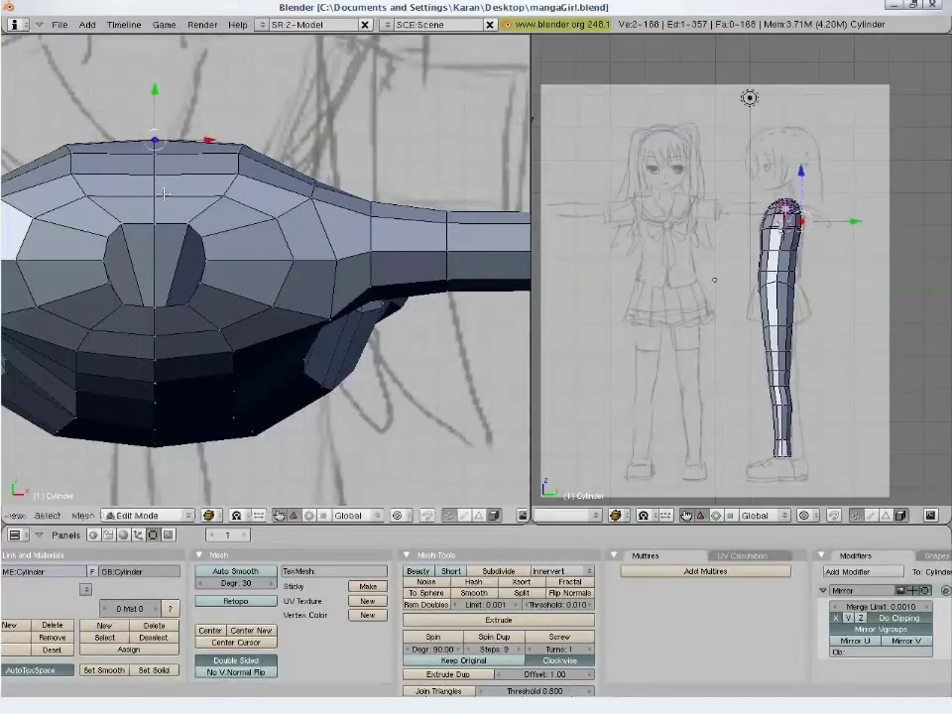
key(g)
click(273, 172)
Return to object mode and save over the existing mangaGirl.blend file
key(Tab)
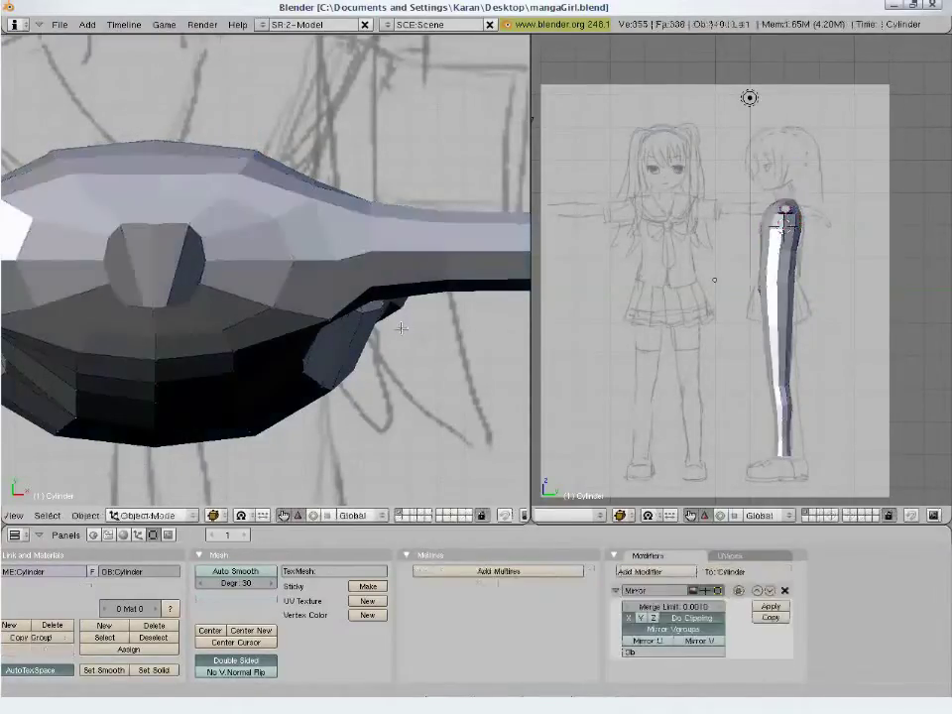
scroll(401, 329, down, 5)
key(ctrl+w)
click(376, 354)
key(KP_1)
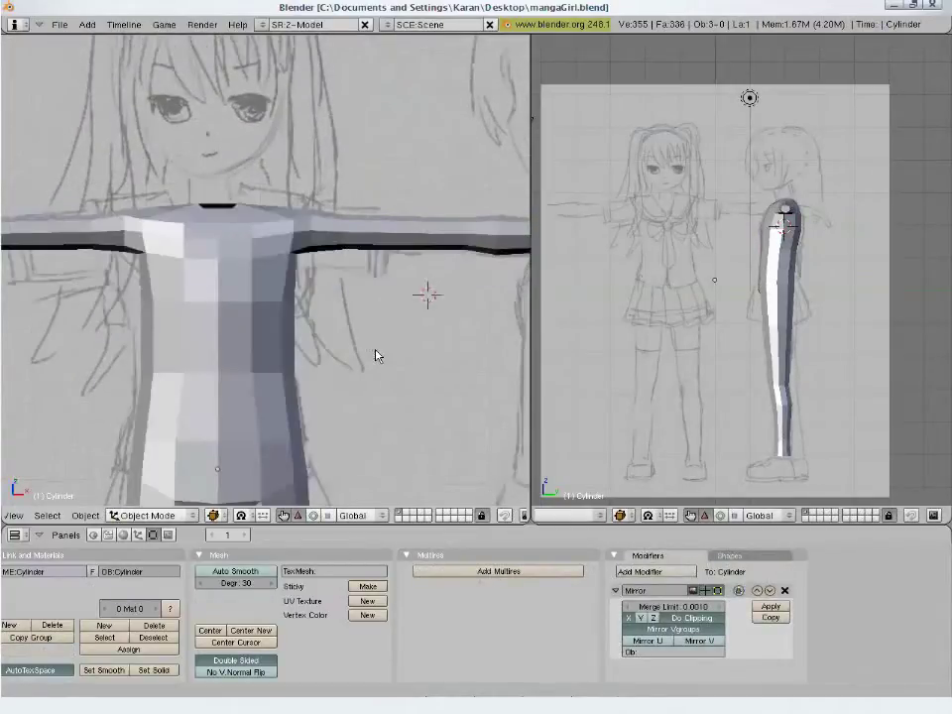
key(ctrl+w)
click(376, 353)
In edit mode, move the two vertices at the front of the neck base in front view and clear the selection
key(Tab)
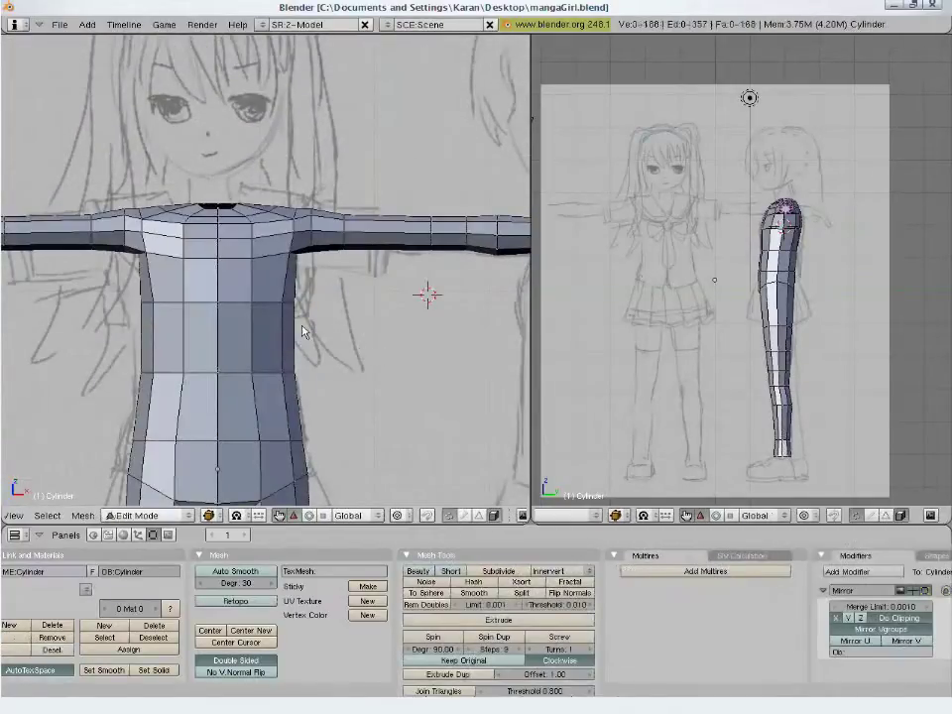
scroll(300, 324, up, 2)
right_click(205, 192)
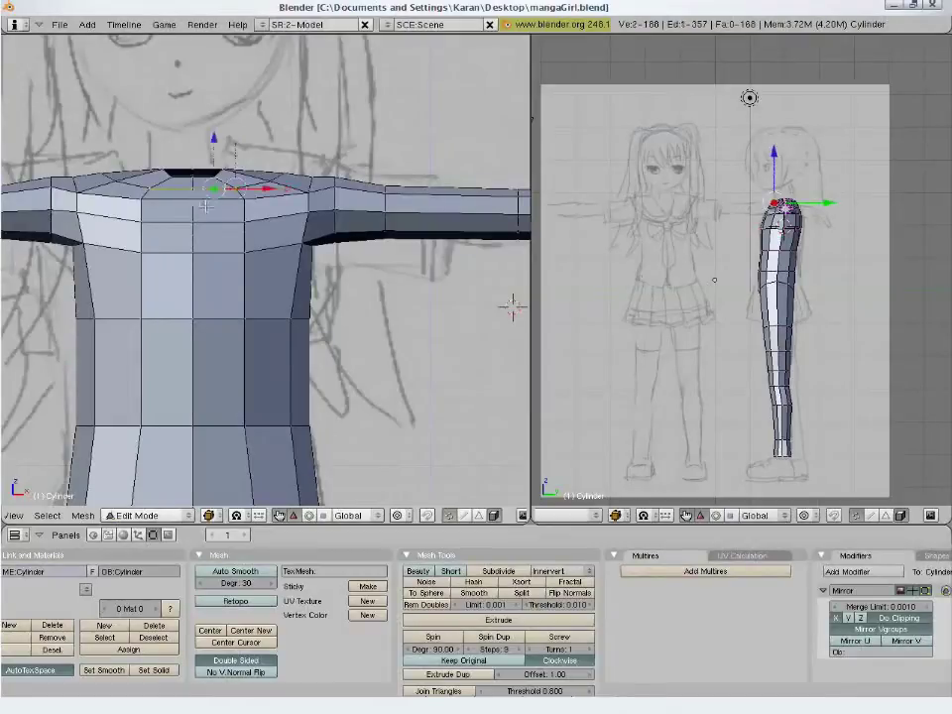
key(g)
click(209, 177)
key(a)
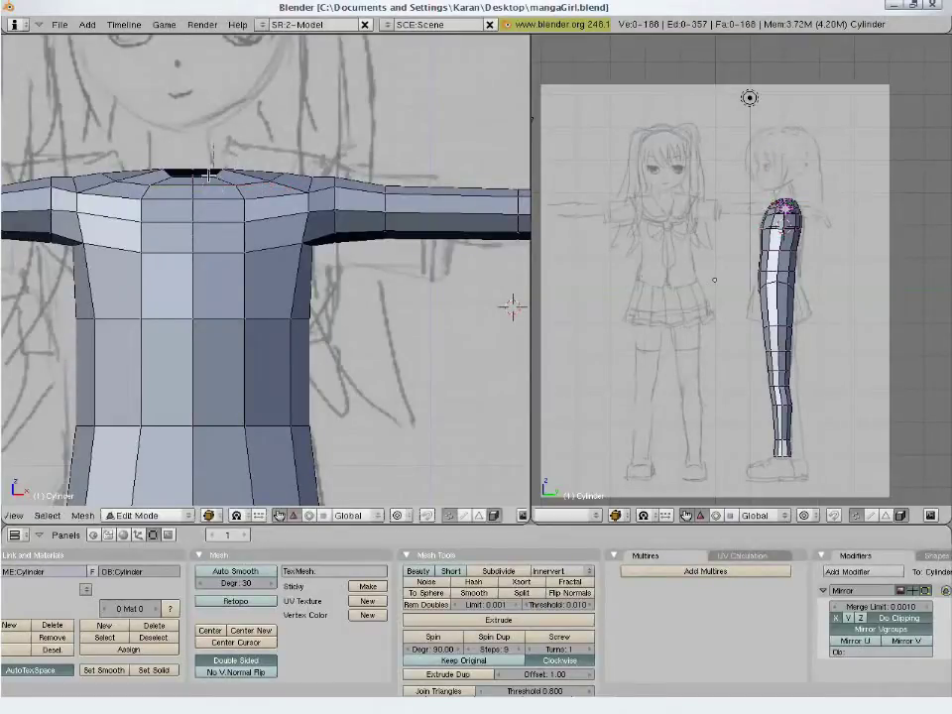
Save the file with the reshaped shoulders and neck base
shift+middle_drag(349, 302, 396, 356)
scroll(311, 347, up, 3)
scroll(311, 346, down, 4)
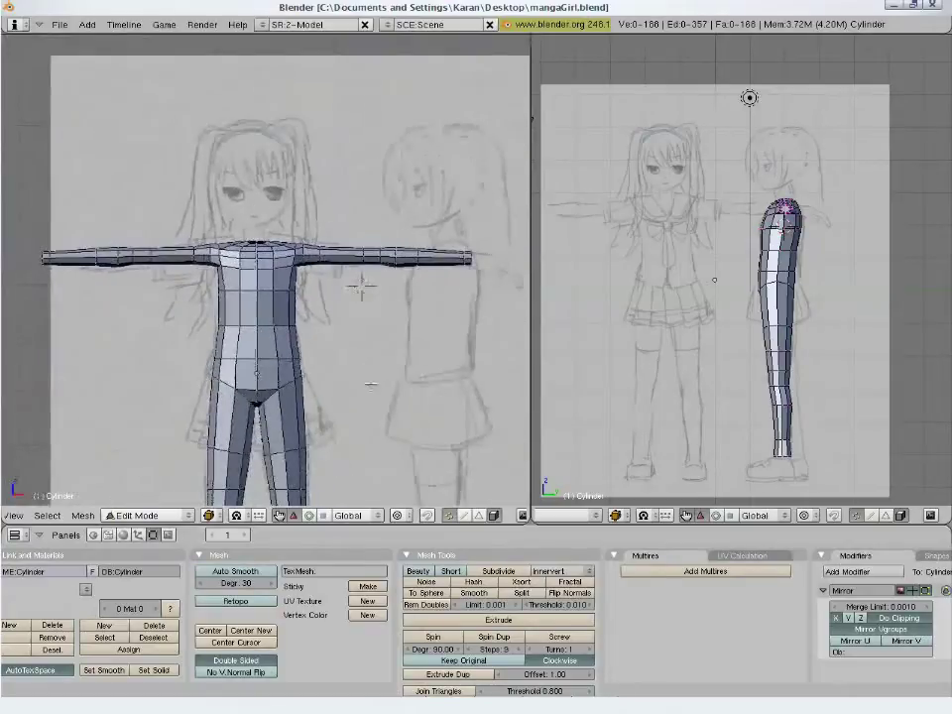
shift+middle_drag(361, 285, 369, 179)
scroll(266, 267, down, 3)
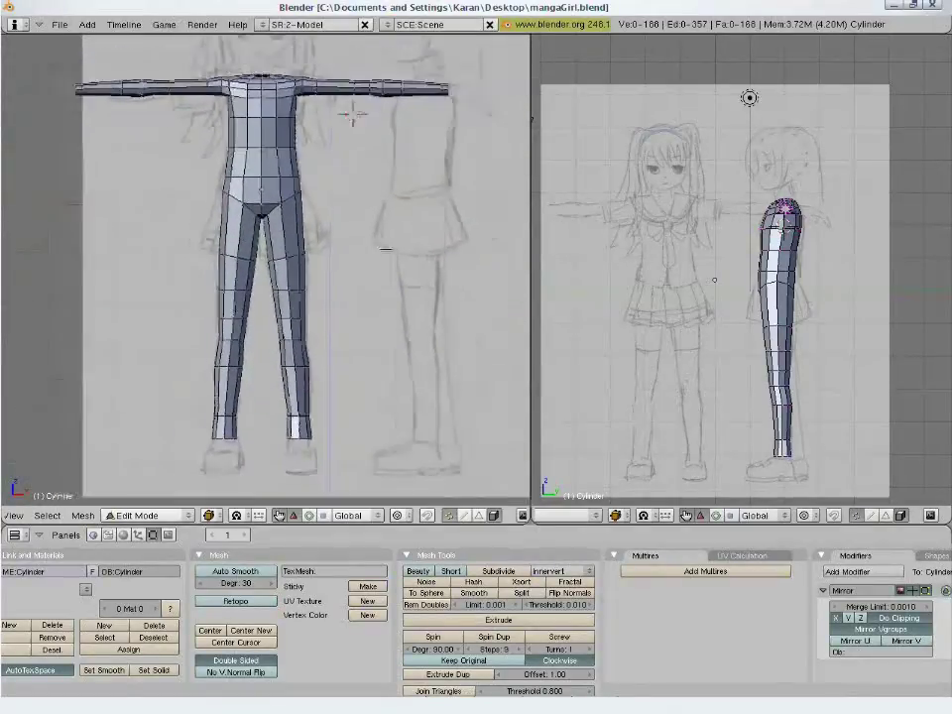
key(ctrl+s)
key(Return)
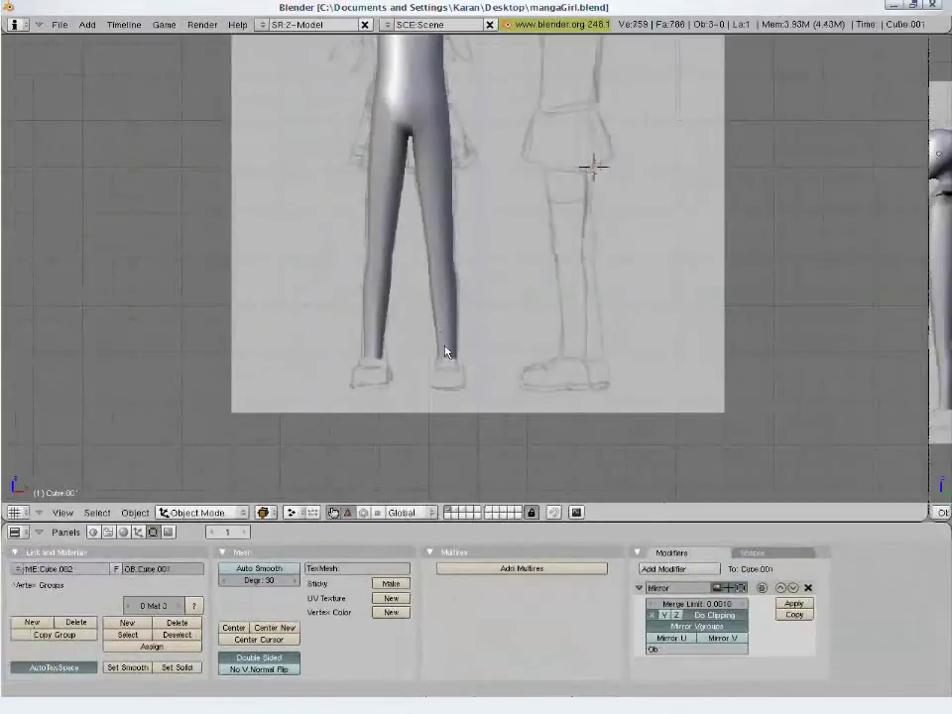
Select the open ring of vertices at the ankle and extrude only its edges downward into the shoe outline in side view
scroll(446, 352, up, 4)
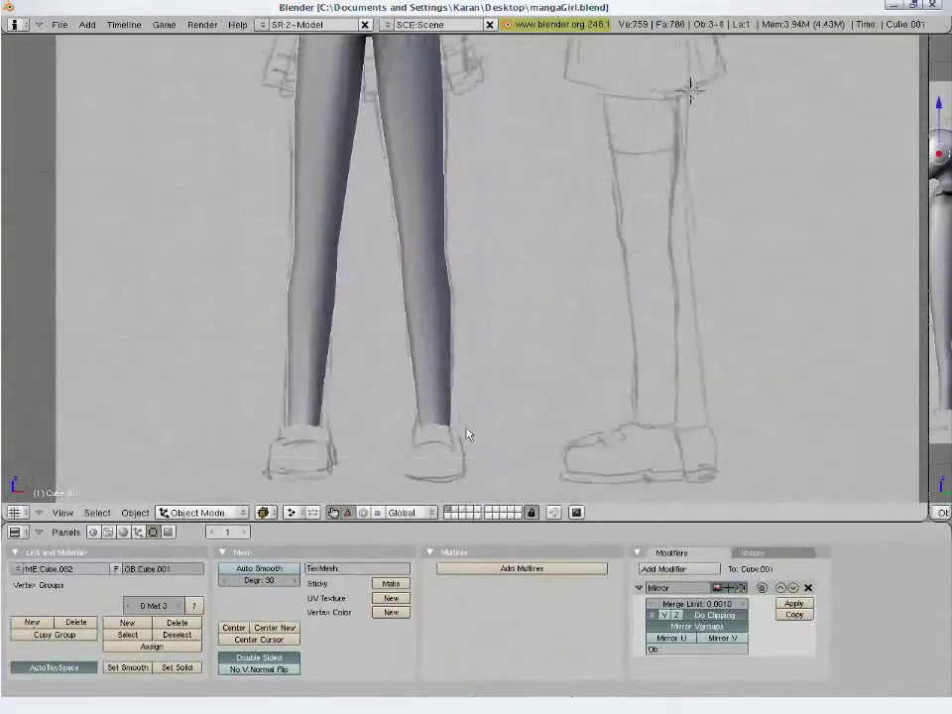
scroll(484, 350, up, 2)
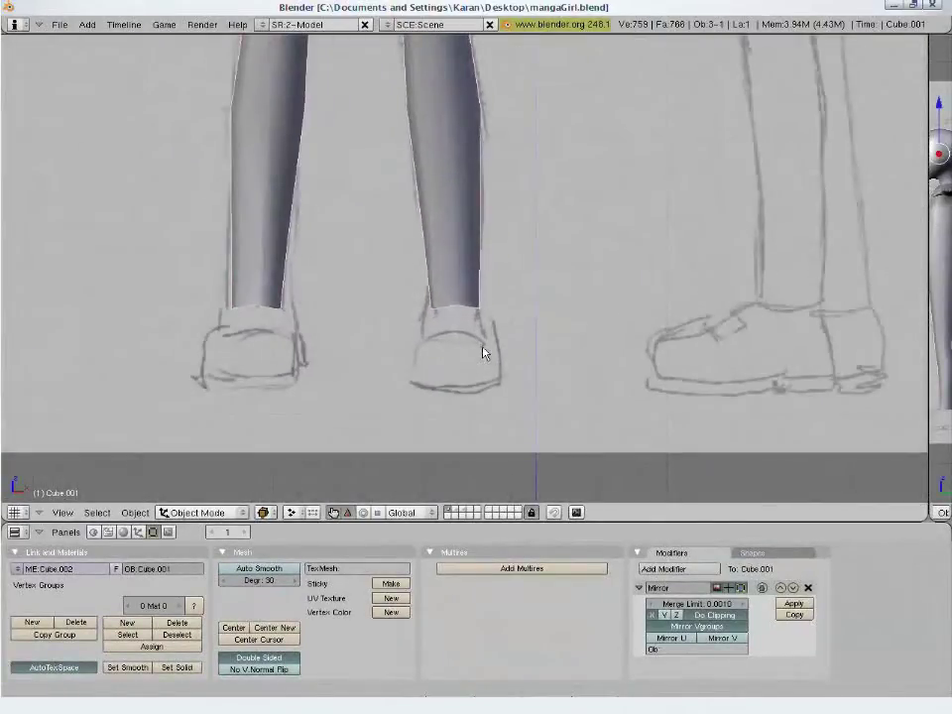
key(KP_3)
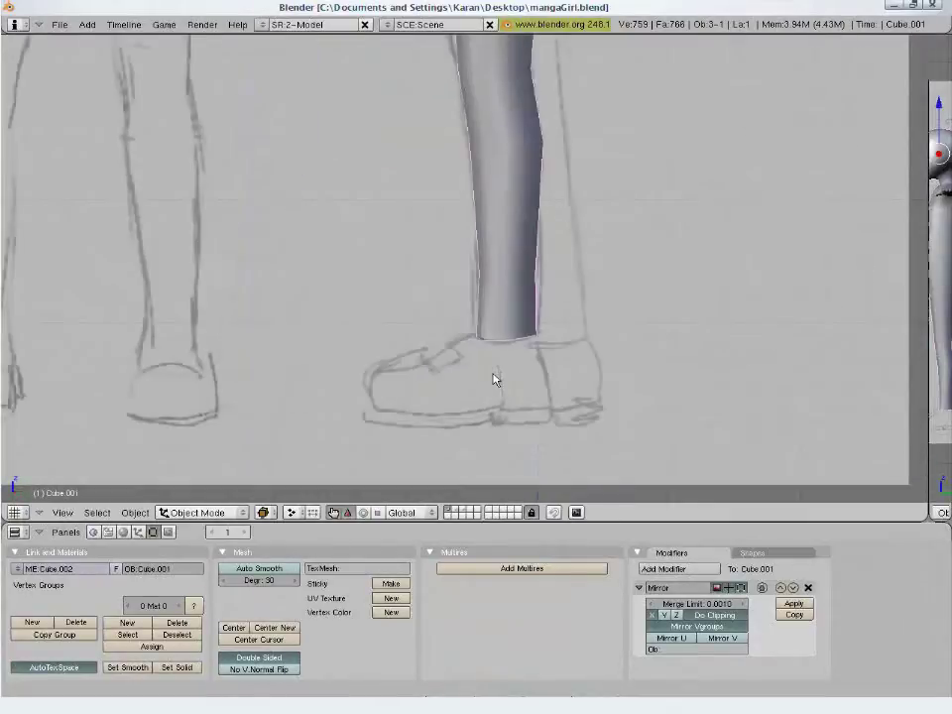
key(Tab)
scroll(493, 381, up, 2)
key(a)
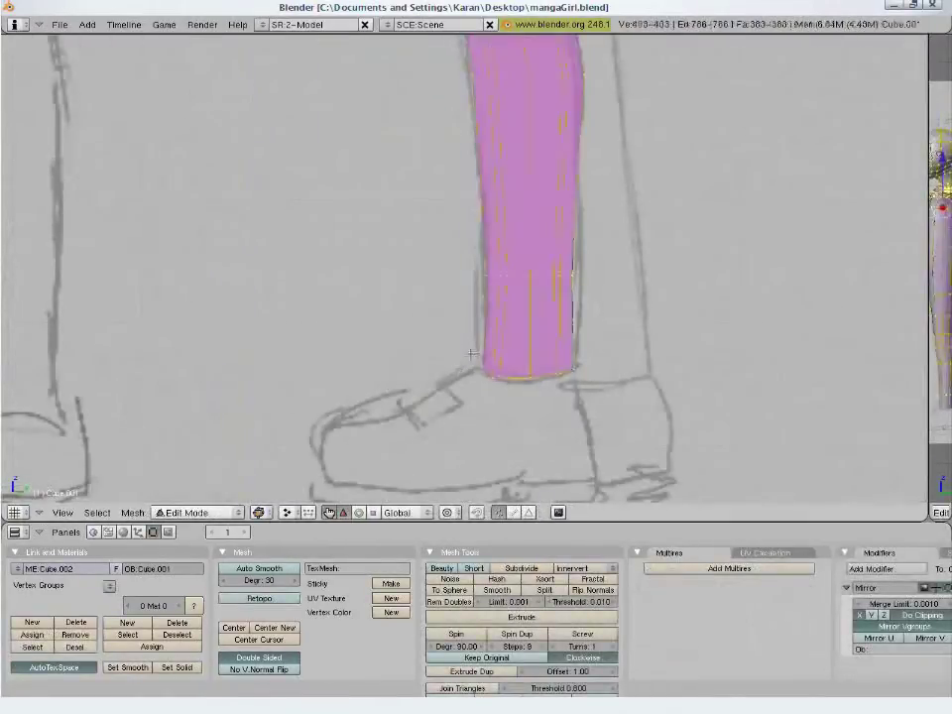
key(a)
key(b)
drag(458, 336, 641, 448)
shift+middle_drag(640, 448, 632, 376)
key(e)
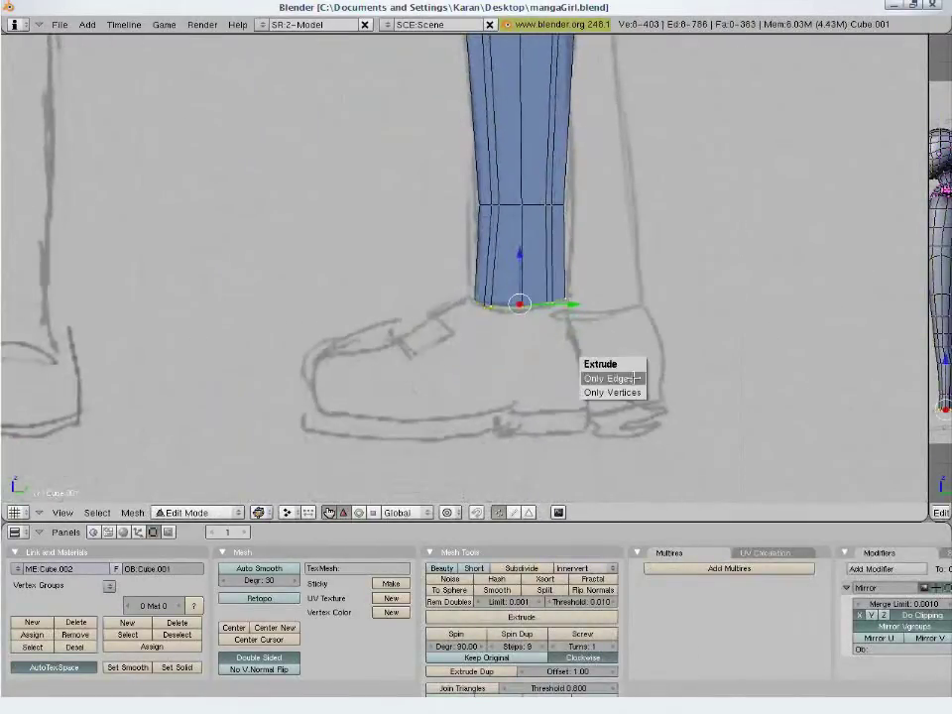
click(631, 377)
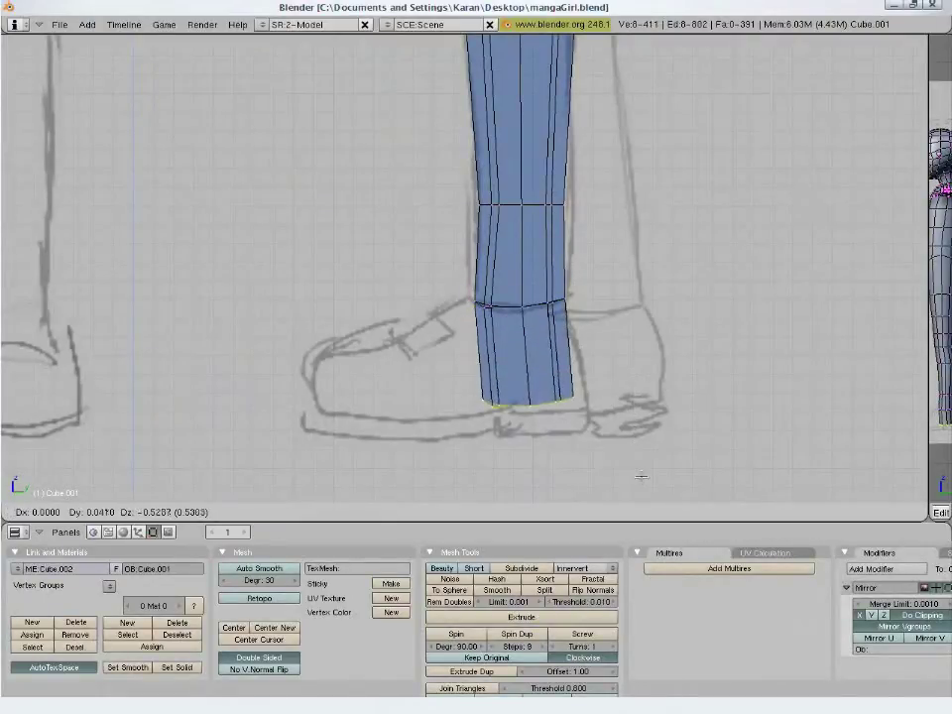
click(632, 432)
Widen the extruded ring and position it below the ankle inside the shoe sketch
key(g)
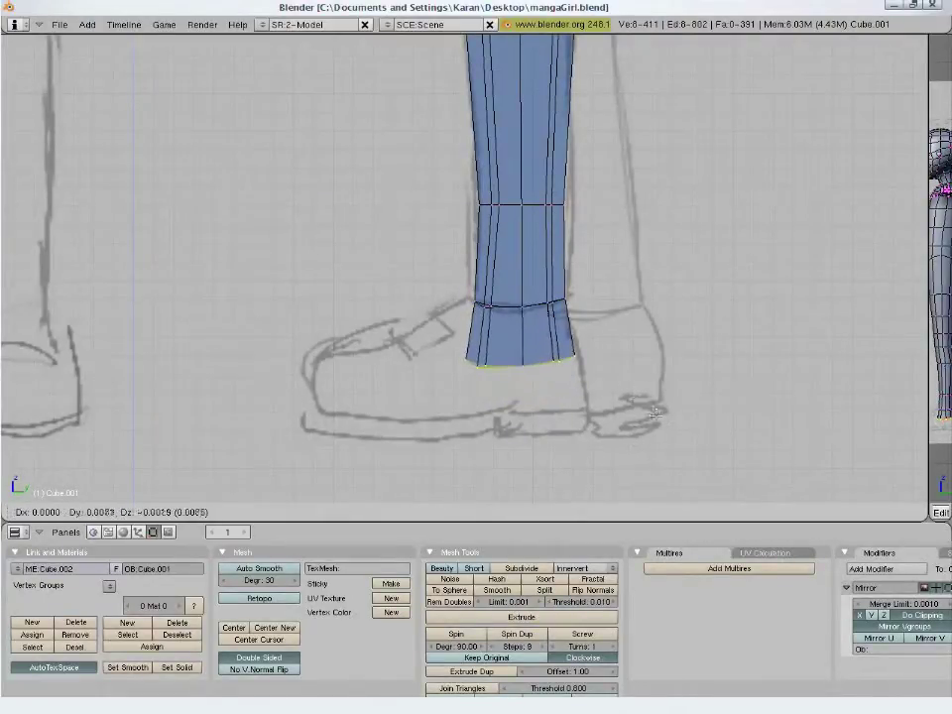
click(658, 417)
key(KP_1)
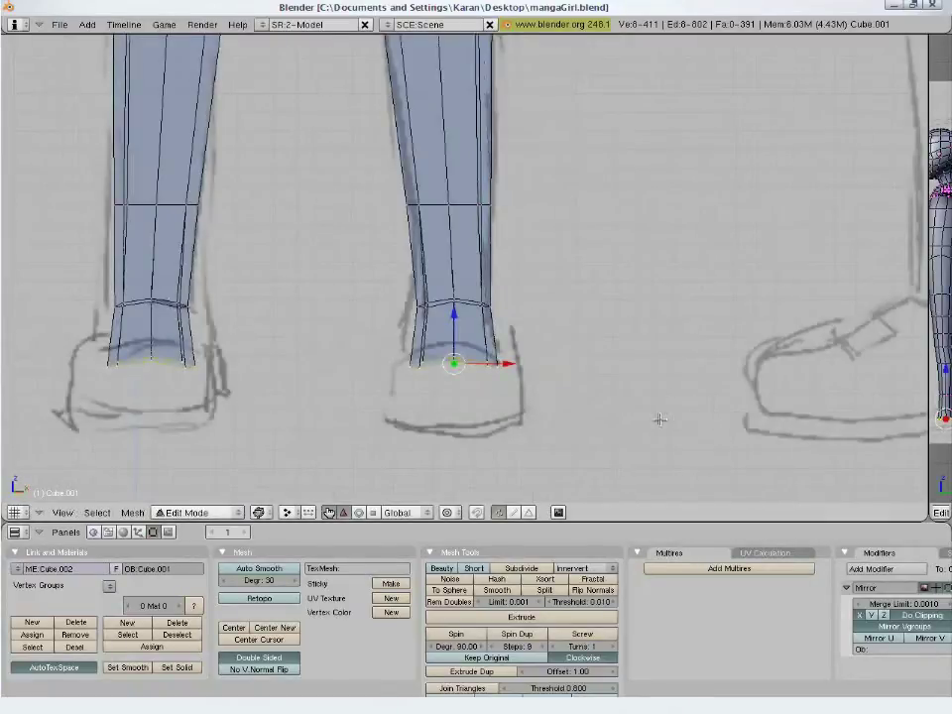
In side view, extrude the open ankle ring down to the sole line of the shoe sketch and flatten it vertically
key(KP_3)
key(e)
click(646, 414)
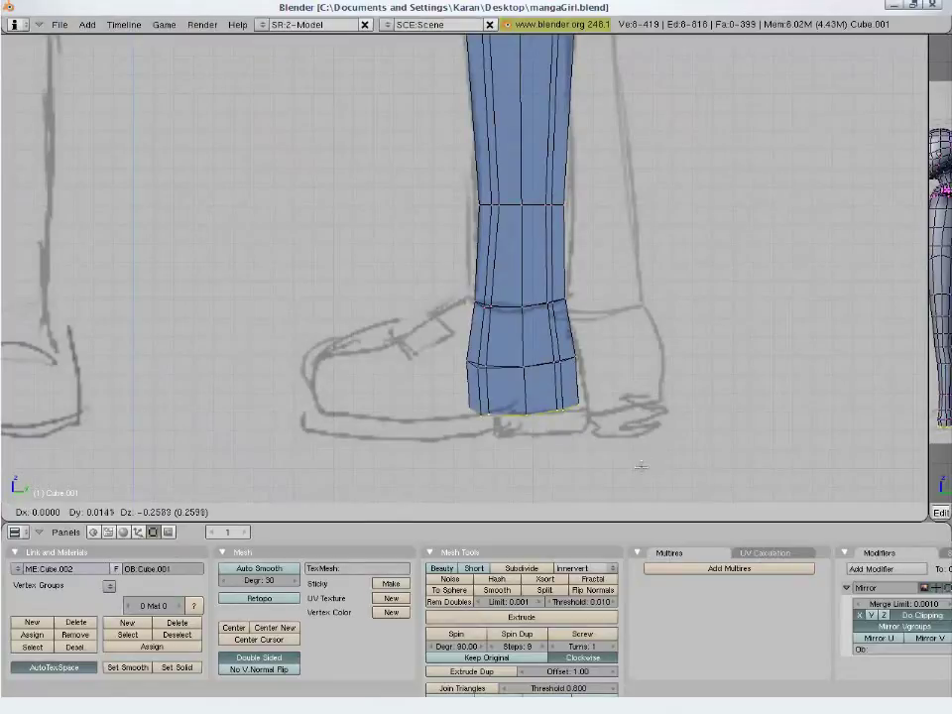
click(641, 466)
key(s)
key(z)
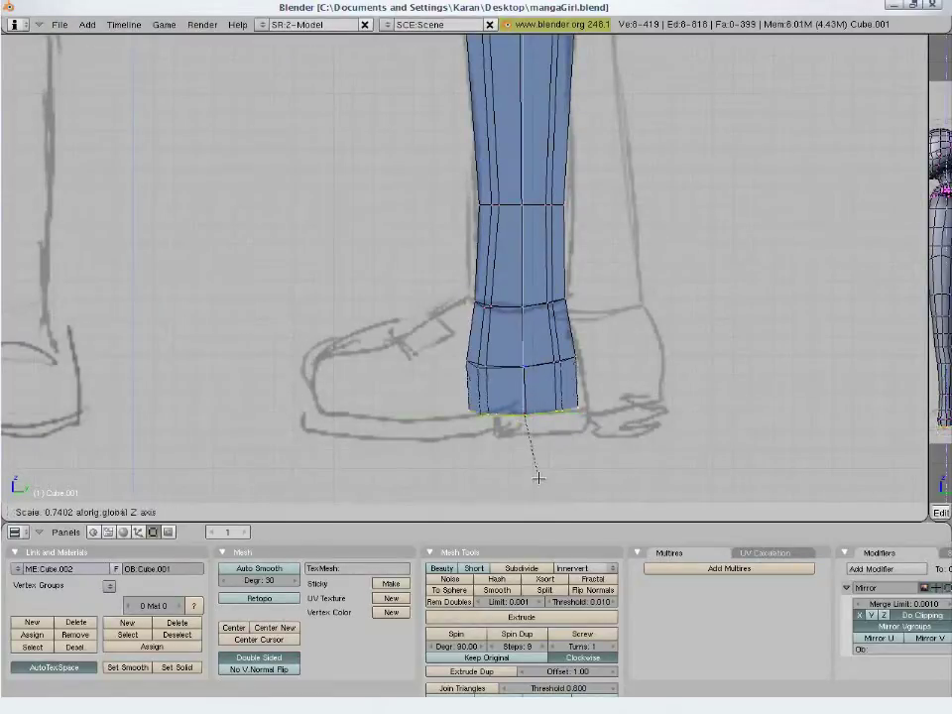
key(Return)
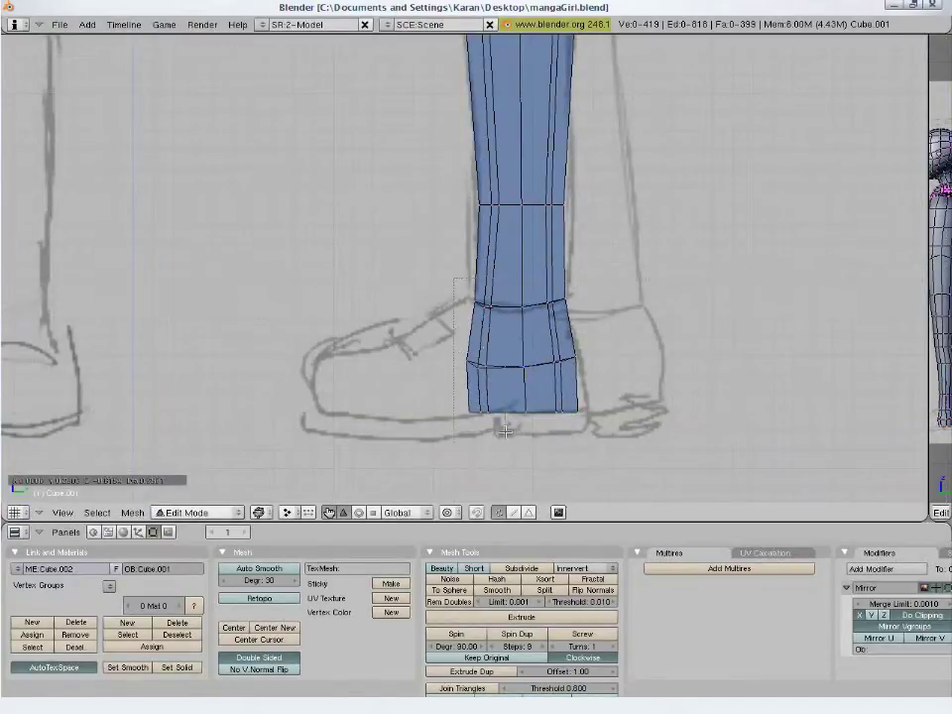
Select the four front faces of the ankle and foot base and extrude them forward into the shoe outline
mouse_move(505, 431)
middle_down()
mouse_move(504, 344)
mouse_move(556, 351)
mouse_move(646, 386)
mouse_move(523, 376)
mouse_move(591, 374)
mouse_move(520, 376)
middle_up()
key(KP_3)
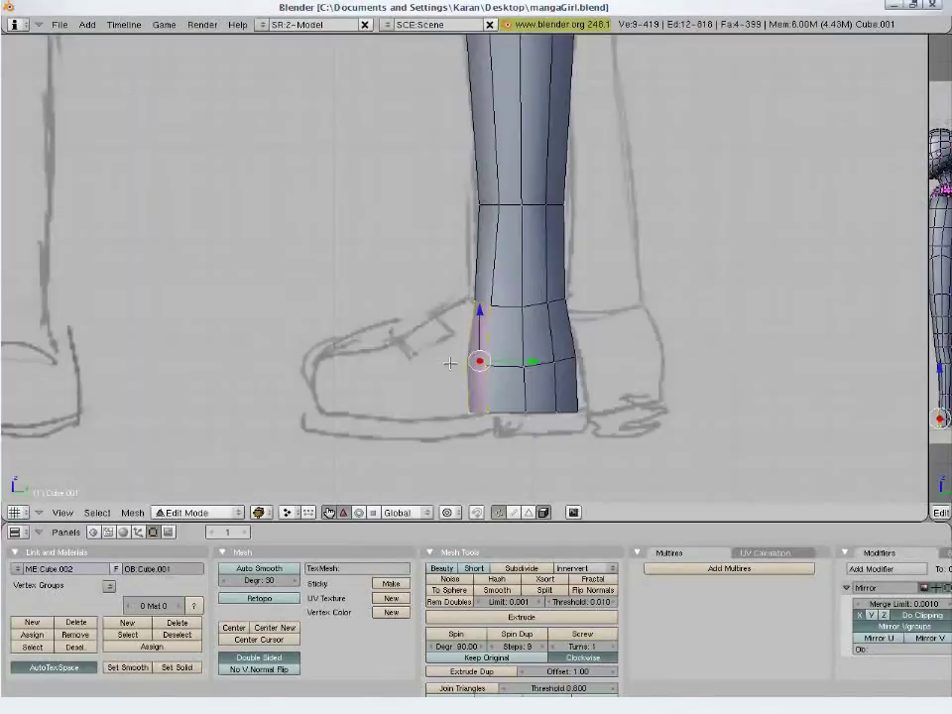
key(e)
click(447, 364)
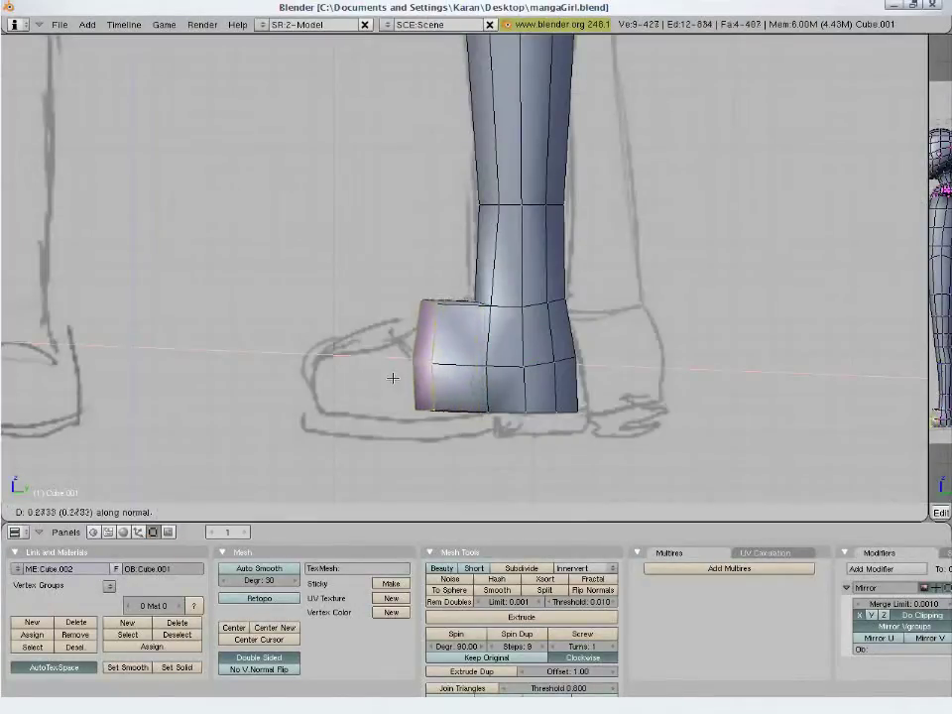
click(381, 384)
Scale down the extruded front faces and lower them to follow the instep slope of the shoe sketch
key(s)
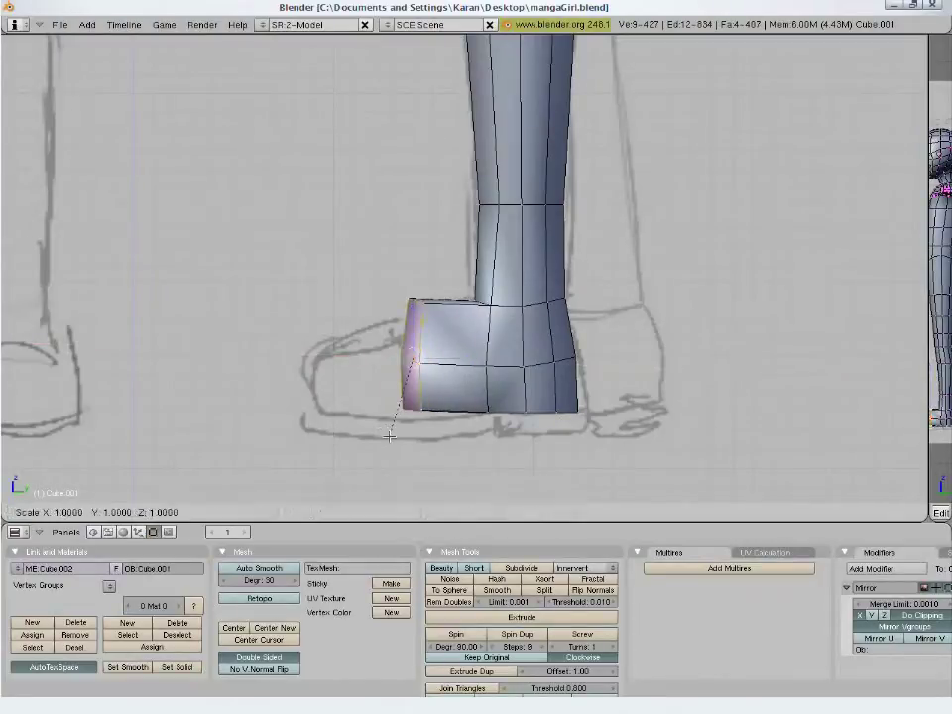
middle_click(390, 436)
right_click(394, 405)
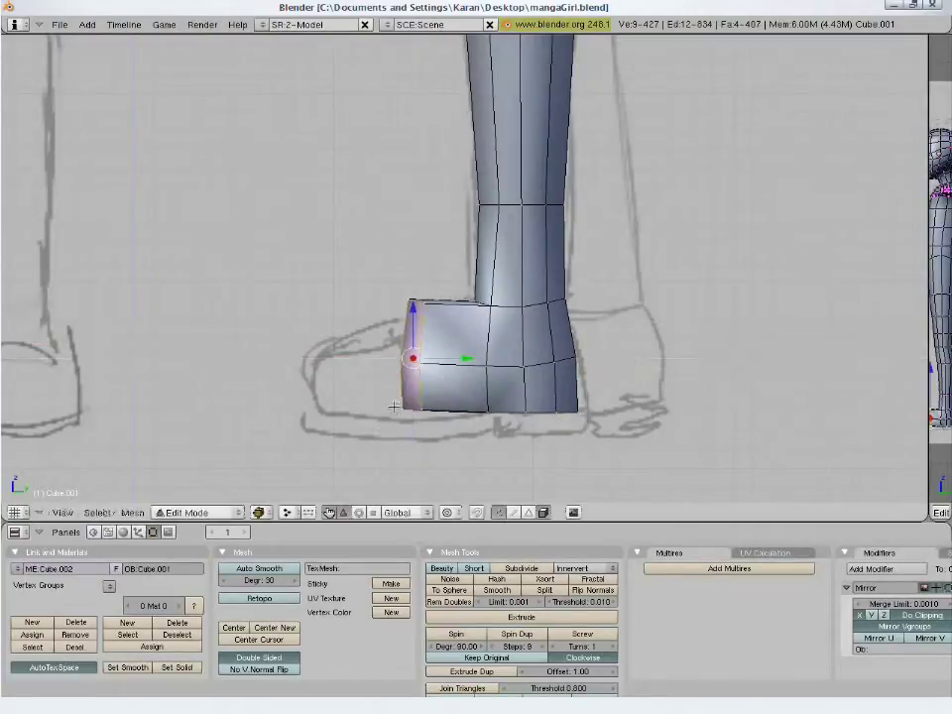
key(s)
click(404, 432)
key(g)
click(399, 666)
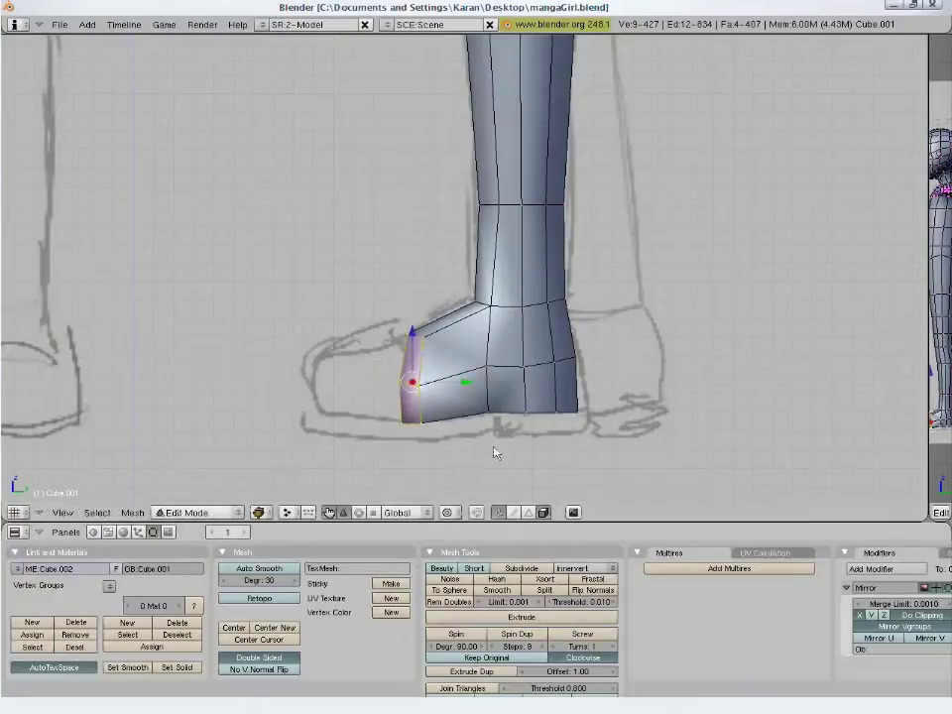
Extrude the front faces of the foot forward again to the tip of the sketched shoe
key(e)
click(532, 424)
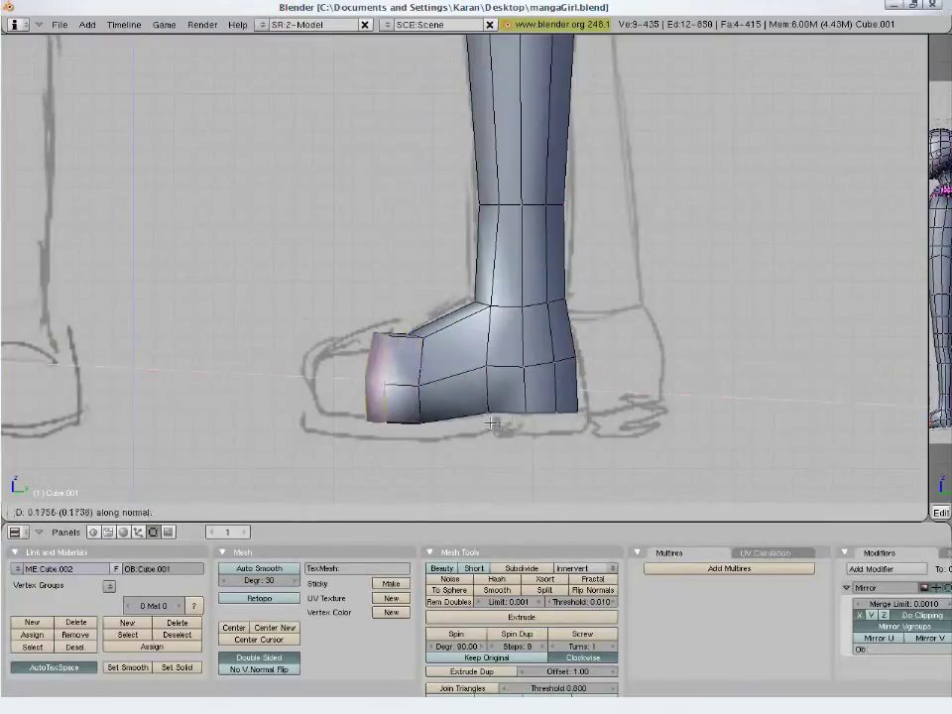
click(442, 427)
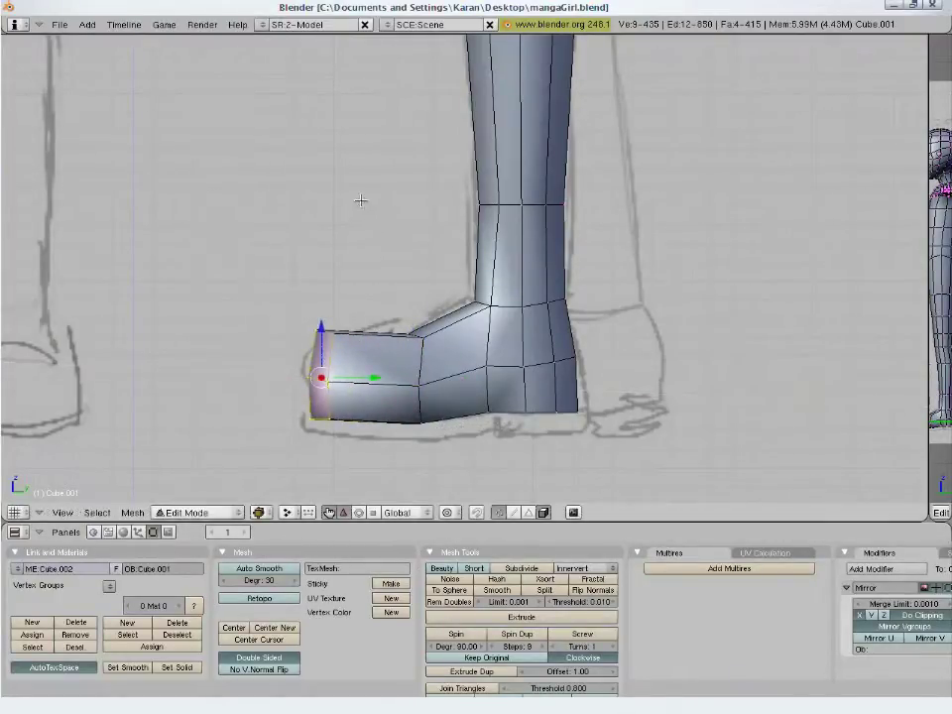
Flatten the toe faces vertically to about 0.69 and lower them toward the sole
key(s)
key(z)
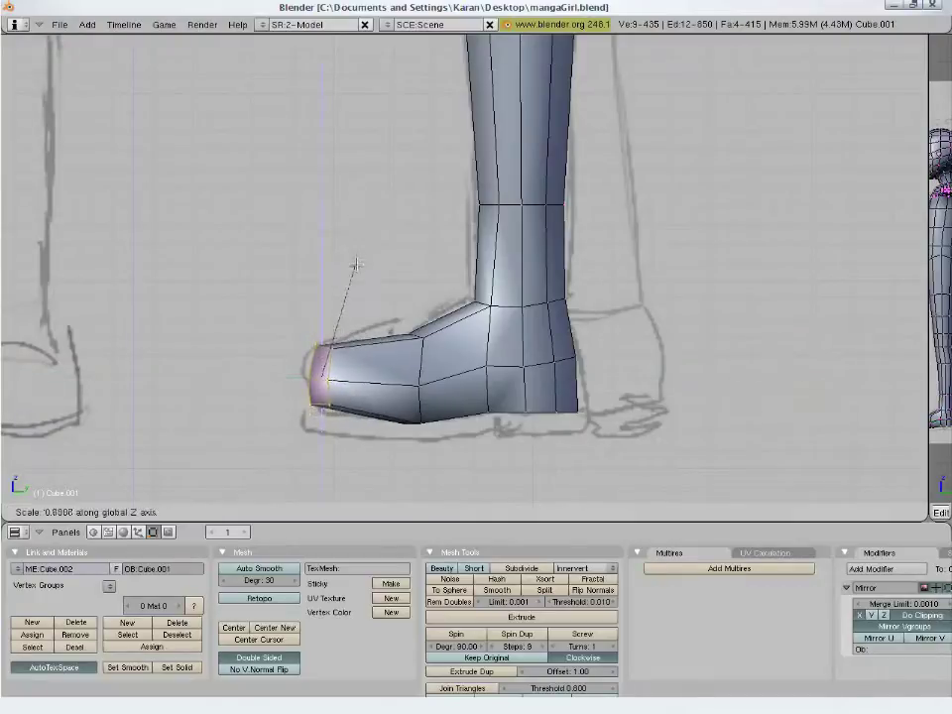
click(356, 267)
key(g)
click(356, 373)
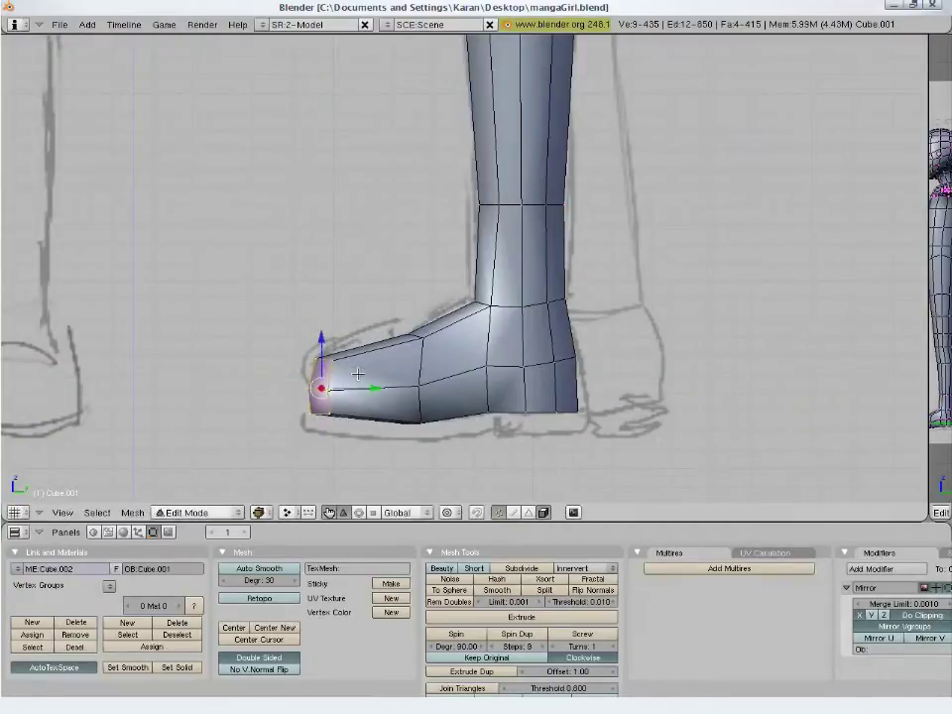
Lower the three bottom vertices at the toe tip to the sole line and check the foot's width in front view
key(a)
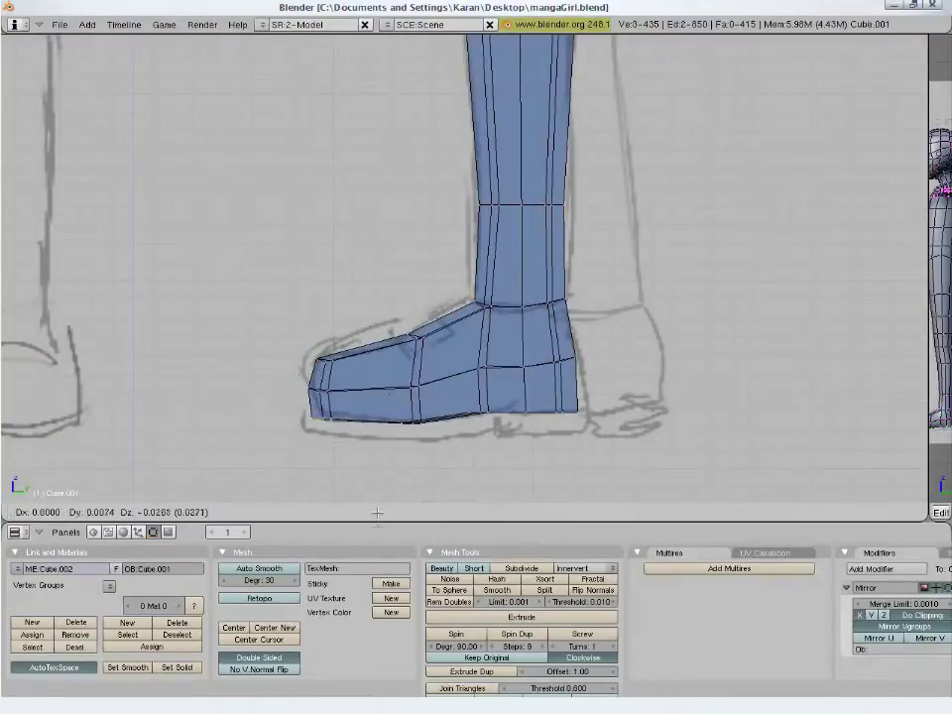
click(371, 505)
key(z)
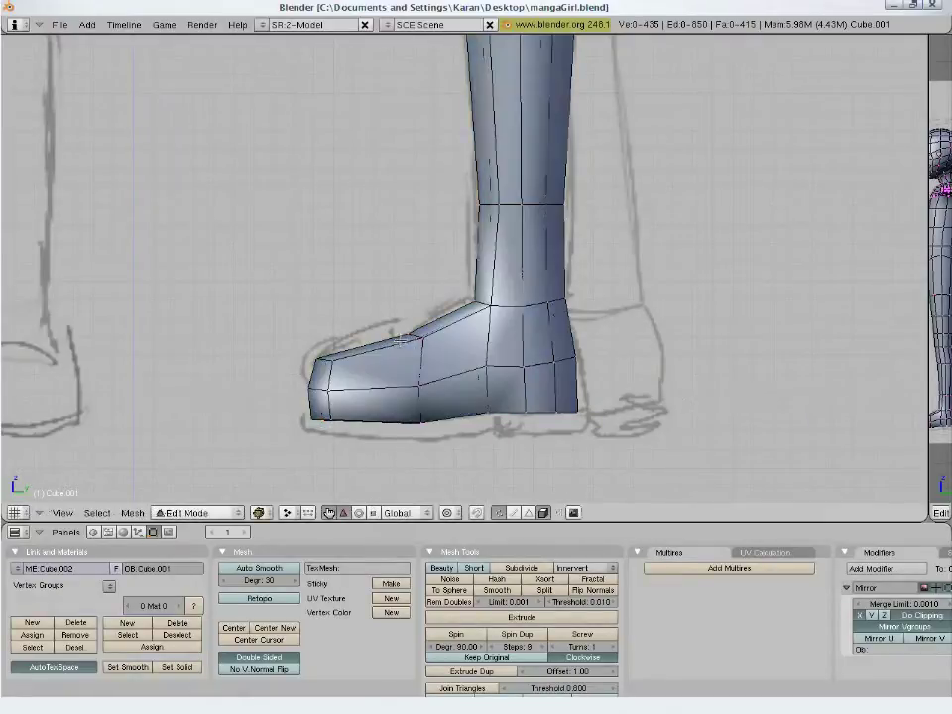
mouse_move(393, 335)
middle_down()
mouse_move(606, 374)
mouse_move(454, 359)
mouse_move(517, 400)
mouse_move(479, 400)
middle_up()
key(KP_1)
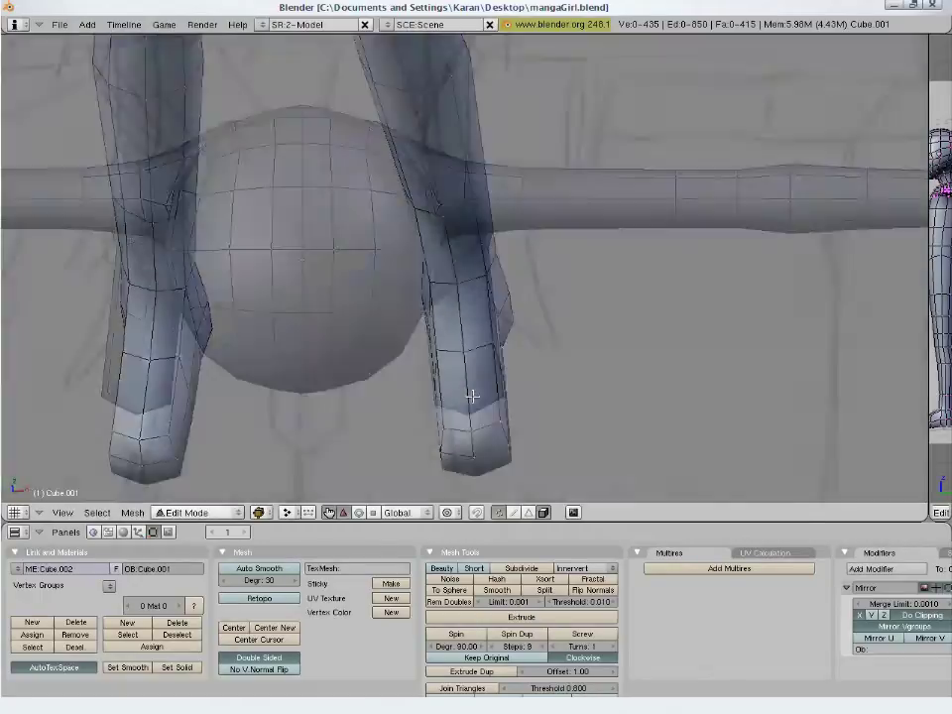
key(KP_1)
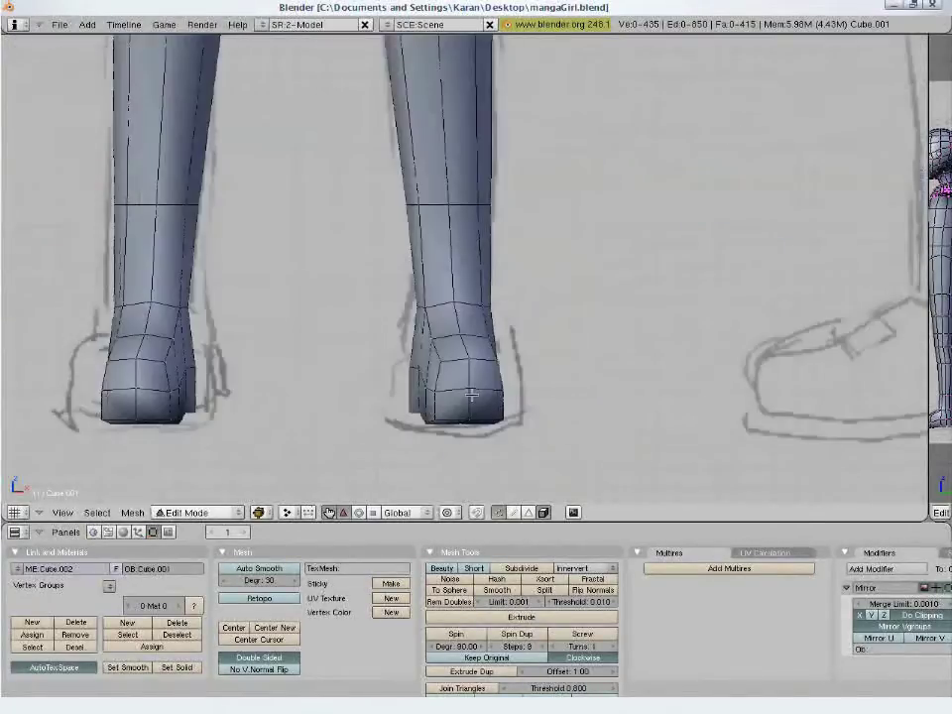
shift+middle_drag(471, 395, 529, 399)
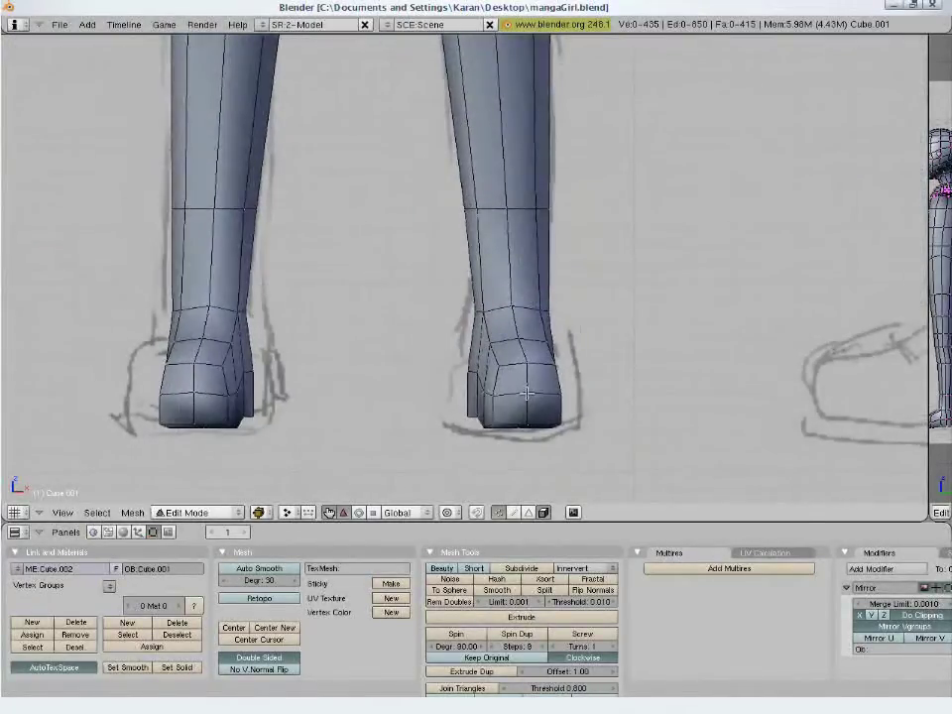
key(b)
drag(618, 230, 357, 412)
key(shift+h)
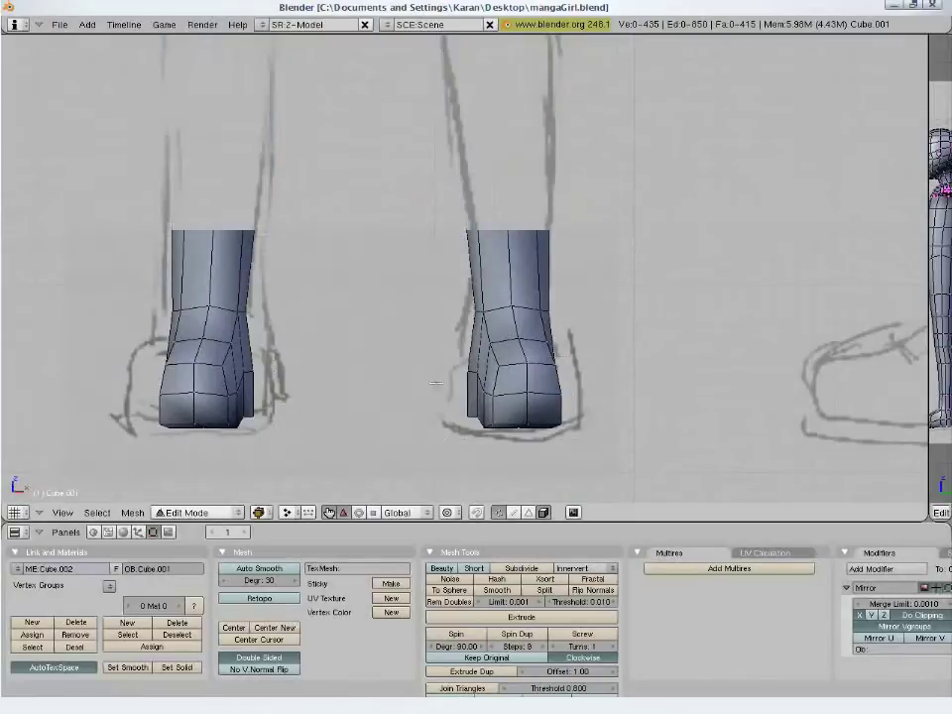
key(alt+h)
Isolate one foot with its ankle from the rest of the body and view it from above in a maximized viewport
key(b)
drag(667, 220, 414, 473)
key(shift+h)
key(ctrl+Up)
scroll(413, 472, up, 6)
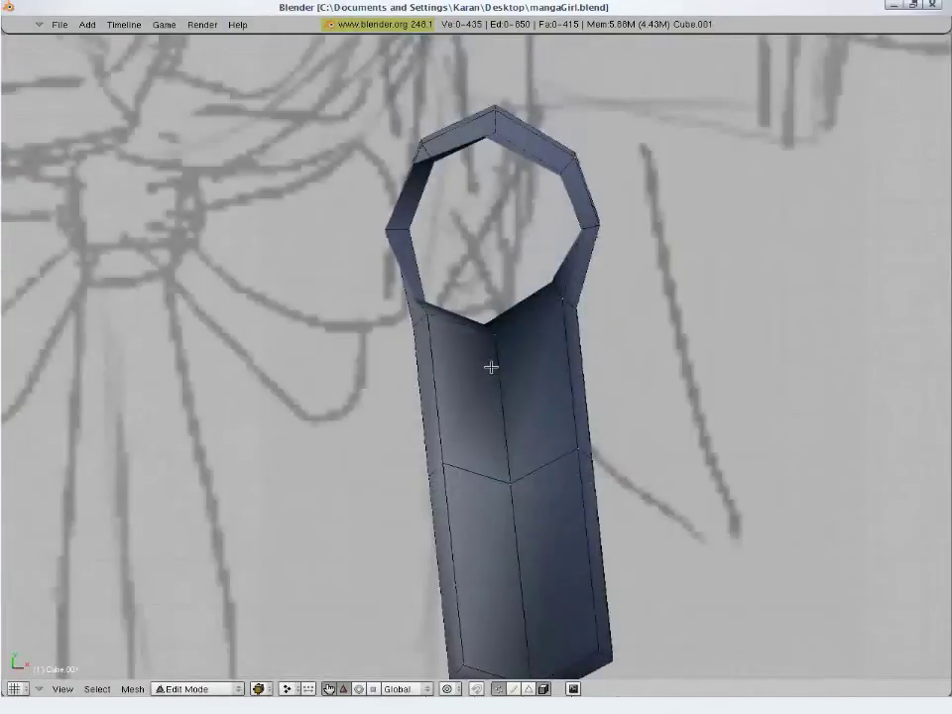
Select the front section of the foot in top view, widen it along X by a factor of about 1.2 and reposition it
scroll(491, 365, down, 3)
key(a)
key(a)
key(a)
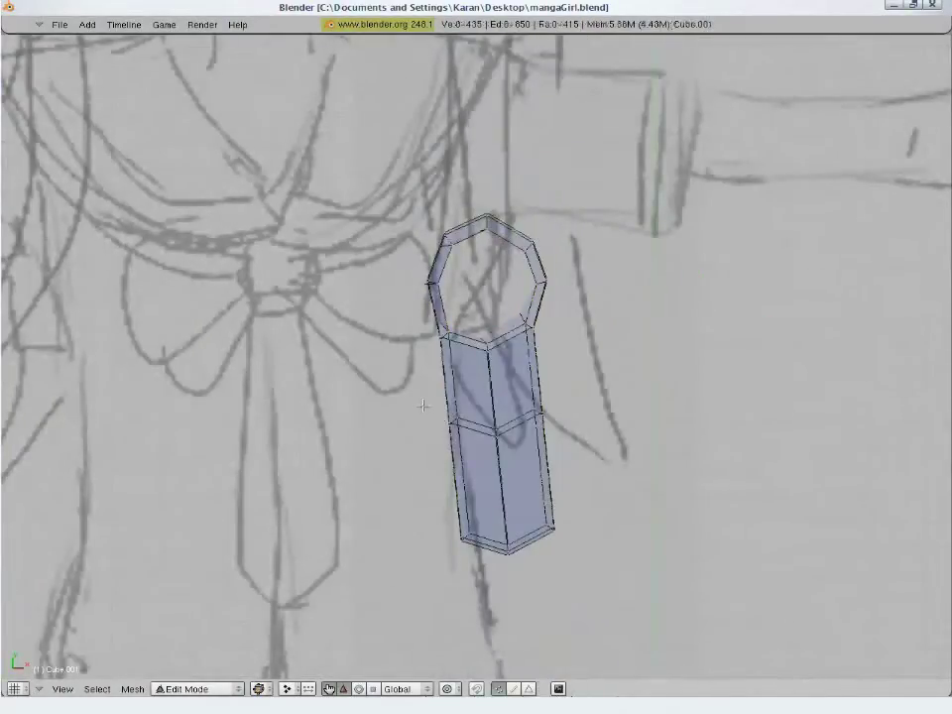
key(b)
drag(412, 390, 590, 607)
key(s)
key(x)
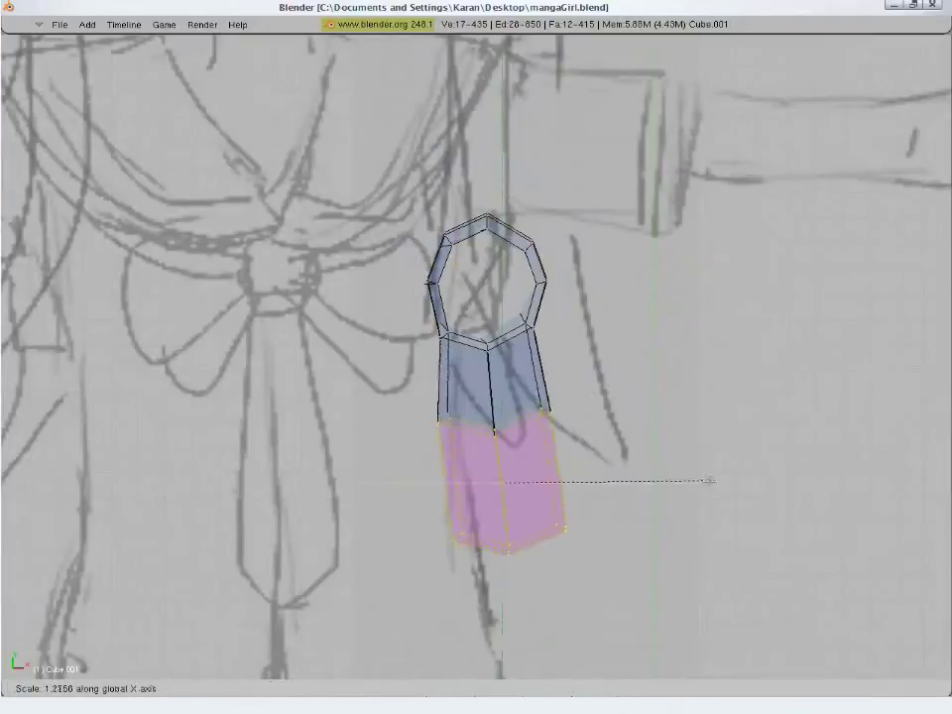
click(714, 482)
key(g)
click(688, 484)
Rotate the front section of the foot slightly in top view and shift it back into line with the ankle
key(r)
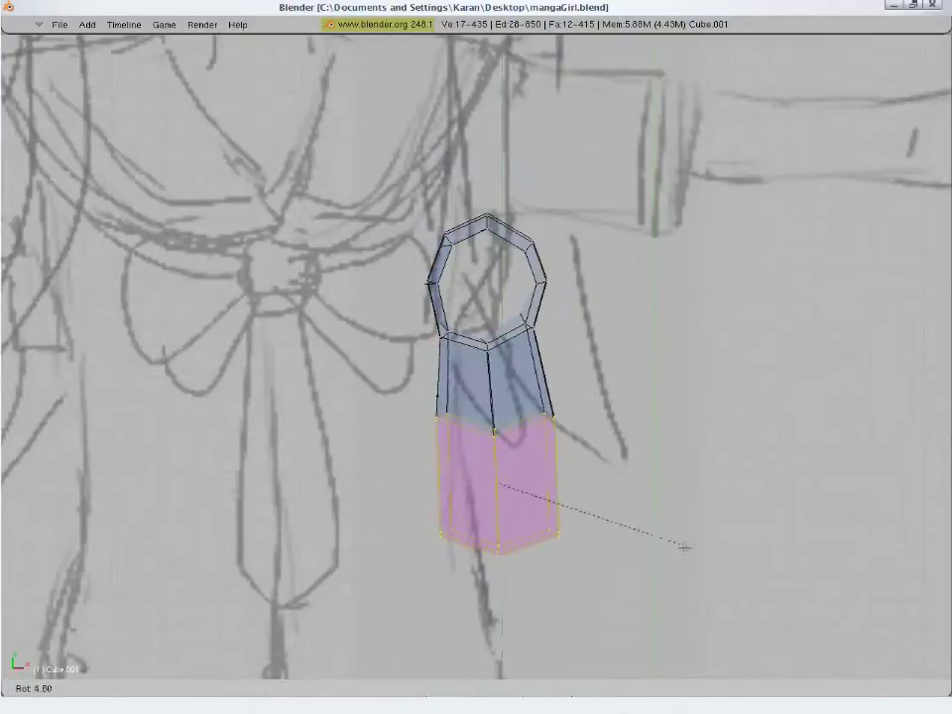
click(688, 545)
key(g)
click(700, 544)
key(a)
Move the vertices at the toe's inner corner slightly outward, away from the foot's centerline
key(b)
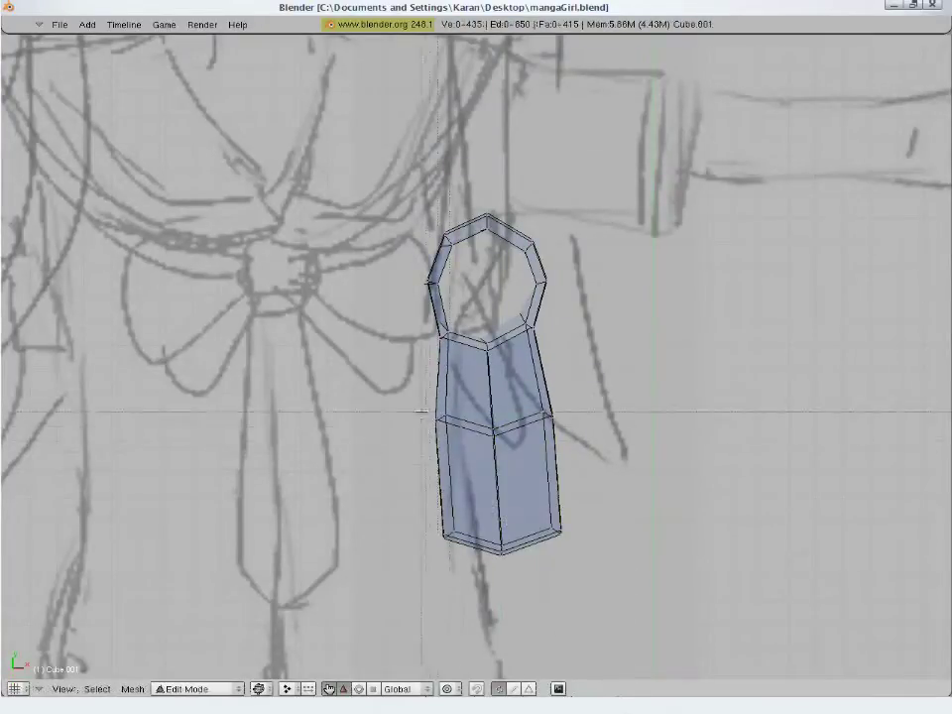
drag(422, 494, 469, 518)
drag(400, 577, 401, 578)
key(g)
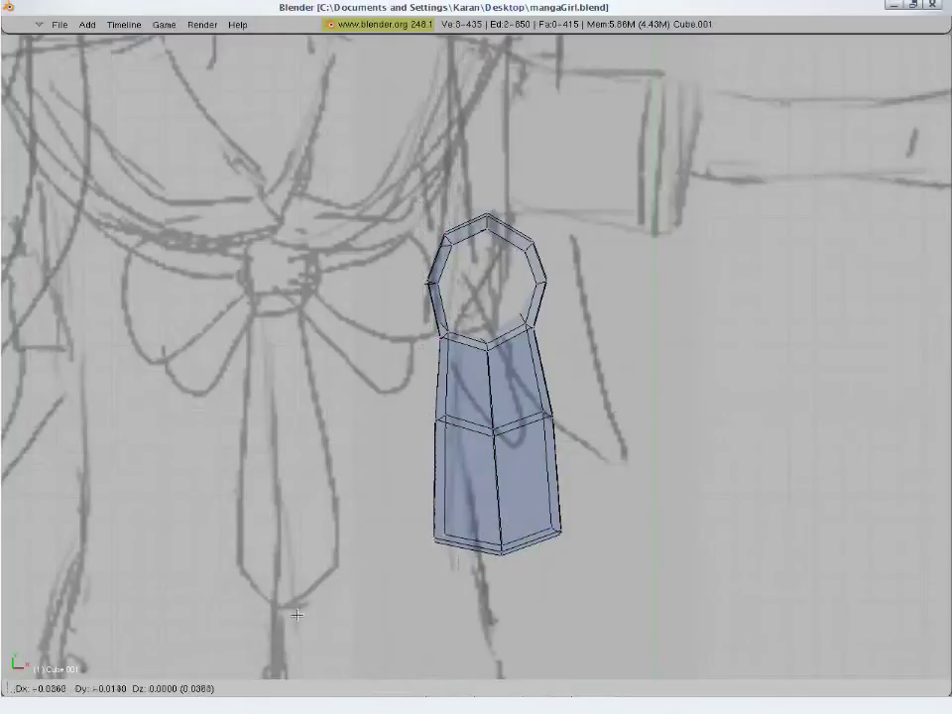
click(327, 612)
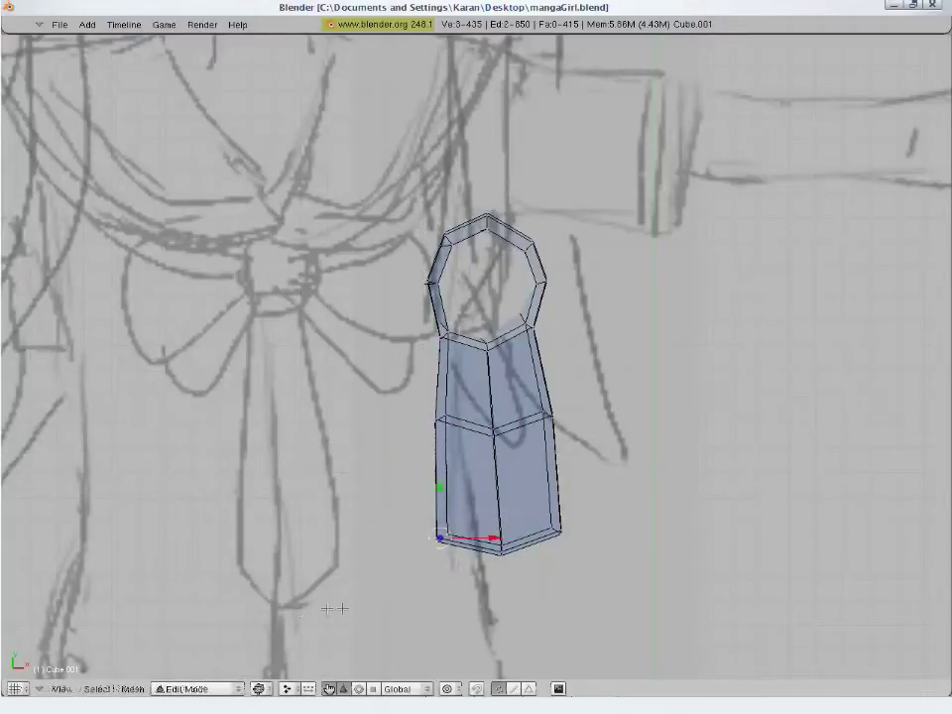
Move the vertices at the toe's outer corner back toward the heel by about 0.03
key(a)
key(b)
drag(539, 505, 593, 563)
key(g)
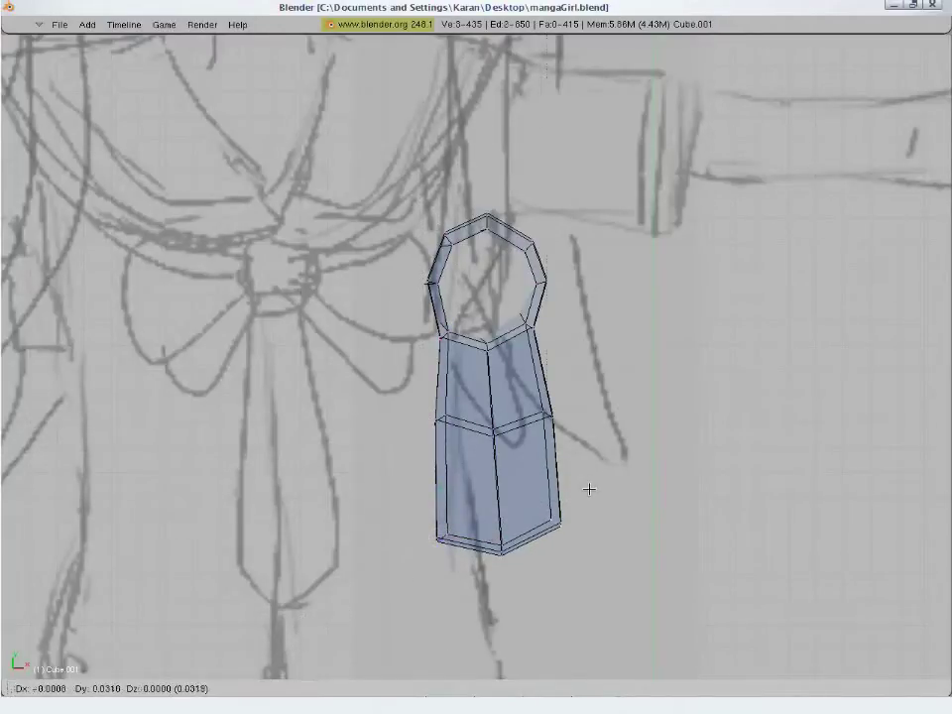
click(589, 489)
Select the whole front section of the foot again and widen it slightly along X
key(a)
key(b)
drag(403, 399, 613, 578)
key(s)
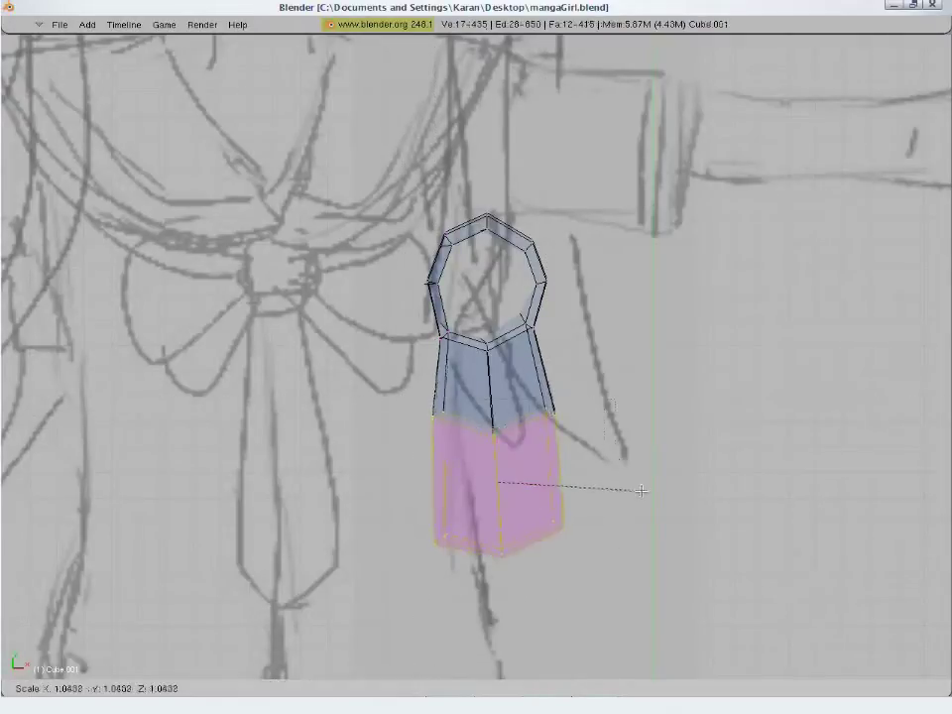
key(x)
click(642, 492)
In front view, select the two side vertices on the upper edge of the toe and scale them together to about 0.89
key(KP_1)
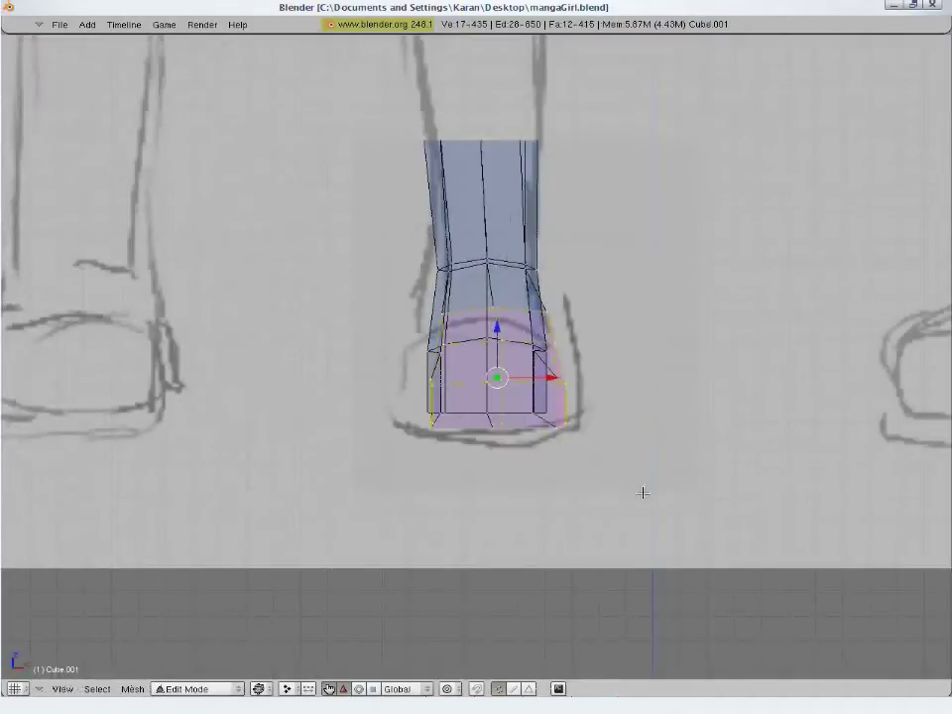
key(z)
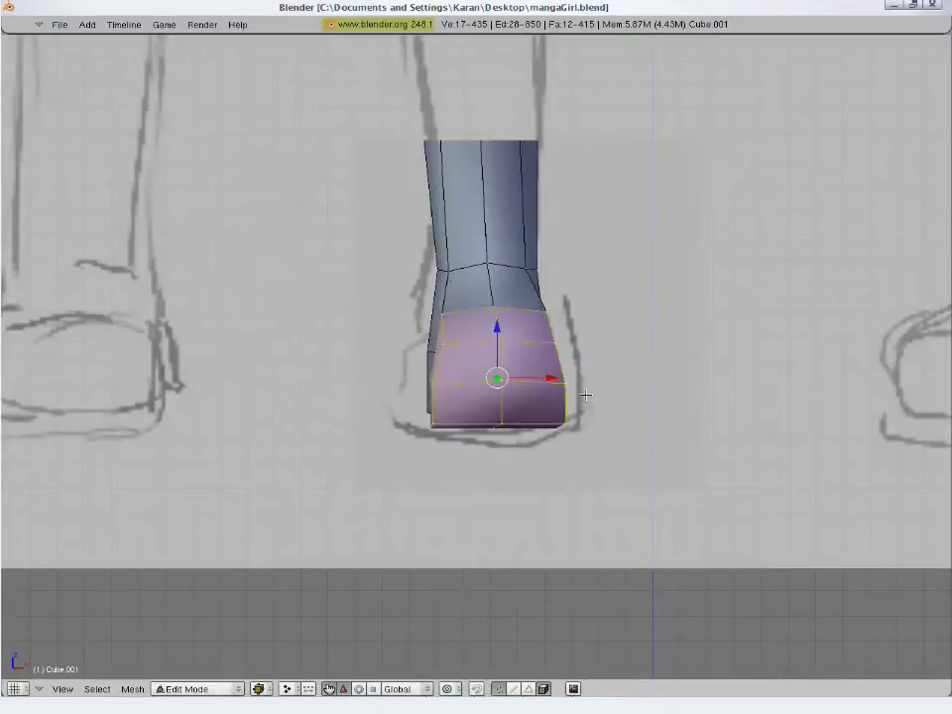
key(a)
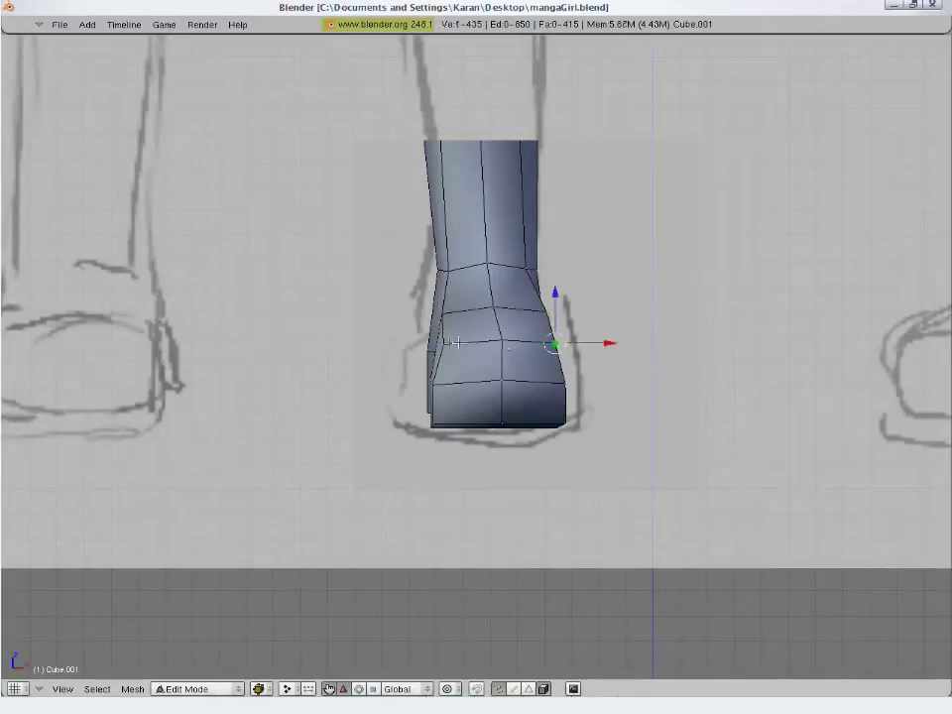
shift+right_click(451, 343)
key(s)
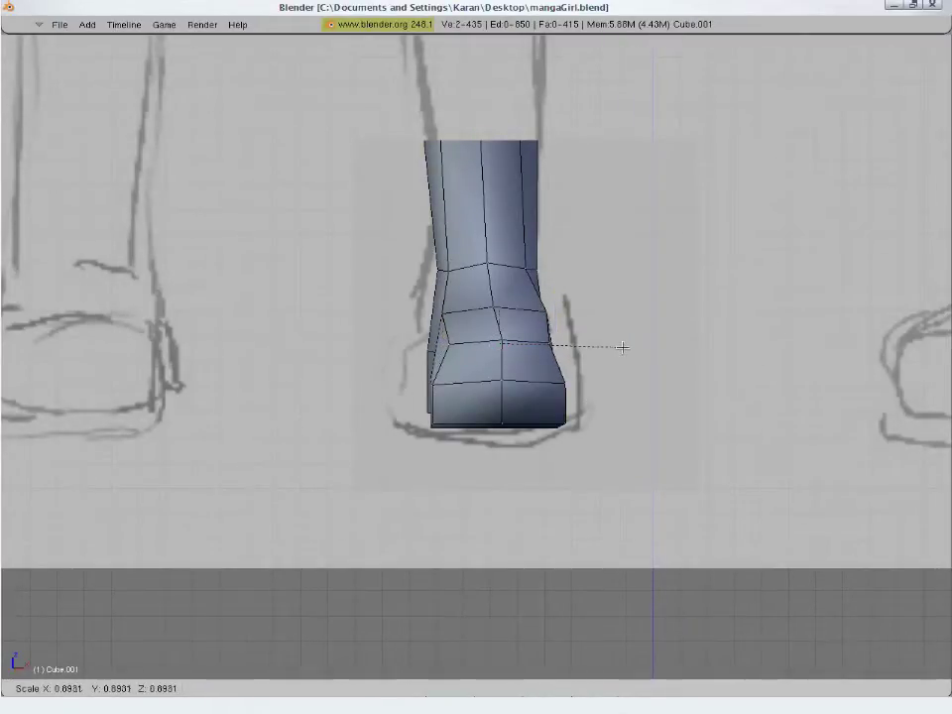
click(622, 347)
In side view, select the three underside vertices at the front of the heel and align them by scaling to 0 along Y
key(KP_3)
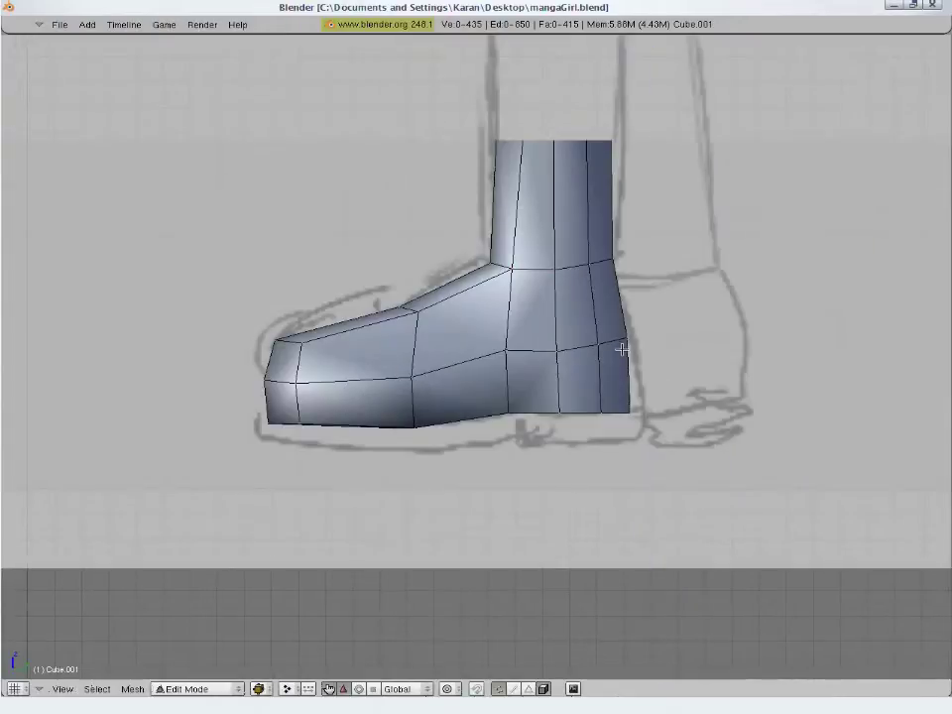
key(a)
key(z)
middle_drag(512, 475, 510, 310)
key(z)
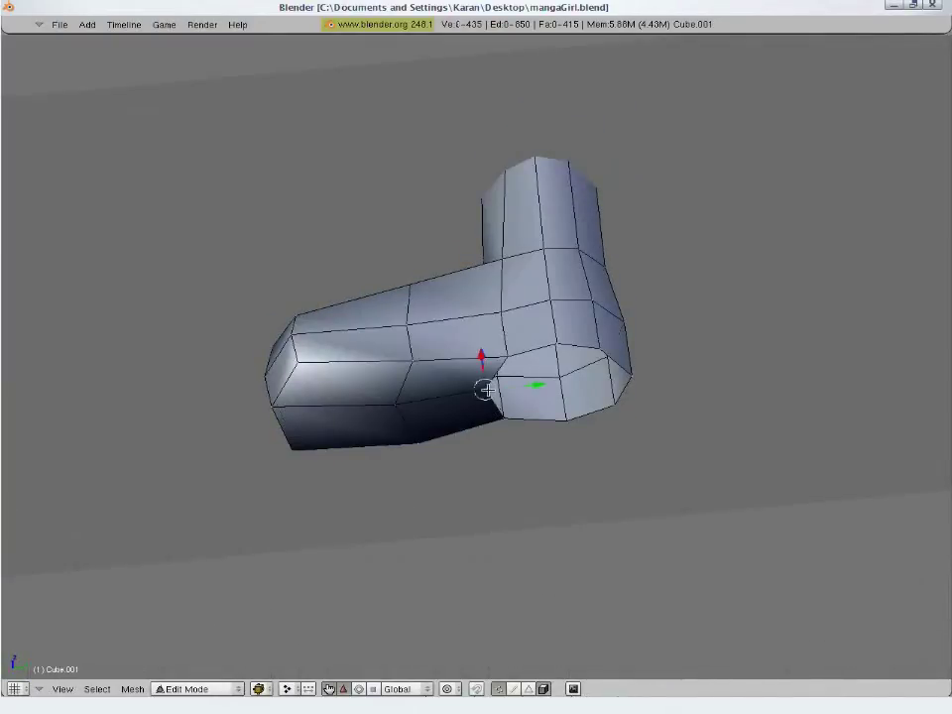
key(KP_3)
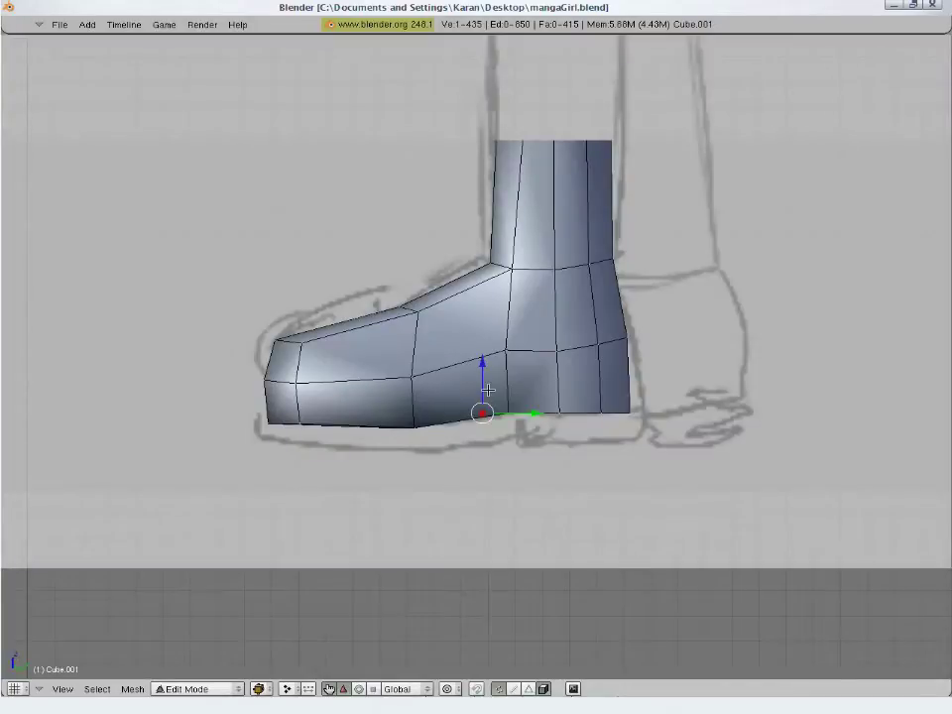
key(a)
key(z)
key(a)
key(b)
drag(455, 401, 525, 448)
text(sy0)
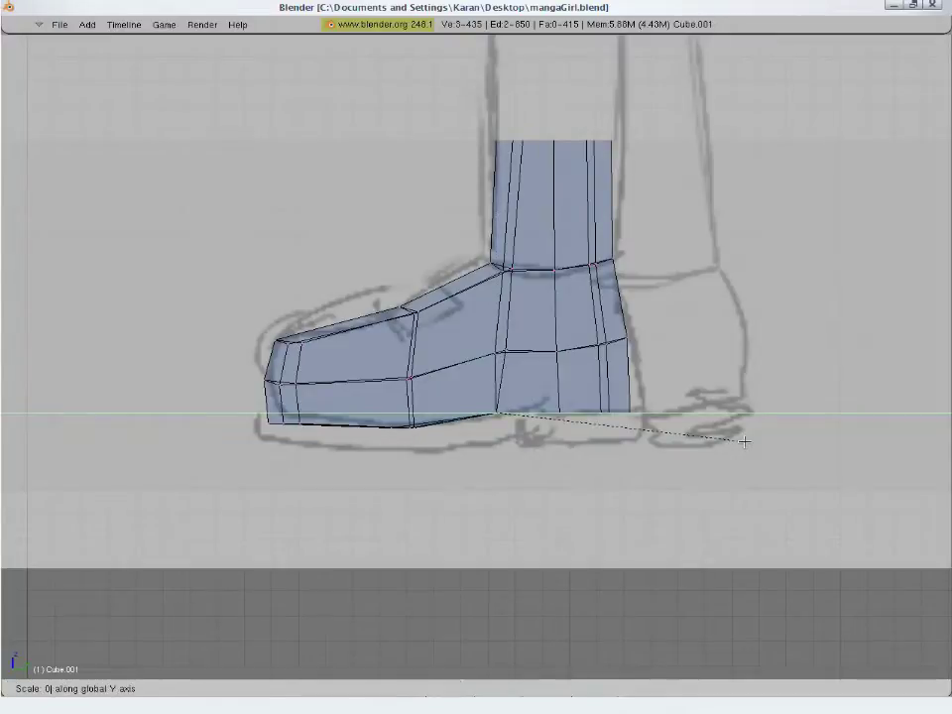
key(Return)
key(z)
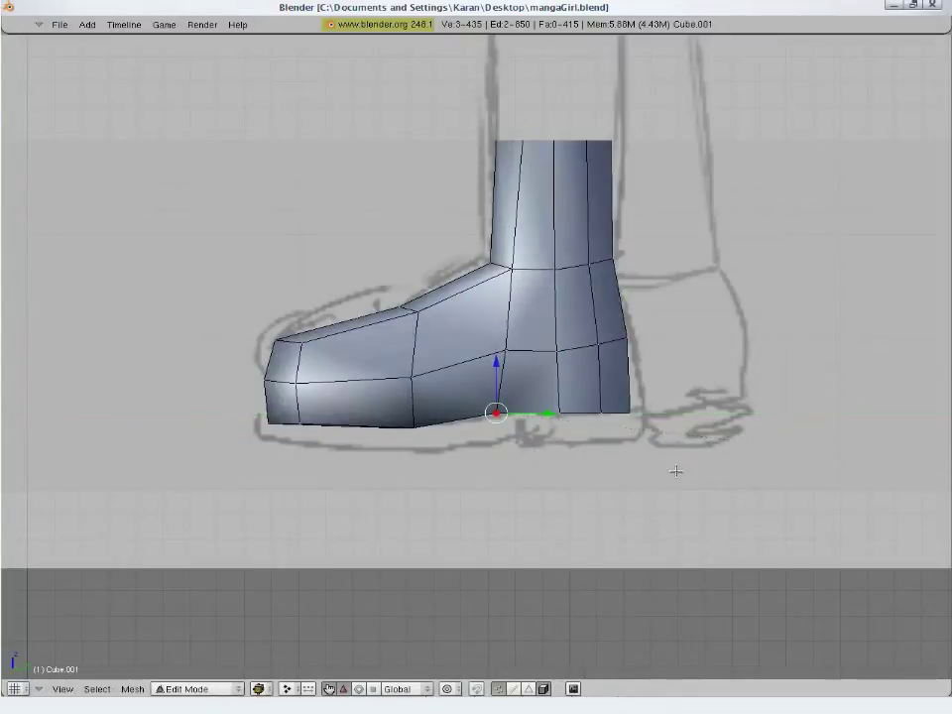
Select the bottom edges of the front part of the foot and extrude them downward as a shoe sole
middle_drag(572, 541, 544, 431)
key(KP_1)
key(z)
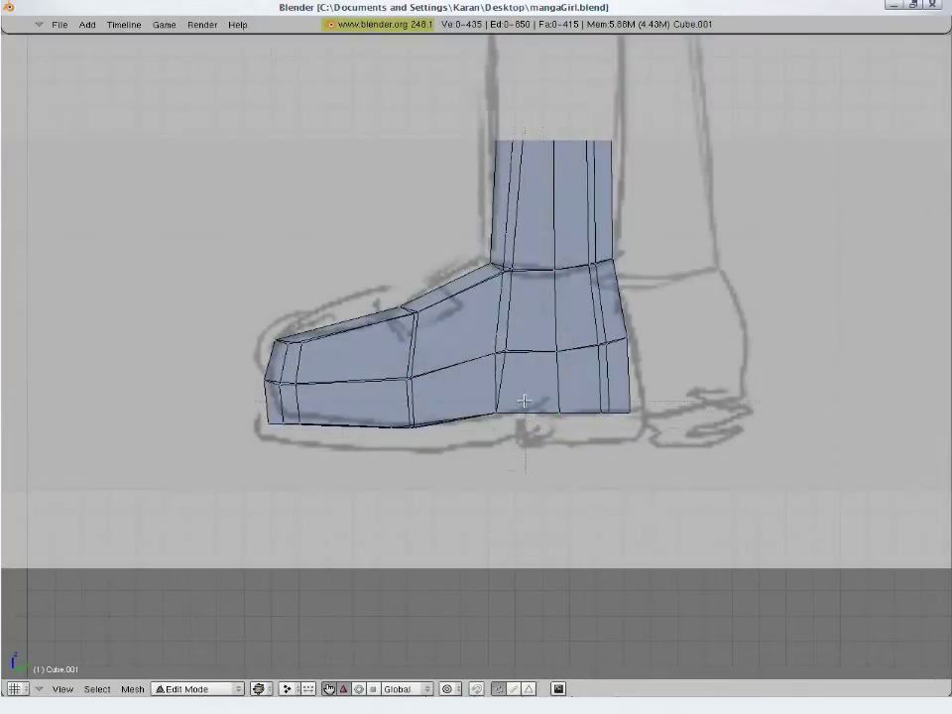
drag(222, 489, 222, 488)
key(e)
click(334, 485)
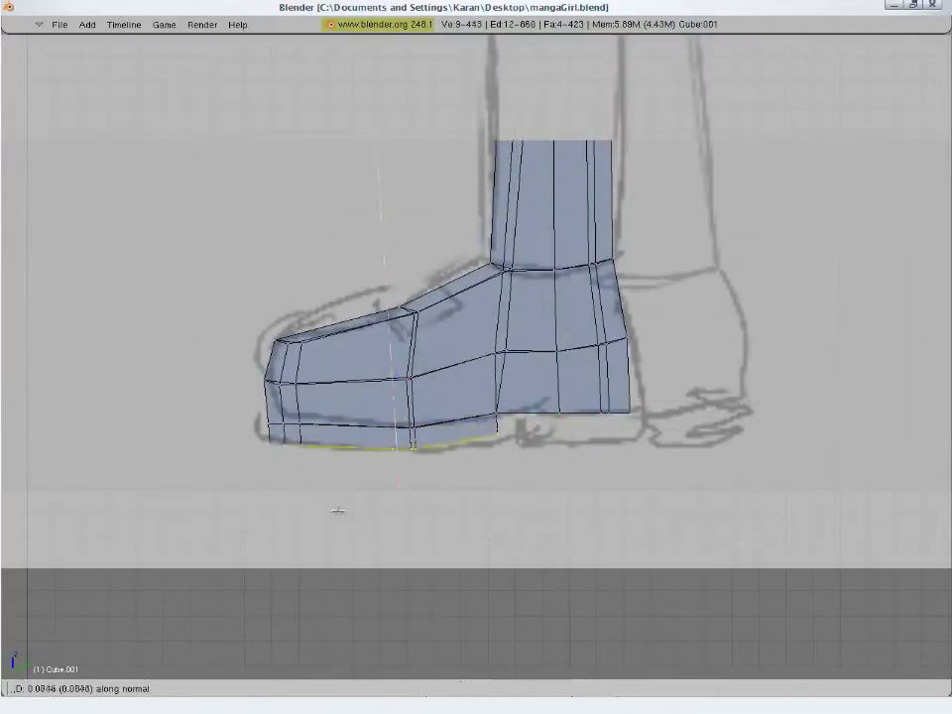
click(337, 510)
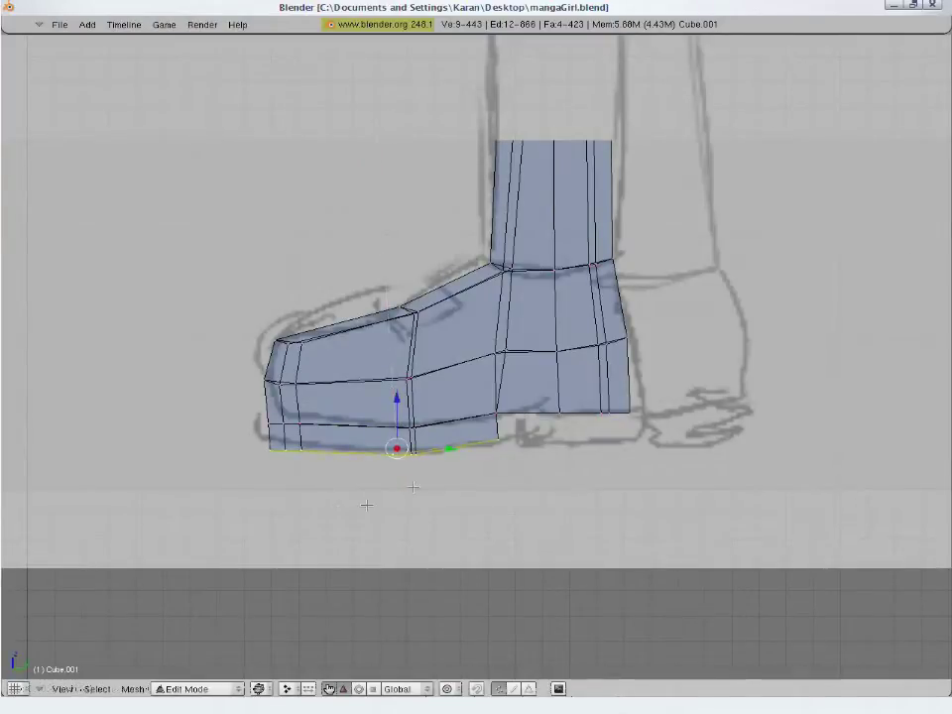
Scale and reposition the extruded front sole edges until they follow the sketched bottom line of the shoe
key(s)
key(g)
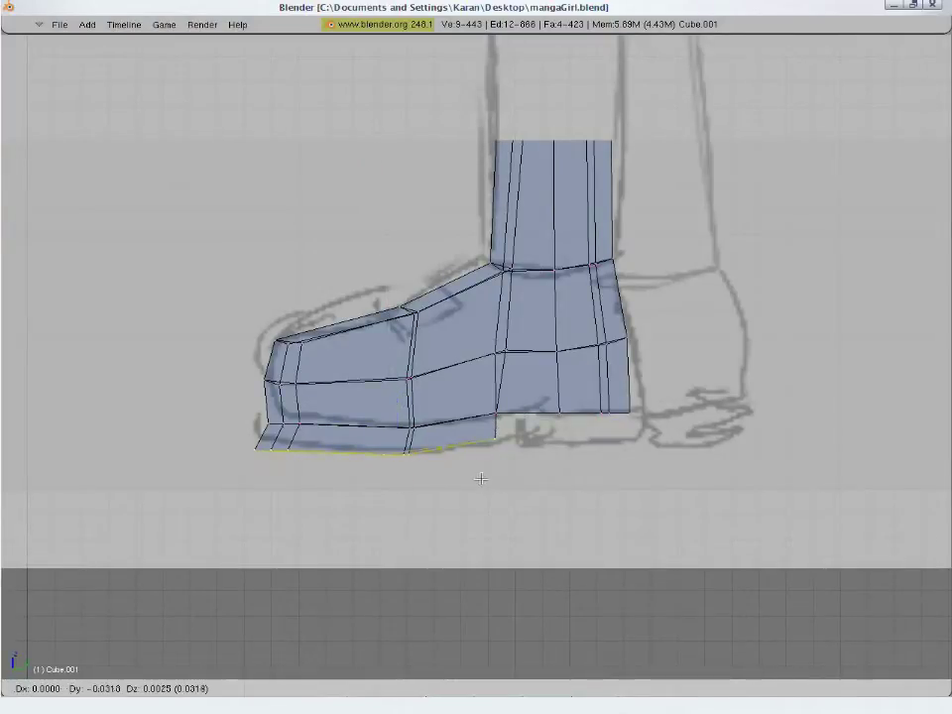
click(484, 479)
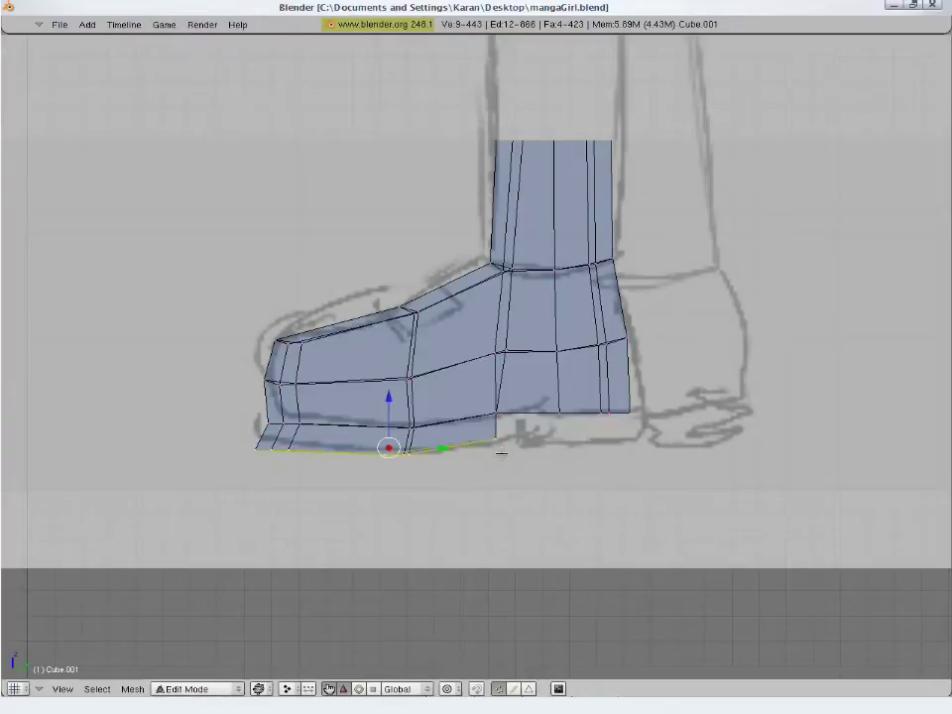
key(g)
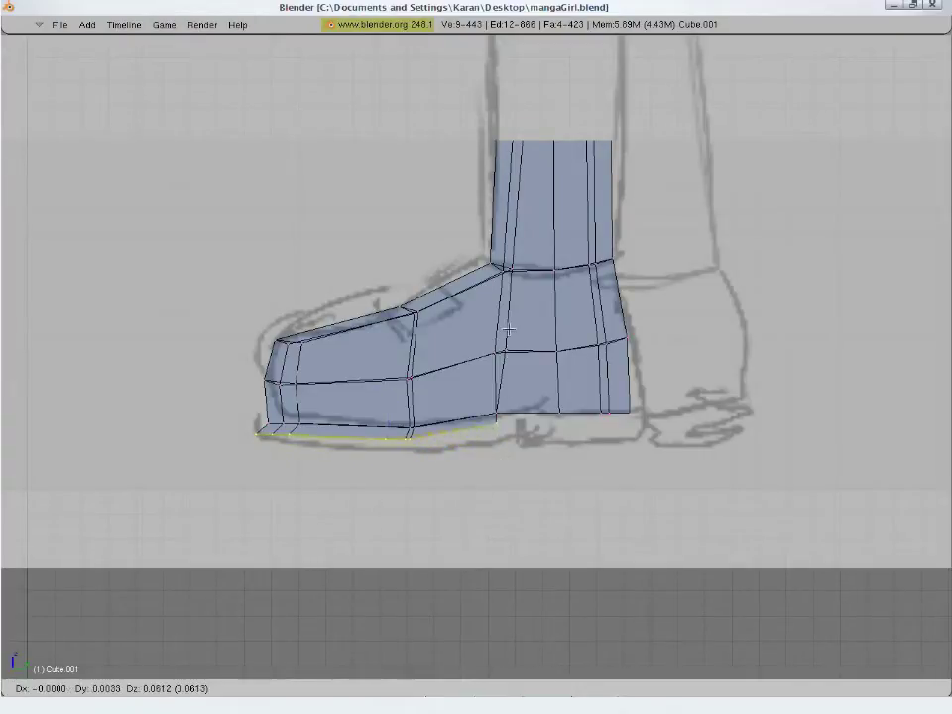
click(515, 329)
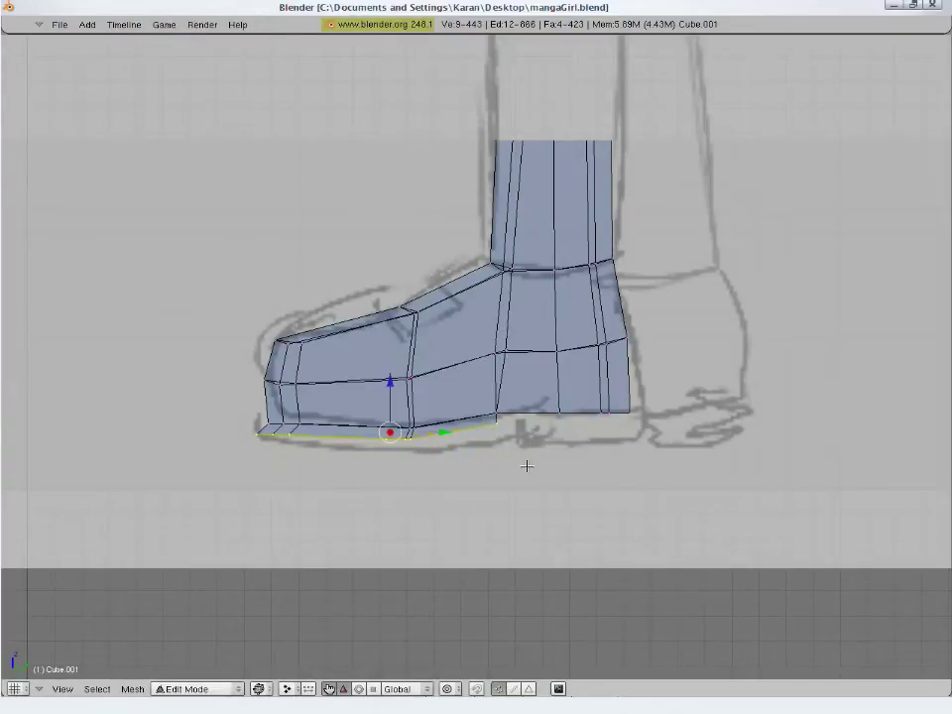
key(g)
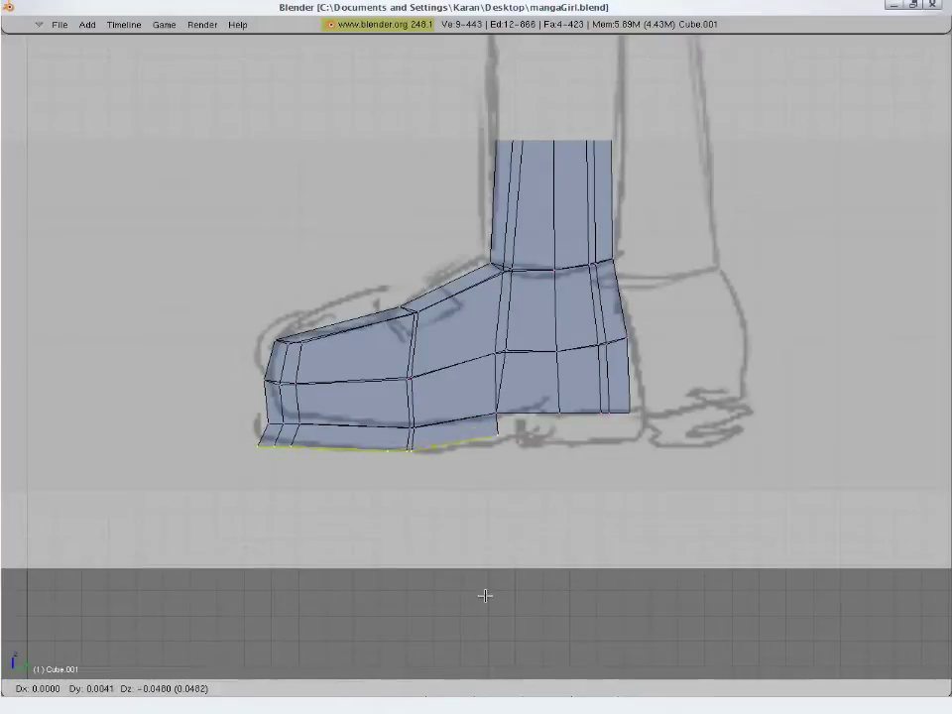
click(485, 594)
key(s)
click(491, 566)
key(g)
click(504, 570)
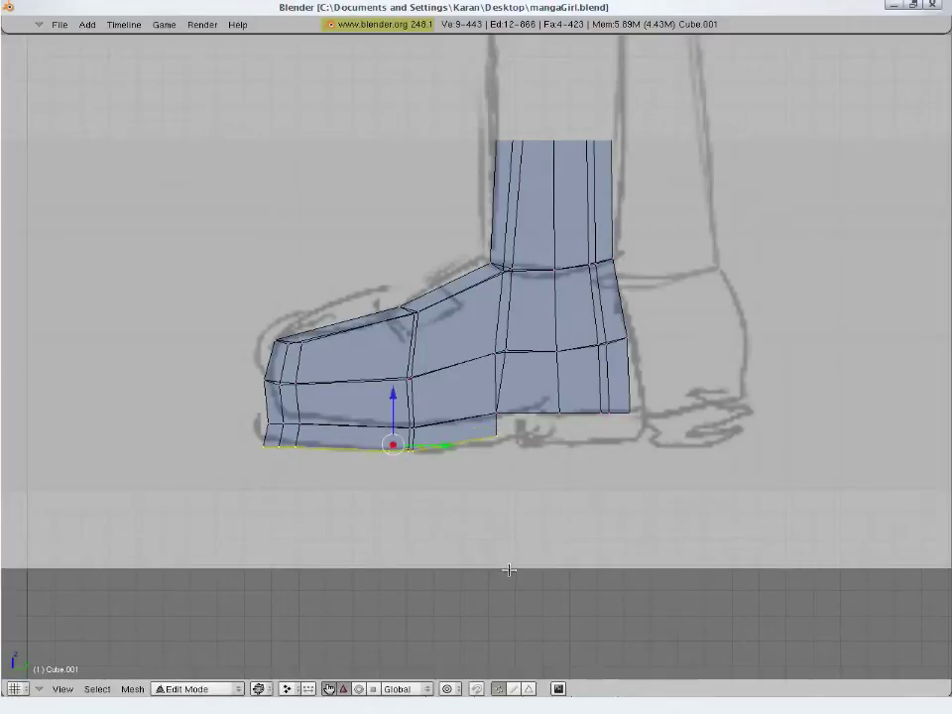
Select the bottom edges of the heel and extrude only the edges down by about 0.07 to form the heel sole
key(a)
key(b)
drag(485, 393, 642, 422)
key(e)
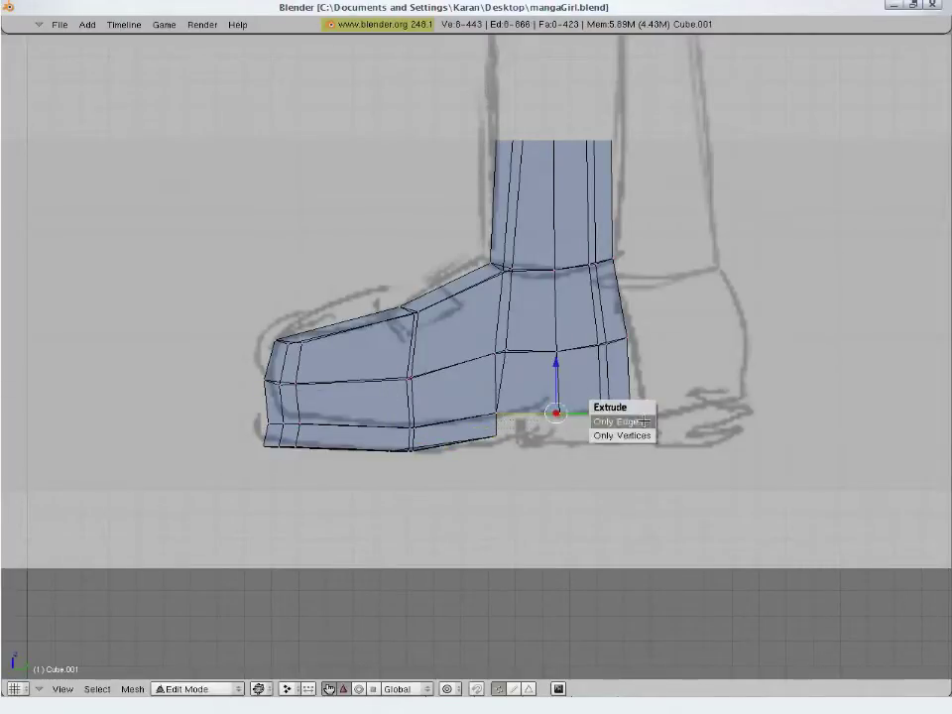
click(641, 420)
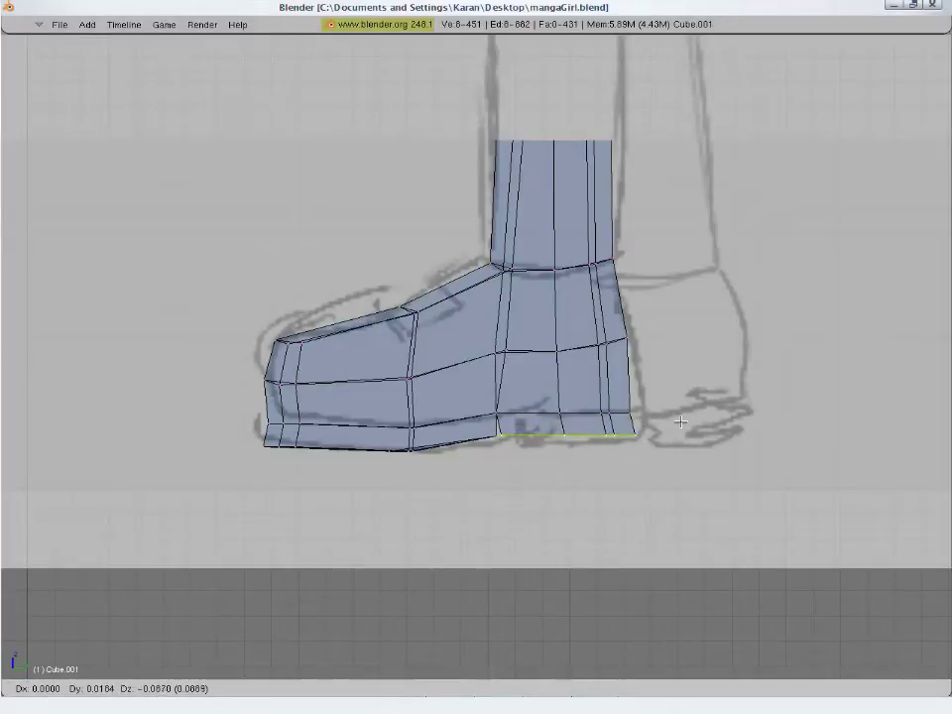
click(684, 434)
Select all the lowest vertices of the front and heel soles and flatten them by scaling to 0 along Z
key(a)
key(b)
drag(681, 431, 228, 516)
key(s)
key(z)
key(0)
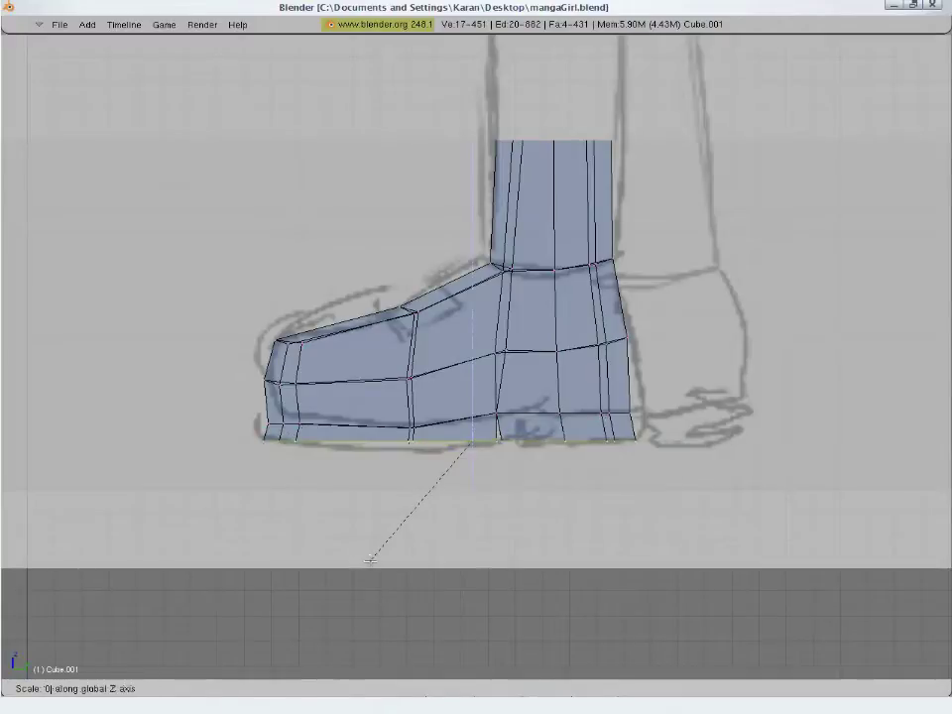
key(Return)
key(a)
key(b)
drag(691, 402, 576, 421)
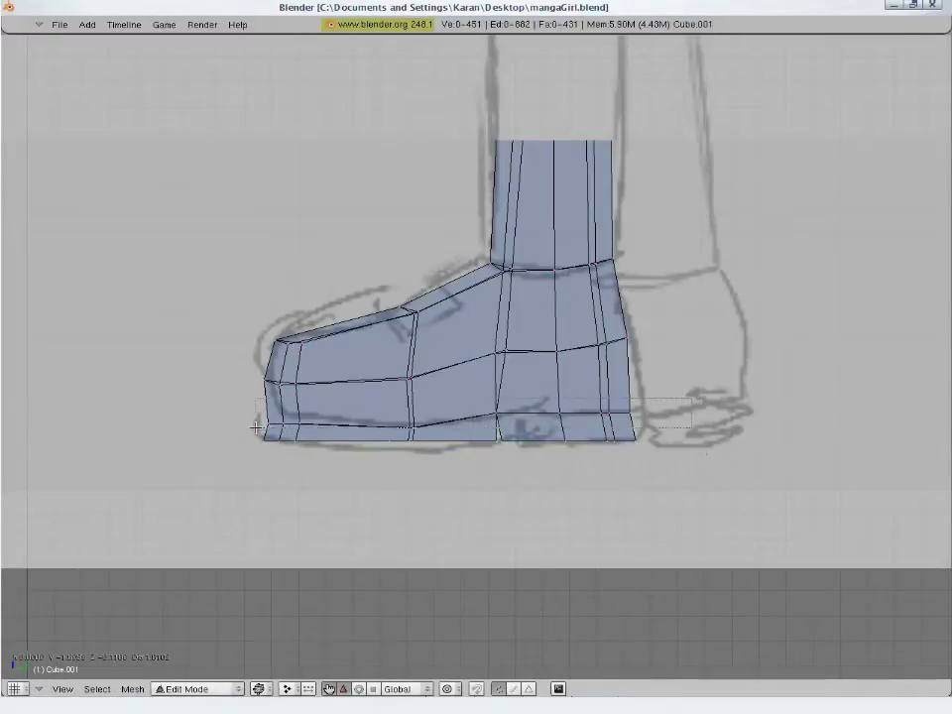
drag(256, 428, 256, 428)
key(s)
key(Escape)
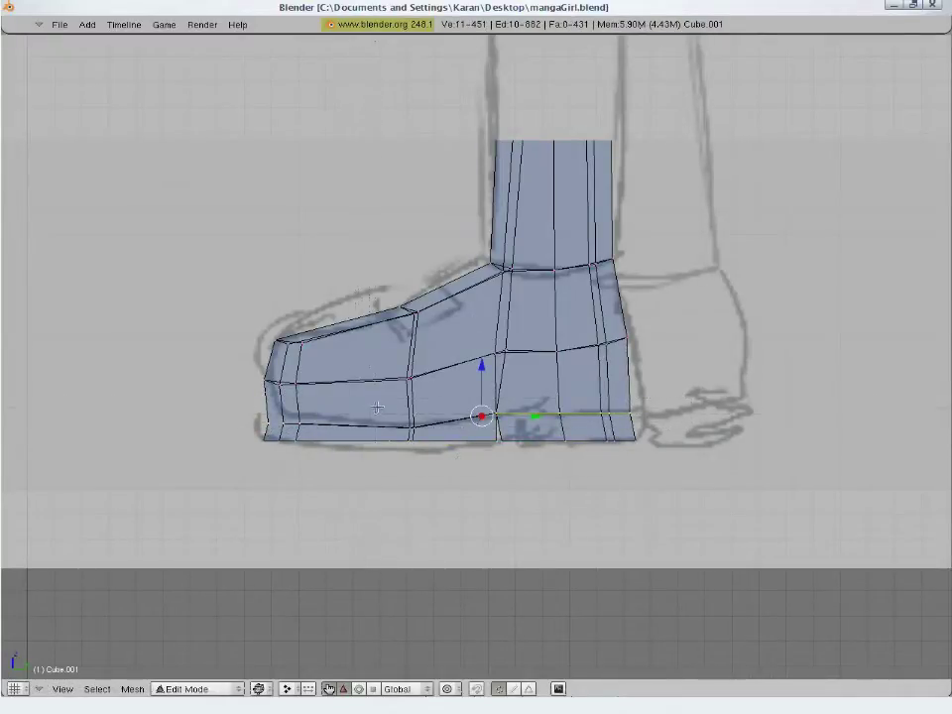
Select the edge loop along the top of the sole and flatten it partly by scaling it down along Z
alt+right_click(424, 429)
key(s)
key(z)
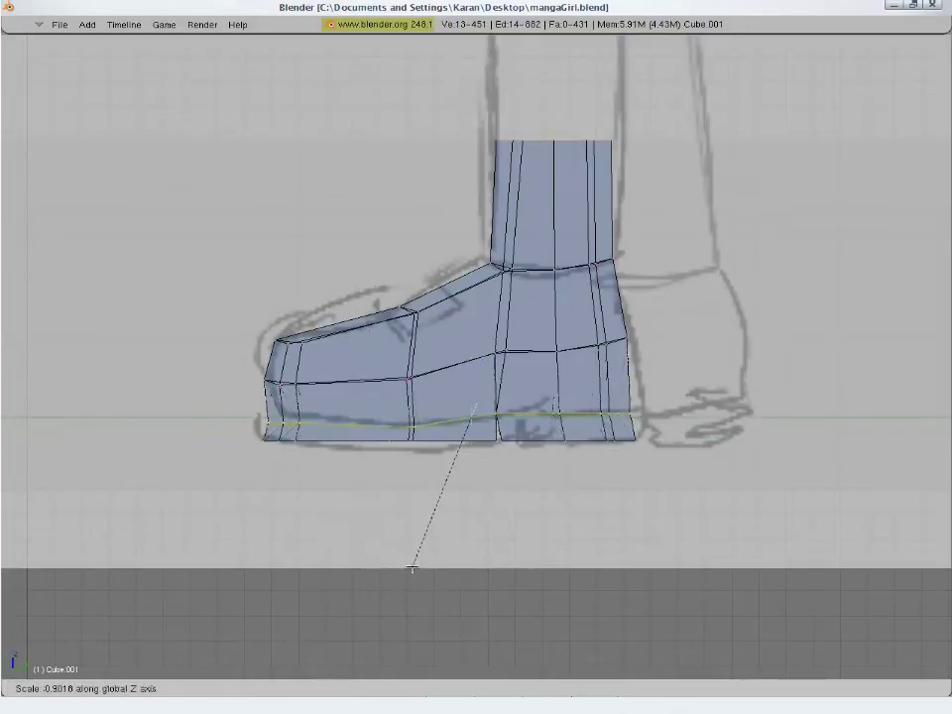
click(417, 506)
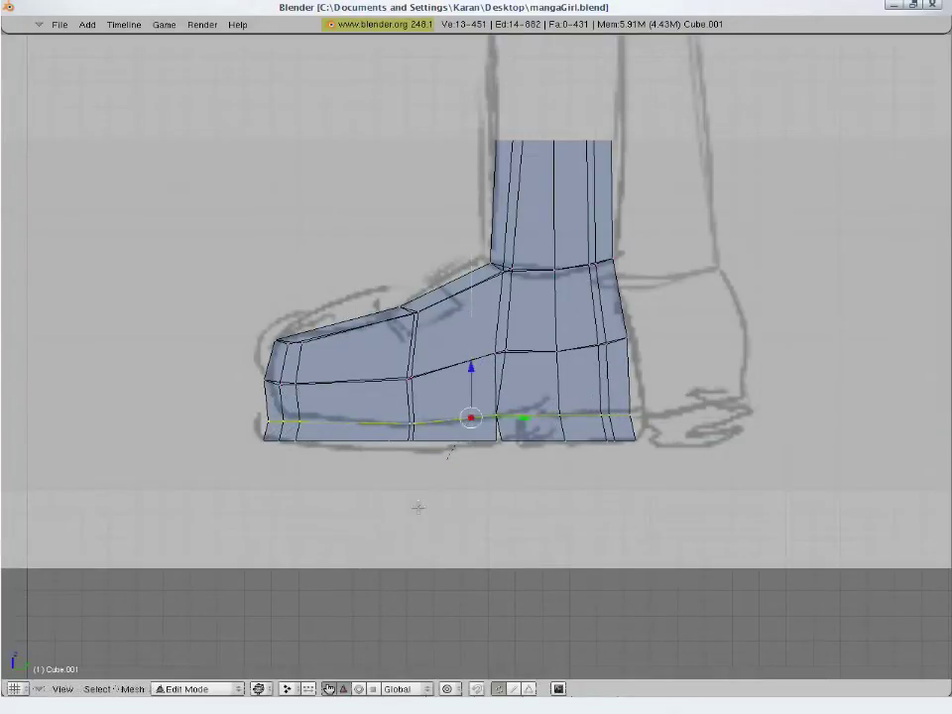
key(a)
Add one loop cut around the lower foot, slide it close above the sole's top edge, and scale it to about 0.98
key(ctrl+r)
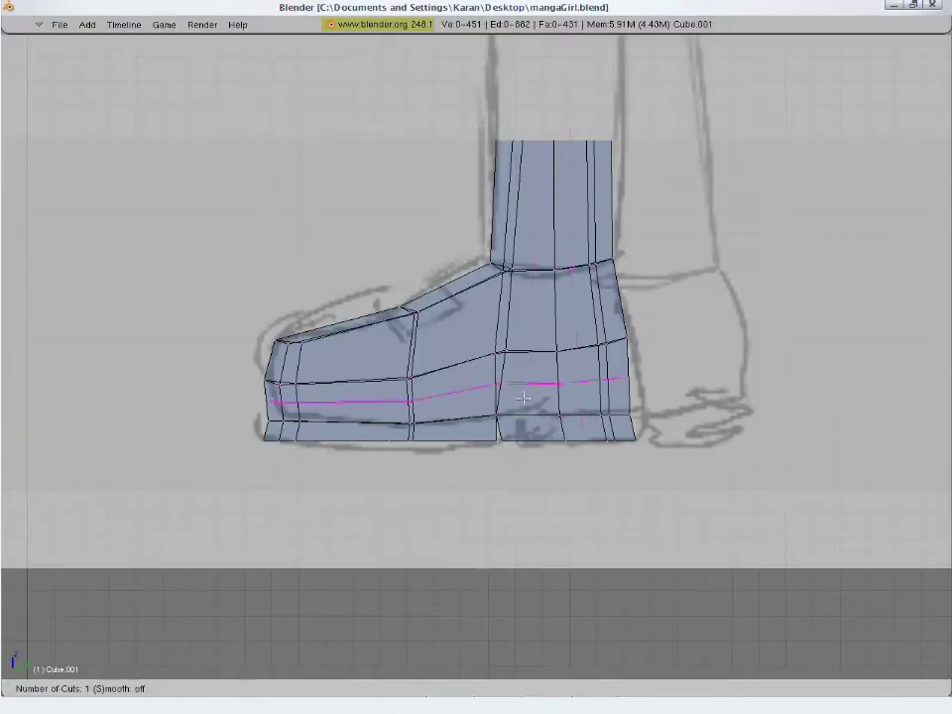
click(494, 399)
click(497, 407)
key(s)
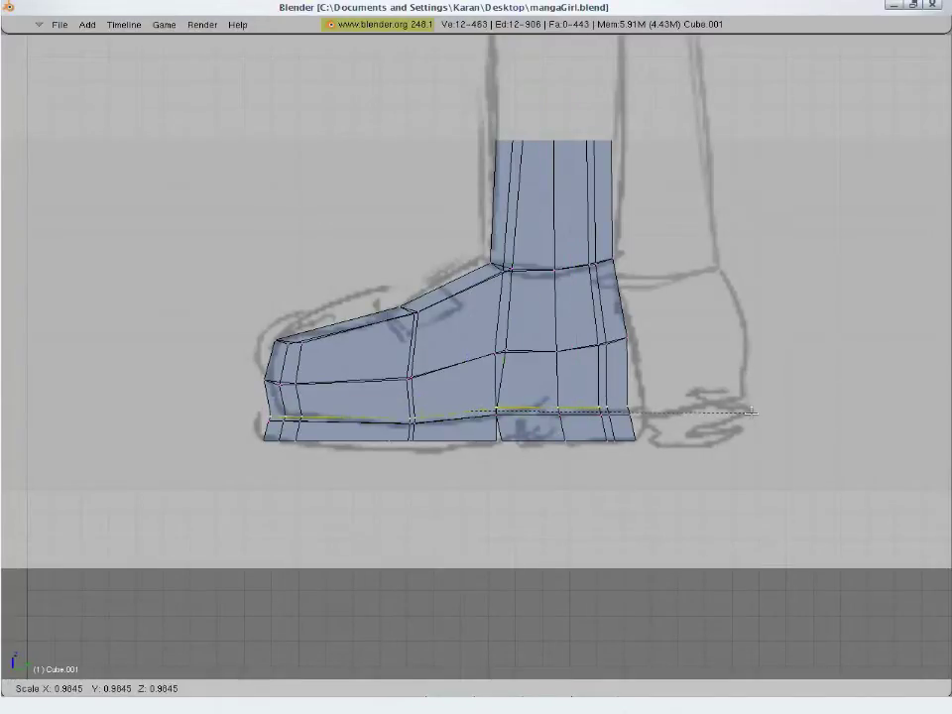
click(751, 412)
Move the new loop slightly down toward the sole and scale it to about 0.99 to form a crease
key(g)
click(749, 429)
key(s)
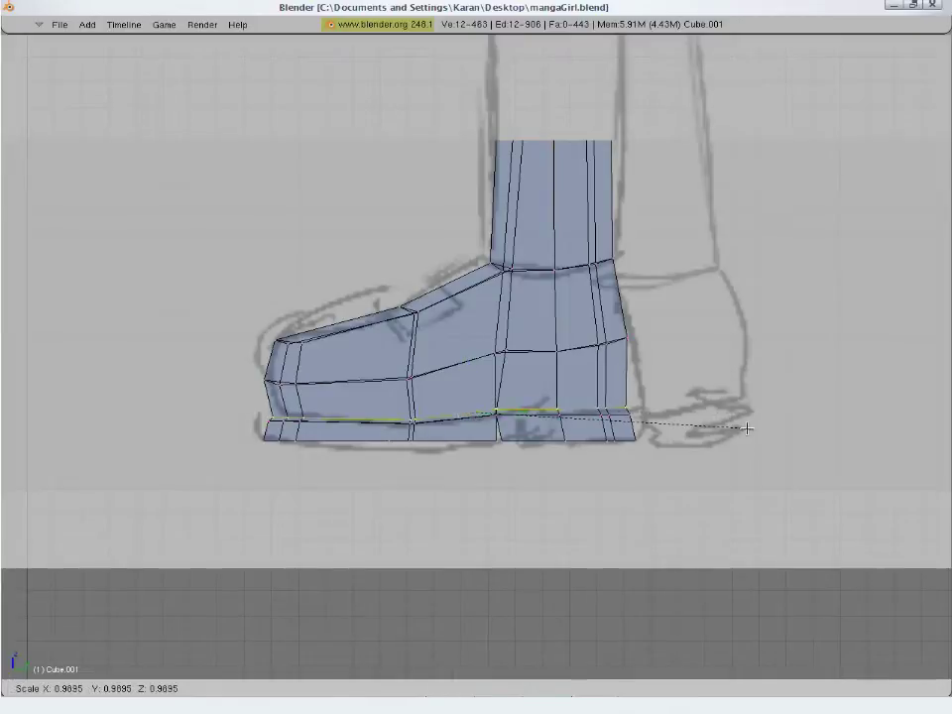
click(747, 429)
key(a)
In side view, select the three vertices on the upper edge of the toe tip and lower them slightly
middle_drag(391, 467, 707, 411)
middle_drag(586, 415, 498, 339)
key(KP_3)
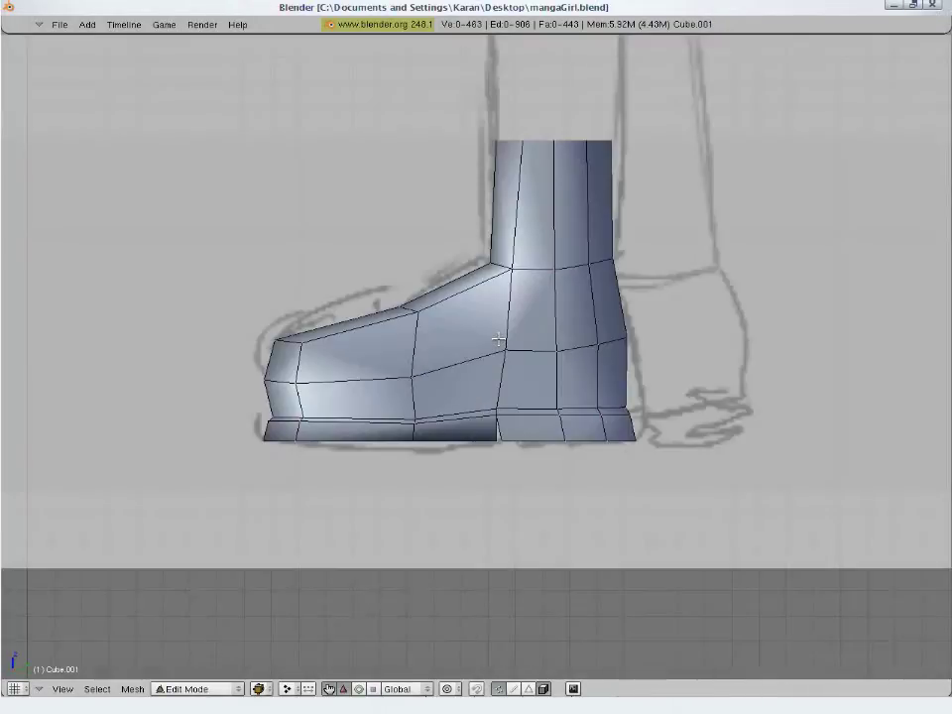
key(z)
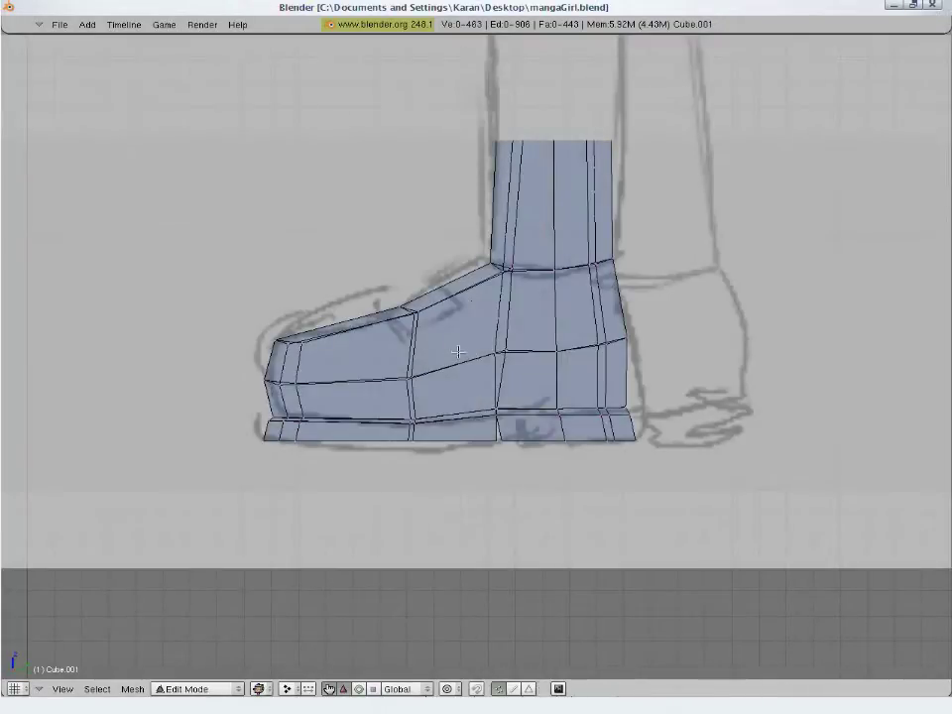
key(a)
key(a)
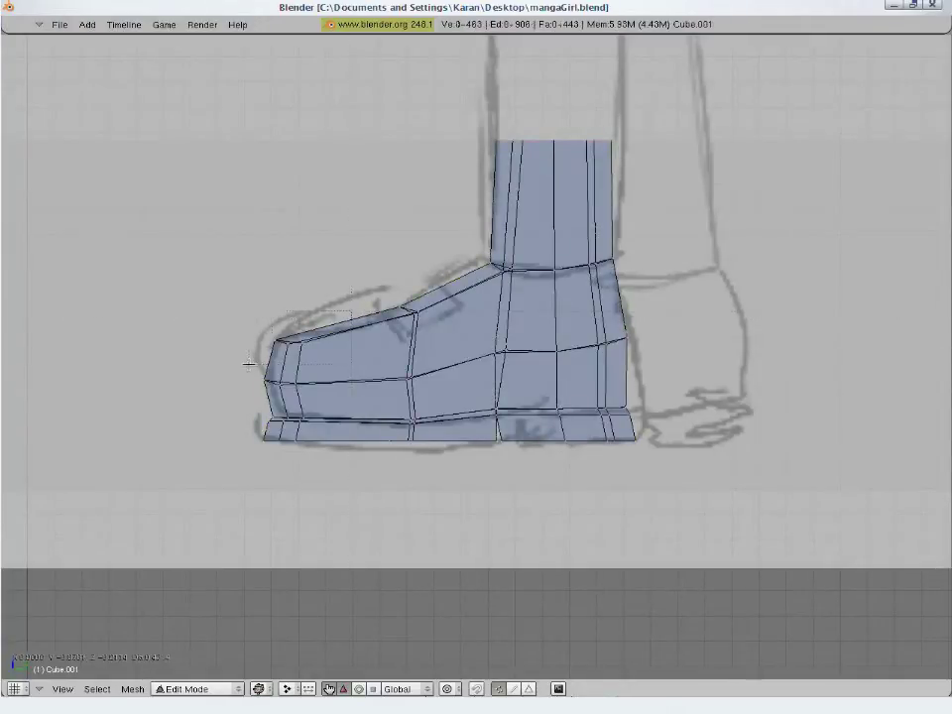
drag(249, 364, 249, 364)
key(g)
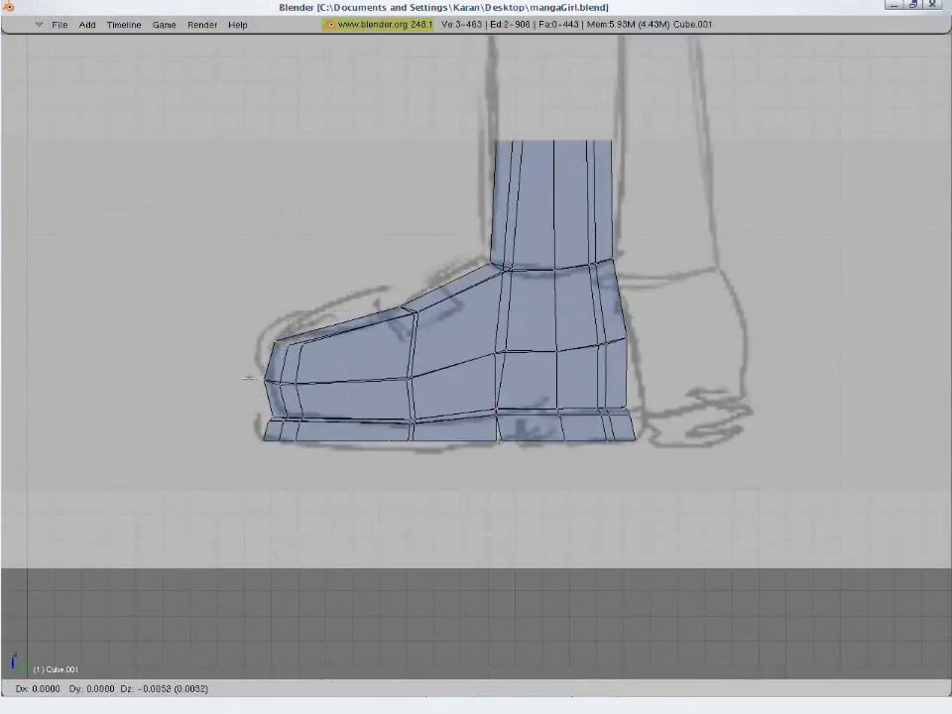
click(248, 377)
Select the three upper vertices at the middle of the foot and move them slightly down and toward the toe
drag(441, 323, 446, 332)
key(g)
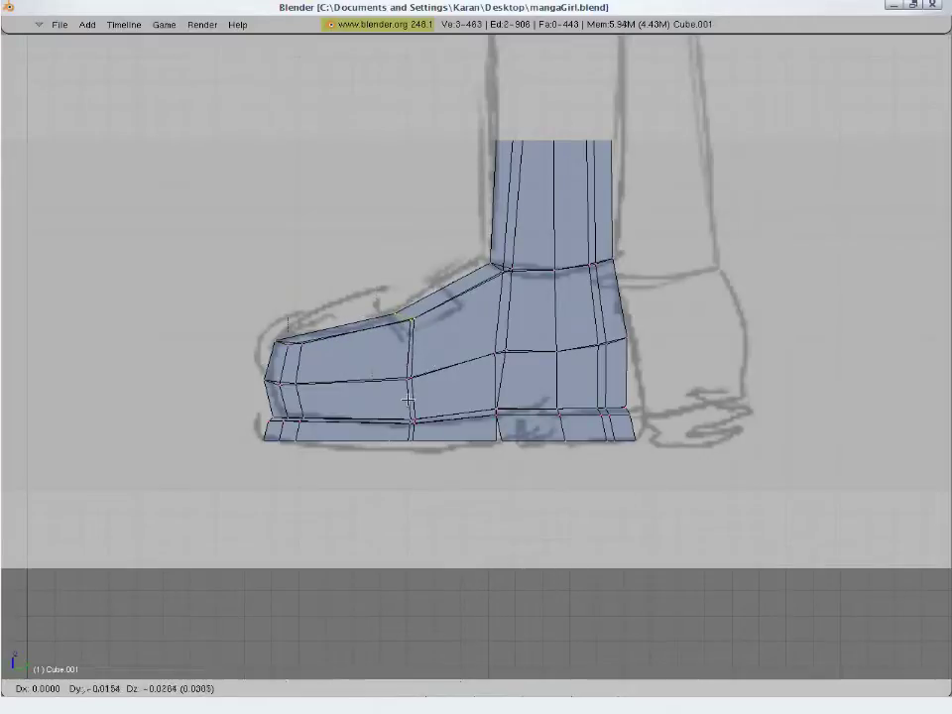
click(409, 387)
key(z)
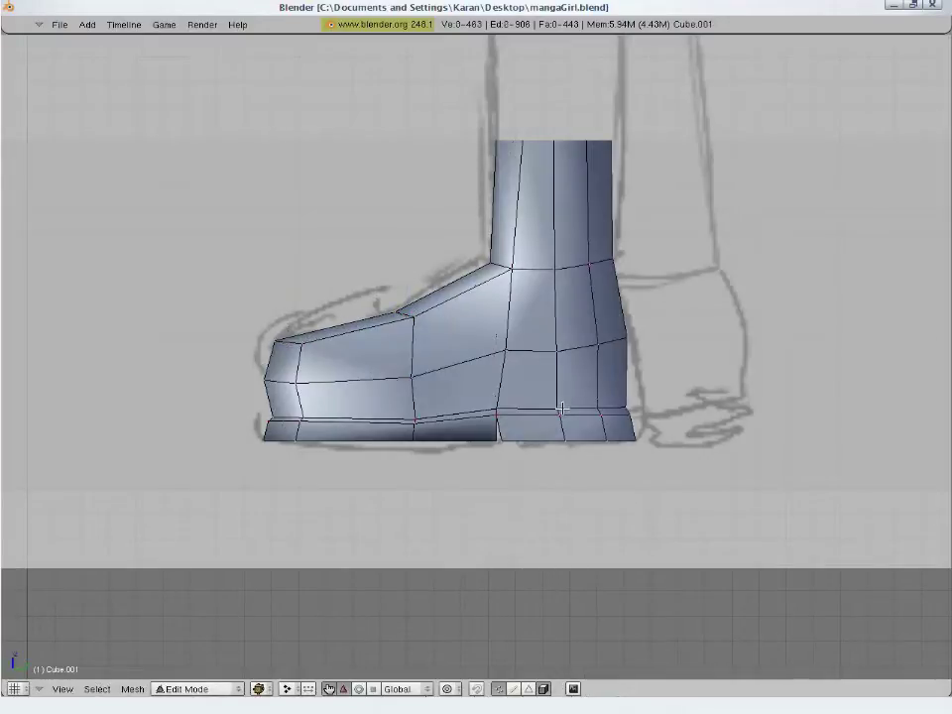
In top view, select the forefoot's negative-X side, move it outward by about 0.02, and rotate it slightly
key(z)
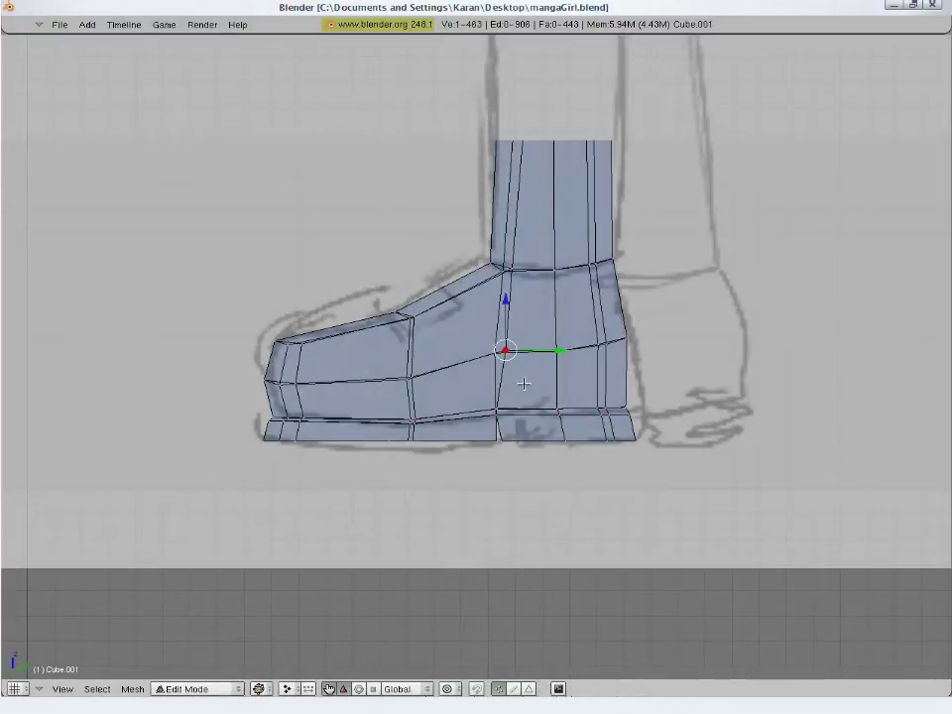
key(z)
mouse_move(524, 384)
middle_down()
mouse_move(653, 396)
mouse_move(677, 352)
mouse_move(595, 365)
mouse_move(470, 470)
mouse_move(359, 506)
mouse_move(399, 511)
middle_up()
key(KP_1)
key(z)
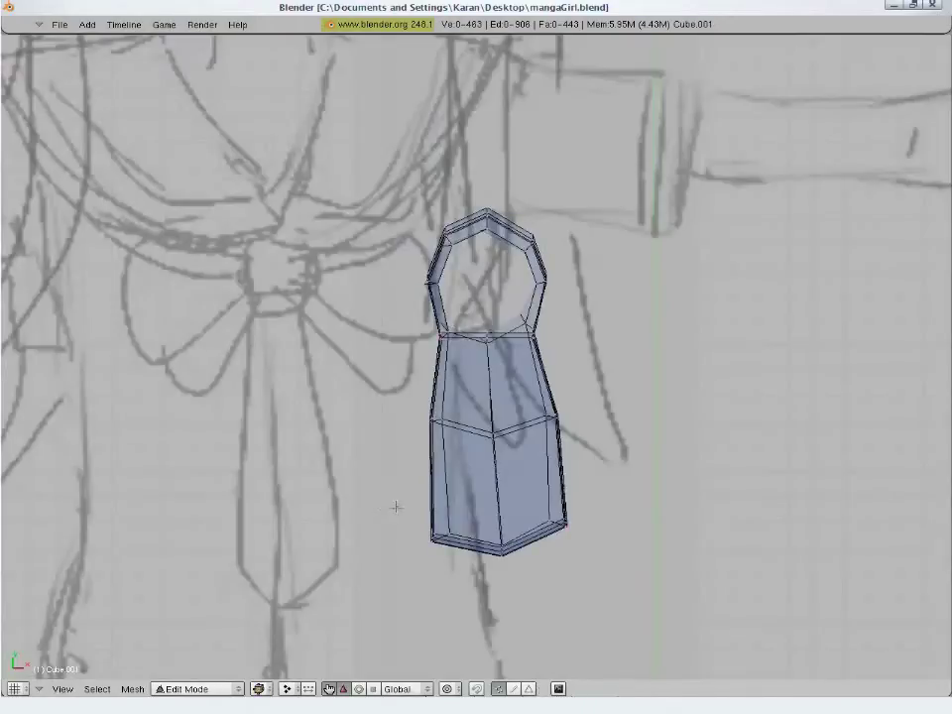
key(Tab)
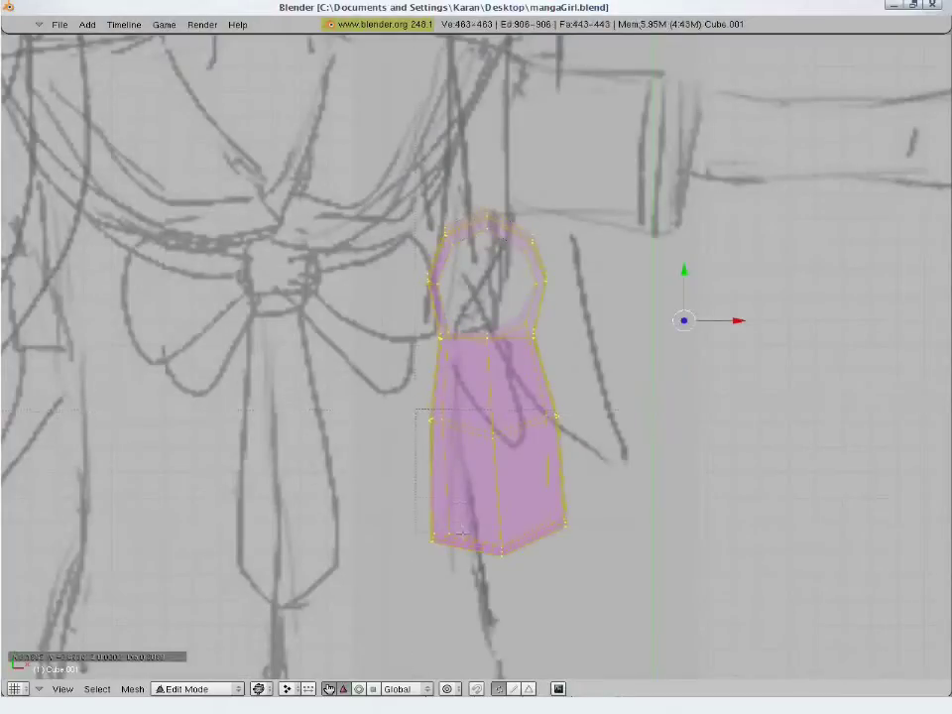
key(Tab)
right_click(432, 478)
key(g)
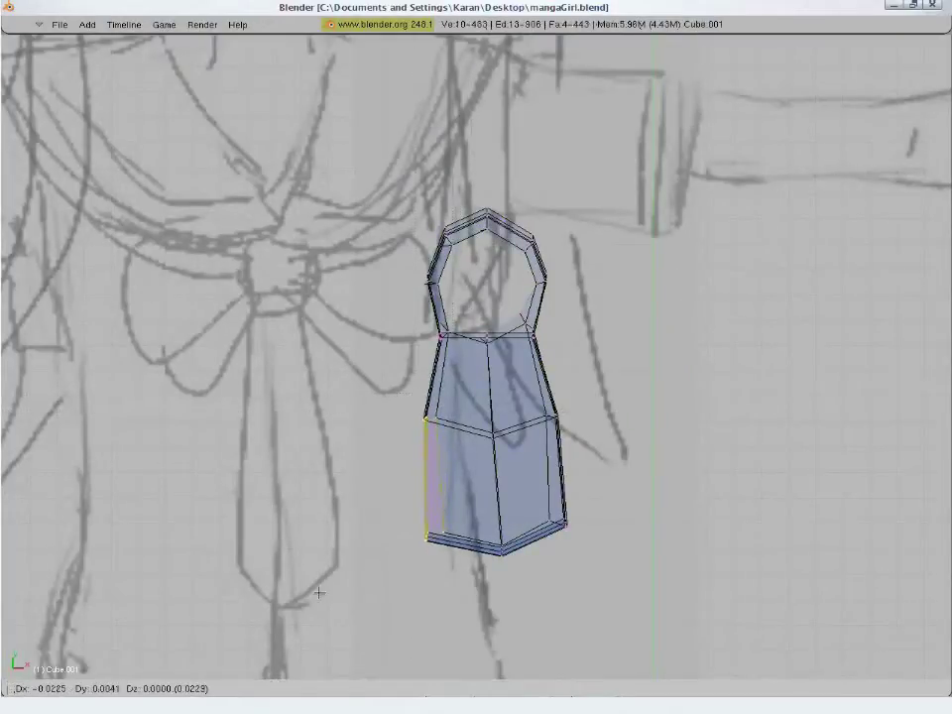
key(r)
click(410, 631)
key(a)
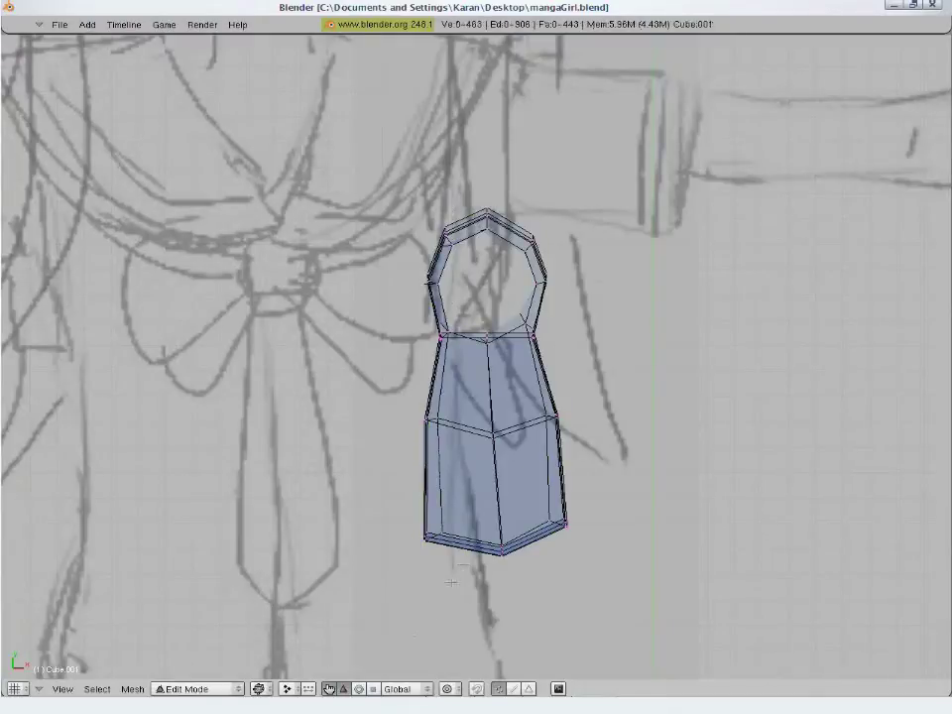
Select the center vertices at the shoe's toe tip and move them slightly toward negative X in top view
key(b)
drag(479, 528, 526, 584)
key(g)
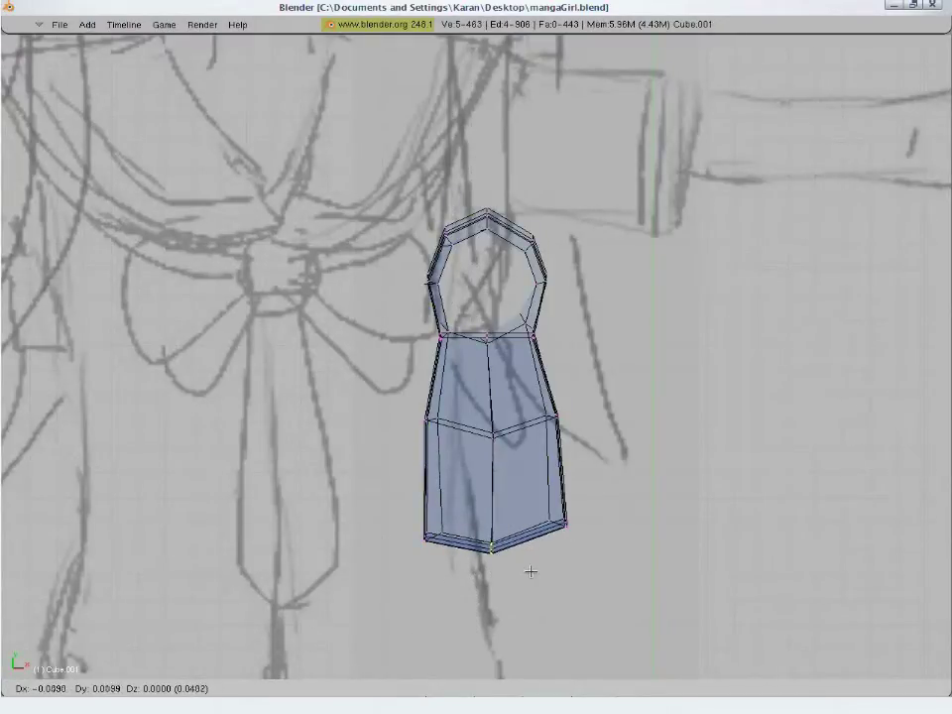
click(530, 572)
key(a)
Select the center vertices across the middle of the foot and move them slightly to align with the toe line
key(b)
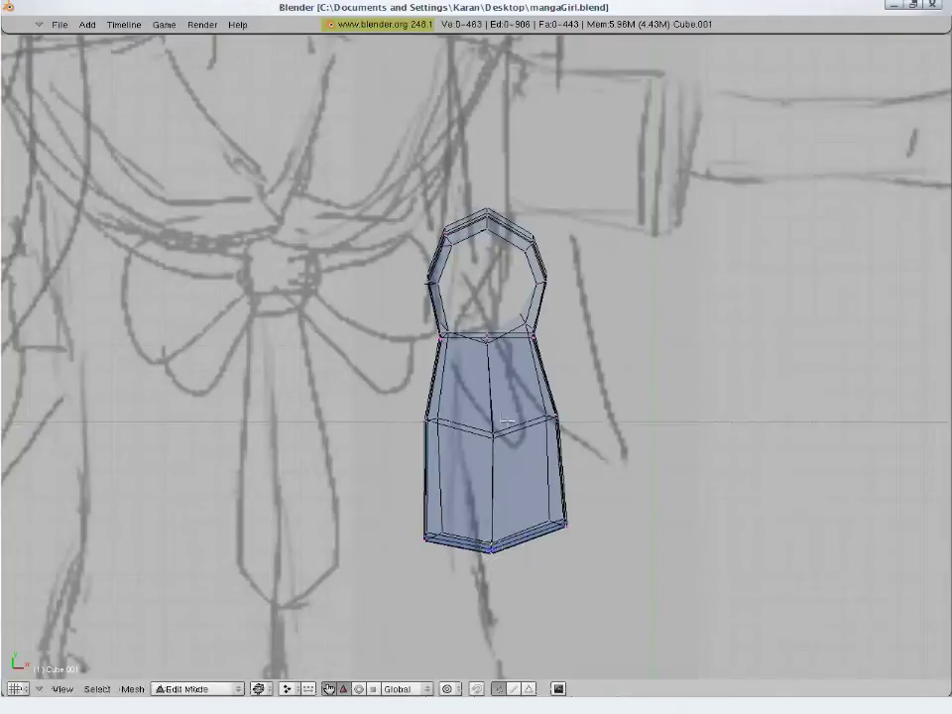
drag(474, 421, 505, 456)
key(g)
click(496, 460)
key(a)
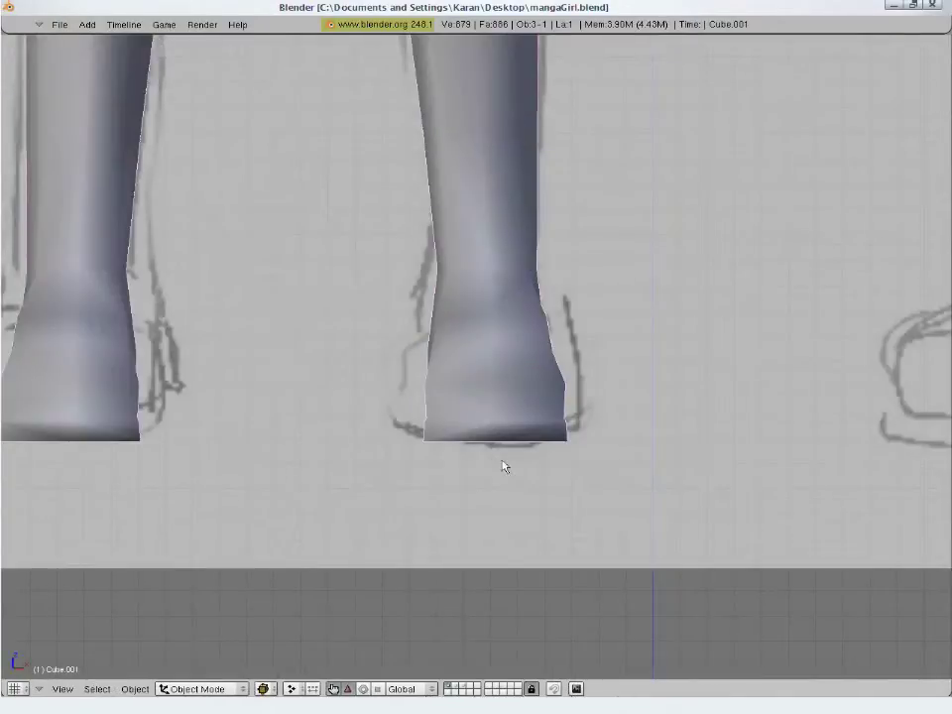
Examine the refined shoes in Object Mode from the front and from several perspective angles
scroll(505, 461, down, 3)
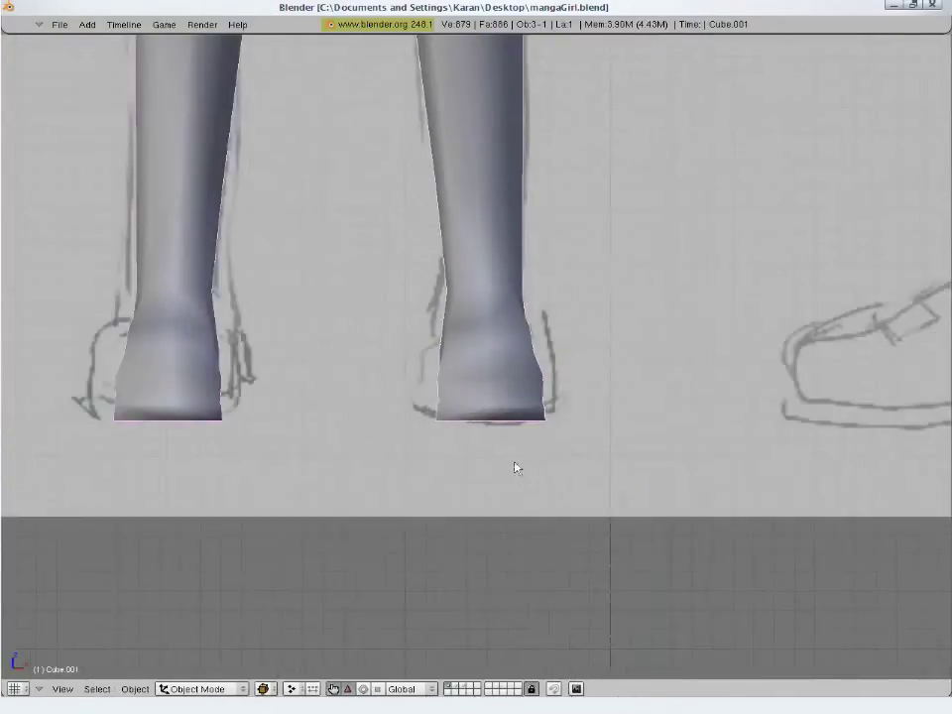
scroll(514, 459, down, 2)
mouse_move(548, 283)
middle_down()
mouse_move(429, 324)
mouse_move(465, 472)
mouse_move(601, 457)
mouse_move(563, 409)
mouse_move(530, 402)
mouse_move(396, 424)
middle_up()
scroll(362, 409, up, 2)
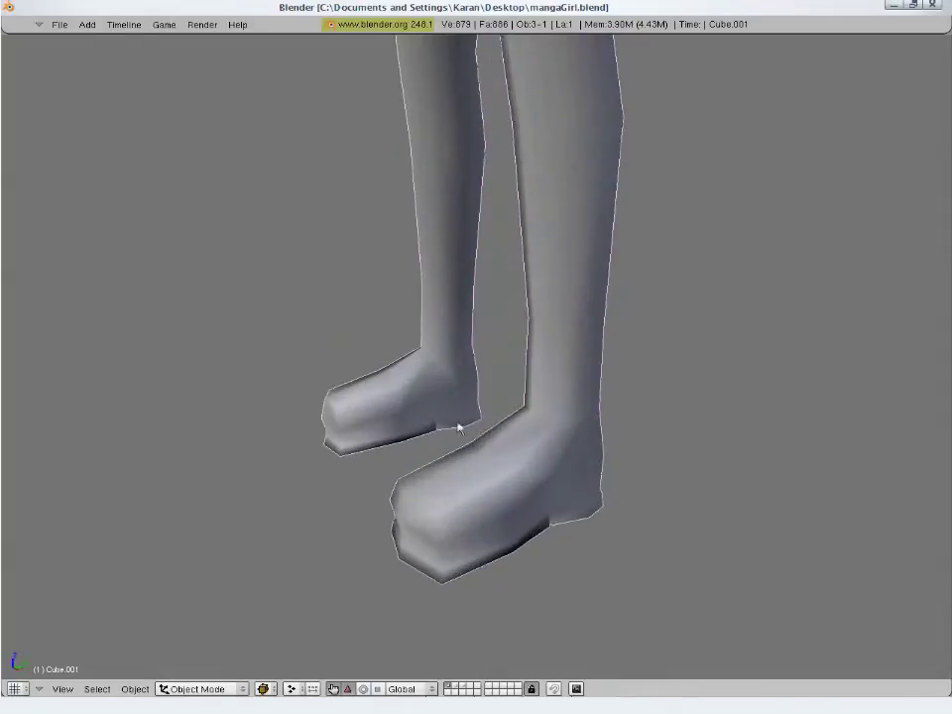
shift+middle_drag(459, 427, 732, 351)
middle_drag(413, 346, 712, 423)
key(Tab)
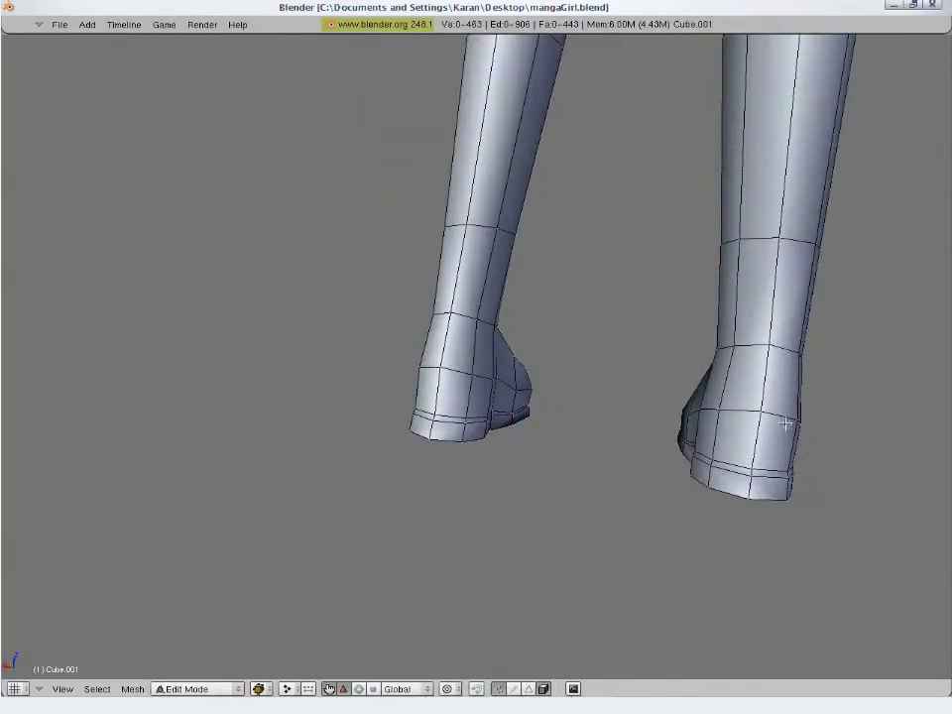
alt+right_click(782, 420)
key(s)
right_click(842, 439)
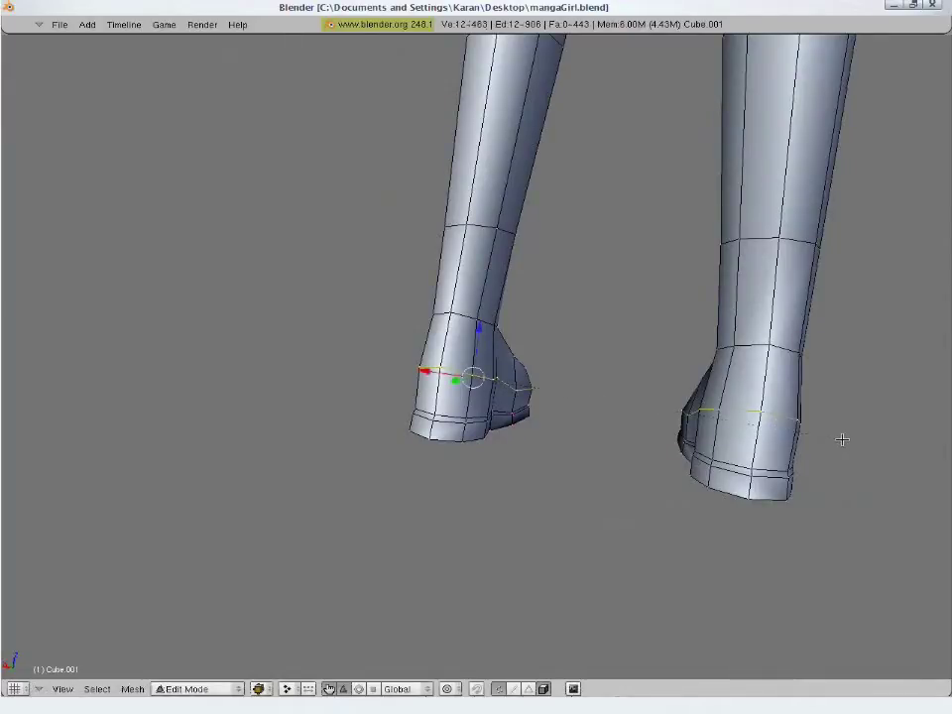
middle_drag(756, 448, 536, 429)
key(a)
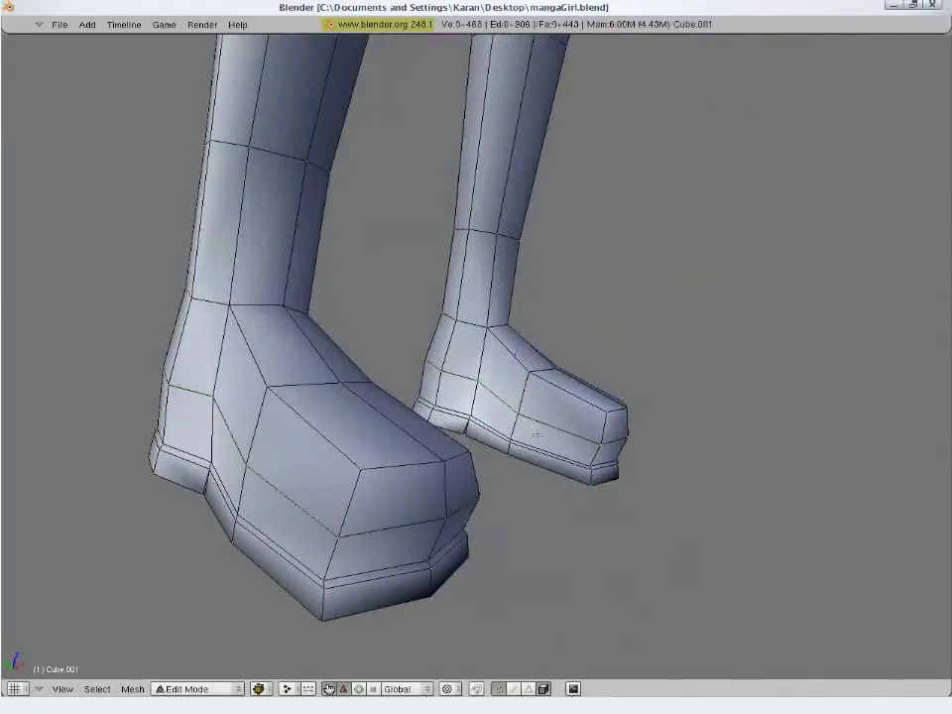
Return to Object Mode and save the scene over mangaGirl.blend
scroll(539, 432, down, 5)
key(Tab)
key(ctrl+w)
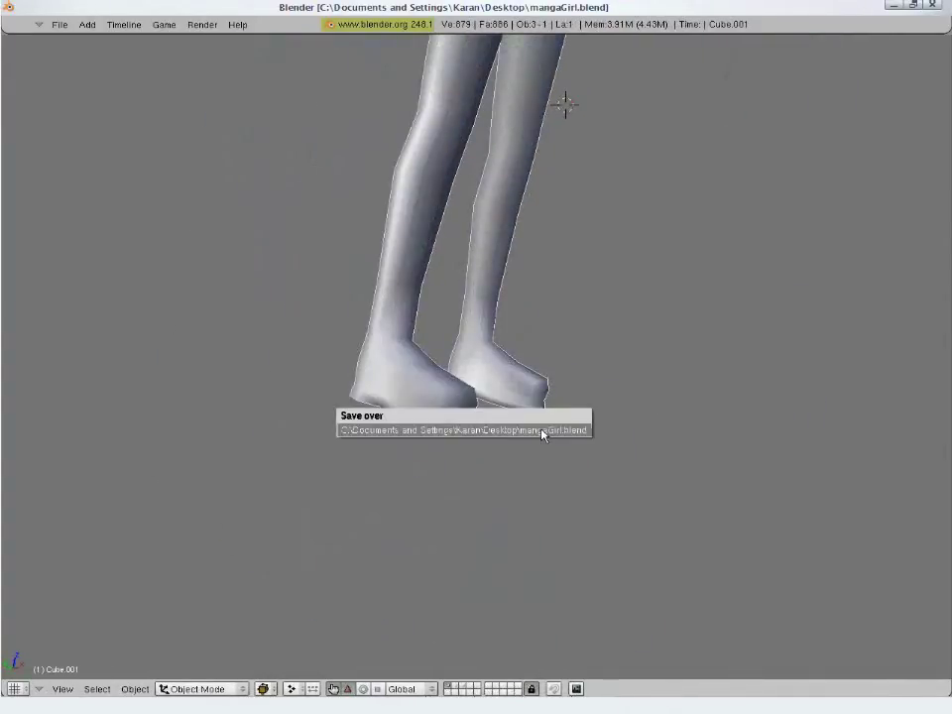
click(542, 433)
Show the front and side views of the head in the 2-Model screen and add a cube at the 3D cursor
key(KP_1)
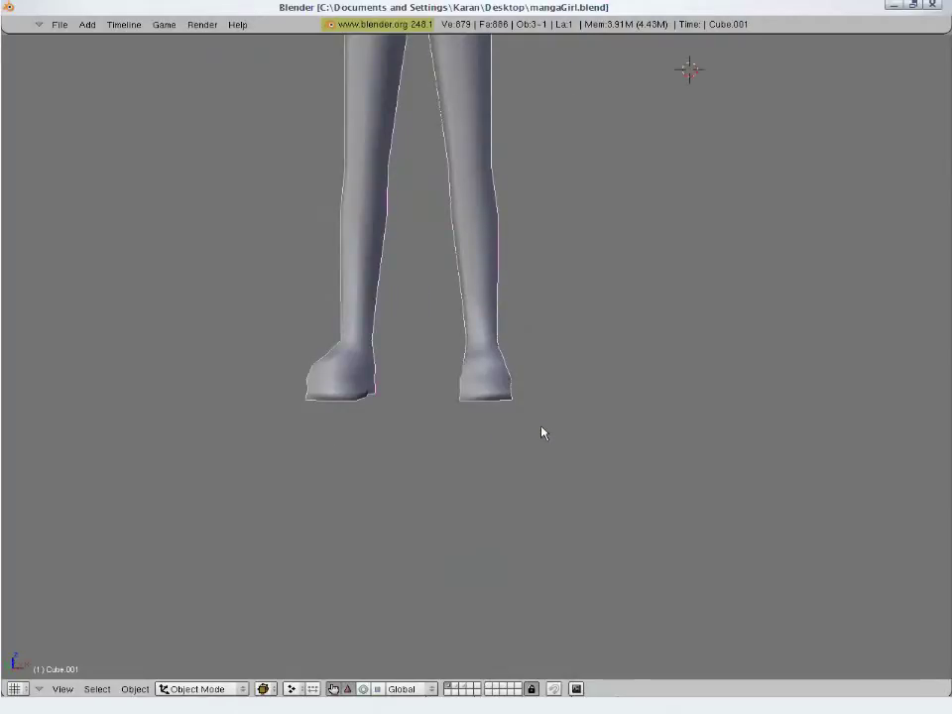
key(ctrl+Down)
key(ctrl+Right)
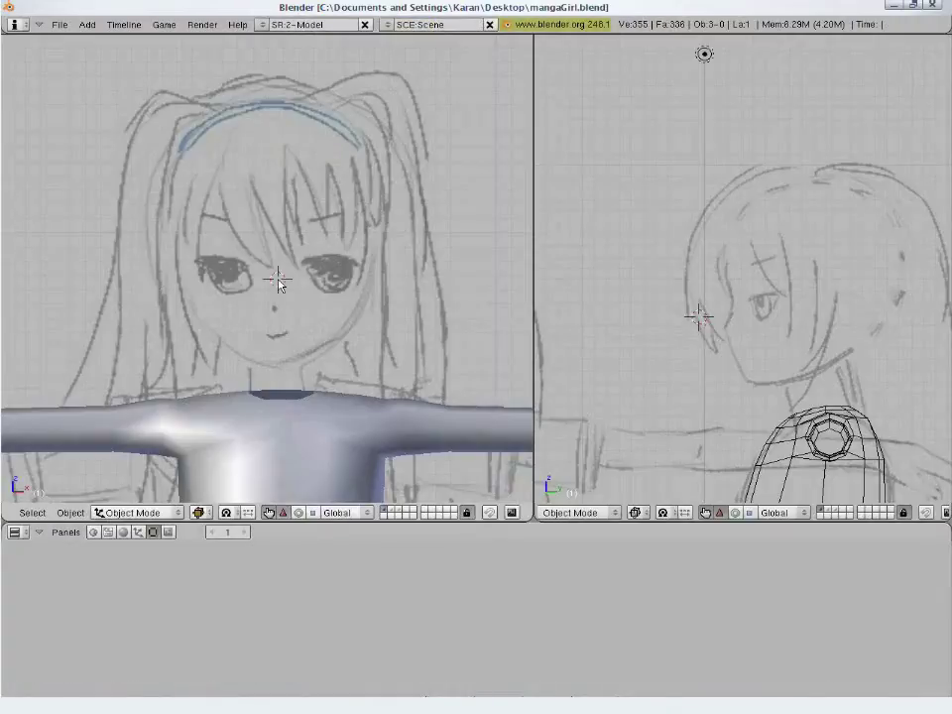
key(space)
mouse_move(355, 276)
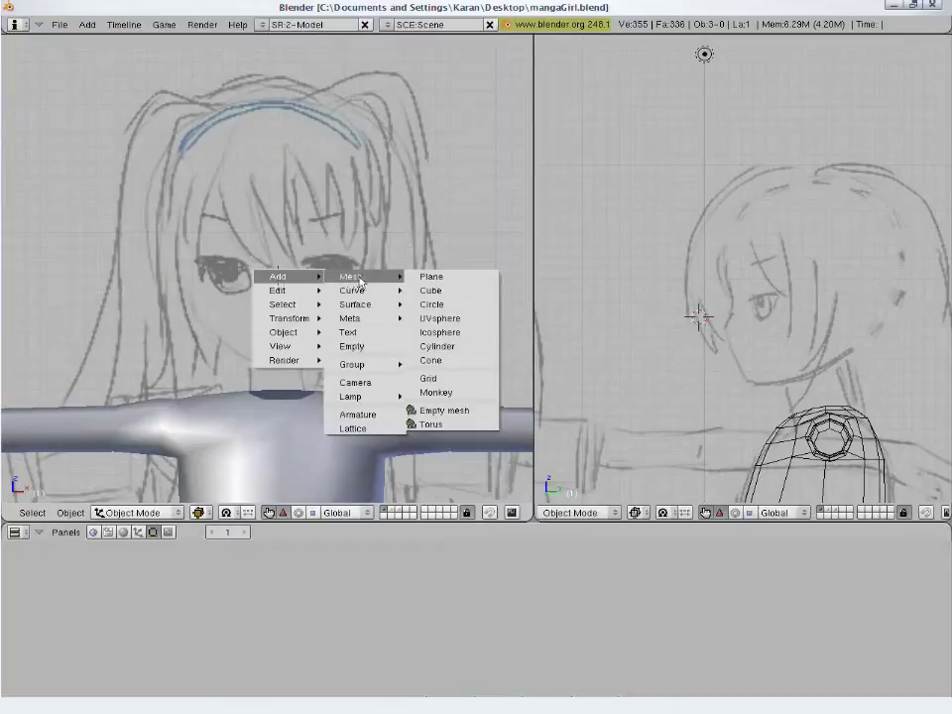
click(417, 289)
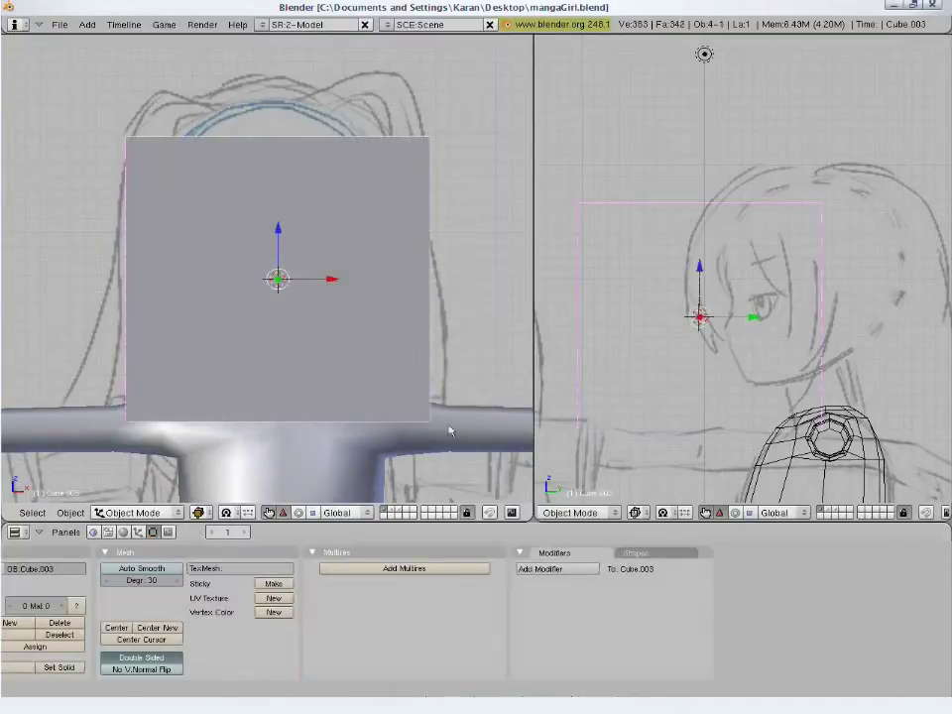
In front view, scale the cube down to about the face's width and move it up over the face sketch
key(Tab)
key(s)
click(372, 371)
key(g)
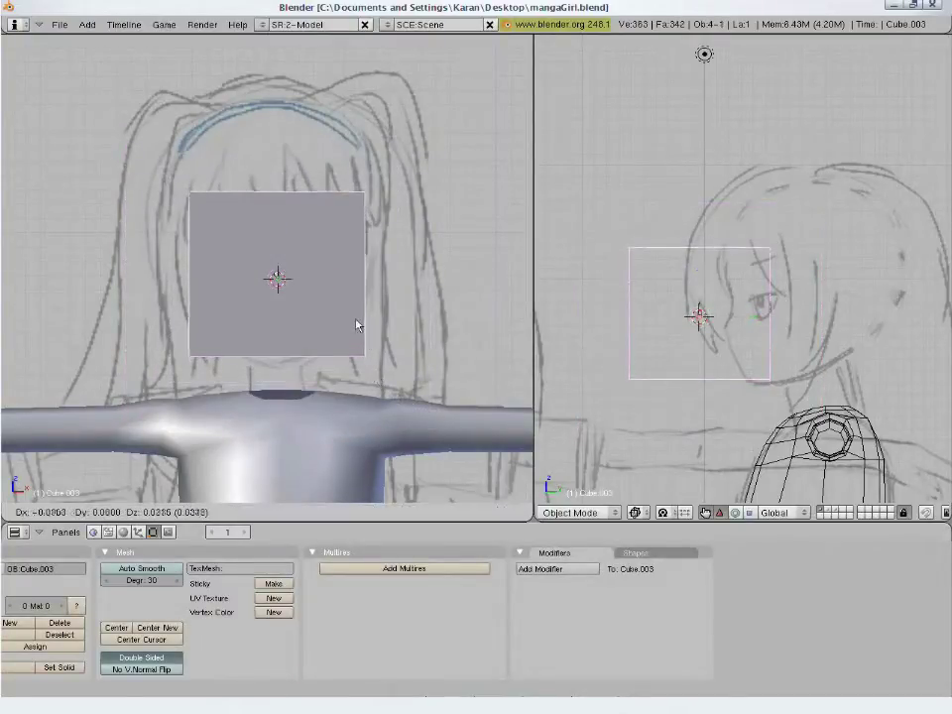
click(355, 317)
In side view, move the cube onto the head sketch and scale it up slightly
scroll(665, 368, down, 2)
shift+middle_drag(648, 368, 625, 368)
key(g)
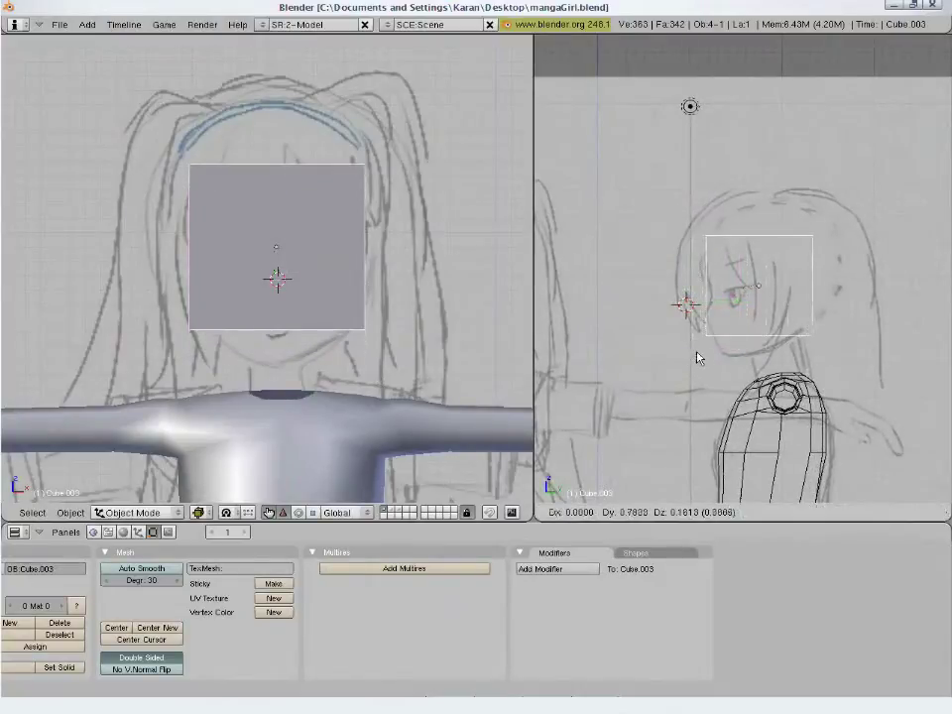
click(697, 357)
key(s)
click(785, 395)
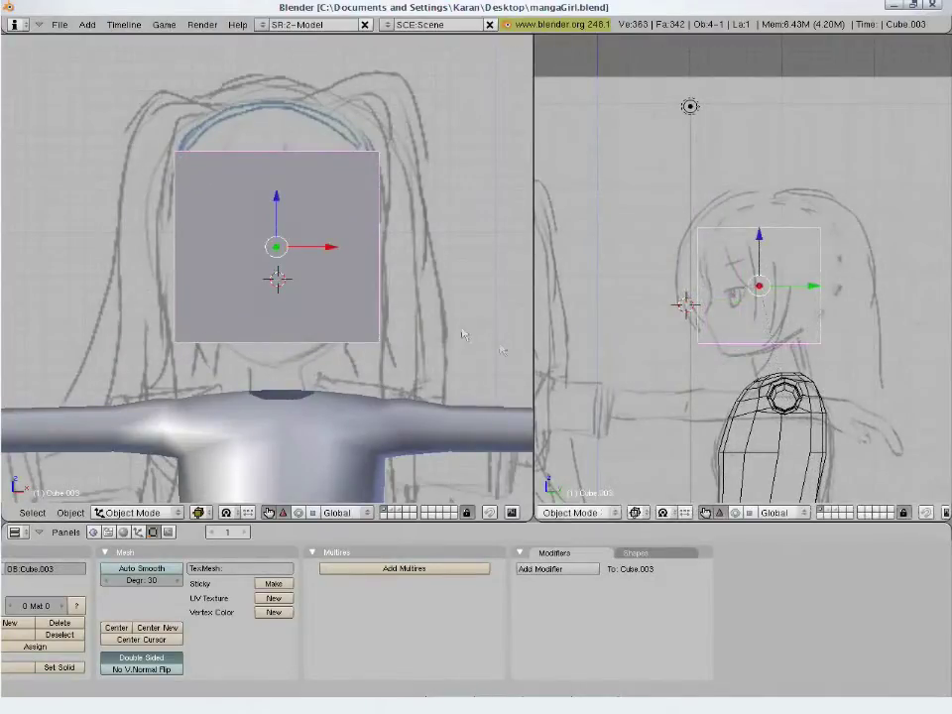
Subdivide the whole cube twice in Edit Mode
key(Tab)
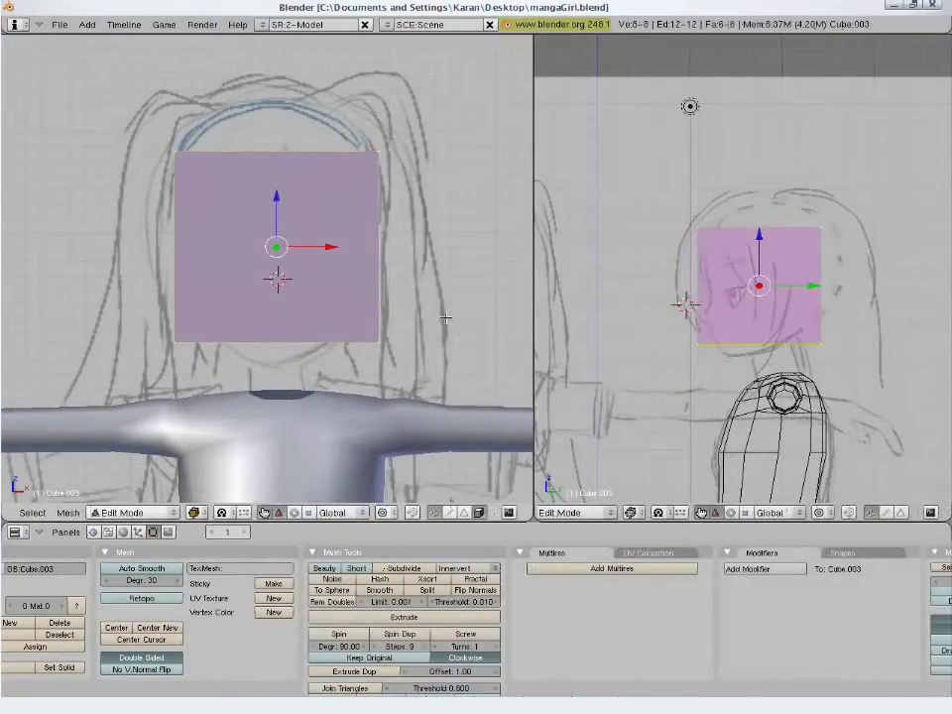
key(w)
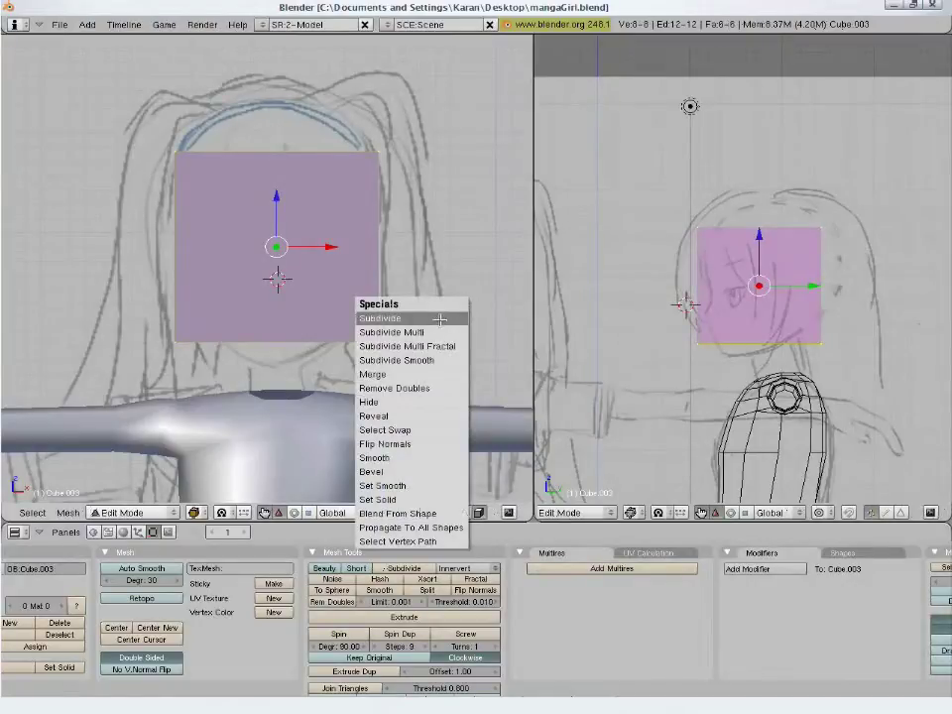
click(439, 318)
key(w)
click(438, 320)
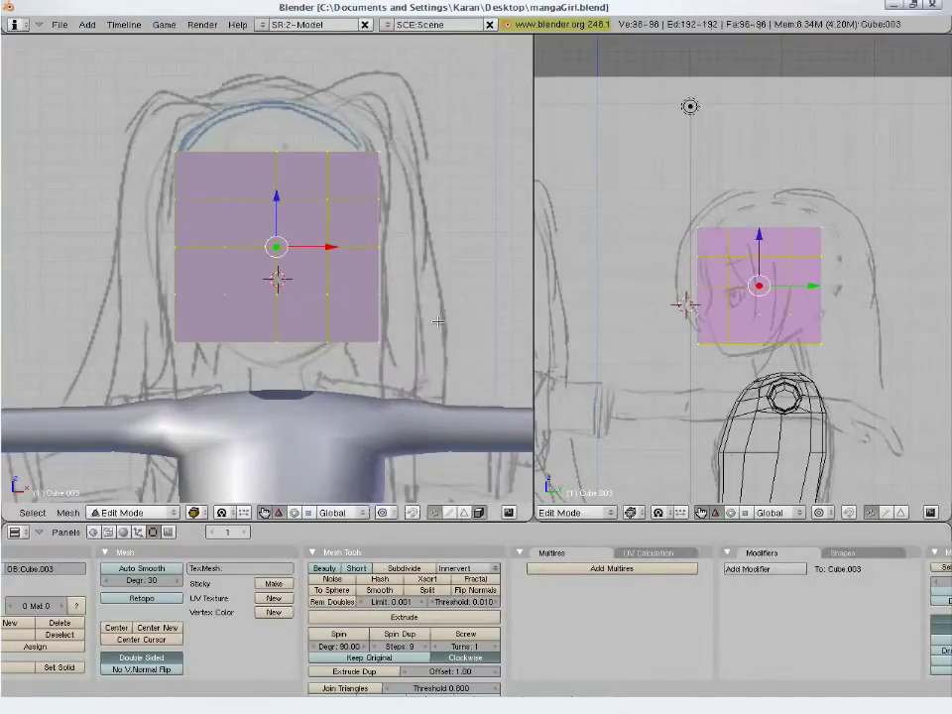
Round the subdivided cube into a ball using To Sphere with a factor of 1.0
middle_drag(437, 322, 340, 366)
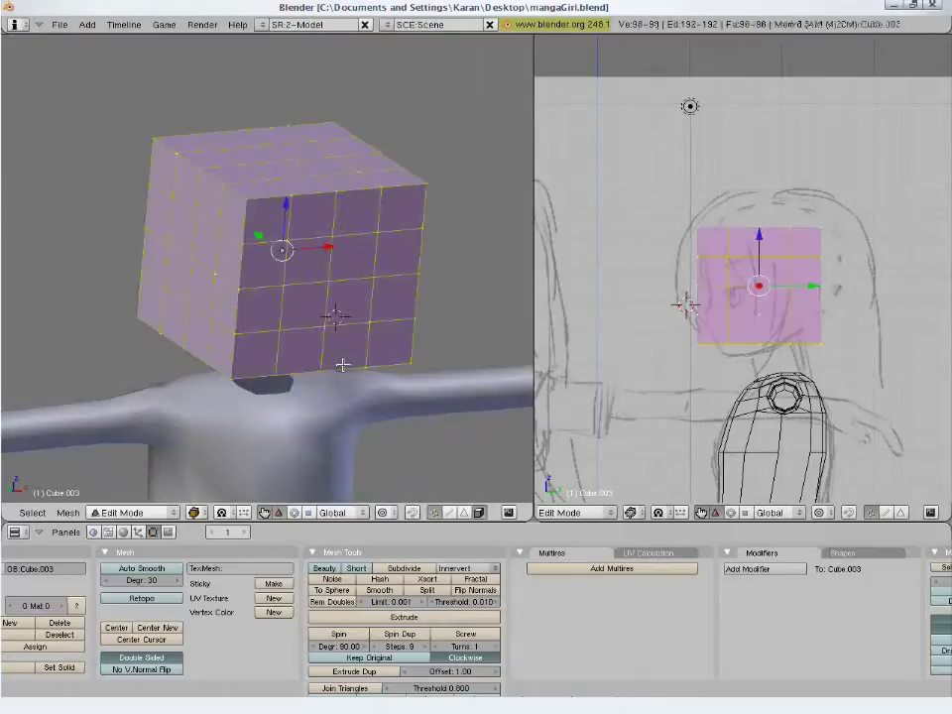
key(ctrl+shift+s)
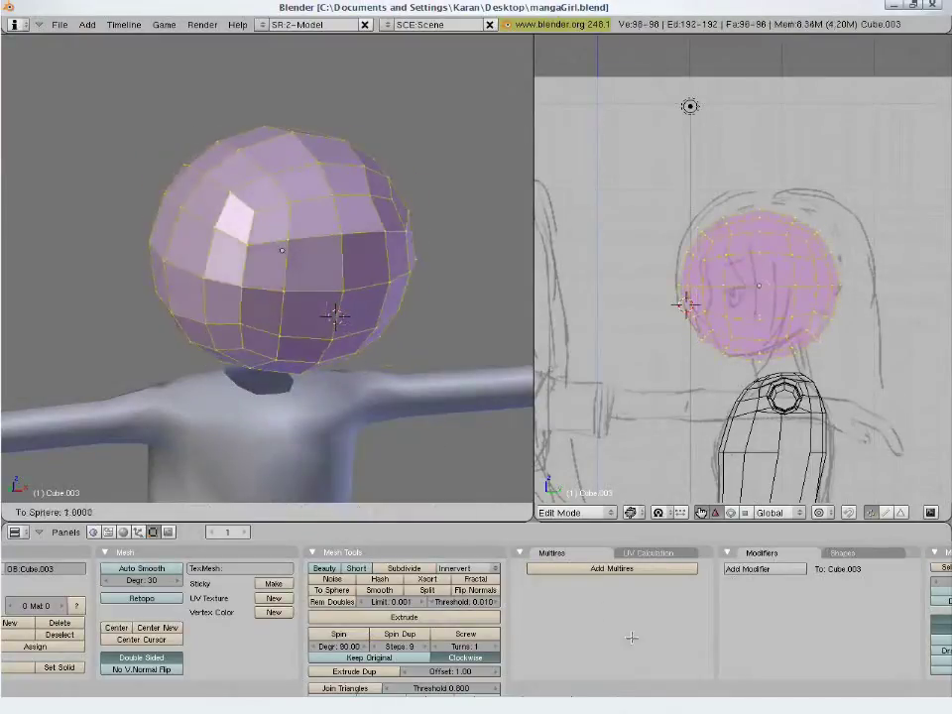
click(663, 660)
In Object Mode, raise the sphere in front view and shift it toward the back of the head in side view
key(KP_1)
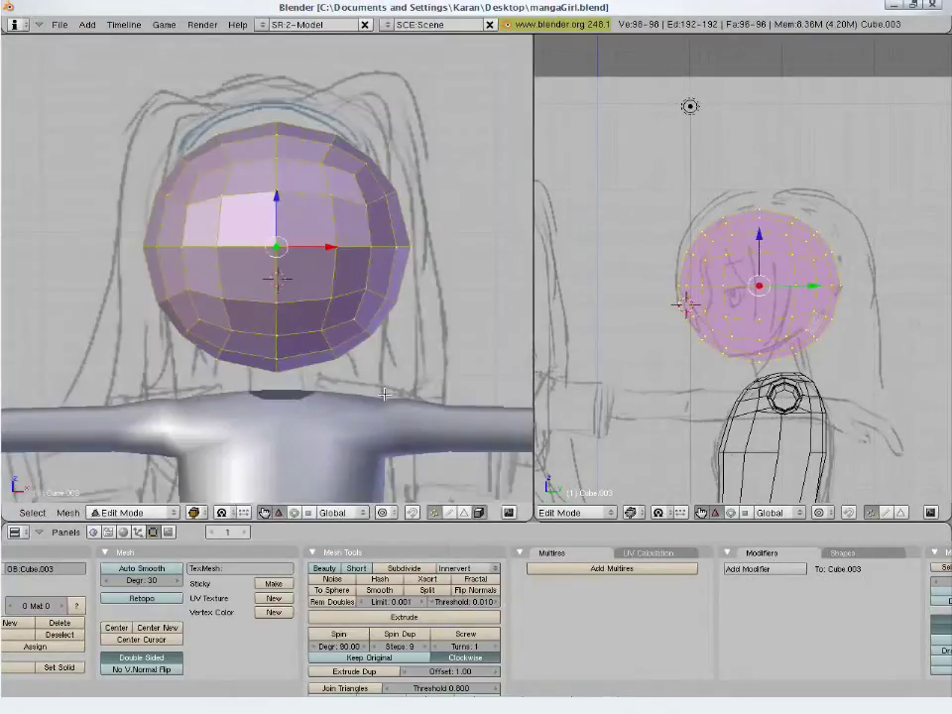
key(Tab)
key(g)
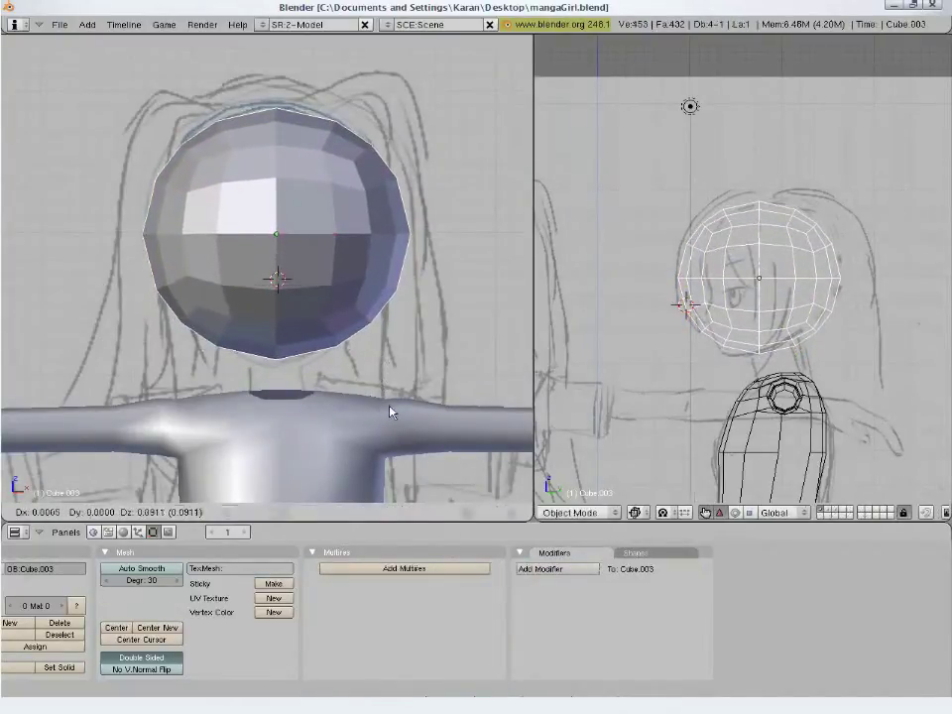
click(389, 408)
scroll(723, 365, up, 2)
key(g)
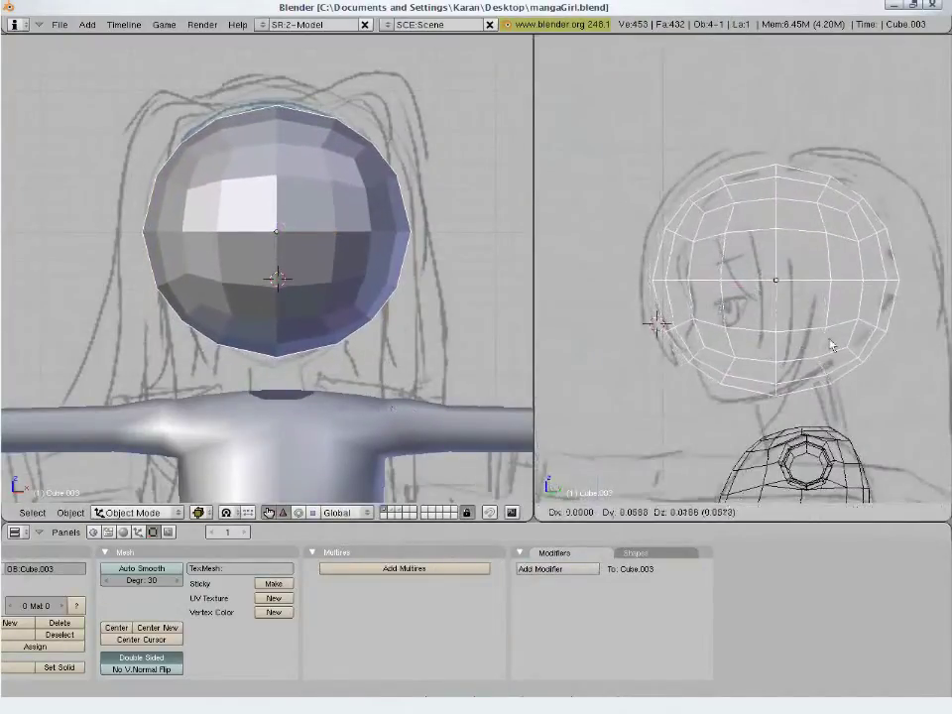
click(831, 344)
Move all of the sphere's vertices slightly up and back in Edit Mode, and scale them to about 0.95
key(Tab)
key(a)
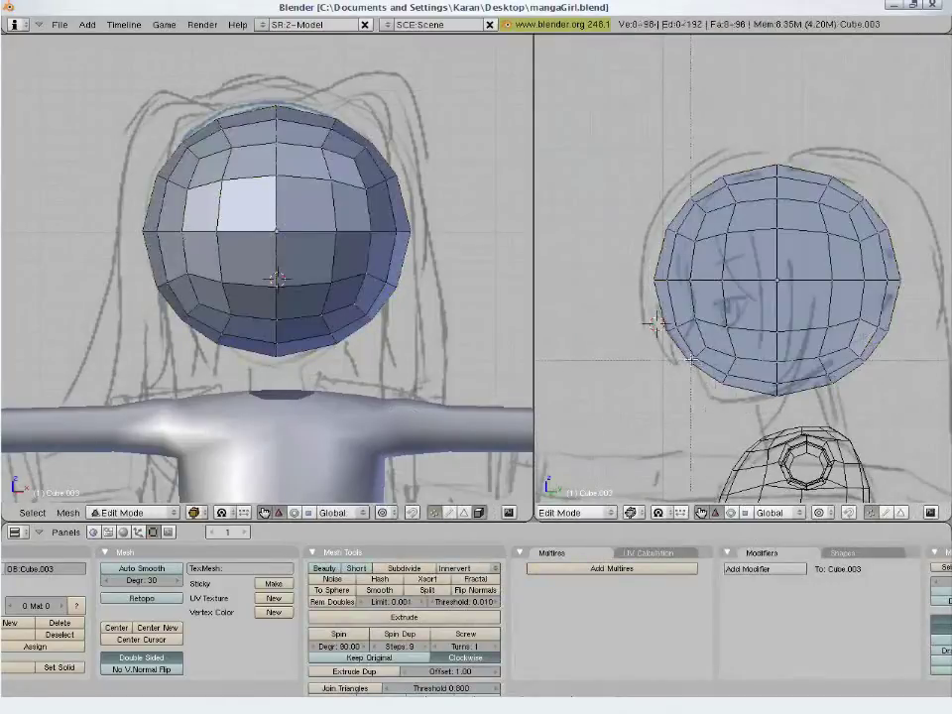
right_click(836, 434)
key(a)
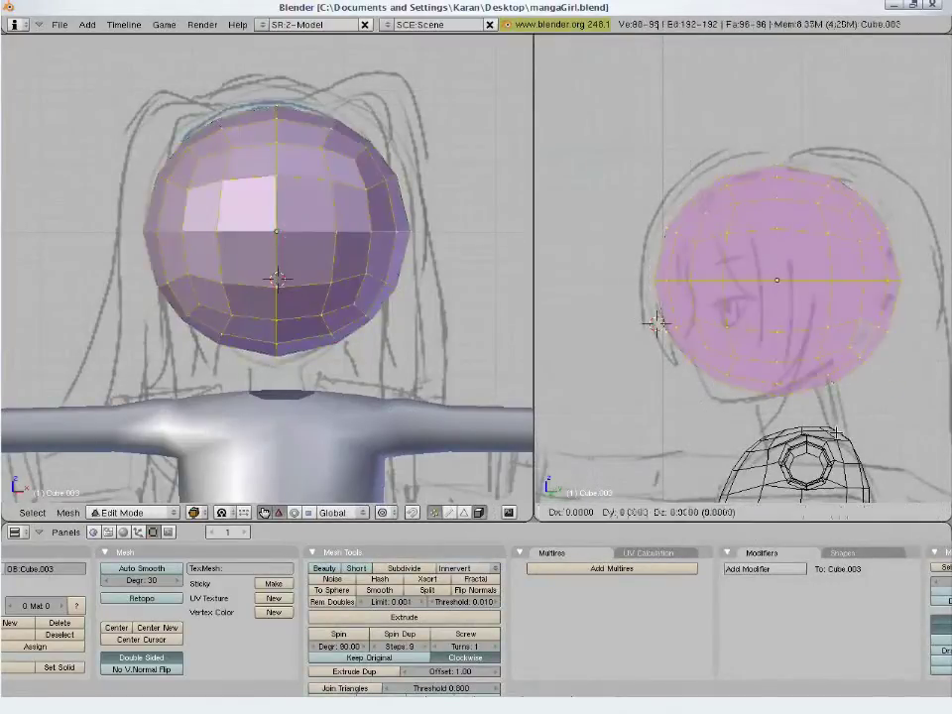
key(g)
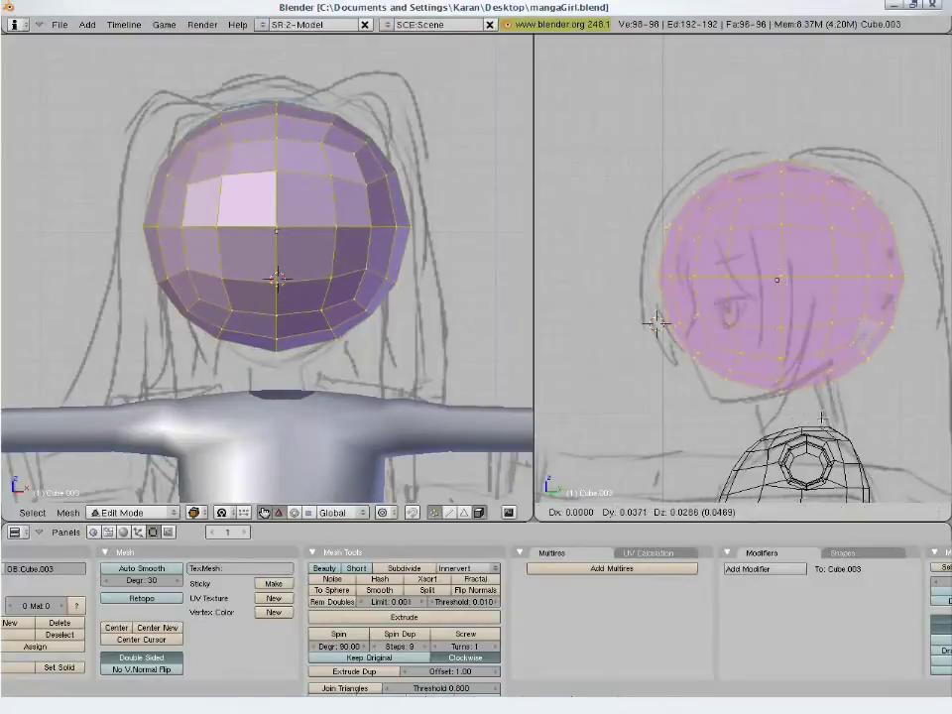
key(s)
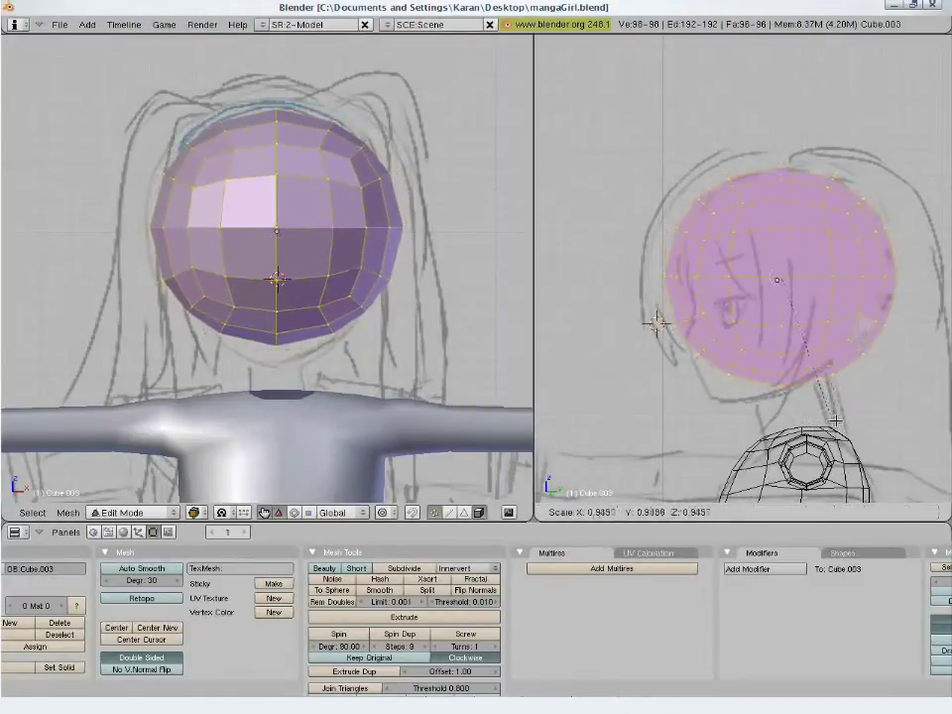
click(836, 421)
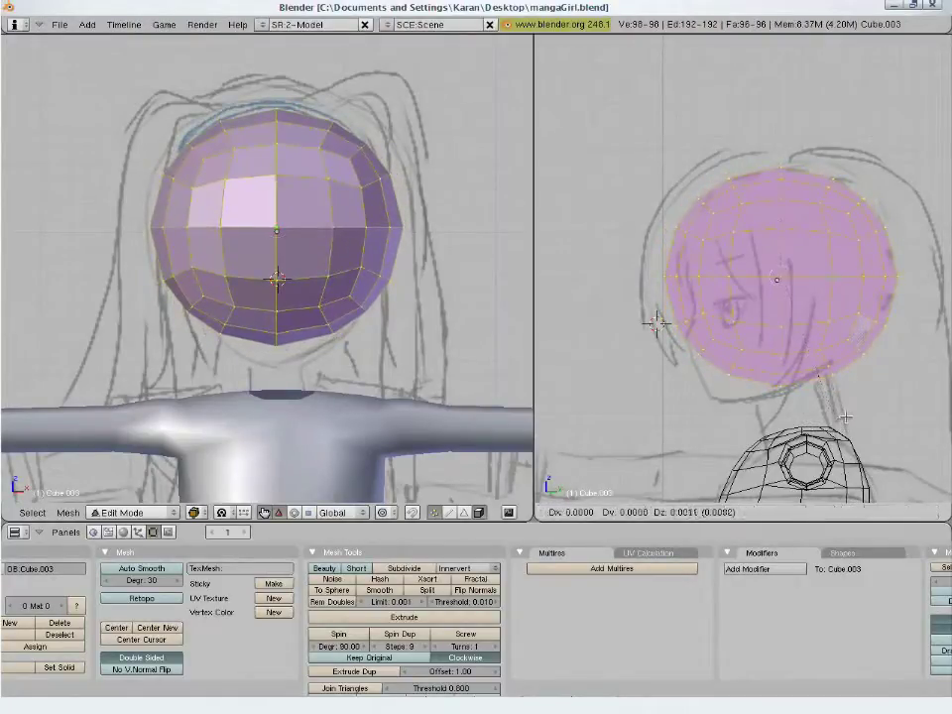
key(a)
Select the sphere's lower front vertices and pull them down and slightly forward with smooth proportional editing to form the chin
right_click(721, 364)
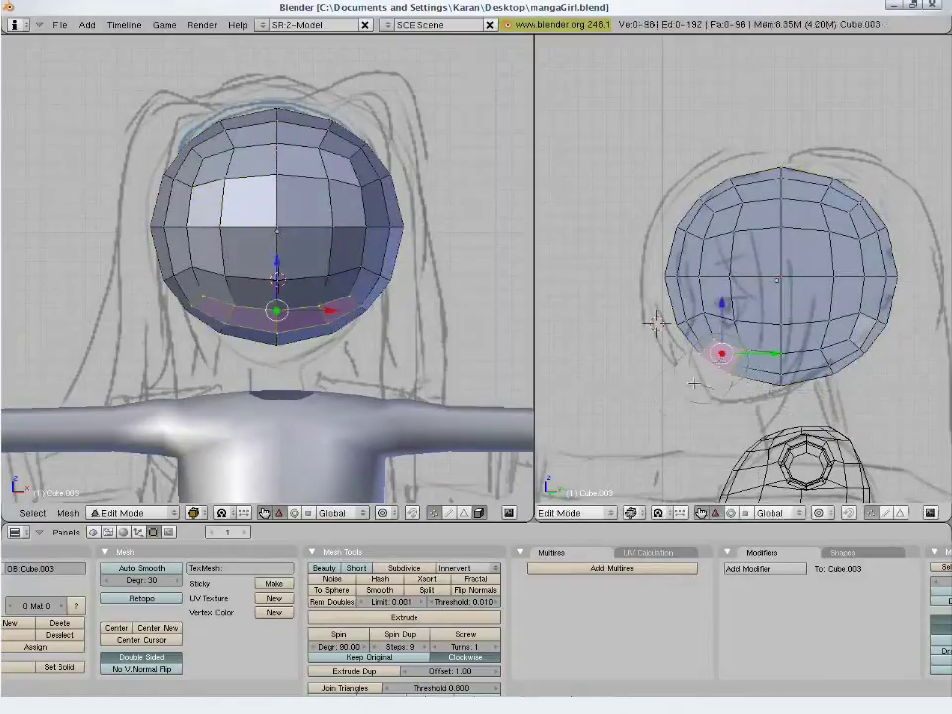
key(g)
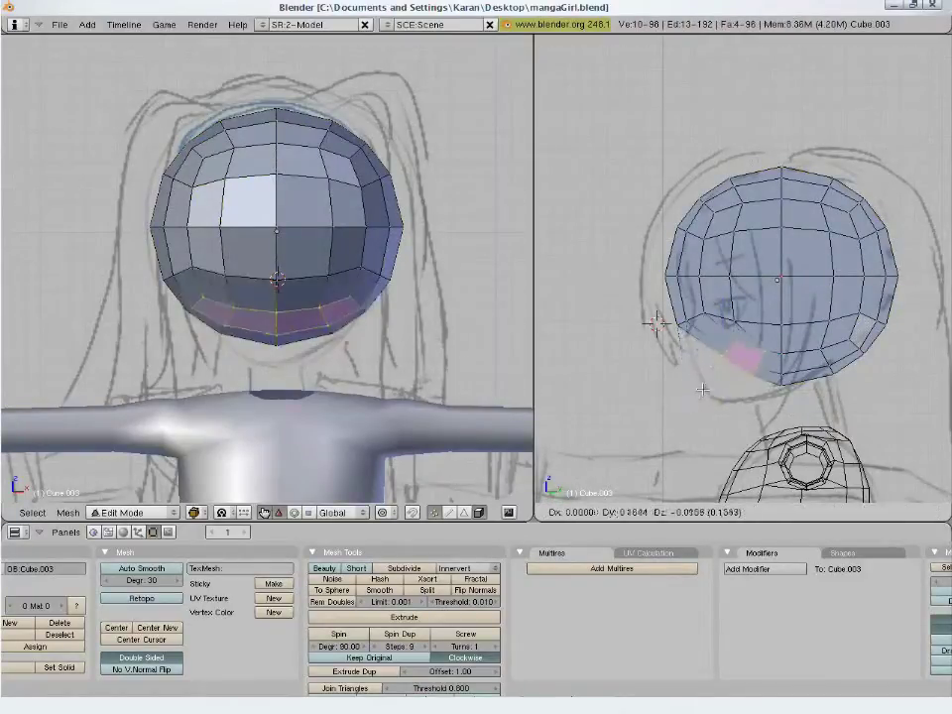
right_click(663, 425)
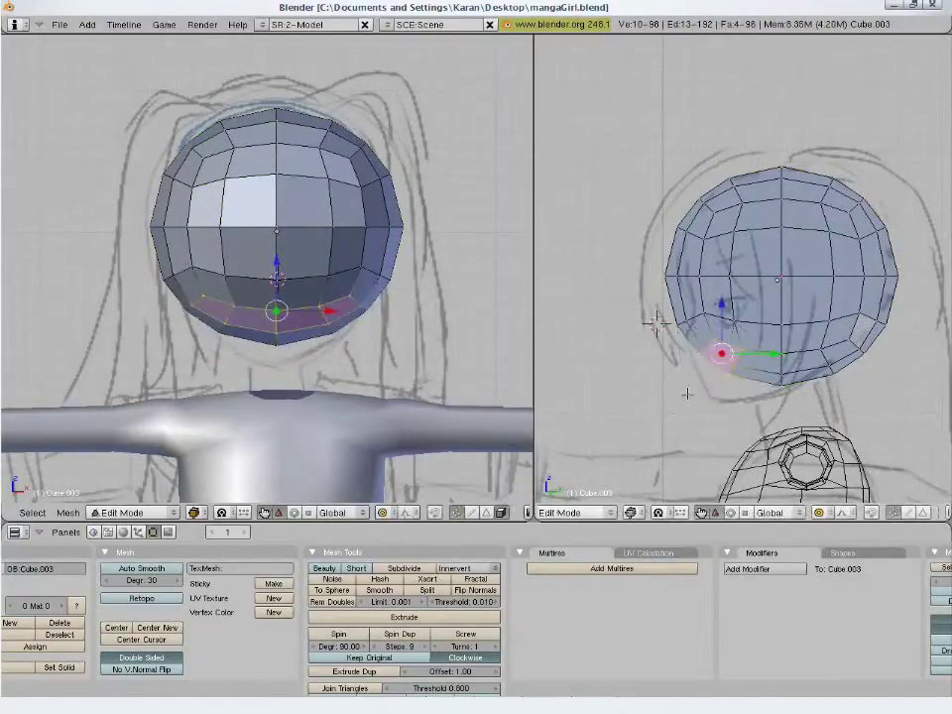
key(g)
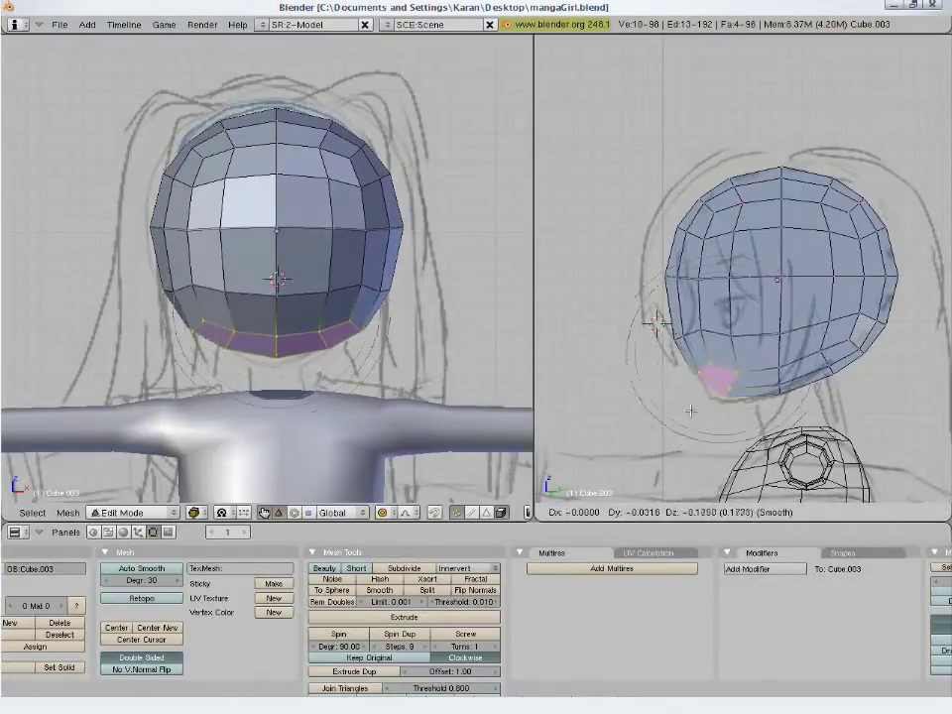
click(691, 417)
Select the horizontal row of vertices around the middle of the head and move it slightly down in side view
key(a)
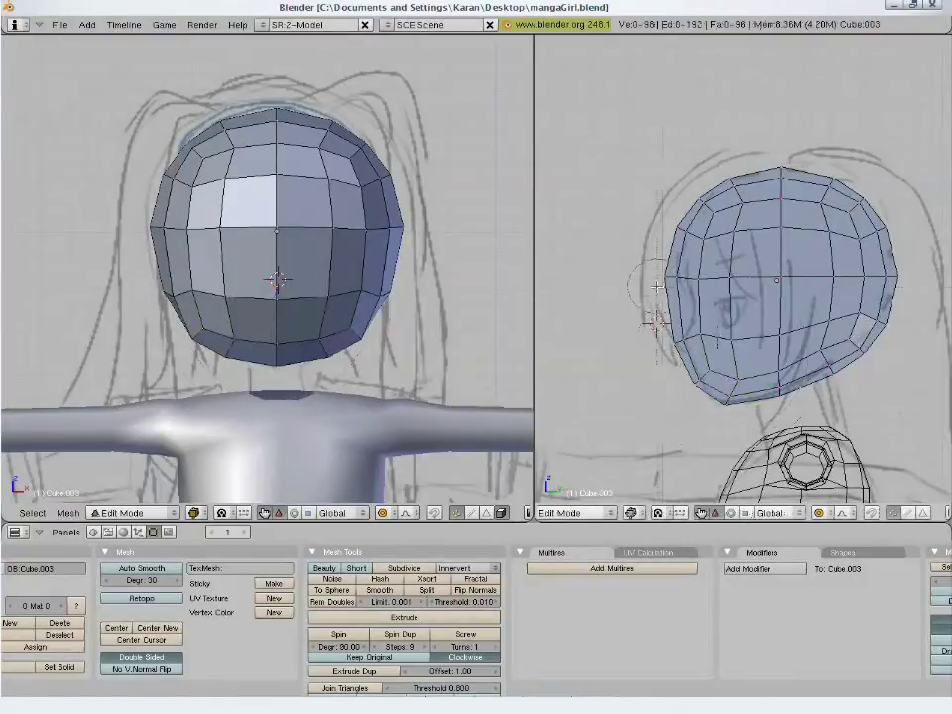
drag(663, 281, 895, 280)
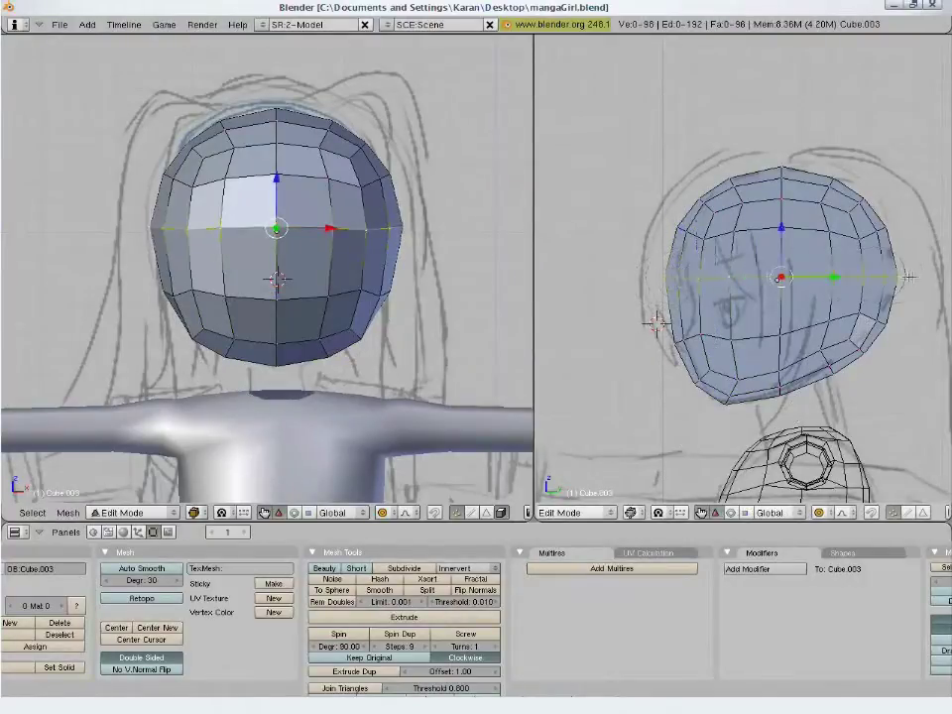
key(Escape)
key(g)
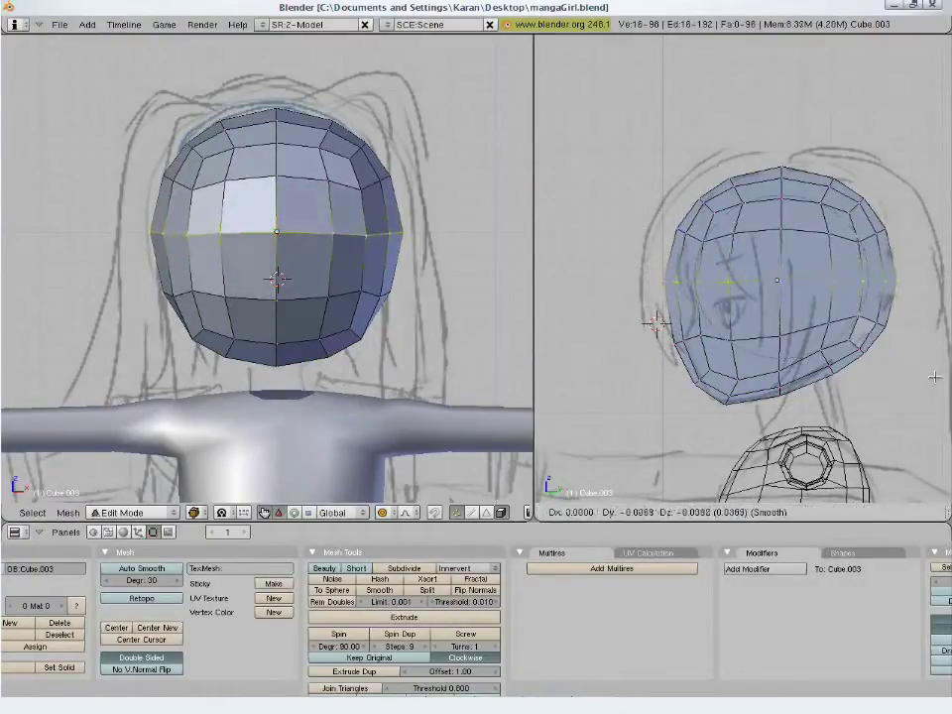
click(937, 376)
key(a)
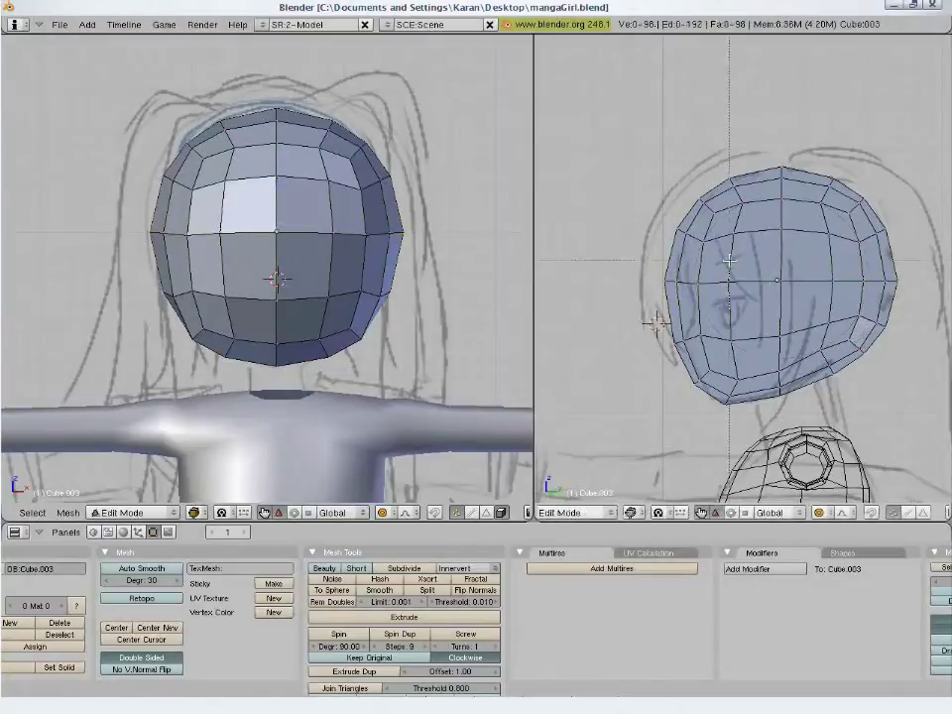
Select the forehead vertices just above the middle row and nudge them slightly forward and up with proportional editing
click(685, 236)
key(Escape)
key(g)
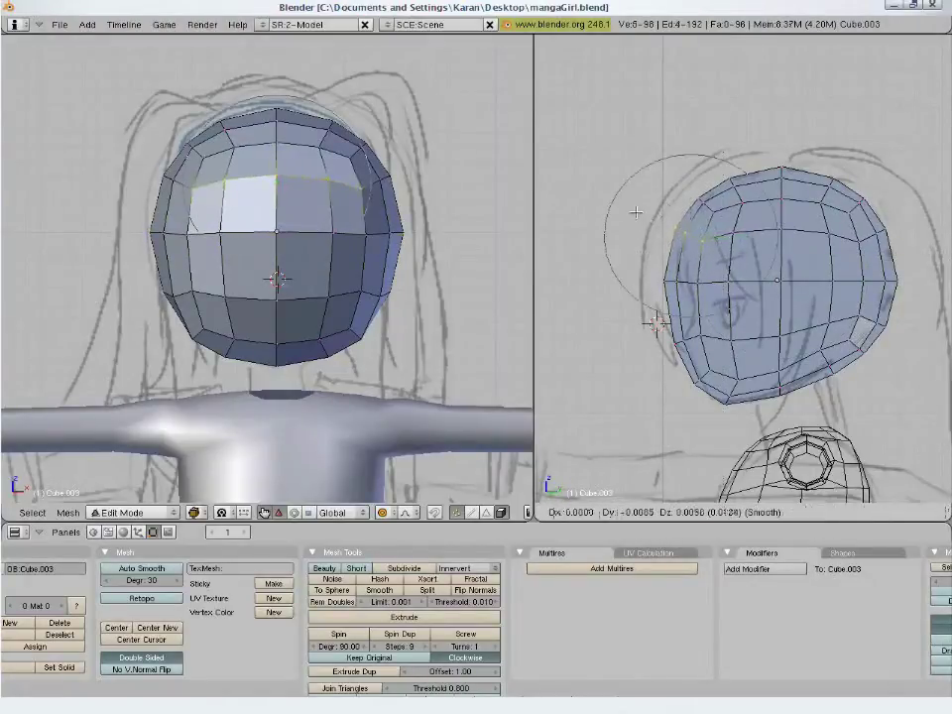
click(633, 213)
key(a)
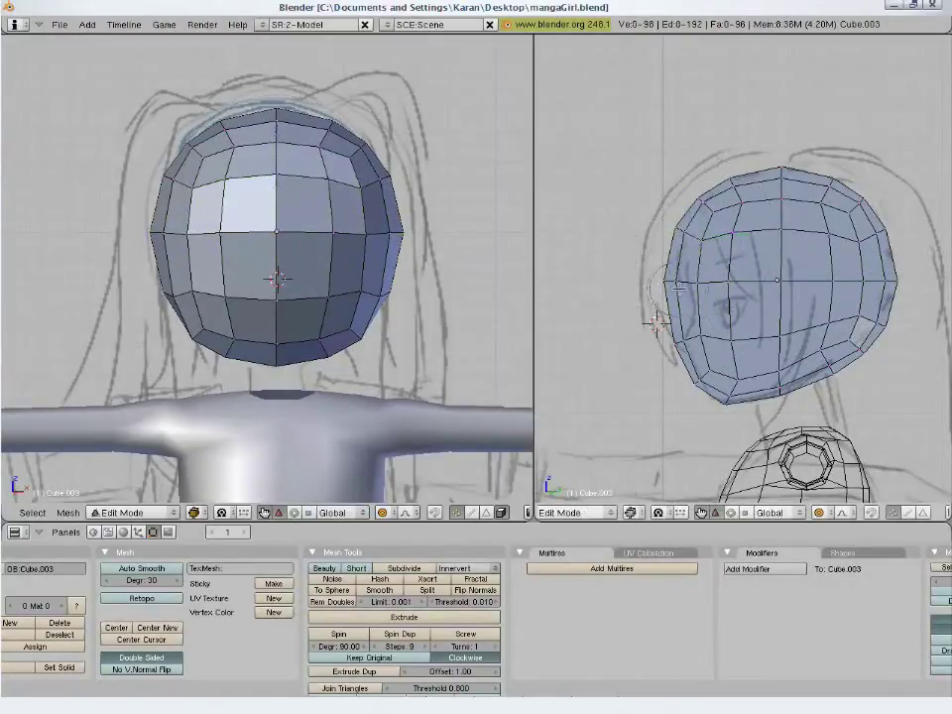
Move the front vertices of the middle row back by about 0.04 with smooth proportional editing to flatten the face
alt+right_click(635, 289)
key(g)
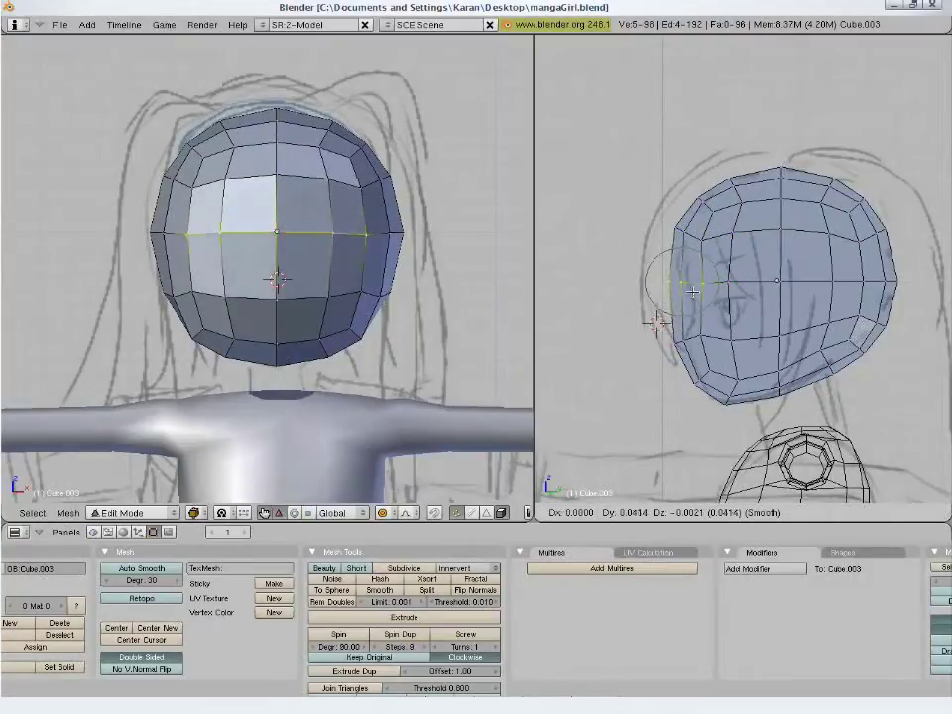
click(693, 291)
key(a)
Select the lower front face vertices above the chin, move them slightly back and rotate them to follow the sketched profile
key(b)
key(b)
drag(677, 344, 688, 383)
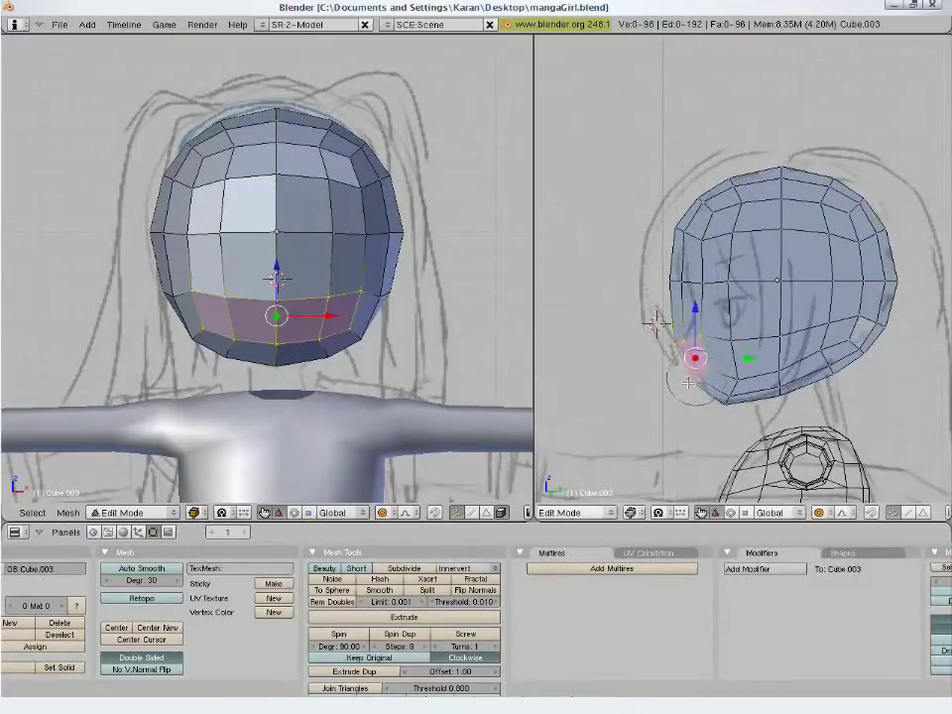
key(g)
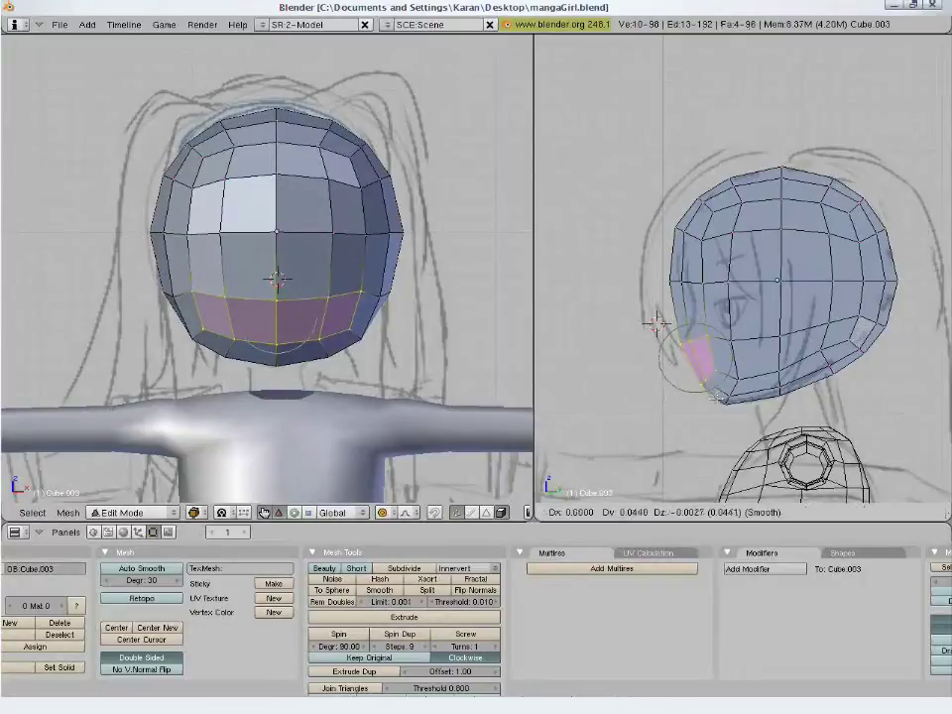
scroll(715, 396, up, 3)
click(729, 400)
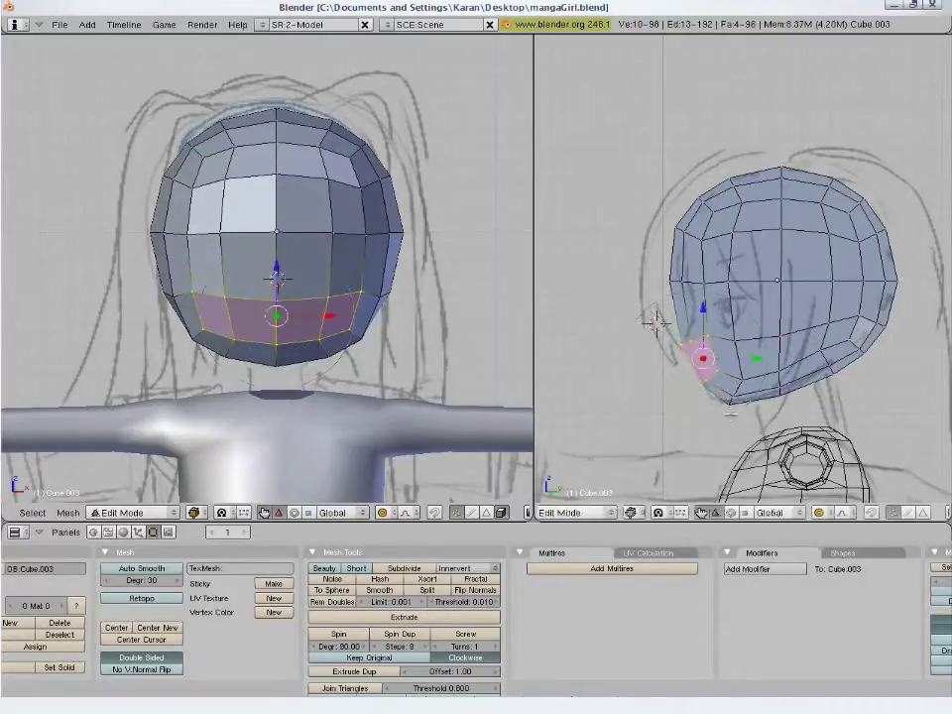
key(r)
click(722, 419)
key(a)
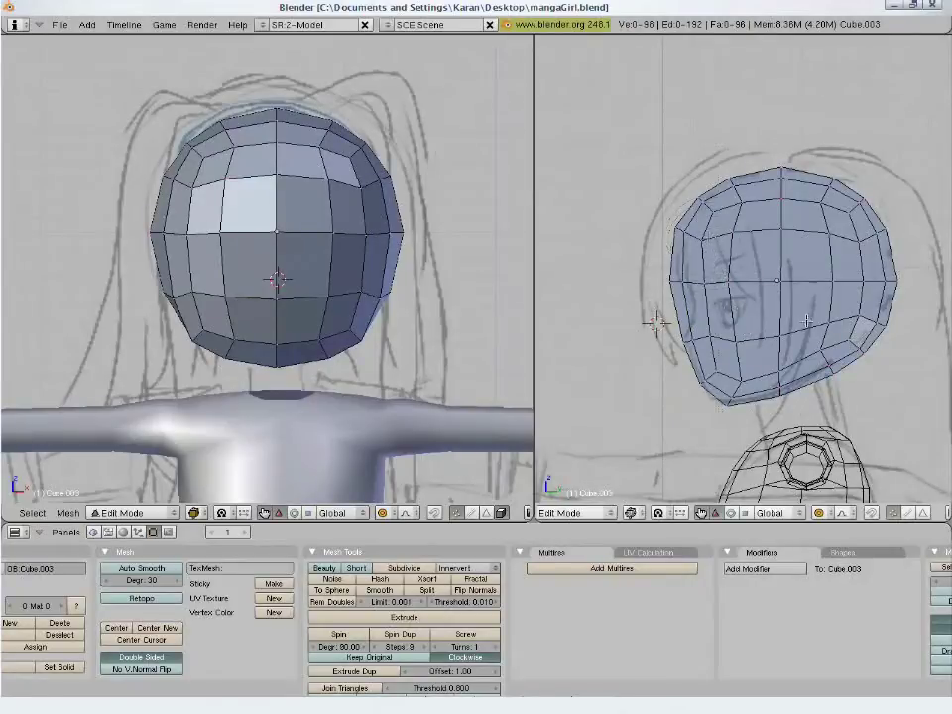
Select the vertices at the lower back of the head and move them about 0.08 forward and 0.05 up with proportional editing
key(b)
key(b)
drag(865, 350, 849, 345)
right_click(850, 344)
key(g)
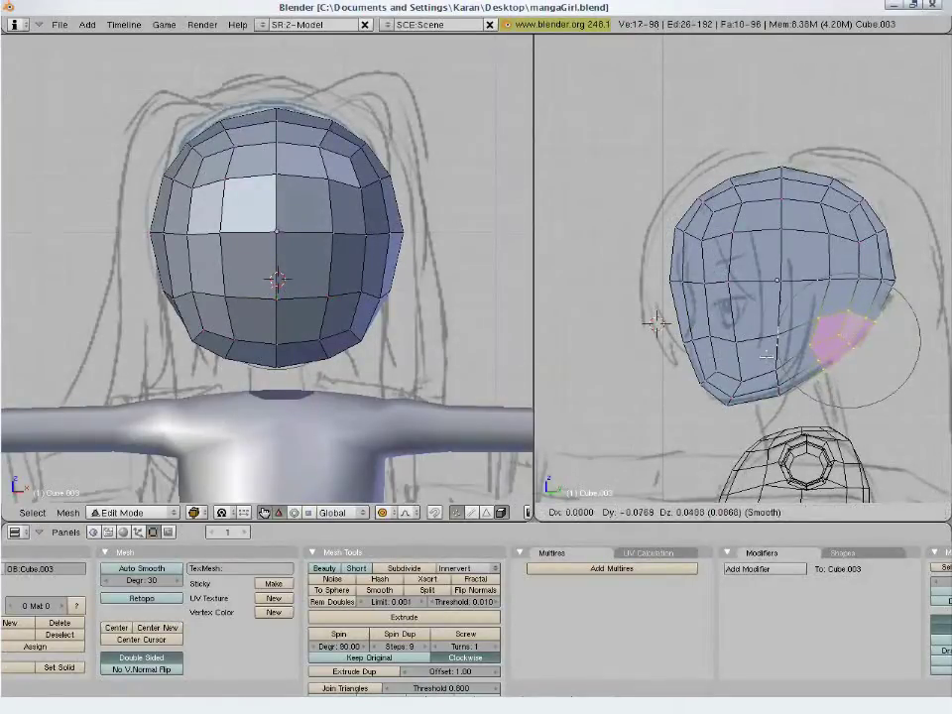
click(767, 354)
key(r)
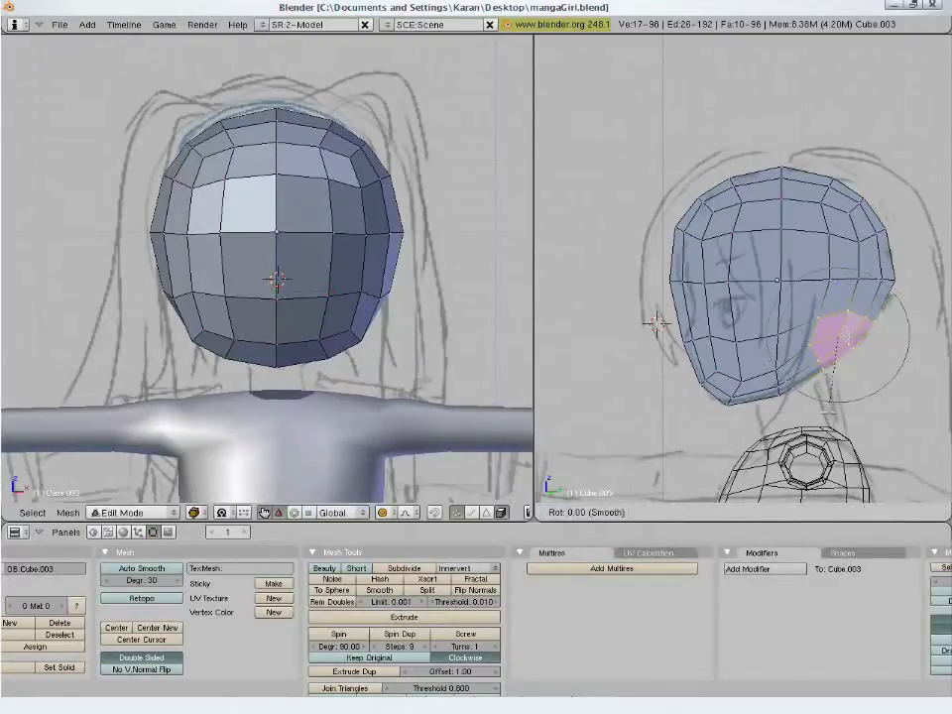
key(g)
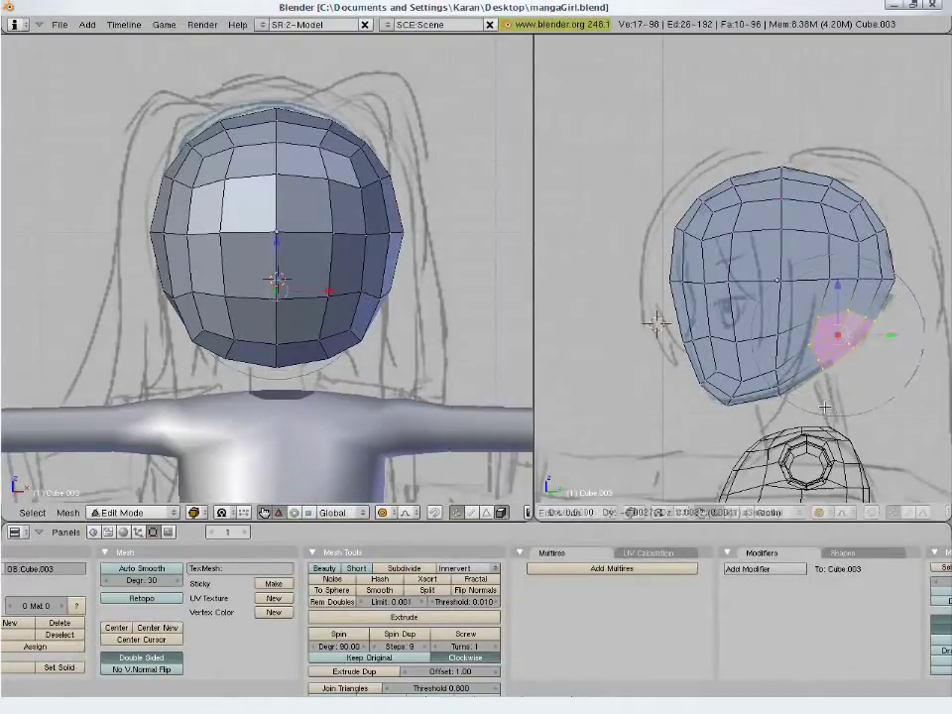
click(825, 408)
key(a)
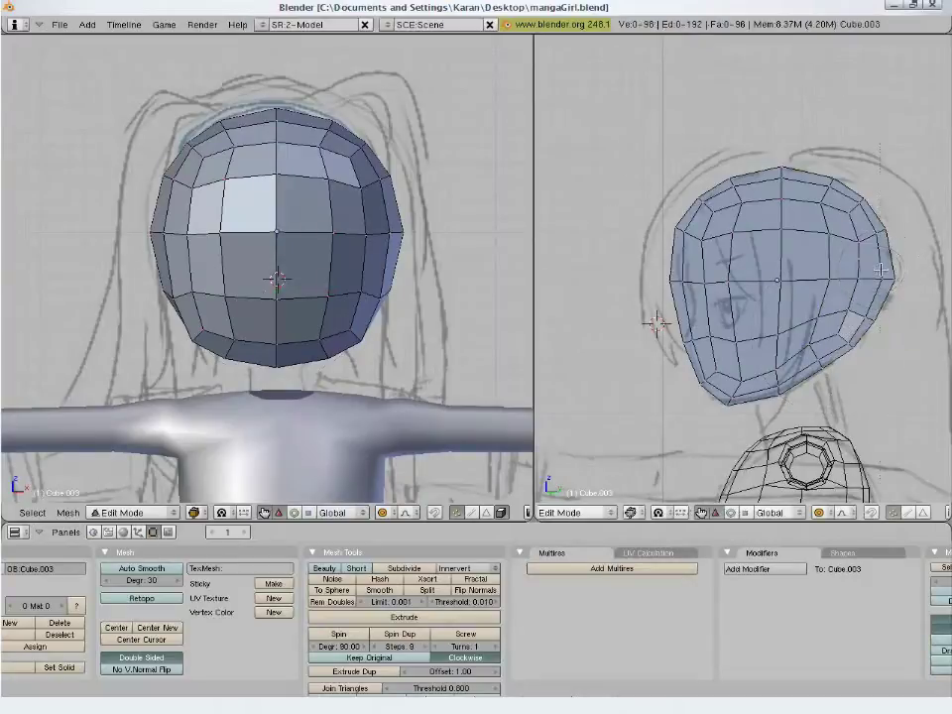
Select the rearmost vertices of the middle row and shift them slightly forward and up with a larger proportional editing radius
right_click(880, 278)
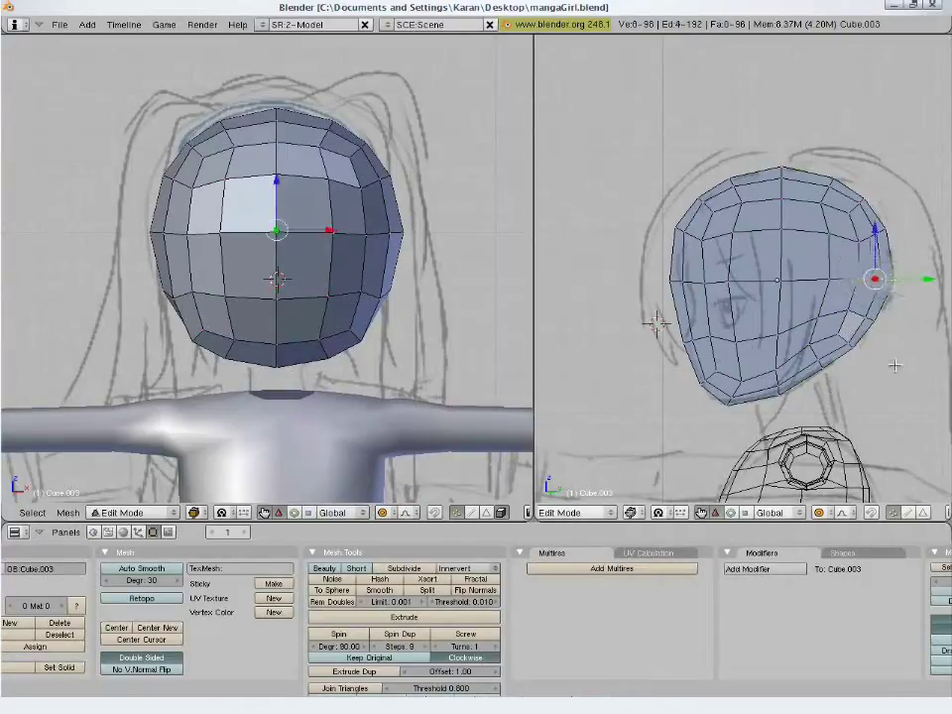
key(g)
scroll(897, 363, up, 6)
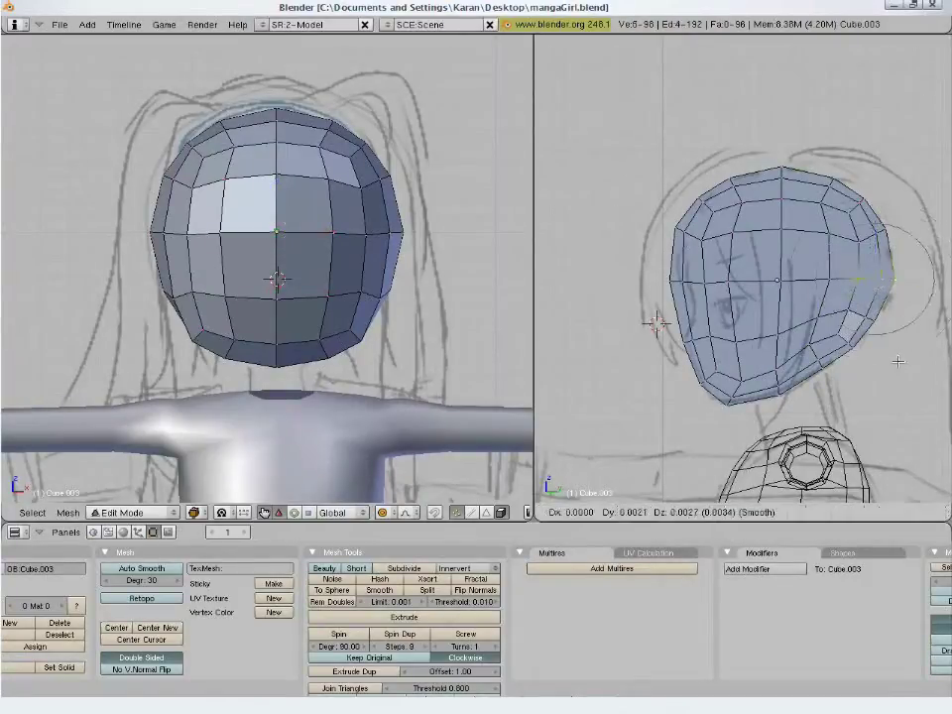
click(875, 312)
key(a)
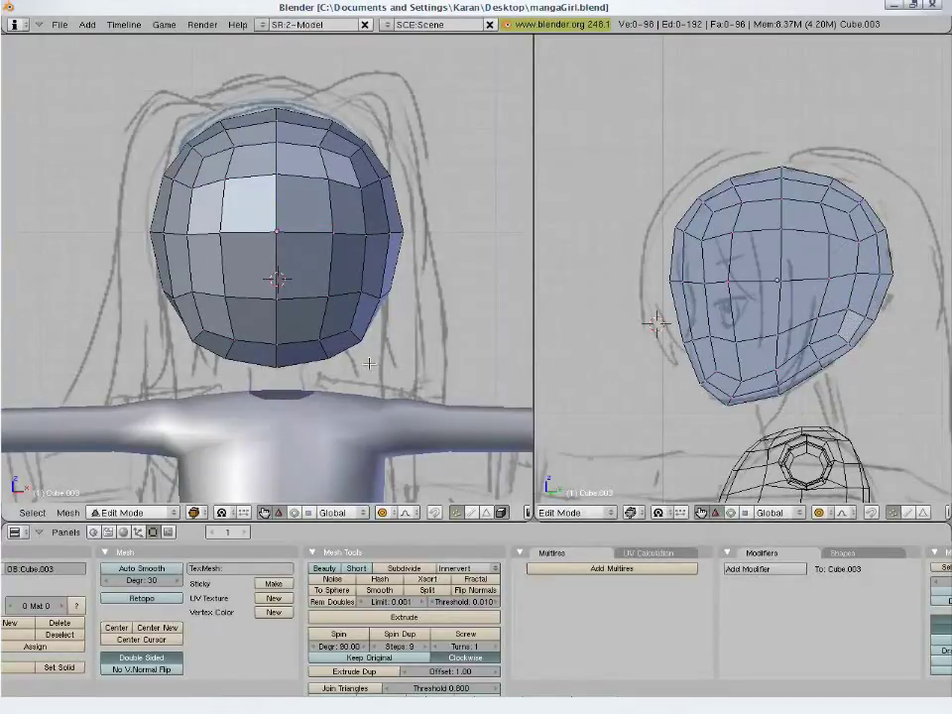
Select all of the head's vertices and switch the front view to wireframe to expose the face sketch
key(Tab)
key(Tab)
key(a)
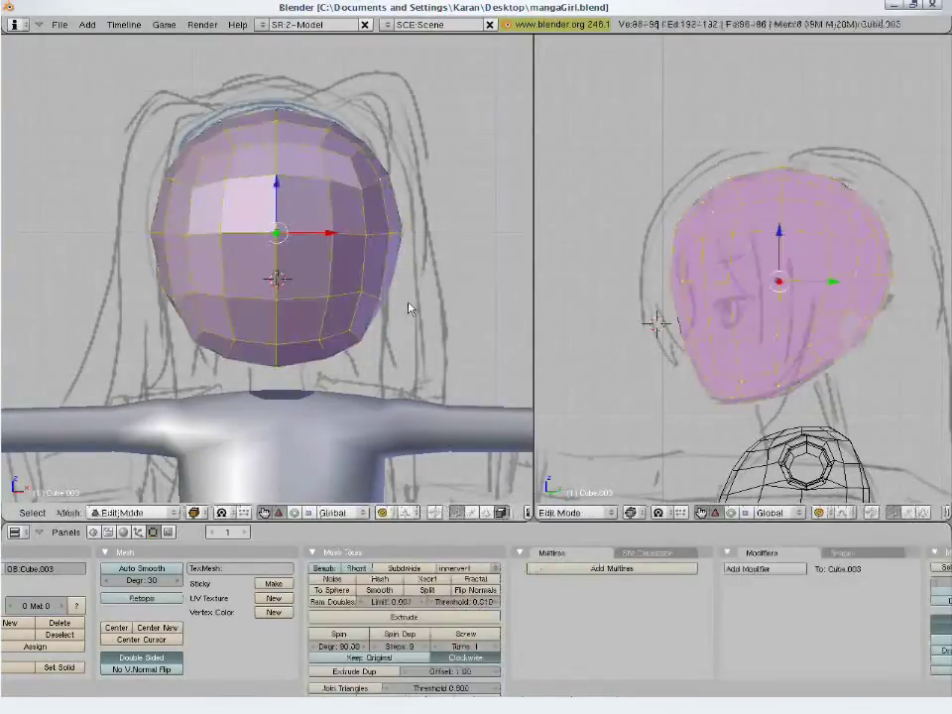
key(s)
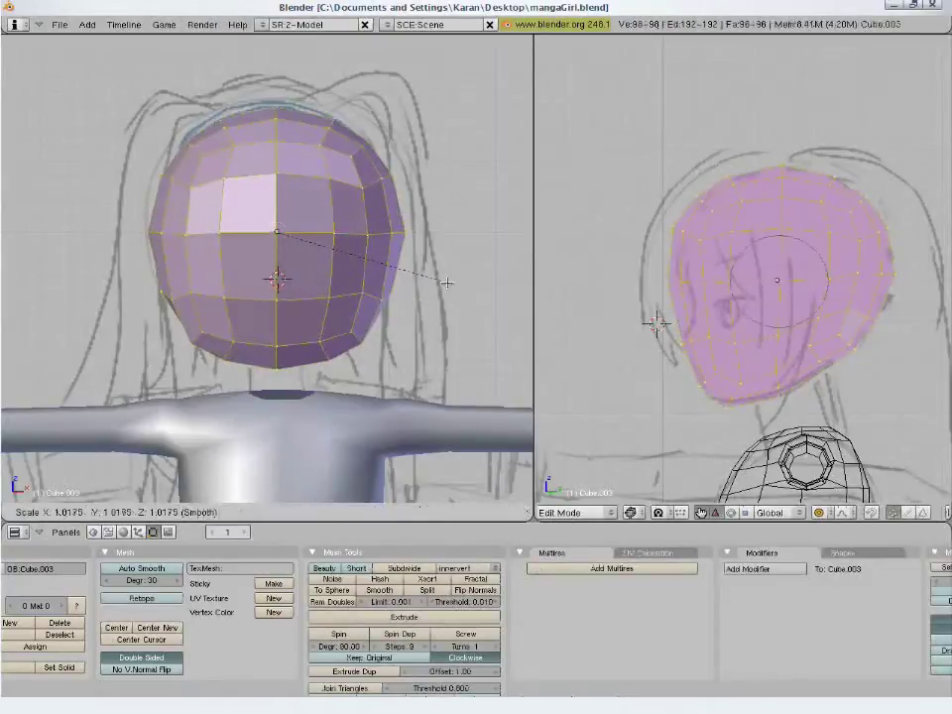
click(448, 281)
key(z)
key(s)
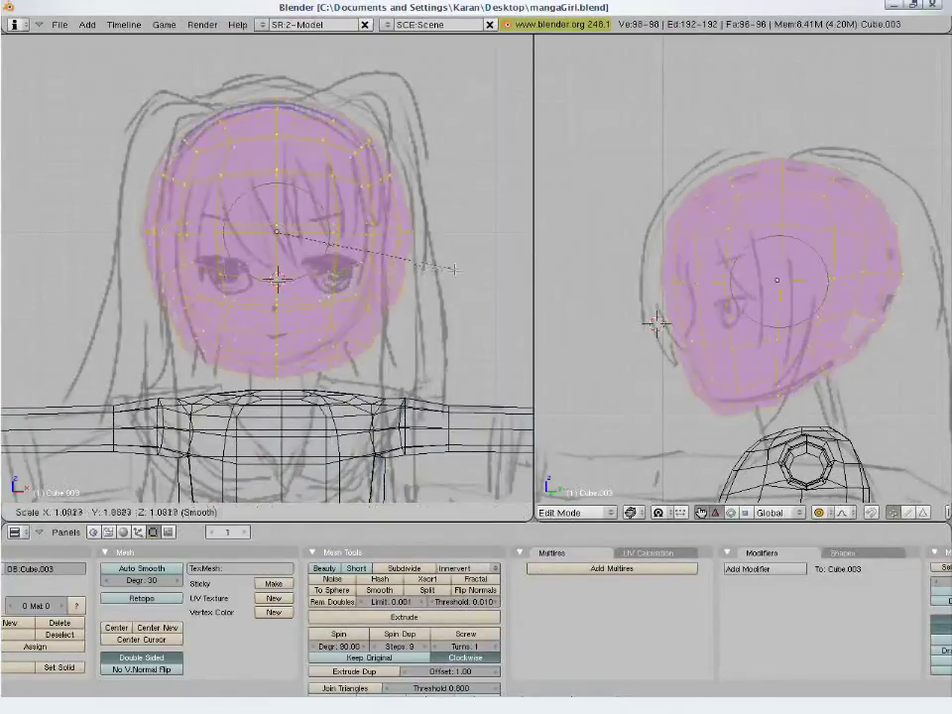
key(Escape)
With proportional editing off, narrow the whole head along the X axis to about 0.87 to match the front sketch
key(s)
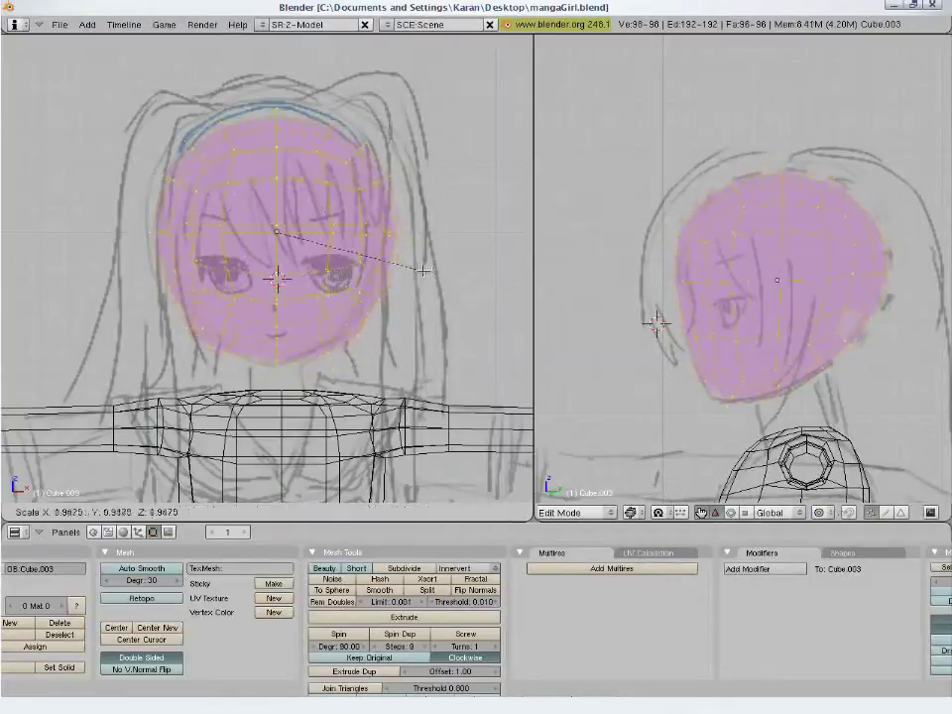
key(x)
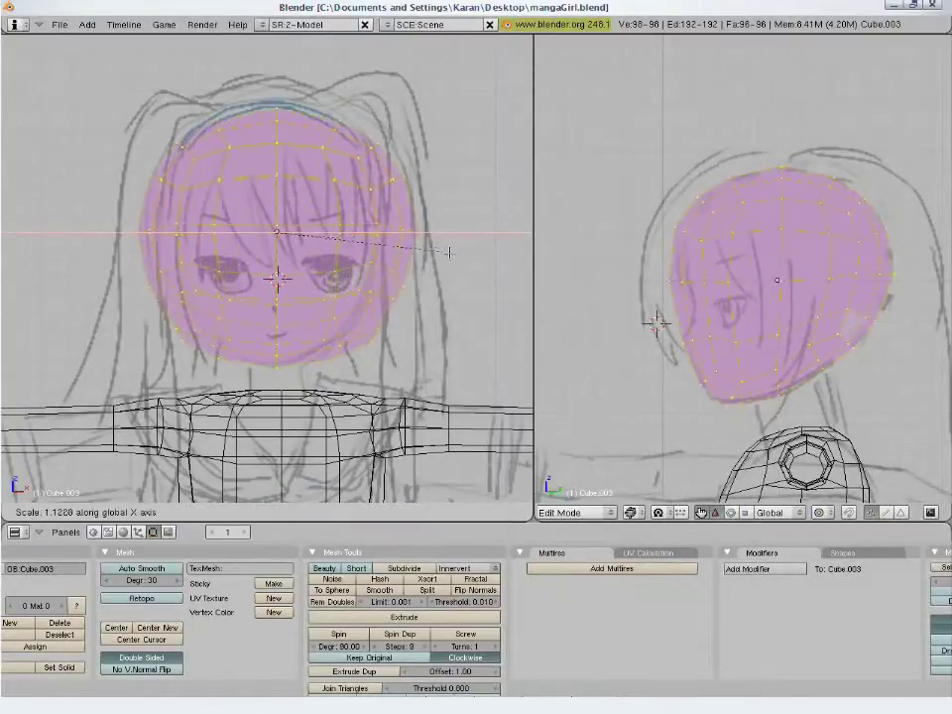
click(447, 254)
key(s)
key(x)
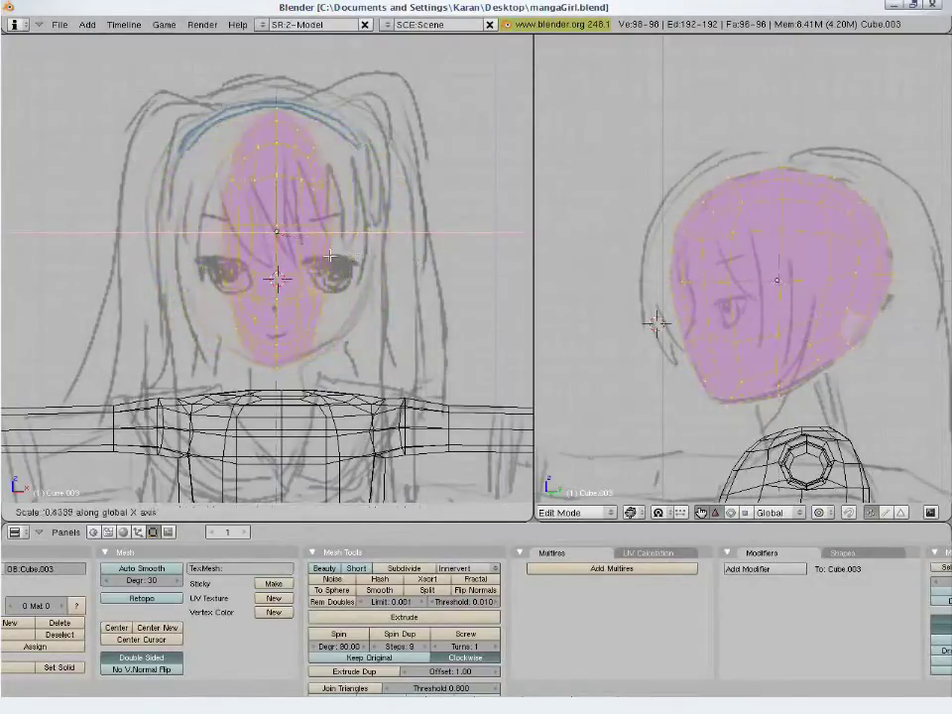
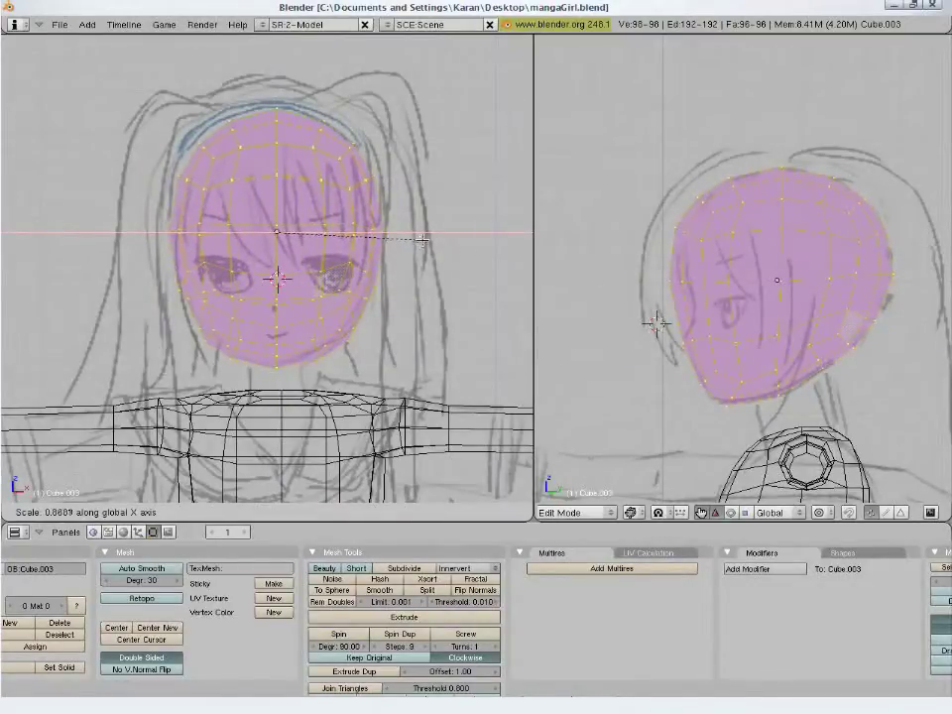
click(424, 240)
Select only the vertices of the top of the head and widen them along the X axis to about 1.04
key(a)
key(b)
drag(156, 107, 393, 209)
key(s)
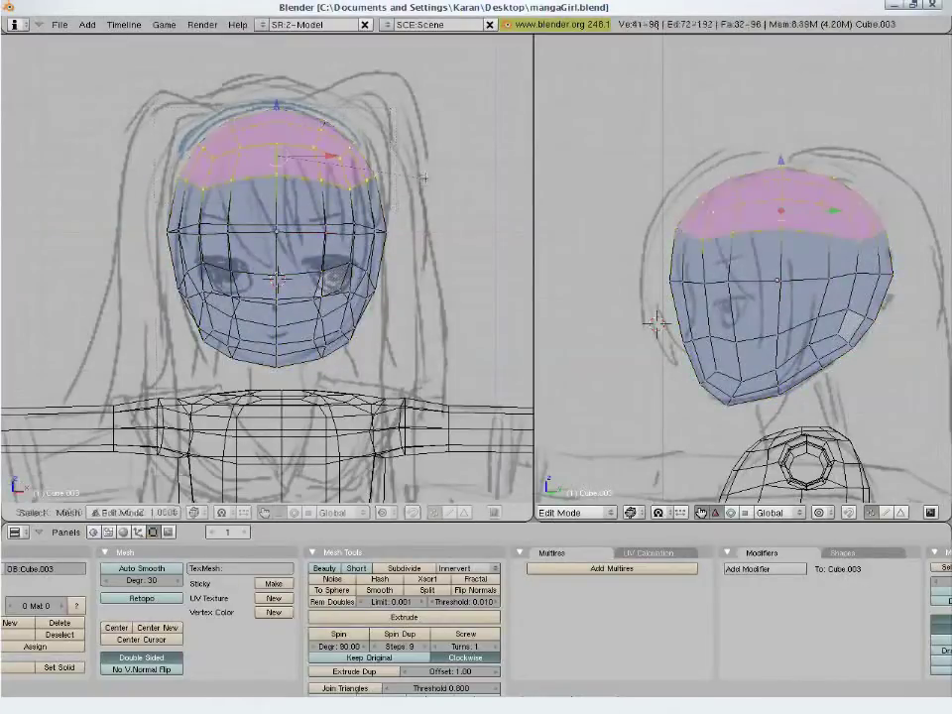
key(s)
key(x)
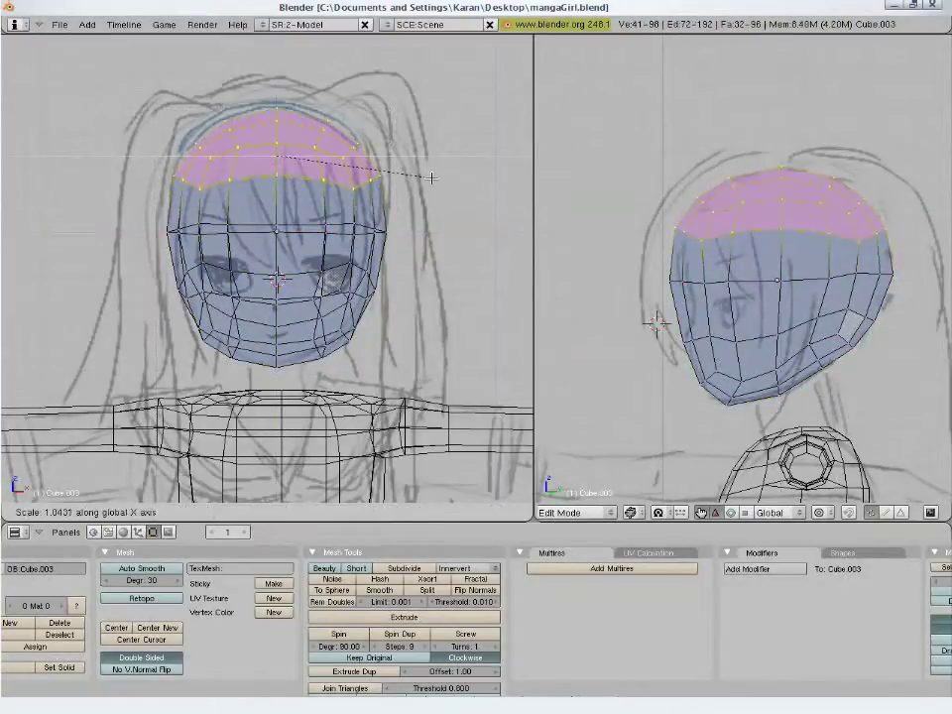
click(430, 178)
key(a)
Select the upper side vertices at both temples and scale them outward to about 1.04
right_click(355, 167)
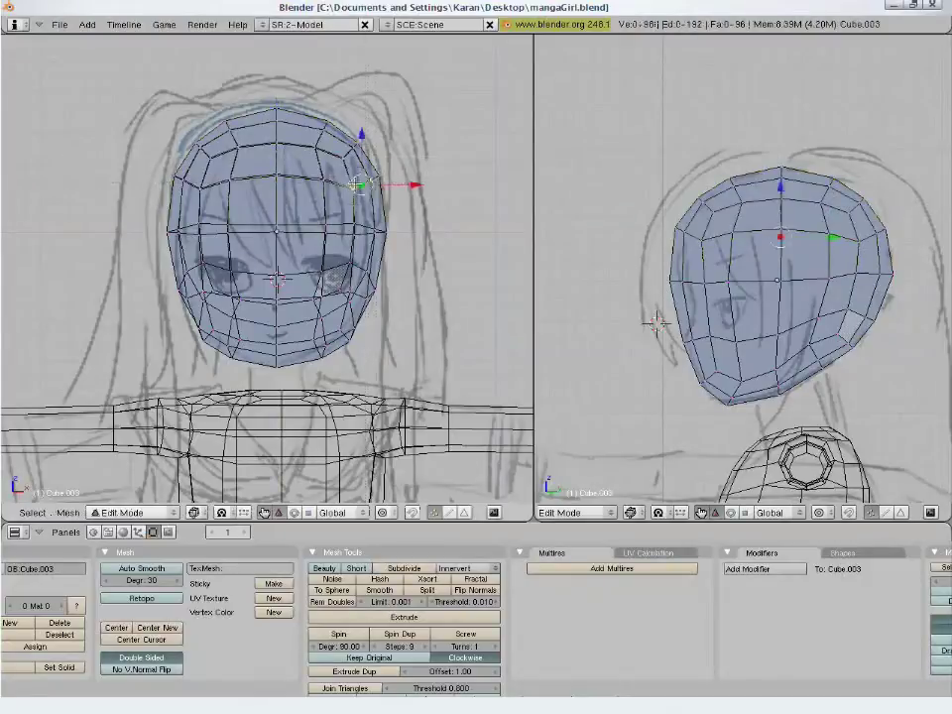
alt+right_click(377, 173)
mouse_move(205, 173)
mouse_down()
mouse_move(196, 179)
mouse_move(183, 163)
mouse_move(178, 177)
mouse_up()
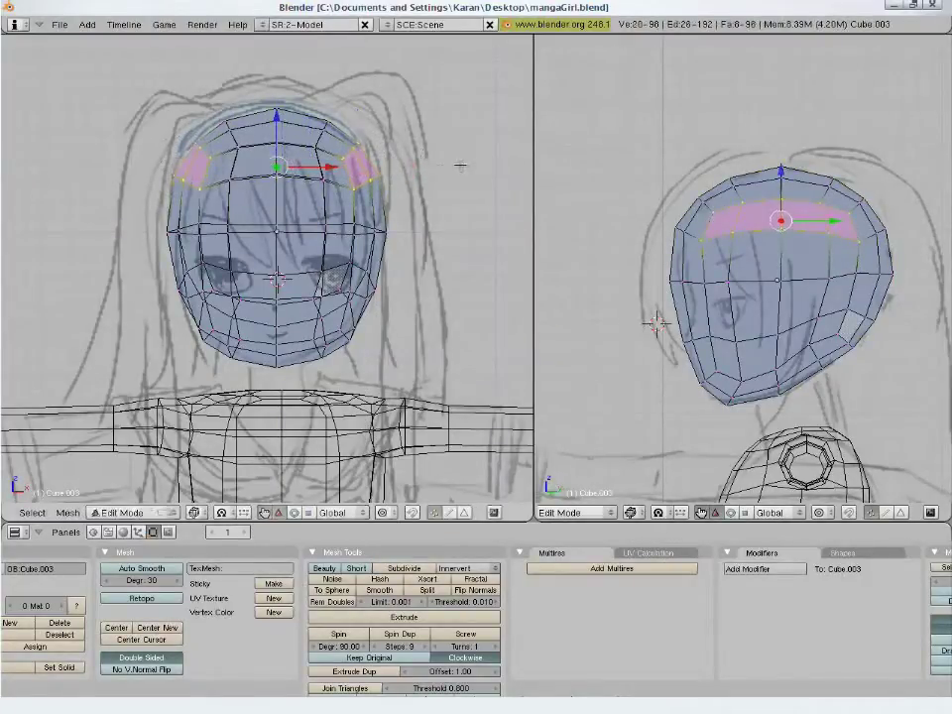
key(s)
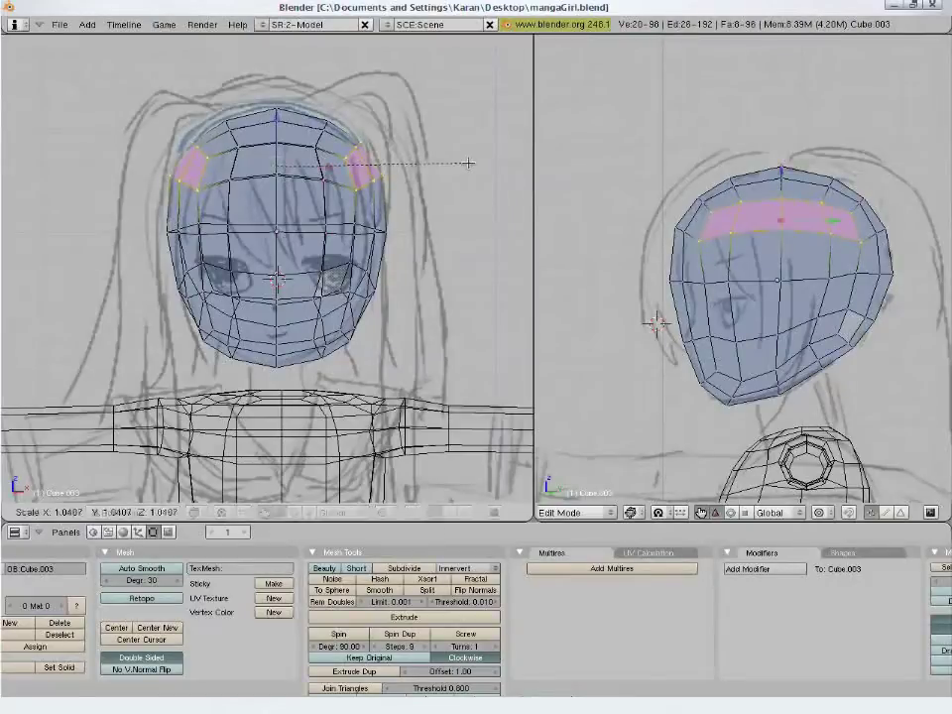
click(471, 162)
key(a)
Select the three middle vertices beneath the jaw and nudge them slightly in side view
key(a)
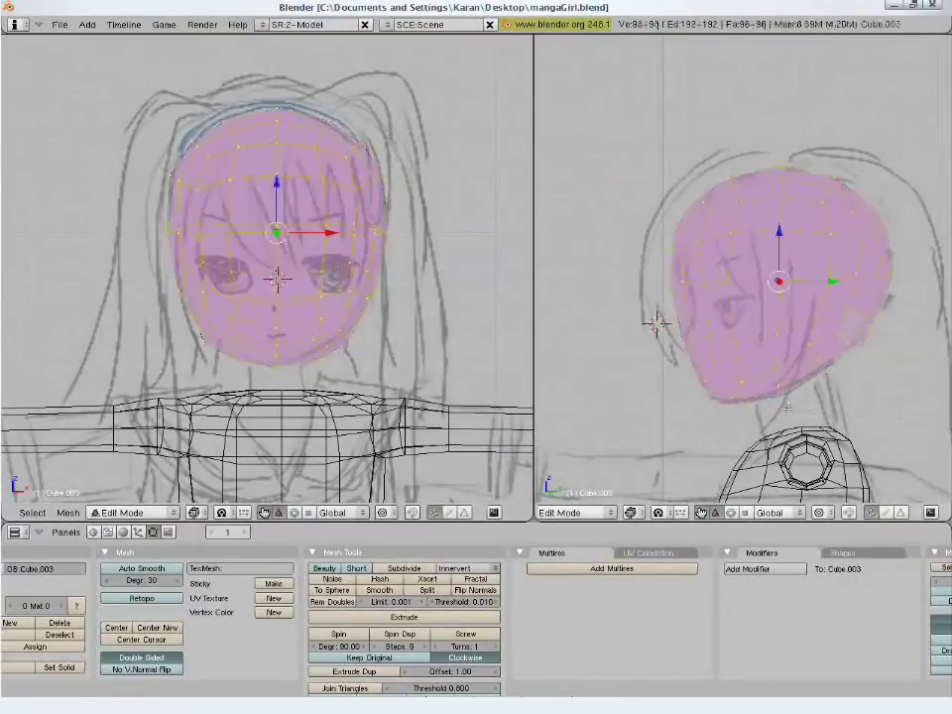
key(a)
right_click(776, 394)
key(g)
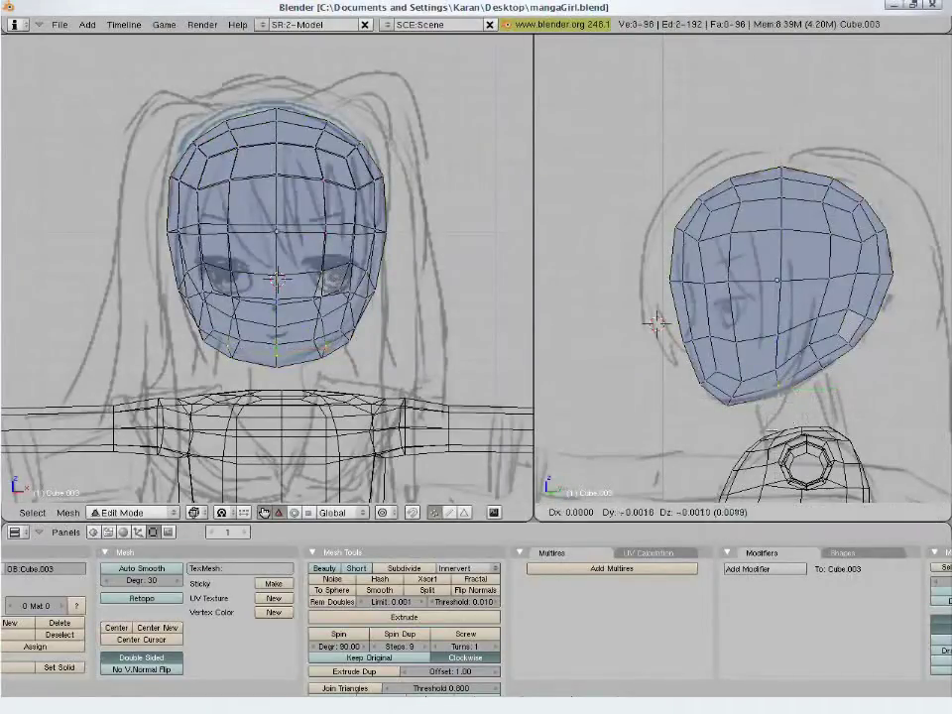
click(579, 477)
Select the vertices along the rear underside of the jaw, shift them in side view and rotate them slightly to follow the sketch
key(a)
key(b)
drag(784, 377, 778, 368)
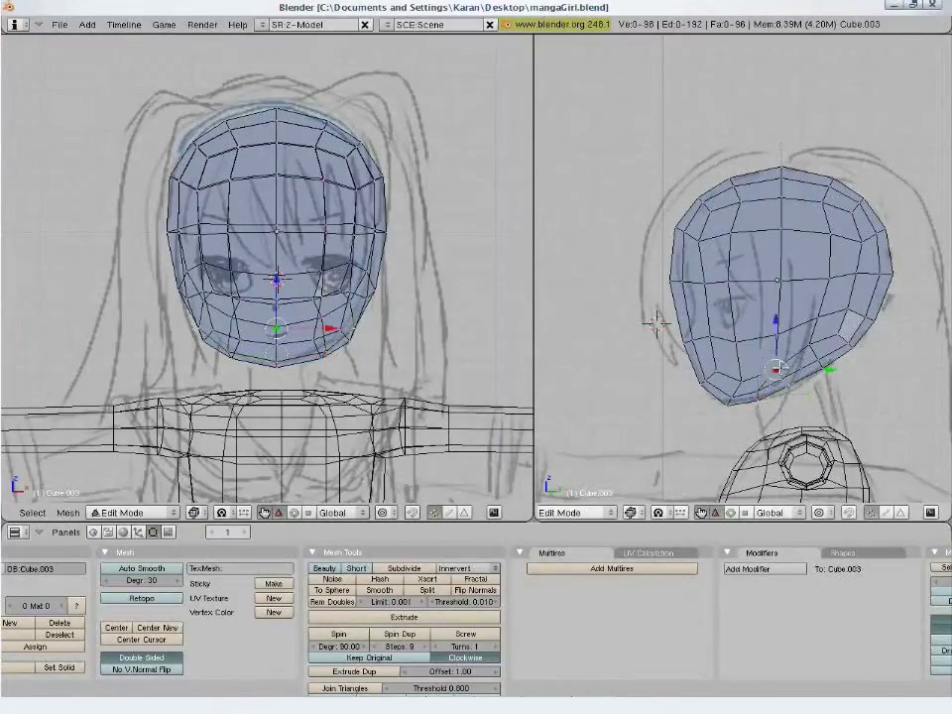
key(ctrl+z)
click(826, 371)
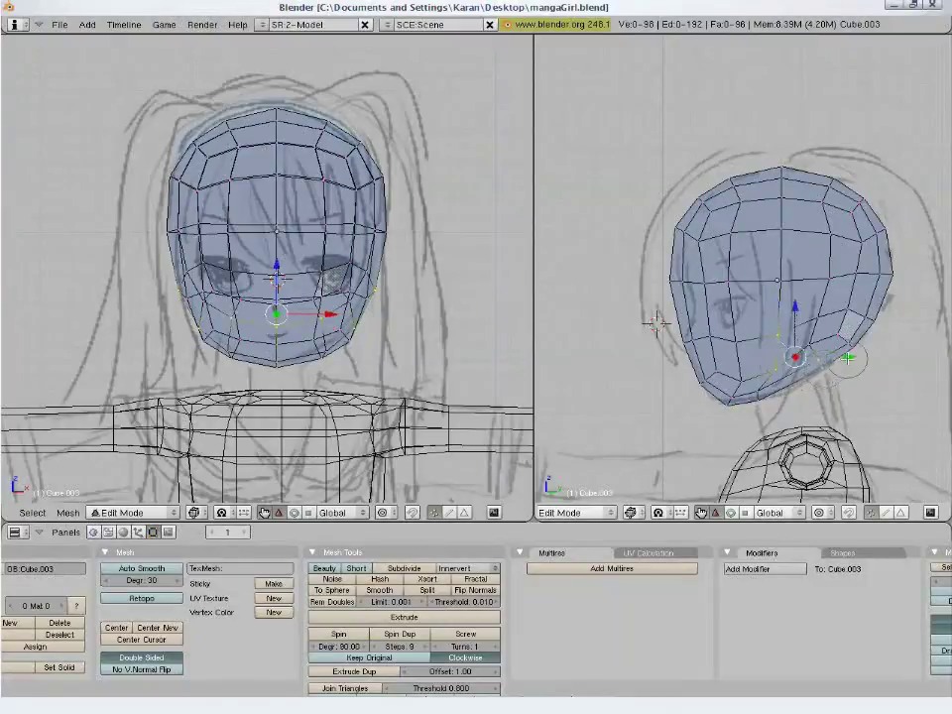
click(850, 355)
right_click(863, 388)
key(g)
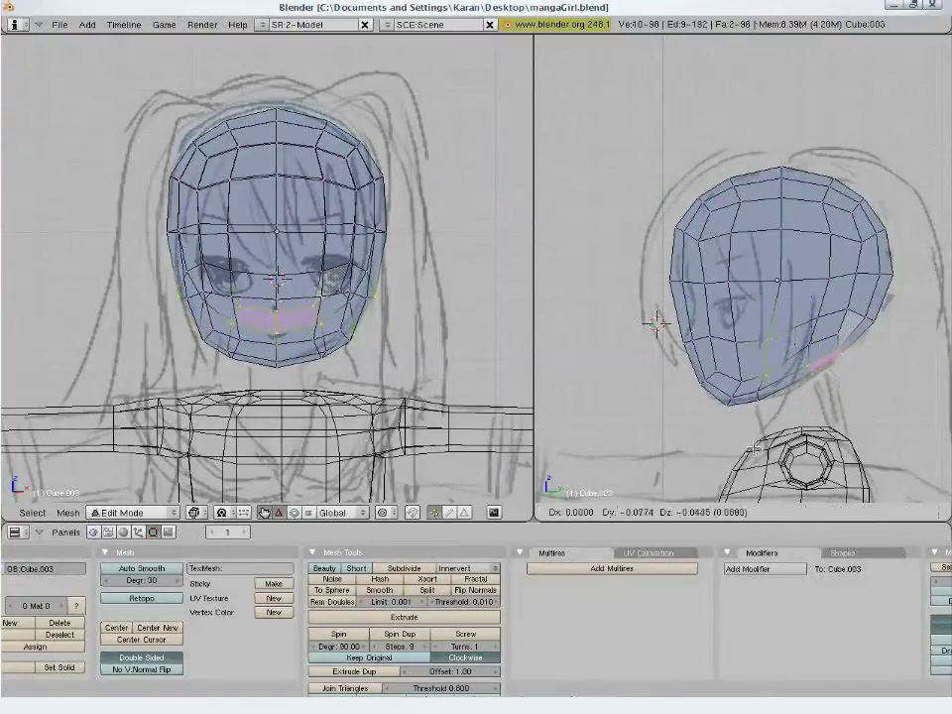
key(r)
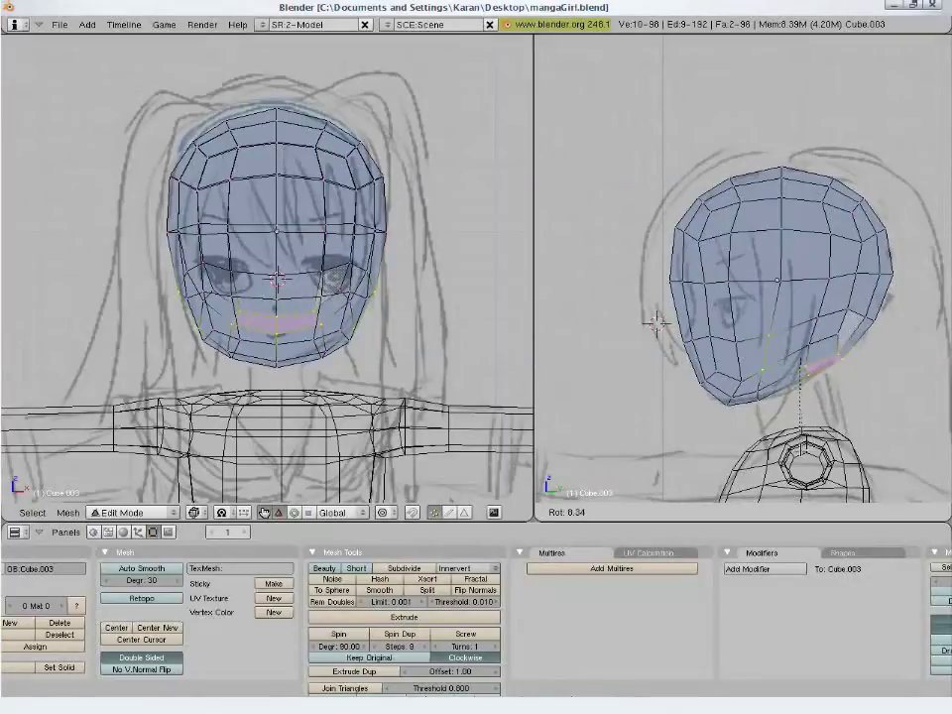
click(802, 448)
Reselect the middle of the jaw's underside and lower it slightly in side view to straighten the jaw line
key(a)
right_click(808, 372)
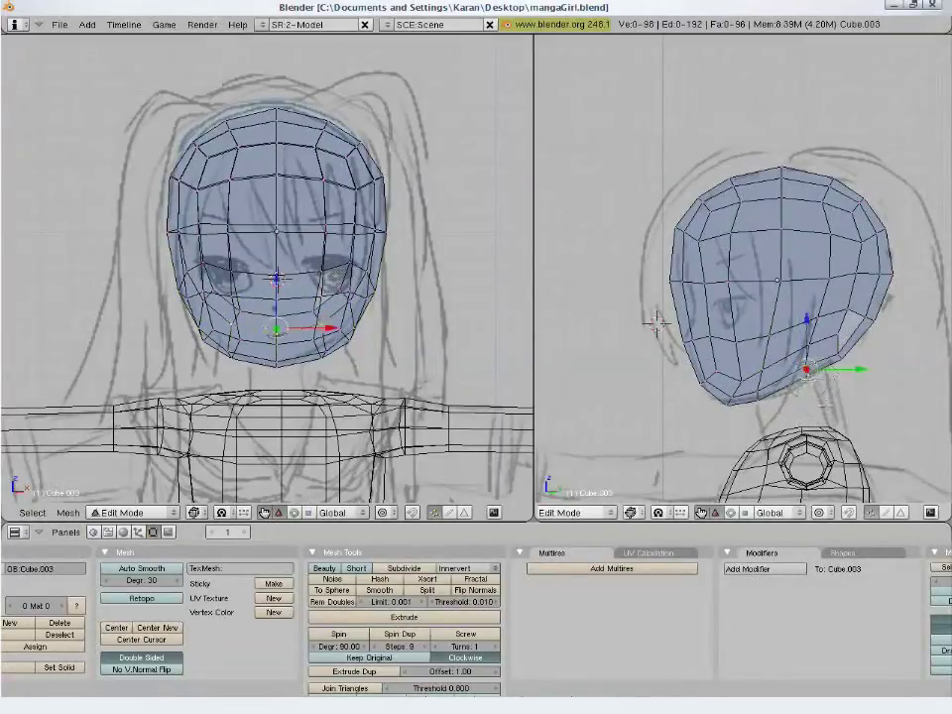
key(g)
click(815, 408)
Select the four faces beneath the jaw and extrude them as a region, shrunk slightly to outline the neck's base
key(a)
key(b)
key(b)
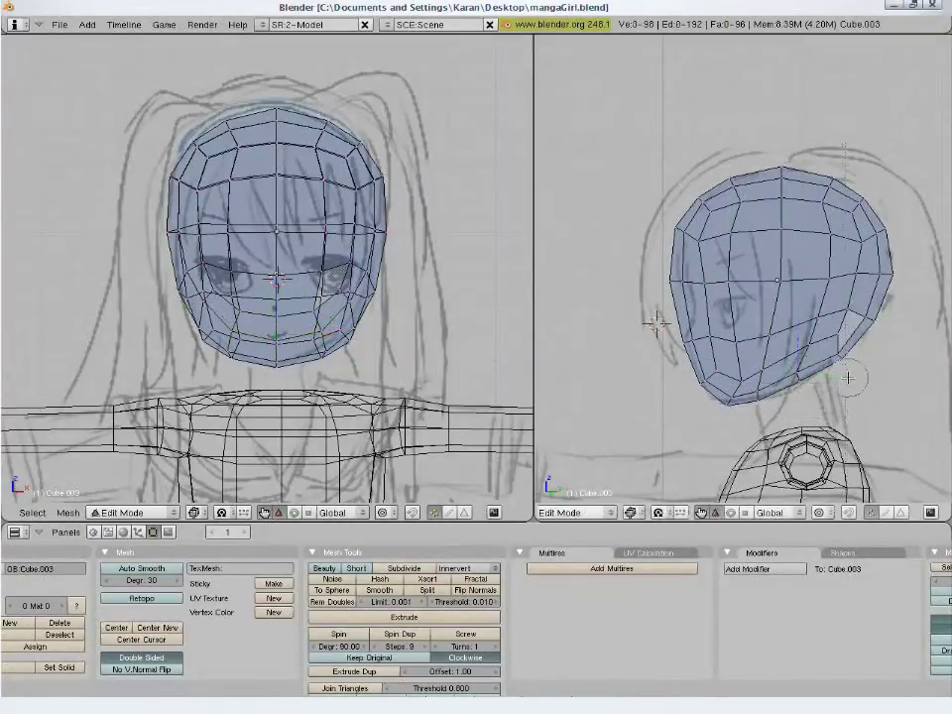
mouse_move(844, 375)
mouse_down()
mouse_move(779, 399)
mouse_move(765, 422)
mouse_up()
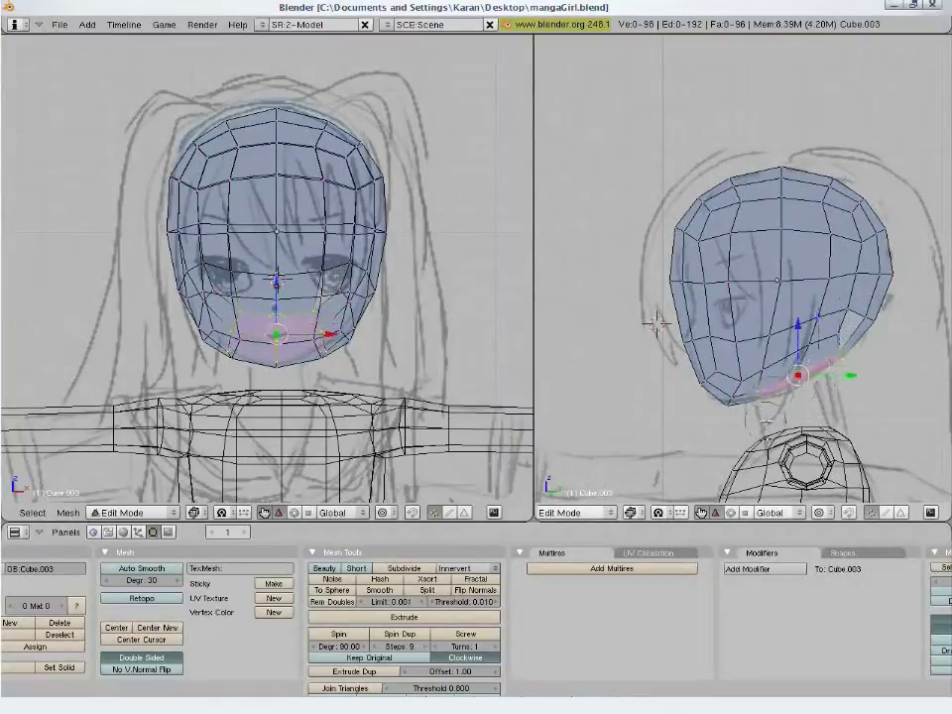
key(e)
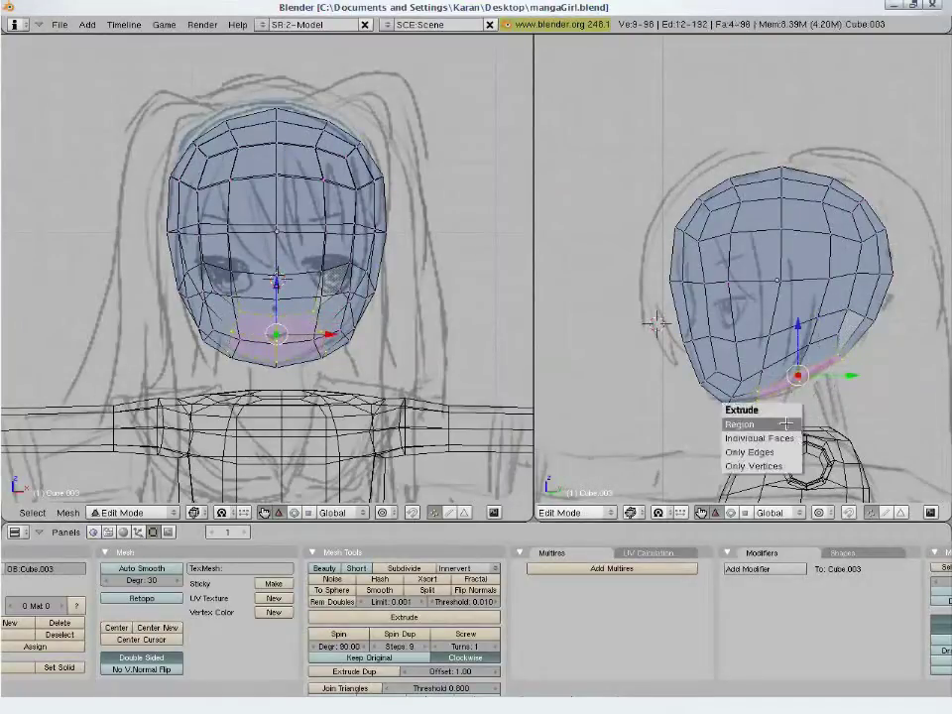
click(785, 424)
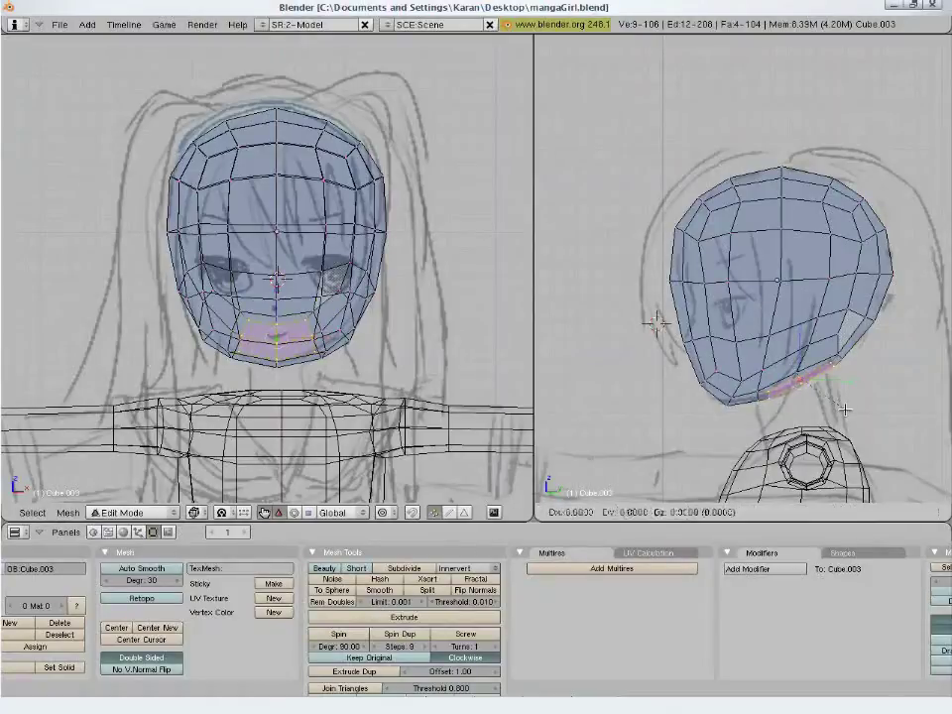
click(854, 443)
Extrude the same faces as a region down to the top of the shoulders to form the neck
key(e)
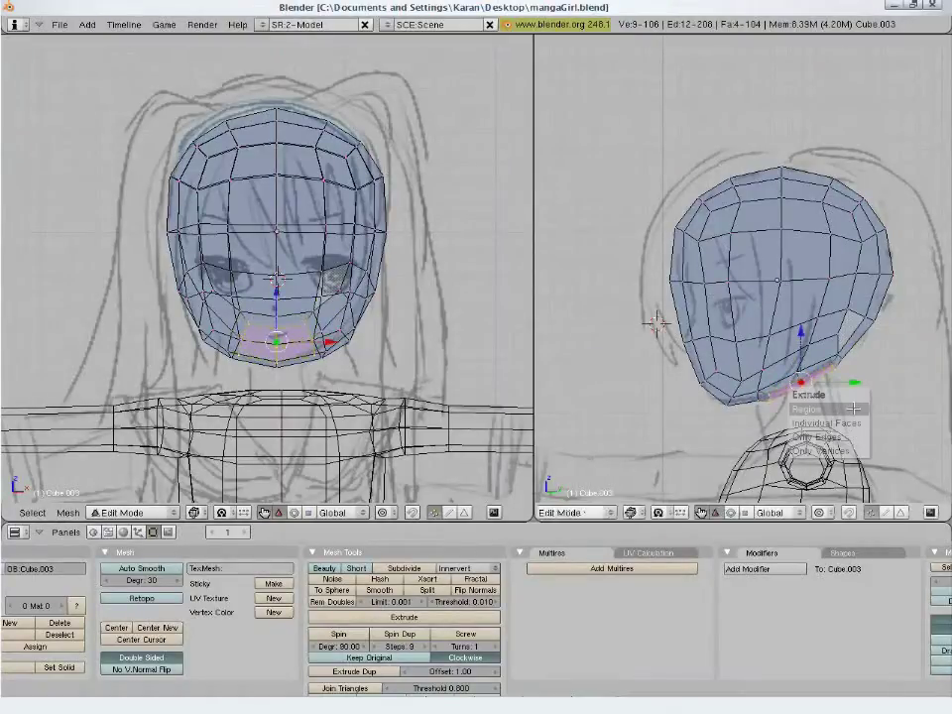
click(851, 407)
click(876, 438)
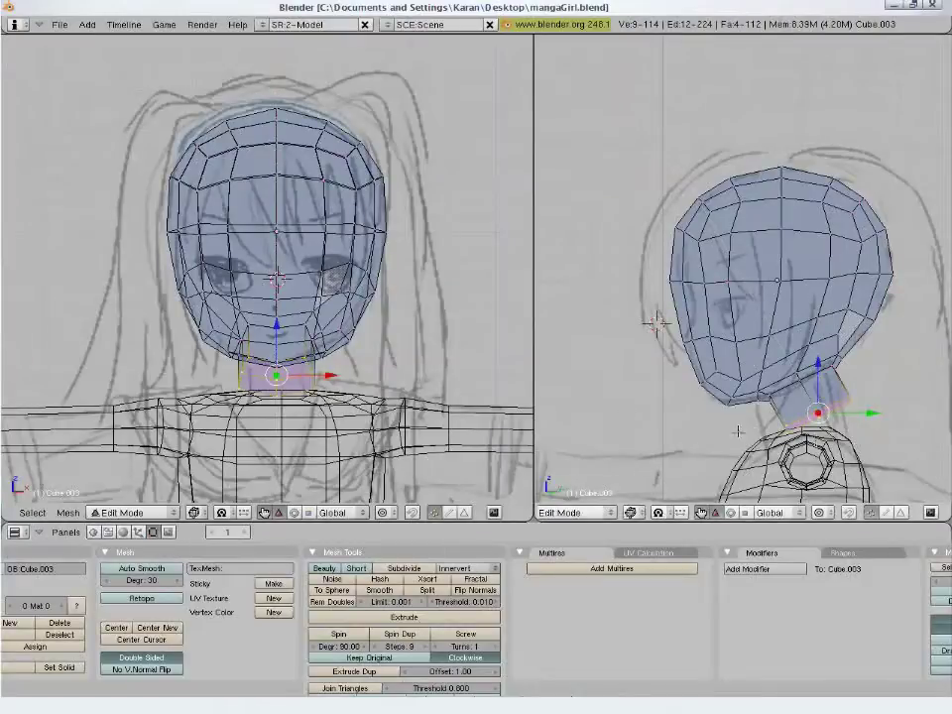
Return to Object Mode with solid shading in the front view and save the file
key(Tab)
key(z)
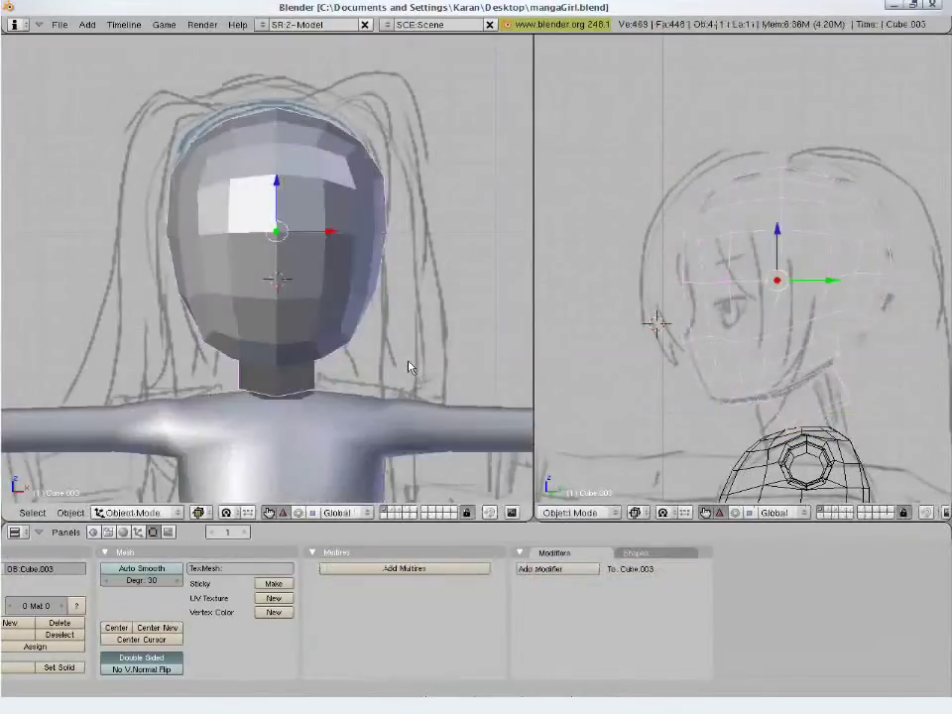
key(ctrl+w)
key(Return)
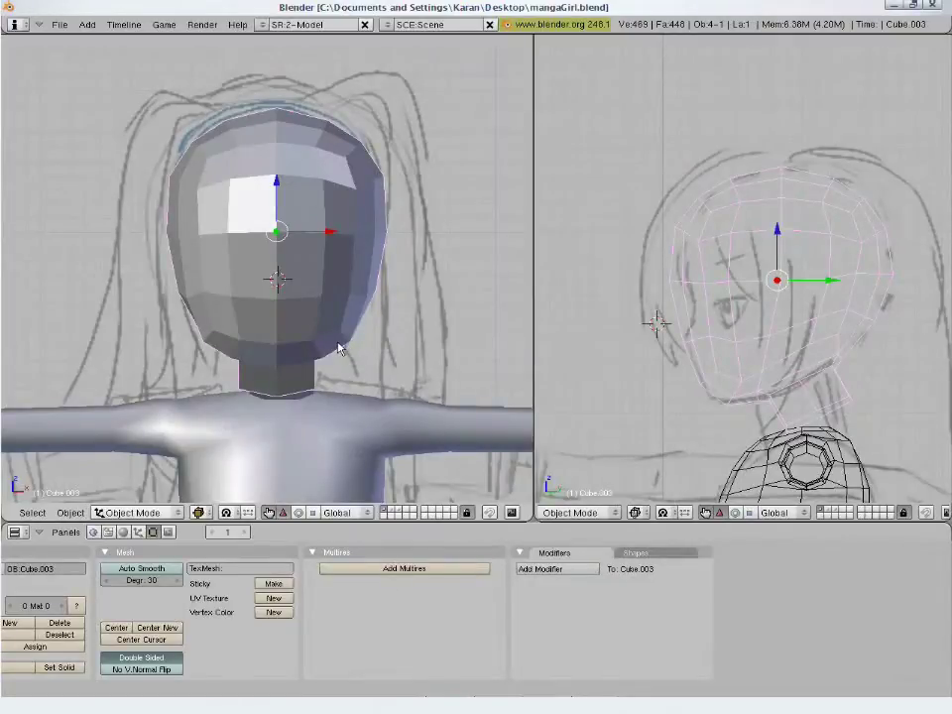
In Edit Mode, select the chin vertices and narrow them along the X axis to about 0.9
key(Tab)
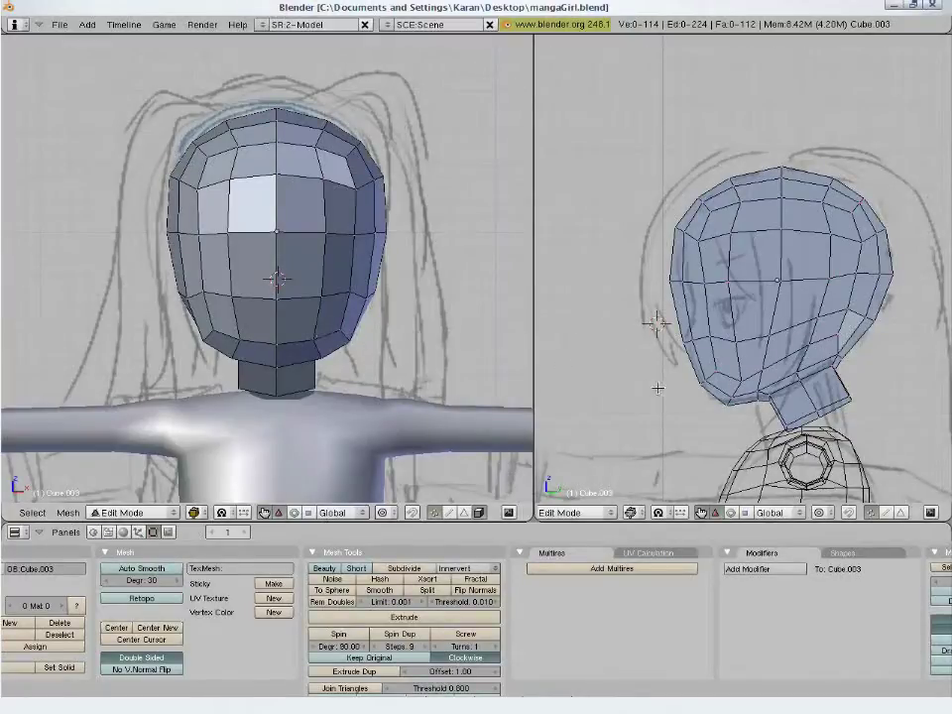
key(b)
drag(672, 363, 741, 435)
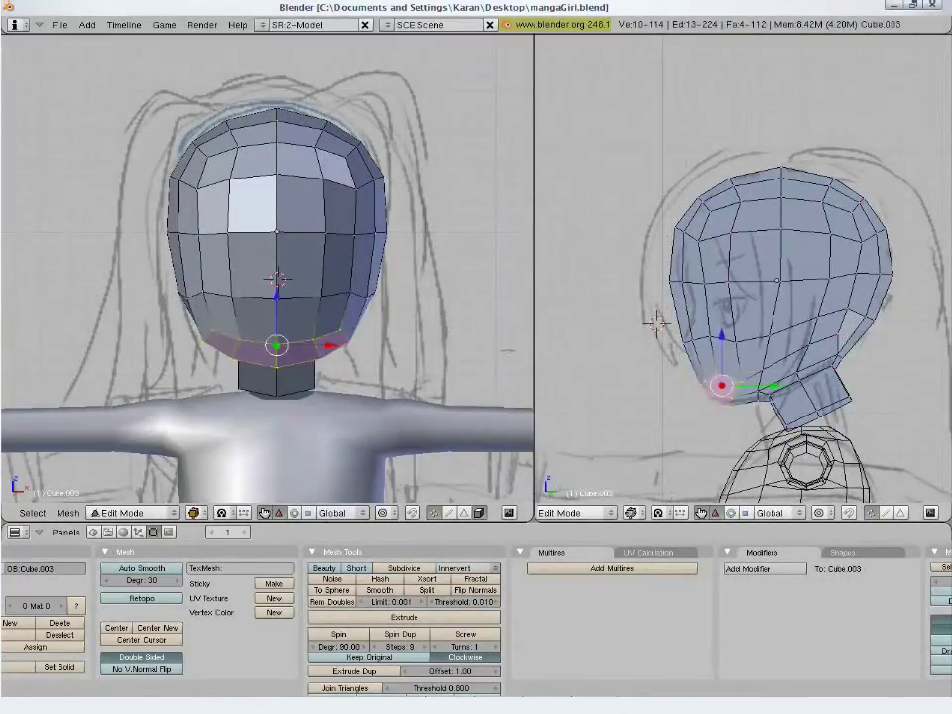
key(s)
key(x)
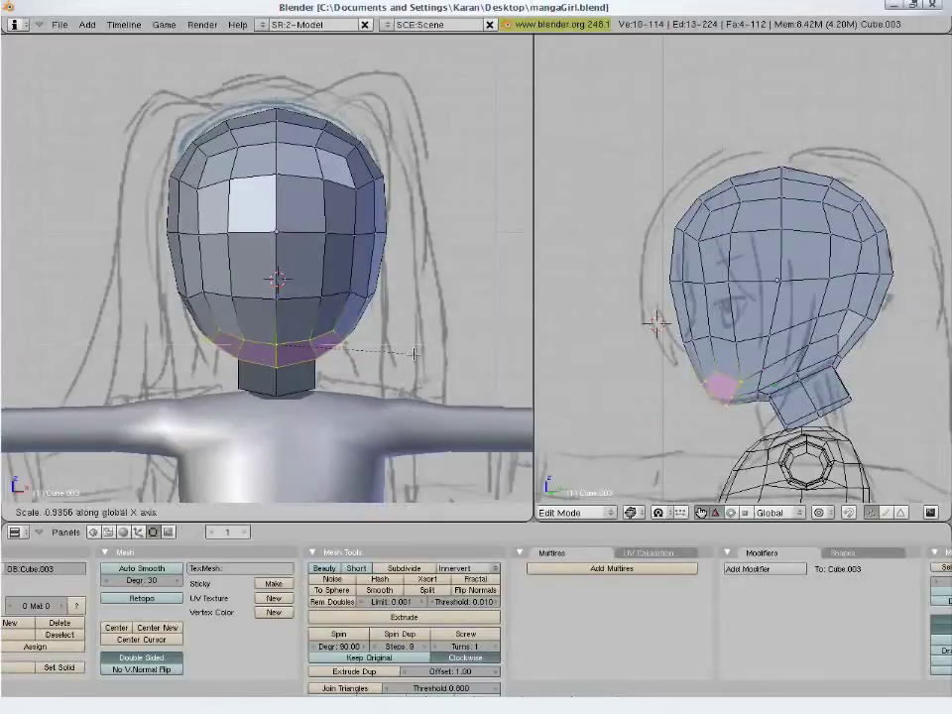
click(409, 355)
key(a)
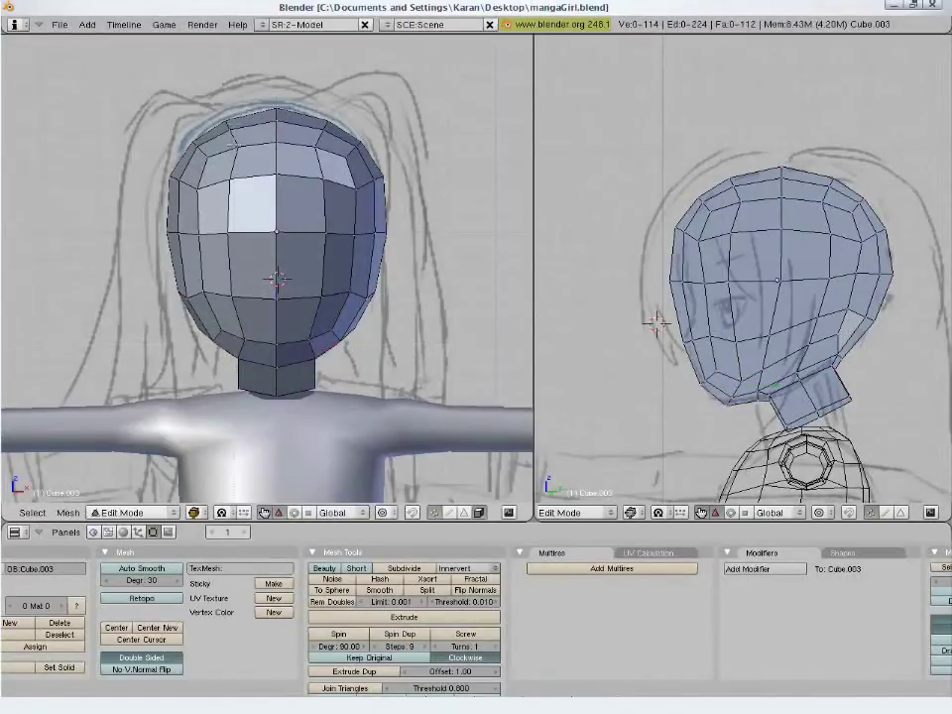
In wireframe, select all vertices on one side of the head's centre line and delete them, keeping the centre vertices
key(b)
drag(251, 70, 262, 100)
drag(136, 369, 136, 391)
key(z)
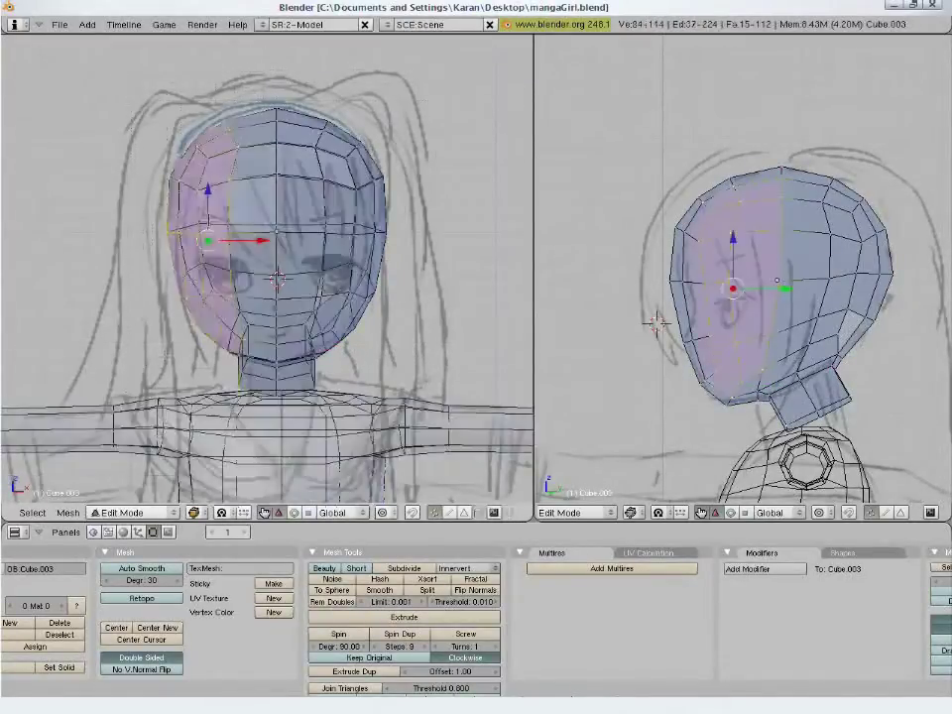
drag(190, 288, 144, 422)
key(x)
click(149, 407)
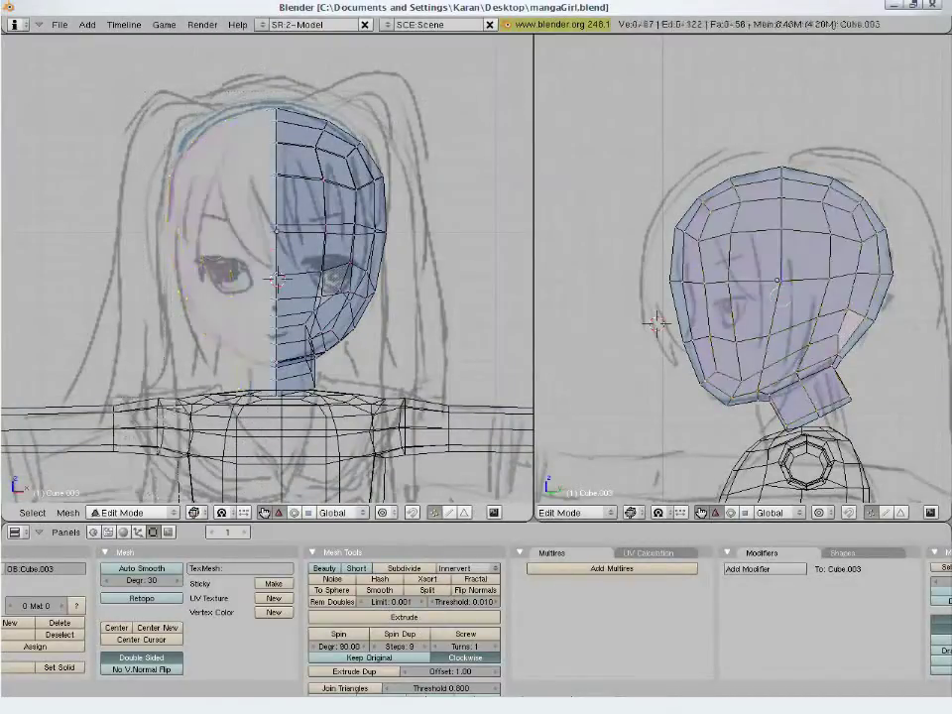
Add a Mirror modifier to the half head, apply it to the editing cage and switch Do Clipping
click(783, 569)
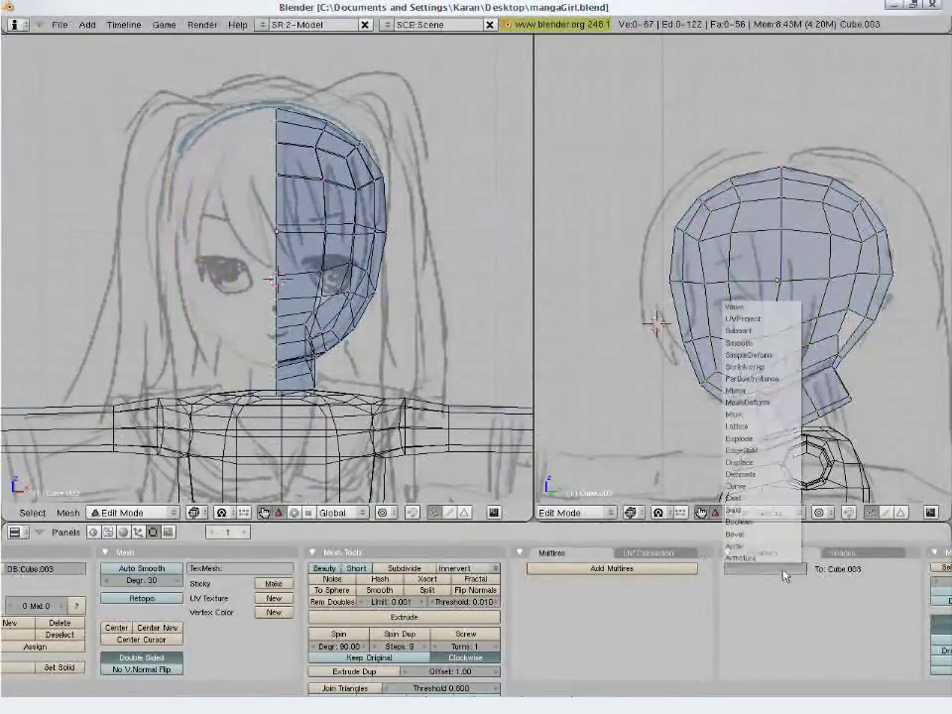
click(762, 391)
key(Tab)
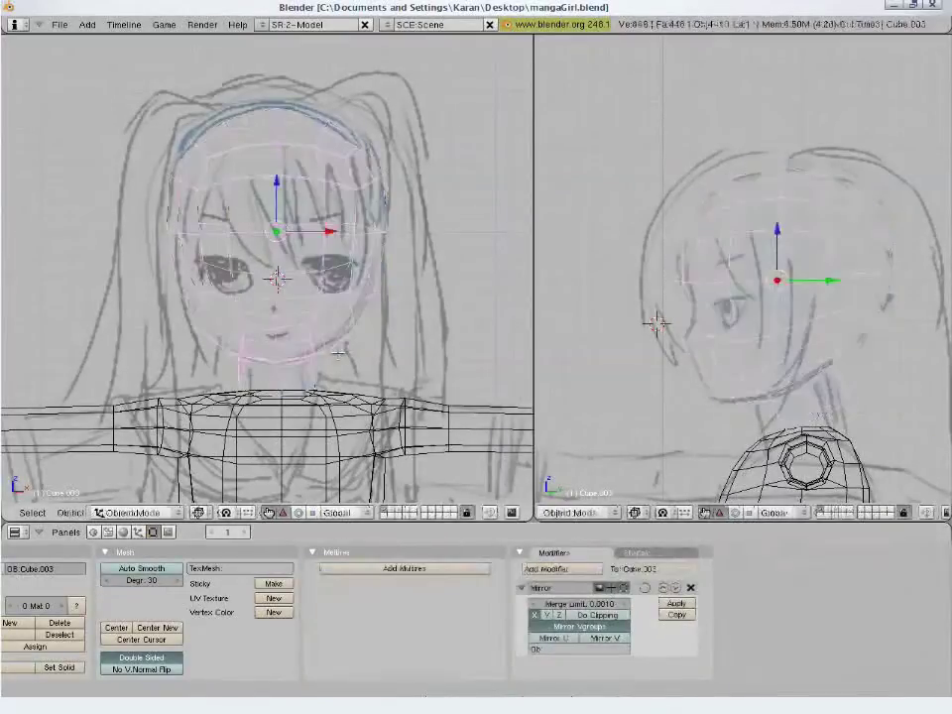
key(Tab)
key(z)
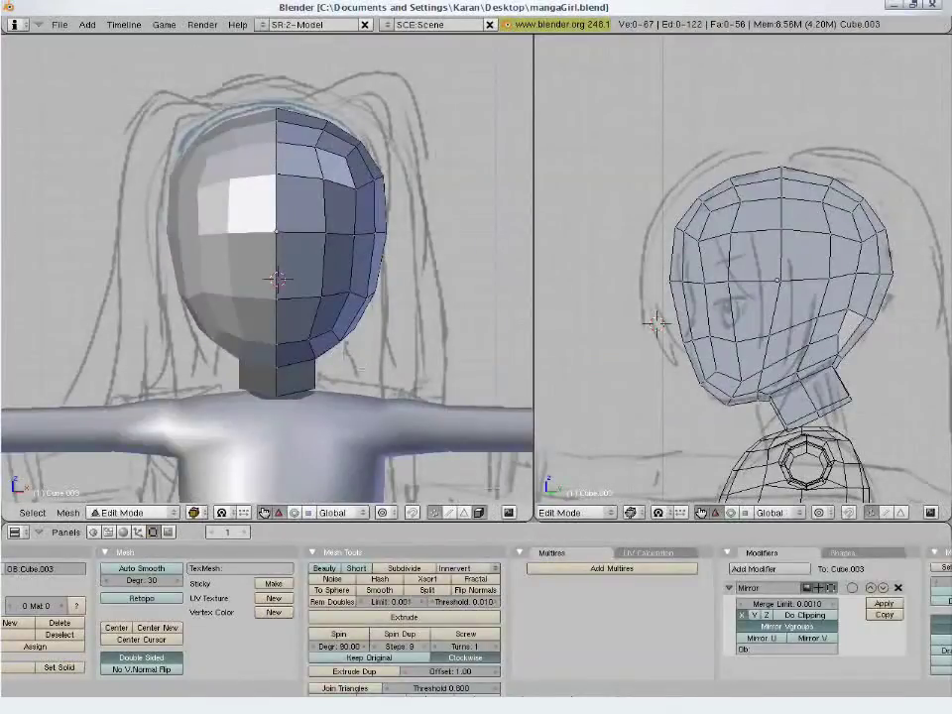
click(851, 588)
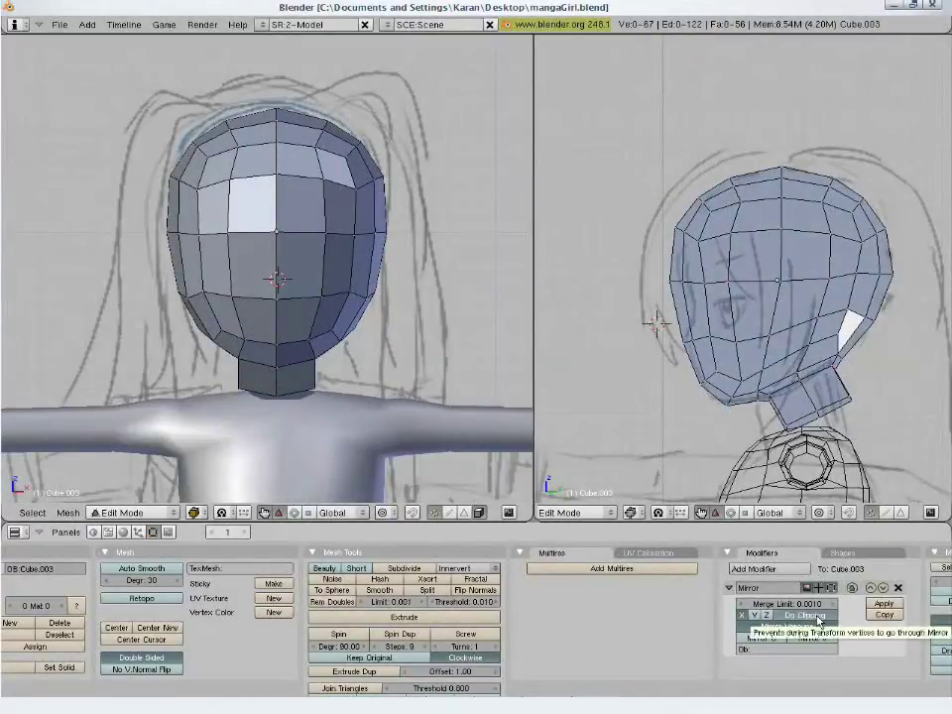
click(818, 619)
Try moving the whole half head sideways across the mirror plane with clipping on and off
key(a)
key(g)
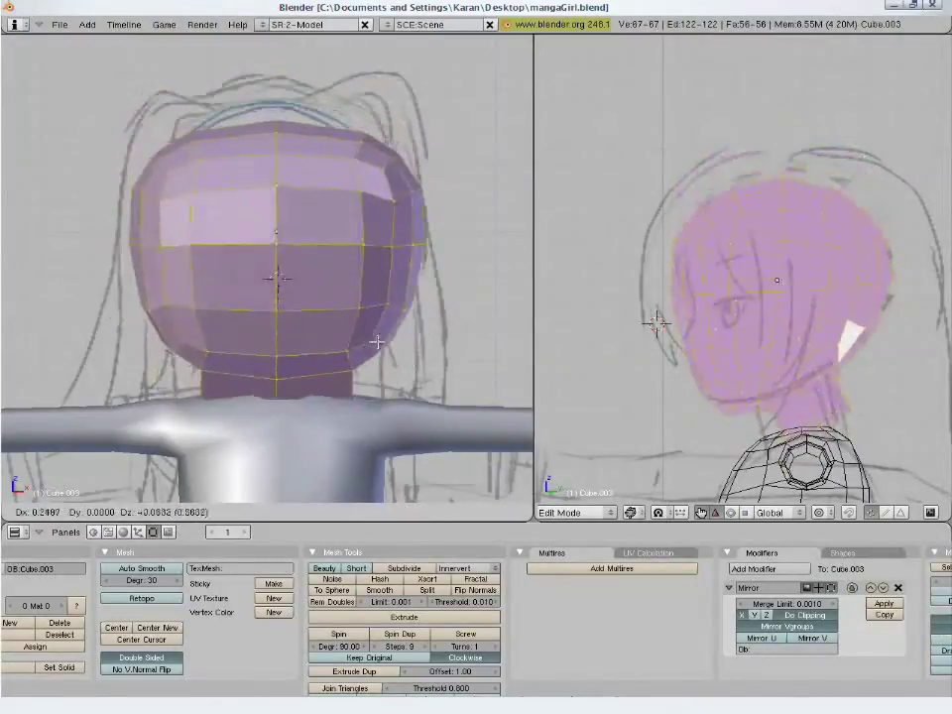
right_click(354, 343)
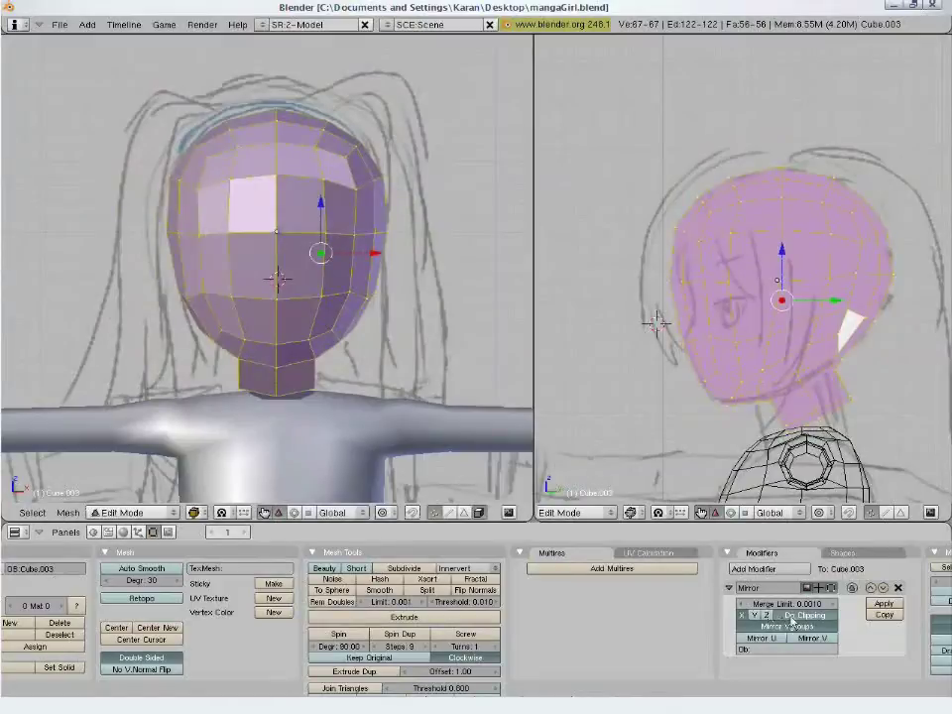
key(g)
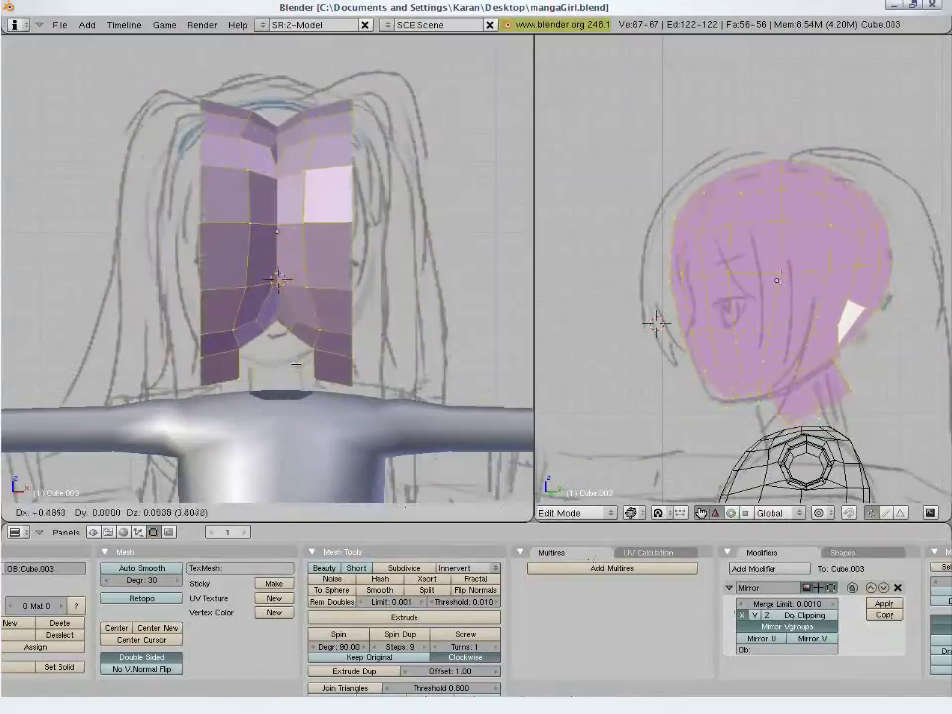
click(359, 363)
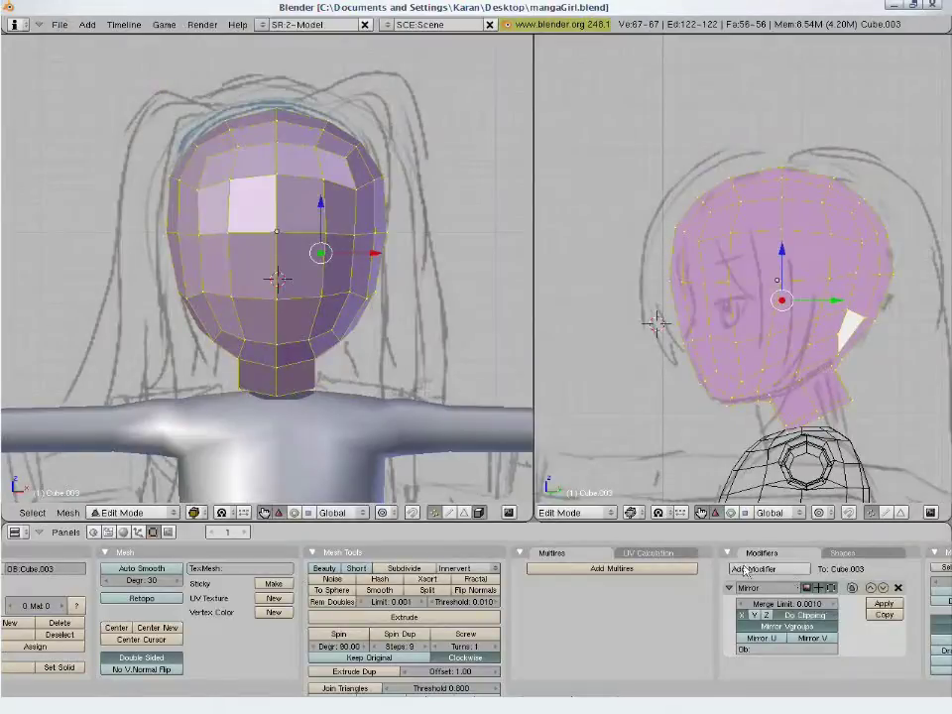
key(g)
click(353, 288)
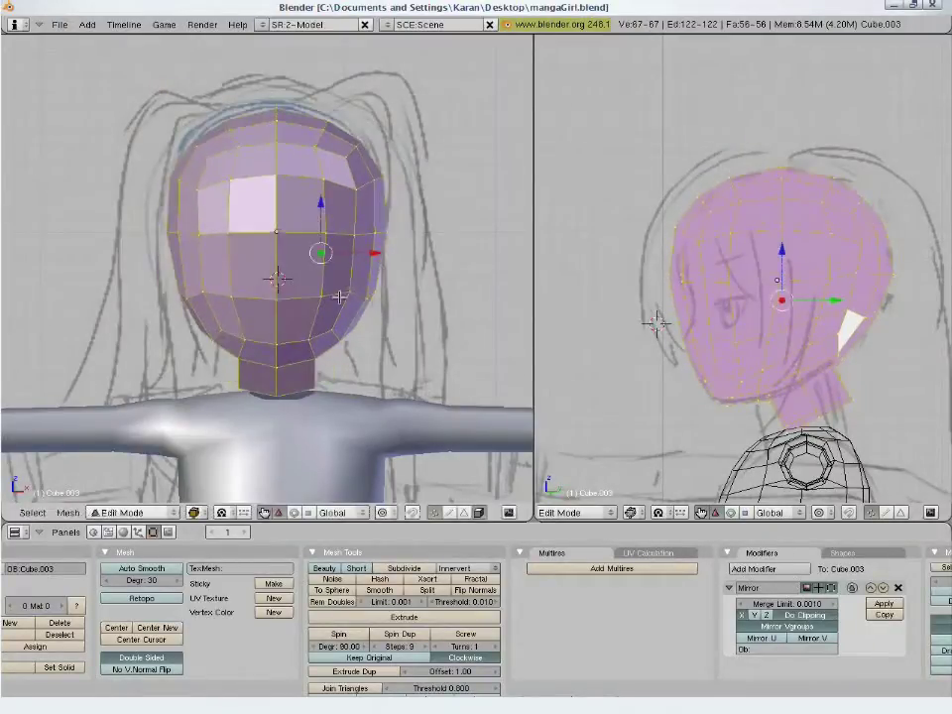
key(a)
key(a)
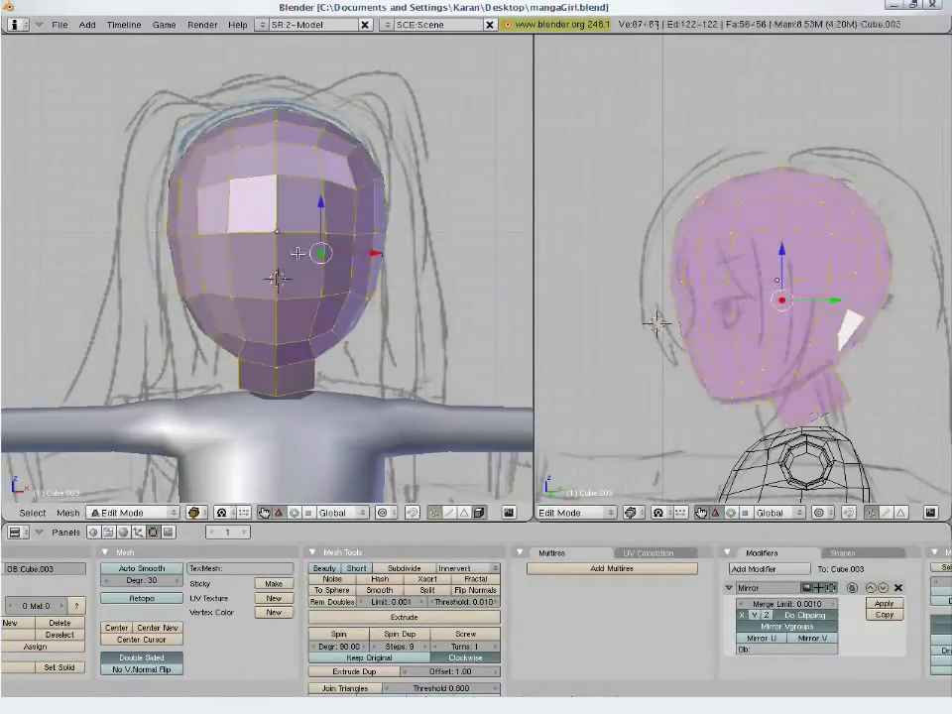
Add a vertical edge loop around the head just beside the centre line, inspecting it in wireframe
key(ctrl+r)
click(294, 231)
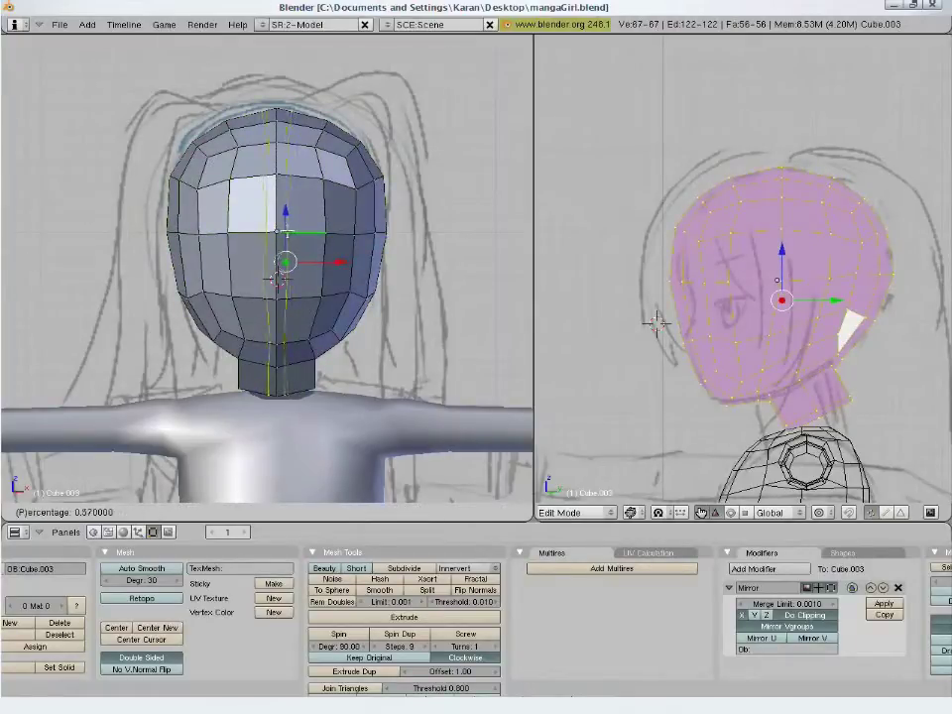
click(288, 231)
key(z)
scroll(297, 199, up, 3)
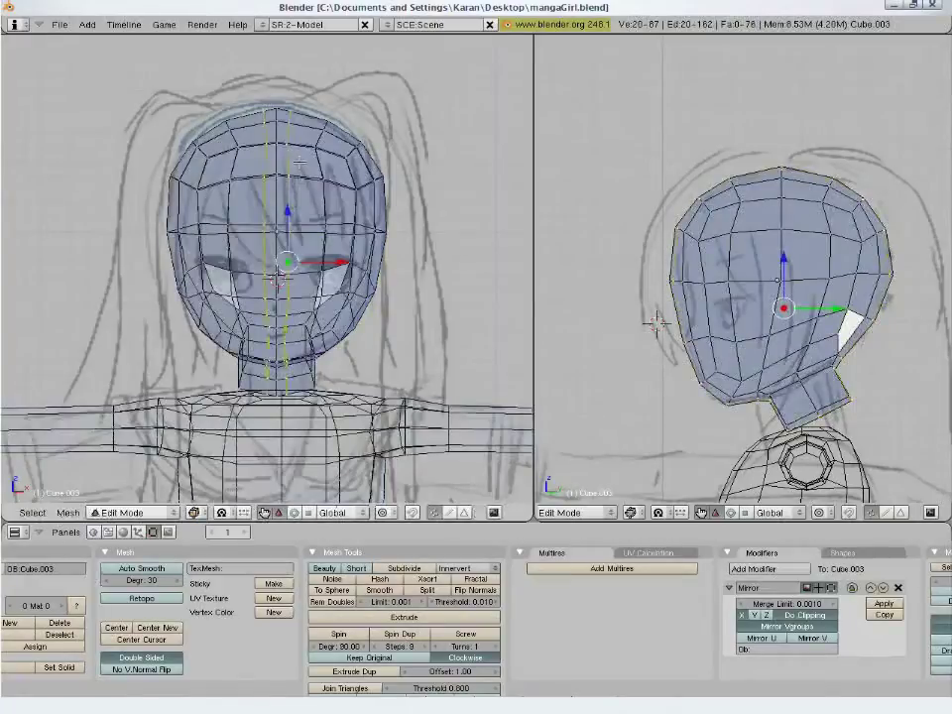
Select the upper vertices of the new edge loop and move them slightly outward from the centre line
key(a)
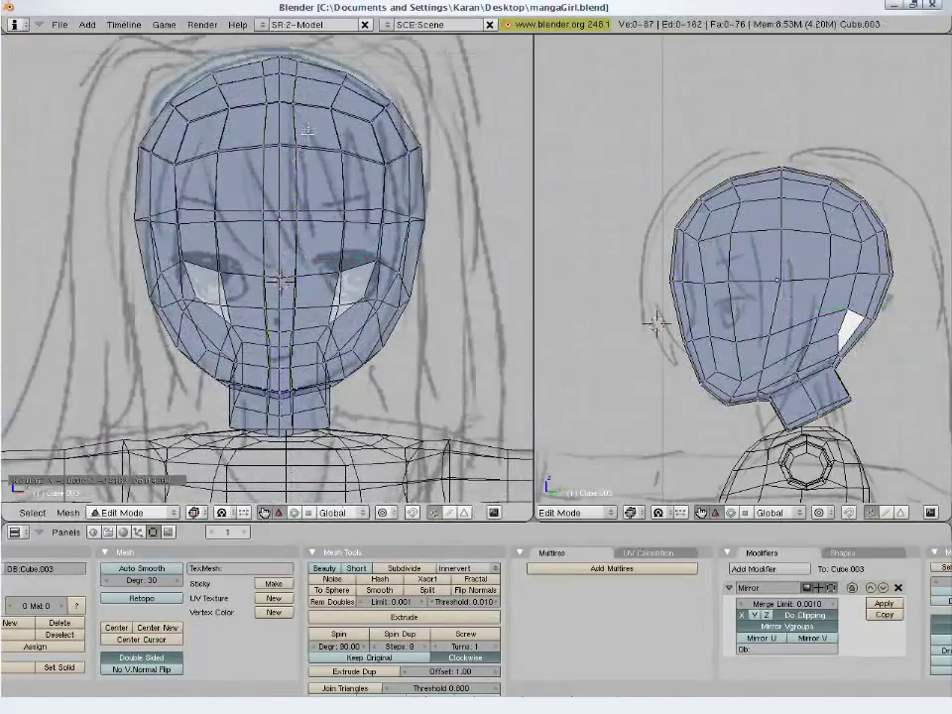
drag(312, 166, 313, 167)
key(g)
click(323, 167)
Move the upper vertices of the neighbouring vertical edge loop outward to even the spacing, and return the front view to solid shading
key(a)
key(b)
drag(322, 67, 355, 171)
key(g)
click(446, 189)
key(a)
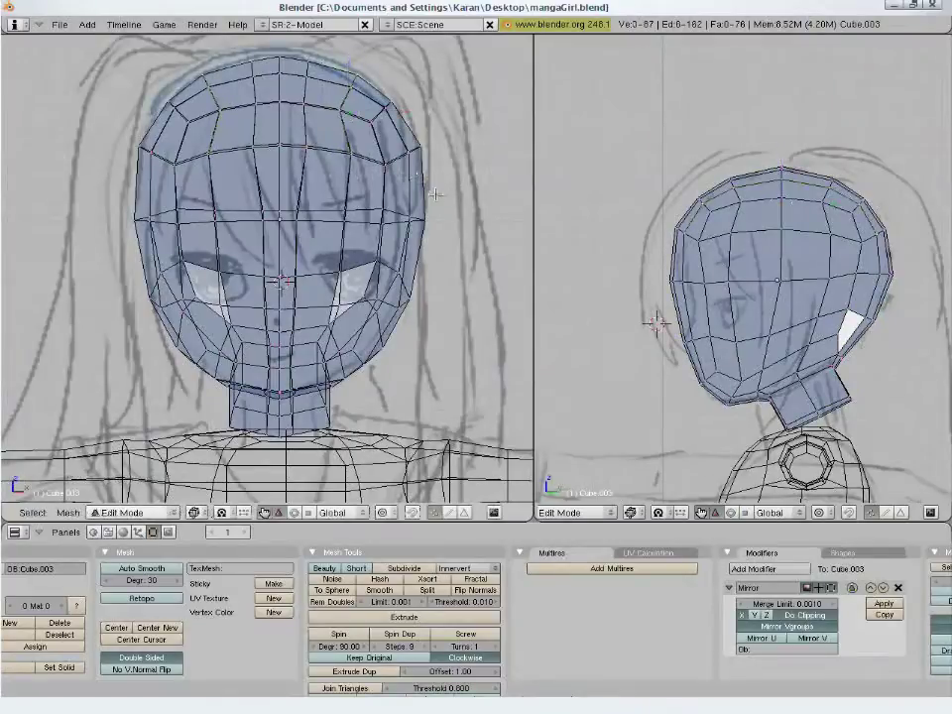
key(z)
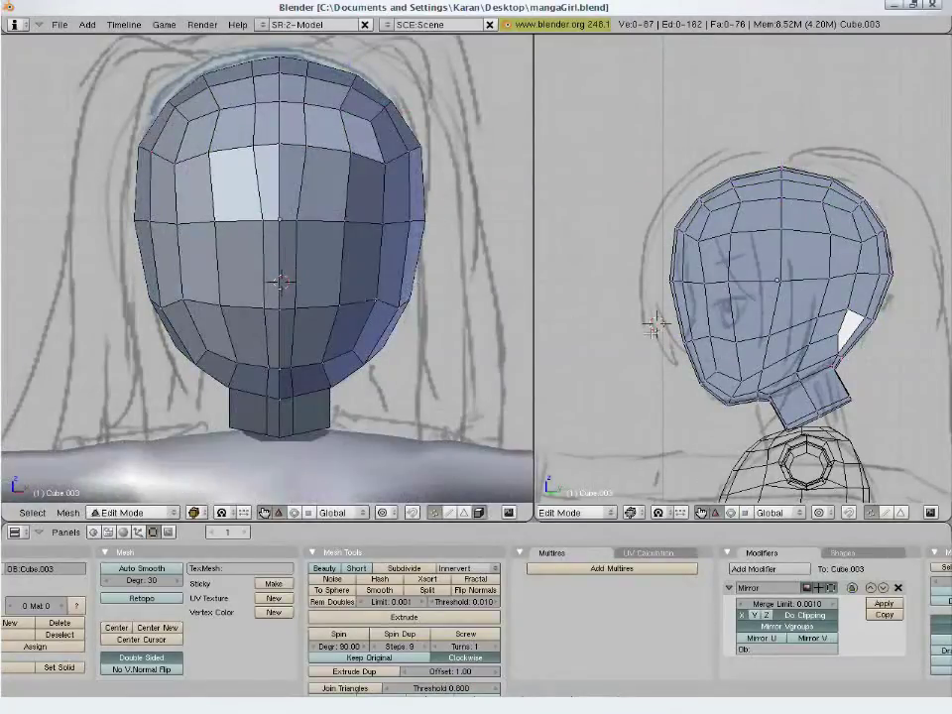
scroll(719, 353, up, 2)
shift+middle_drag(736, 371, 717, 330)
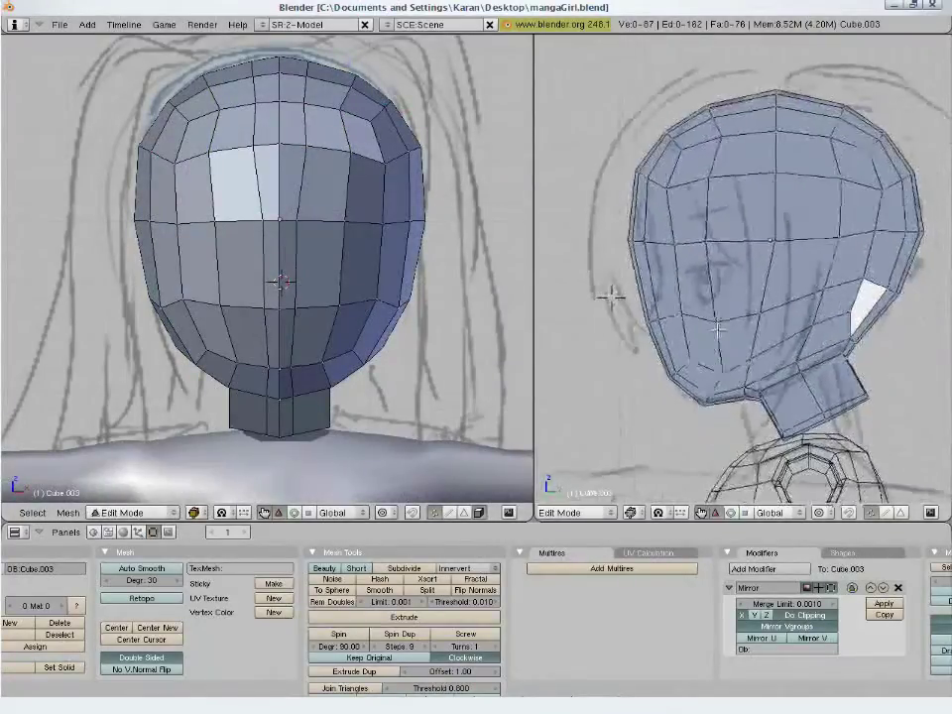
Move the vertices of the vertical edge line beside the eye slightly back in the side view to even the spacing
key(z)
key(z)
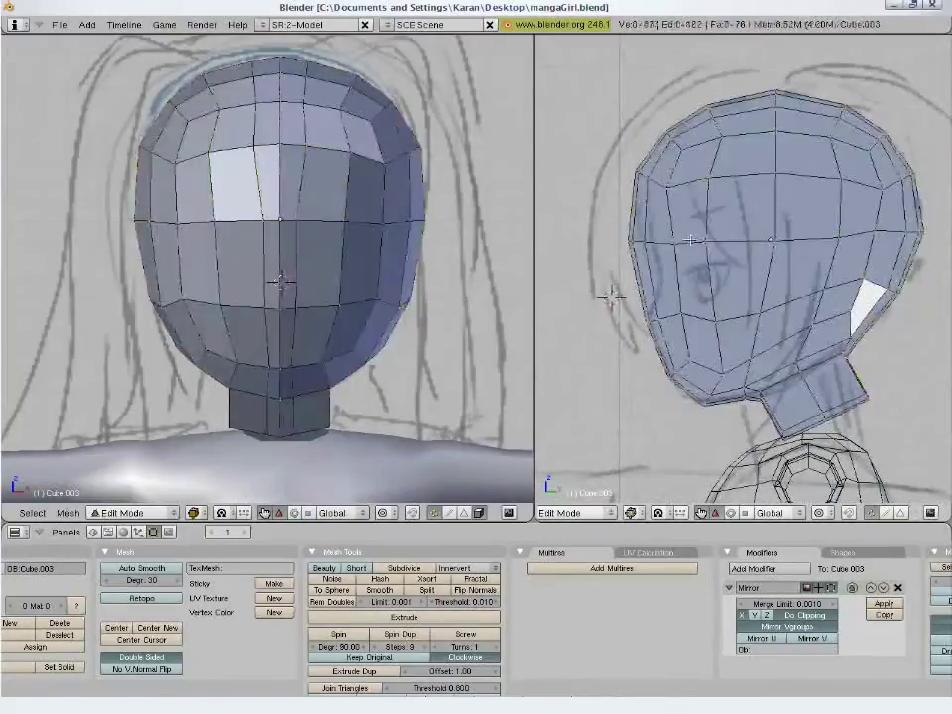
right_click(763, 246)
key(g)
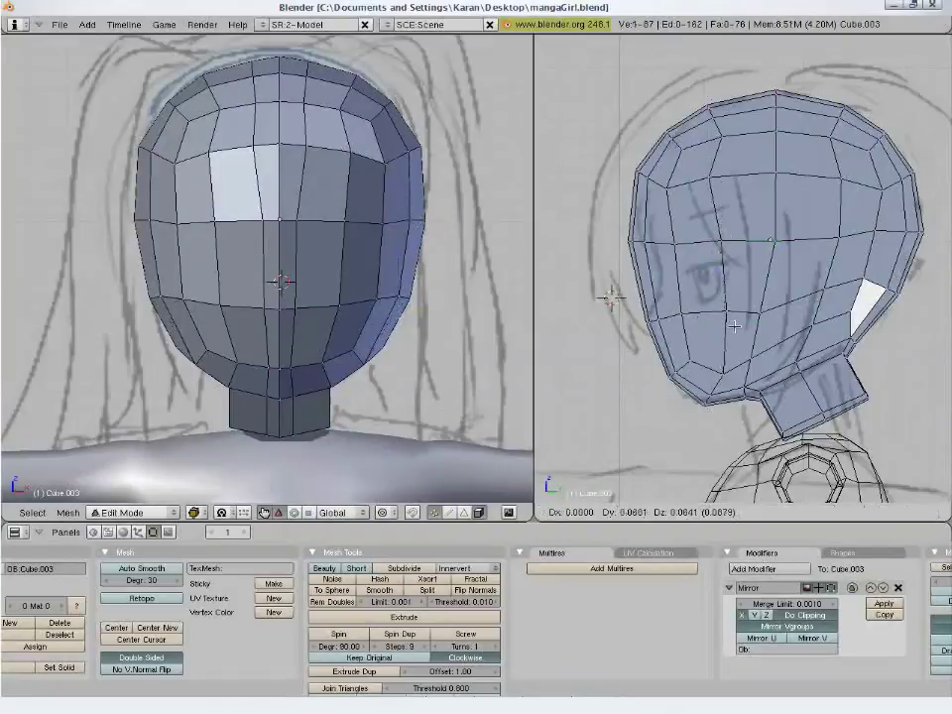
click(734, 326)
key(a)
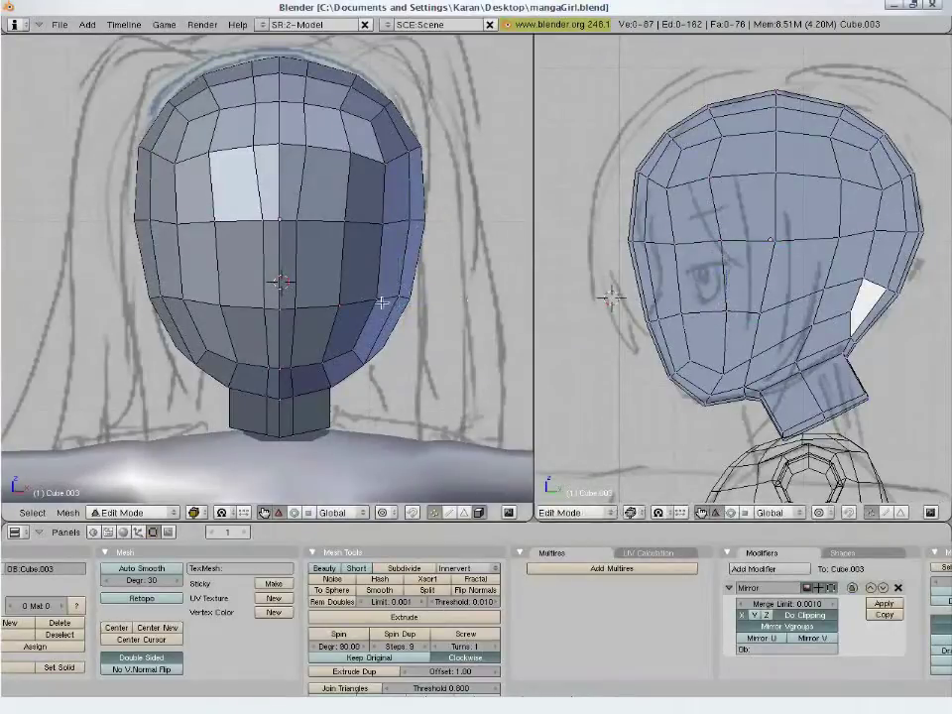
right_click(380, 301)
key(z)
key(z)
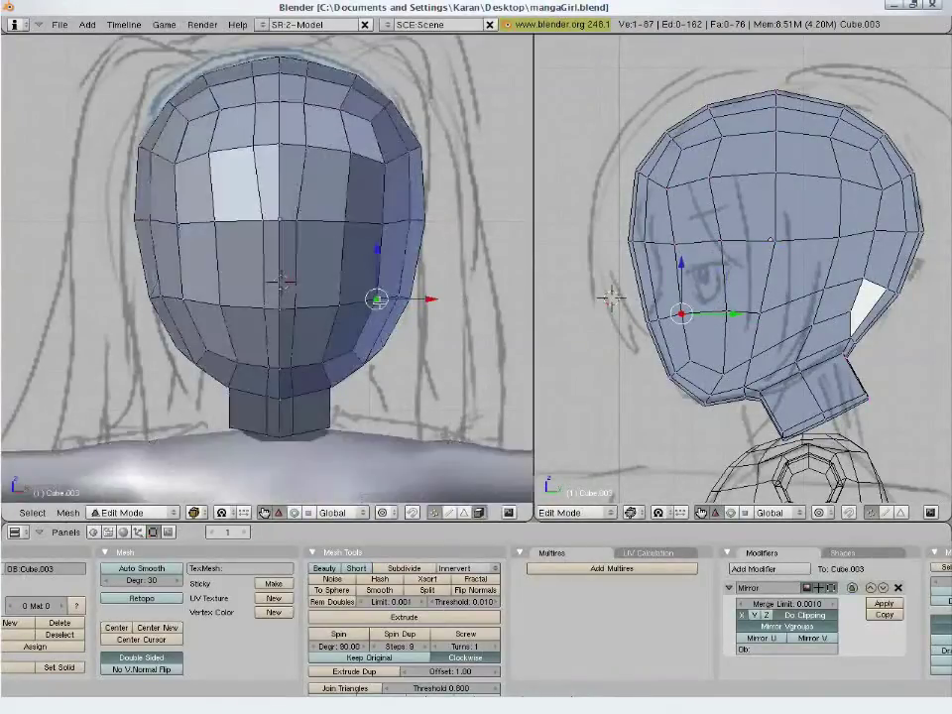
key(a)
key(a)
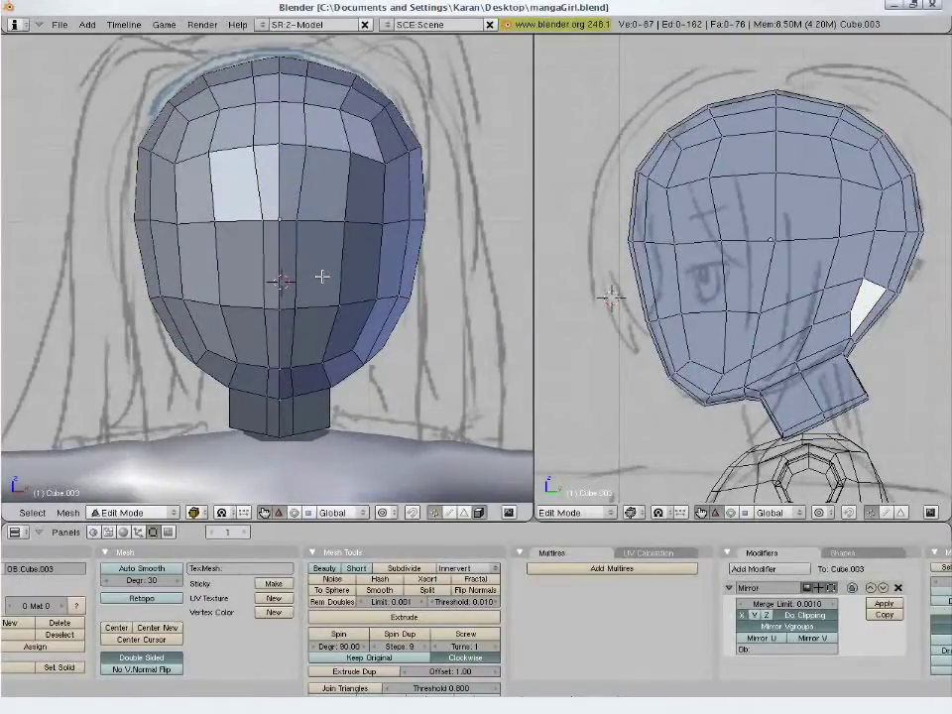
Try adding a horizontal edge loop around the head just below its middle row, and undo it
key(ctrl+r)
click(322, 278)
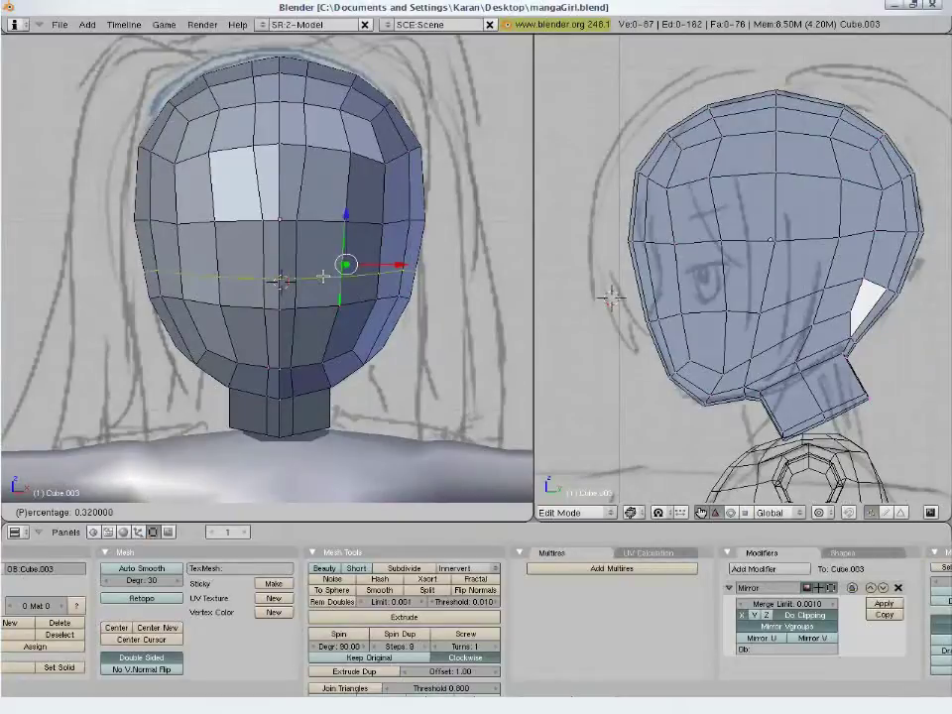
click(322, 278)
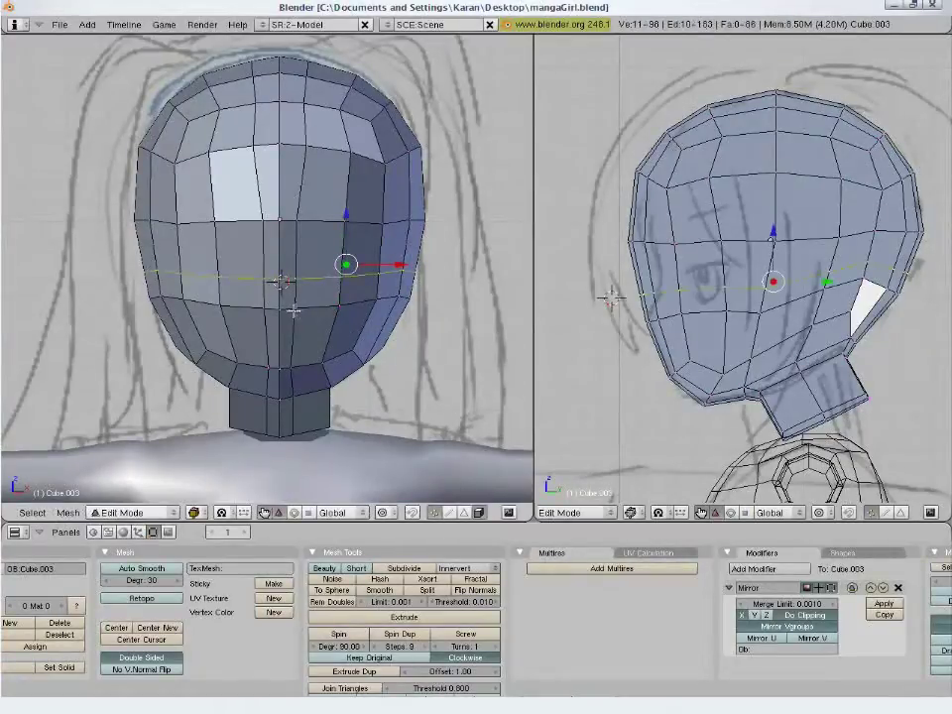
key(a)
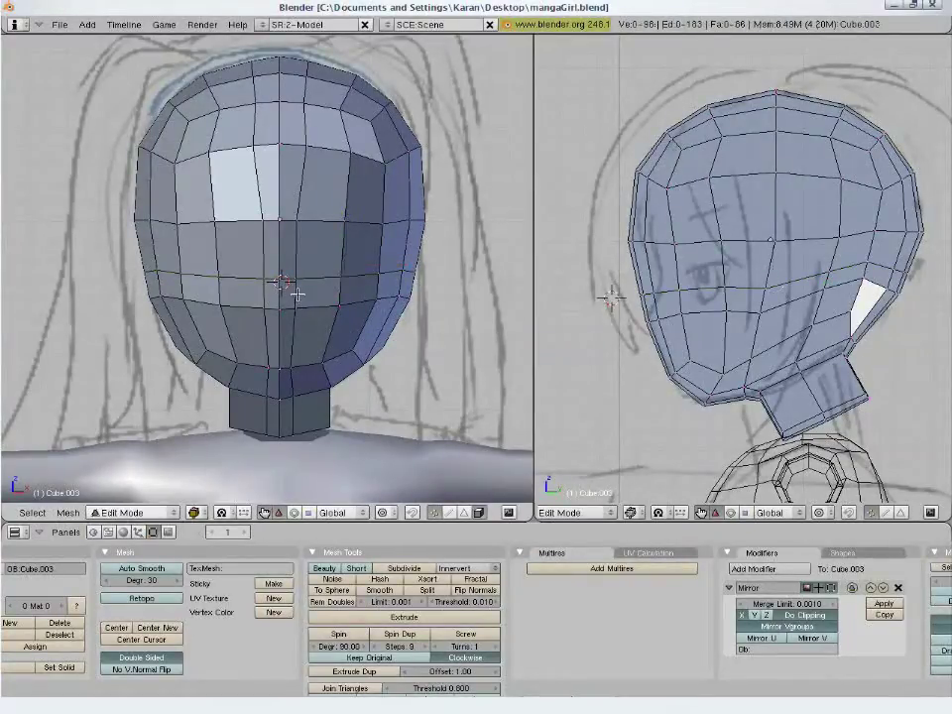
right_click(349, 225)
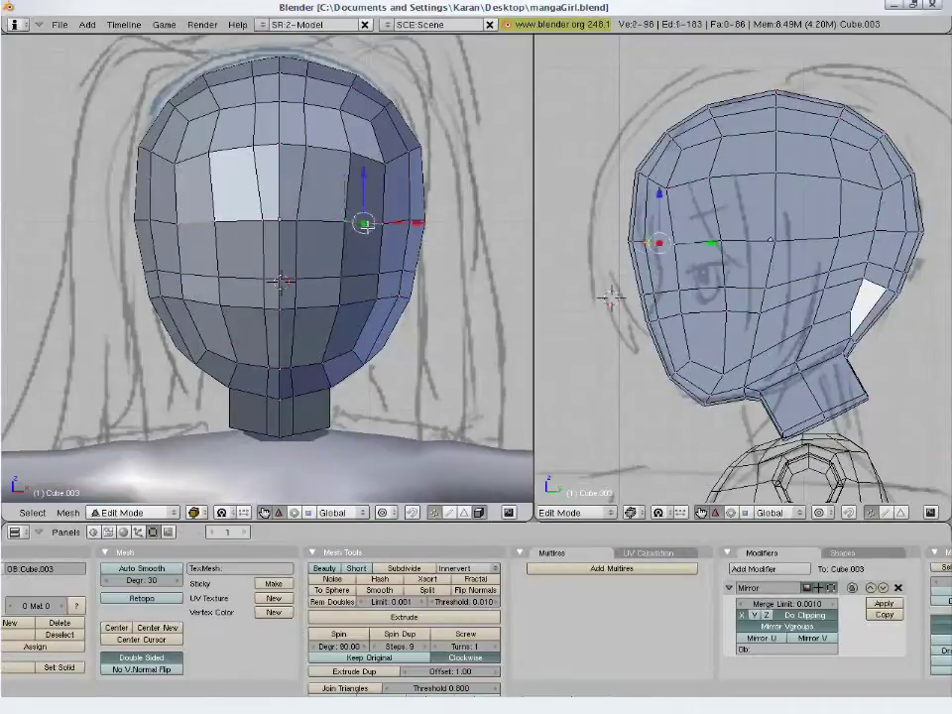
key(a)
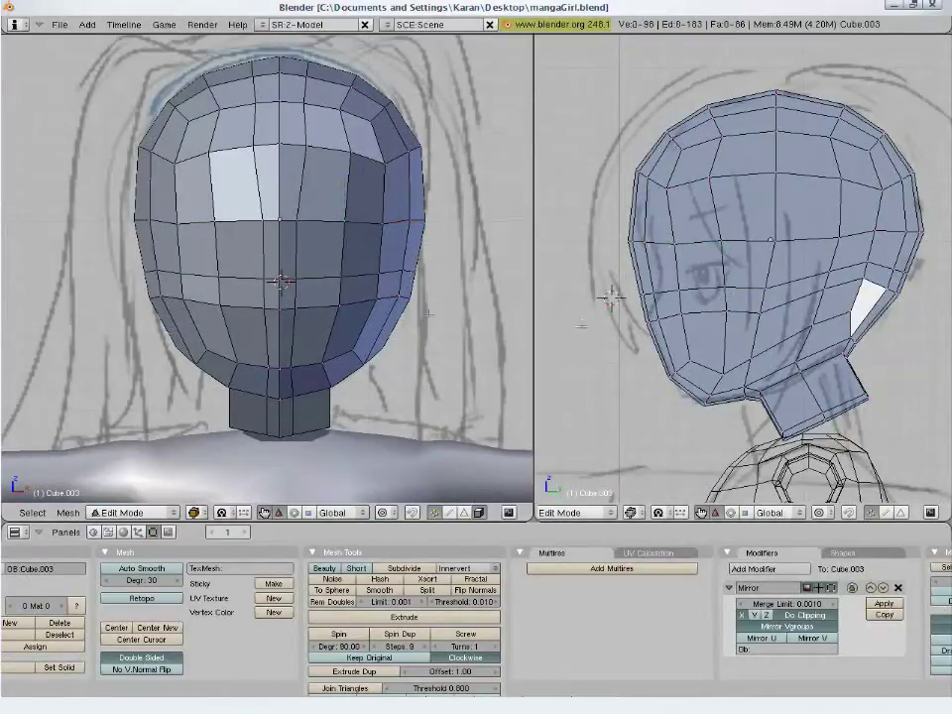
key(ctrl+z)
key(ctrl+z)
key(ctrl+z)
key(ctrl+z)
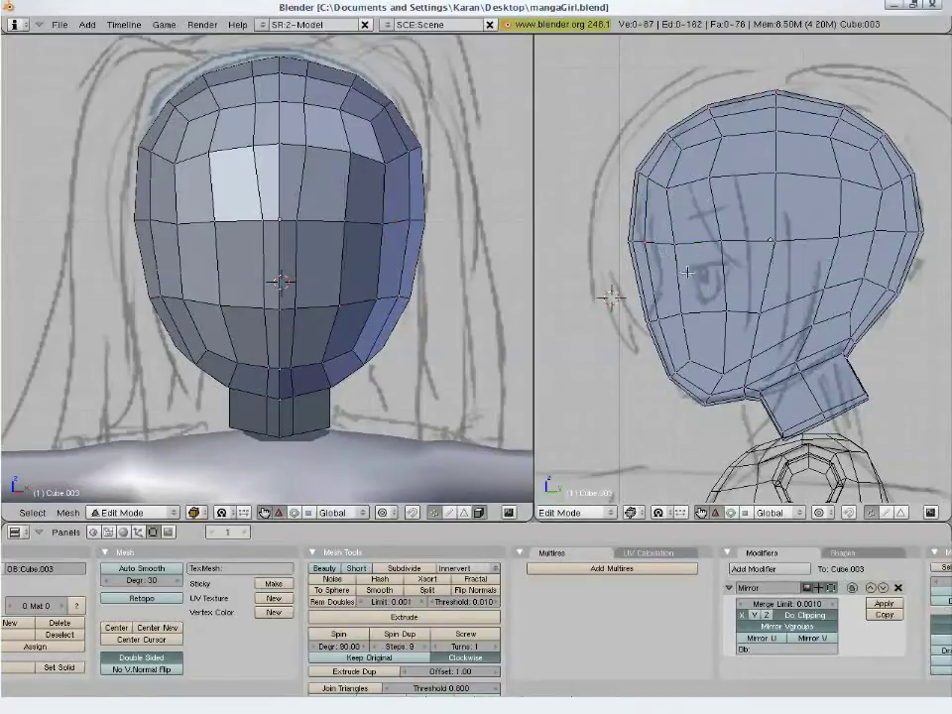
Add a horizontal edge loop around the head just above its middle row and adjust its scale
key(ctrl+r)
click(676, 224)
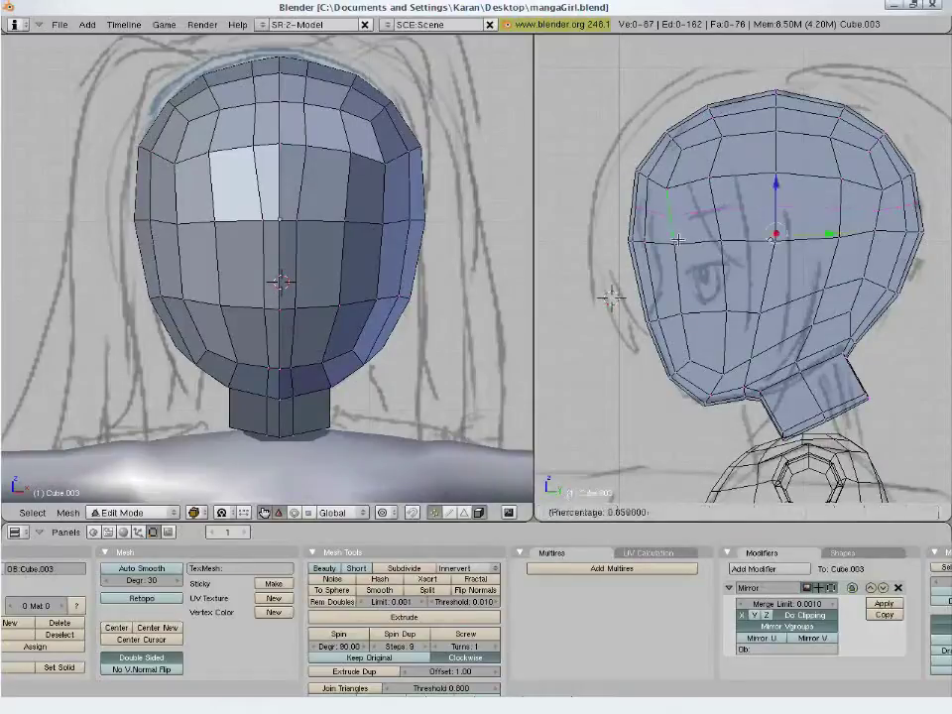
click(679, 218)
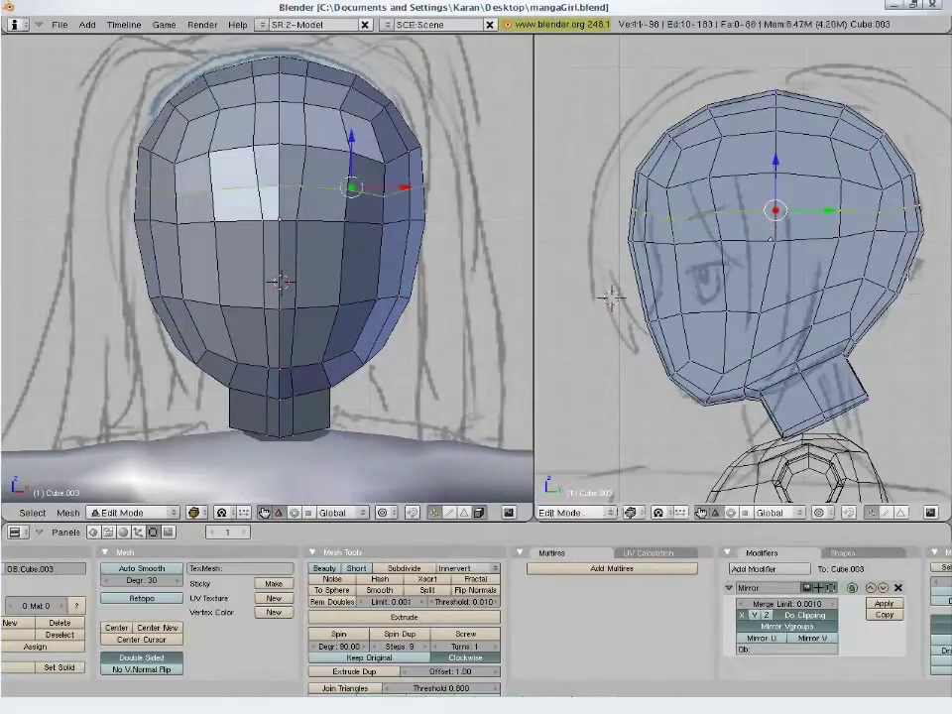
key(s)
click(923, 382)
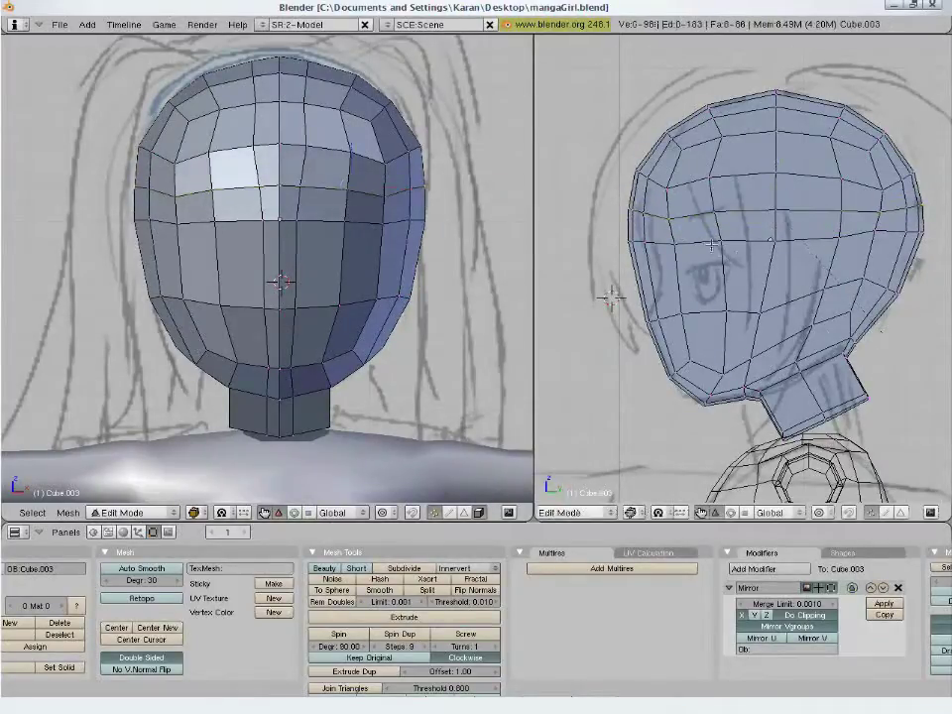
Move the head's middle horizontal edge loop down to eye level, and scale and rotate it to fit the outline
key(g)
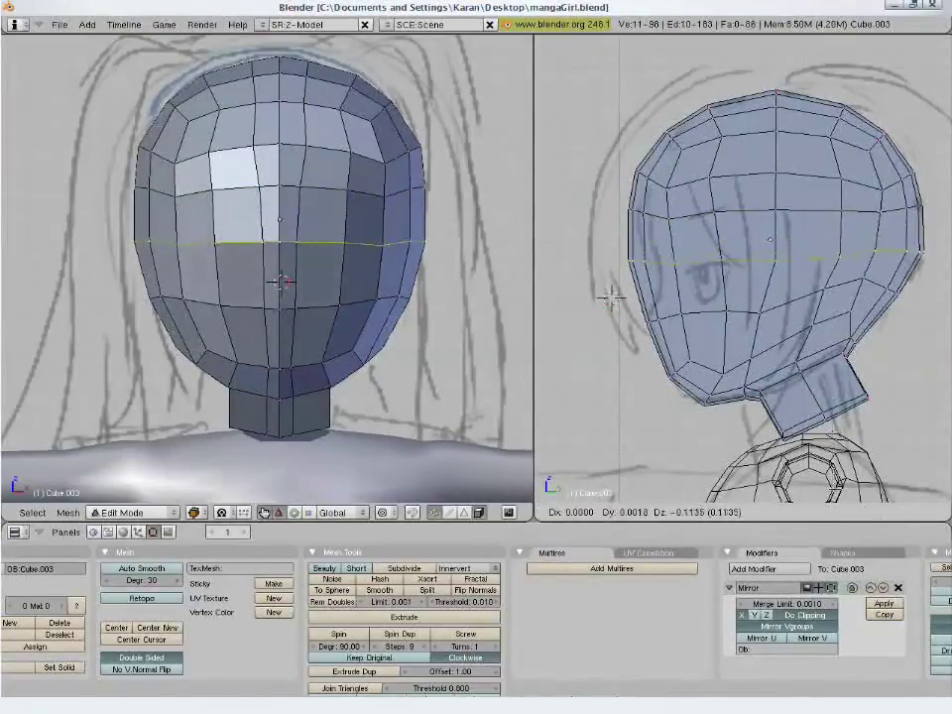
click(871, 426)
key(s)
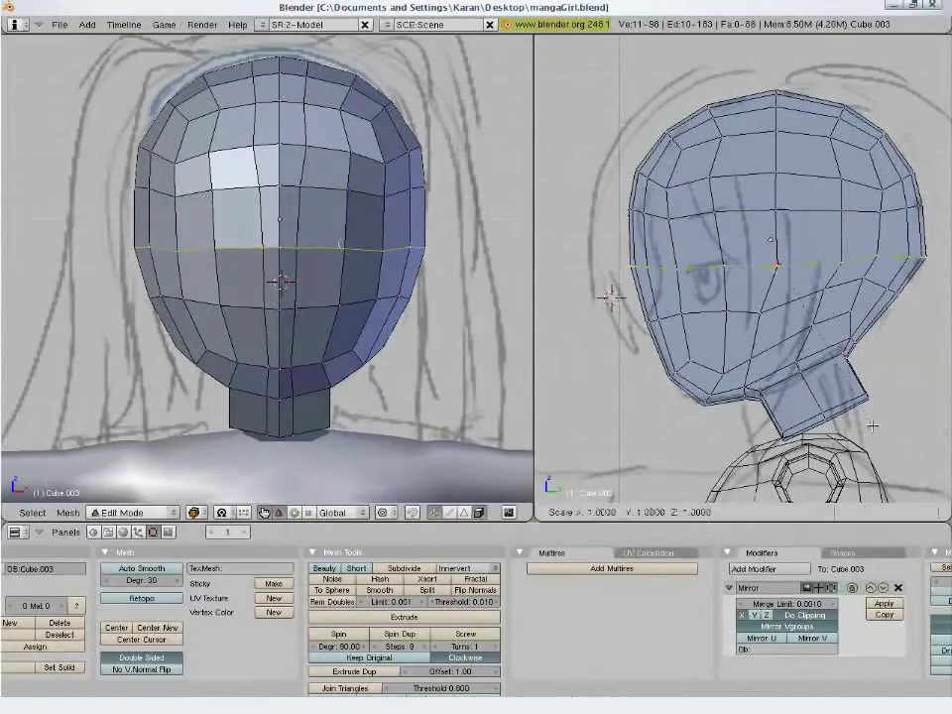
key(g)
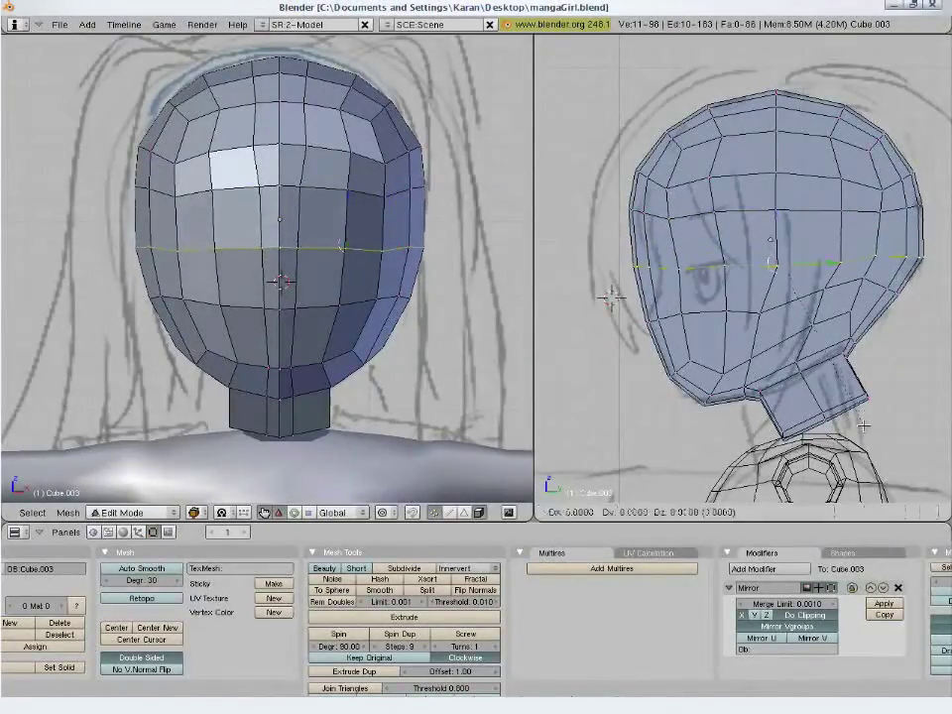
key(r)
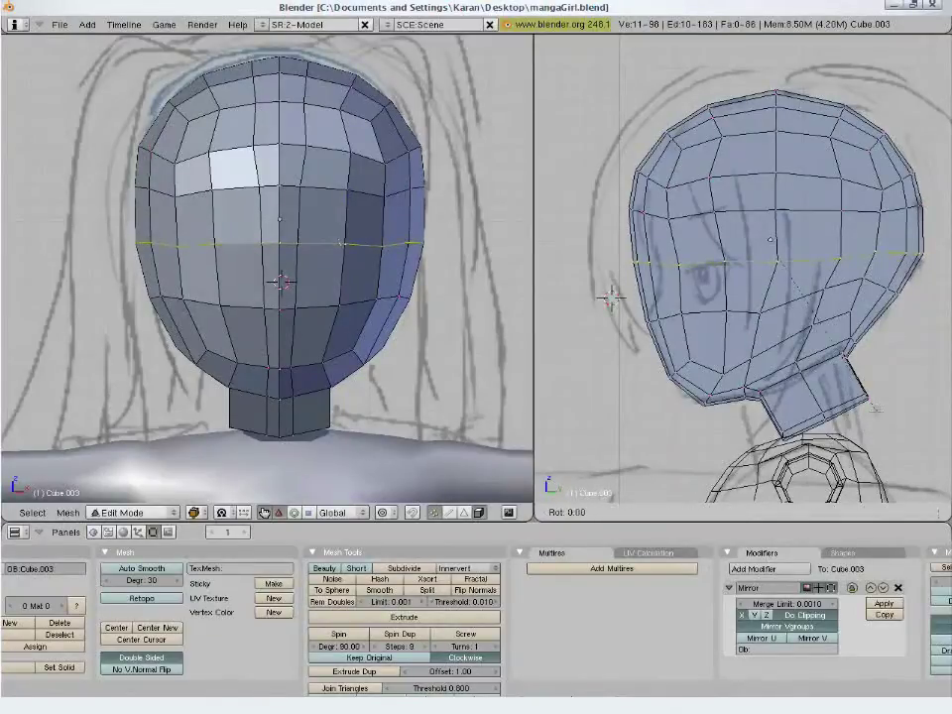
click(874, 409)
Lower the four front vertices of the upper horizontal loop and the neighbouring side vertex to shape the brow line
key(a)
key(b)
drag(609, 218, 695, 248)
key(g)
click(704, 265)
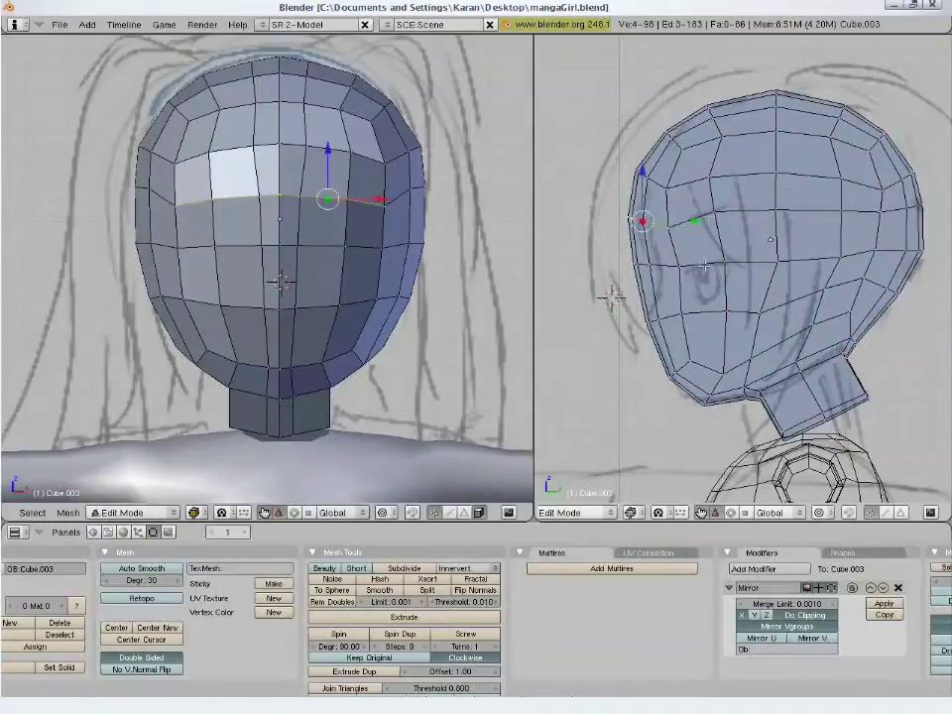
key(a)
right_click(715, 212)
key(g)
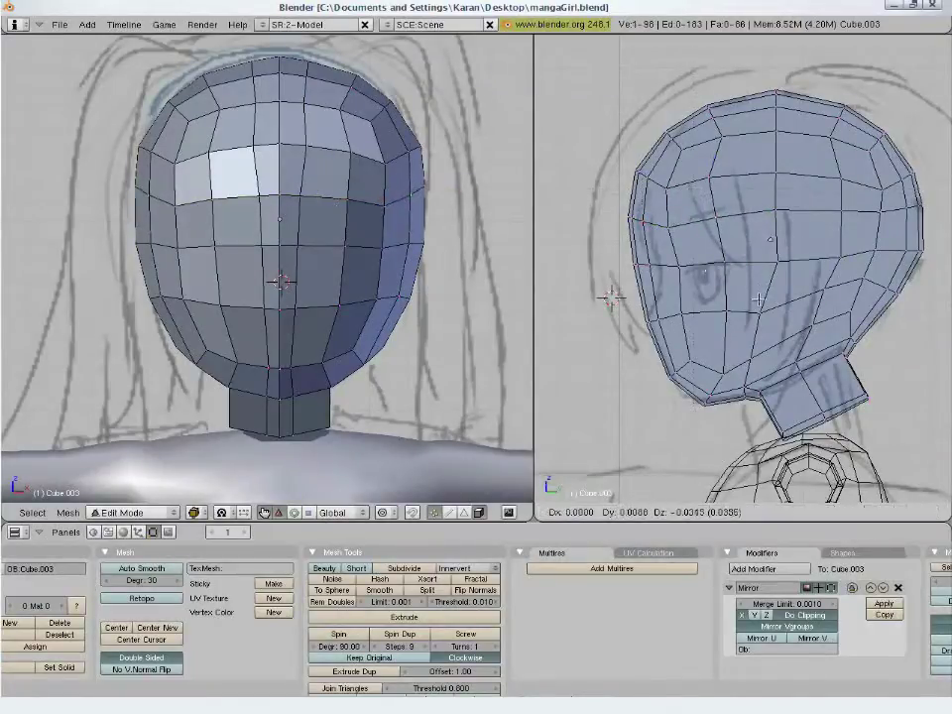
click(759, 299)
key(a)
Switch to face selection and select the six faces covering the eye area
right_click(680, 269)
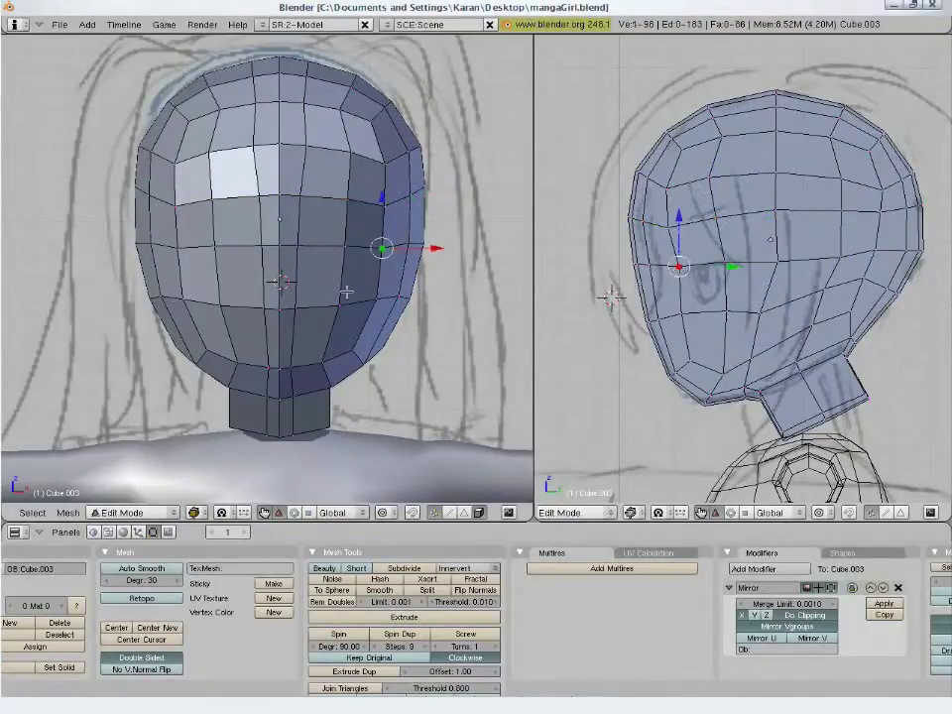
right_click(364, 248)
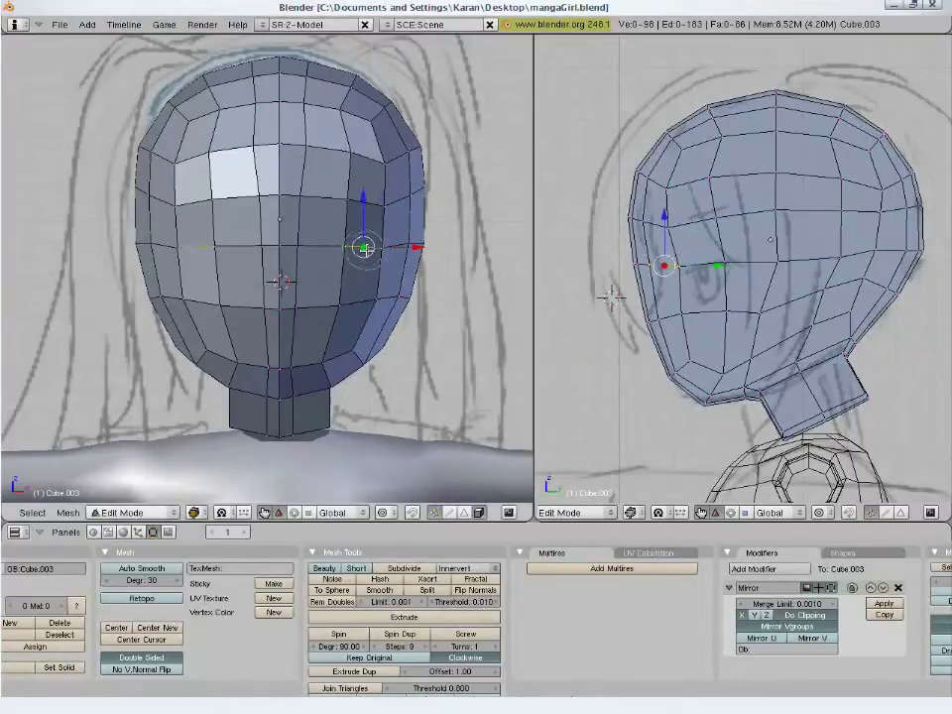
click(475, 513)
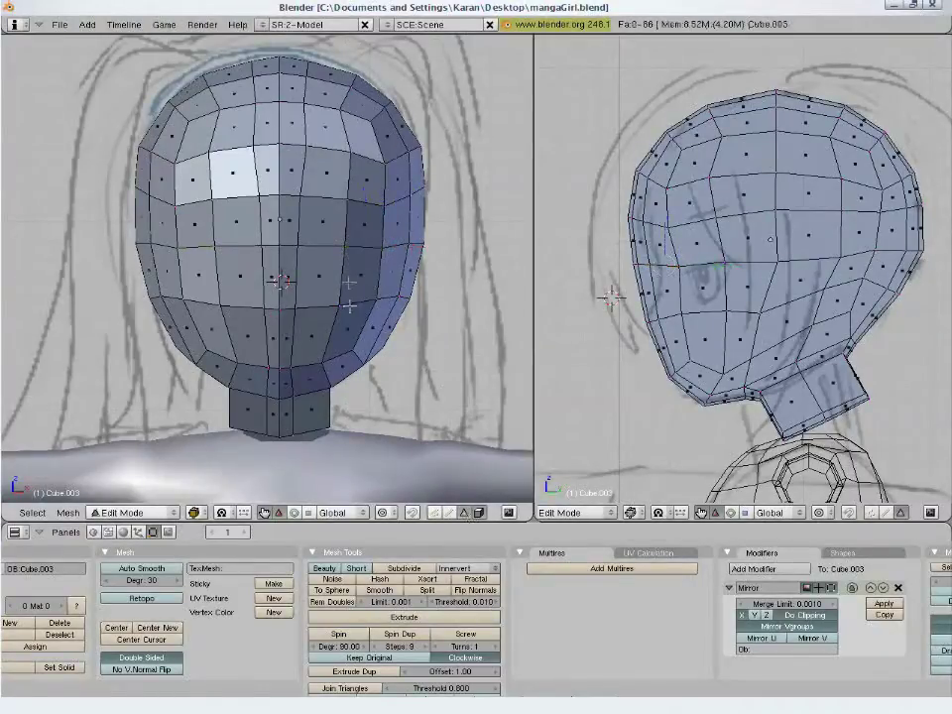
right_click(369, 252)
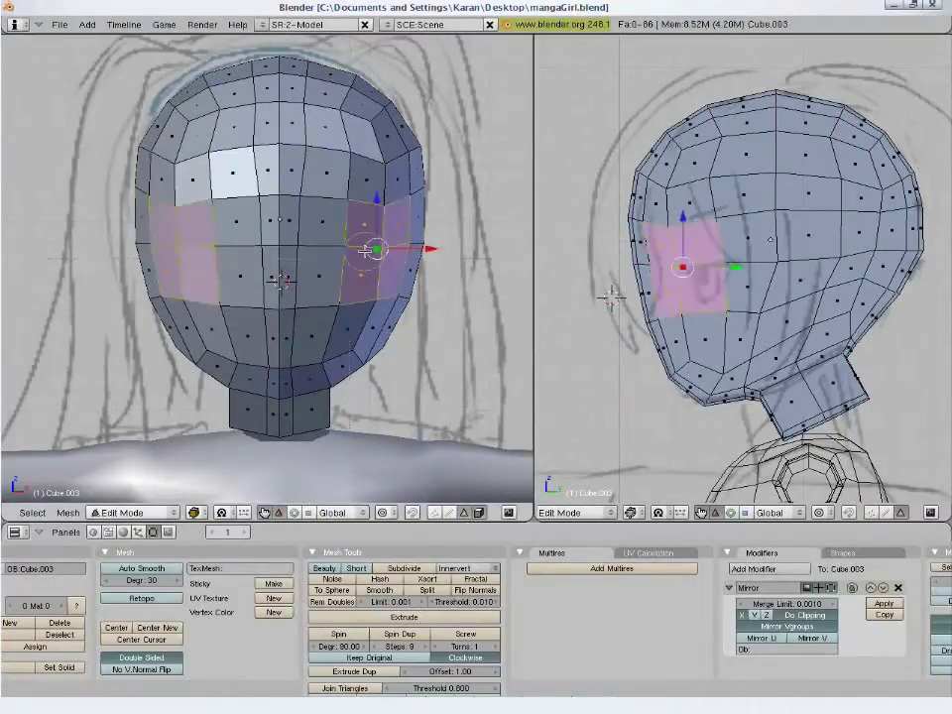
drag(366, 252, 330, 252)
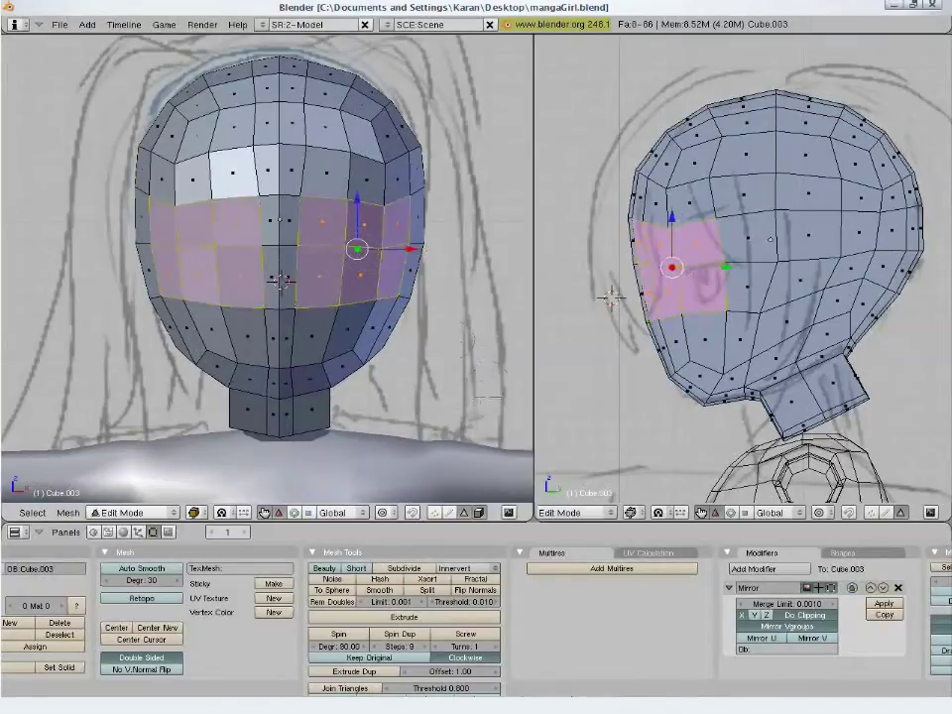
Extrude the eye faces as a region in place, scale them inward to about 0.7, and shift them slightly forward
key(e)
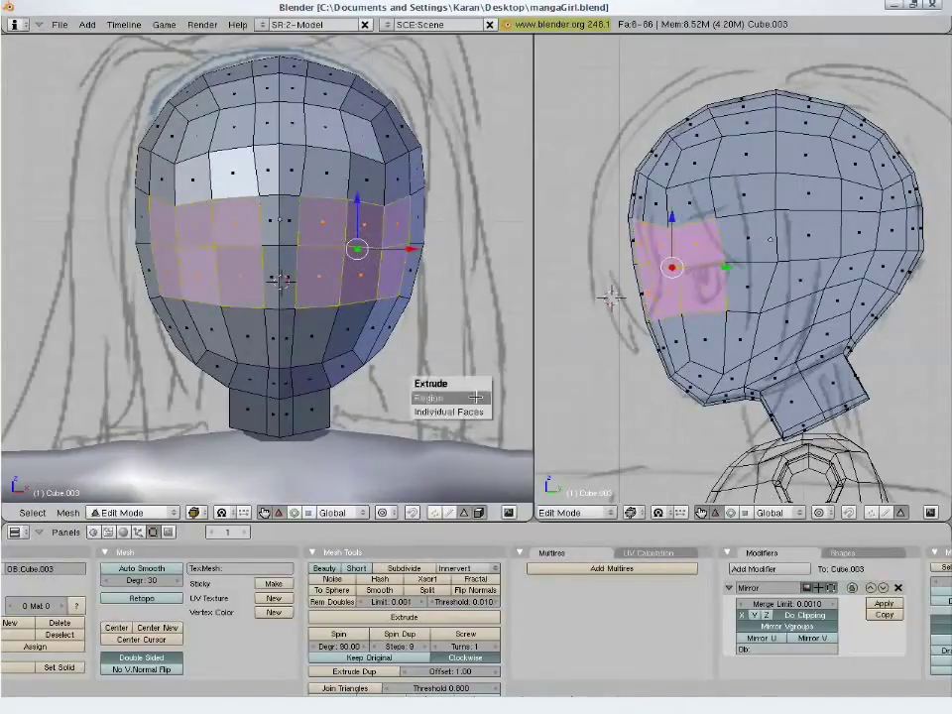
click(475, 397)
click(475, 397)
key(s)
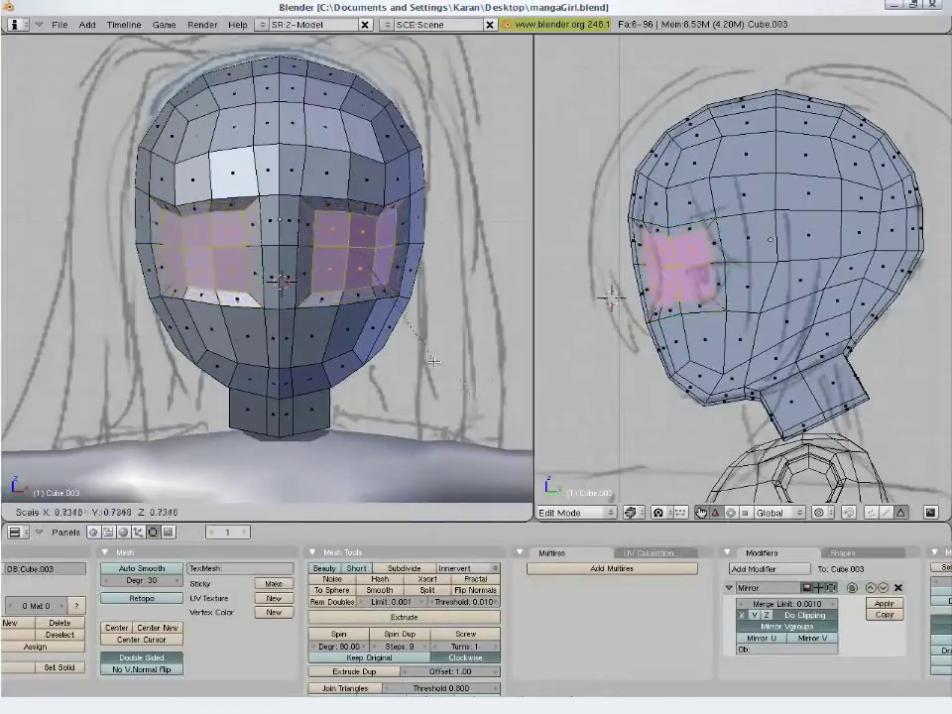
click(426, 357)
key(g)
click(640, 364)
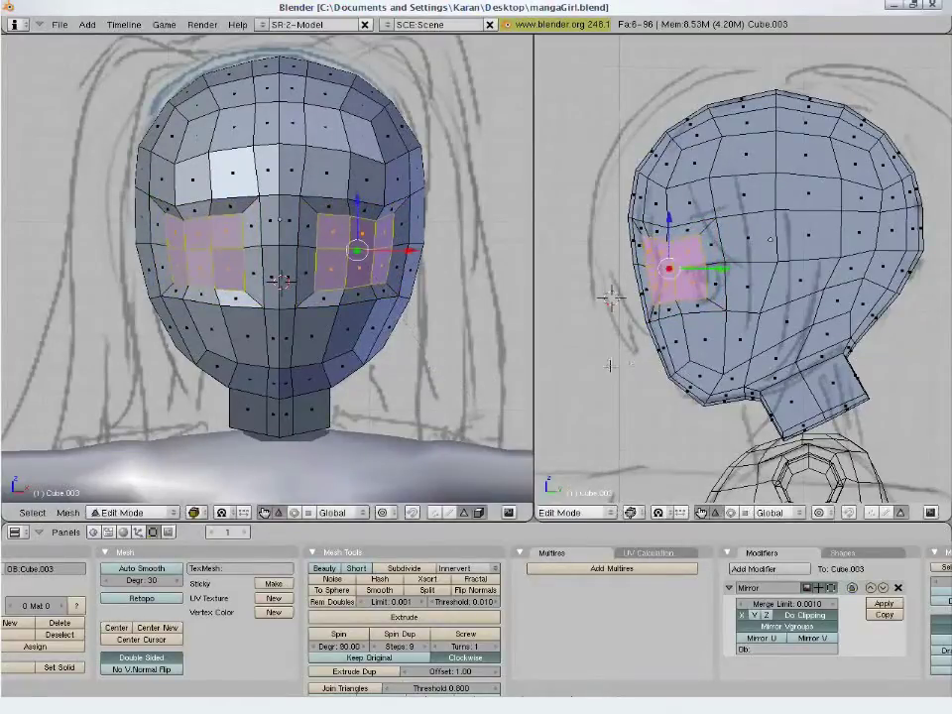
key(a)
Return to vertex selection and lower the upper outer corner vertices of both the eye inset and its surrounding ring
click(435, 511)
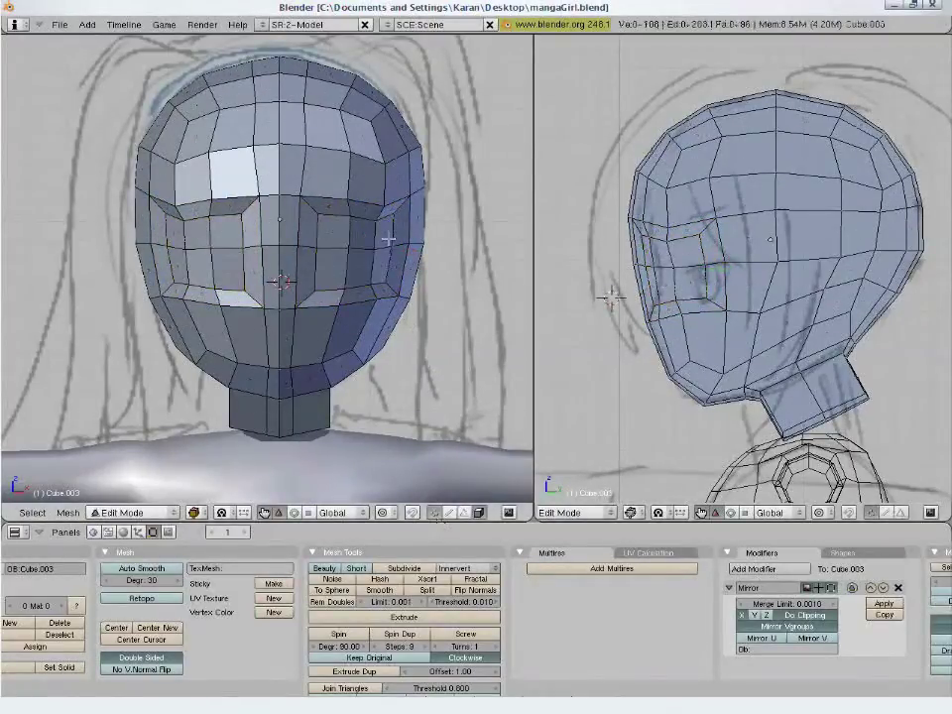
right_click(395, 216)
key(g)
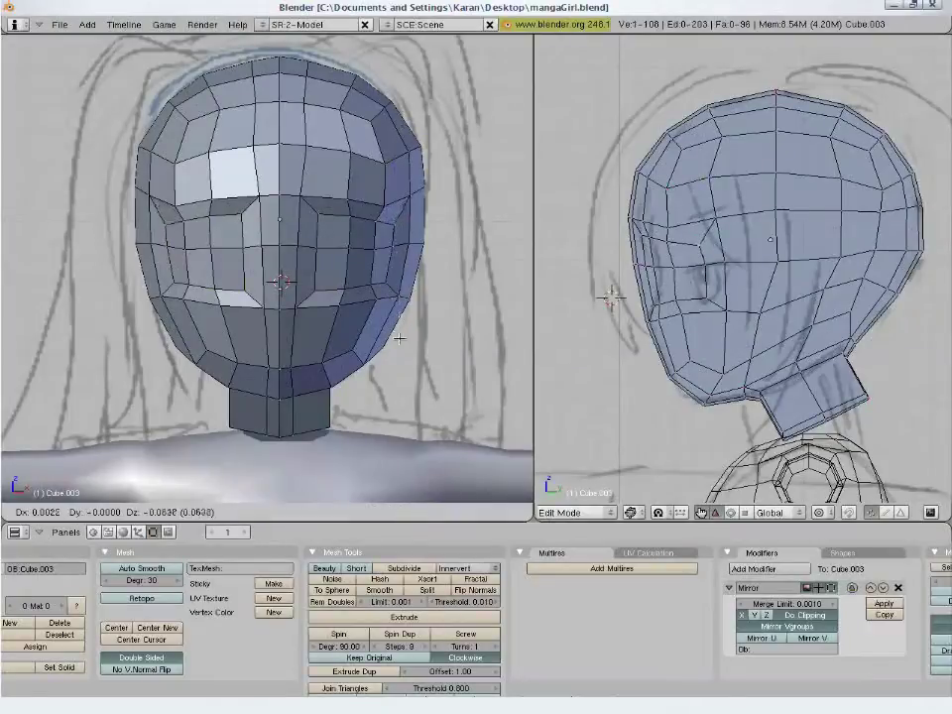
click(399, 339)
key(a)
right_click(408, 199)
key(g)
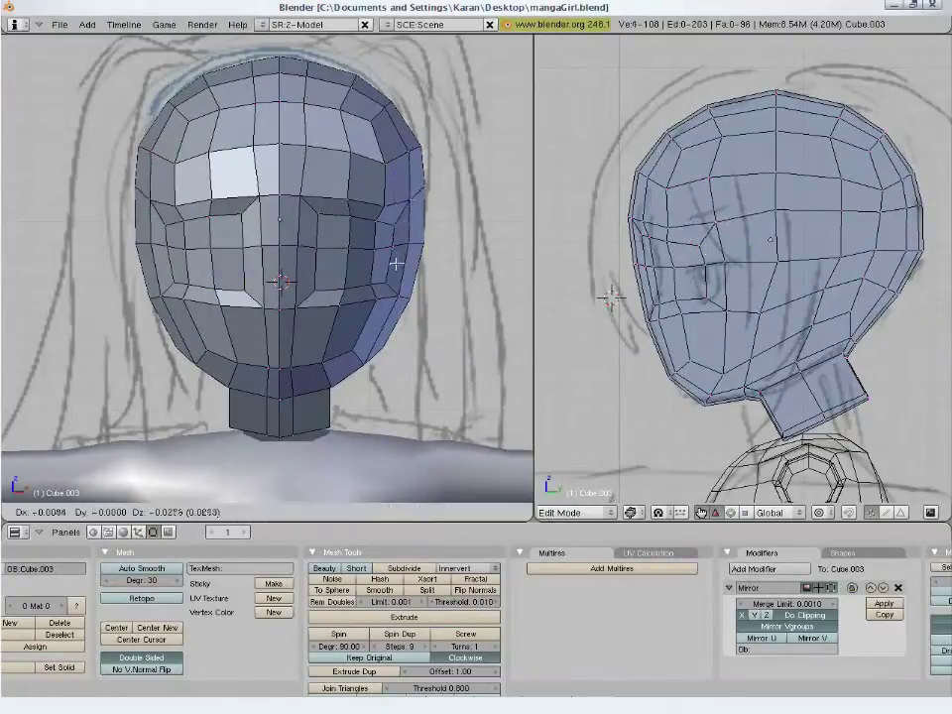
click(374, 308)
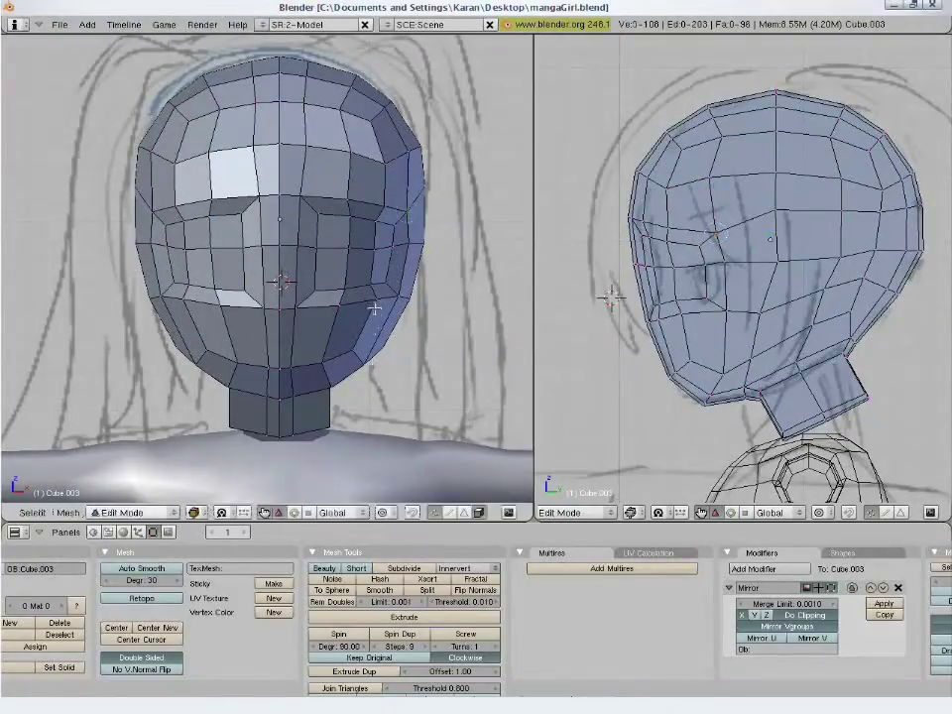
Lower the bottom middle vertex of the eye inset in the front view
right_click(336, 287)
key(g)
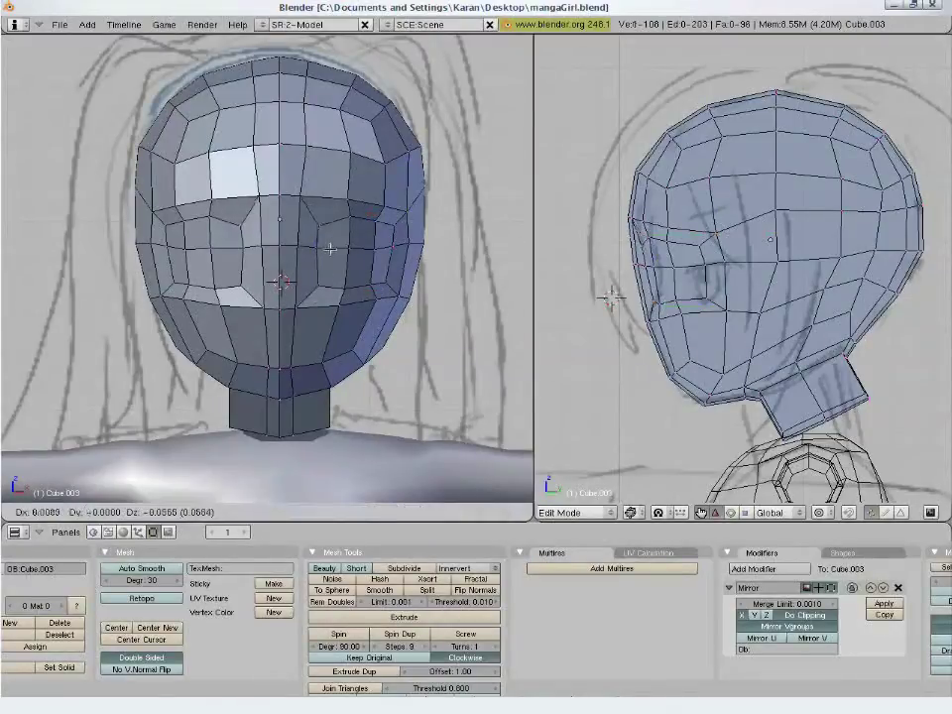
click(316, 207)
key(a)
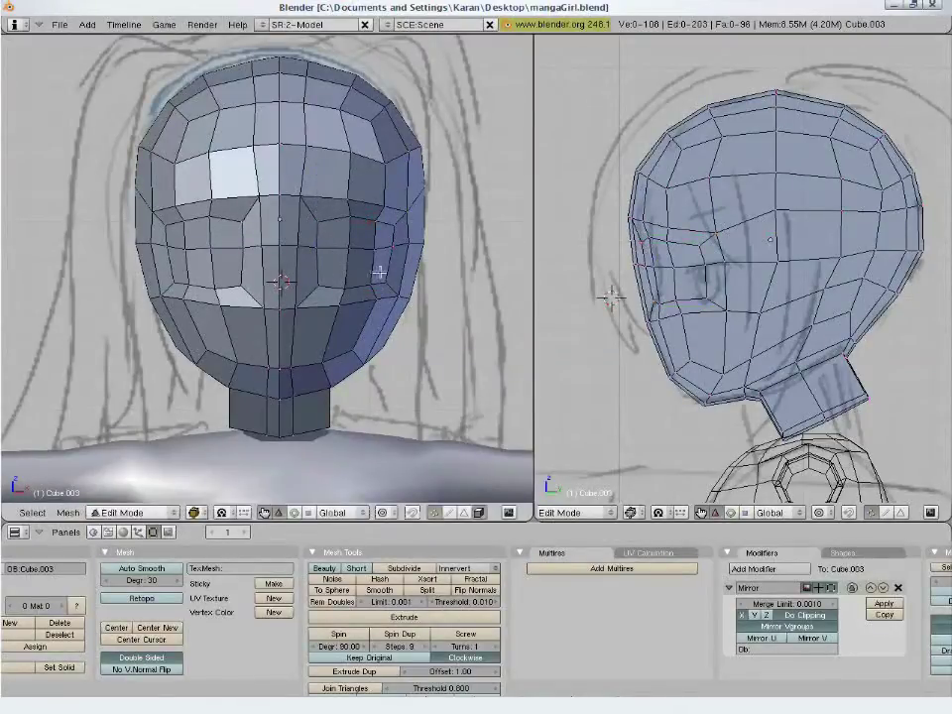
Raise the lower outer corner vertices of the eye inset and its surrounding ring to round the socket's outer corner
right_click(382, 274)
key(g)
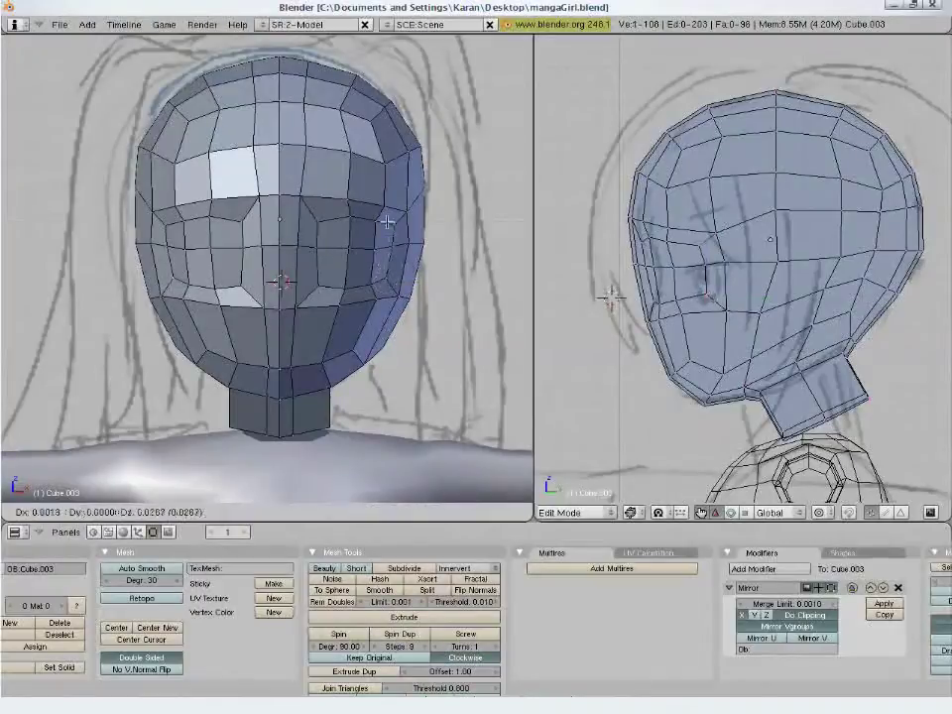
click(389, 279)
right_click(394, 295)
key(g)
click(381, 243)
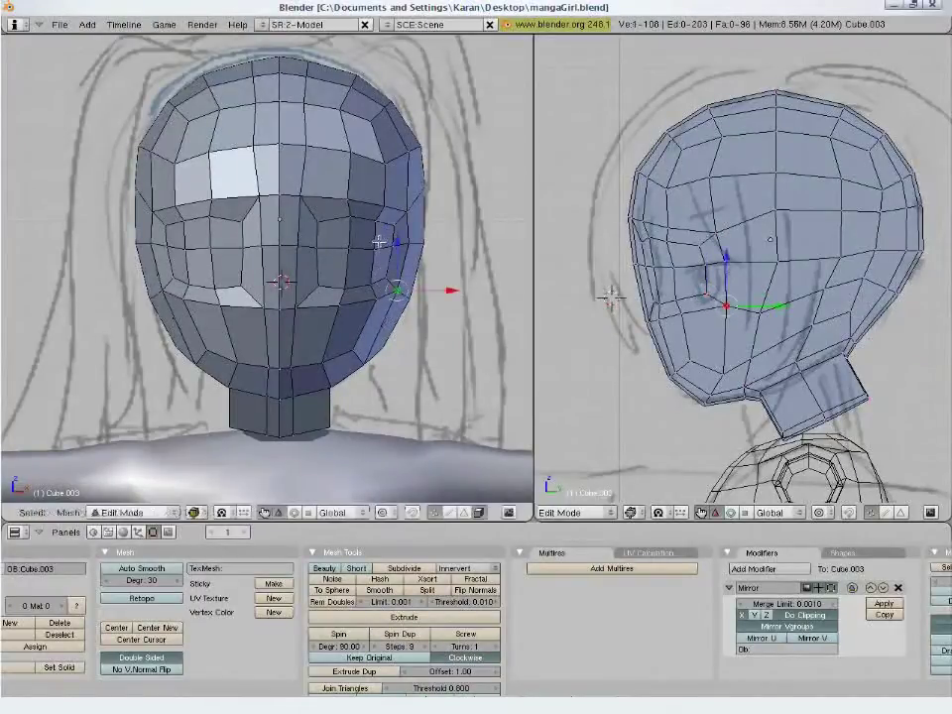
key(a)
right_click(389, 281)
key(g)
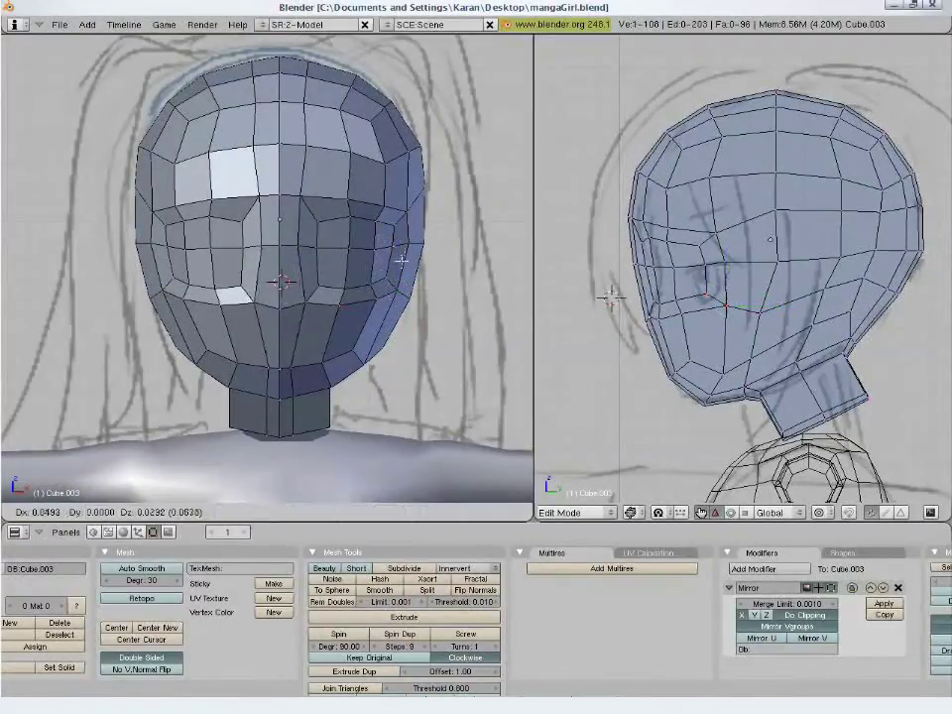
click(393, 278)
Move the upper inner corner vertices of the eye ring and inset to round the inner corner, and shift the inset's inner middle vertex toward the nose
right_click(342, 264)
key(g)
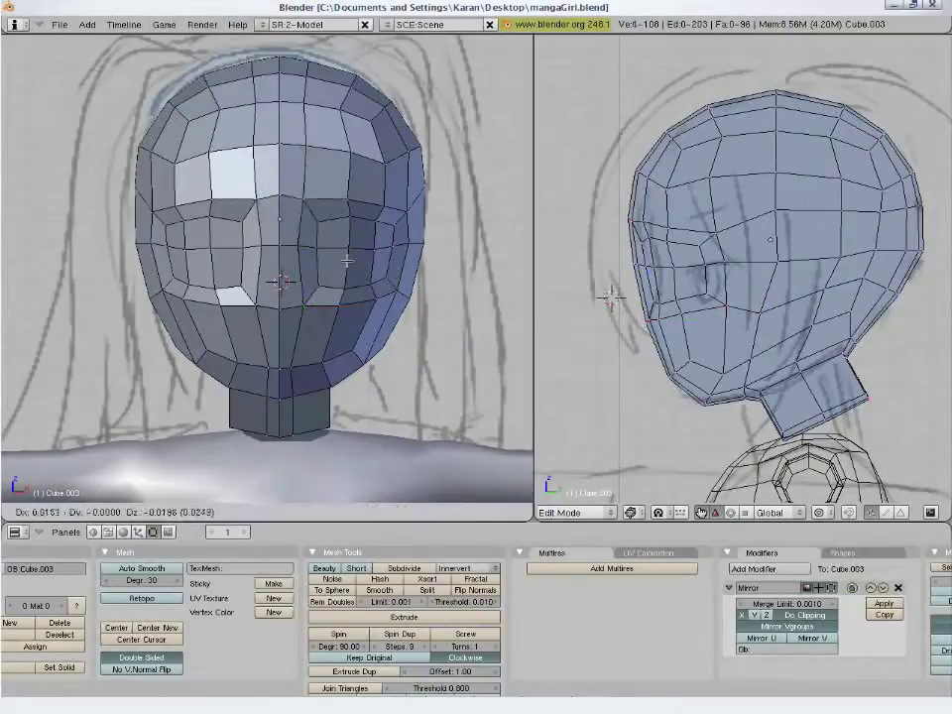
click(359, 276)
right_click(315, 224)
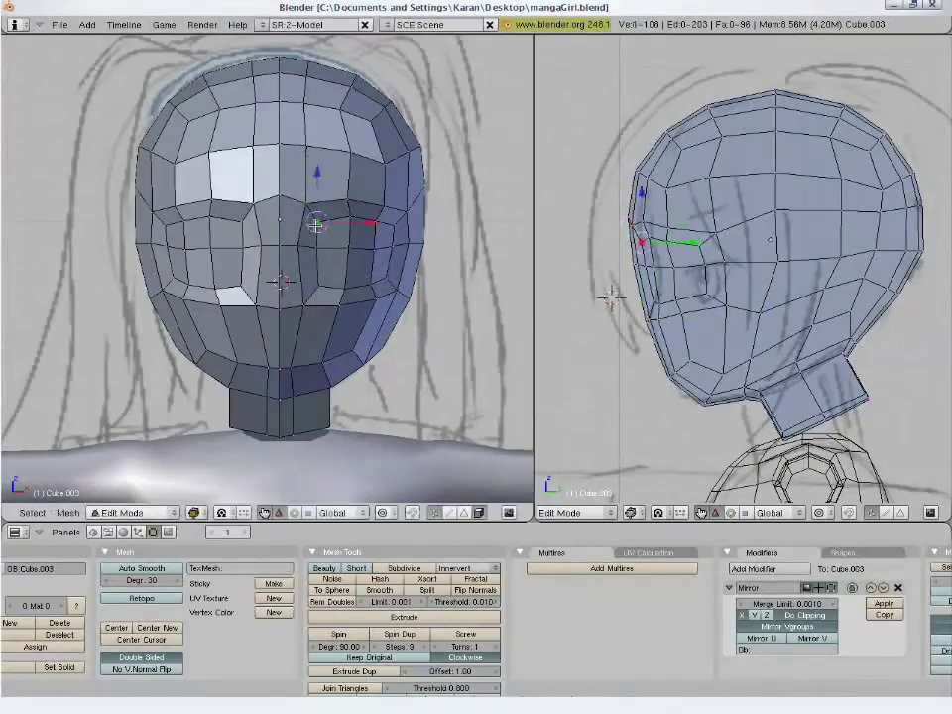
key(g)
click(309, 248)
right_click(310, 249)
key(g)
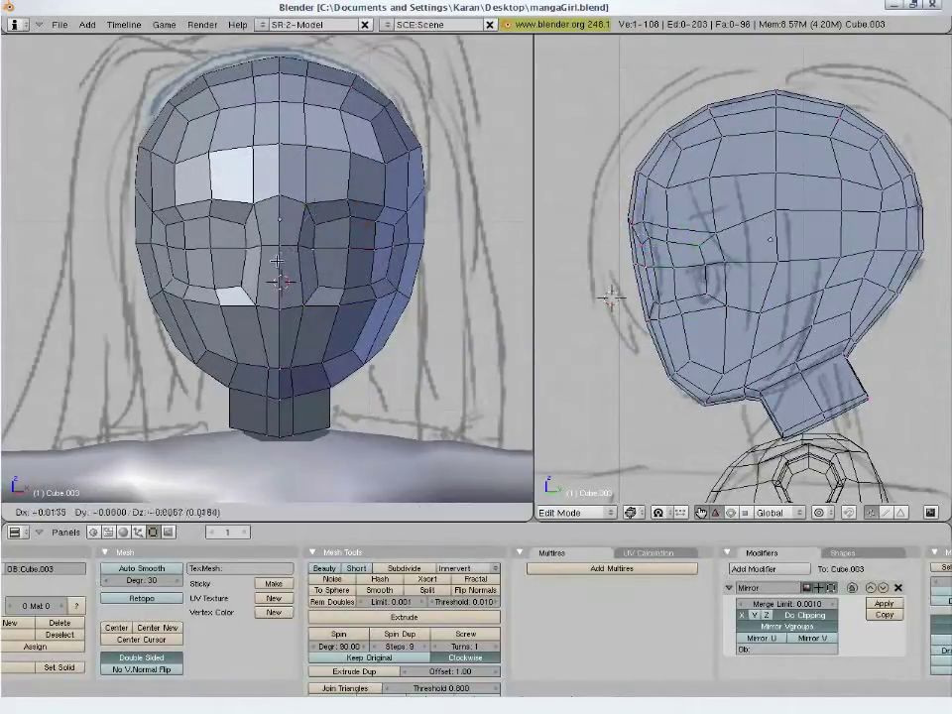
click(280, 261)
Nudge the eye's outer middle vertex outward, lower the middle-row vertices across the eye inset, and rotate them slightly
key(a)
right_click(398, 248)
key(g)
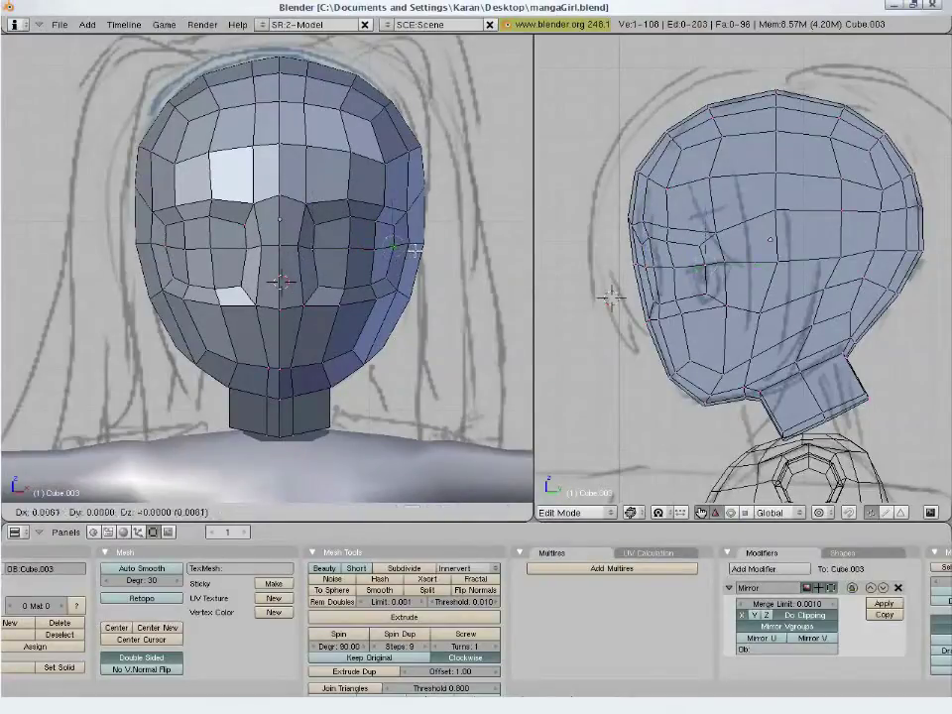
click(340, 244)
key(g)
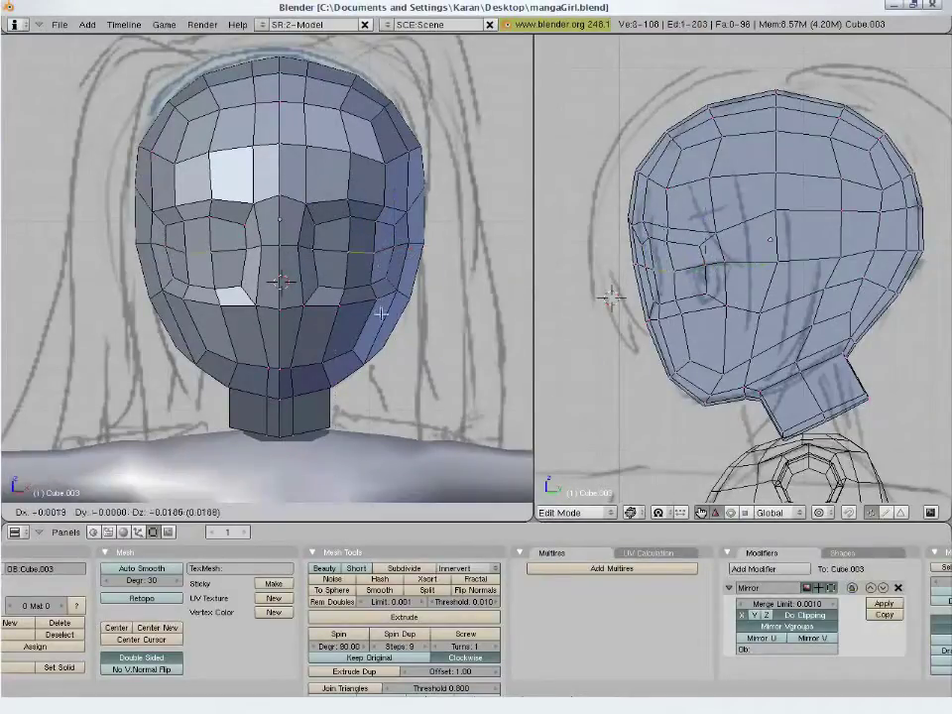
click(382, 315)
key(r)
click(411, 364)
key(a)
Leave edit mode, save over mangaGirl.blend, and resume editing the head mesh
key(Tab)
key(ctrl+w)
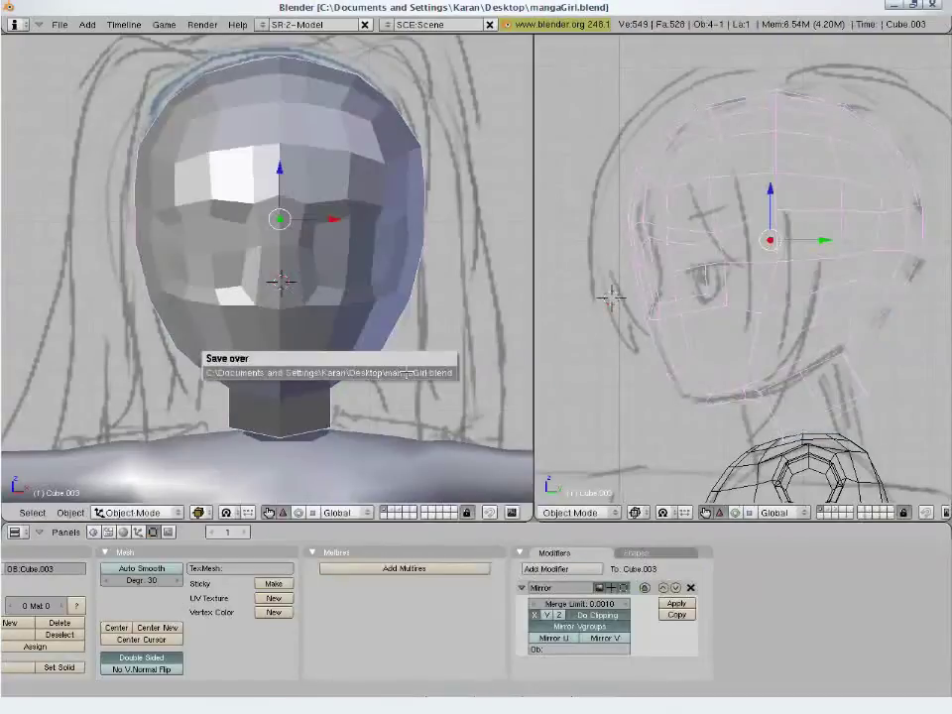
click(409, 375)
key(Tab)
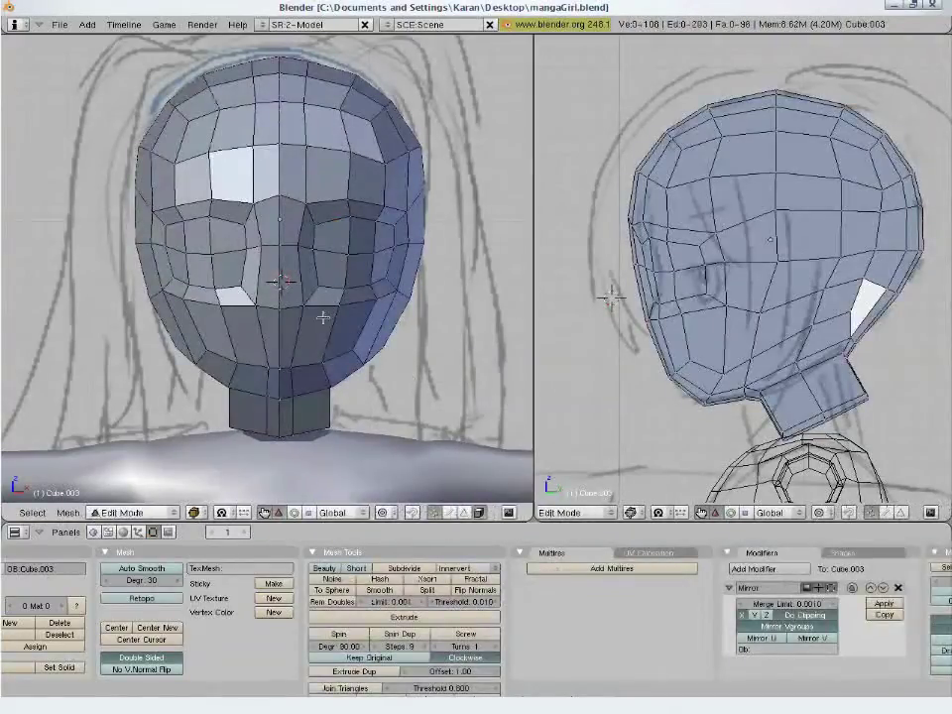
Shift the chin-row vertex beside the centreline slightly outward in the front view
key(z)
key(z)
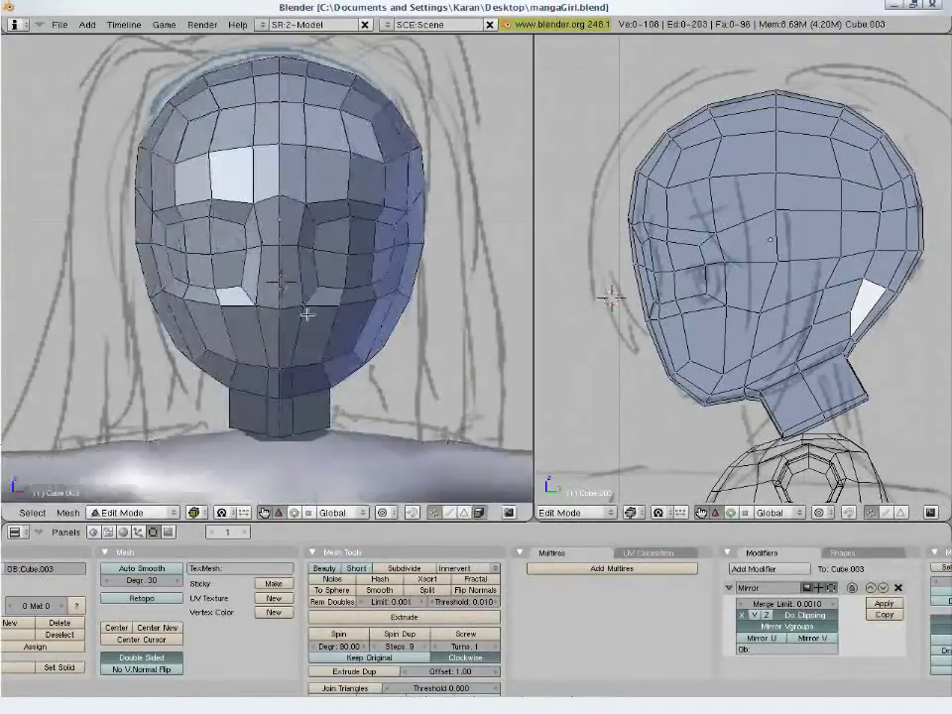
right_click(290, 361)
key(g)
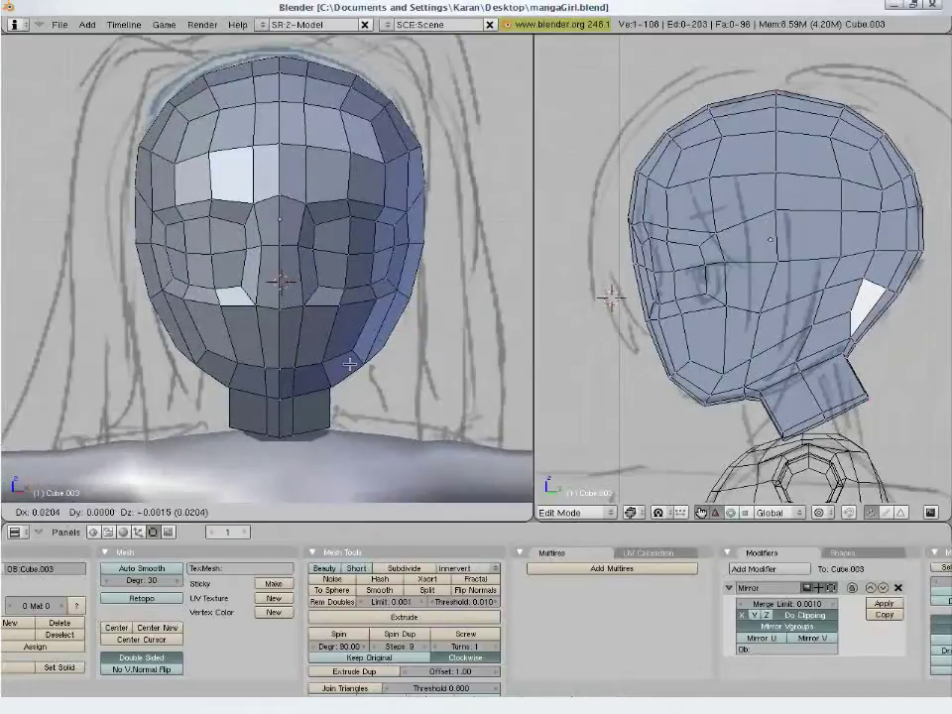
click(403, 364)
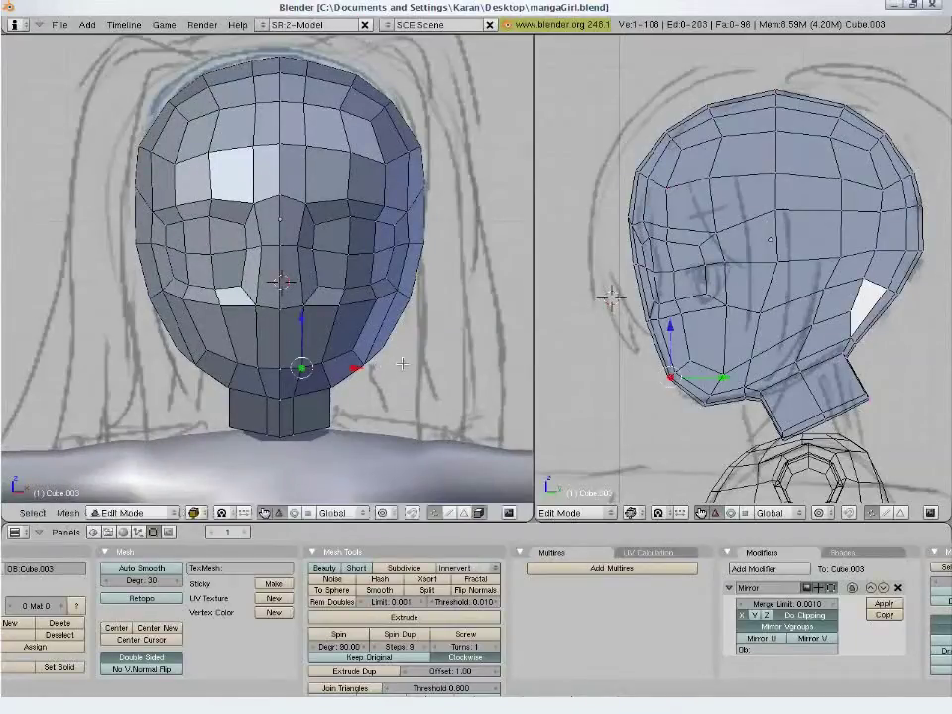
key(a)
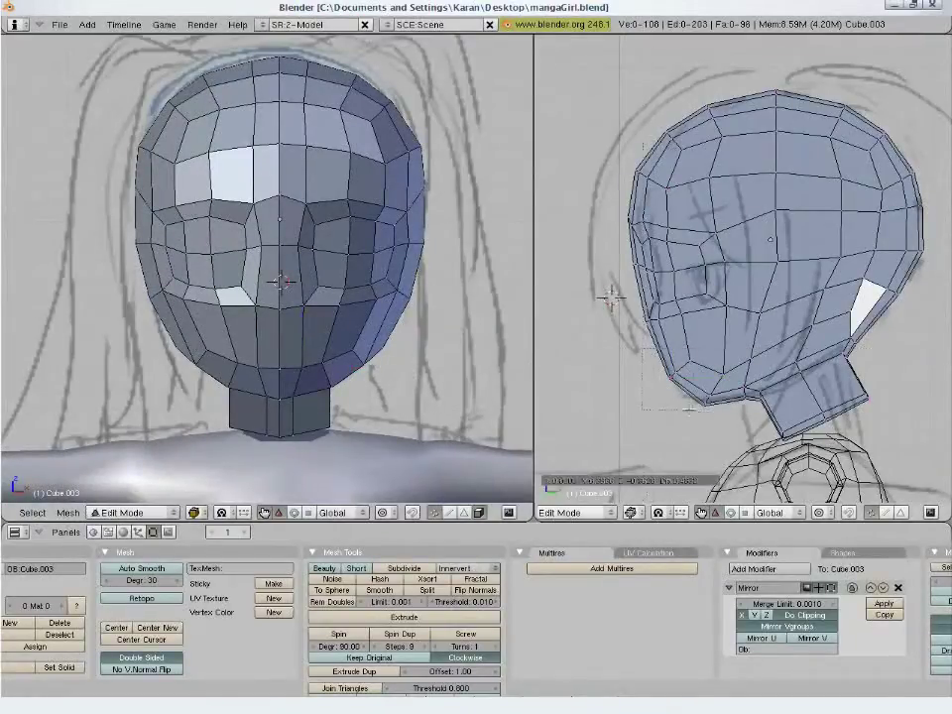
Select the four front vertices of the chin row in the side view, raise them slightly forward, and rotate them to follow the jaw
drag(692, 405, 693, 405)
key(g)
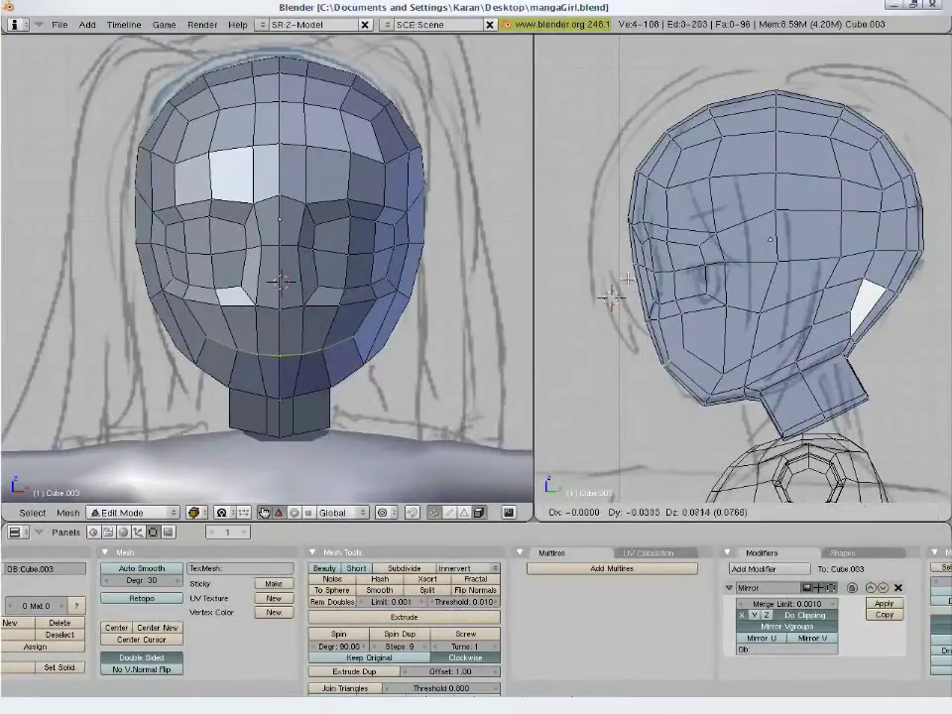
click(649, 315)
key(r)
click(695, 417)
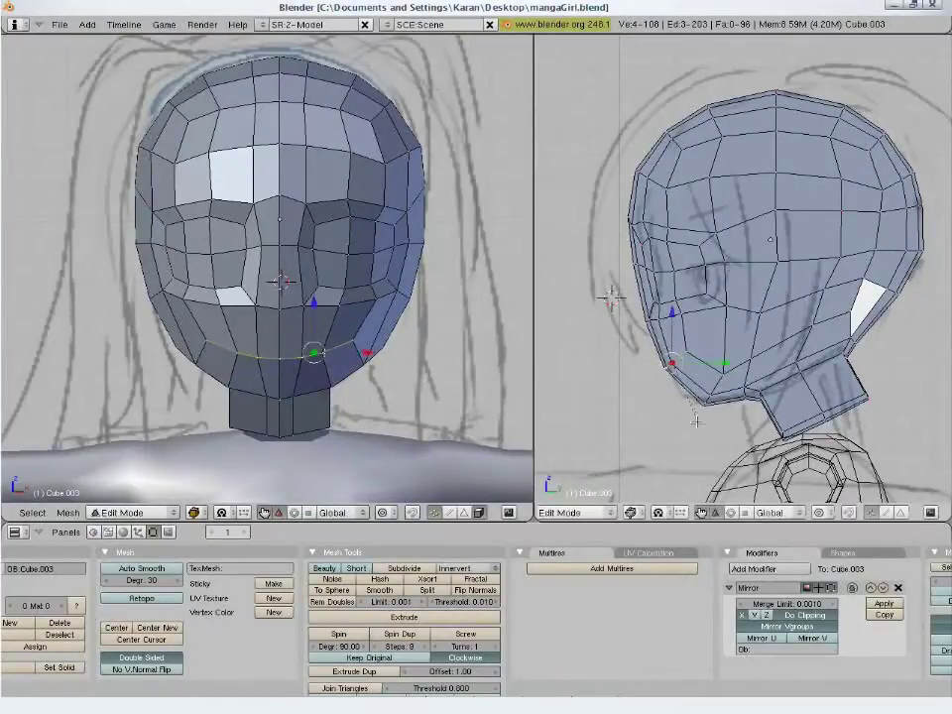
key(a)
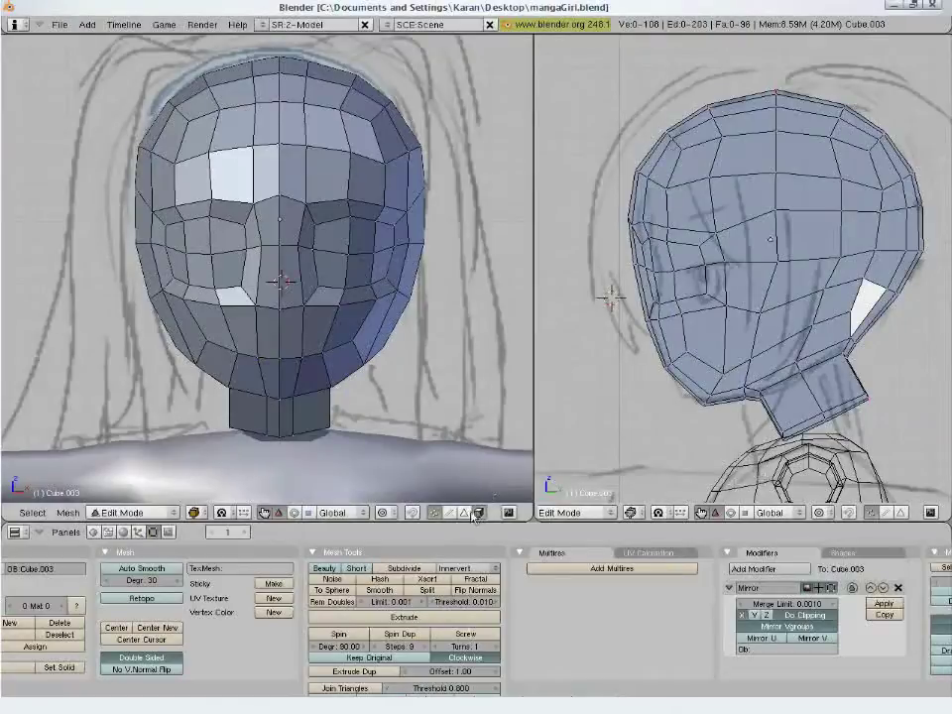
click(479, 513)
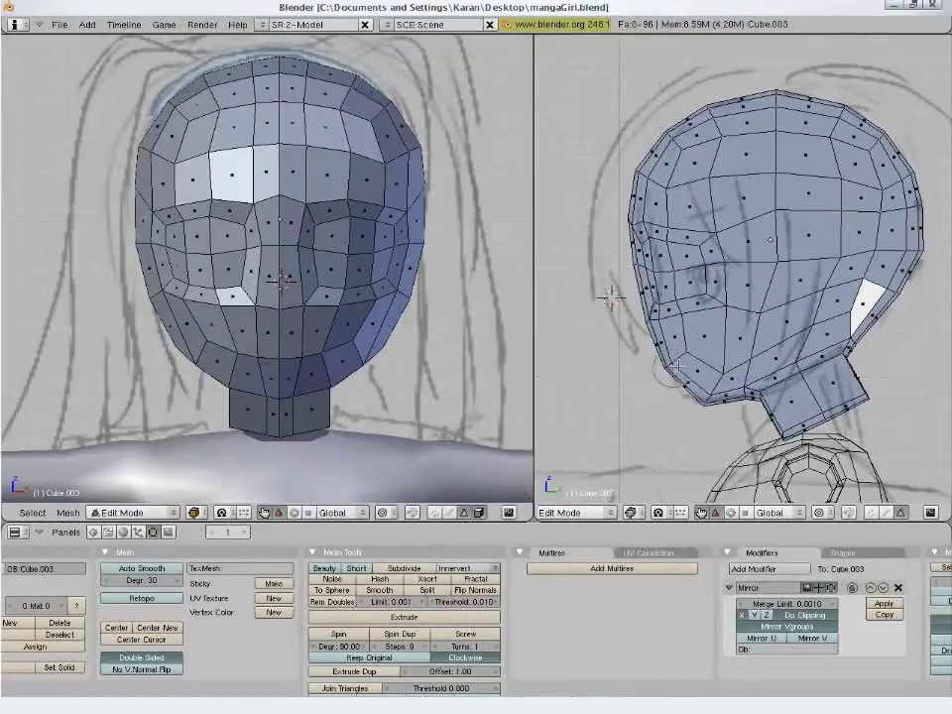
drag(665, 375, 689, 374)
alt+shift+right_click(487, 266)
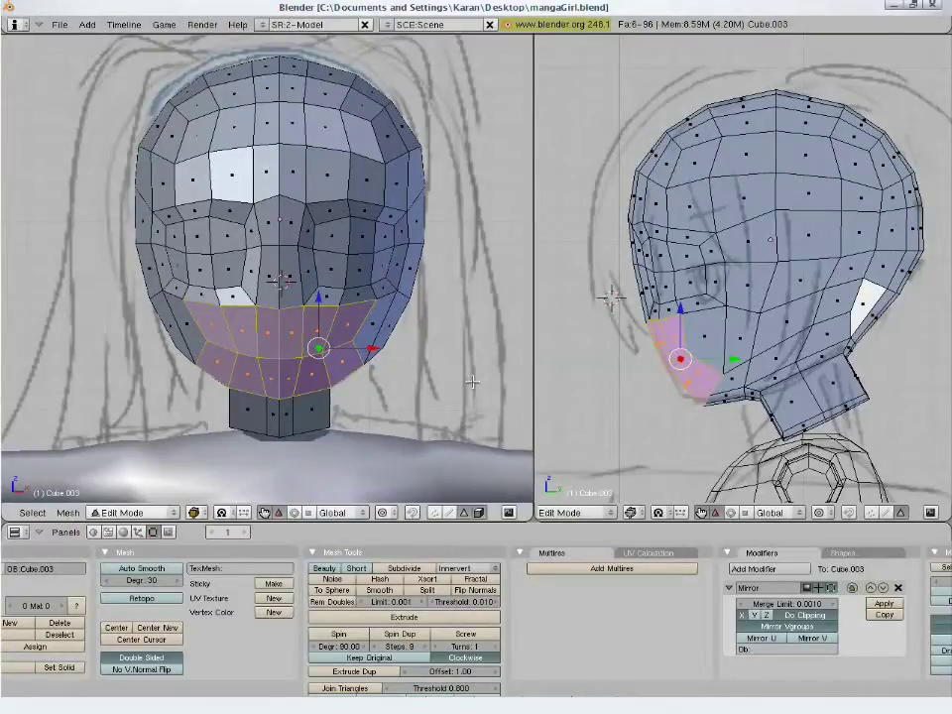
key(e)
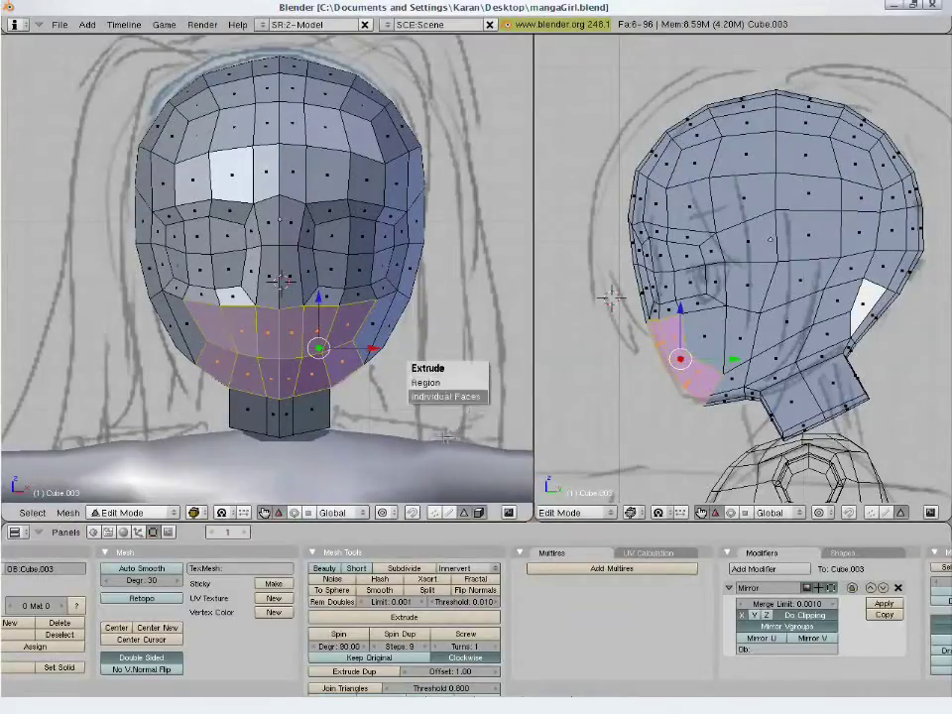
key(a)
click(435, 512)
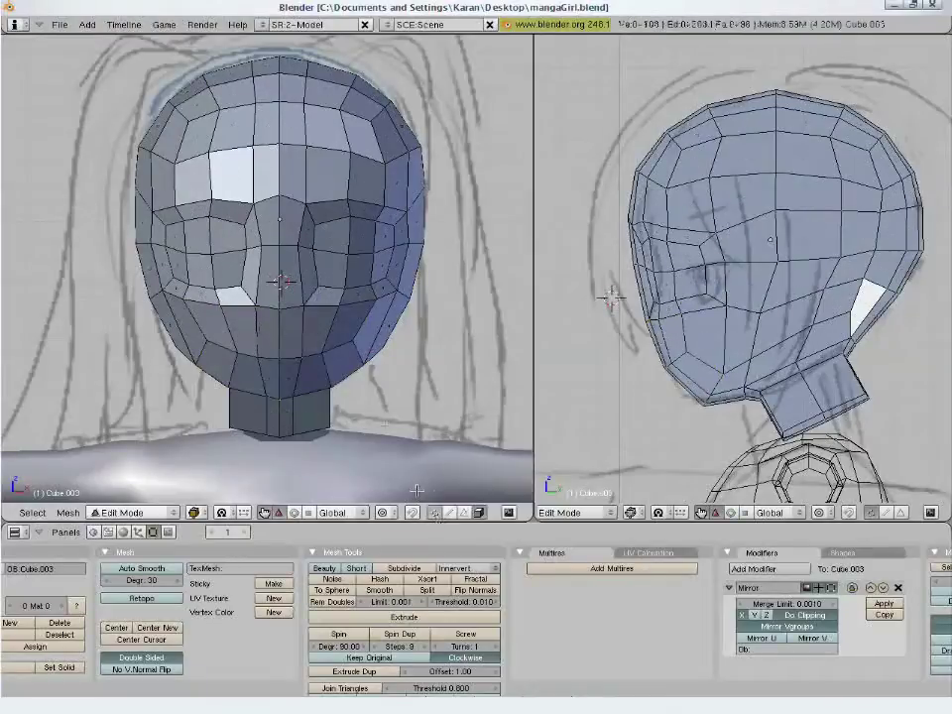
Move the chin row's outer vertex outward and the vertex above it, below the eye's outer corner, inward and down
right_click(350, 342)
key(g)
click(390, 345)
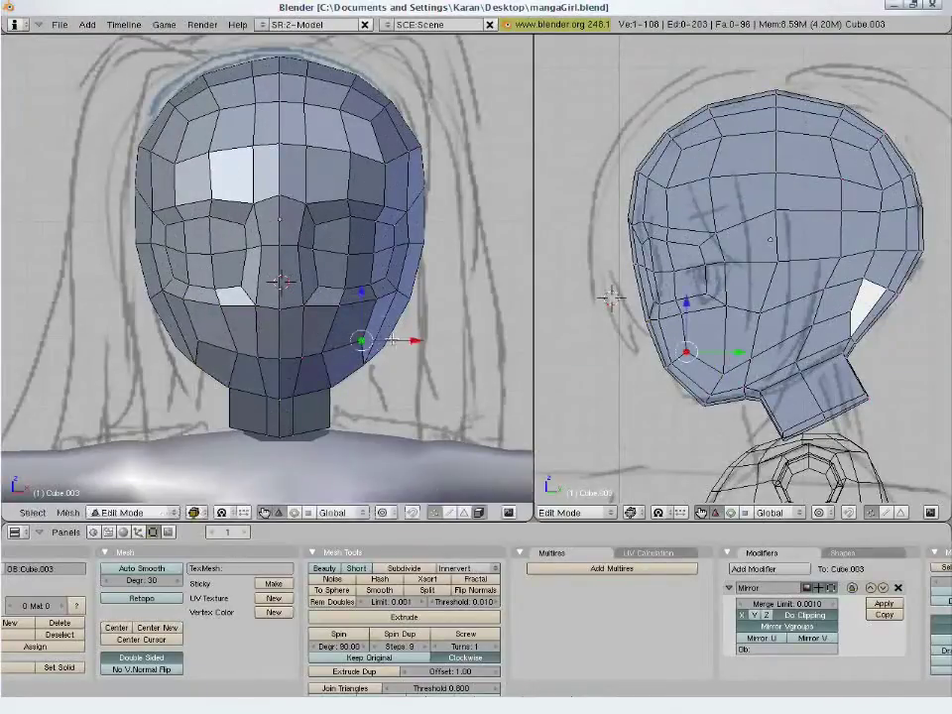
key(a)
right_click(375, 303)
key(g)
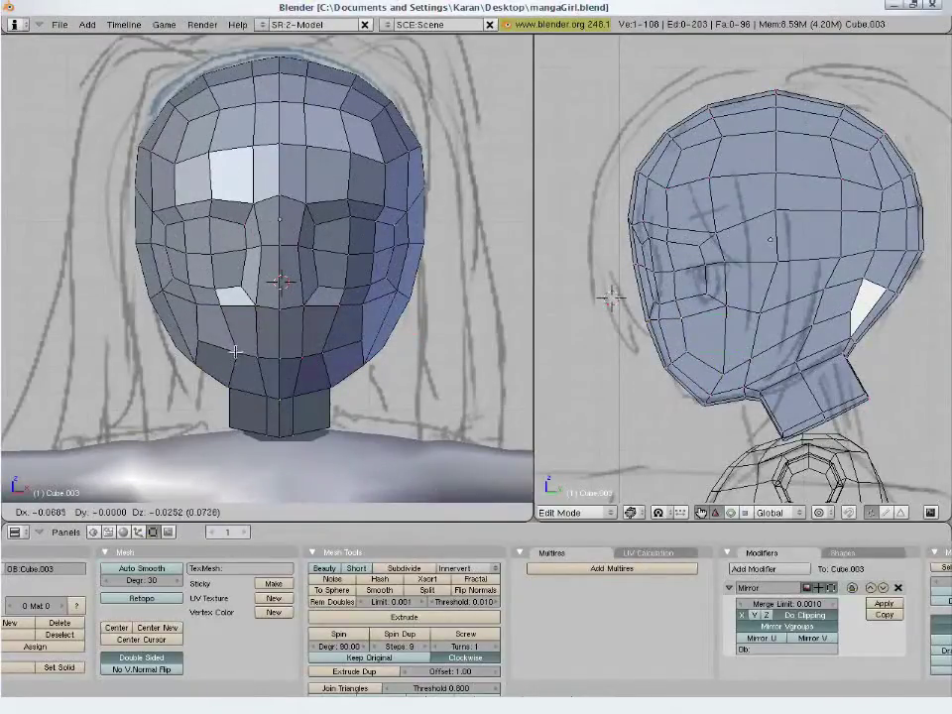
click(226, 379)
key(a)
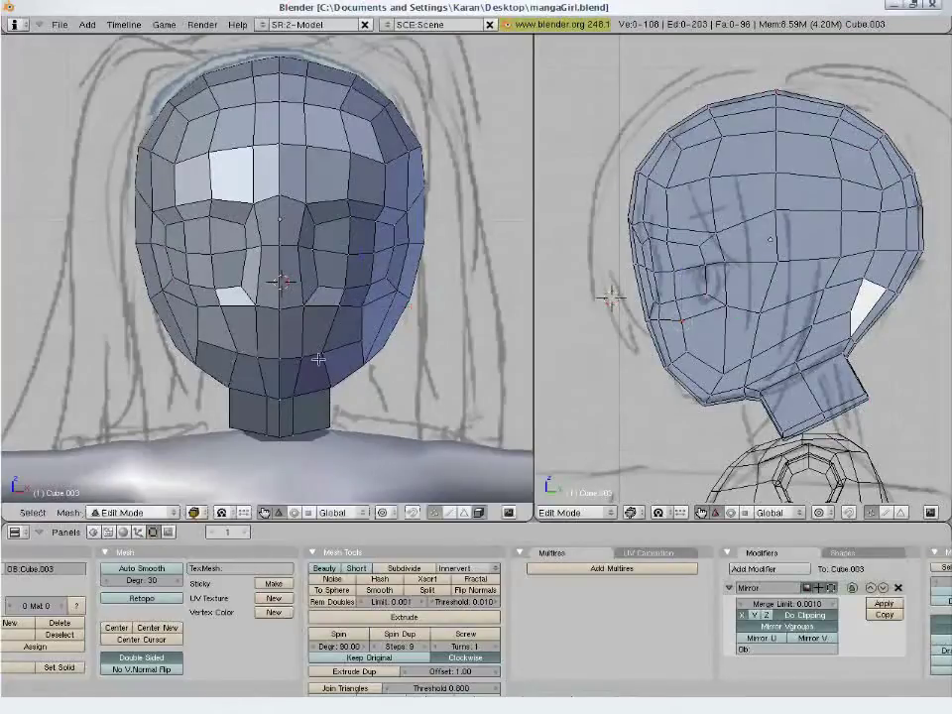
Shift the chin row's inner vertex outward, reposition its outer end vertex, and lower the cheek vertex at the eye ring's lower outer corner
right_click(318, 358)
key(g)
click(335, 355)
key(a)
right_click(363, 364)
key(g)
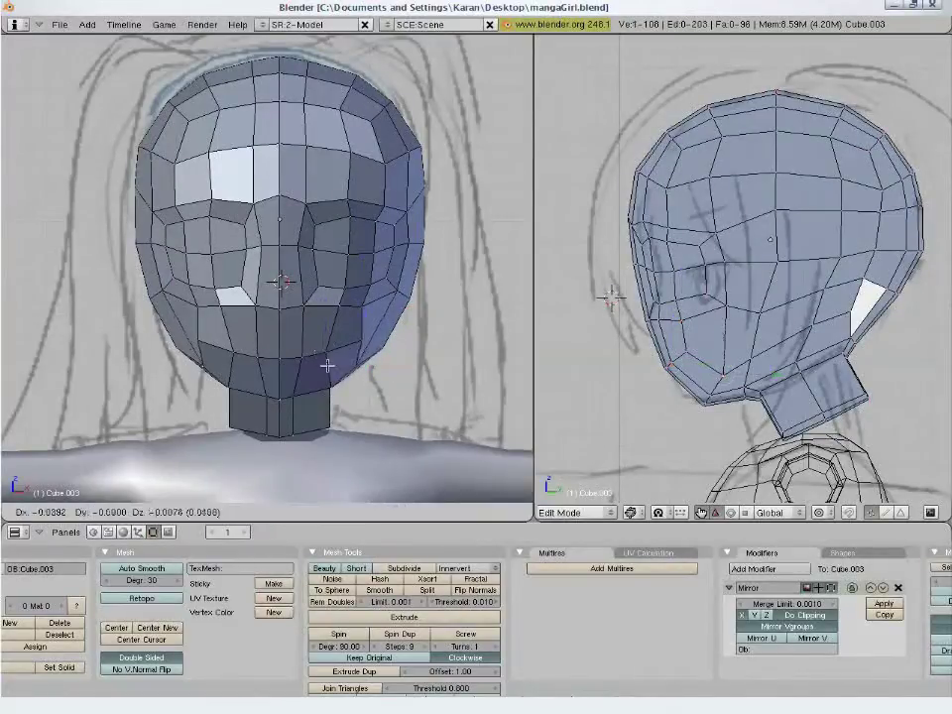
click(369, 337)
key(g)
click(363, 332)
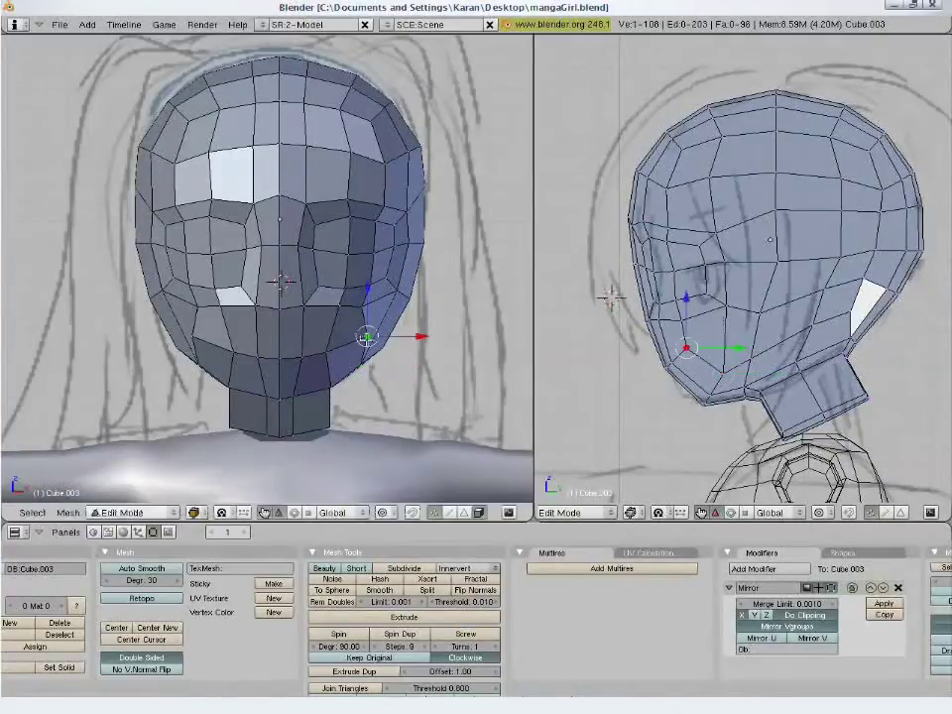
key(g)
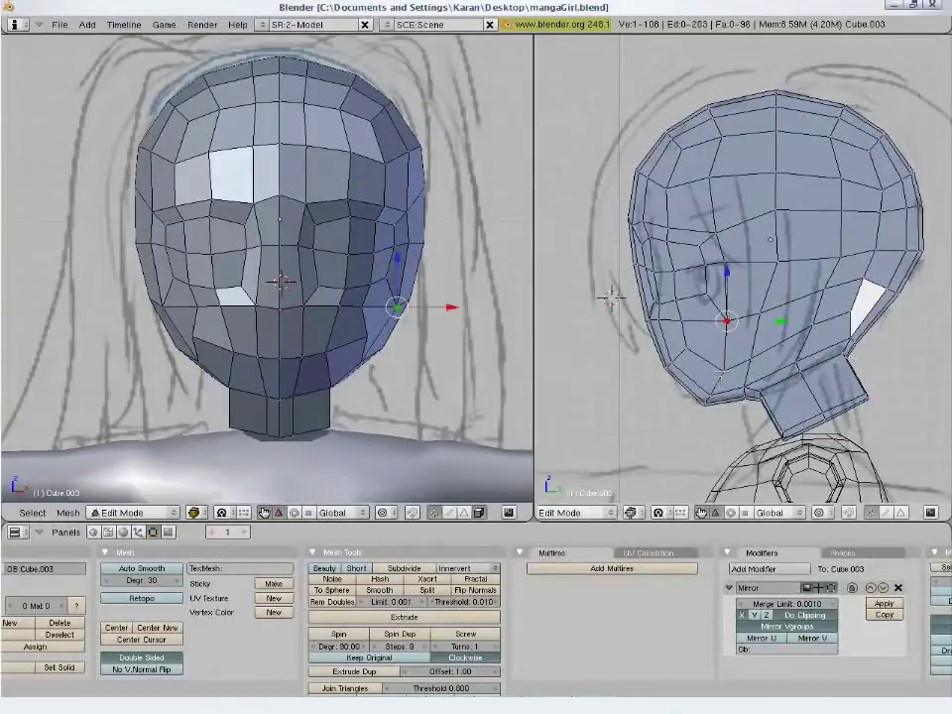
Move the lower-cheek vertices and edge toward the jaw in the side view, rotating the selection to follow the cheek curve
click(727, 270)
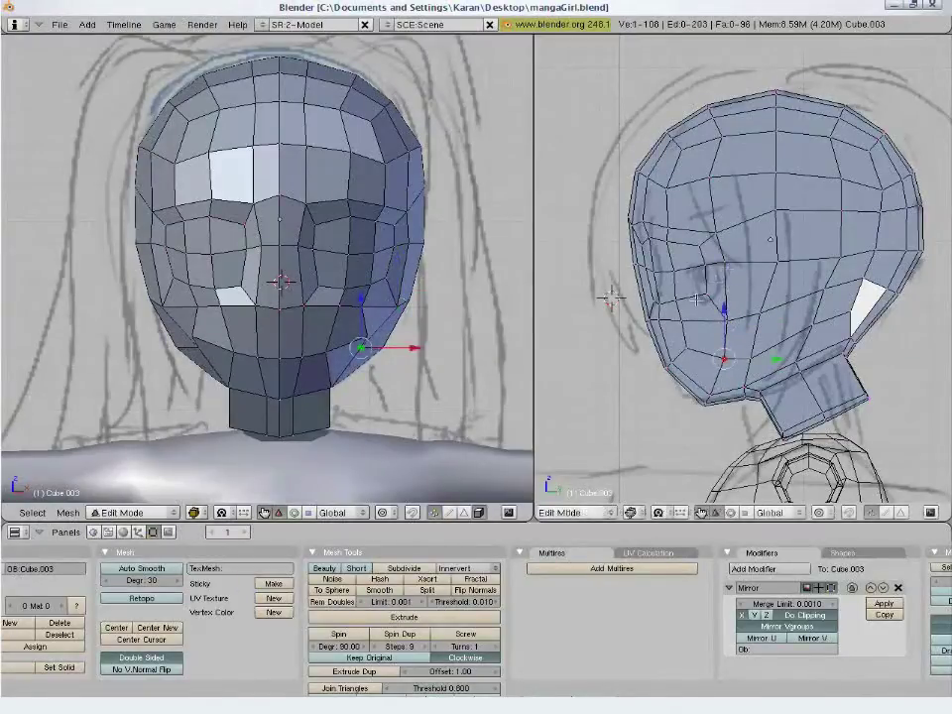
key(g)
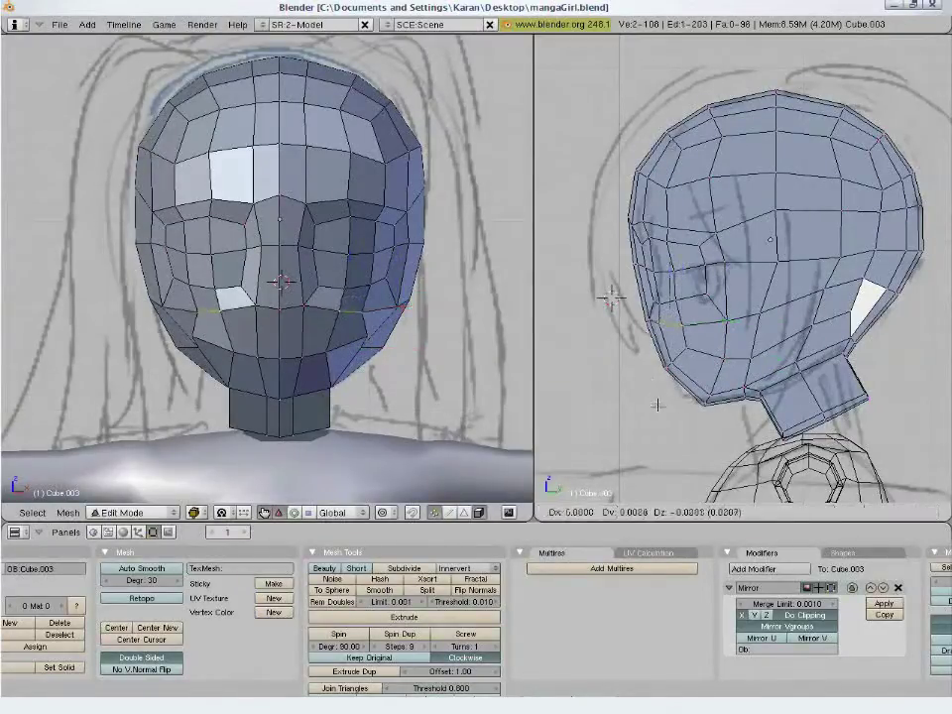
click(658, 404)
key(r)
click(751, 390)
key(g)
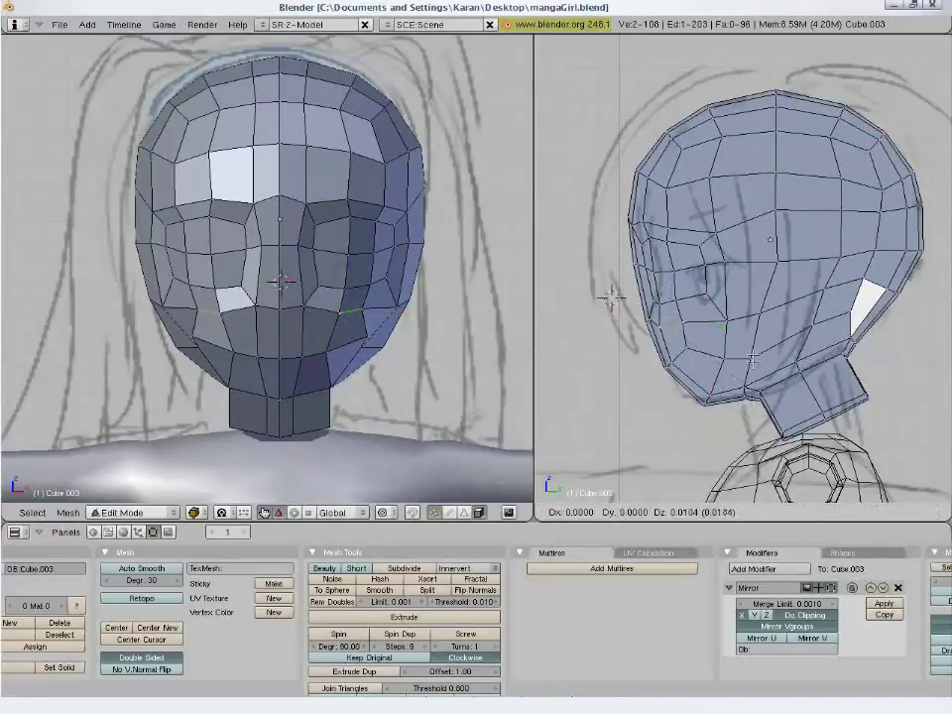
click(692, 349)
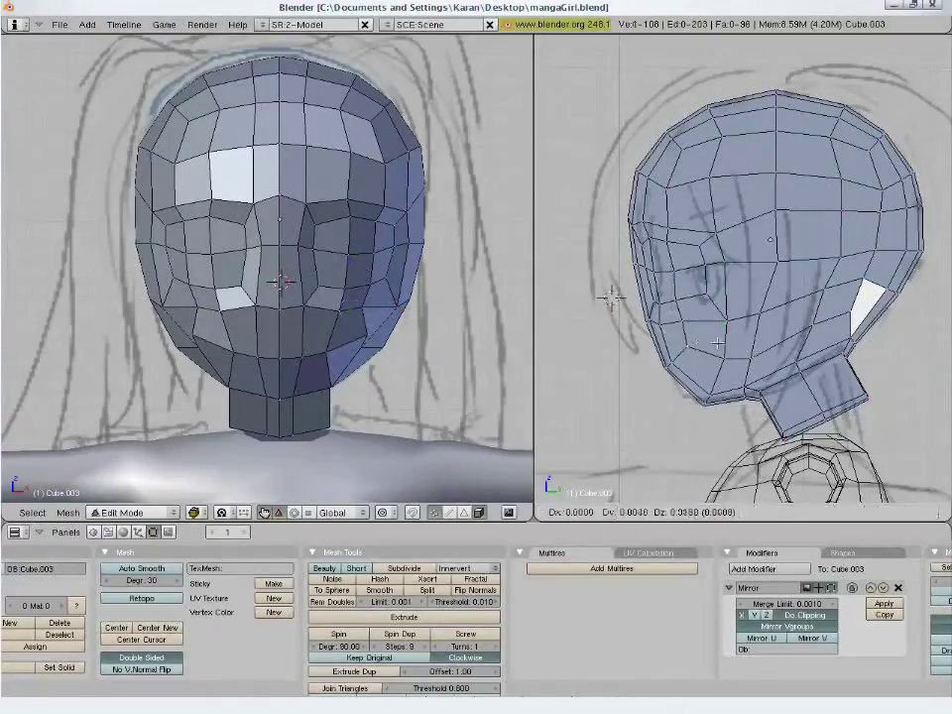
Reposition the two vertices between the cheek and the jawline in the side view
right_click(691, 345)
key(g)
click(731, 359)
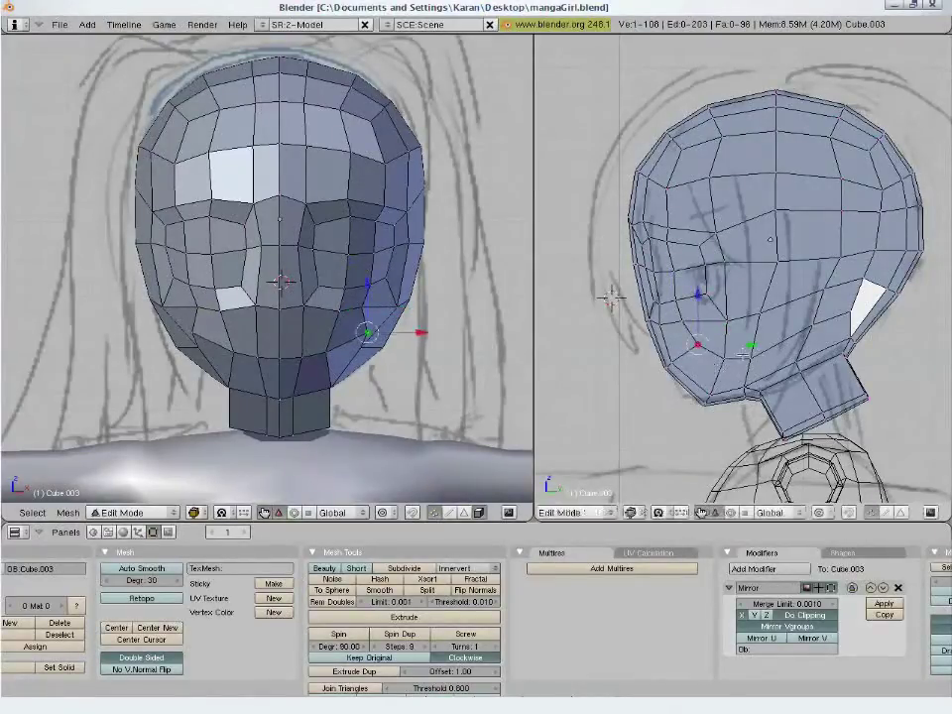
right_click(725, 359)
key(g)
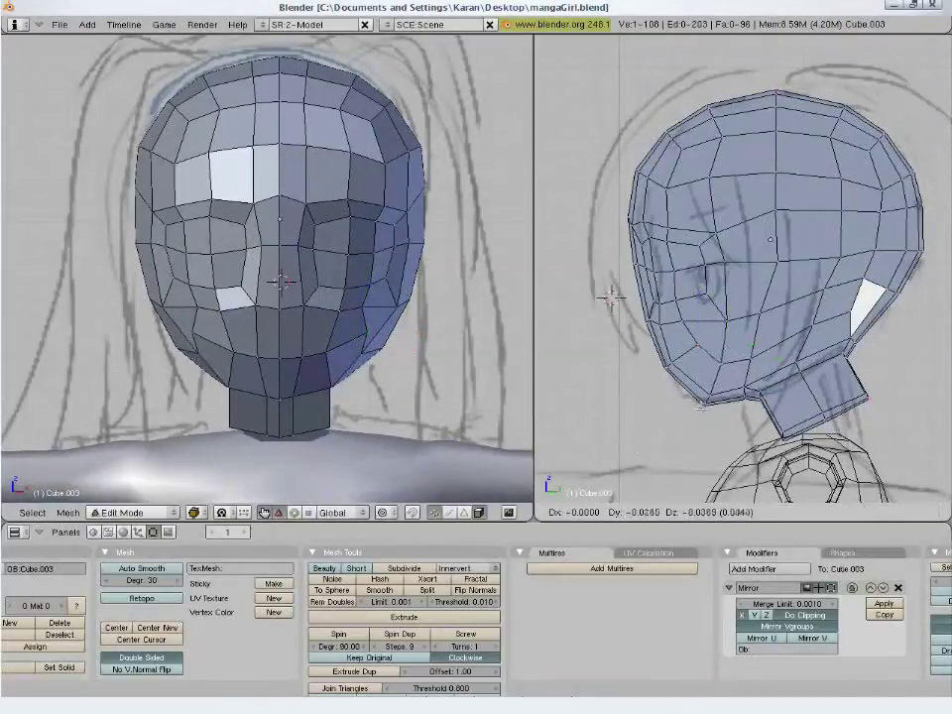
click(706, 366)
key(a)
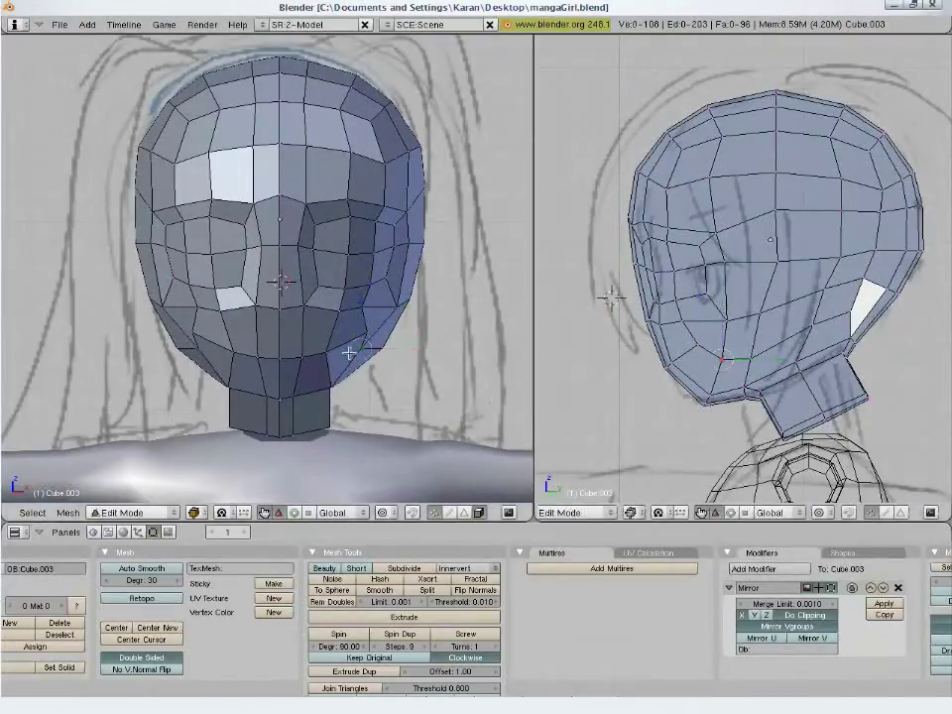
Move the jaw vertices outward in the front view to round off the lower cheek contour
right_click(360, 350)
key(g)
click(415, 390)
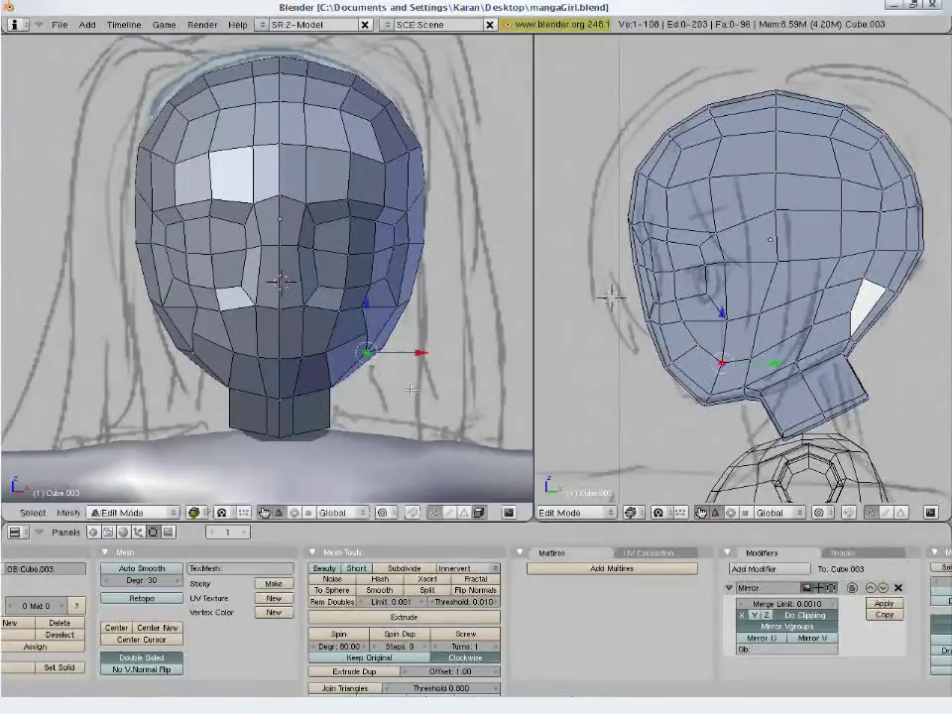
key(g)
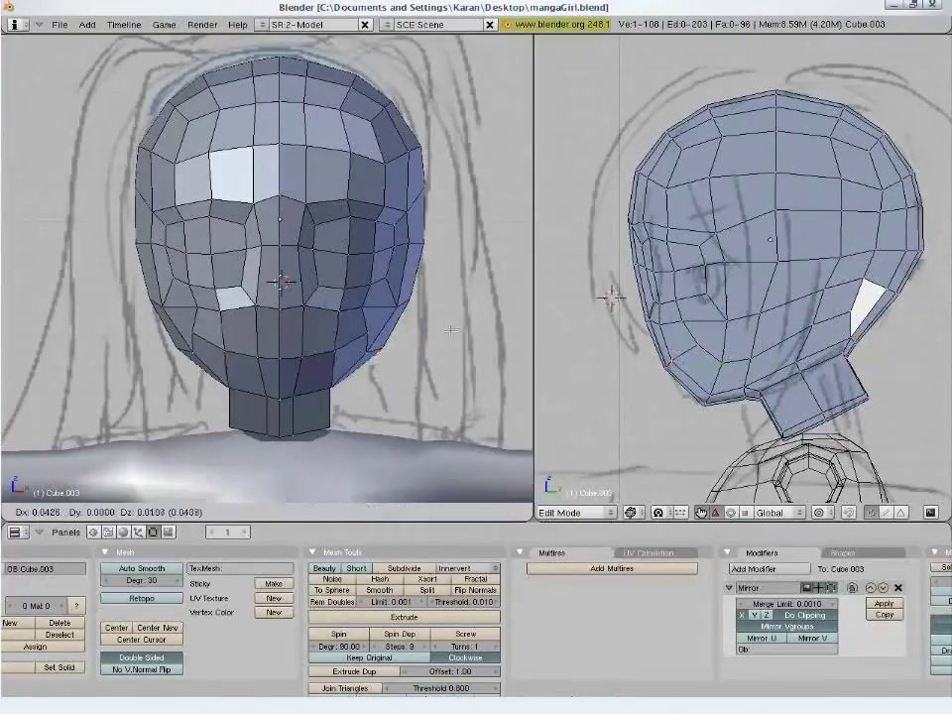
click(461, 352)
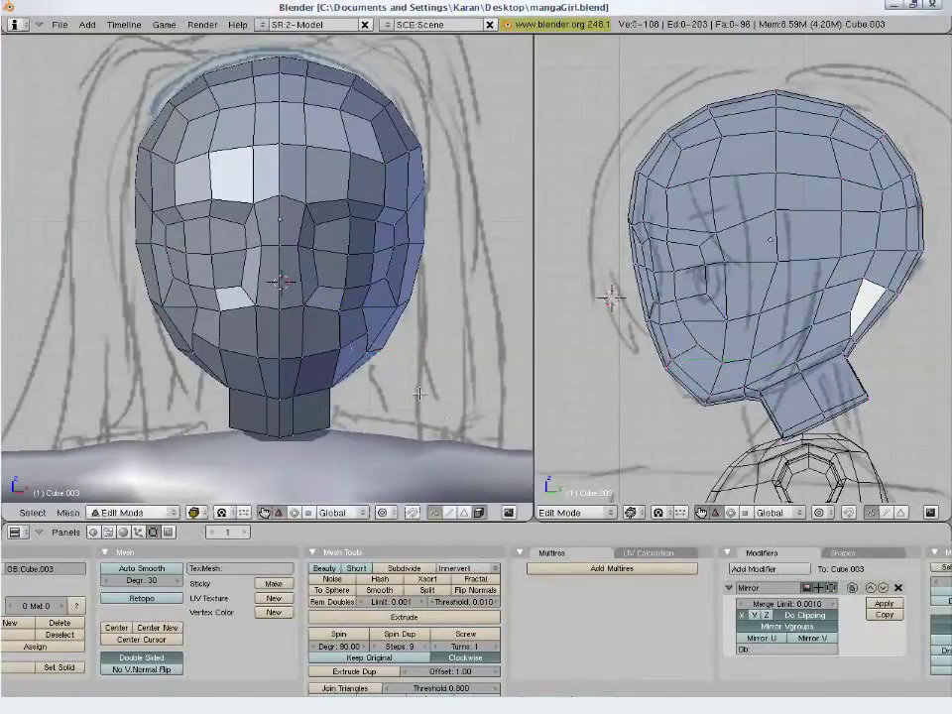
Select the whole head mesh, apply Smooth three times, and return to the front view
middle_drag(396, 353, 262, 364)
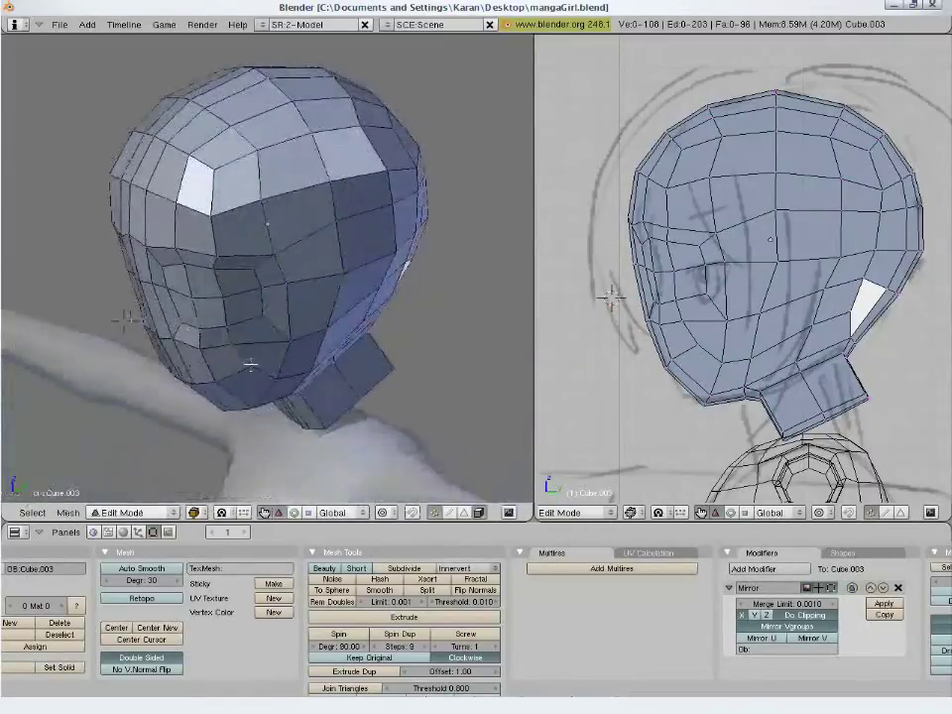
key(a)
key(w)
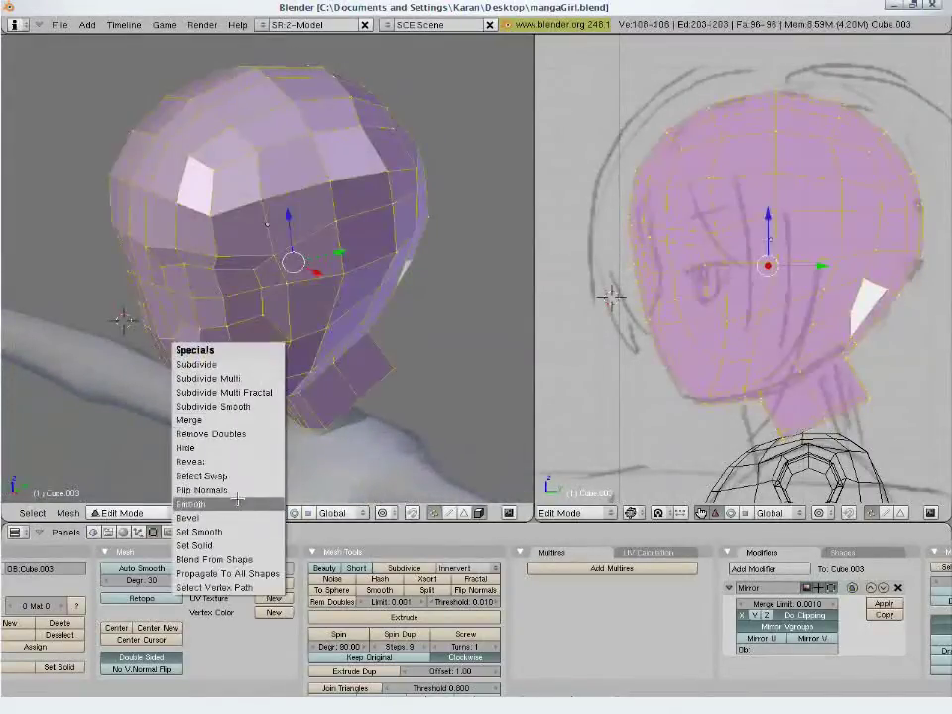
click(235, 493)
key(a)
key(w)
click(344, 202)
key(a)
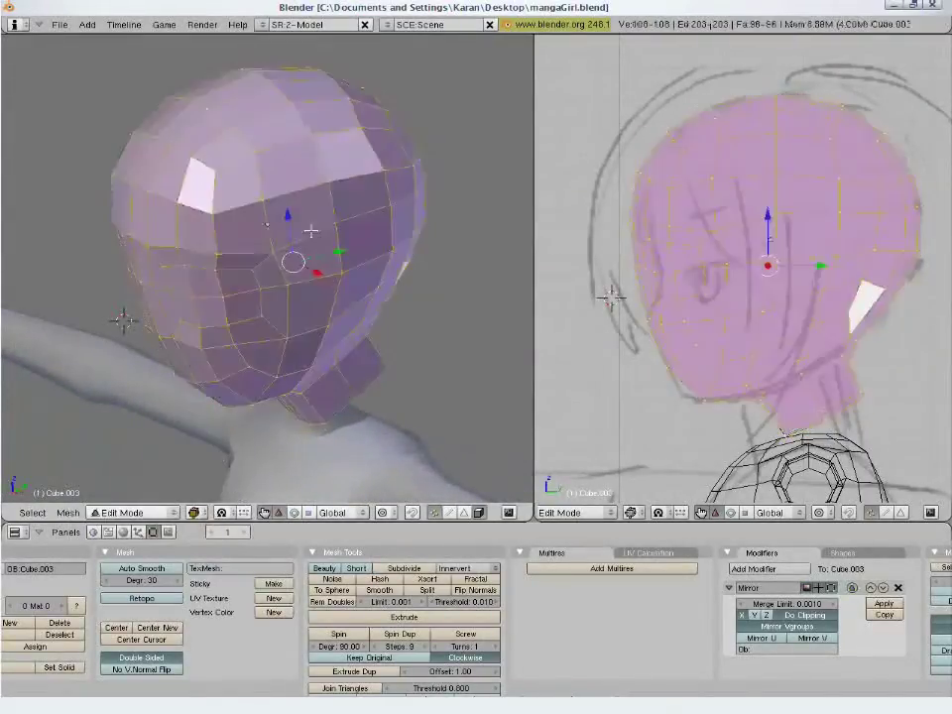
key(w)
click(283, 283)
key(a)
mouse_move(283, 284)
middle_down()
mouse_move(235, 256)
mouse_move(162, 314)
mouse_move(207, 340)
mouse_move(269, 314)
mouse_move(249, 272)
middle_up()
key(KP_1)
key(KP_1)
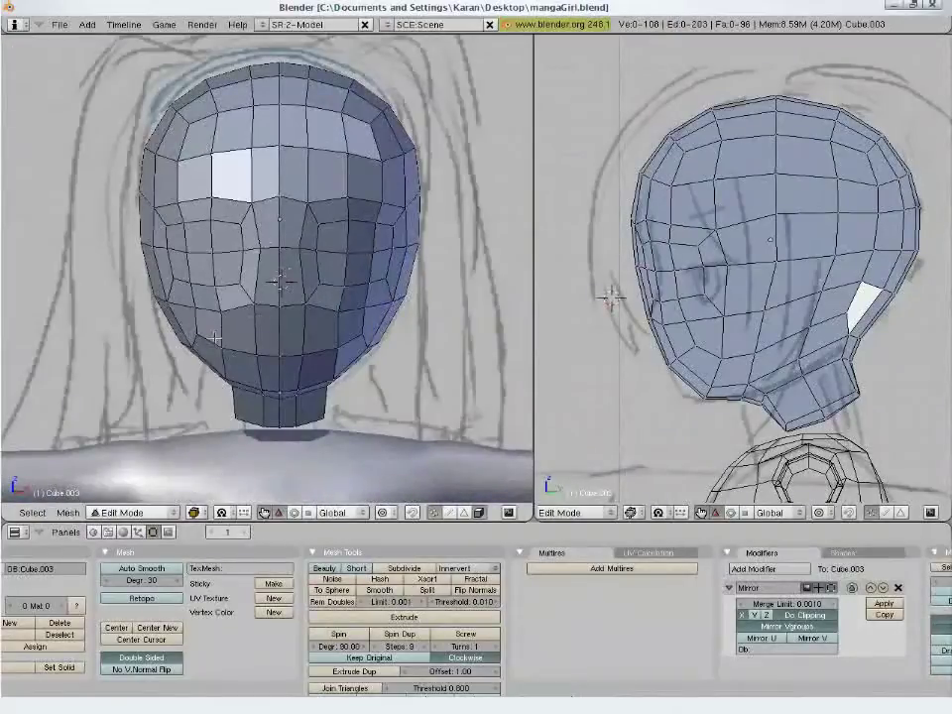
Undo the mesh smoothing together with the preceding cheek and jaw vertex moves
key(Tab)
key(Tab)
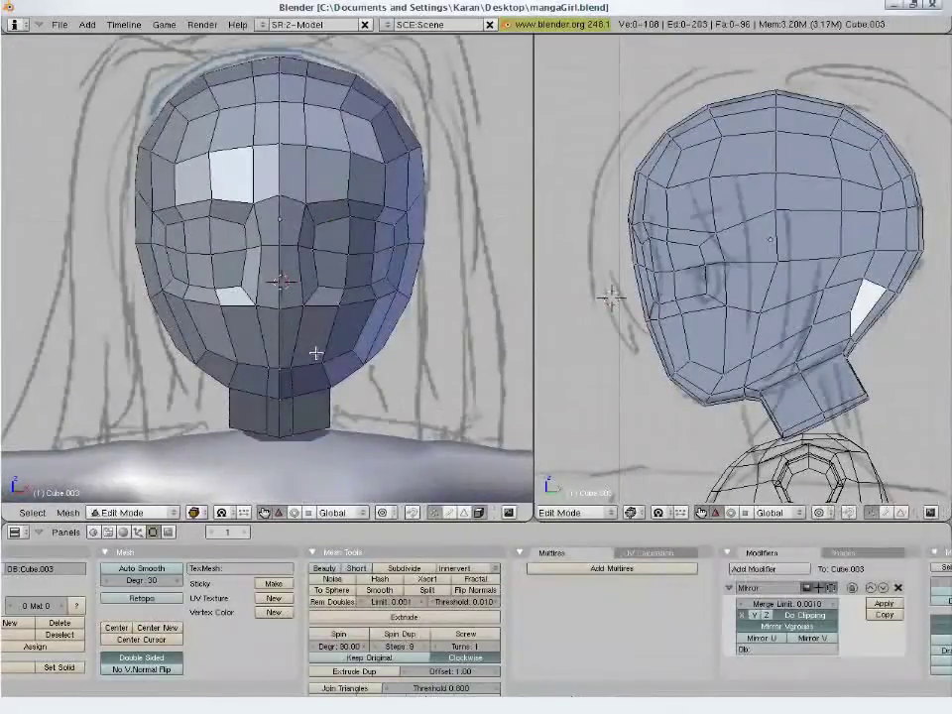
key(Tab)
key(Tab)
key(Tab)
key(Tab)
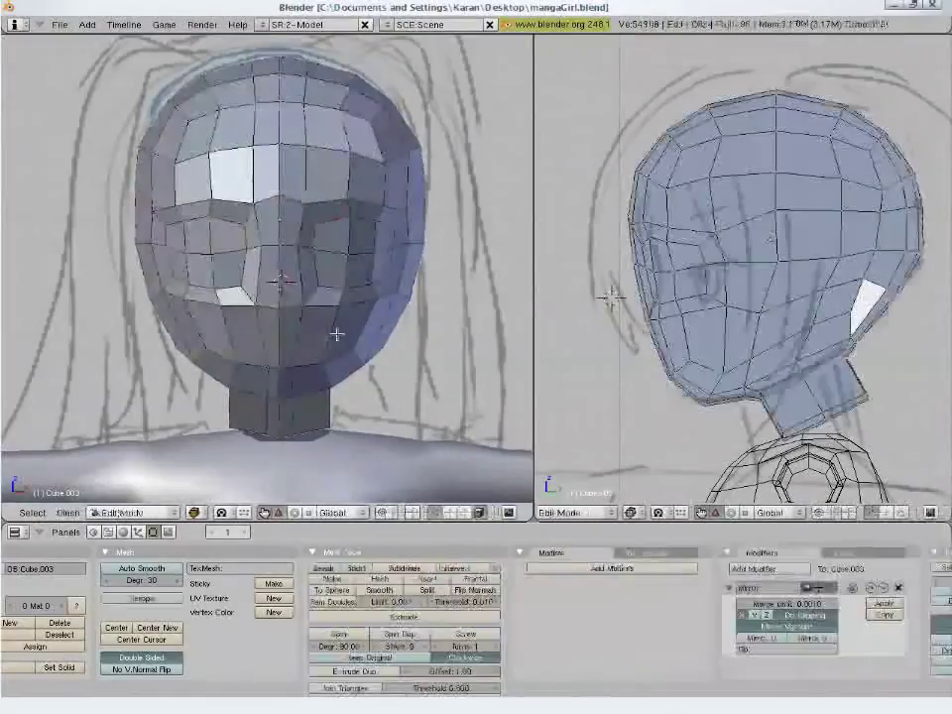
key(a)
key(a)
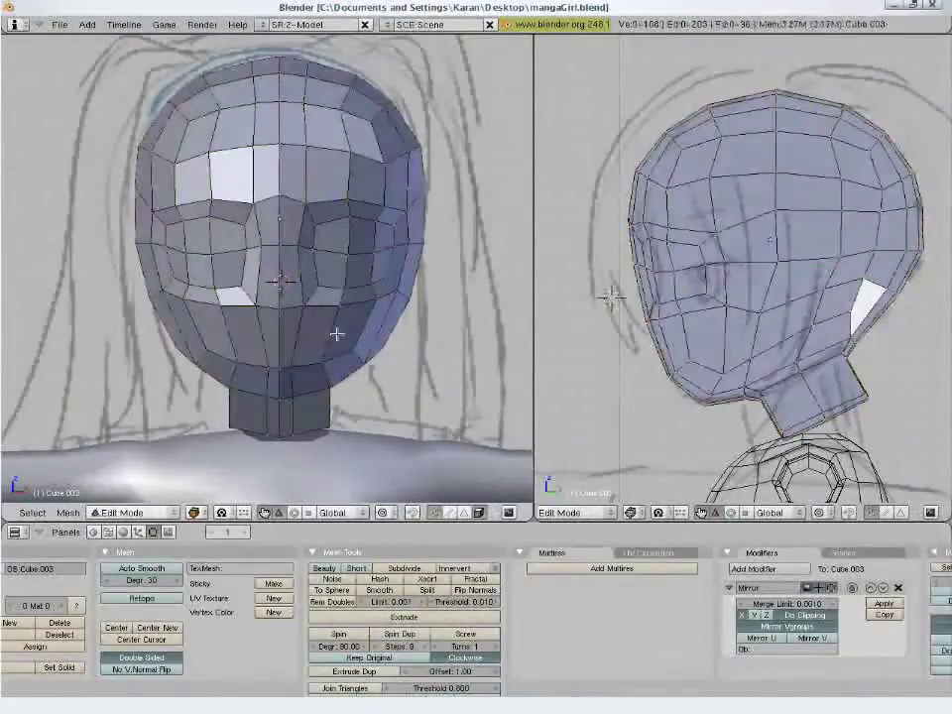
Move the outer jaw vertex and the neighbouring lower-cheek vertex outward in the front view
key(g)
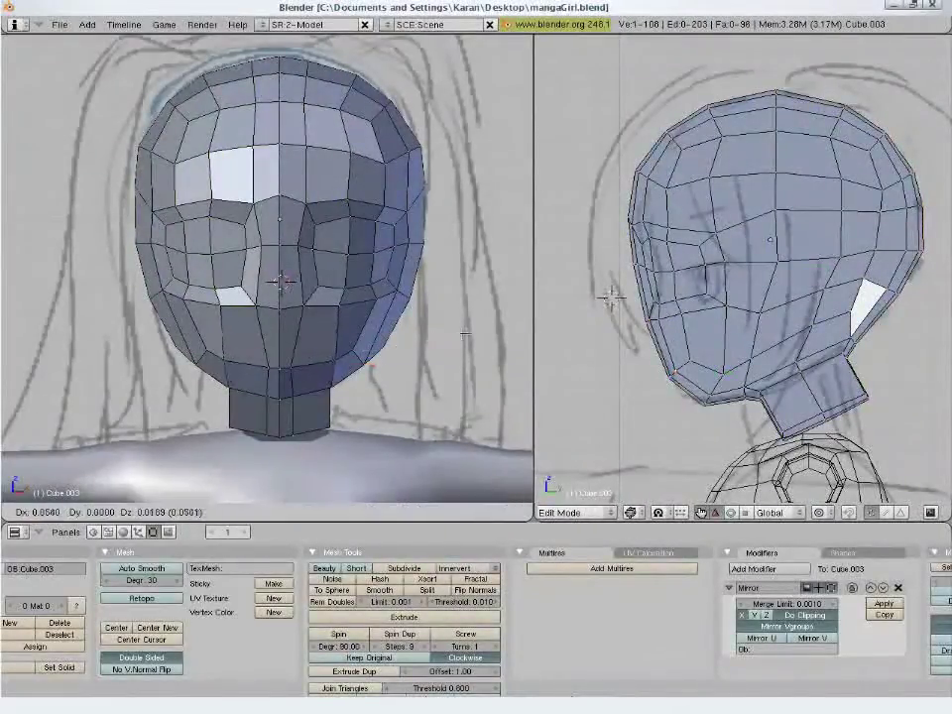
click(338, 358)
key(g)
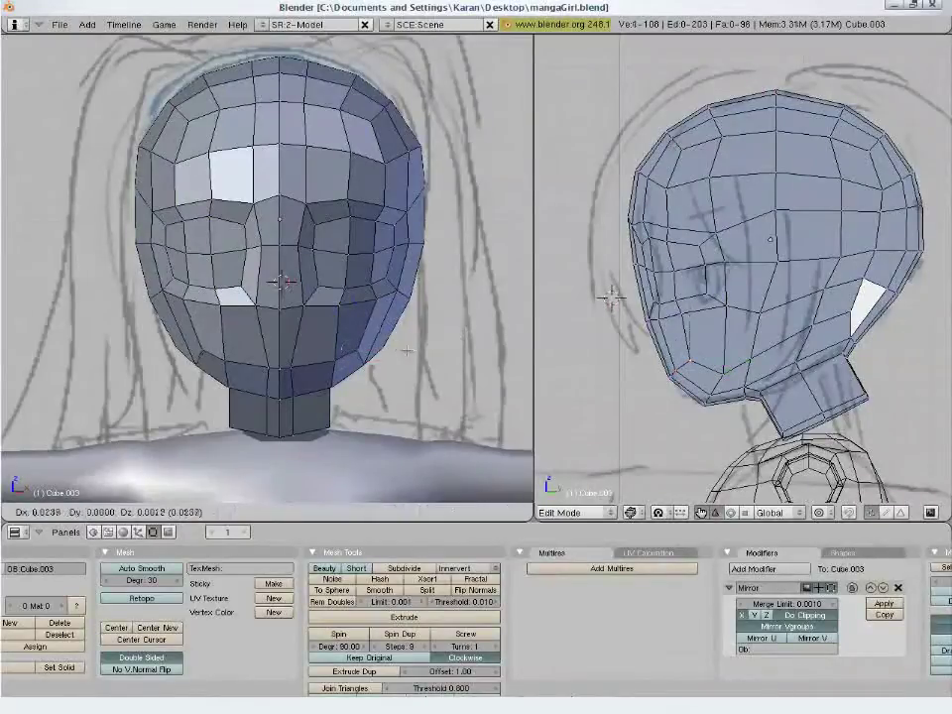
click(420, 351)
key(a)
Shift the chin-bottom vertex beside the centre line slightly outward in the front view
right_click(296, 367)
key(g)
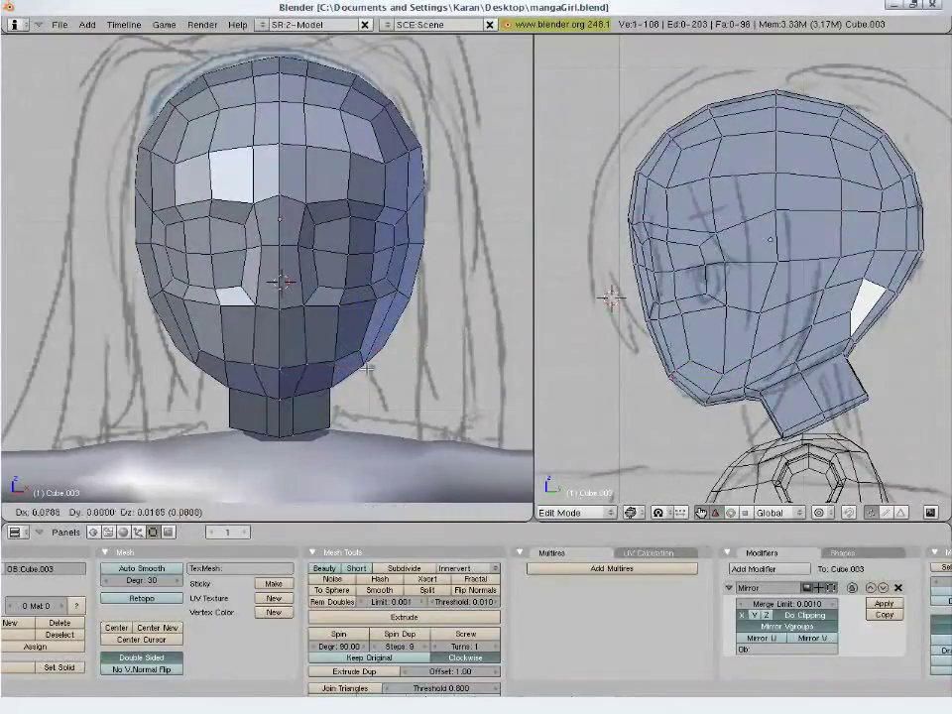
key(Escape)
key(g)
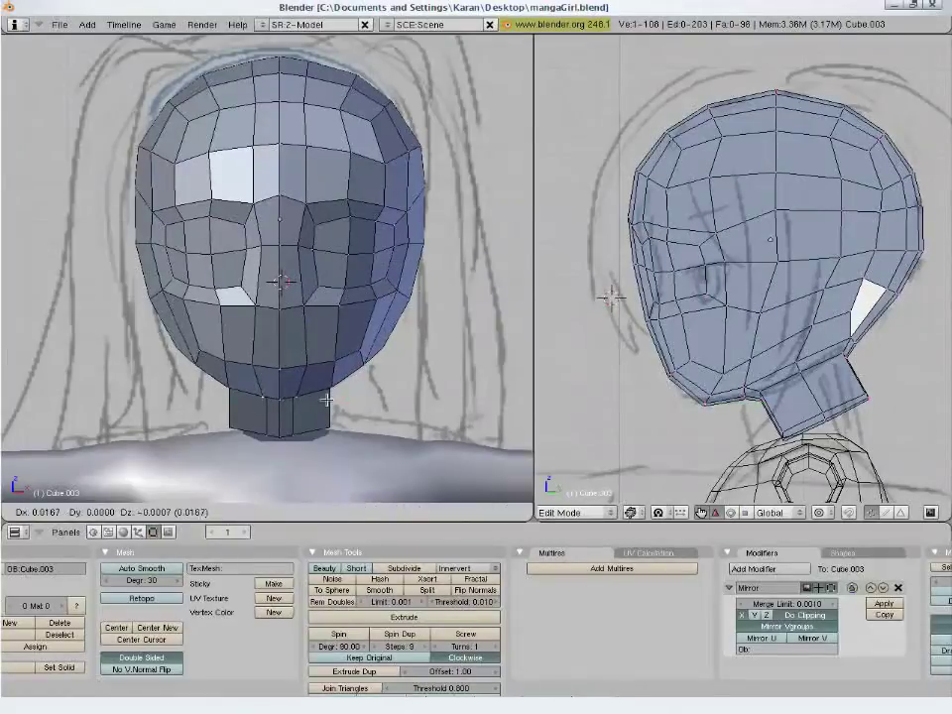
click(327, 399)
key(a)
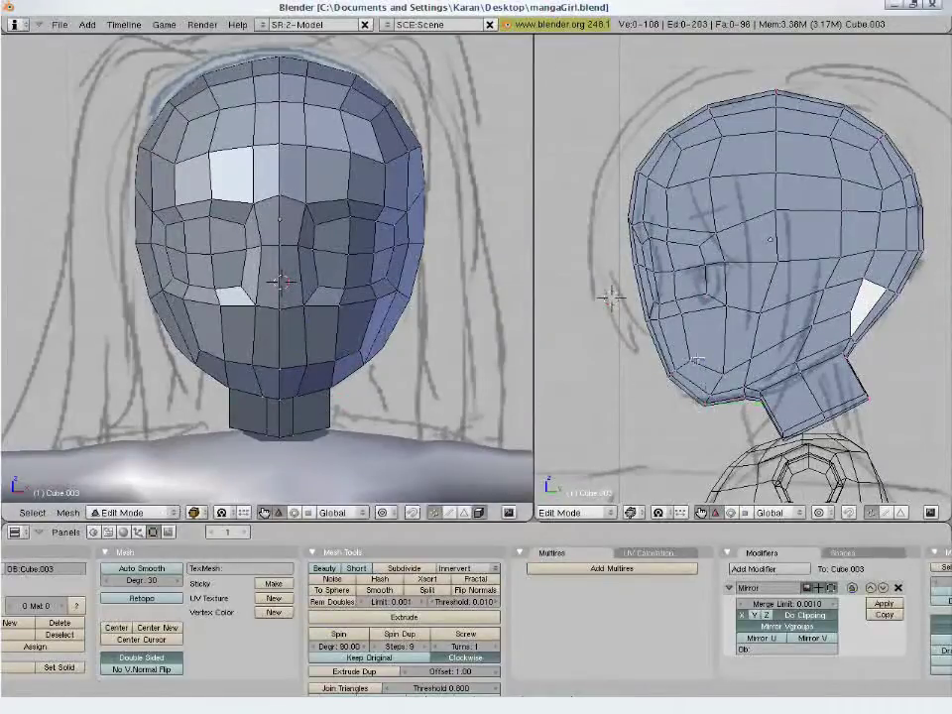
Move the two-vertex lower-cheek edge above the jaw backward and upward in the side view
right_click(734, 365)
key(g)
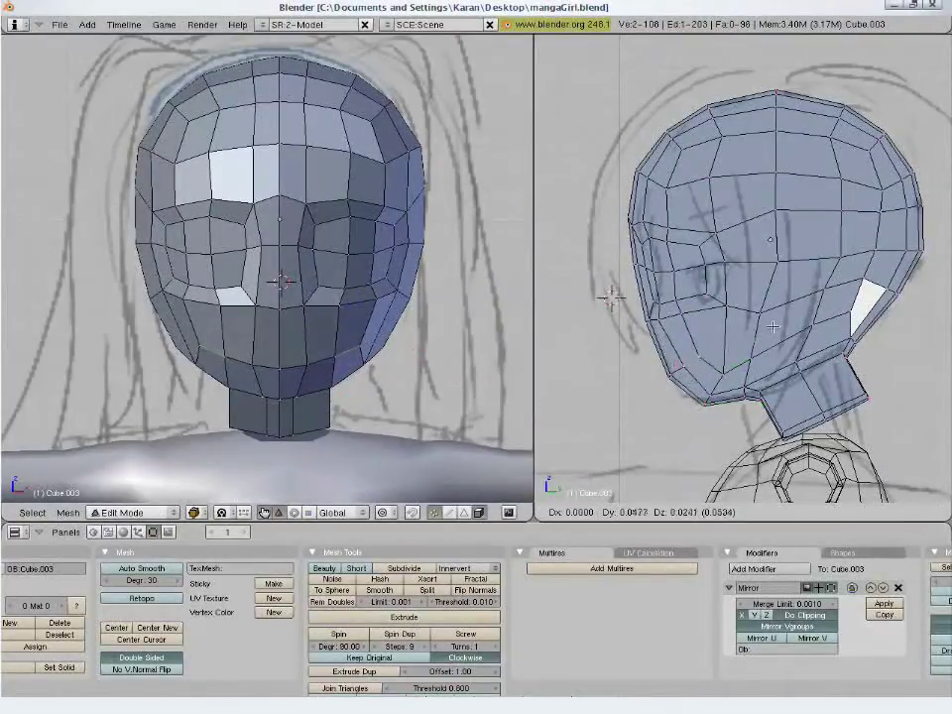
click(772, 327)
key(g)
click(415, 390)
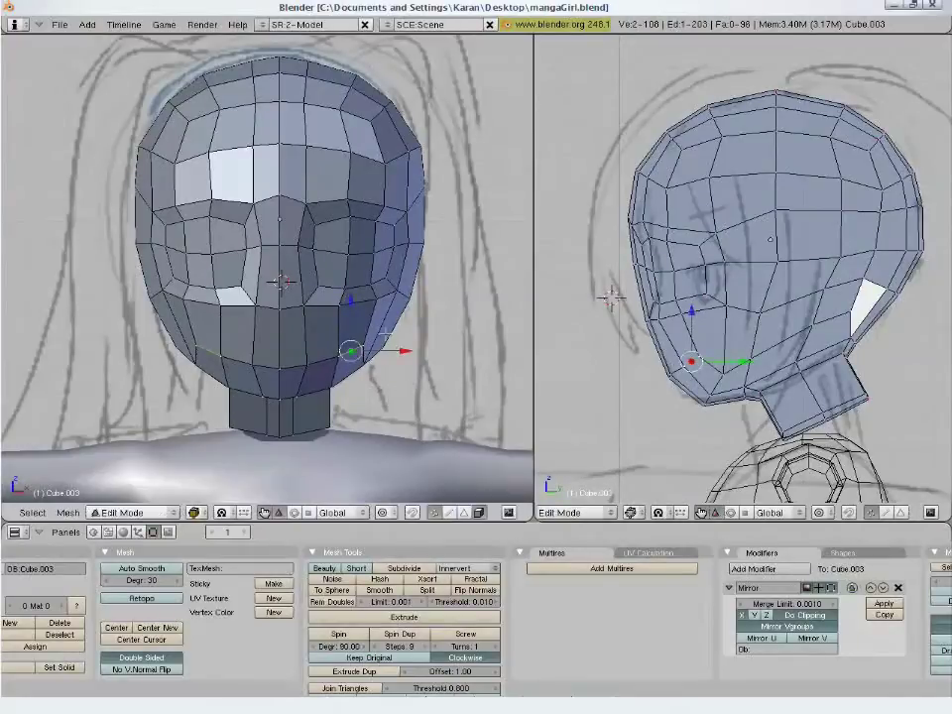
Nudge the lower-cheek vertex beside the mouth slightly outward and upward in the front view
right_click(375, 297)
right_click(335, 351)
key(g)
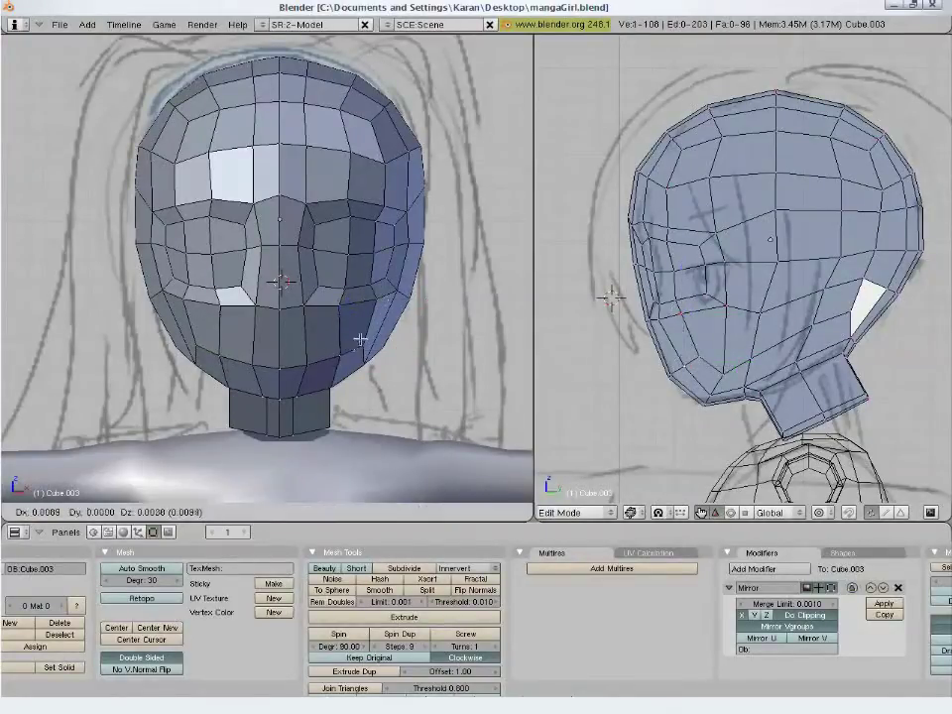
click(359, 338)
Lower the cheek vertex beneath the eye to even out the faces above the mouth corner
right_click(342, 310)
key(g)
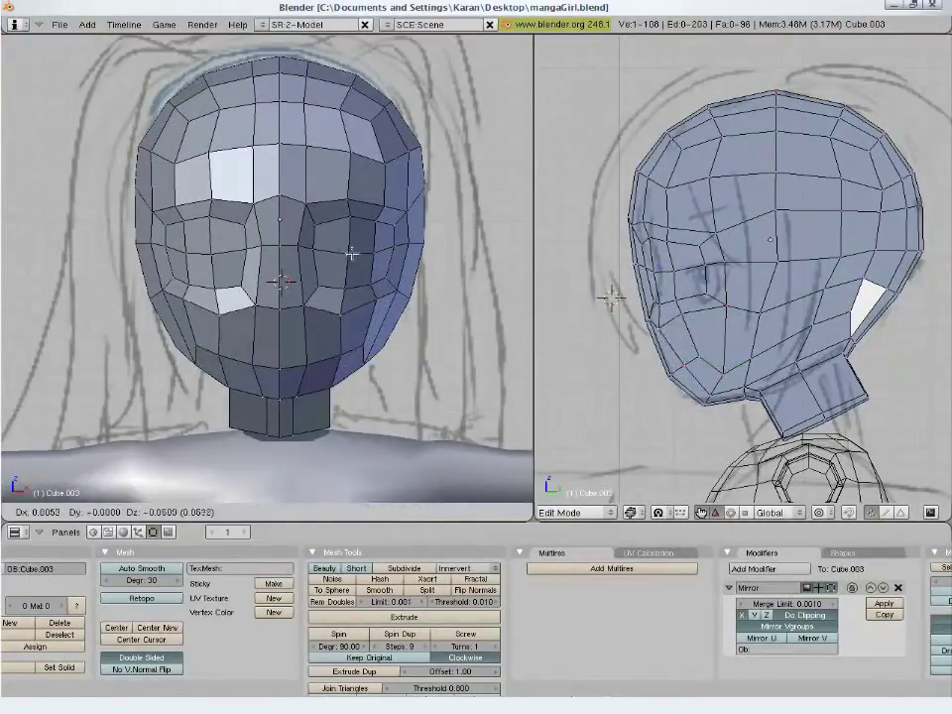
click(354, 317)
key(g)
click(355, 312)
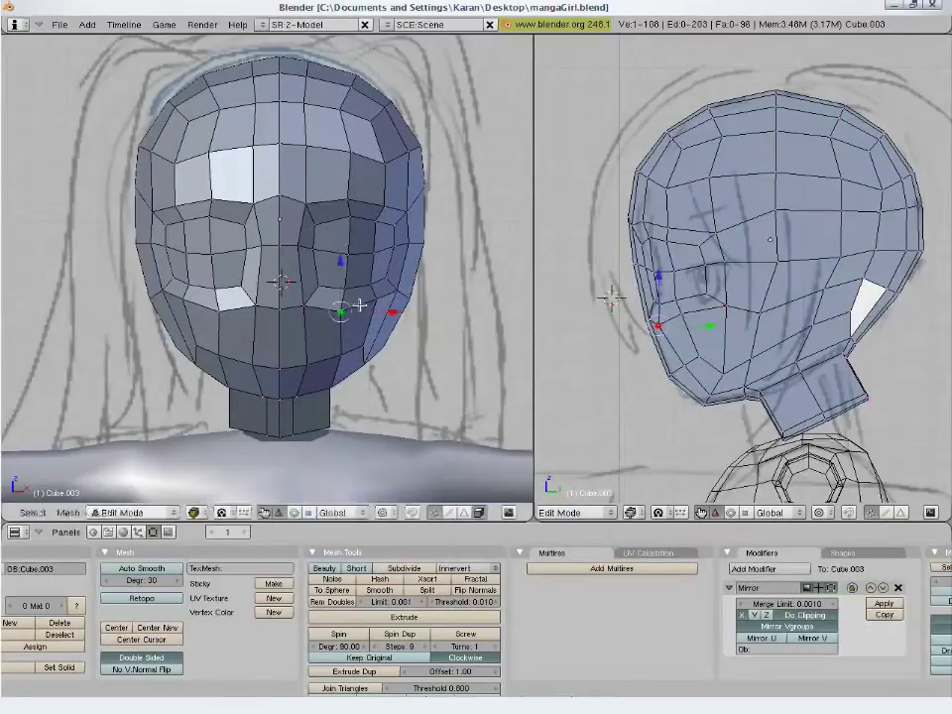
key(a)
In face select mode, extrude the four mouth and chin faces as a region and scale them inward
click(464, 513)
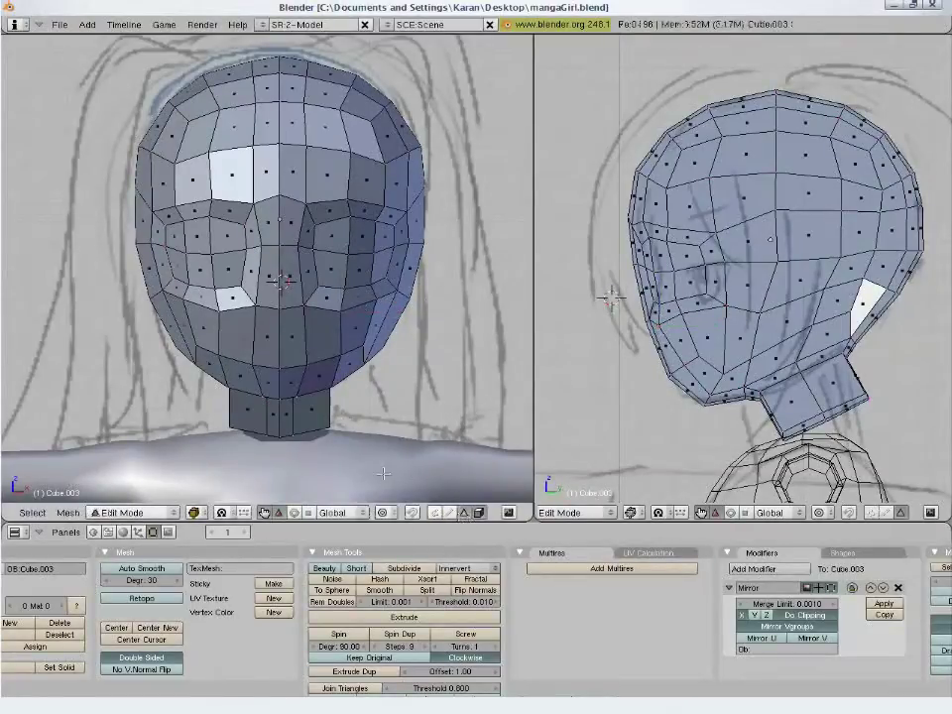
key(b)
key(b)
click(279, 350)
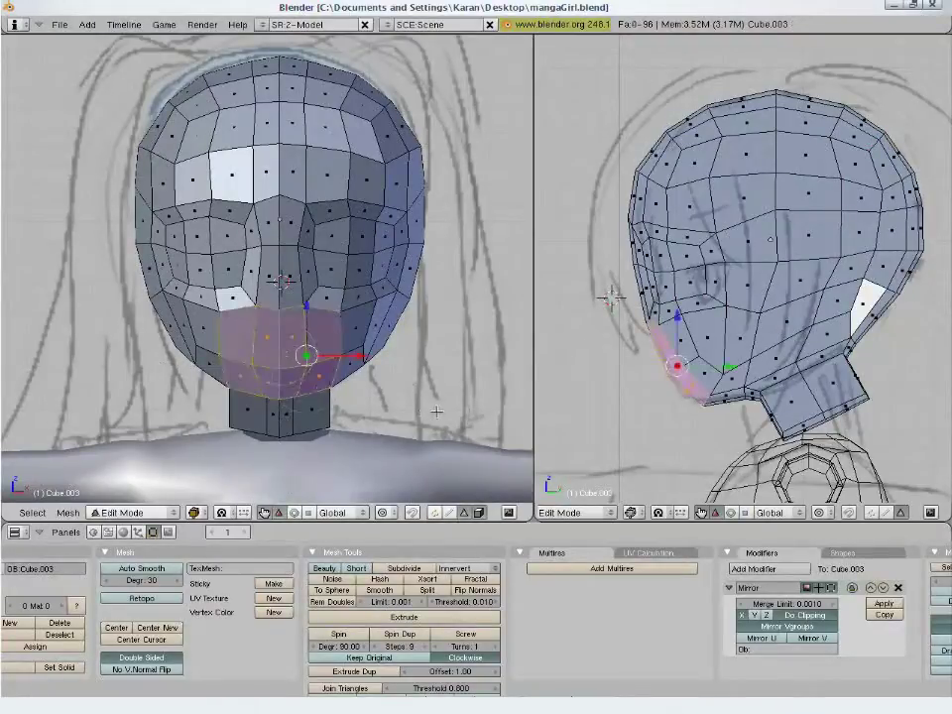
key(e)
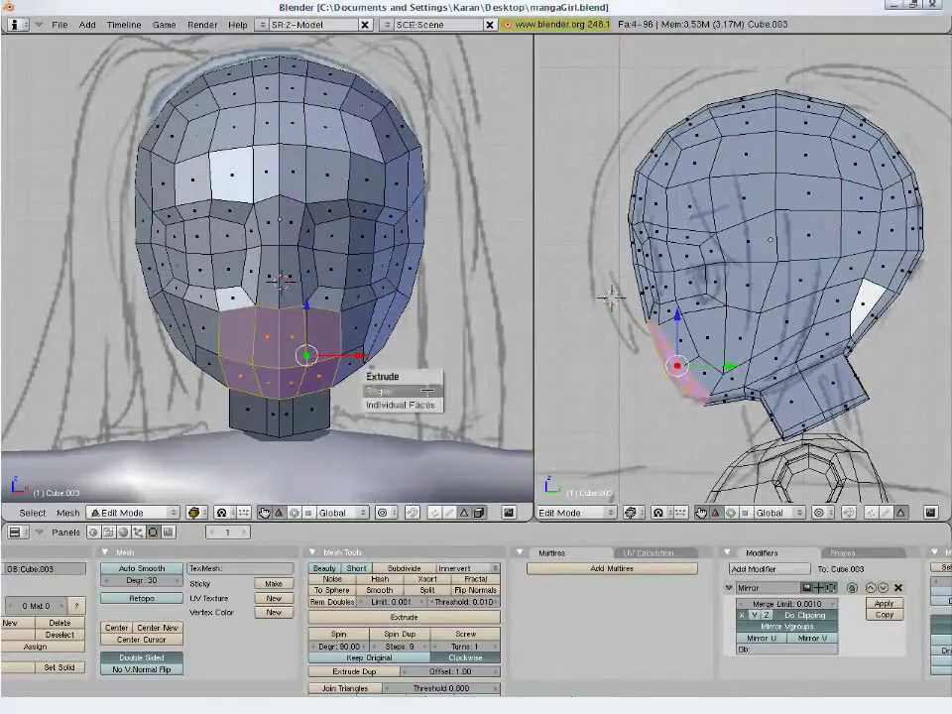
click(426, 390)
click(396, 391)
key(s)
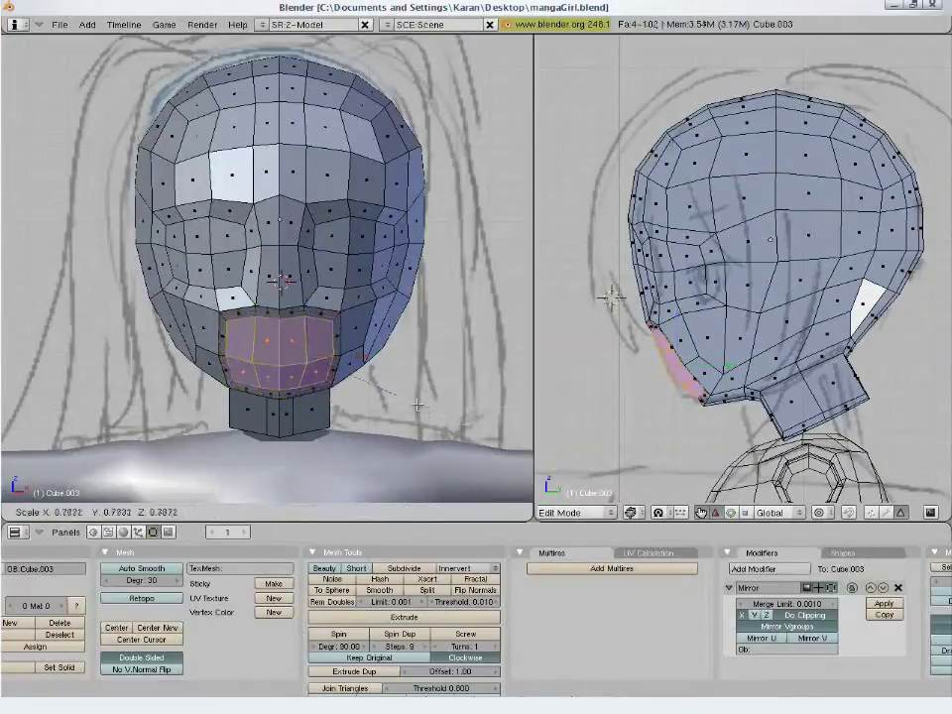
click(383, 392)
Move the inset mouth faces about -0.037 in Y and -0.025 in Z, rotate them about 4.9°, and fine-tune their position
key(g)
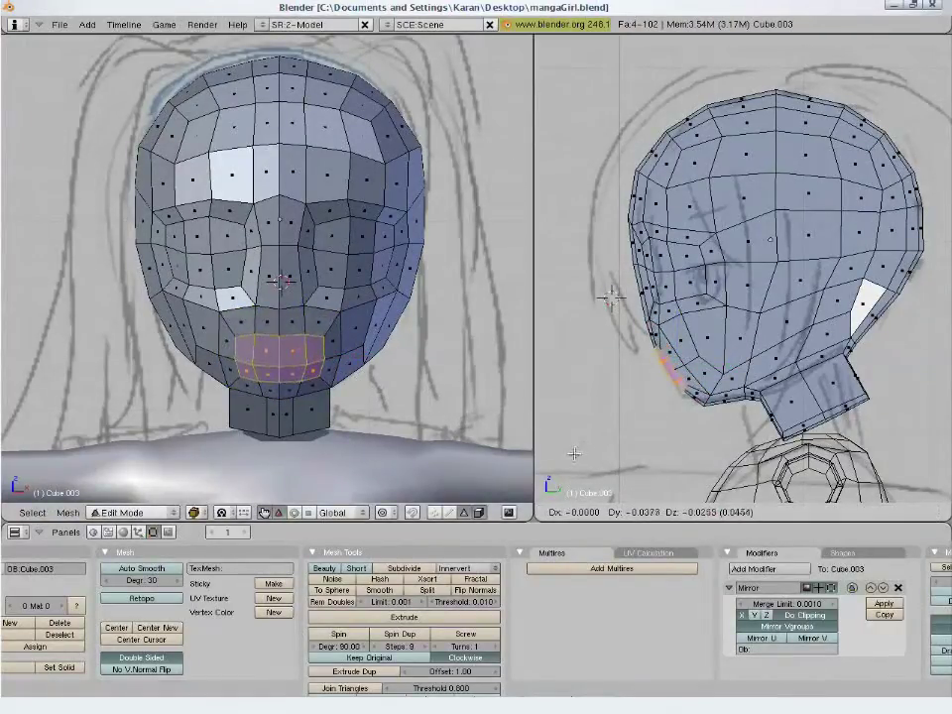
click(573, 453)
key(r)
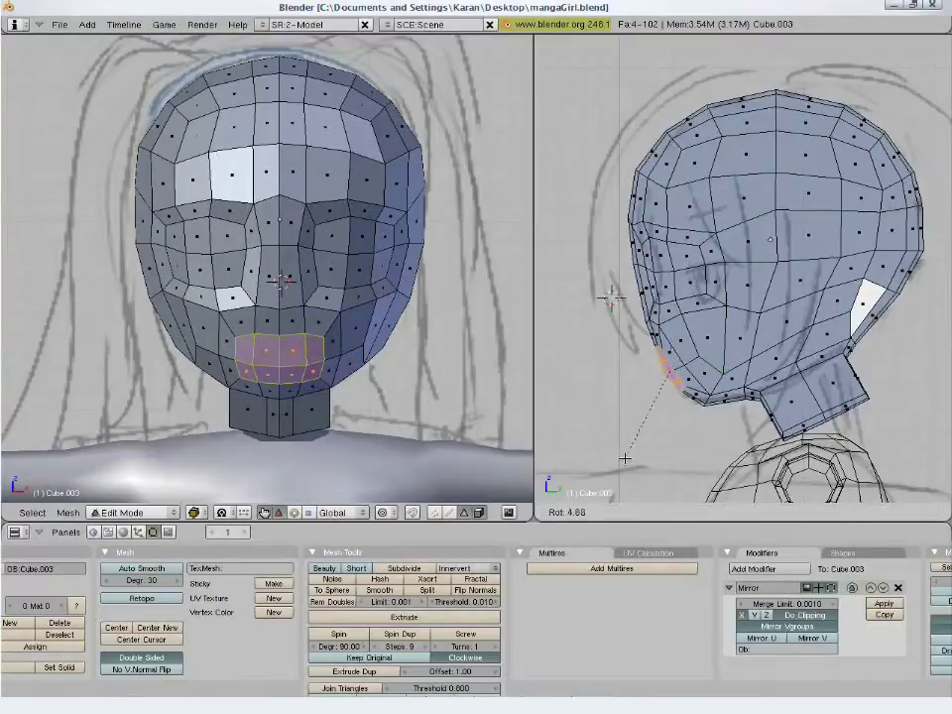
click(625, 458)
key(g)
click(618, 463)
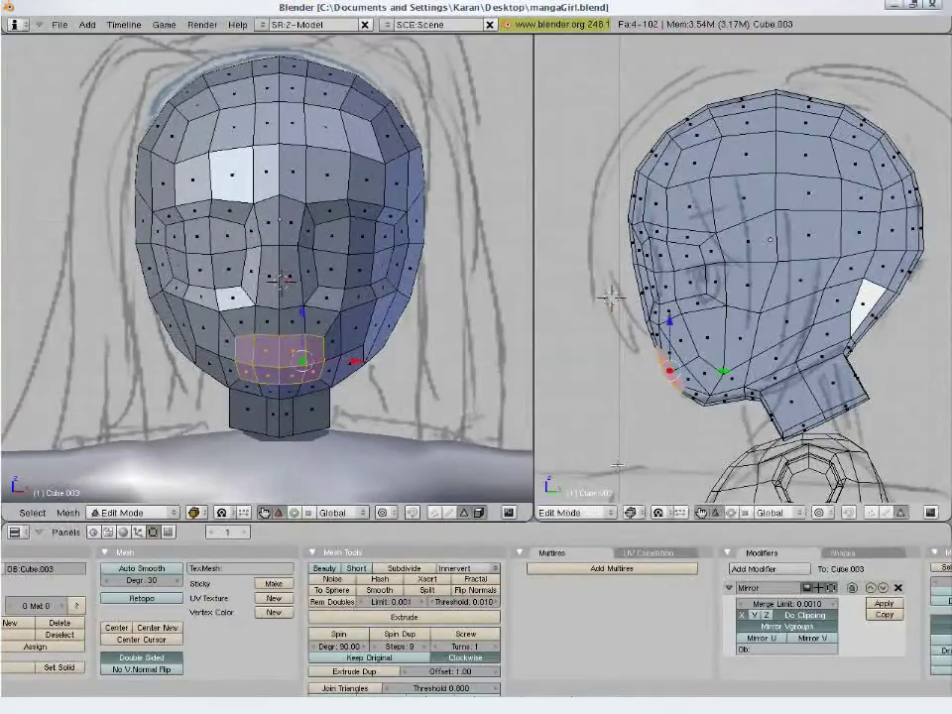
key(a)
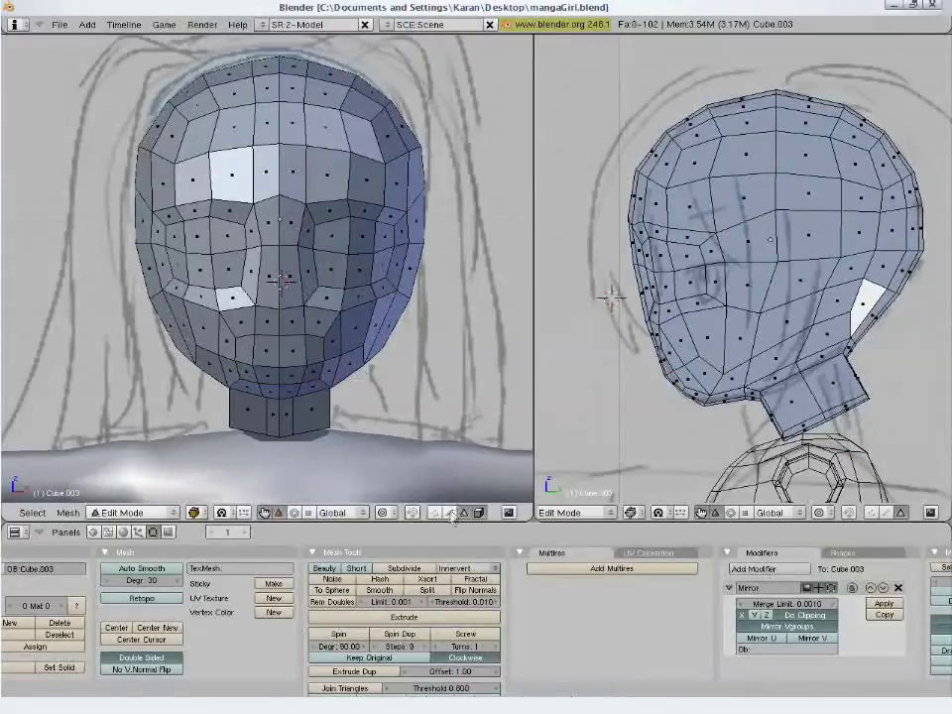
In vertex select mode, move the lower-cheek vertex beside the mouth slightly outward in the front view
click(443, 512)
right_click(338, 352)
key(g)
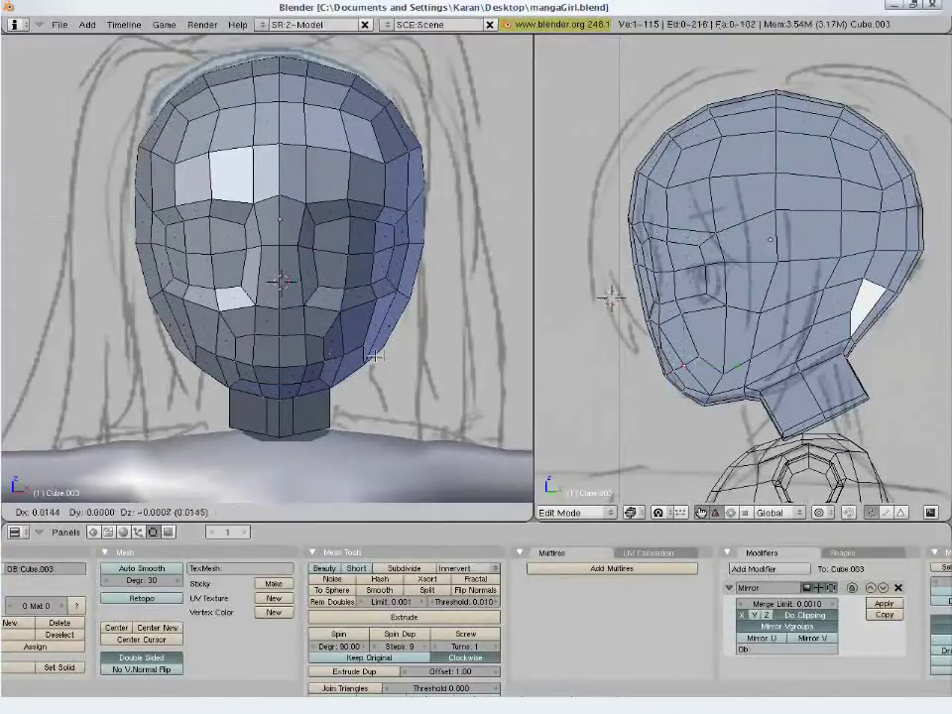
click(413, 355)
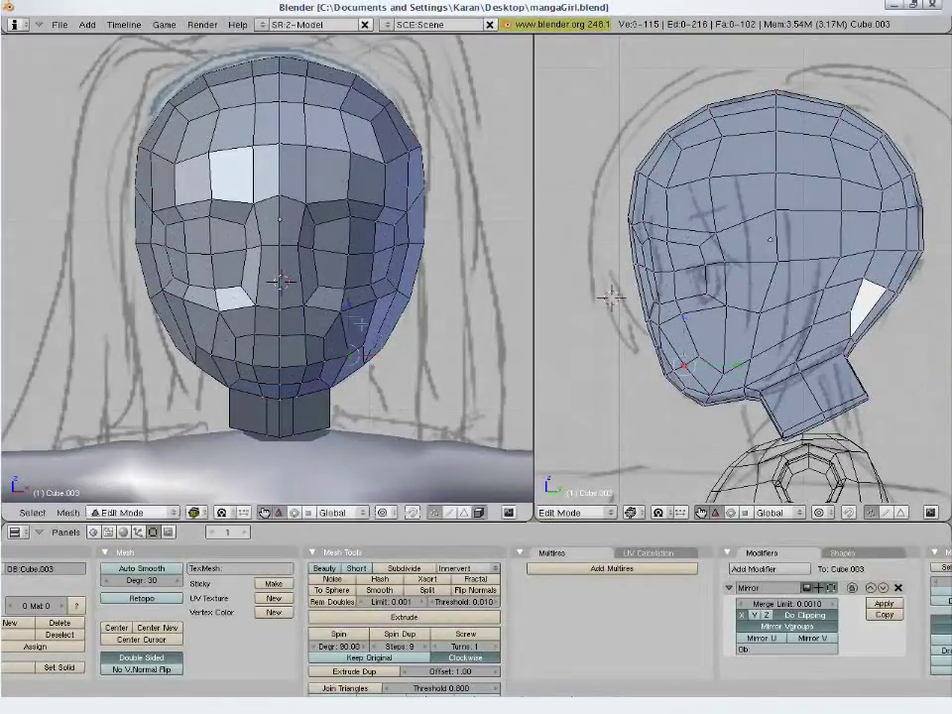
Reposition the mouth-corner vertex and the neighbouring vertices along the upper edge of the mouth loop in the front view
right_click(325, 329)
key(g)
click(321, 328)
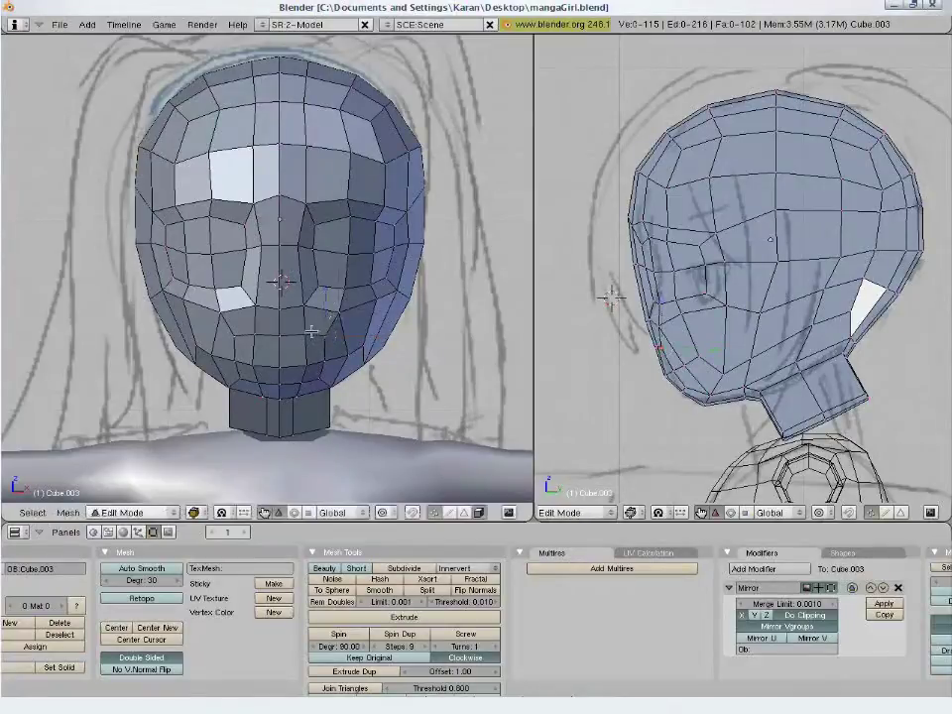
right_click(311, 331)
key(g)
click(304, 318)
key(g)
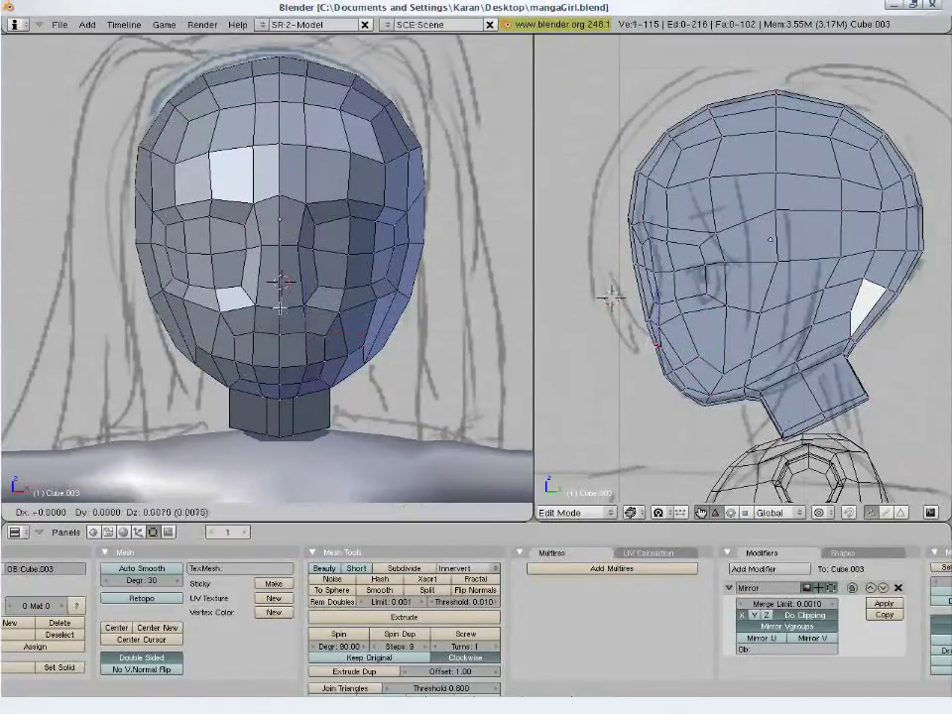
click(291, 352)
Adjust the outer chin vertex, raise the two central lower-mouth vertices, and shift those two slightly back in the side view
right_drag(312, 381, 318, 371)
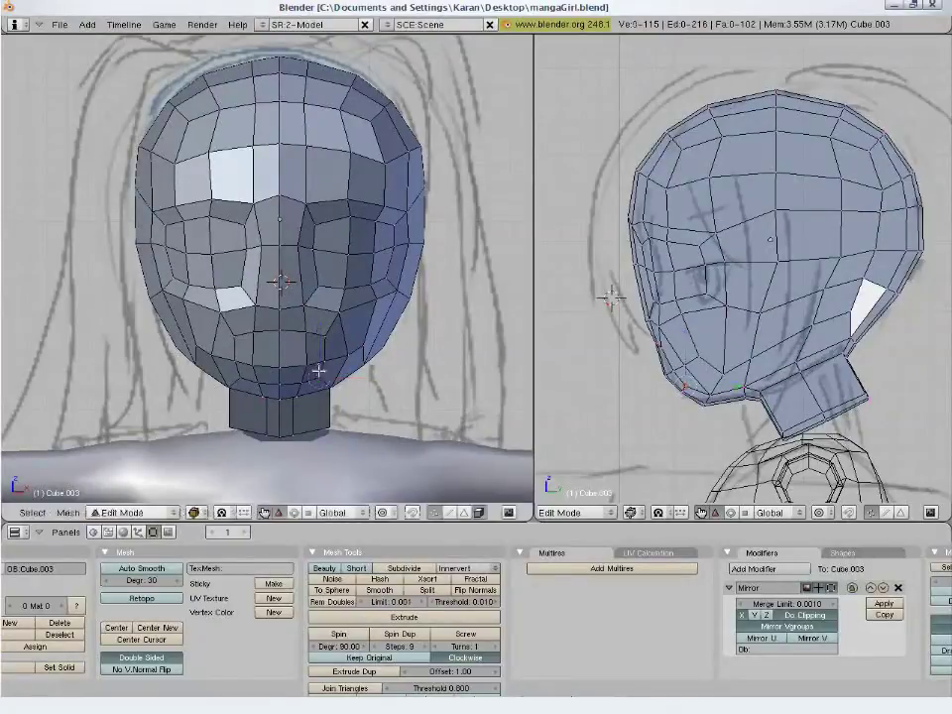
right_click(303, 367)
shift+right_click(287, 365)
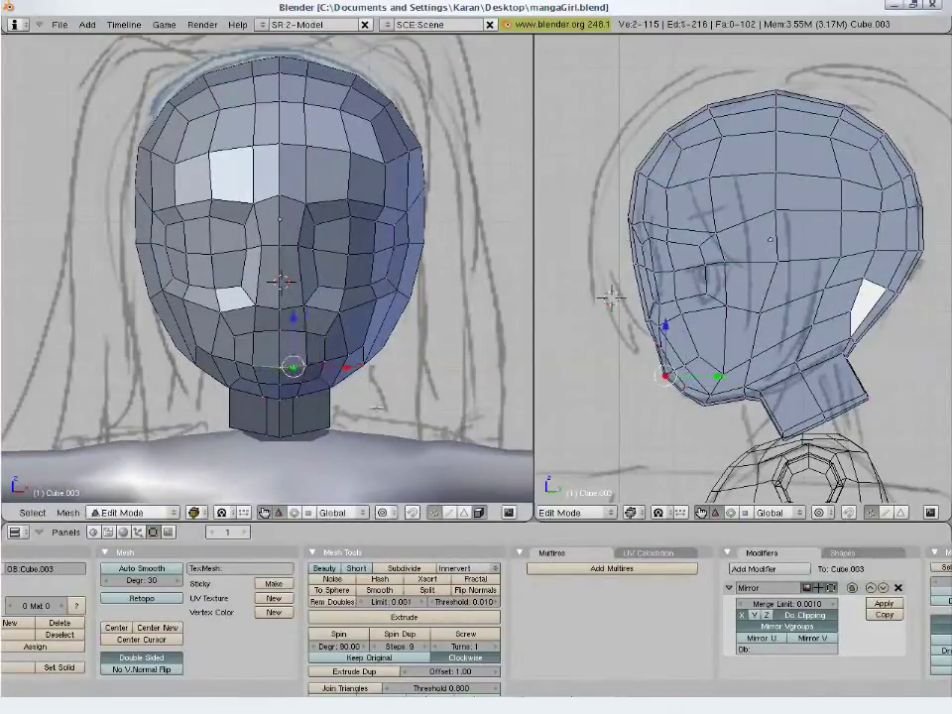
key(g)
click(377, 370)
key(g)
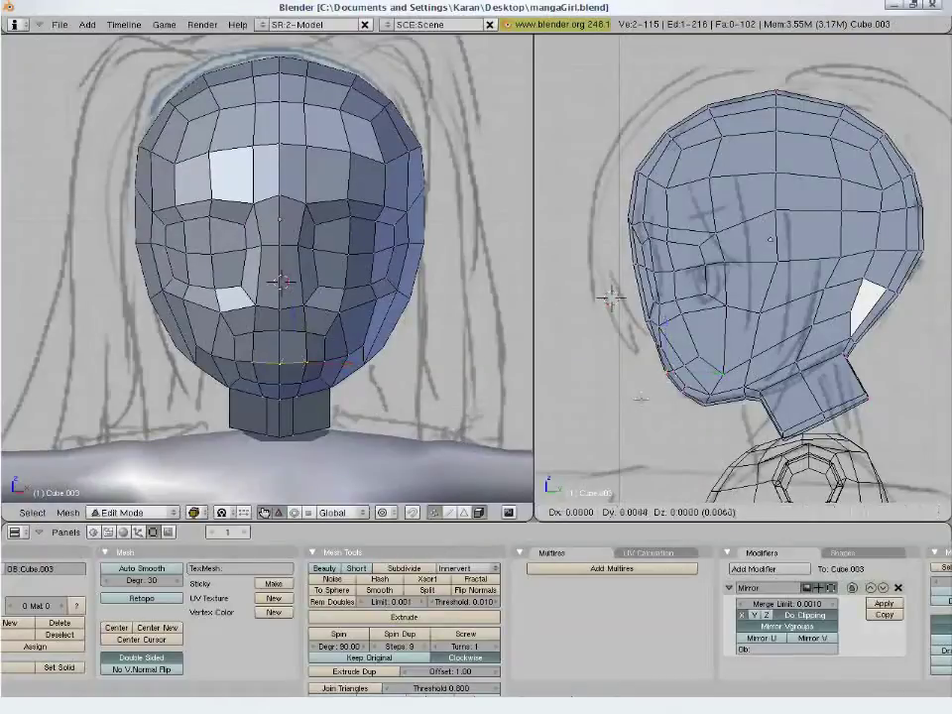
click(648, 398)
Select the row of three vertices running from the lower mouth to the cheek, move it up and back, and shift it slightly outward
key(a)
shift+right_click(682, 366)
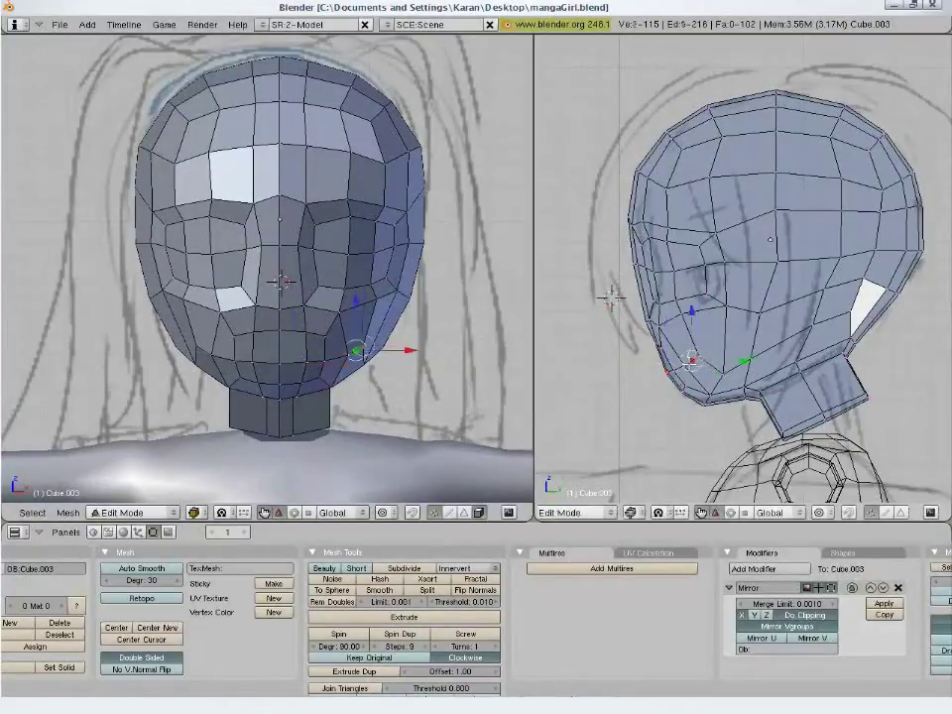
shift+right_click(683, 366)
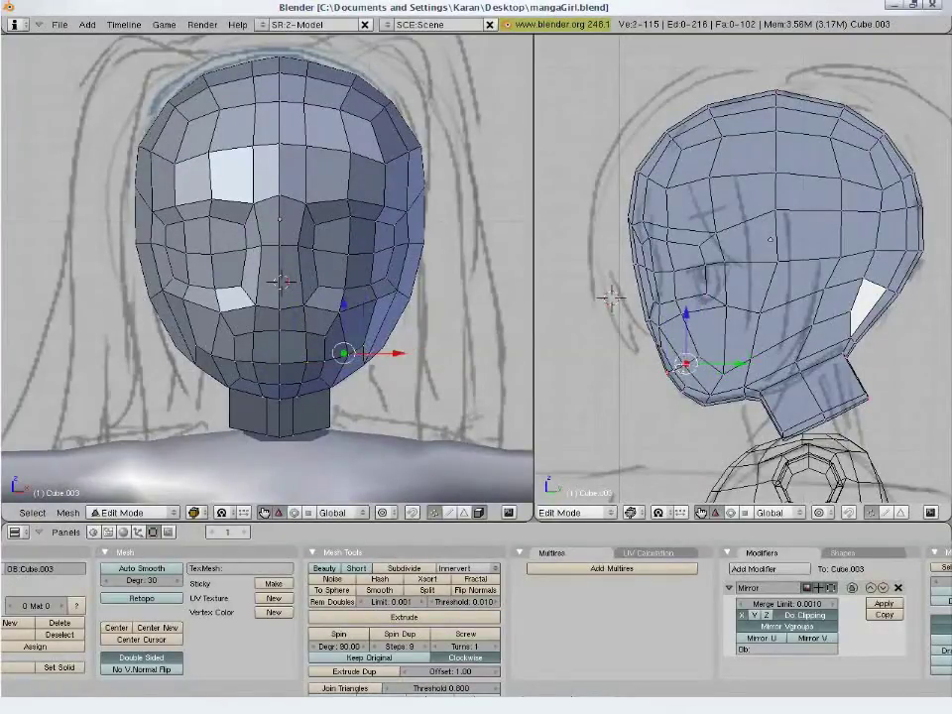
key(g)
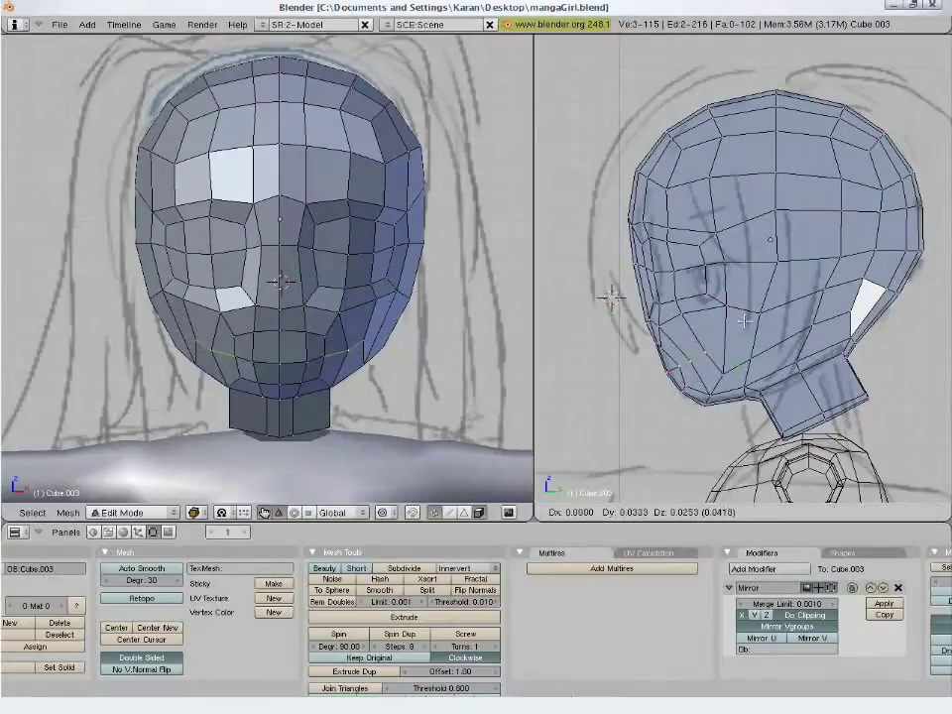
click(743, 320)
key(g)
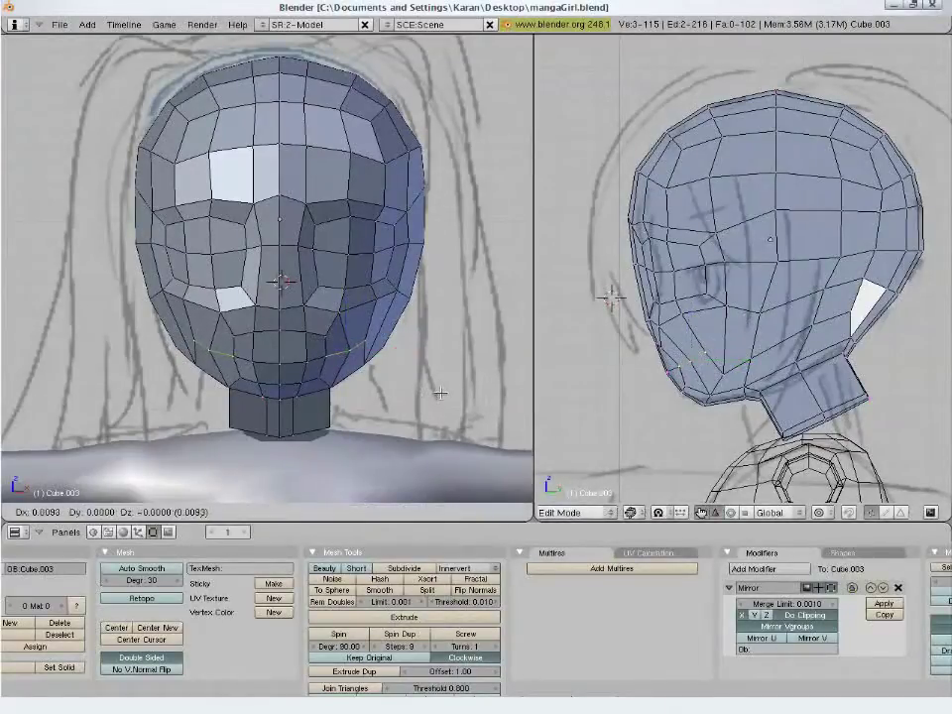
click(372, 349)
Move the outer lower-cheek vertex slightly outward and shift the jaw vertex beneath it up and back in the side view
key(g)
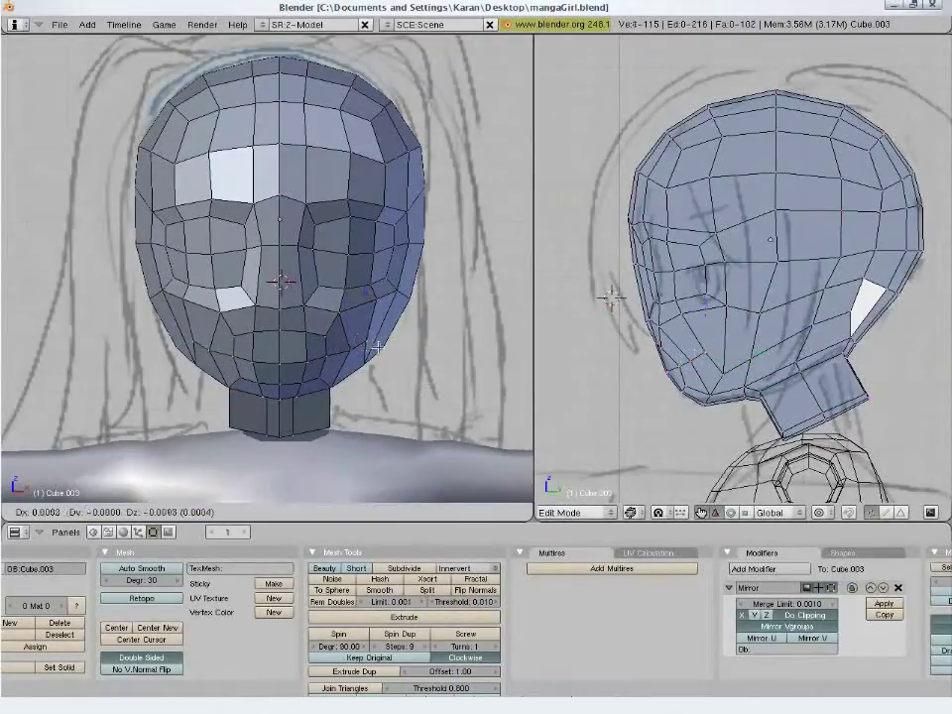
click(377, 346)
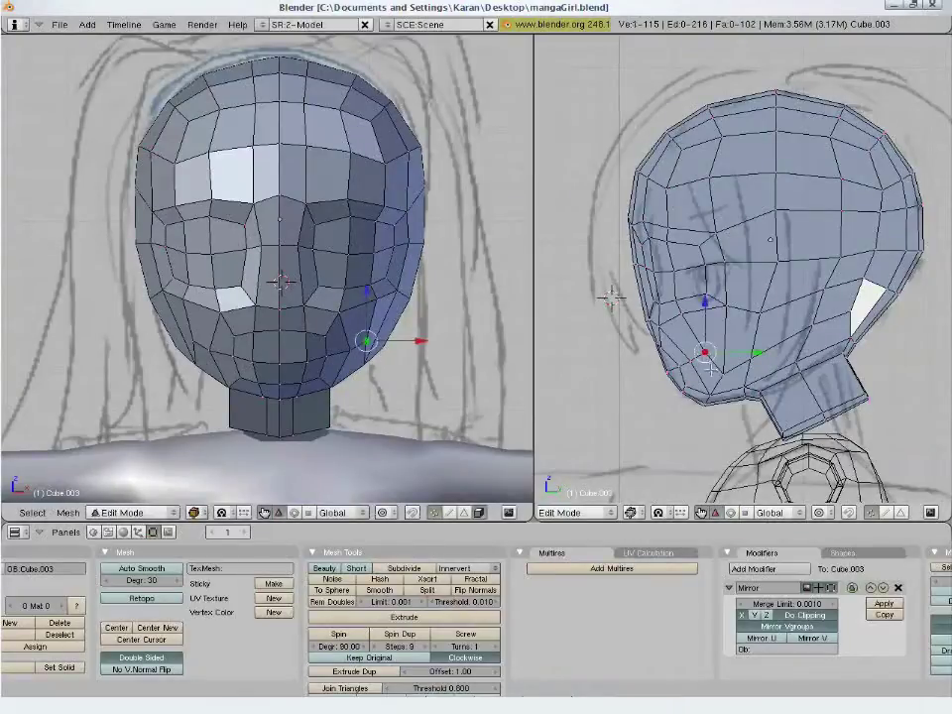
key(g)
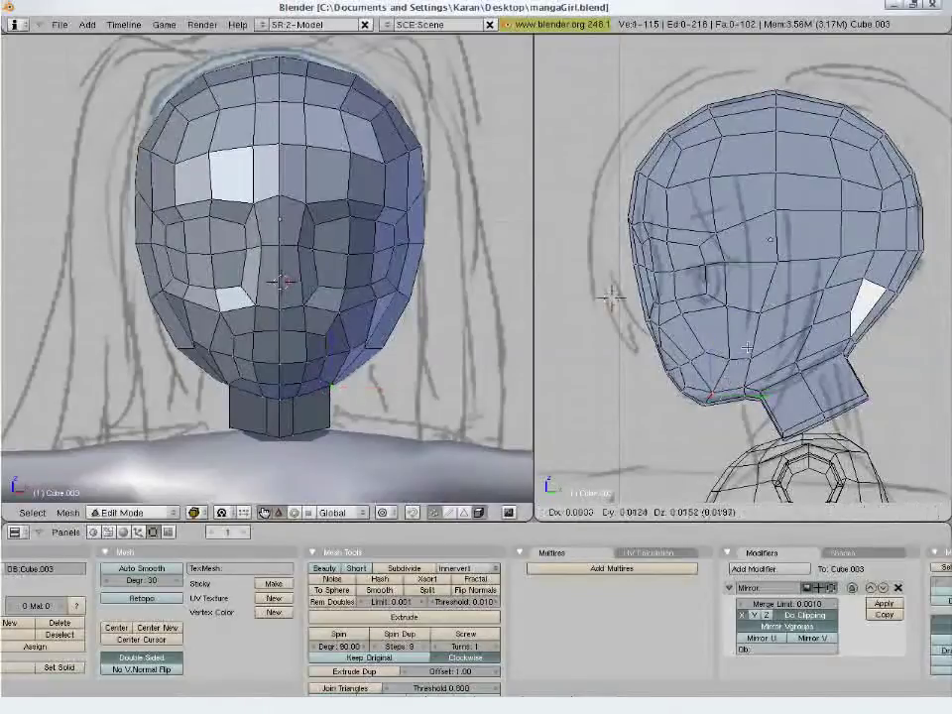
click(738, 319)
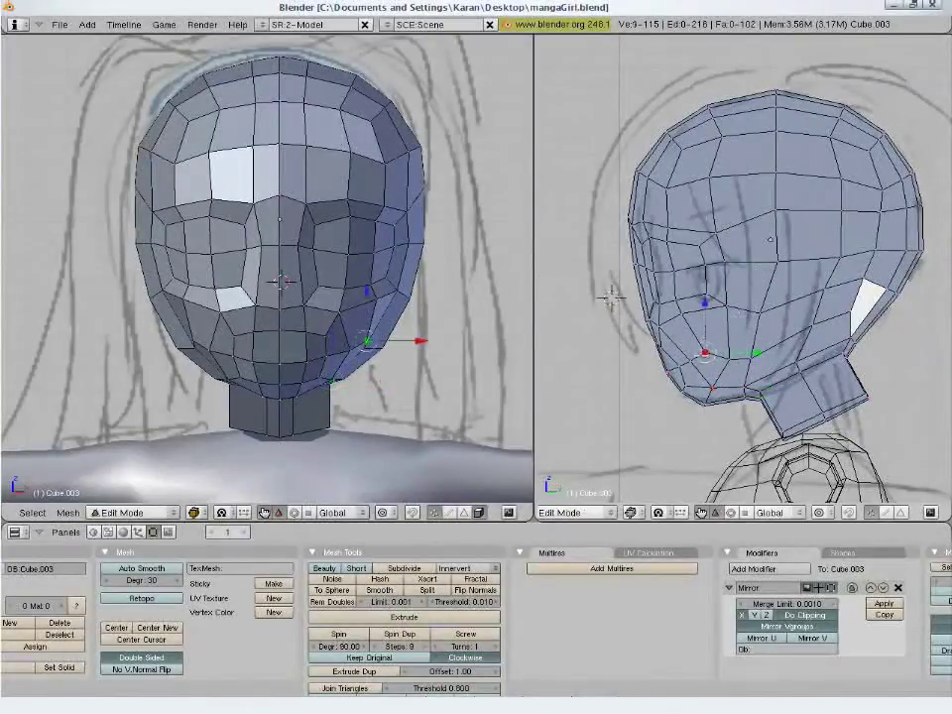
Rotate the short lower-cheek edge slightly and reposition it in the side view to even the surrounding faces
key(g)
key(r)
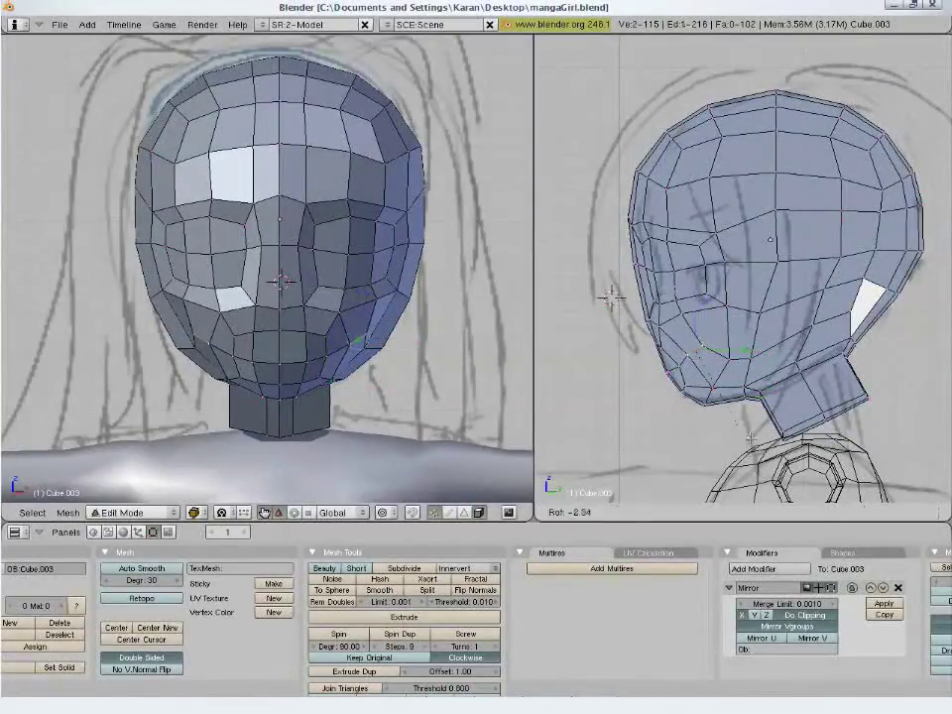
click(756, 434)
key(g)
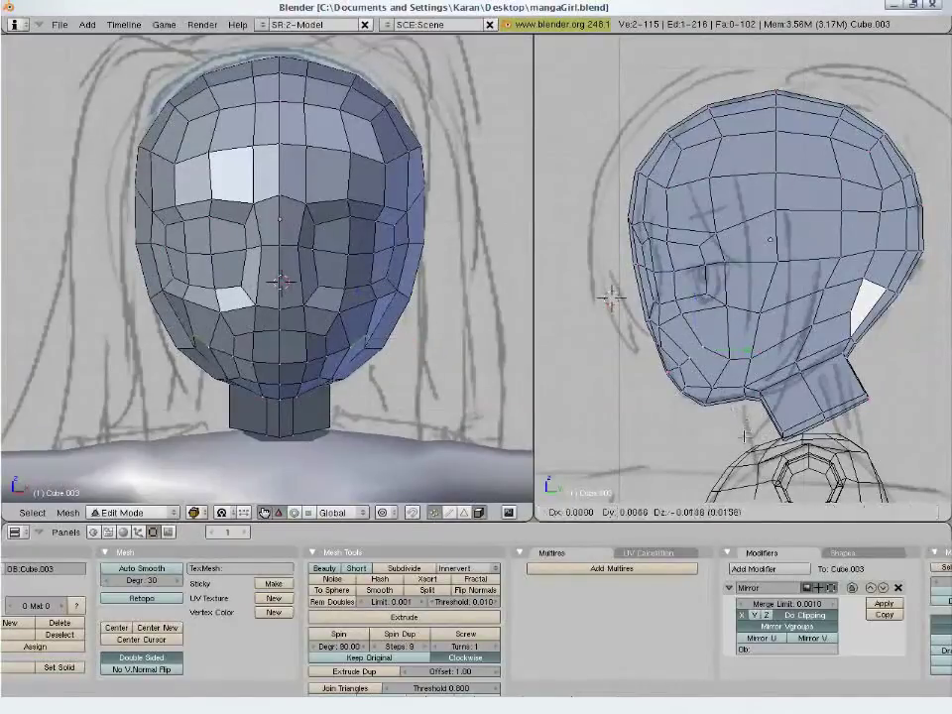
click(706, 403)
Raise the mouth-corner vertex slightly and fine-tune the nearby jaw vertex in the side view
right_click(667, 373)
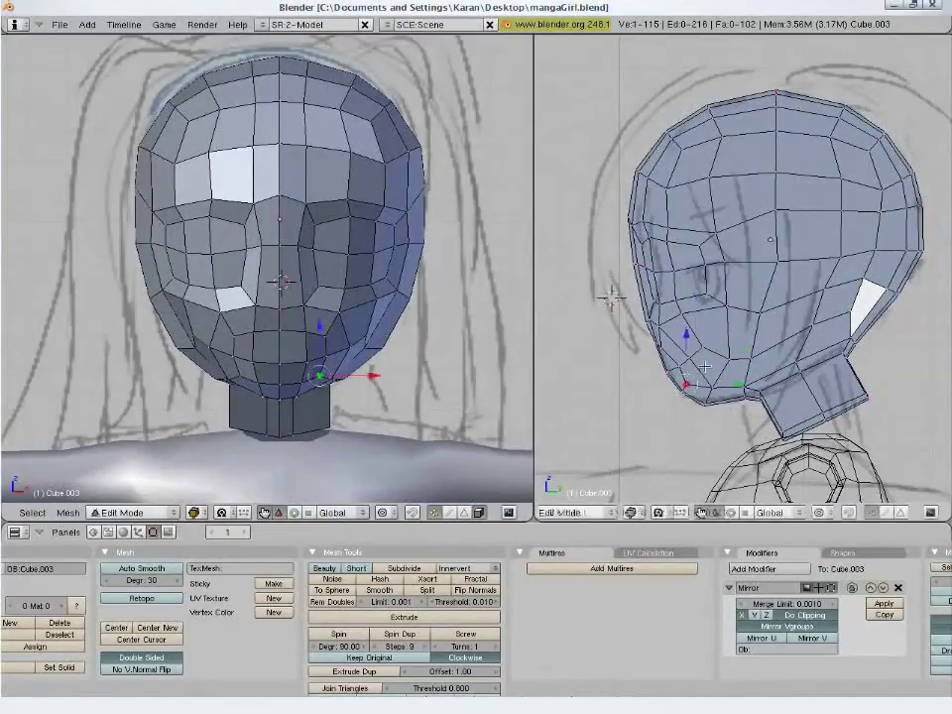
key(g)
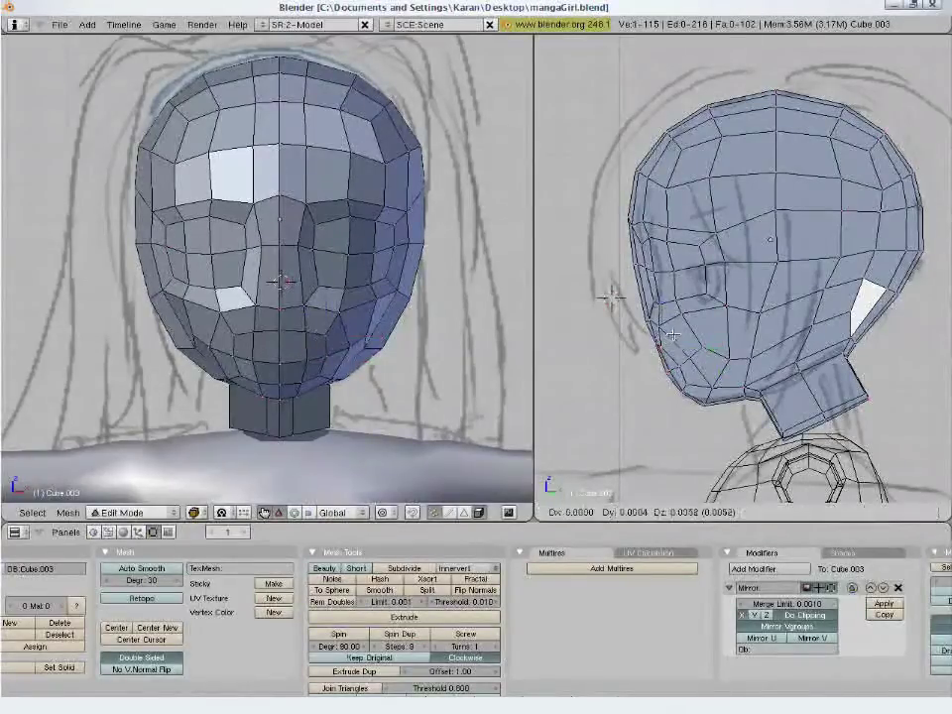
click(673, 337)
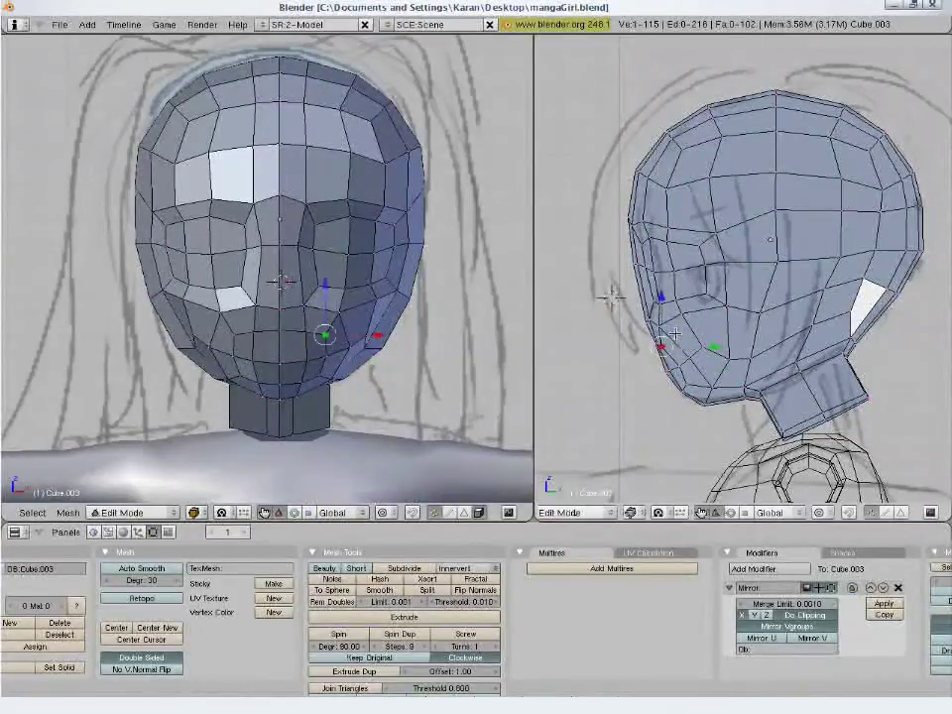
right_click(725, 365)
key(g)
click(714, 401)
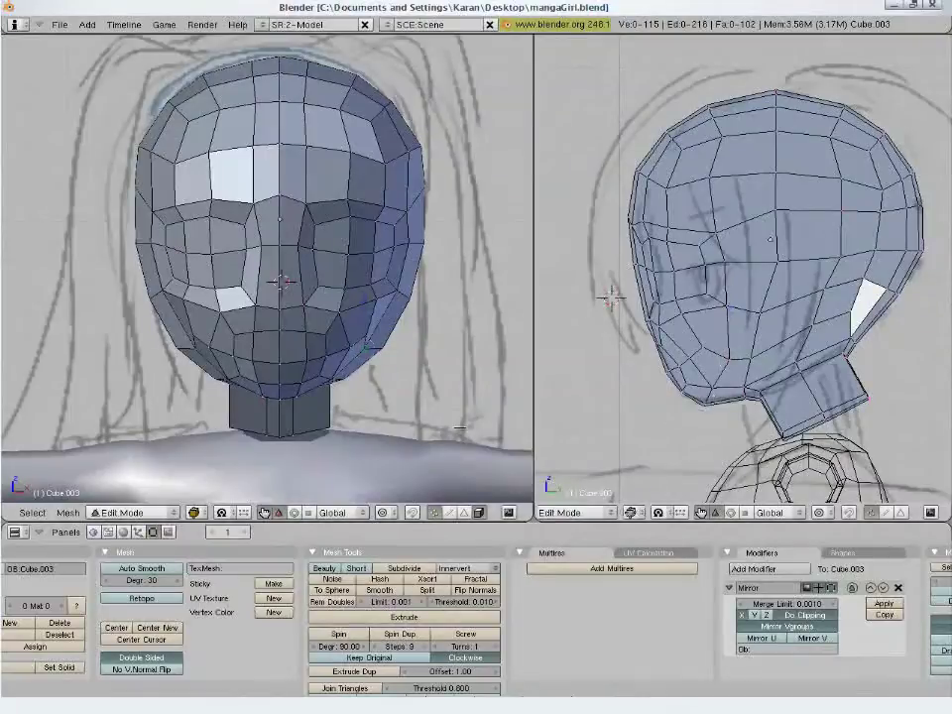
From a low angle, move the under-chin vertex outward and upward, and adjust the adjoining jaw vertex
middle_drag(391, 420, 305, 330)
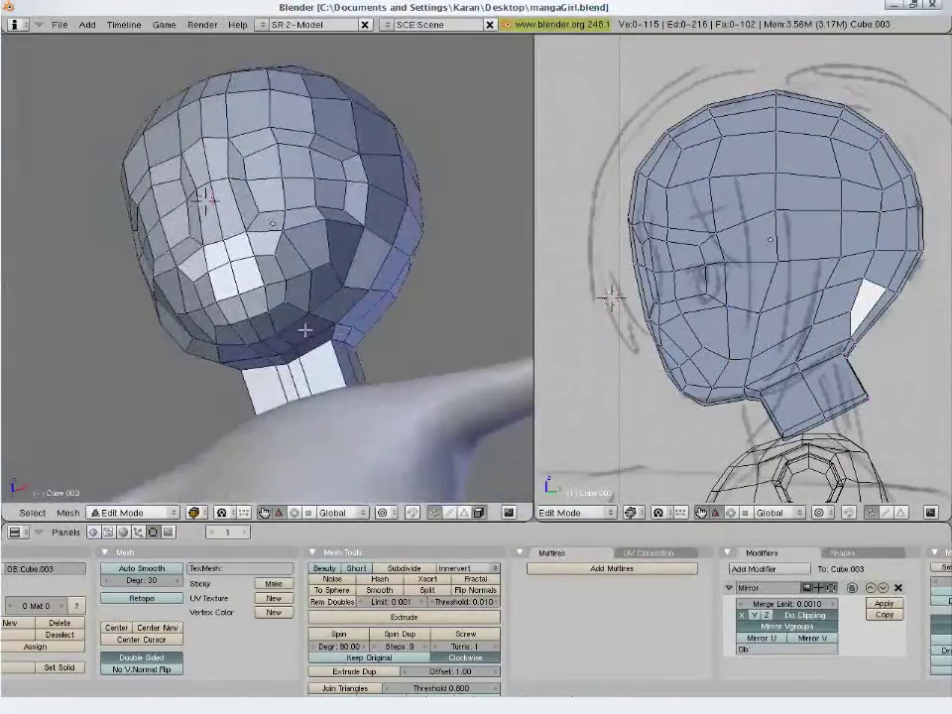
right_click(285, 338)
key(g)
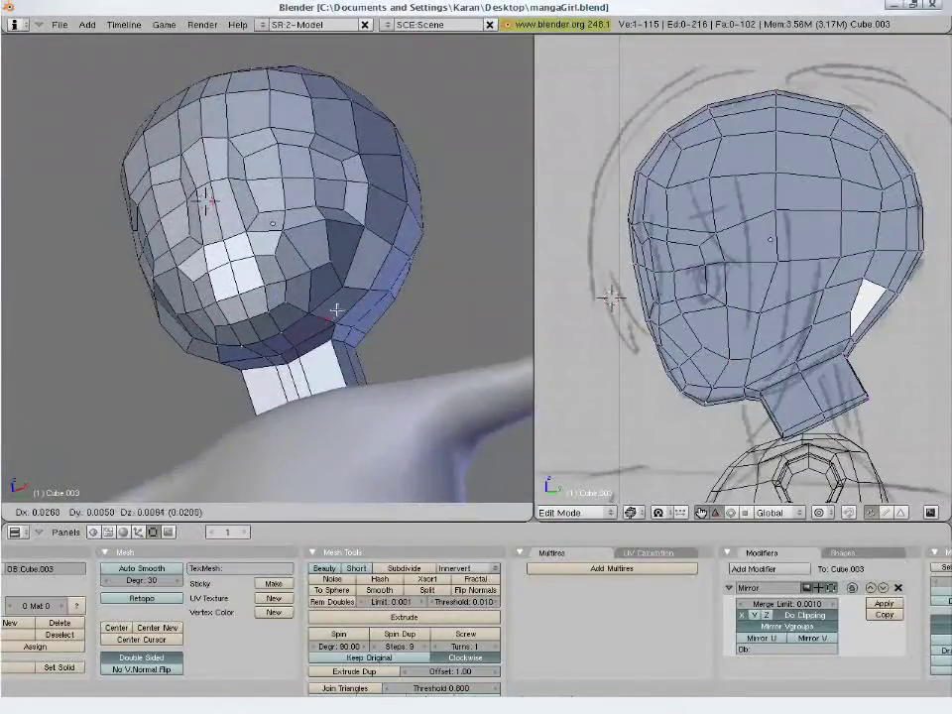
click(336, 311)
right_click(343, 295)
key(g)
click(343, 295)
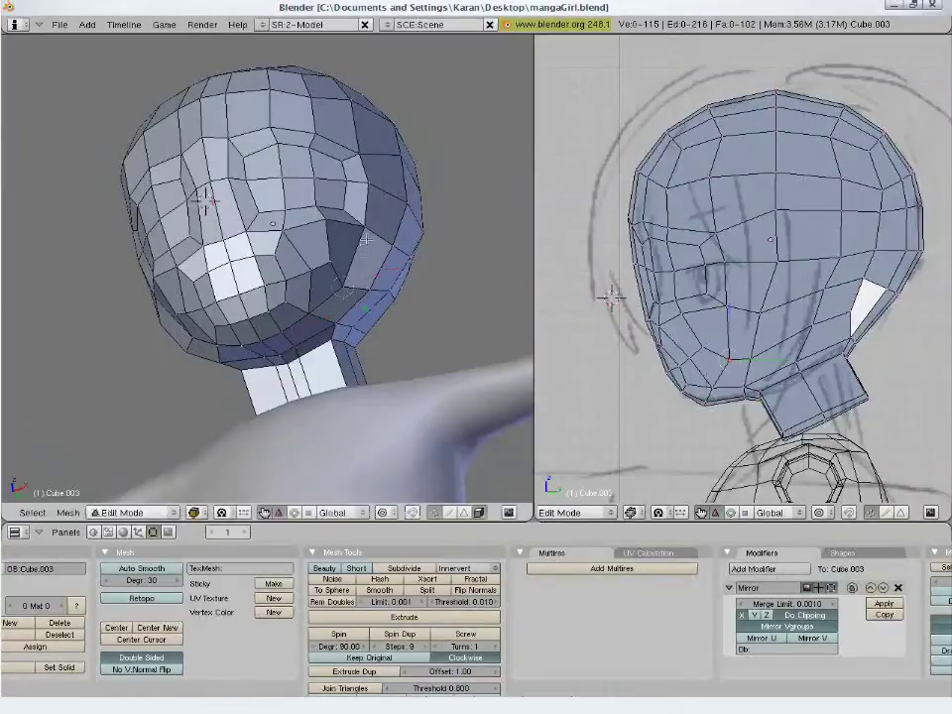
Adjust three cheek vertices from the low-angle view to even out the faces between the eye and jaw
right_click(368, 236)
key(g)
click(364, 232)
right_click(329, 222)
key(g)
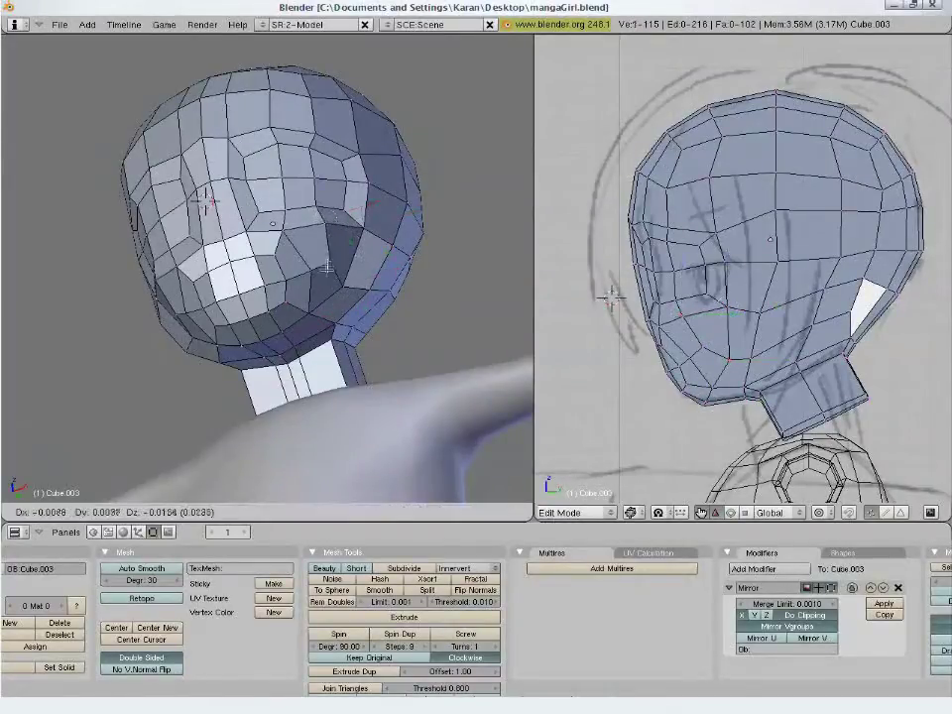
click(337, 264)
key(g)
click(338, 267)
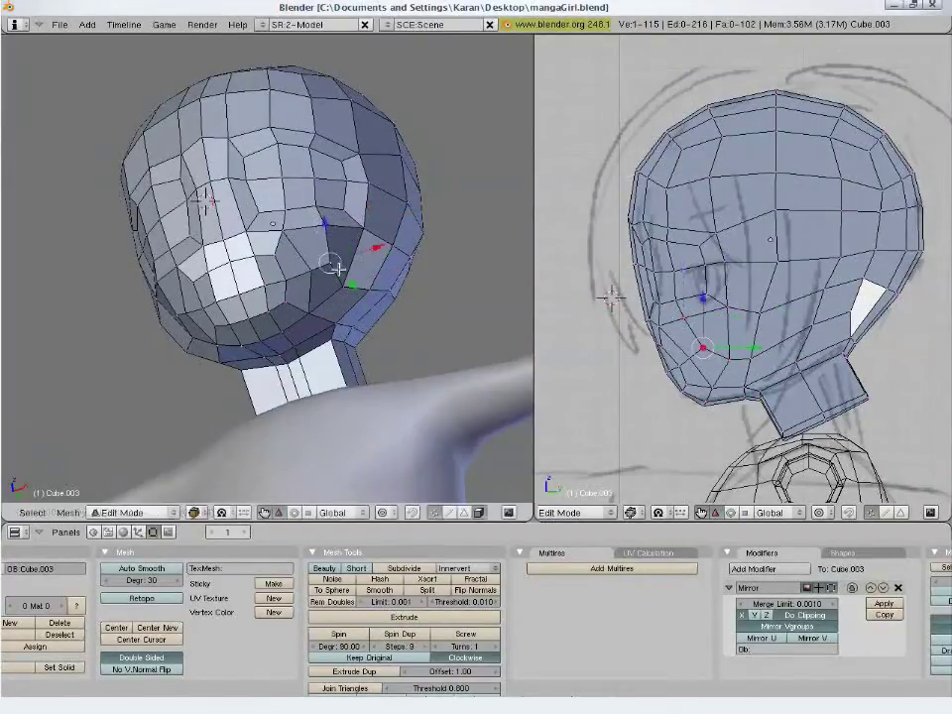
In the front view, reposition the outer jaw vertex and the vertex beside the chin to even the jaw curve
key(a)
key(KP_1)
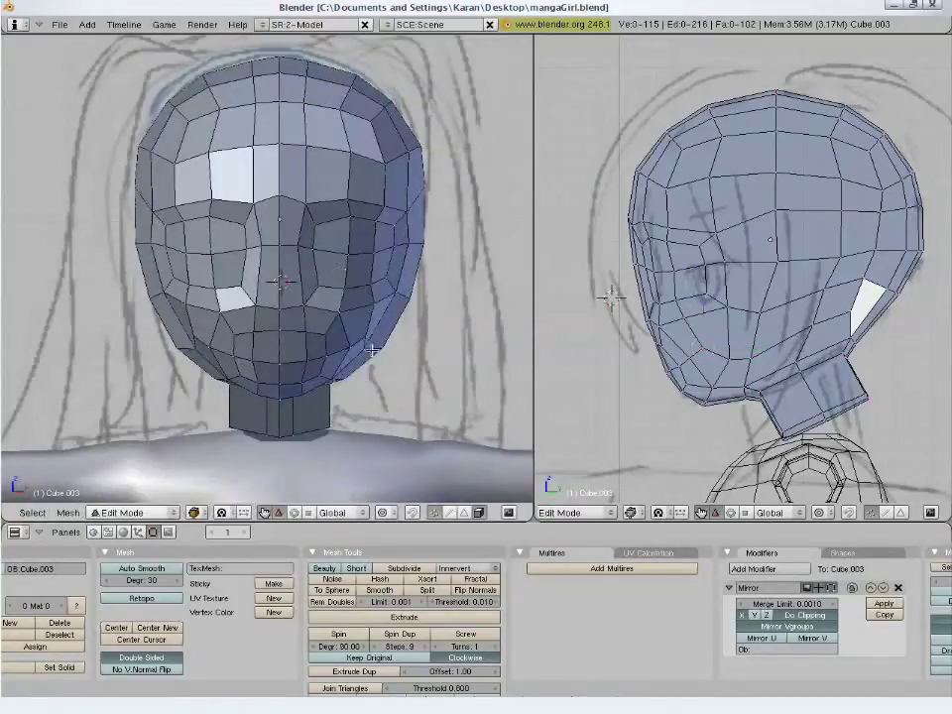
right_click(371, 351)
key(g)
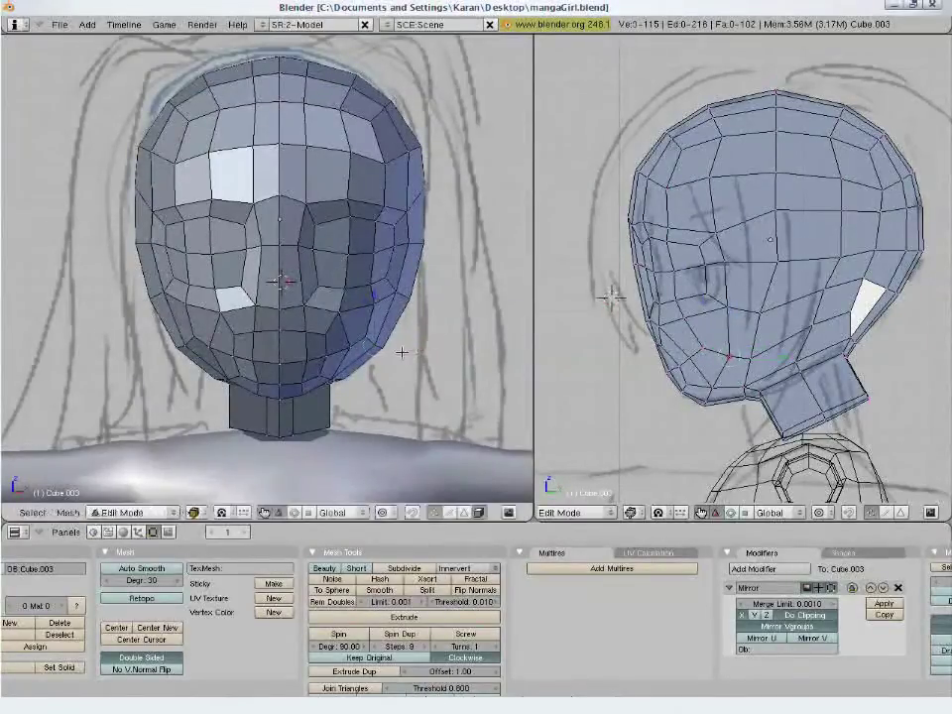
click(351, 374)
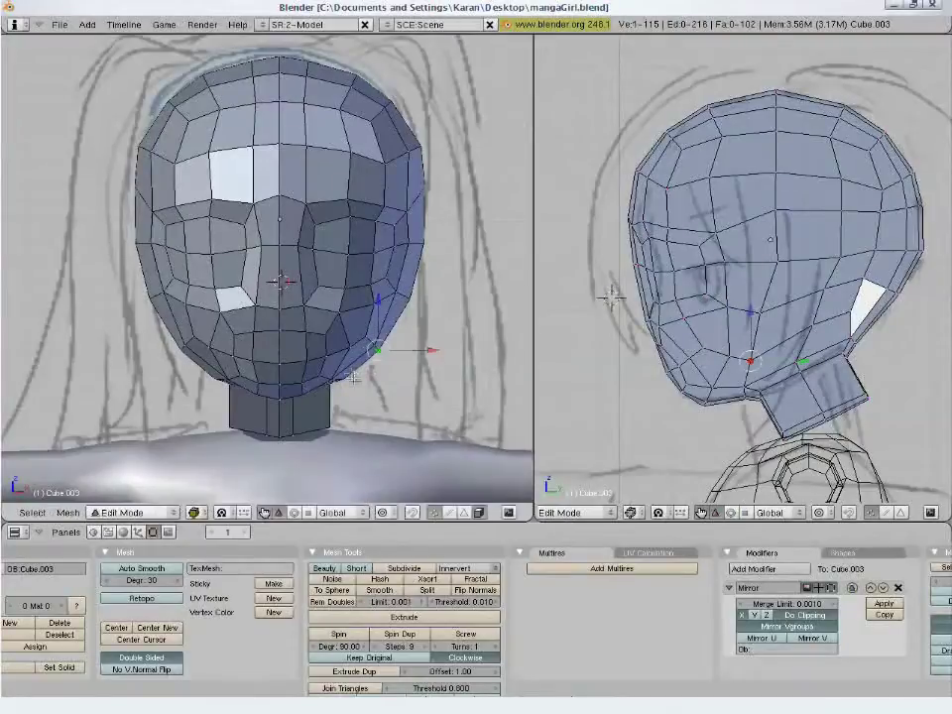
right_click(324, 380)
key(g)
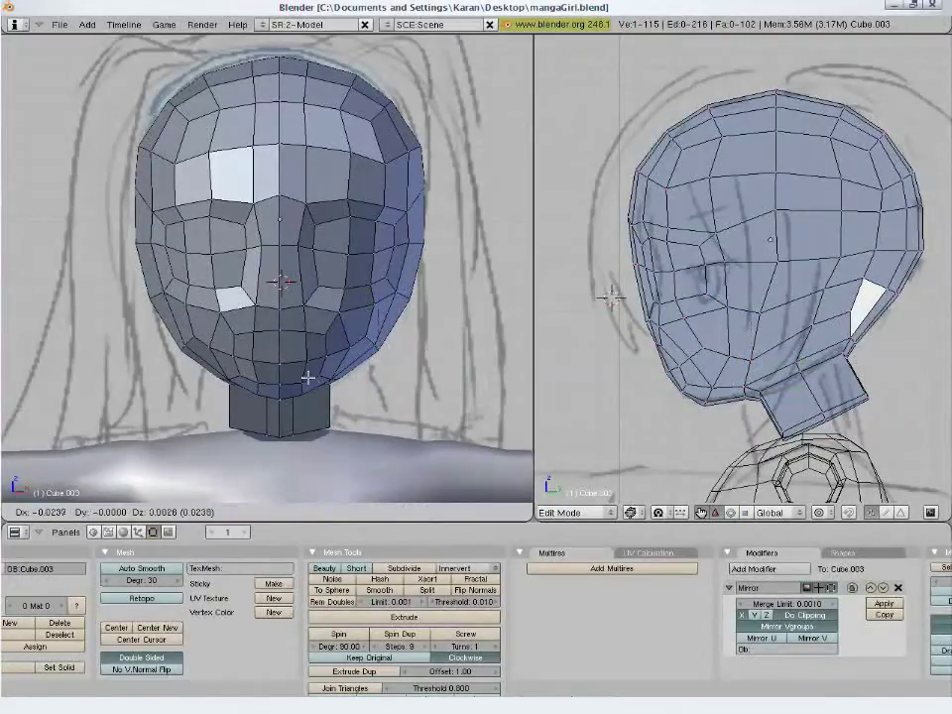
click(308, 380)
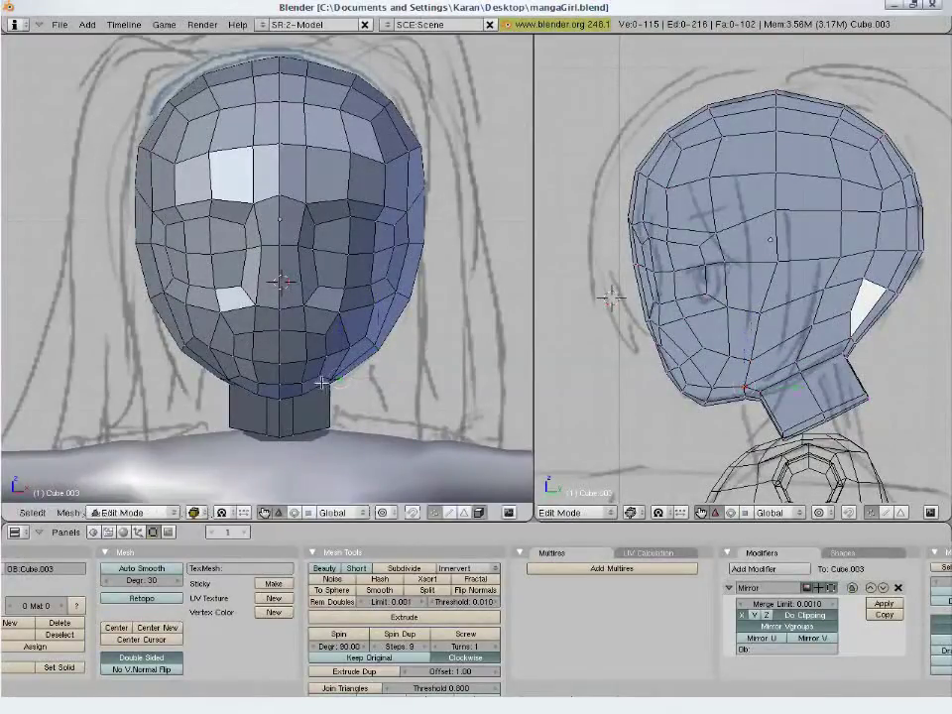
Select the entire head mesh, apply Smooth to its vertices, and deselect everything
key(a)
key(w)
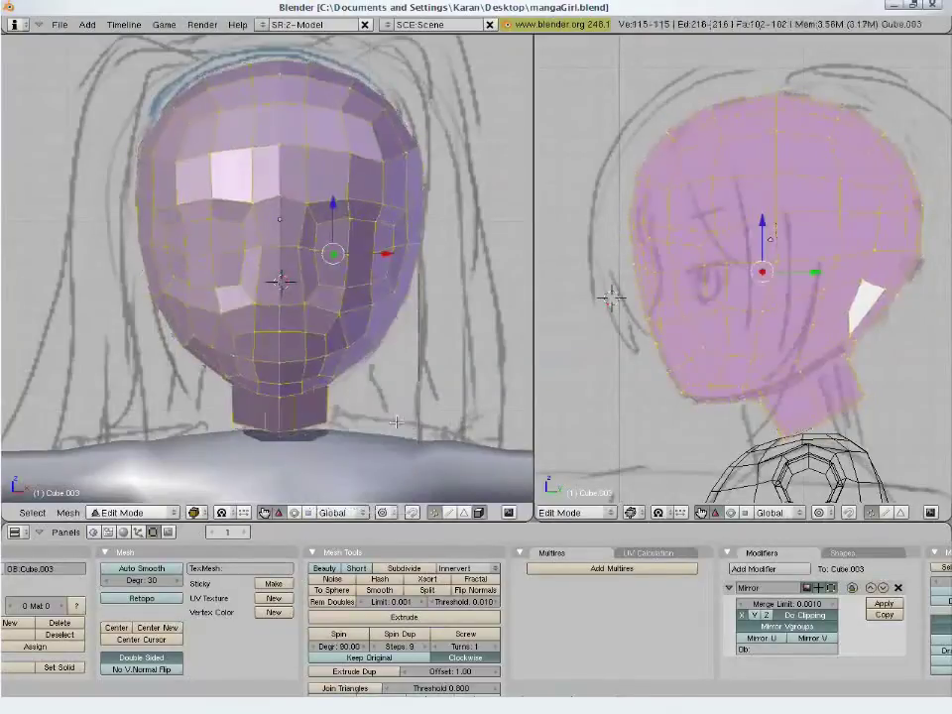
key(a)
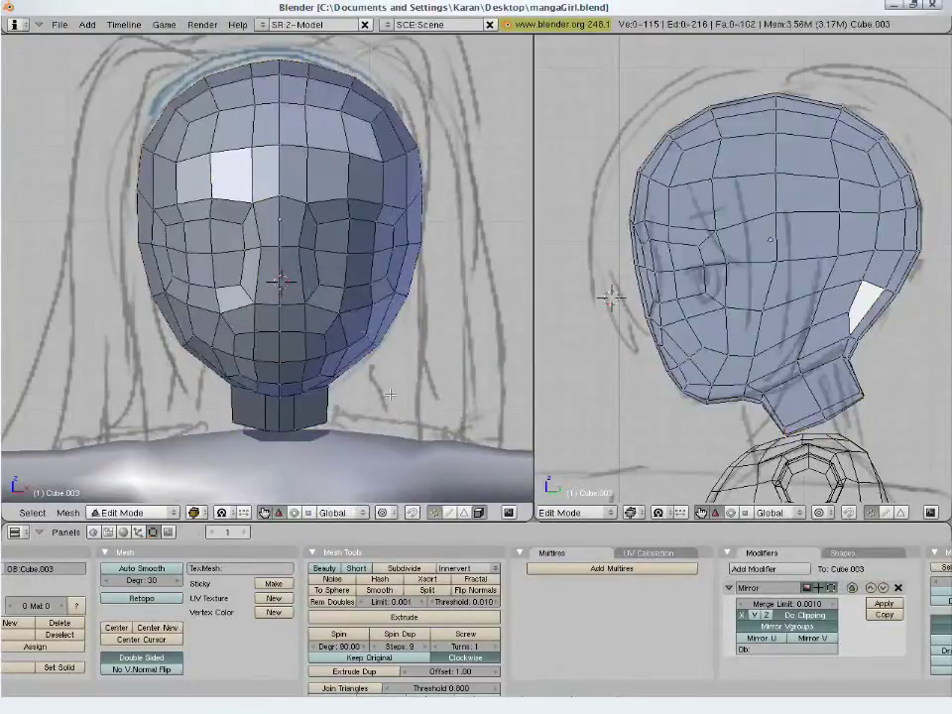
Apply Smooth once more to all vertices of the head mesh, deselect everything, and return to the front view
middle_drag(395, 422, 244, 309)
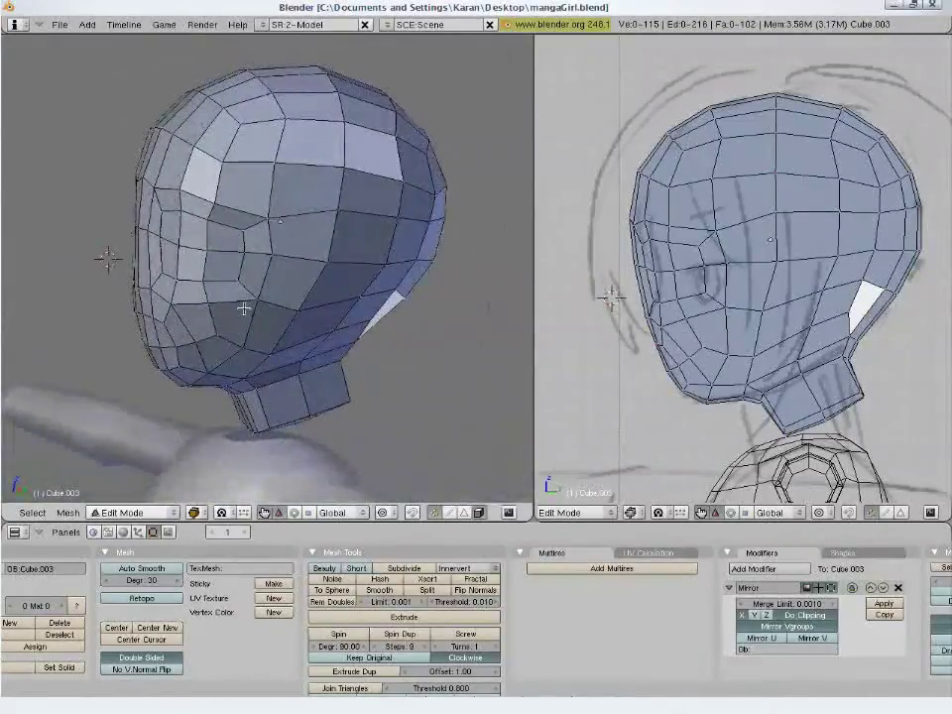
middle_drag(300, 394, 300, 331)
key(w)
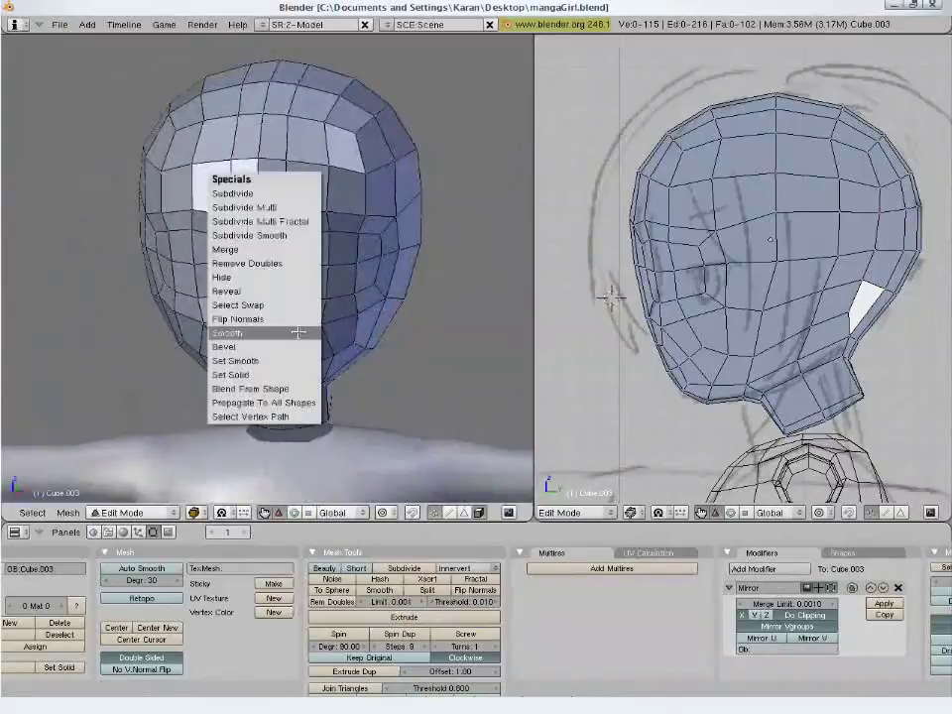
key(Escape)
key(a)
key(w)
click(320, 372)
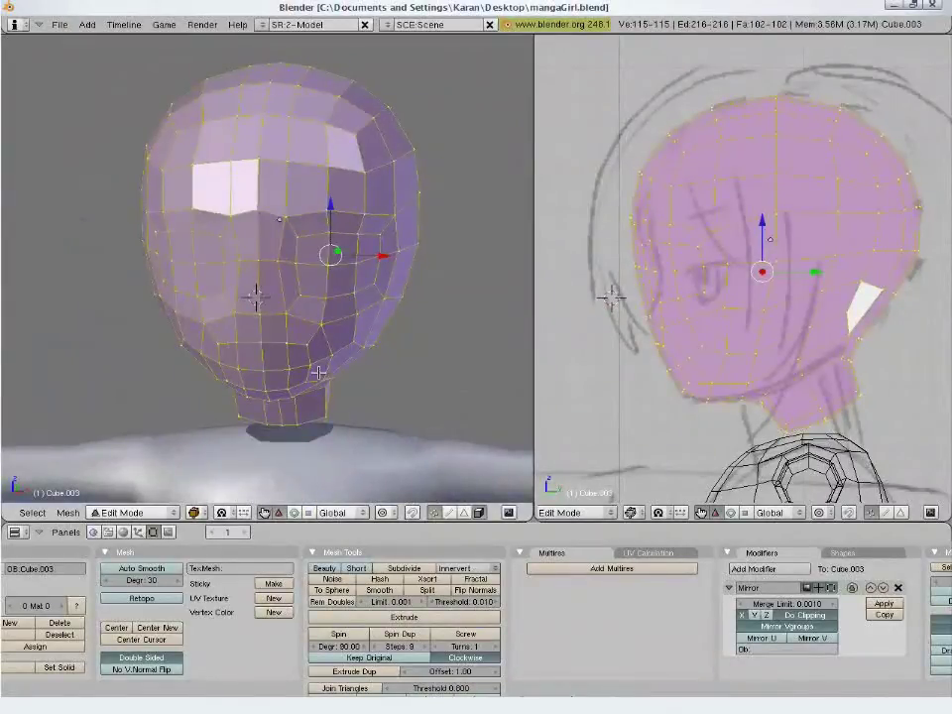
key(a)
key(KP_1)
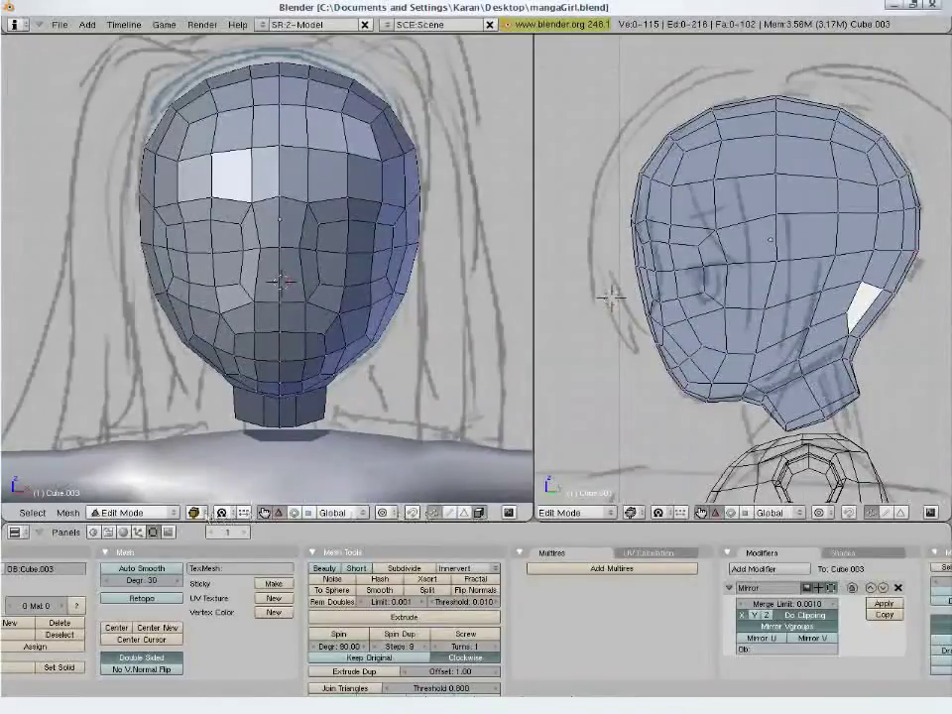
In Sculpt Mode, inflate the side of the face from the jaw up to the cheek with an Inflate brush of size 117
click(177, 512)
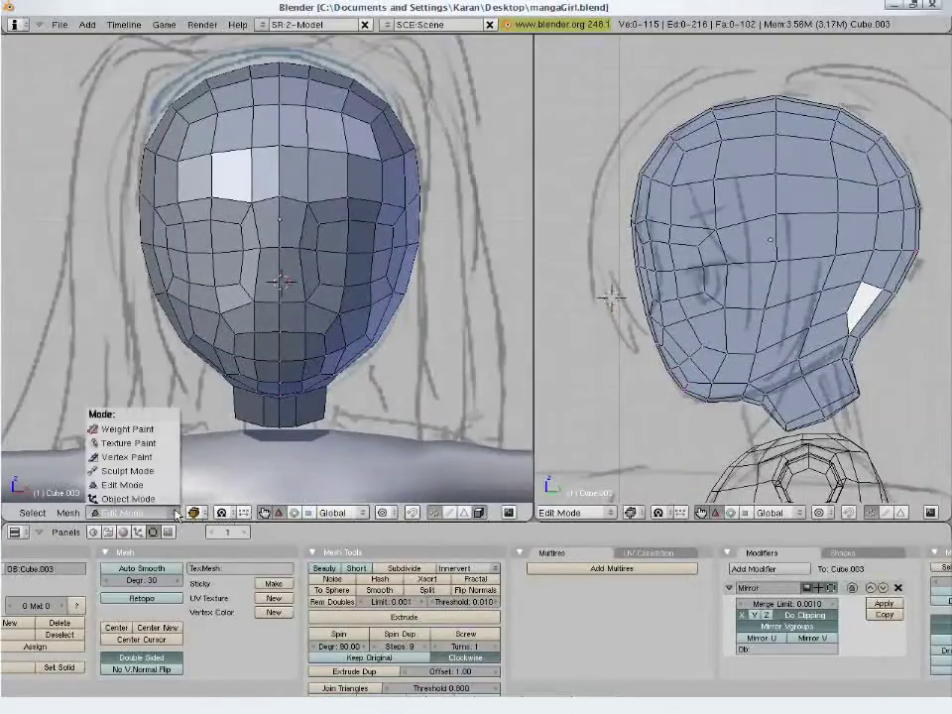
click(139, 470)
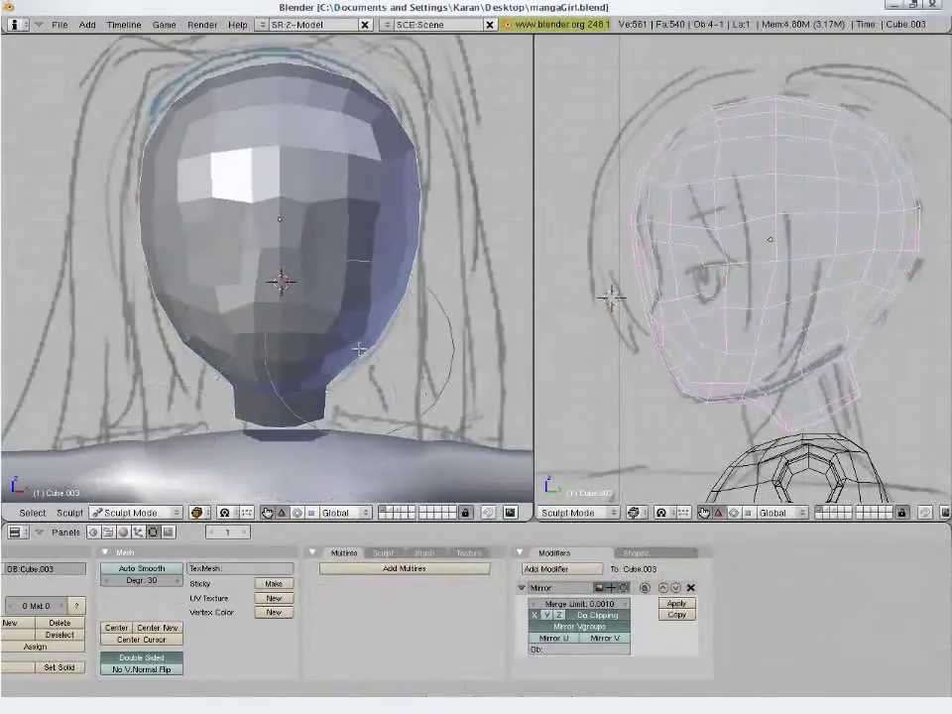
click(382, 554)
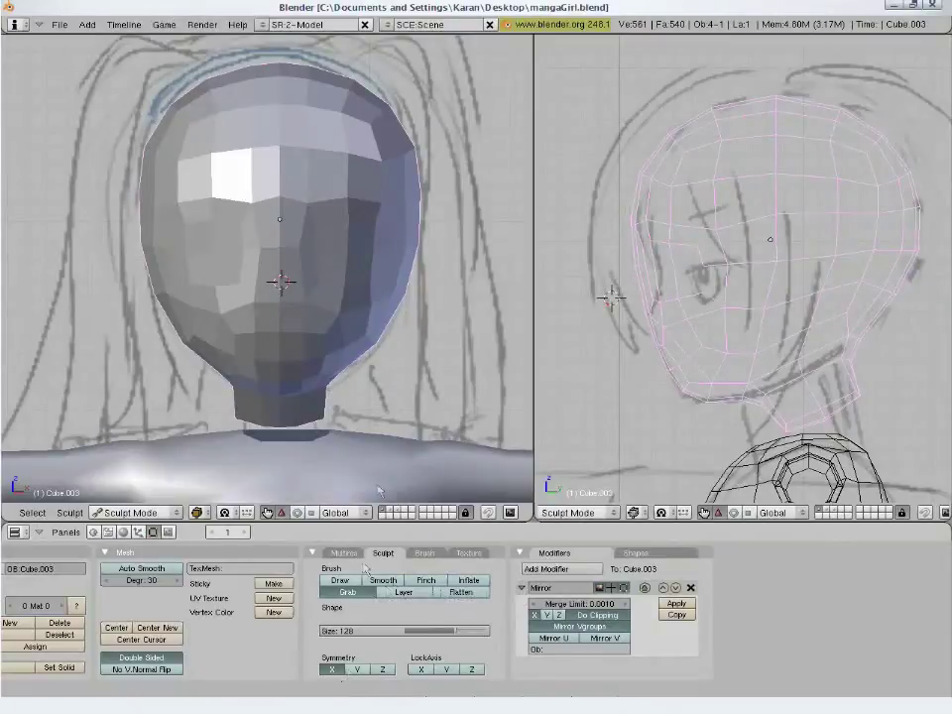
key(i)
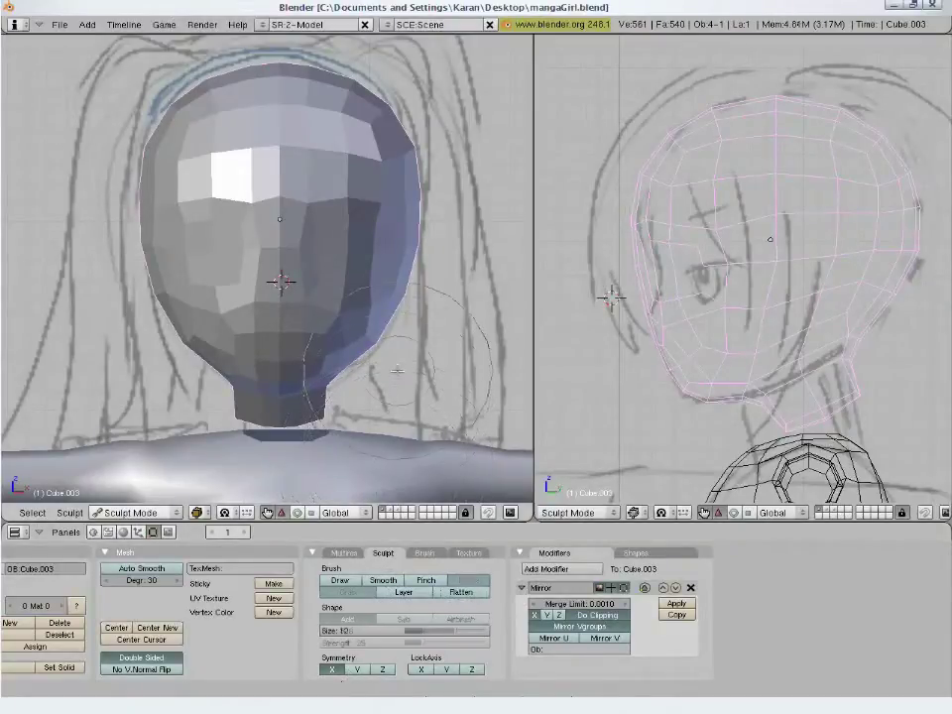
key(f)
click(388, 318)
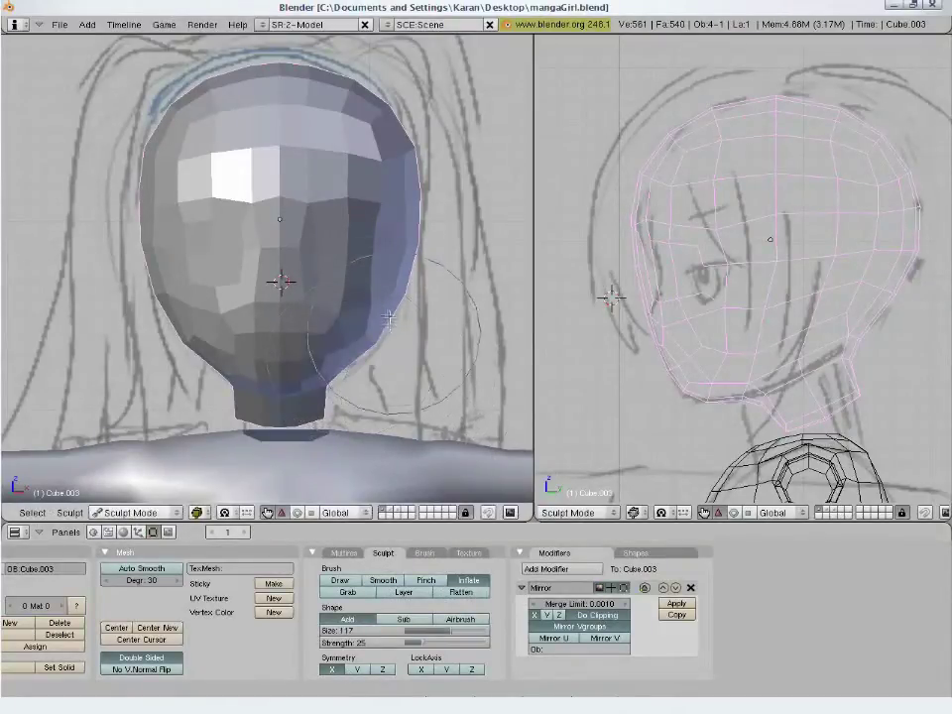
mouse_move(387, 317)
mouse_down()
mouse_move(344, 366)
mouse_move(372, 326)
mouse_move(344, 327)
mouse_move(389, 287)
mouse_up()
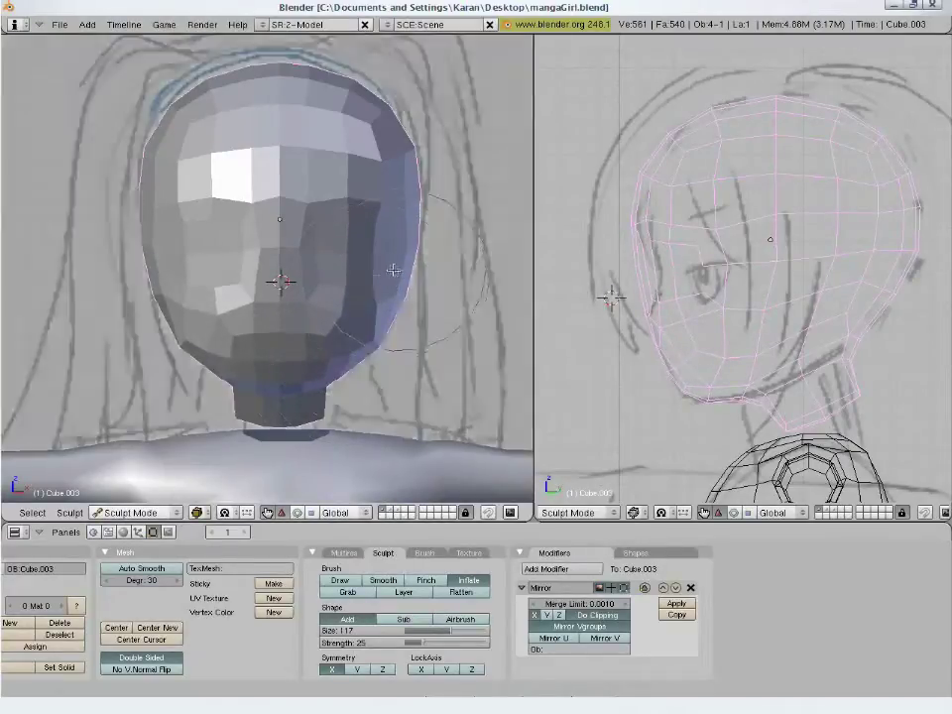
Even out the cheek area with the Smooth sculpt brush at size 61, and return to the front view
mouse_move(392, 268)
middle_down()
mouse_move(285, 291)
mouse_move(378, 220)
mouse_move(497, 240)
mouse_move(280, 353)
mouse_move(340, 324)
middle_up()
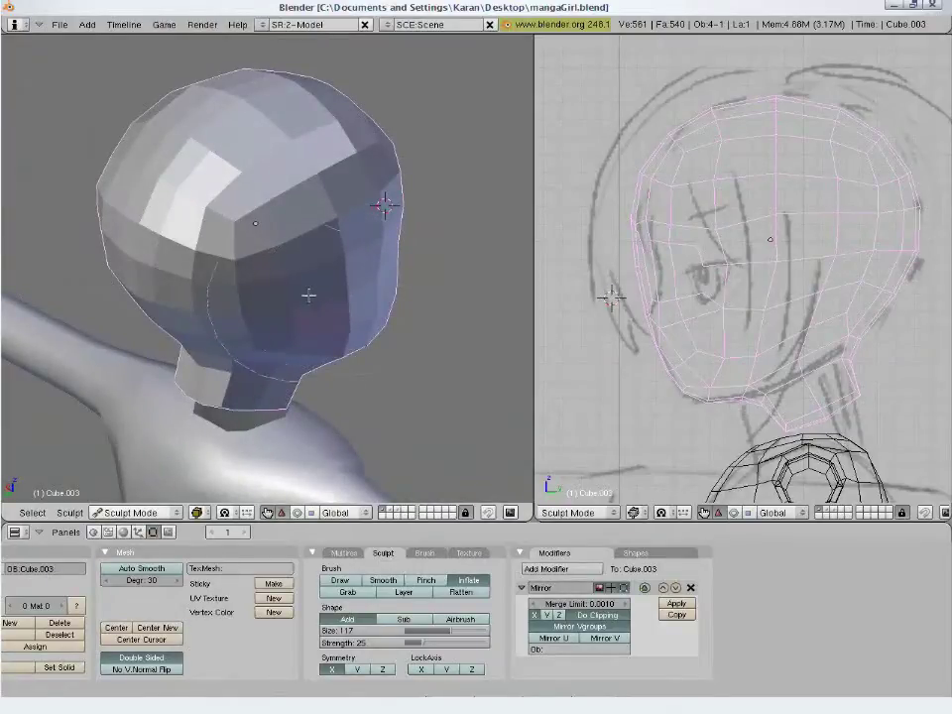
mouse_move(380, 275)
middle_down()
mouse_move(308, 336)
mouse_move(312, 286)
mouse_move(333, 308)
mouse_move(204, 290)
mouse_move(227, 314)
middle_up()
key(s)
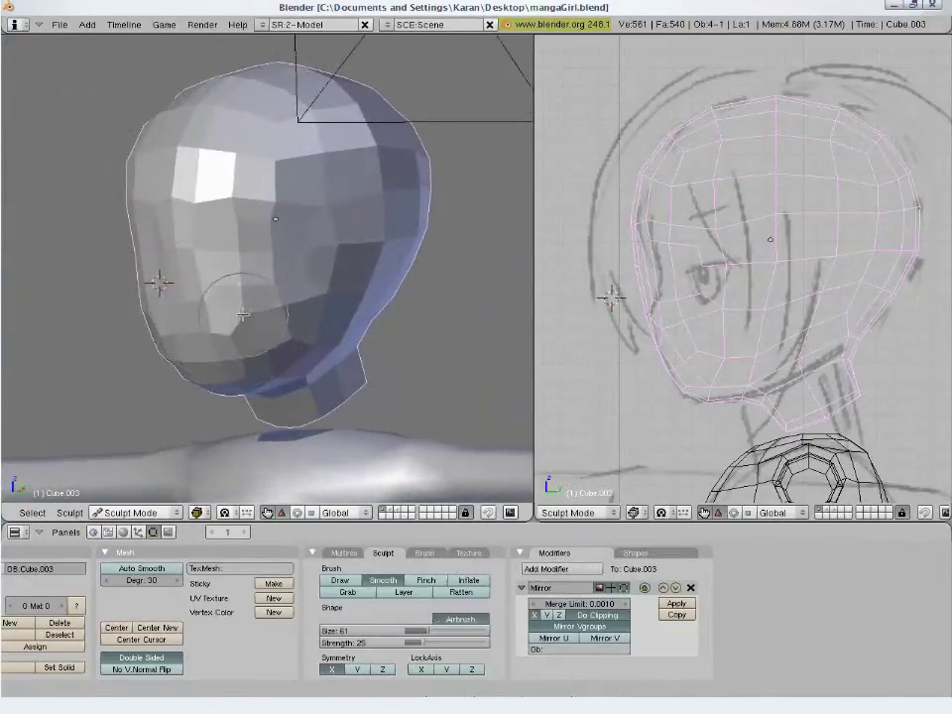
middle_drag(171, 271, 221, 255)
key(KP_1)
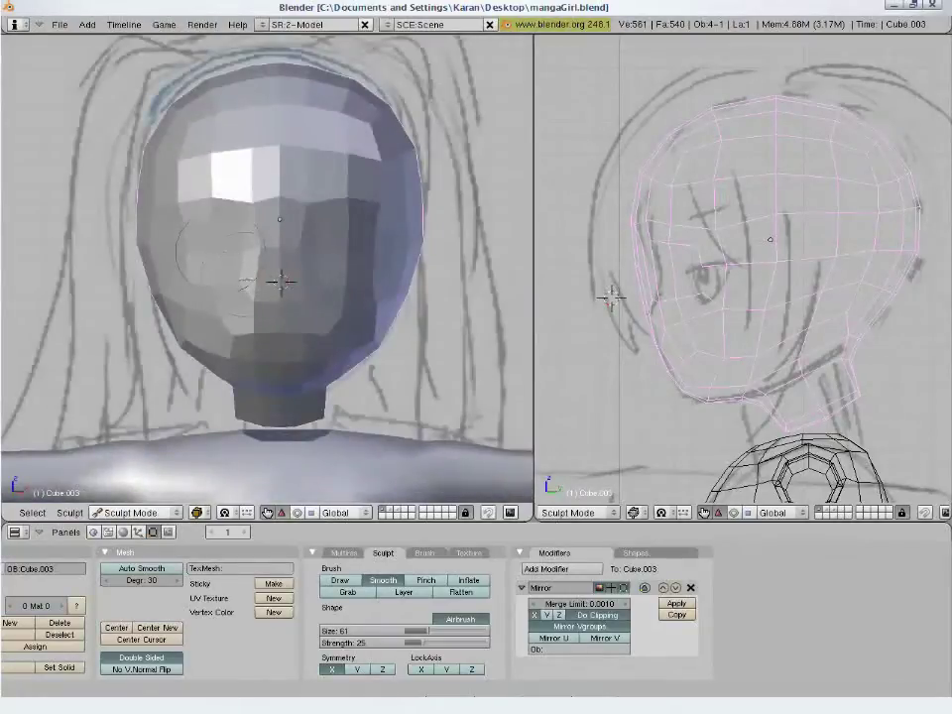
Reshape the jaw outline to match the front sketch with the Grab brush, first at size 128 and then at size 87
key(g)
key(f)
click(327, 344)
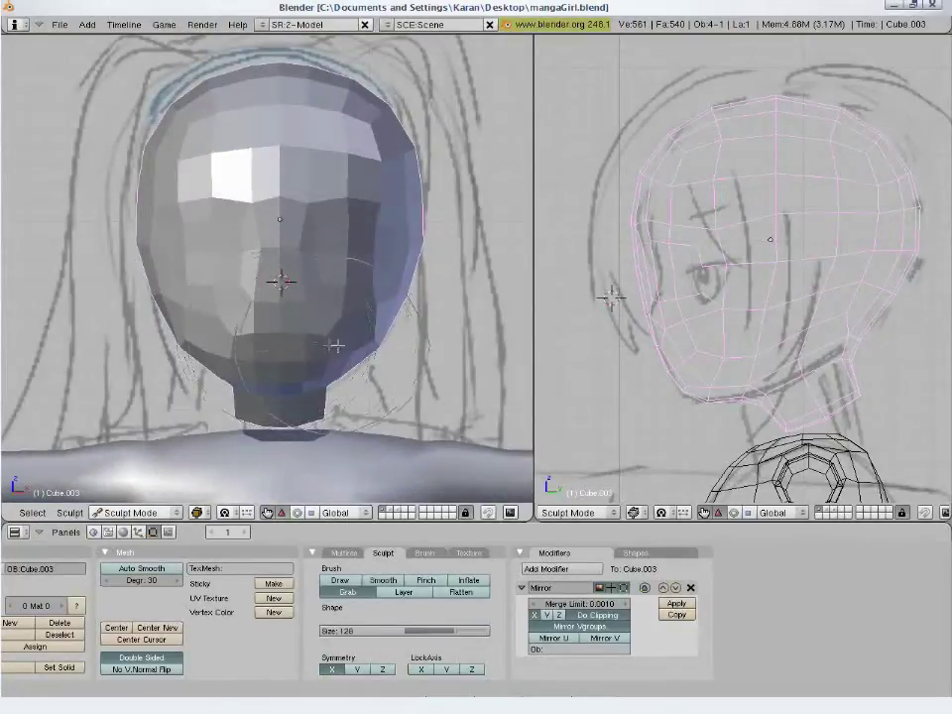
mouse_move(375, 328)
mouse_down()
mouse_move(335, 377)
mouse_move(377, 346)
mouse_up()
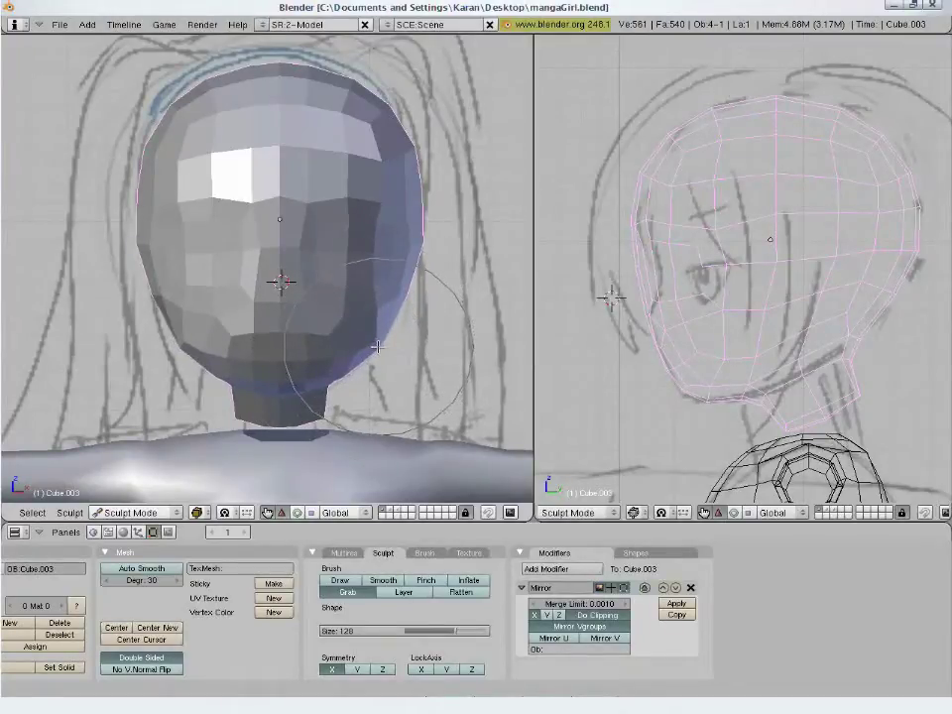
key(f)
click(376, 340)
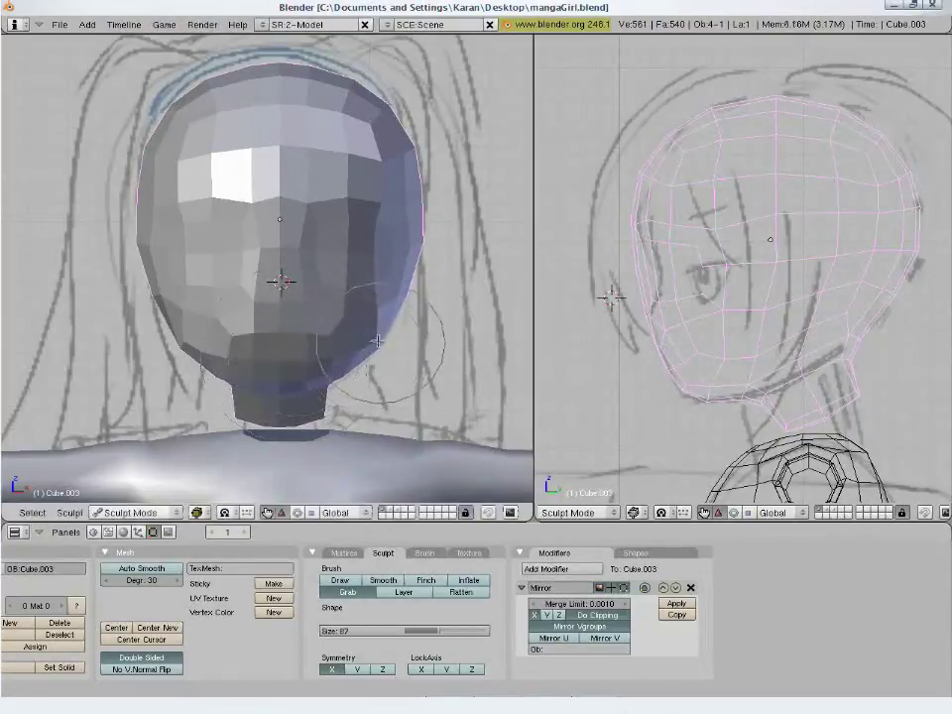
drag(377, 340, 368, 340)
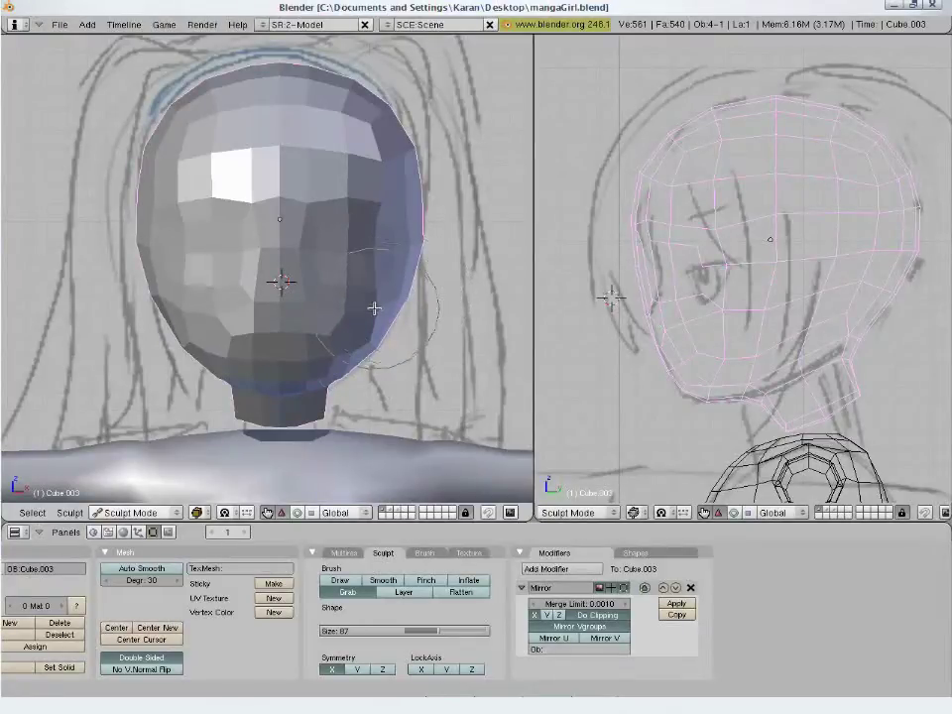
Return the head from Sculpt Mode to Edit Mode and check its outline against the front sketch in wireframe
click(134, 512)
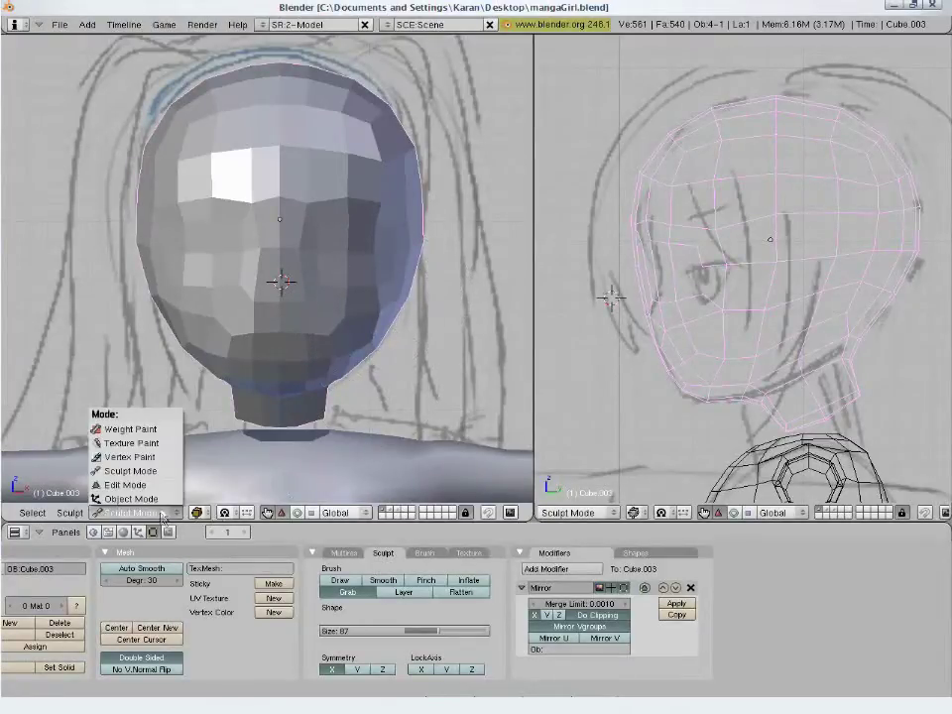
click(128, 499)
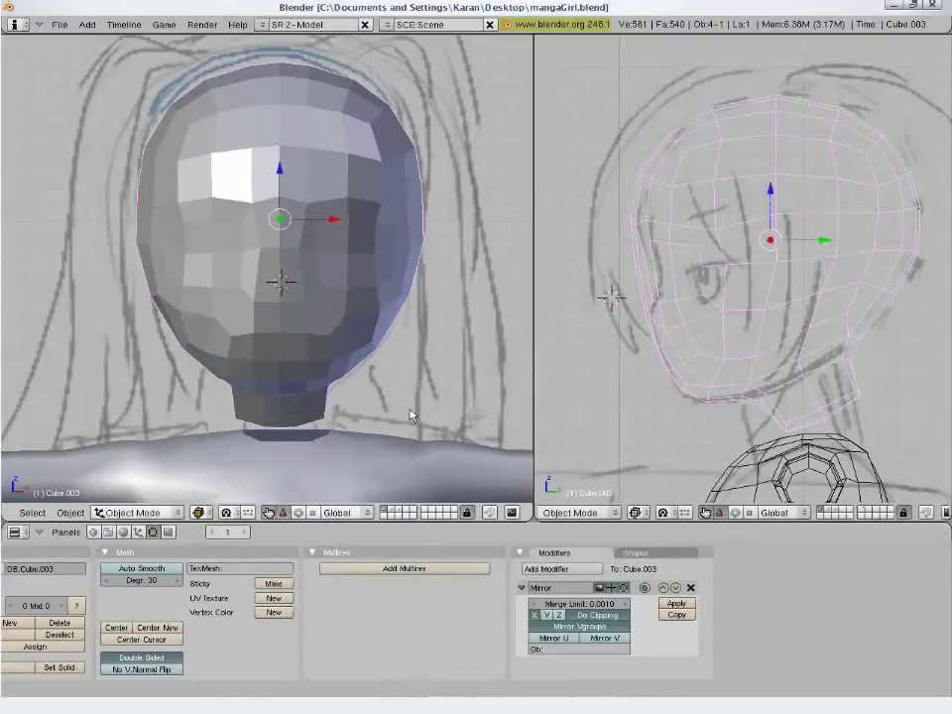
key(Tab)
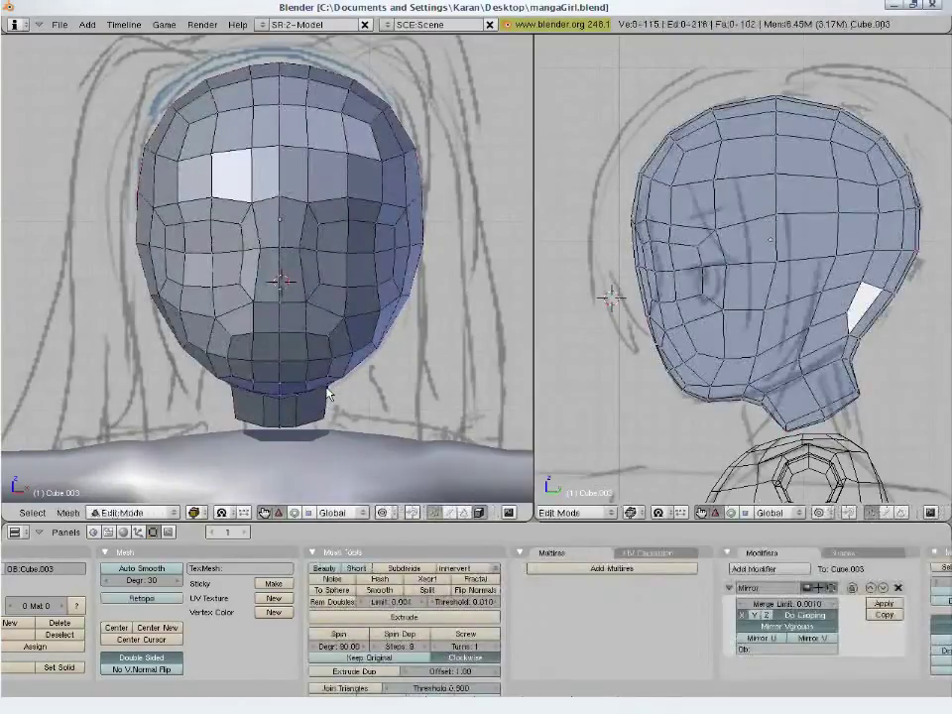
key(a)
key(a)
key(a)
middle_drag(378, 291, 315, 300)
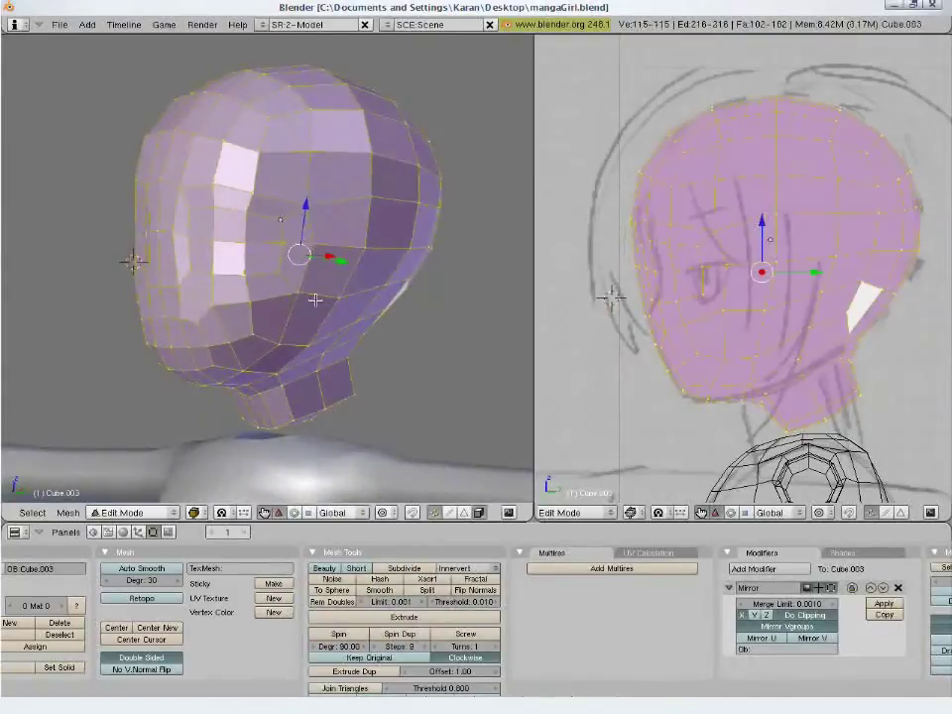
key(KP_1)
key(a)
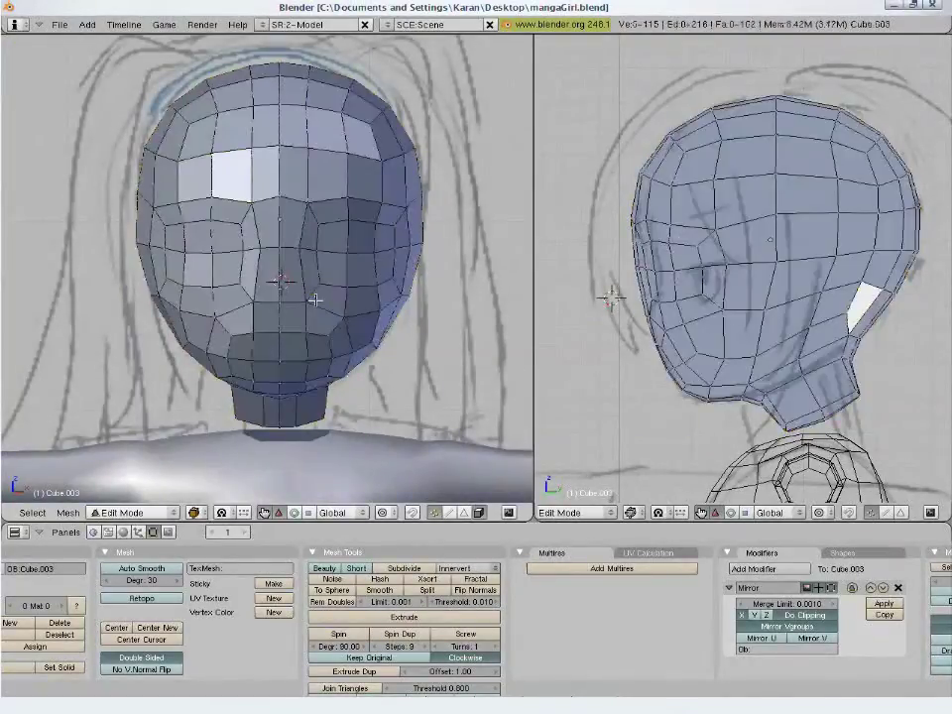
key(z)
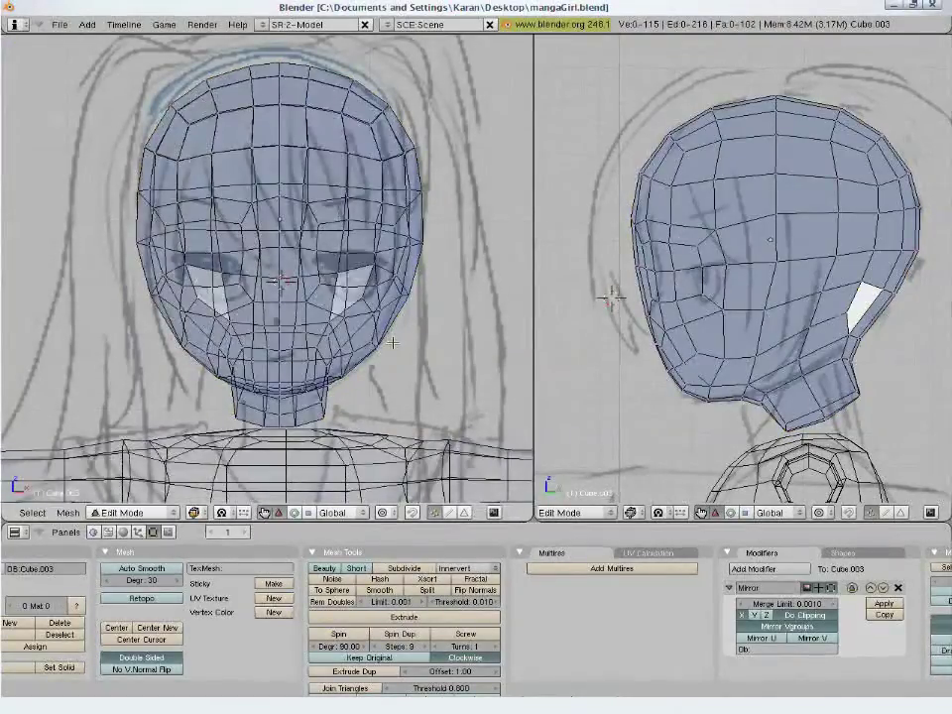
key(z)
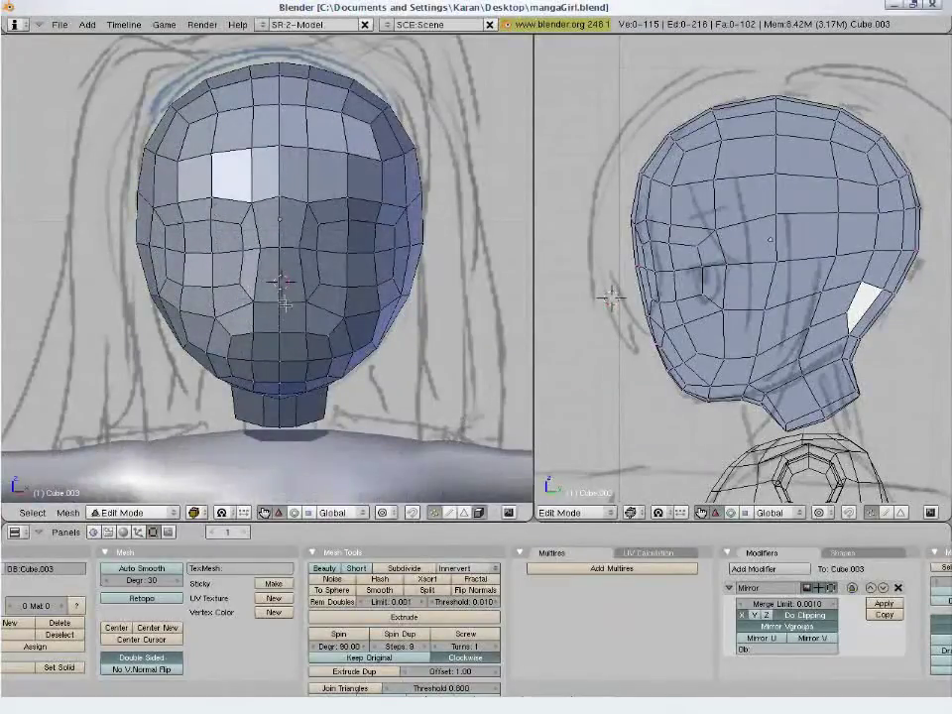
In face select mode, select the two faces beside the centre line at the nose and extrude them forward
click(463, 513)
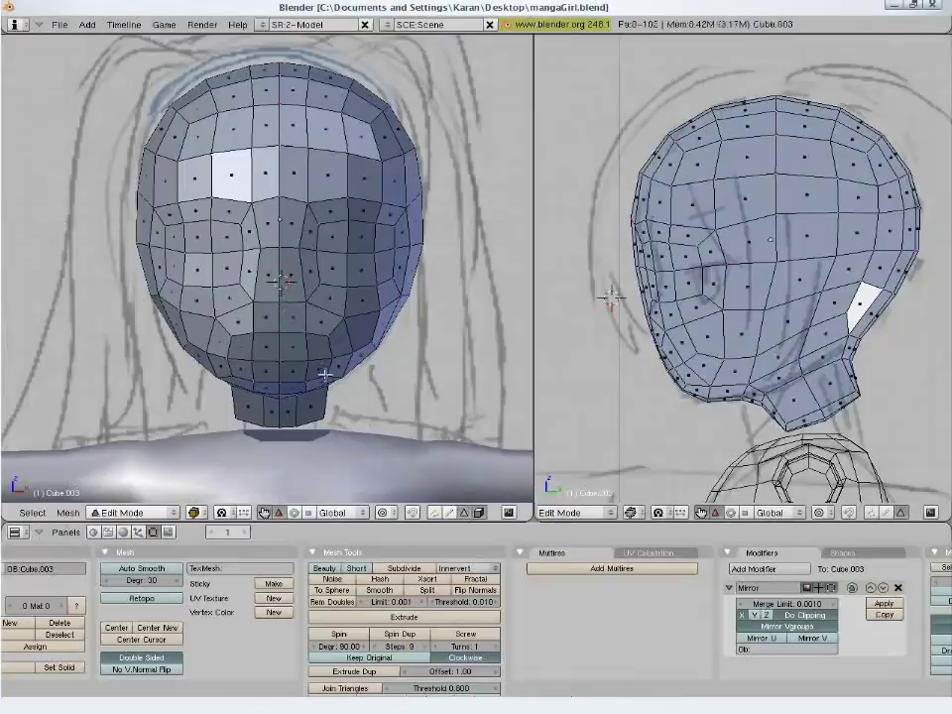
click(276, 300)
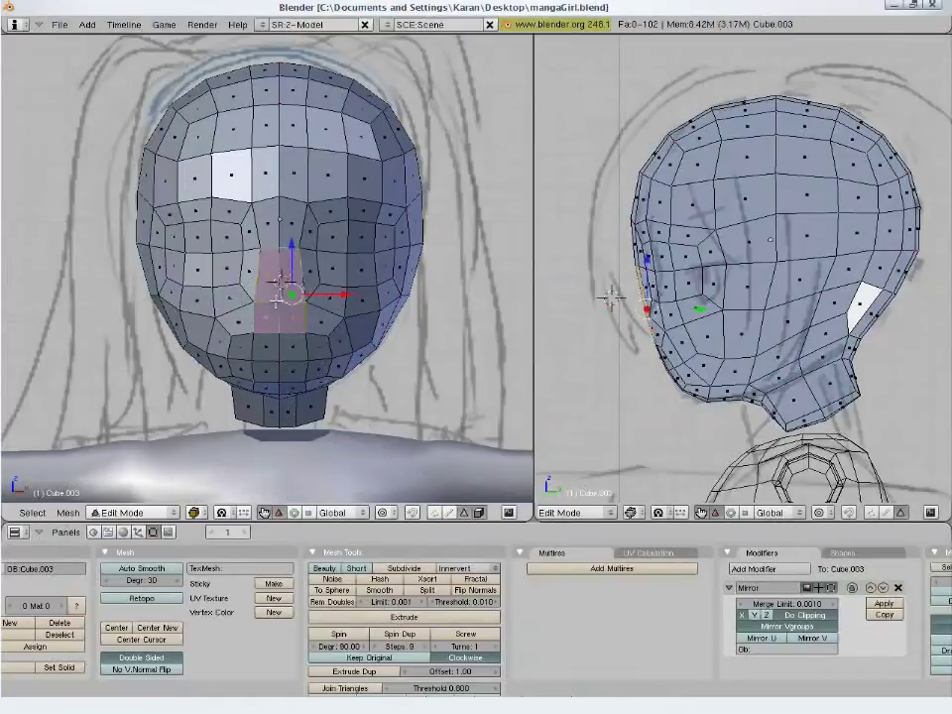
key(e)
click(619, 420)
click(611, 422)
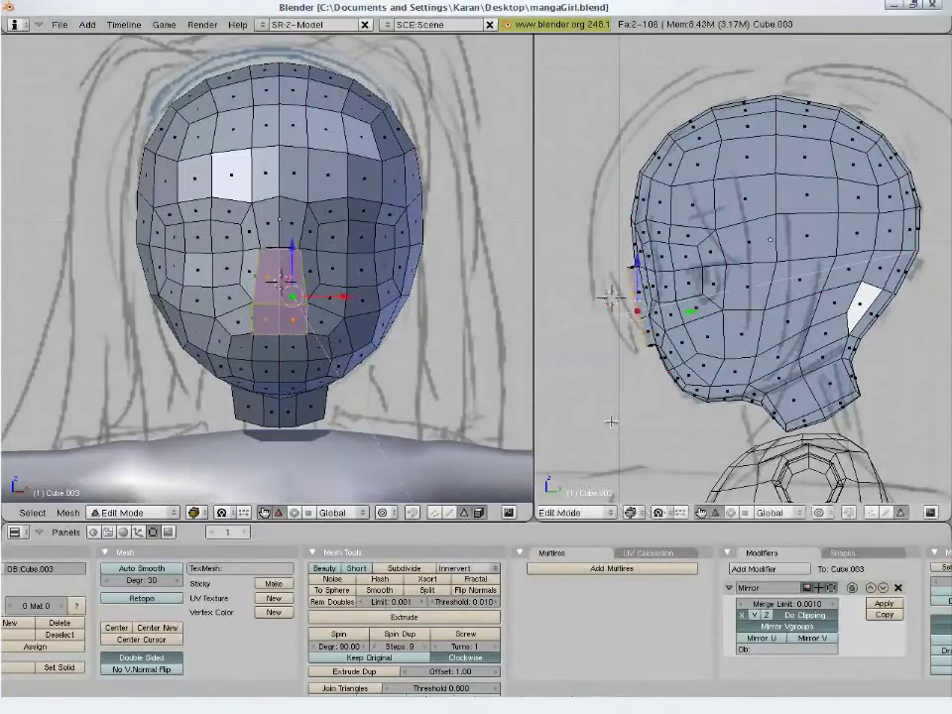
Scale the extruded nose faces down to a small tip and move them back against the mirror centre line
key(s)
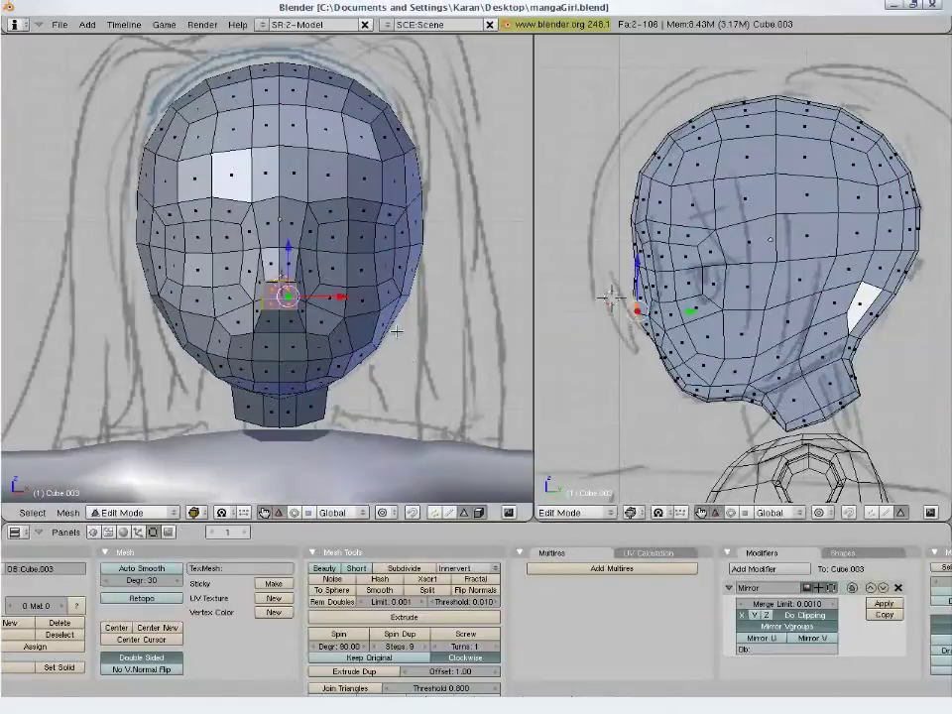
key(g)
click(391, 352)
key(s)
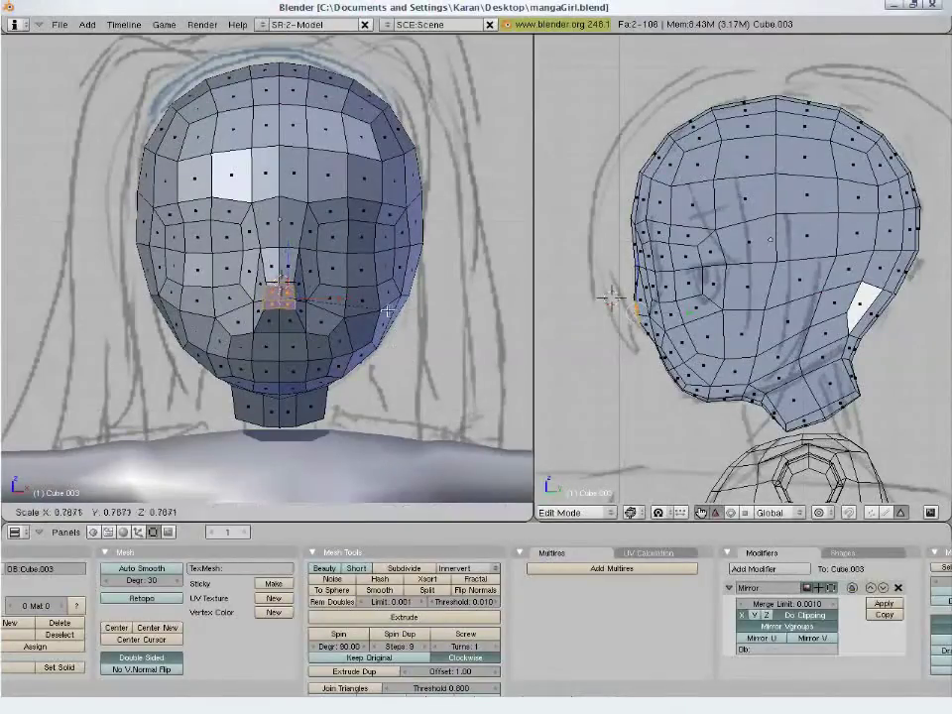
click(378, 311)
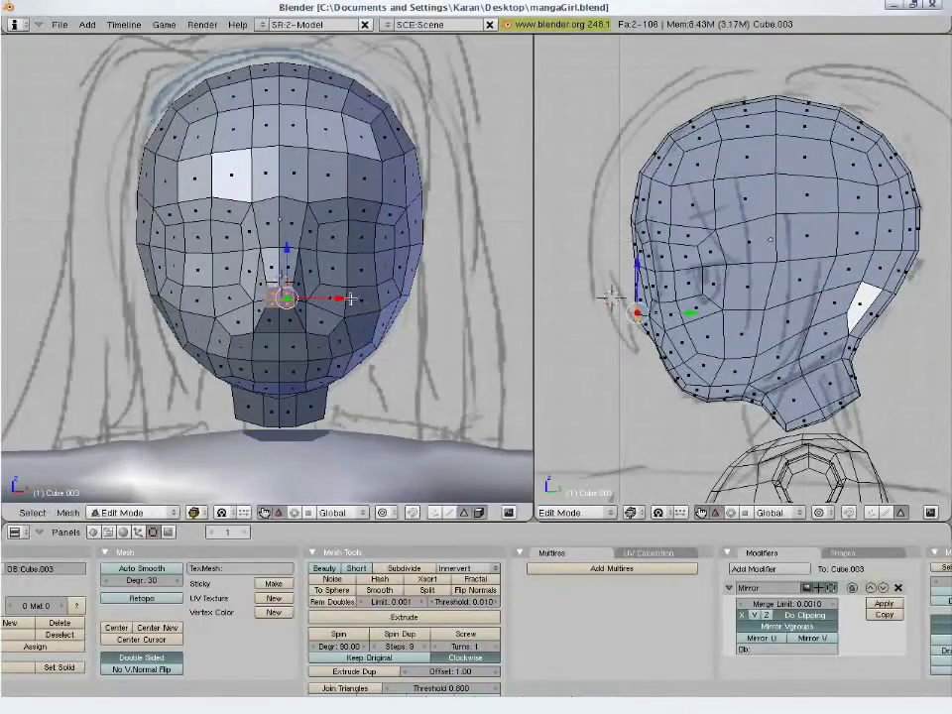
scroll(350, 298, up, 2)
key(g)
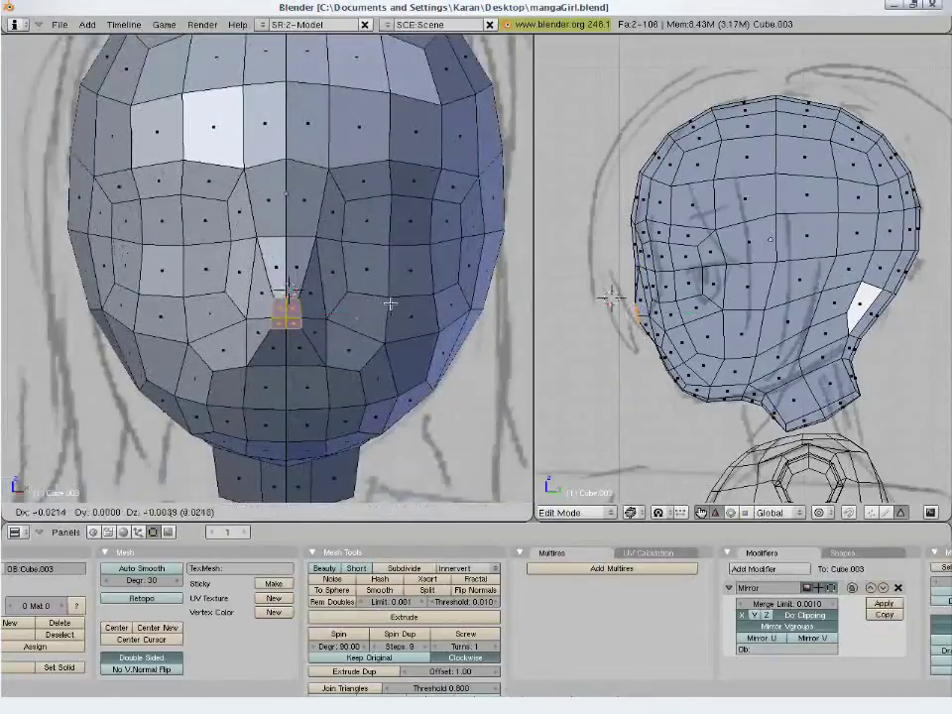
click(389, 303)
In vertex select mode, move the upper side vertex of the nose tip slightly downward
key(a)
key(ctrl+Tab)
click(336, 381)
right_click(303, 294)
key(g)
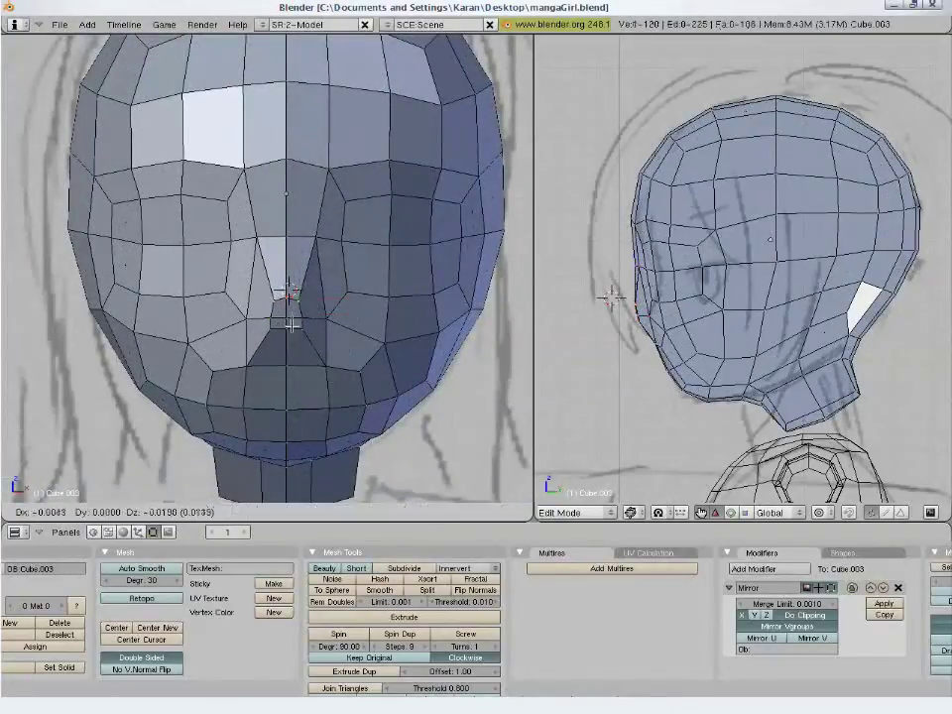
click(299, 303)
Select the outer and centre vertices of the nose bridge and move them slightly down together
right_click(317, 240)
shift+right_click(292, 238)
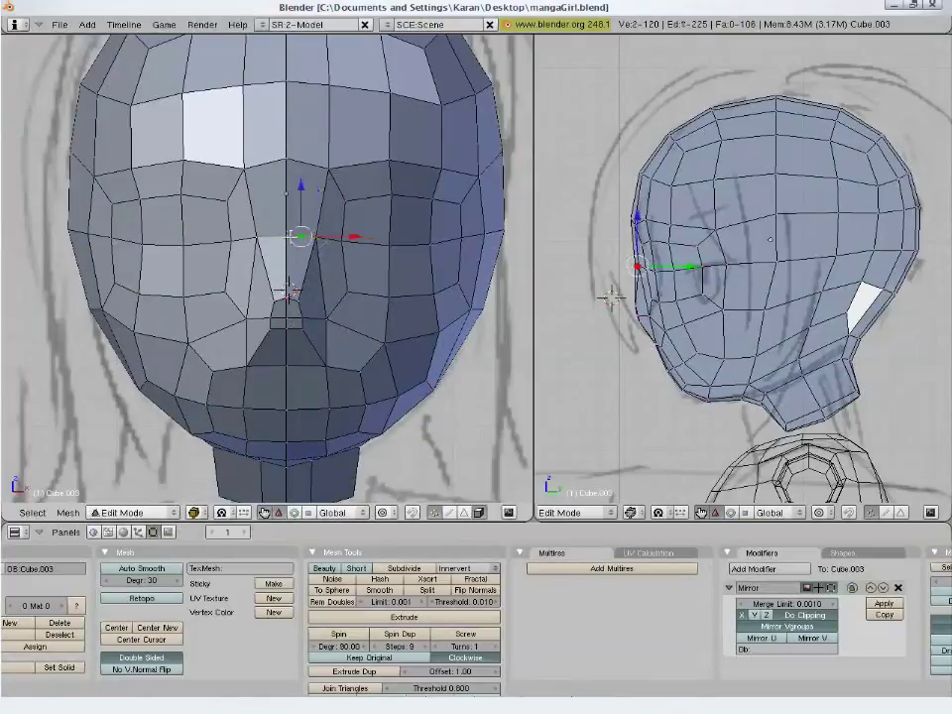
key(g)
click(294, 304)
Select the upper nose tip vertices near the centre line and move them up and back in the side view
right_click(290, 296)
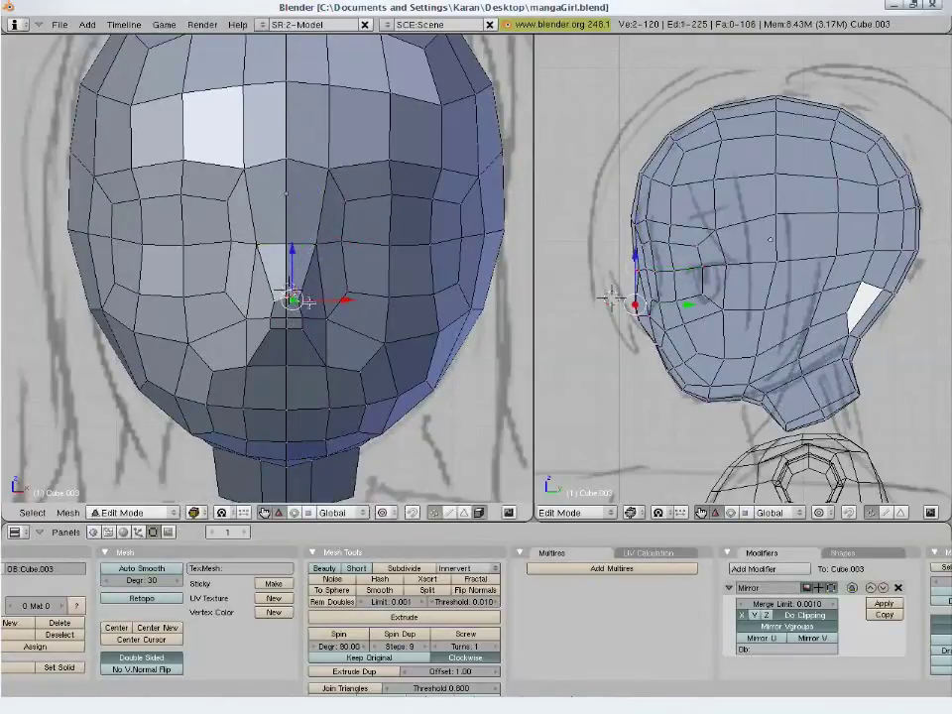
key(g)
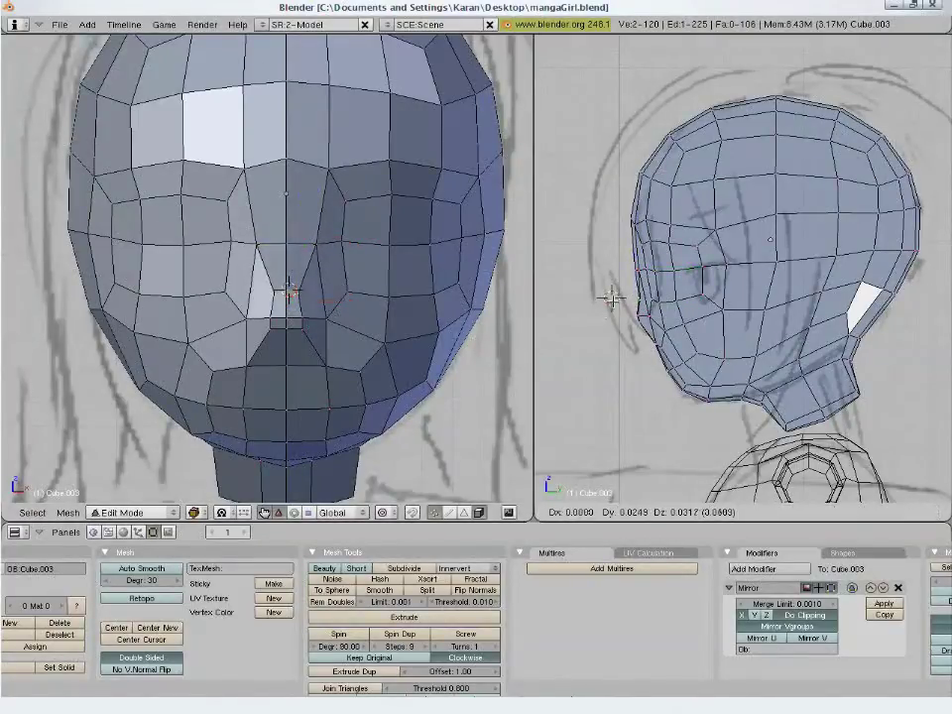
click(612, 297)
Clear the selection, select the two lower vertices of the nose tip and move them slightly back towards the face
scroll(702, 295, up, 3)
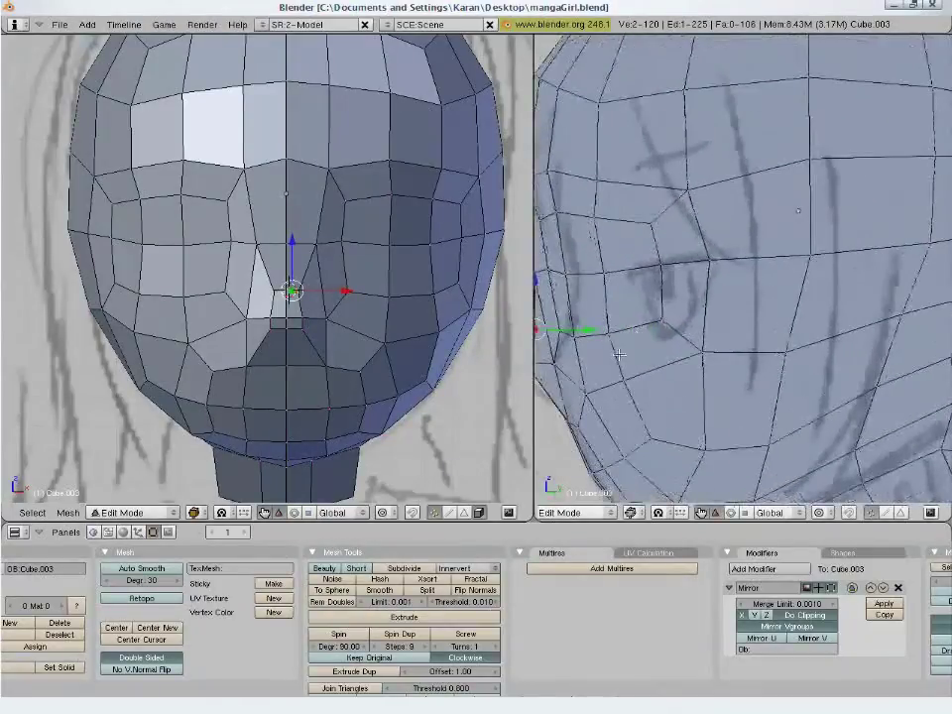
scroll(702, 295, up, 1)
key(a)
scroll(638, 314, up, 1)
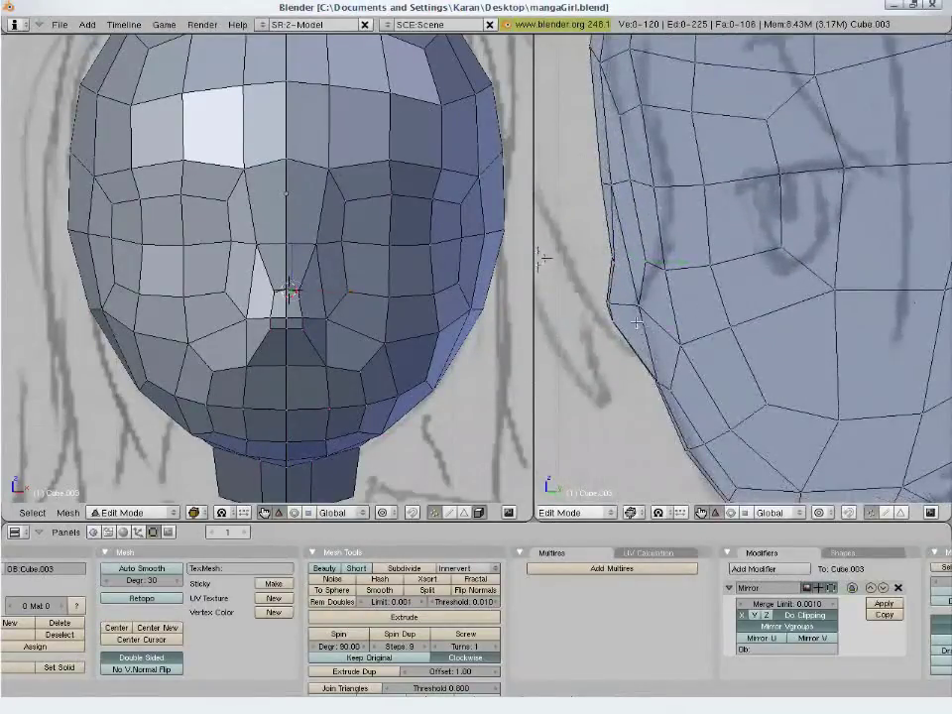
shift+right_click(621, 300)
shift+right_click(615, 287)
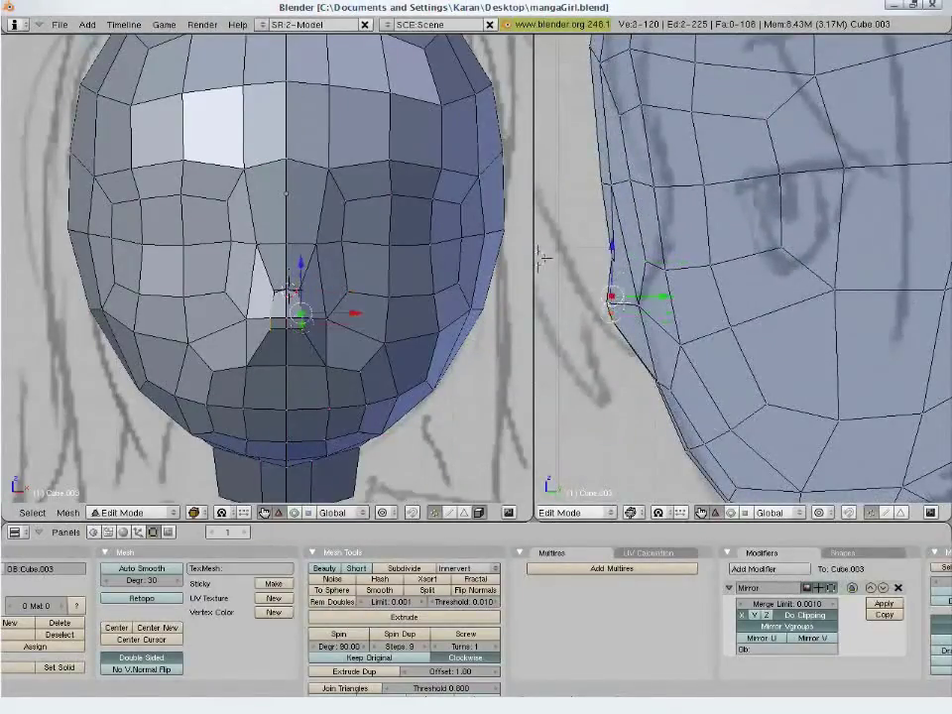
key(g)
click(710, 298)
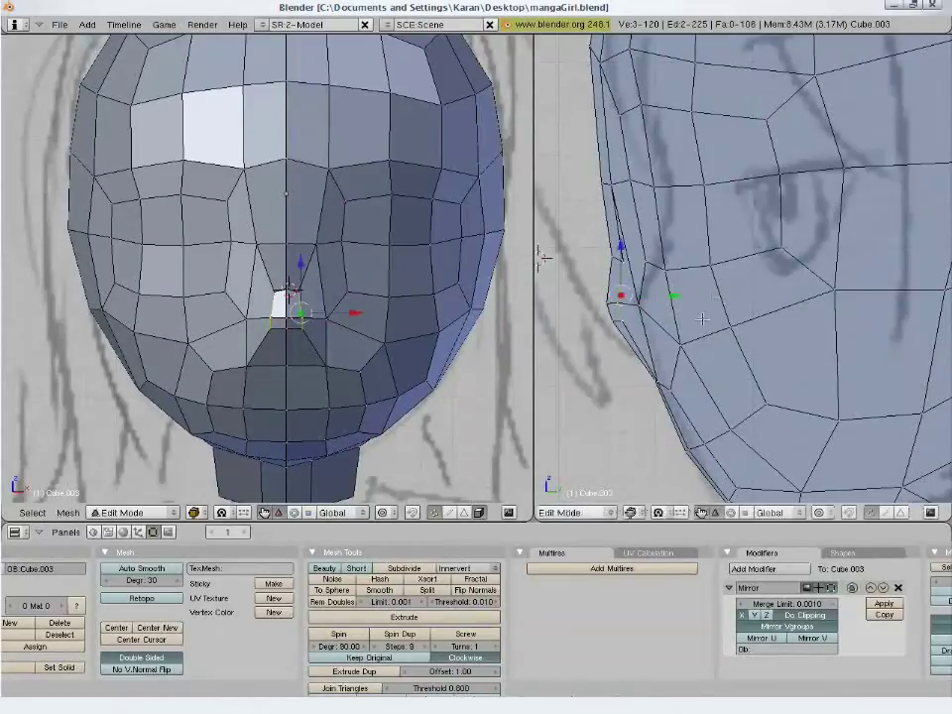
Box-select the vertices below the nose in the side view and move them up and forward under the nose tip
key(a)
key(b)
drag(641, 358, 669, 406)
key(g)
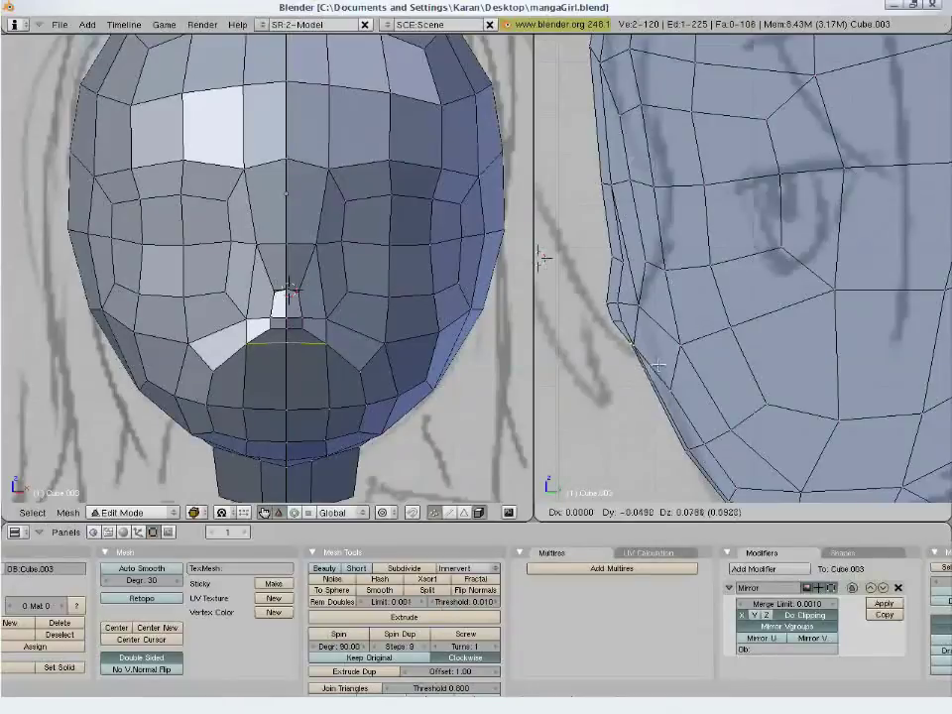
click(657, 366)
Box-select the four nose tip vertices, move them slightly forward and rotate them a few degrees in the side view
key(a)
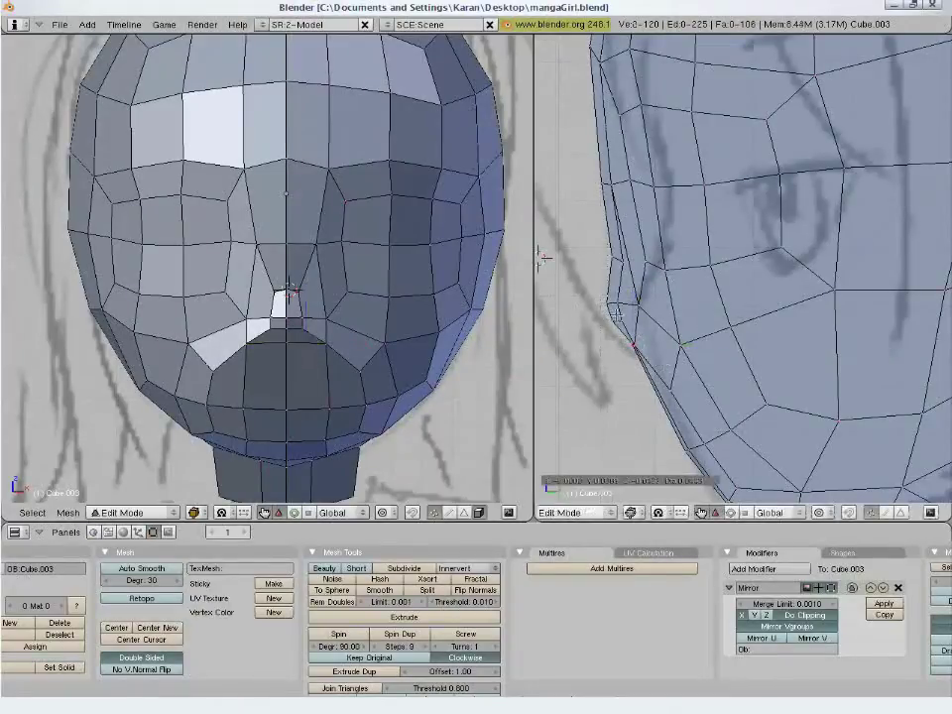
key(b)
drag(625, 322, 597, 295)
key(g)
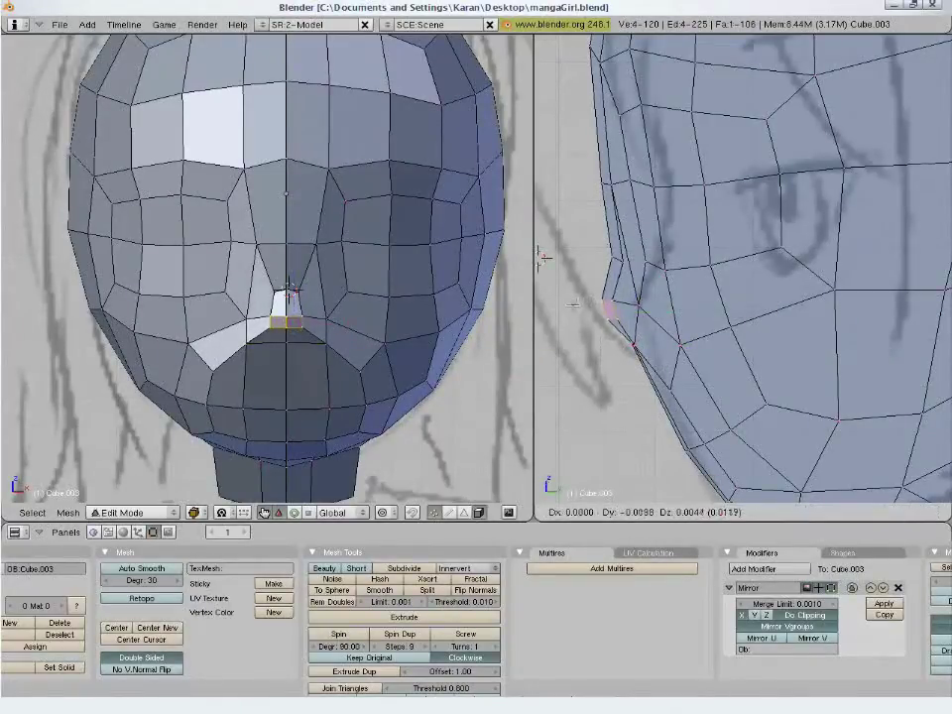
key(r)
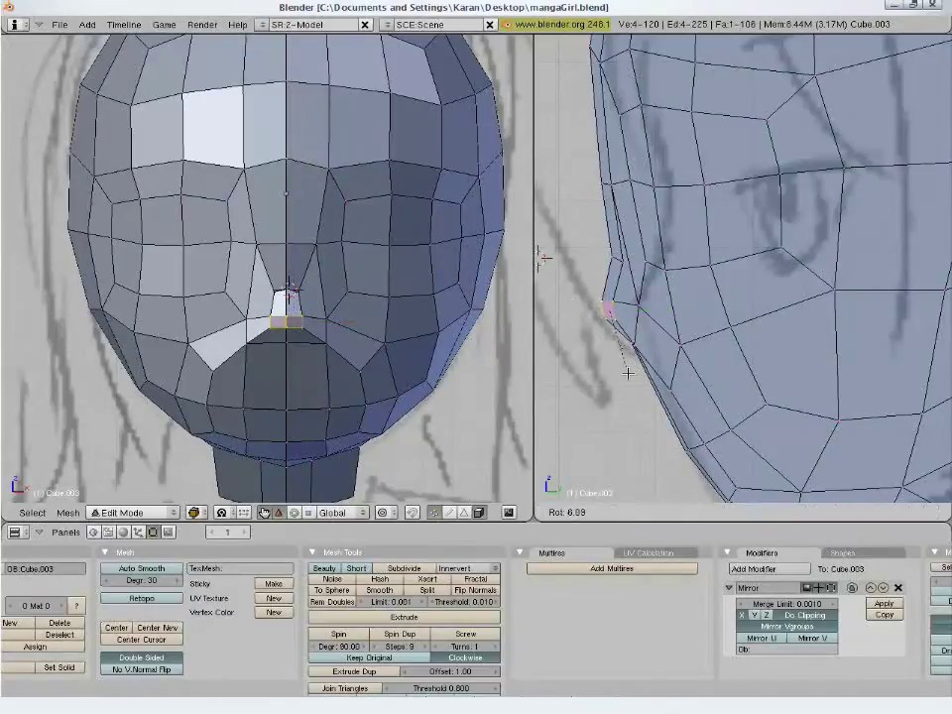
click(628, 372)
Select the row of vertices across the upper edge of the nose tip and move it slightly up
key(a)
right_click(302, 314)
shift+right_click(289, 313)
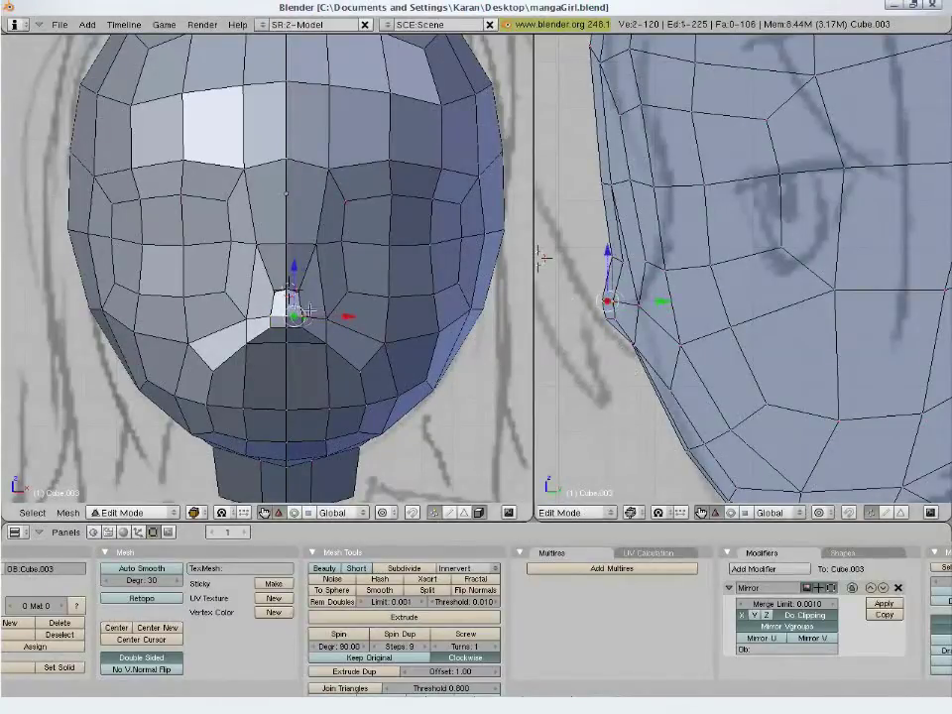
key(g)
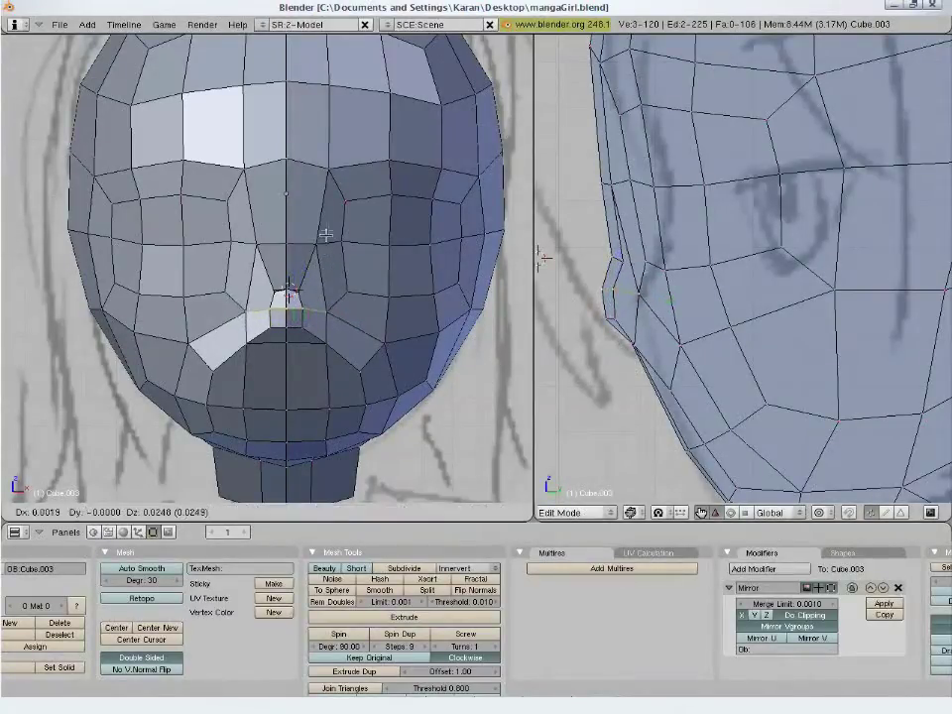
click(541, 259)
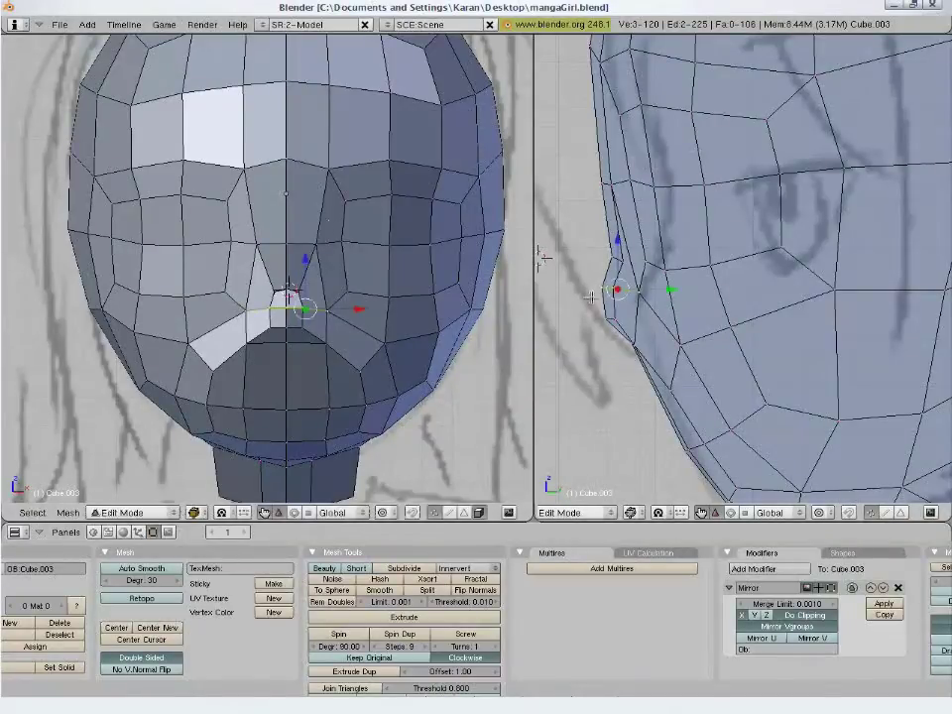
Move the vertices above the nose tip up and forward, and box-select the nose bridge vertices and move them slightly back
key(g)
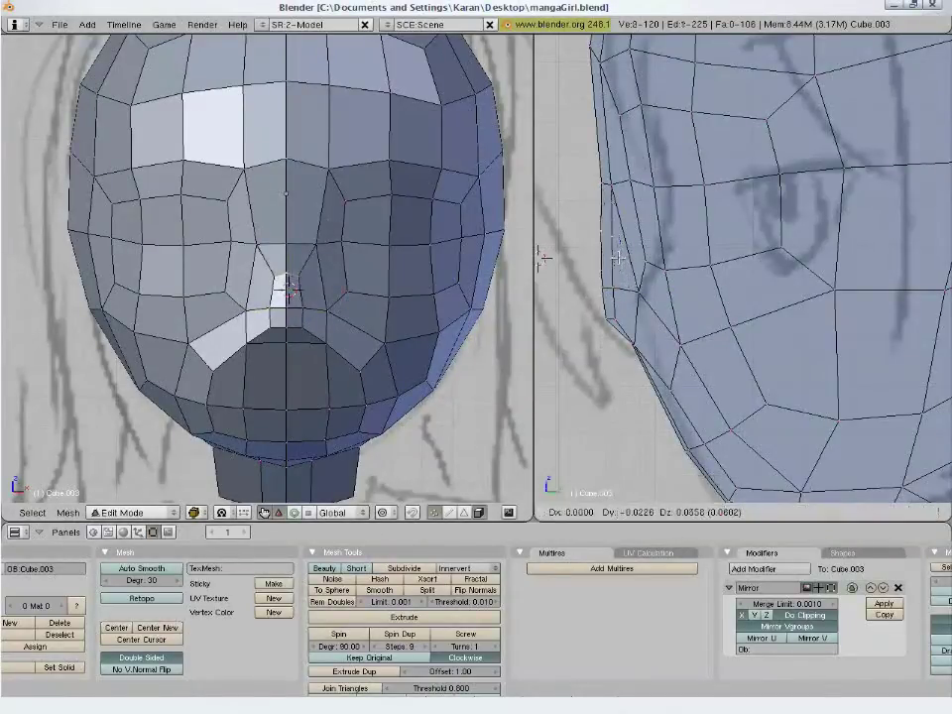
click(543, 258)
key(b)
drag(585, 170, 634, 225)
key(g)
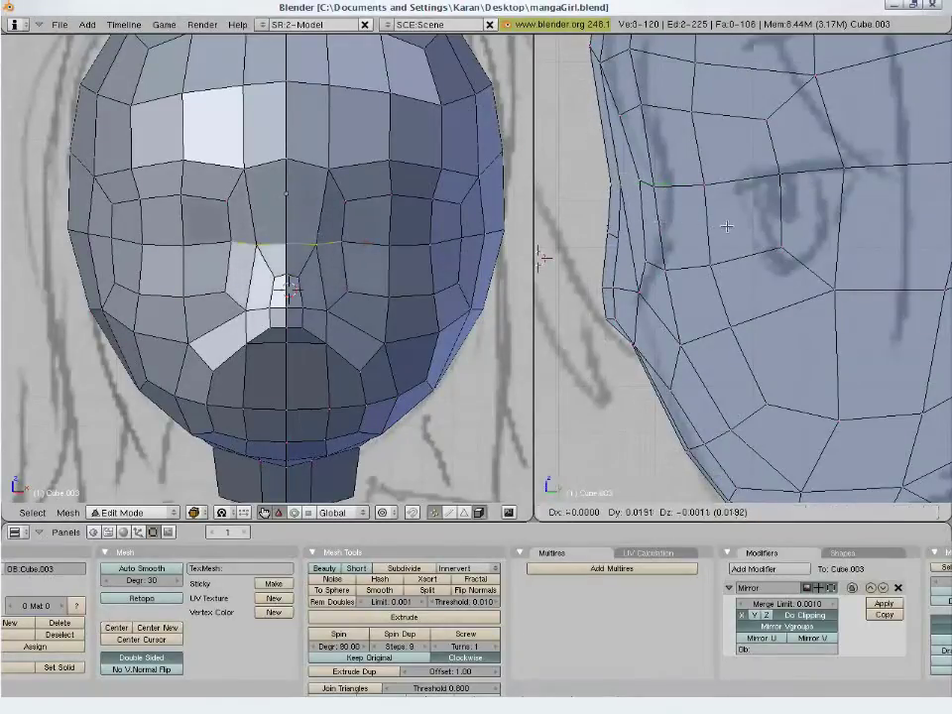
click(744, 238)
Select the vertex at eye level to the side of the nose bridge and move it slightly back in the side view
scroll(749, 287, down, 4)
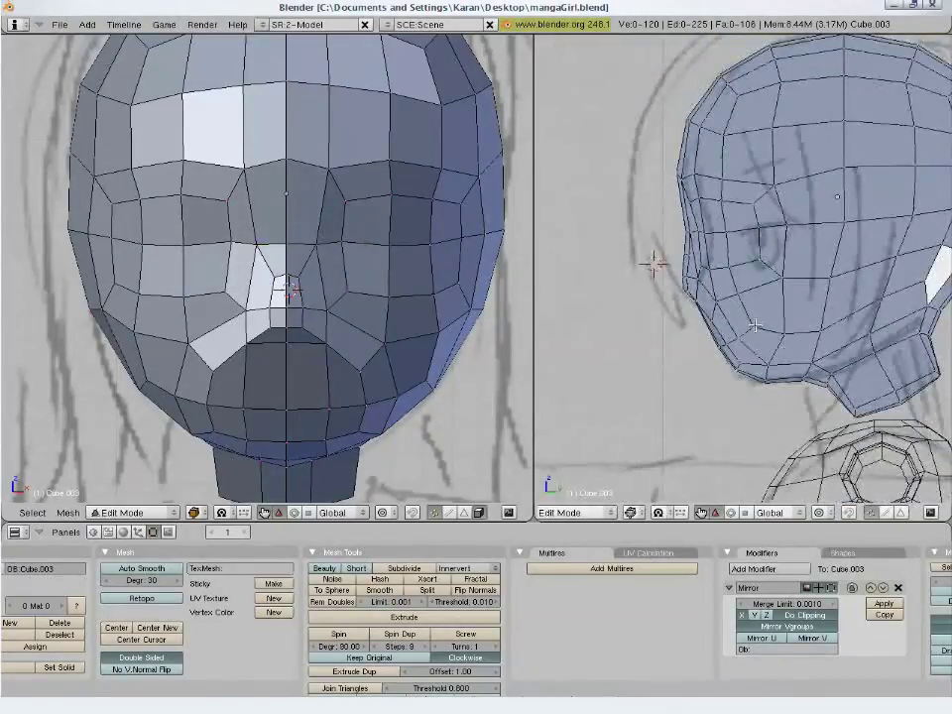
right_click(714, 233)
key(g)
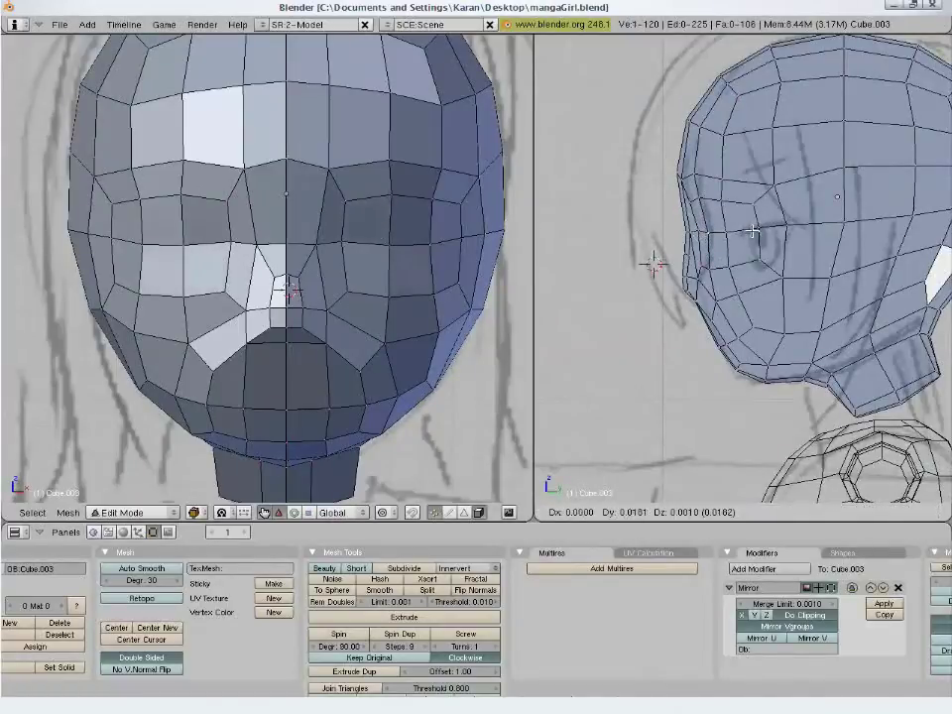
click(754, 230)
Move the cheek vertex beside the nose tip and the vertex below it slightly inward towards the nose
key(Tab)
middle_drag(355, 287, 318, 293)
key(Tab)
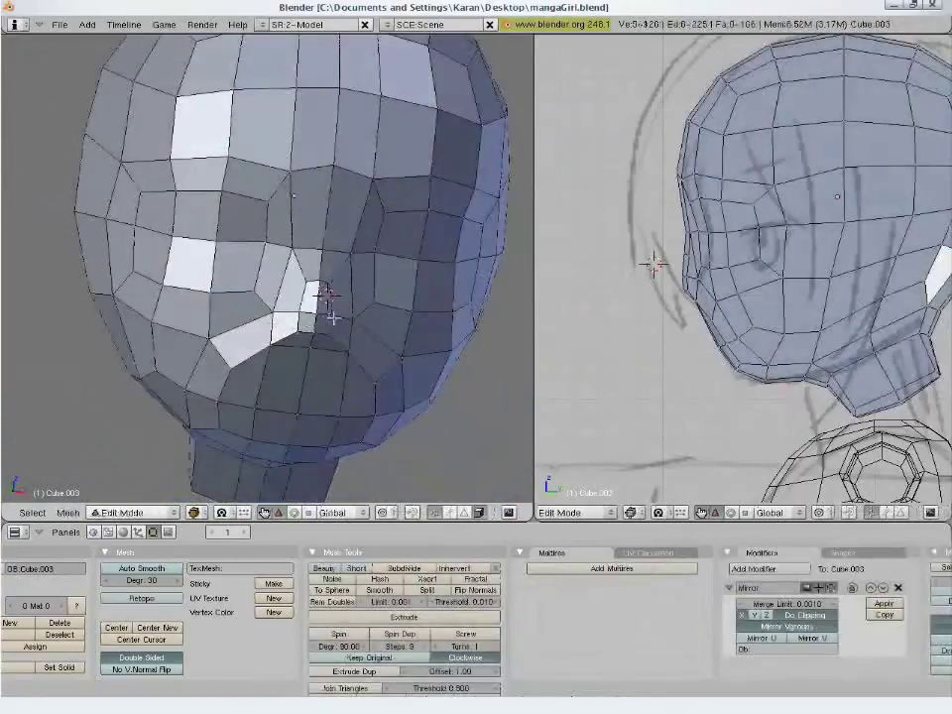
key(g)
click(350, 316)
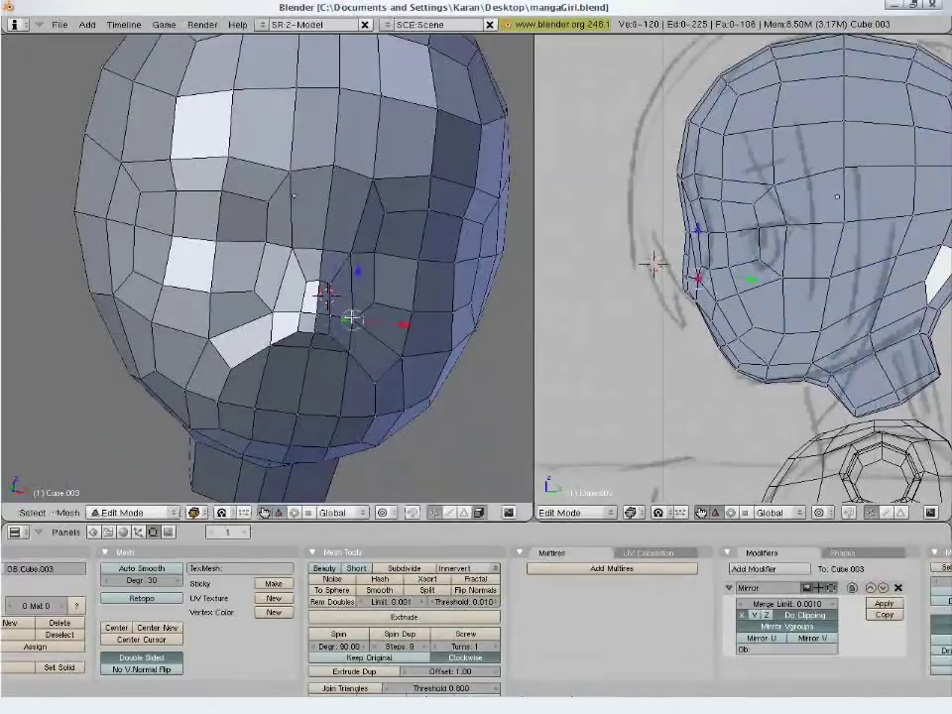
key(g)
click(333, 317)
right_click(351, 350)
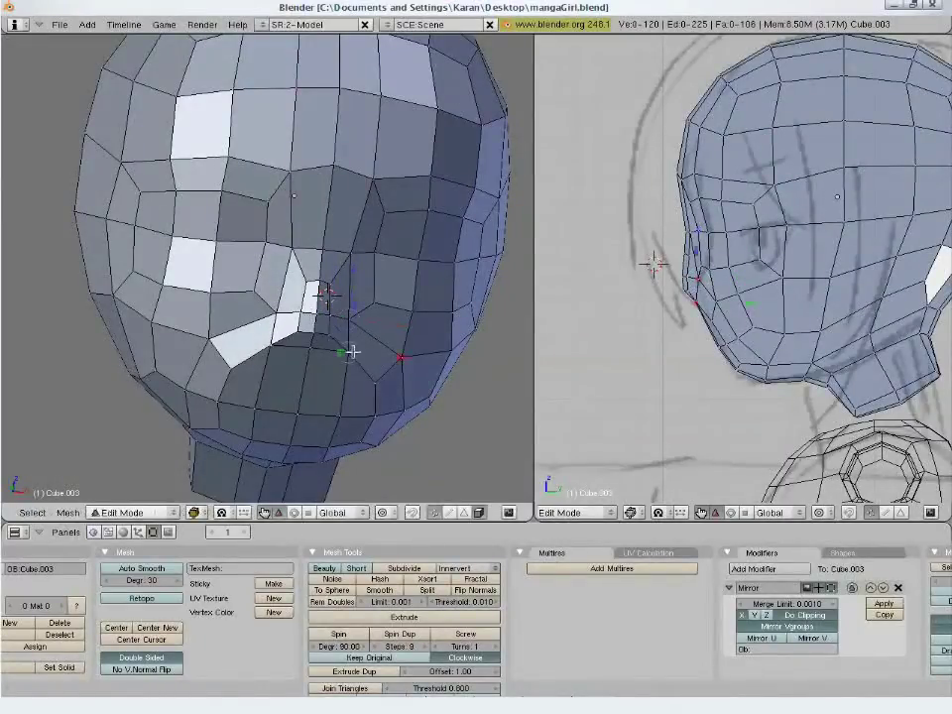
key(g)
click(330, 344)
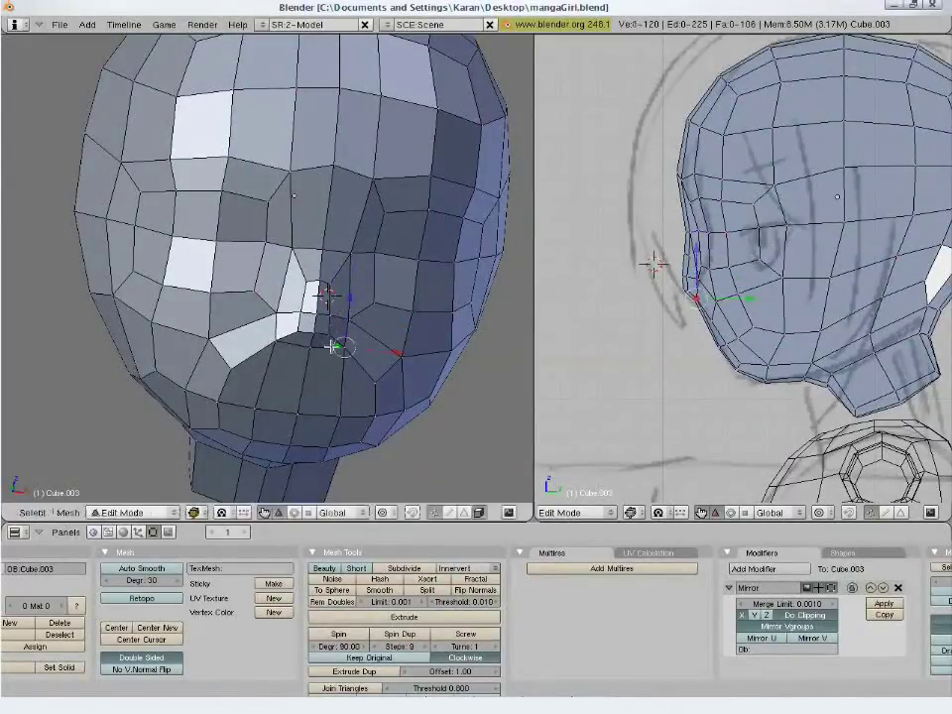
Select the row of vertices across the mouth area and move it slightly up
key(Tab)
key(Tab)
right_click(308, 411)
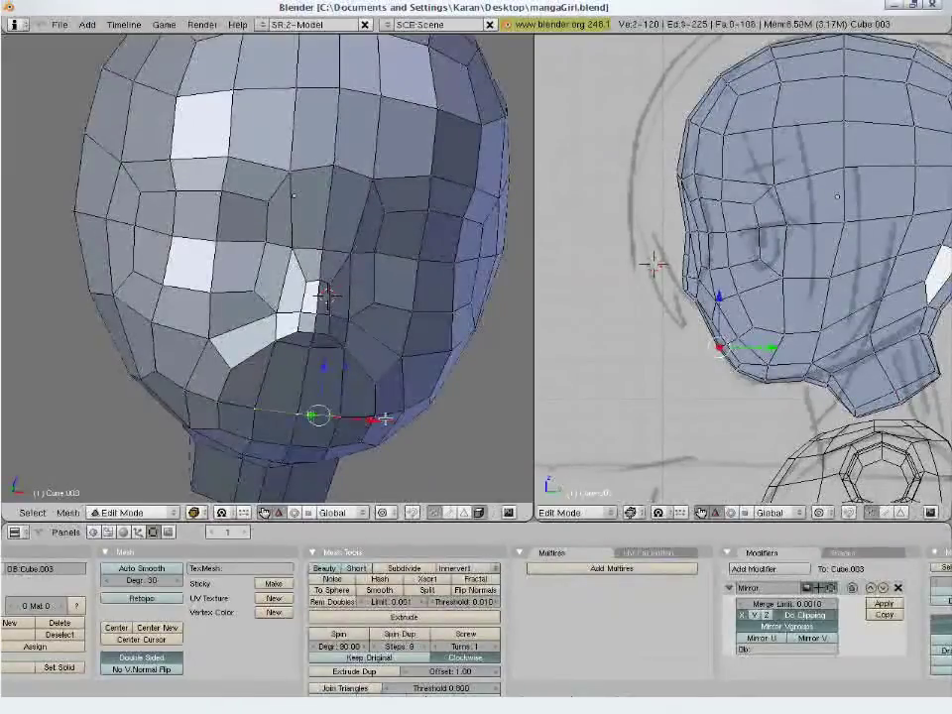
alt+right_click(378, 411)
key(g)
click(386, 366)
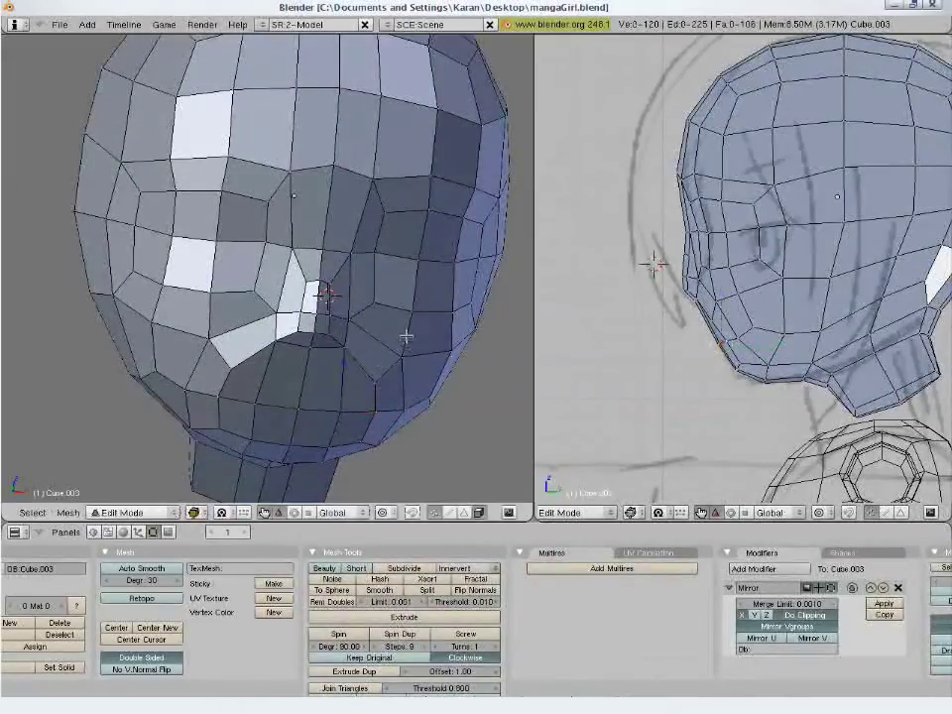
Check the head from the side, then select the two central mouth vertices and move them slightly forward
mouse_move(403, 334)
middle_down()
mouse_move(303, 292)
mouse_move(244, 334)
mouse_move(383, 330)
mouse_move(323, 346)
mouse_move(244, 322)
middle_up()
key(Tab)
key(KP_1)
key(Tab)
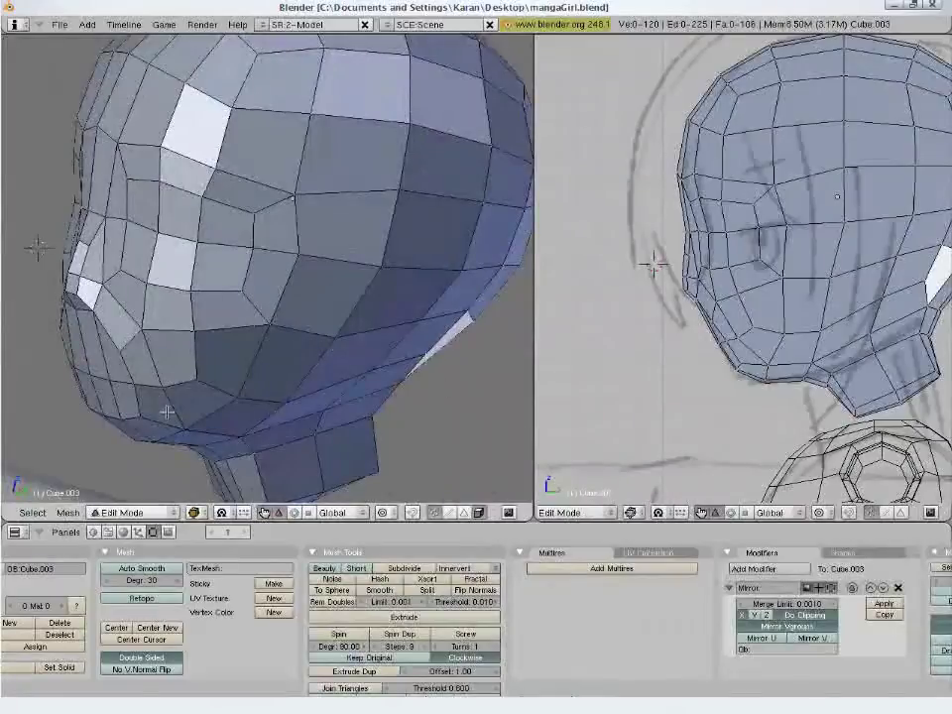
right_click(125, 381)
right_click(111, 381)
right_click(88, 373)
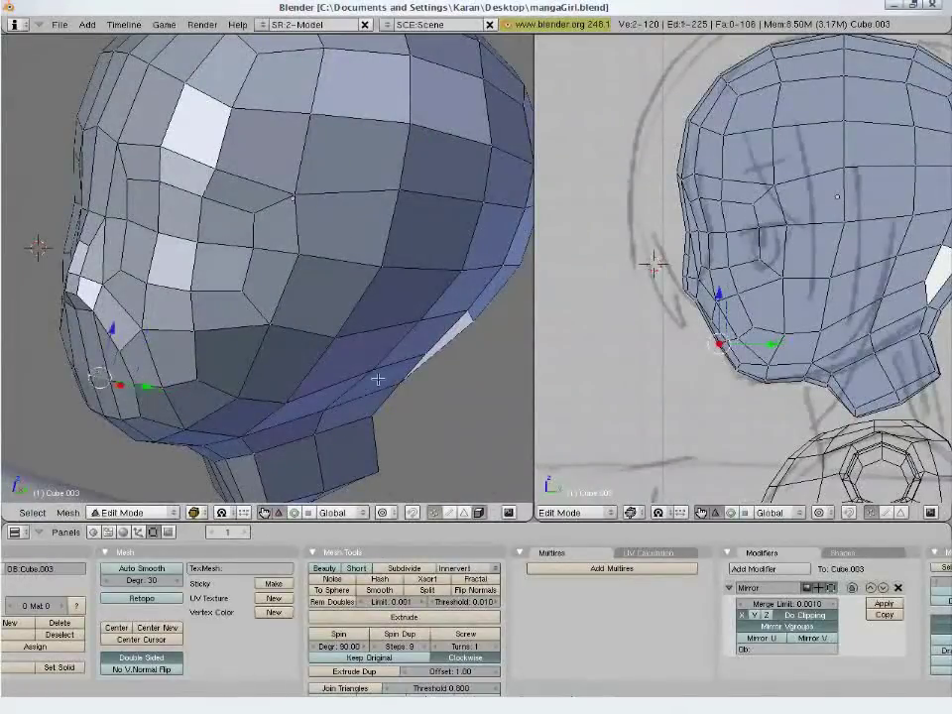
key(g)
click(622, 384)
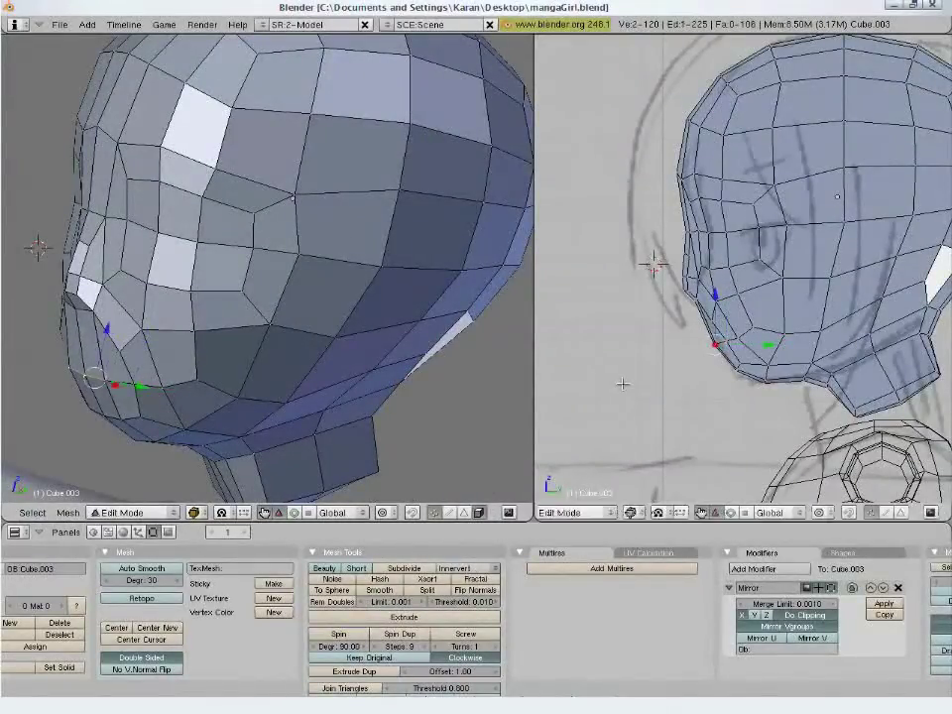
Reselect the two central mouth vertices and delete them to open a hole for the mouth
key(a)
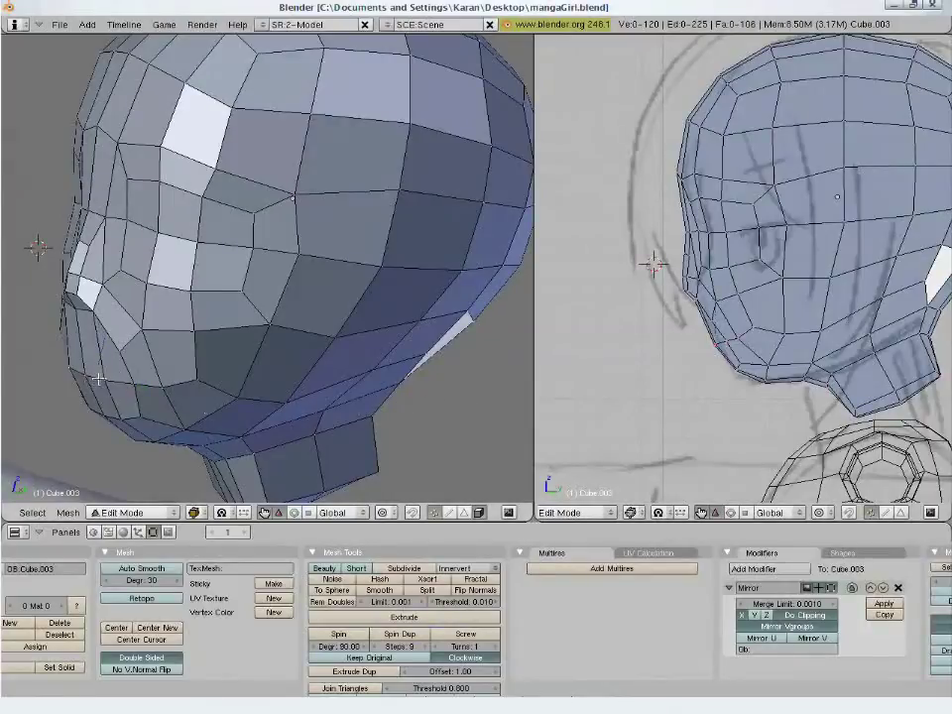
shift+right_click(89, 375)
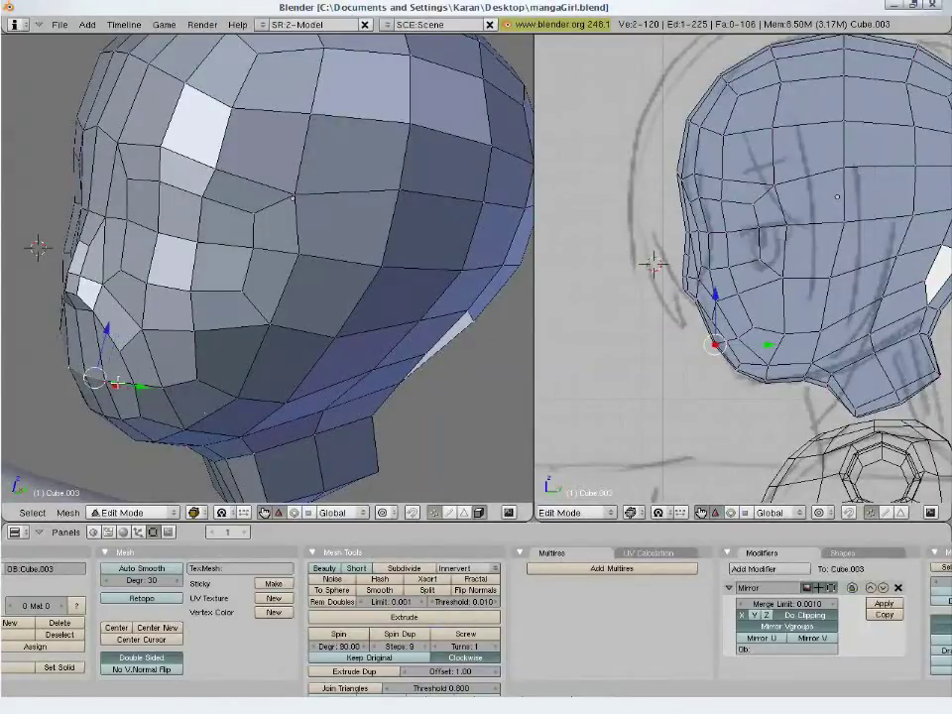
key(x)
click(124, 385)
Select the mouth hole's border loop, extrude it, scale the new ring inward and move it slightly forward
right_click(133, 363)
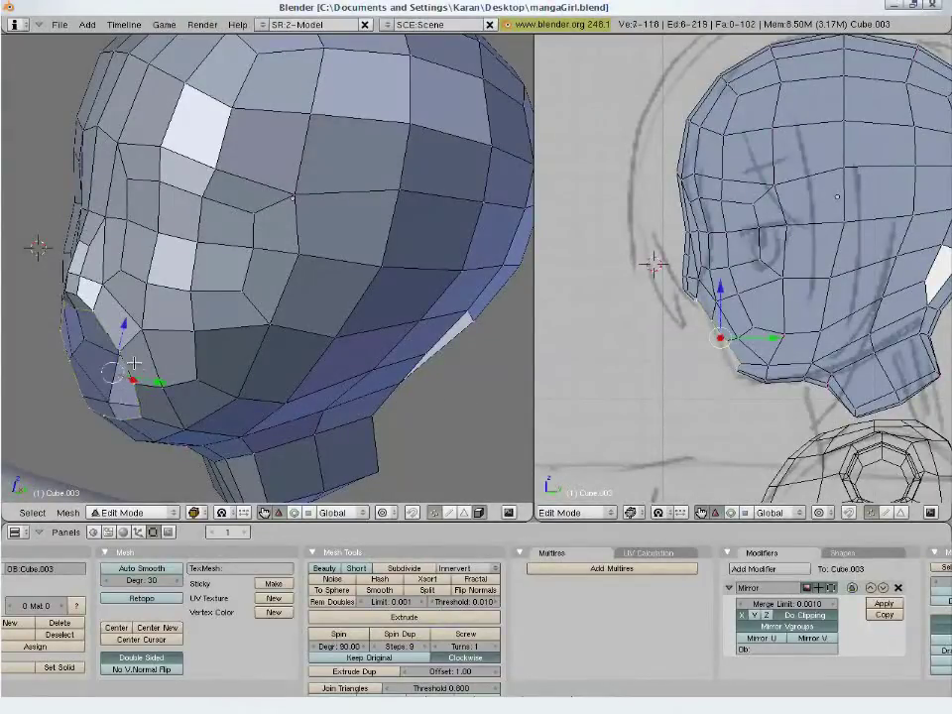
middle_drag(204, 355, 293, 387)
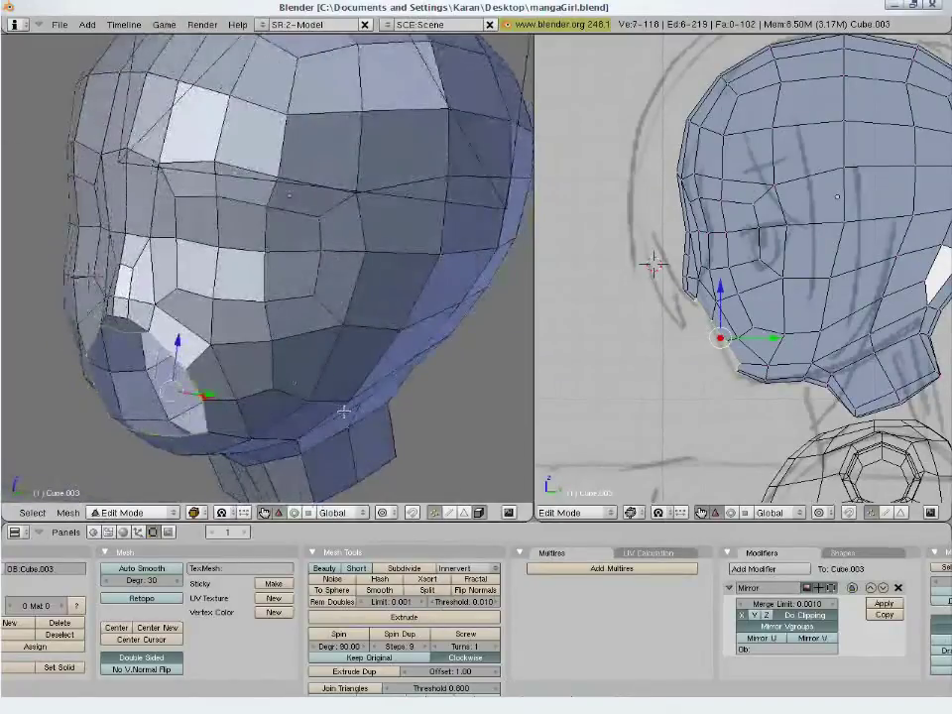
key(e)
click(337, 410)
right_click(346, 410)
key(s)
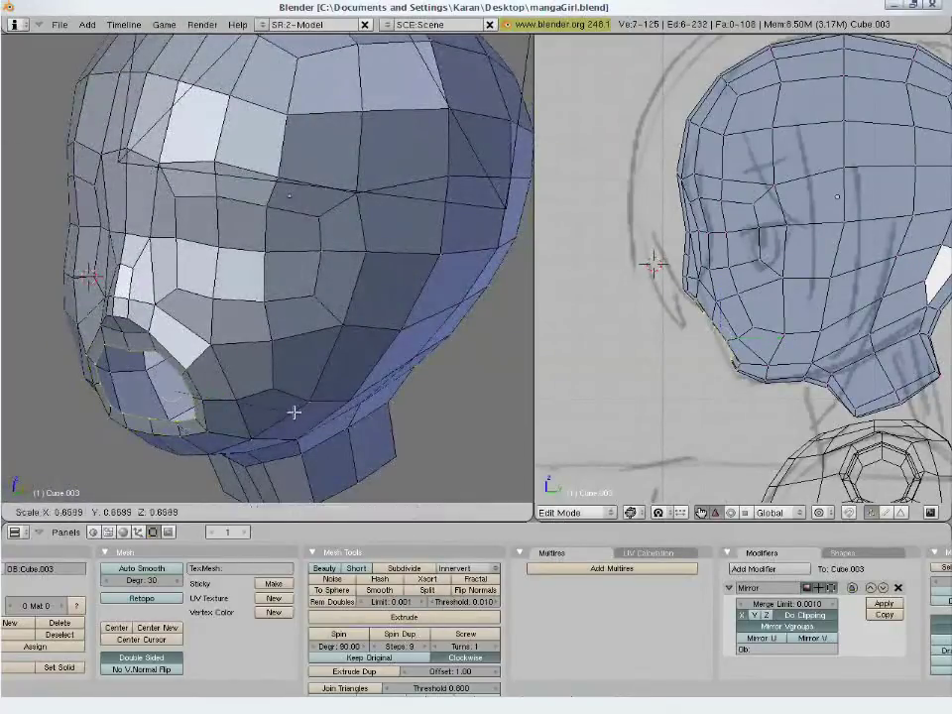
click(280, 409)
key(g)
click(631, 417)
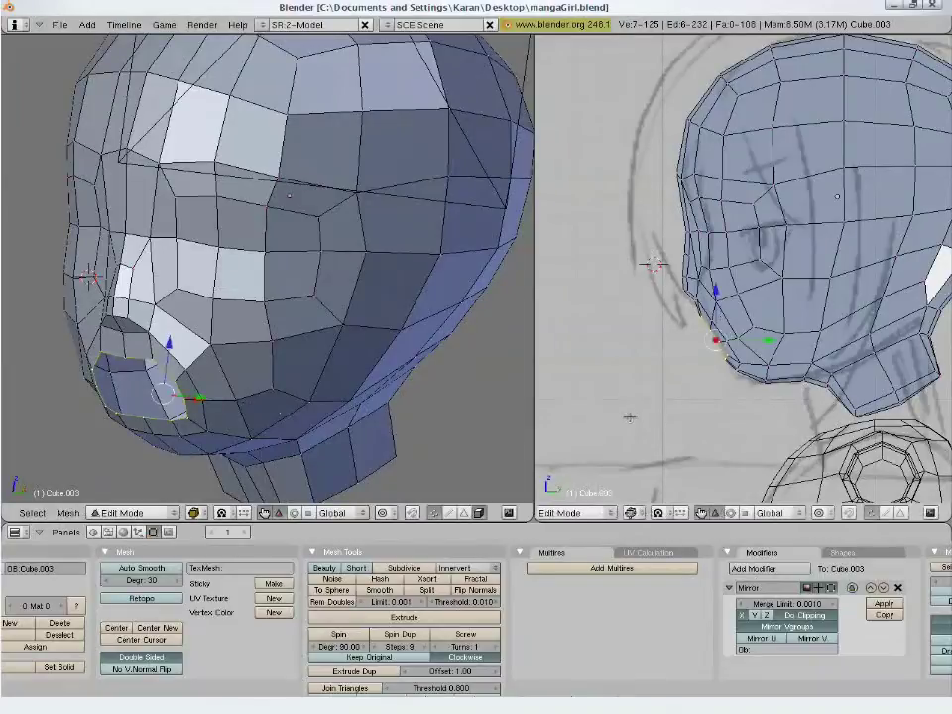
From the front view, scale the inner mouth ring slightly smaller and move it in towards the mirror centre line
key(KP_1)
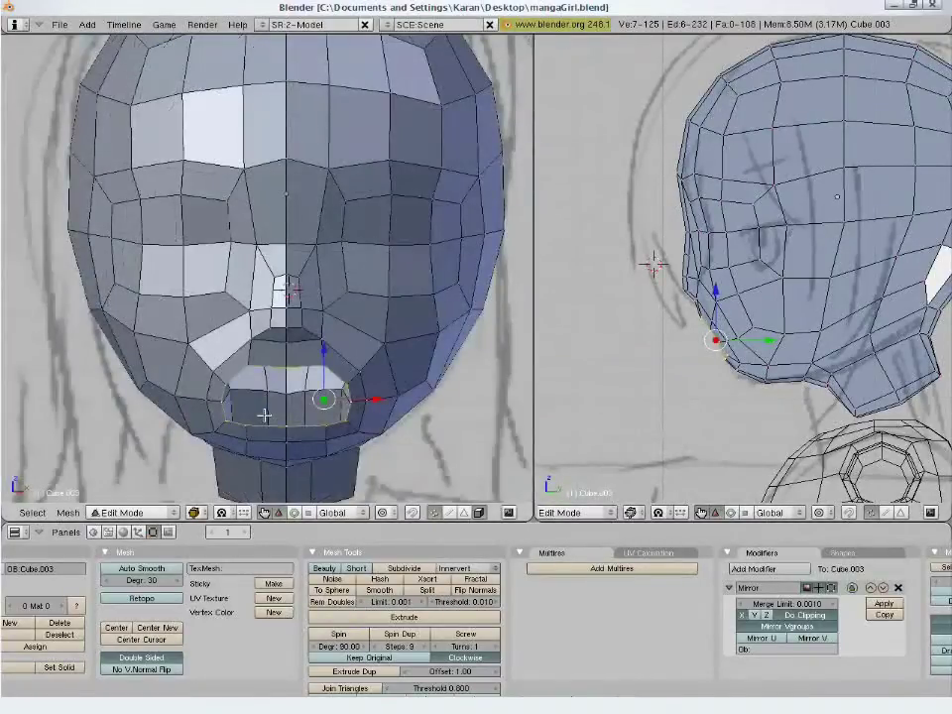
key(s)
click(378, 448)
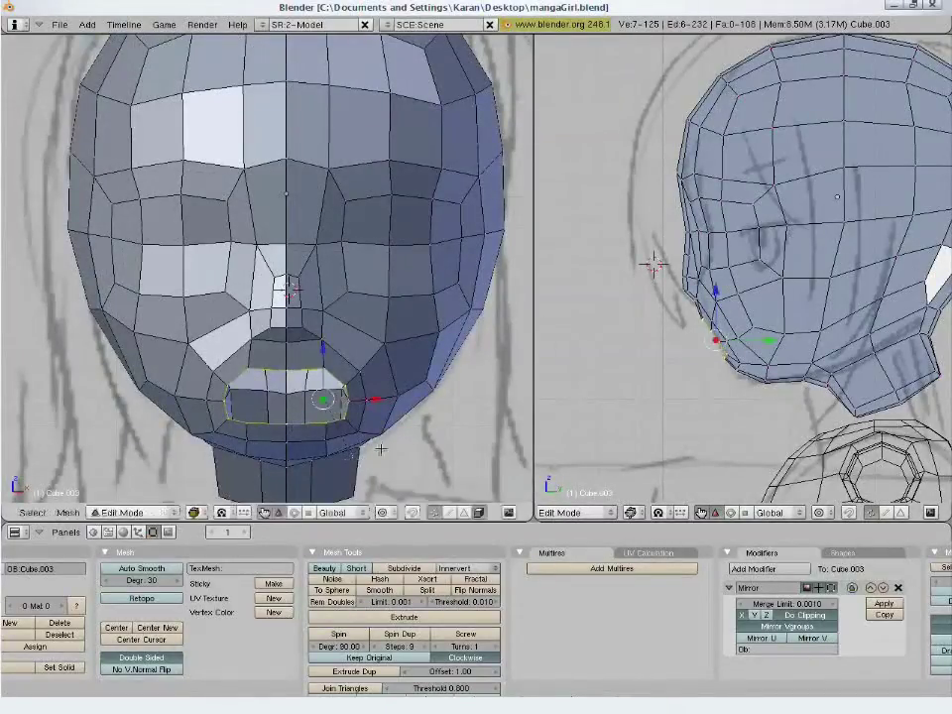
key(g)
click(314, 398)
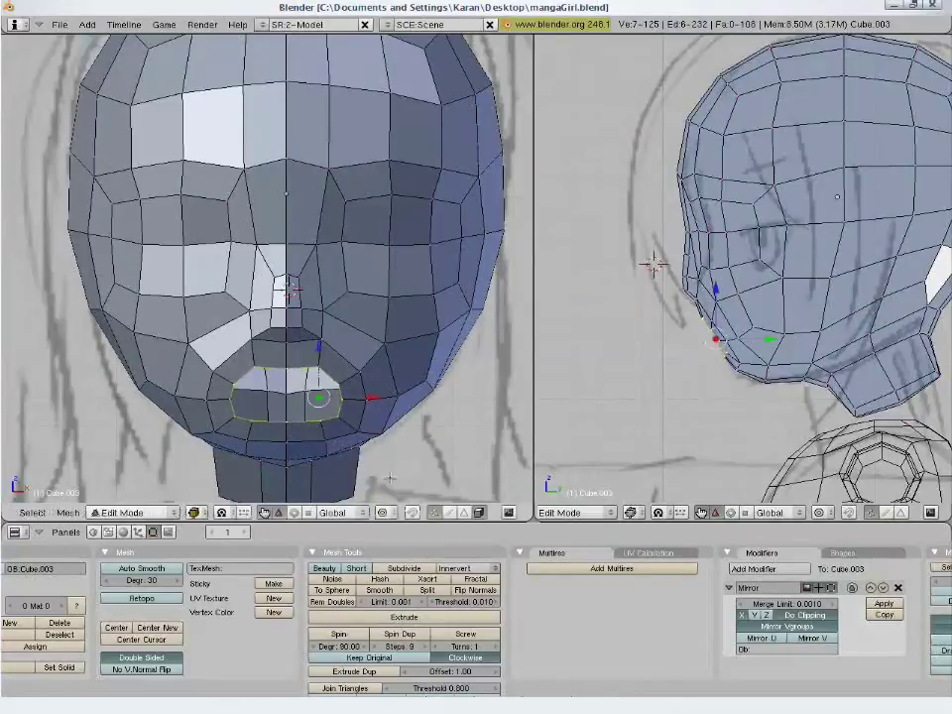
Extrude the inner mouth ring again, scale the new ring inward and move it towards the mirror centre line
key(e)
click(393, 479)
right_click(372, 451)
key(s)
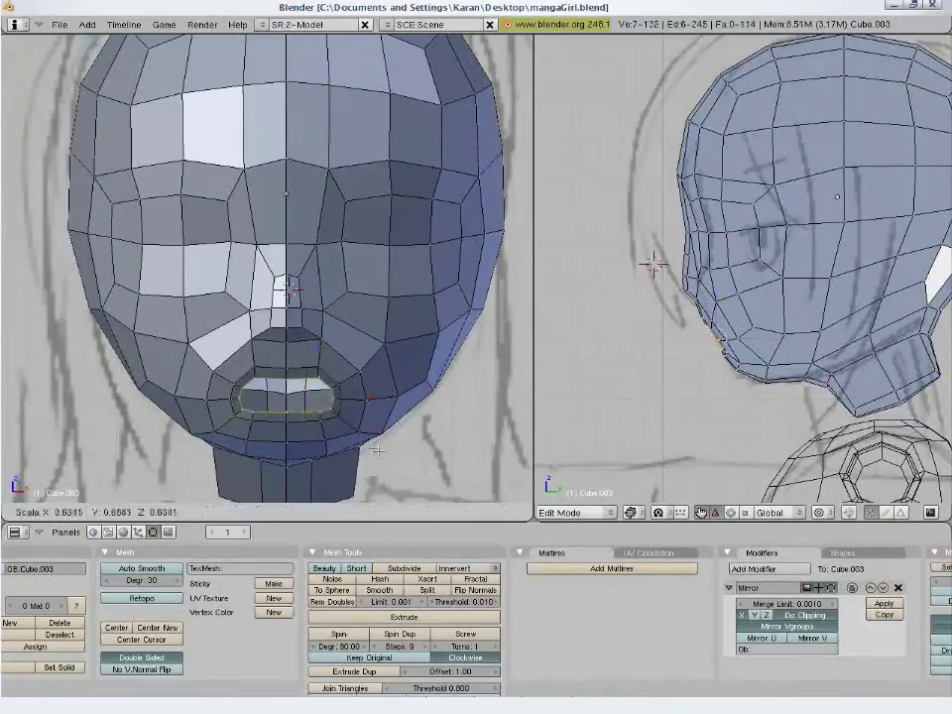
click(368, 446)
key(g)
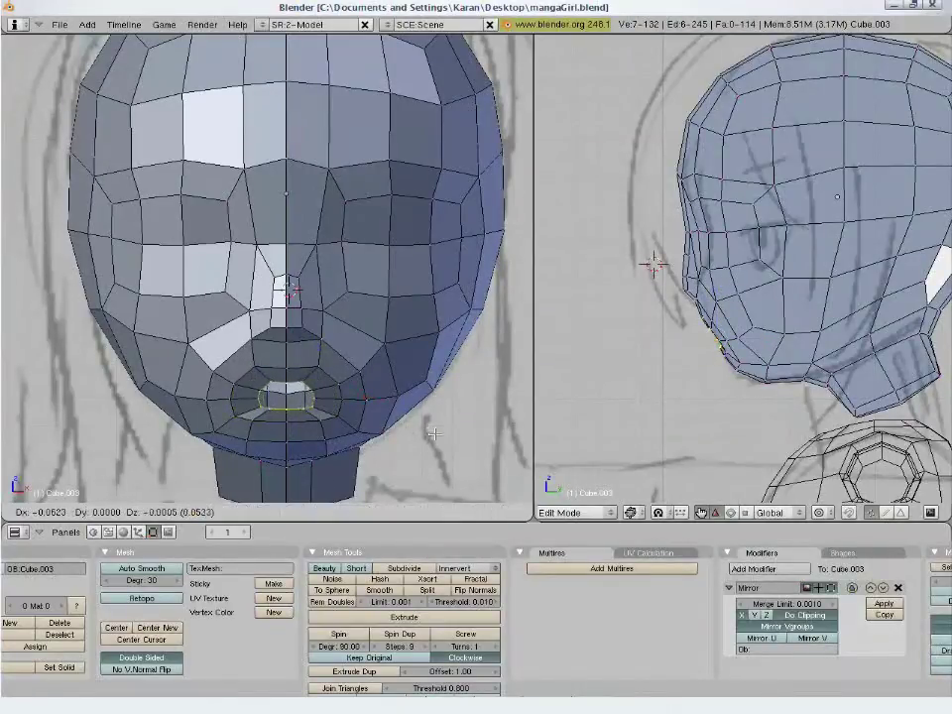
click(406, 433)
Reposition the innermost mouth ring and rotate it in the side view to follow the slope of the face
key(g)
click(687, 395)
scroll(687, 397, up, 4)
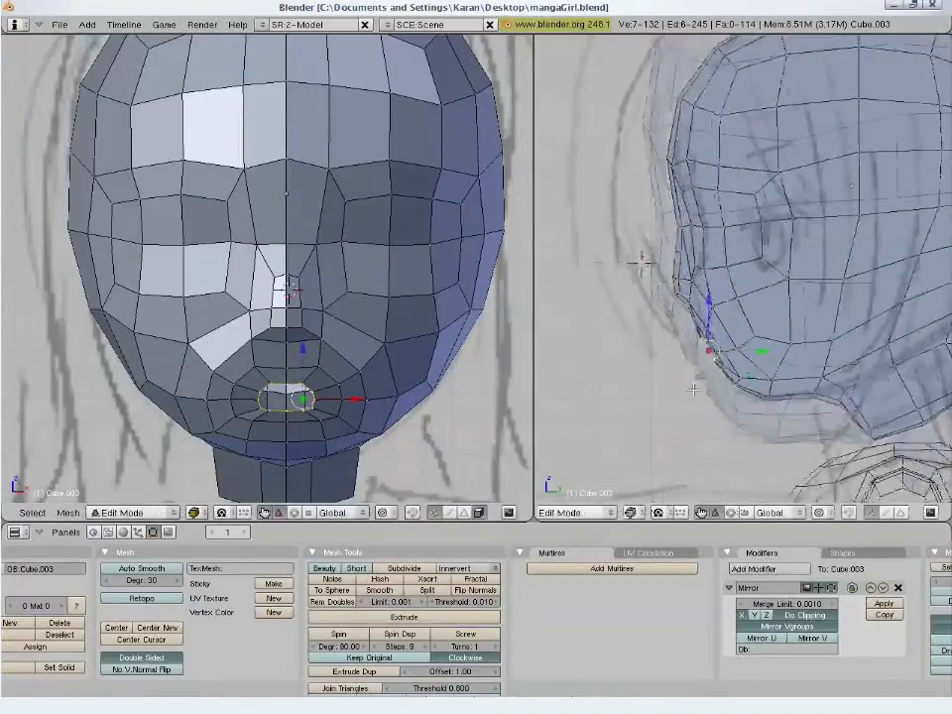
shift+middle_drag(685, 425, 700, 353)
scroll(698, 413, up, 2)
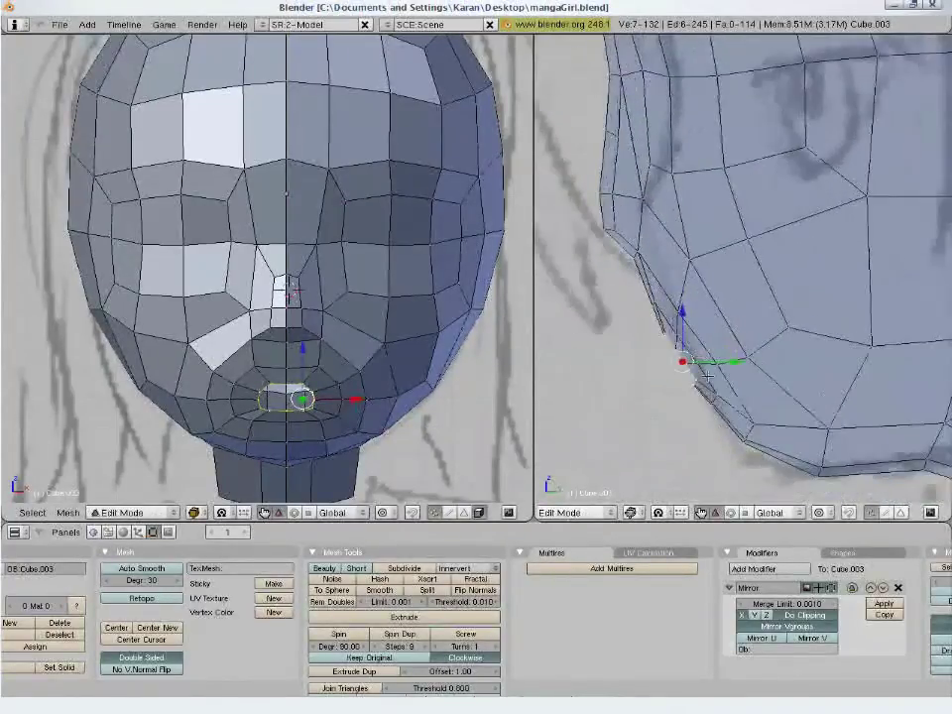
key(r)
click(695, 414)
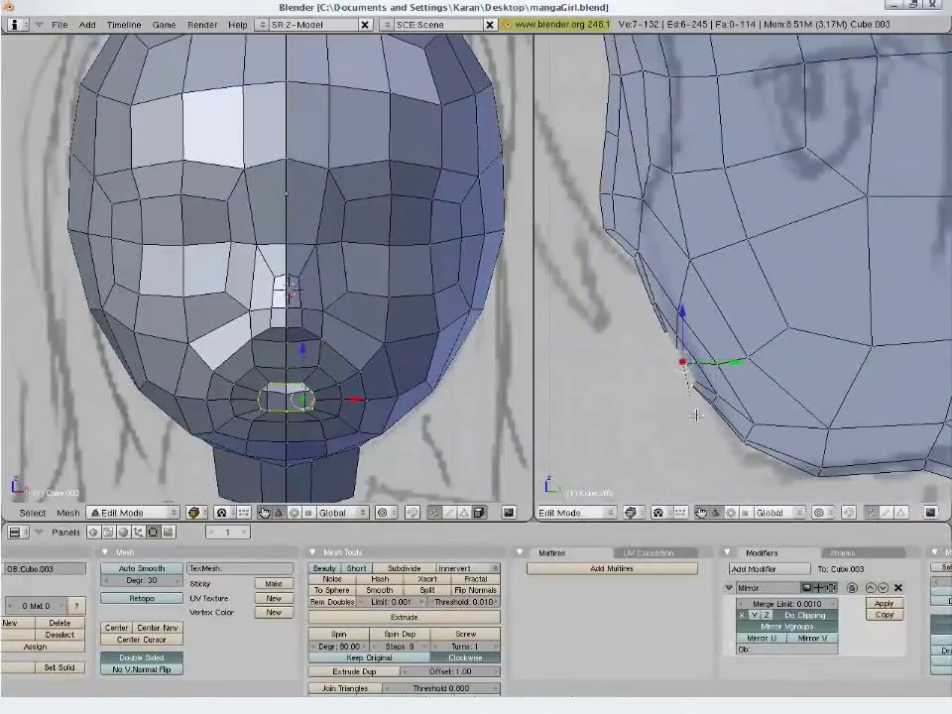
Scale the innermost mouth ring down vertically, move it closer to the centre line and nudge it forward in the side view
key(g)
key(Escape)
key(s)
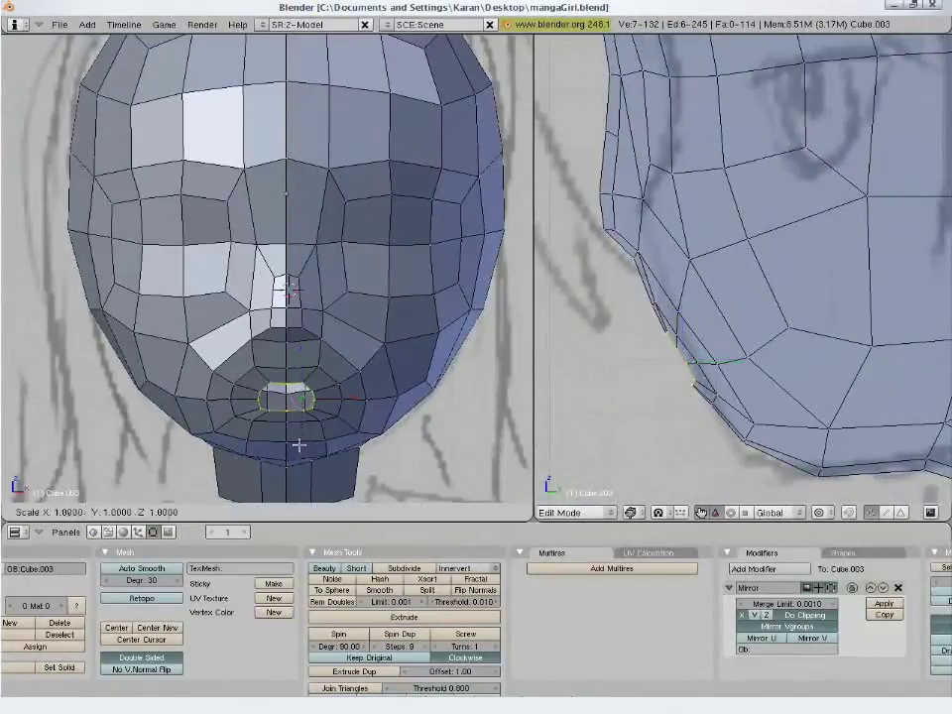
key(z)
click(324, 423)
key(g)
click(321, 422)
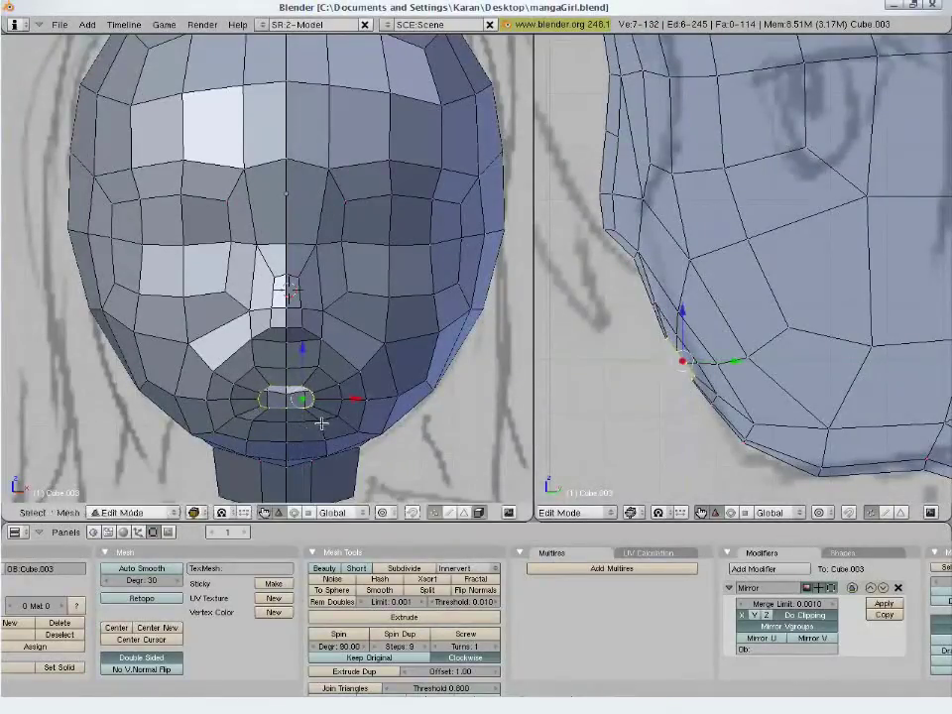
key(g)
key(Escape)
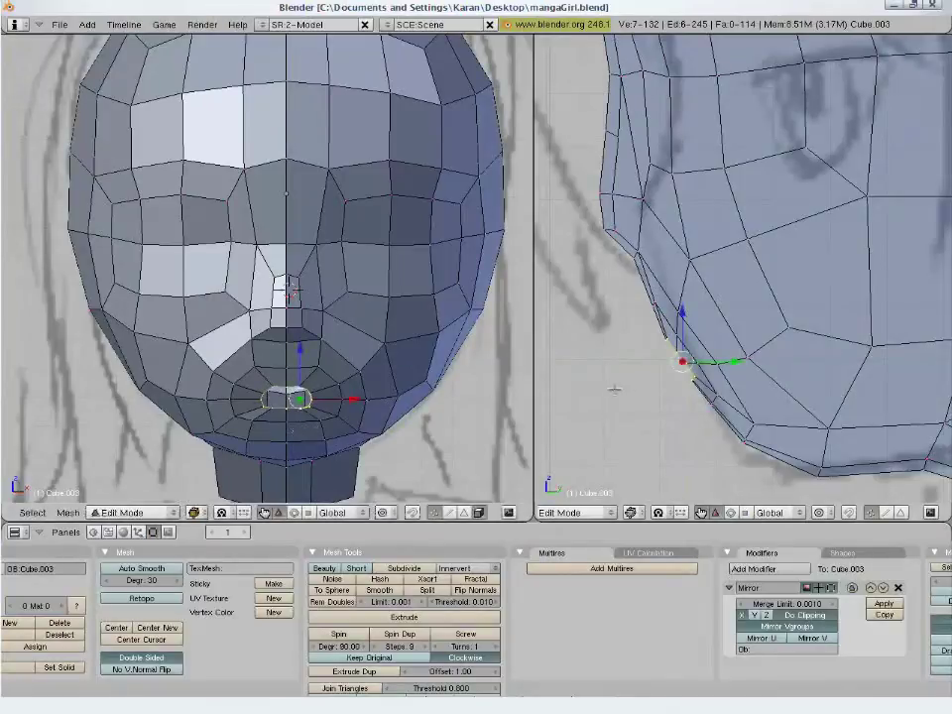
key(g)
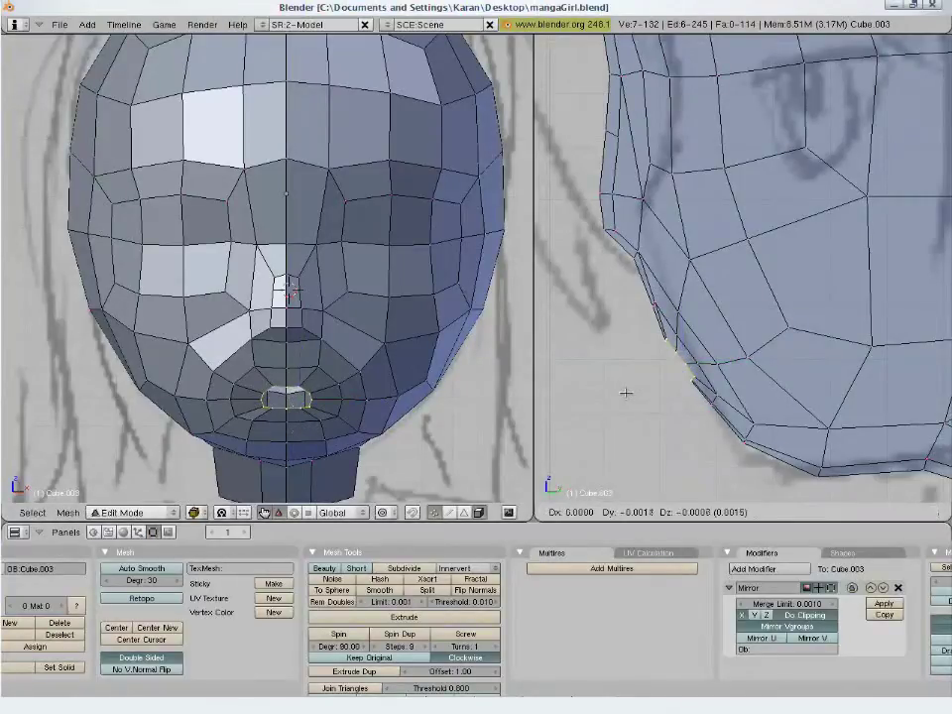
click(625, 393)
key(a)
Switch to edge selection and fill faces between the central upper and lower mouth edges and the neighbouring edge pair
scroll(357, 427, up, 3)
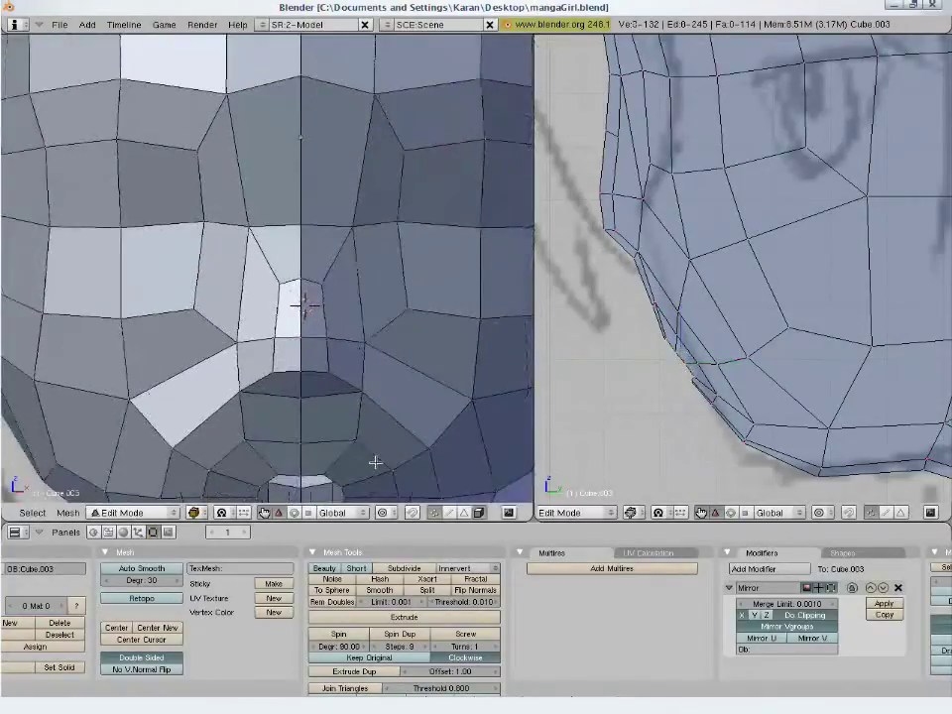
shift+middle_drag(374, 462, 387, 280)
click(448, 513)
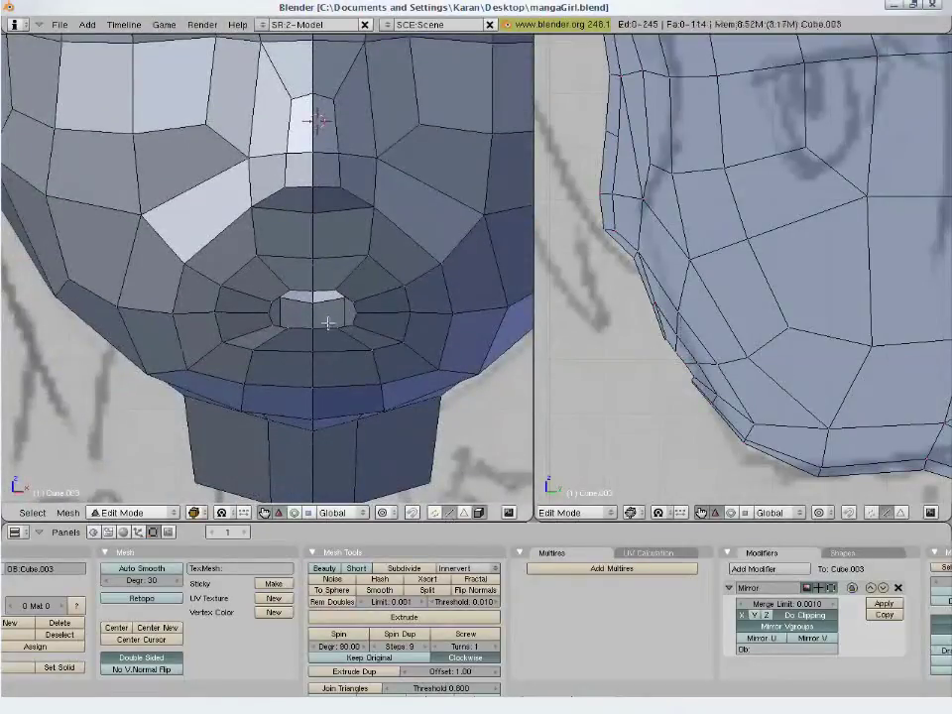
right_click(319, 287)
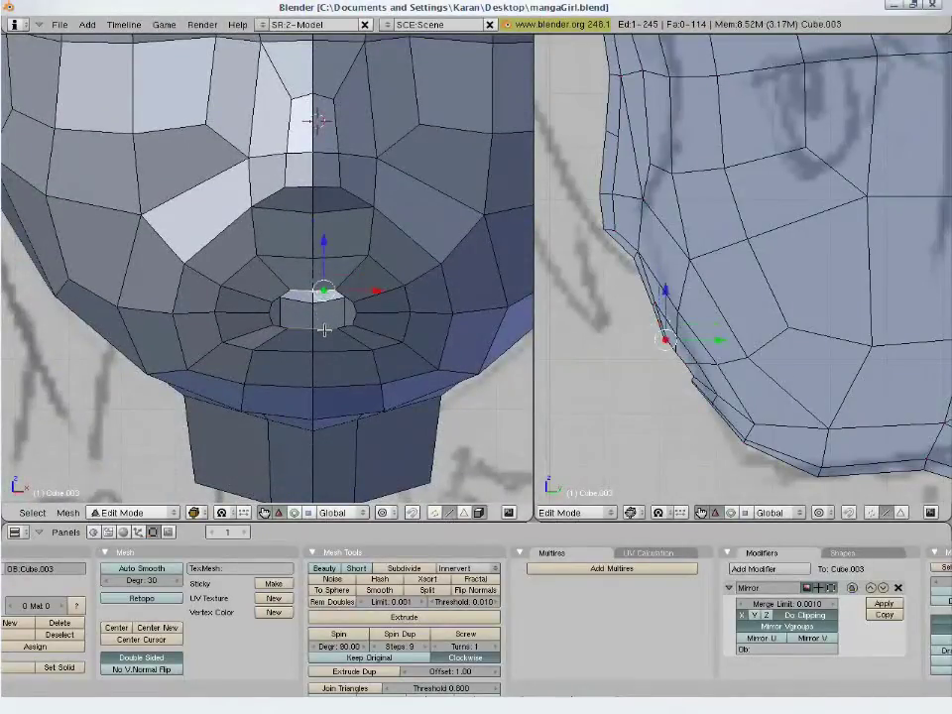
shift+right_click(324, 330)
key(f)
right_click(349, 299)
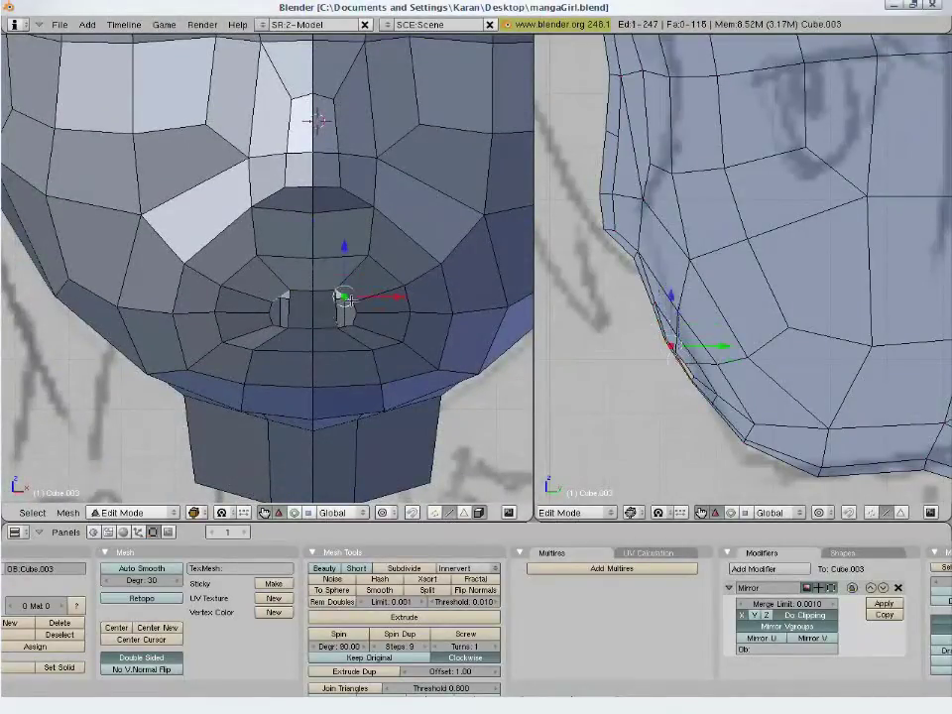
shift+right_click(348, 326)
key(f)
key(a)
Fill the remaining gap at the mouth corner with a face between its two corner edges
right_click(357, 308)
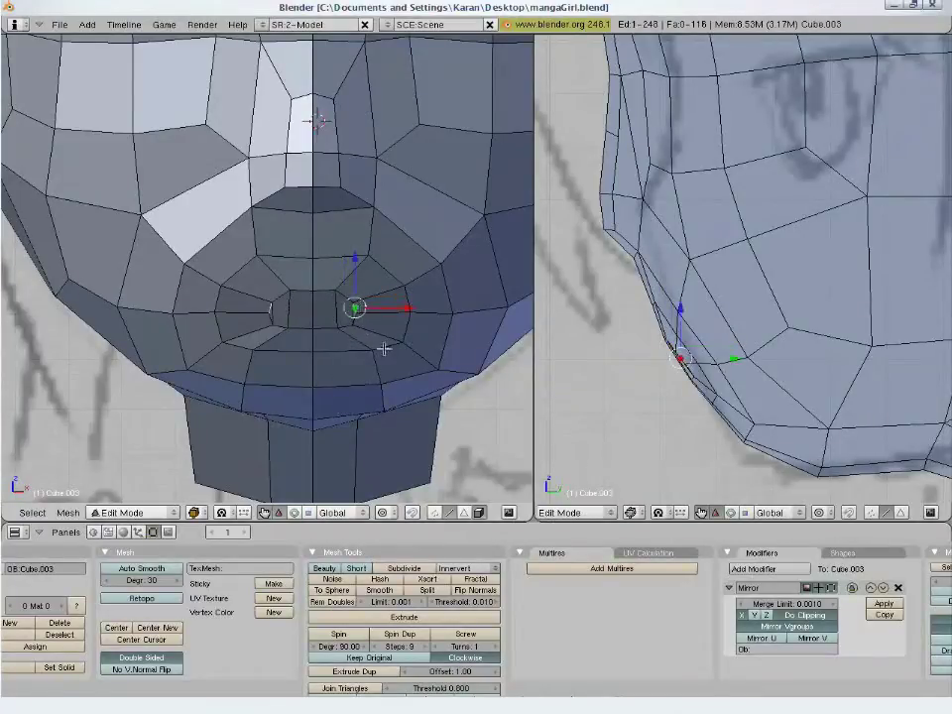
scroll(367, 327, up, 5)
shift+right_click(377, 374)
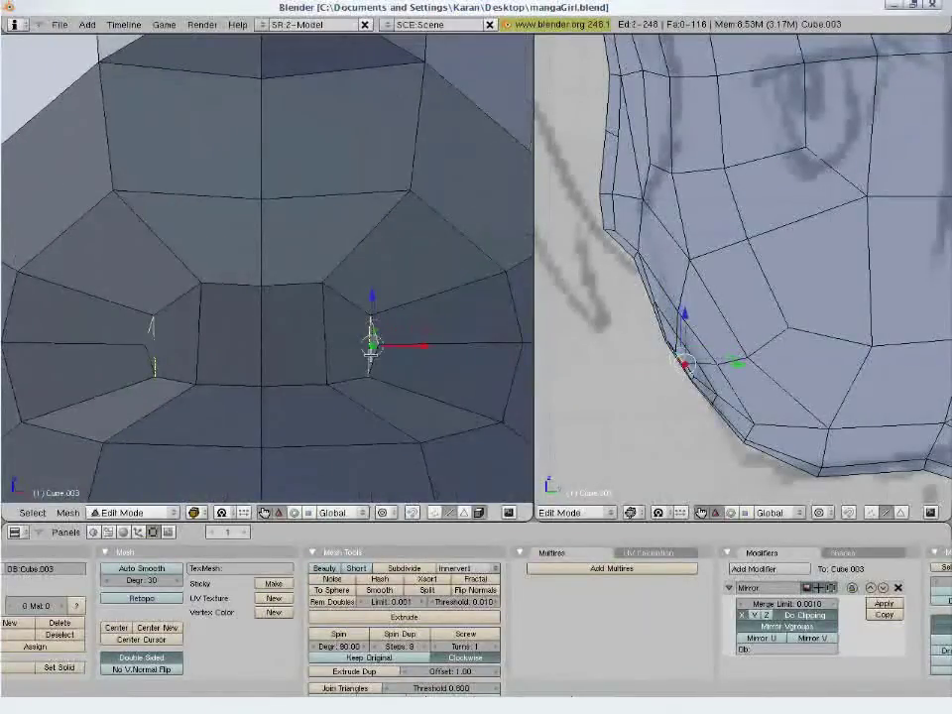
key(f)
key(a)
Return to vertex selection and move the mouth corner vertex slightly outward, then adjust its depth in the side view
scroll(384, 391, down, 4)
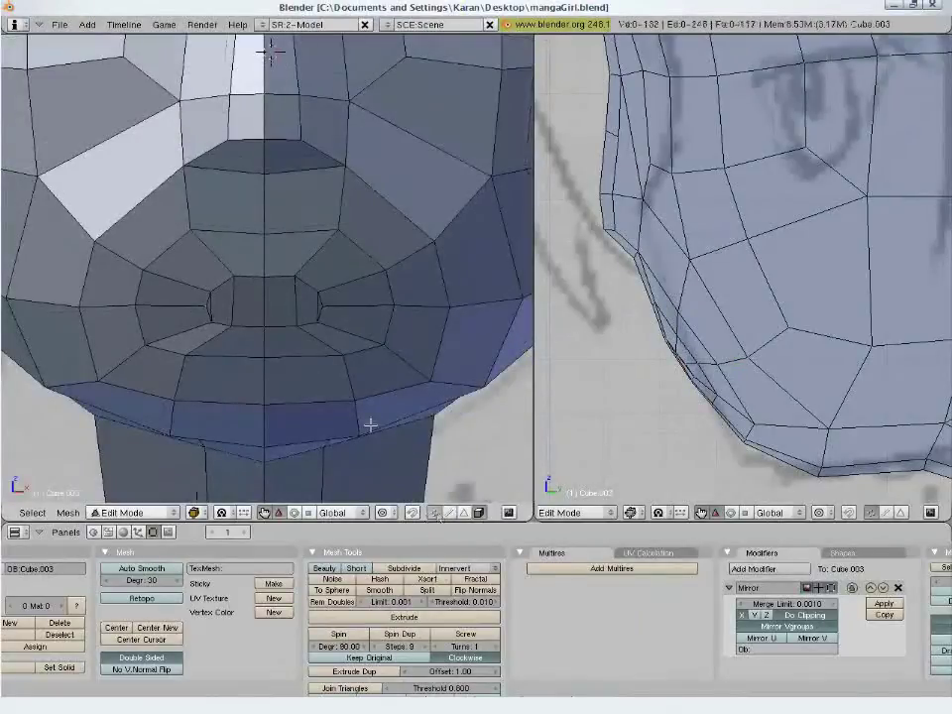
right_click(332, 309)
key(g)
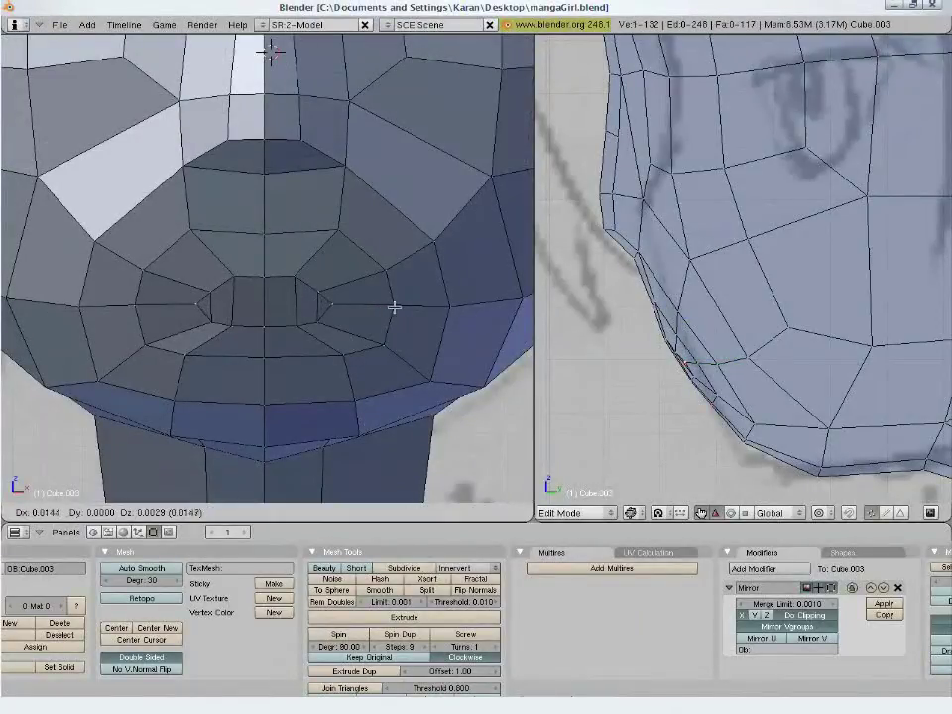
click(394, 307)
key(g)
click(683, 391)
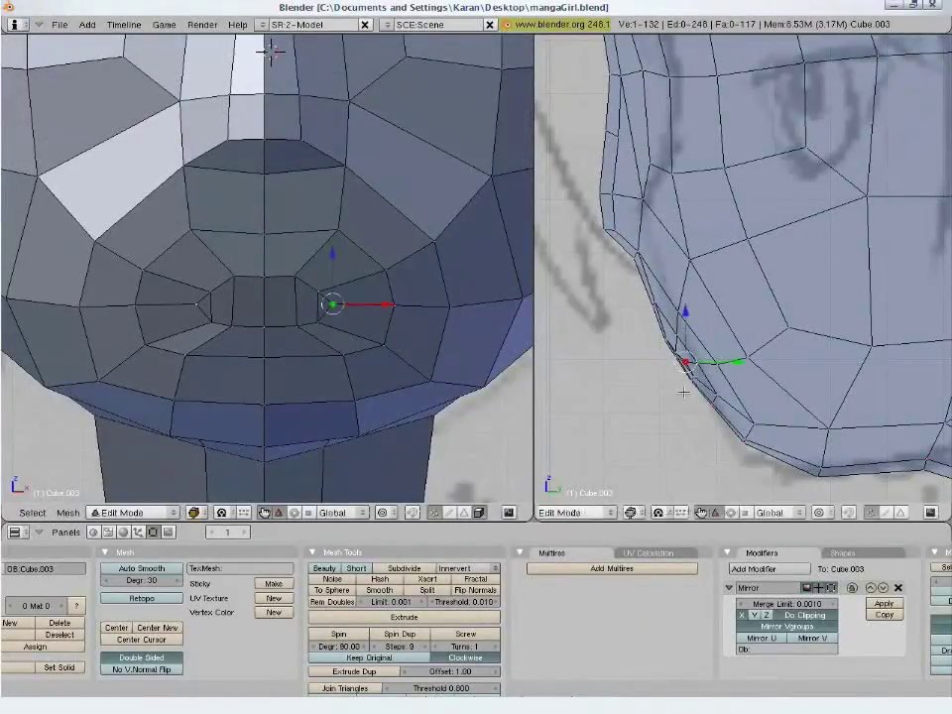
key(a)
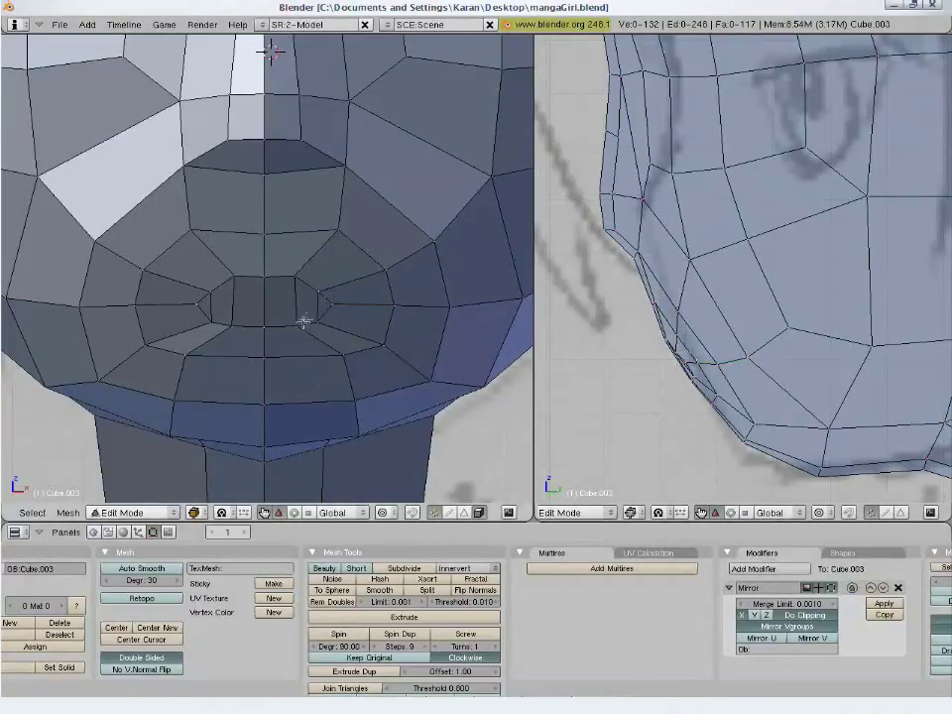
Check the head from an angle outside Edit Mode, then move the cheek vertex beside the mouth slightly up and outward
scroll(298, 337, down, 2)
middle_drag(274, 325, 255, 300)
key(Tab)
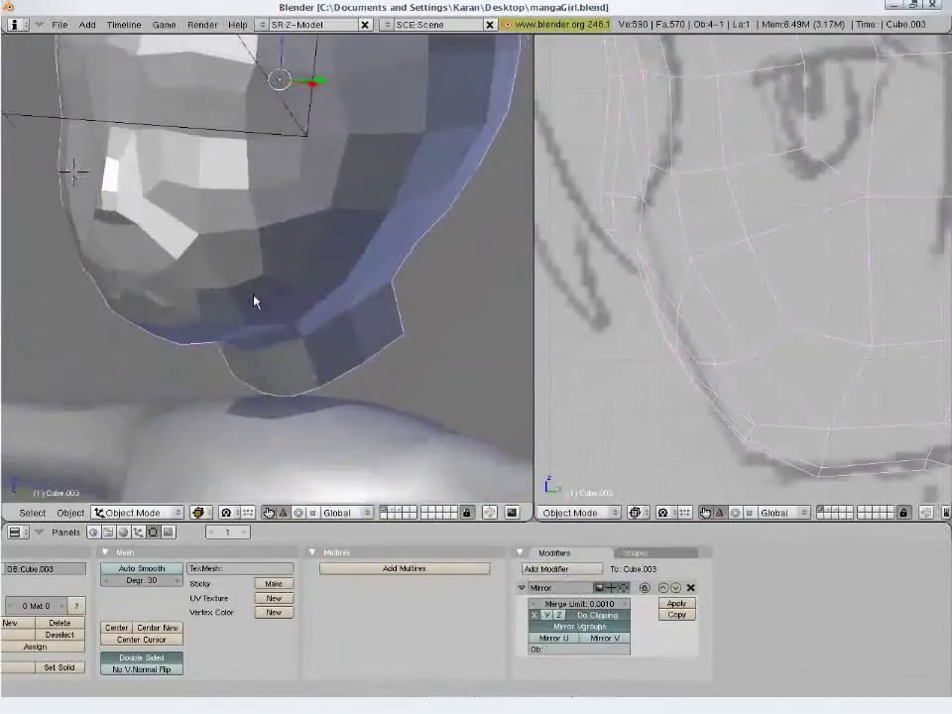
key(Tab)
right_click(180, 266)
key(g)
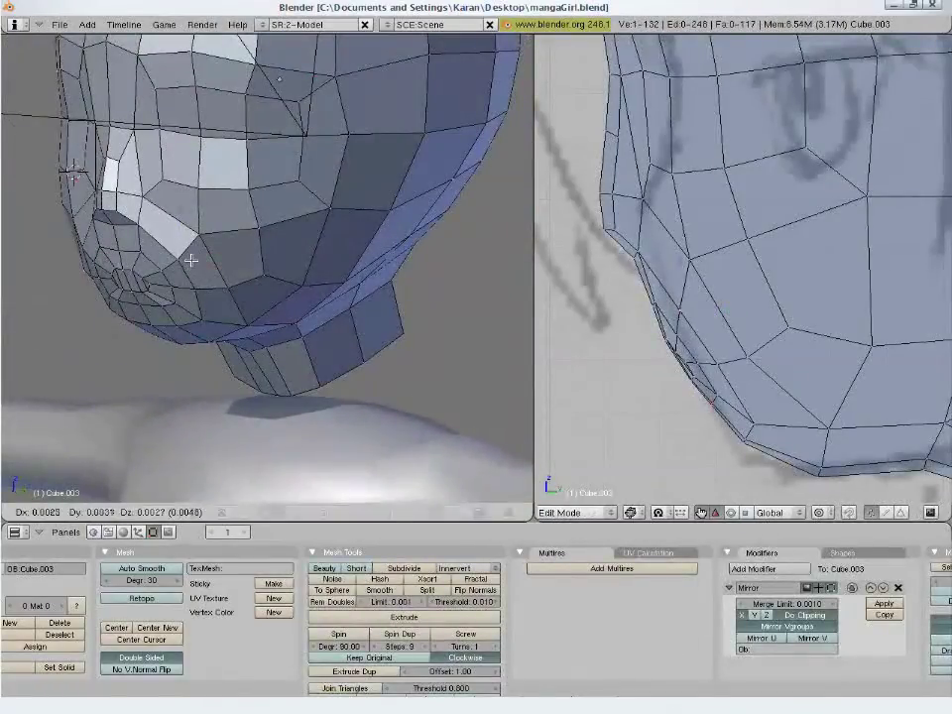
click(190, 259)
Select the entire head mesh and smooth its vertices once
key(a)
key(a)
key(w)
click(226, 299)
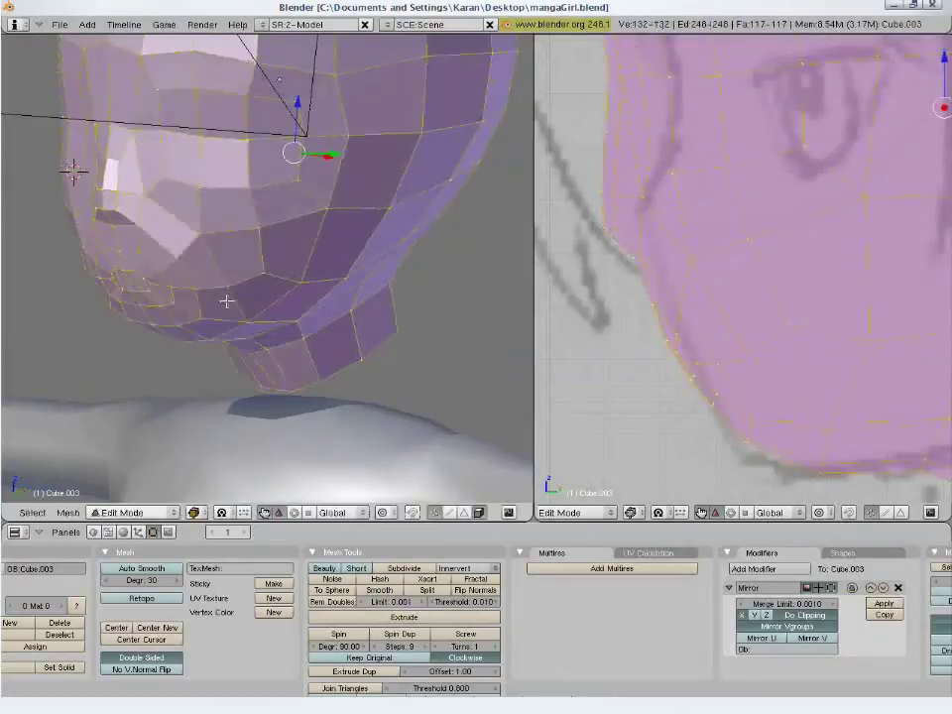
key(a)
Return the head to Object Mode, give it smooth shading and deselect it in the front view
mouse_move(244, 303)
middle_down()
mouse_move(181, 298)
mouse_move(224, 269)
mouse_move(259, 266)
middle_up()
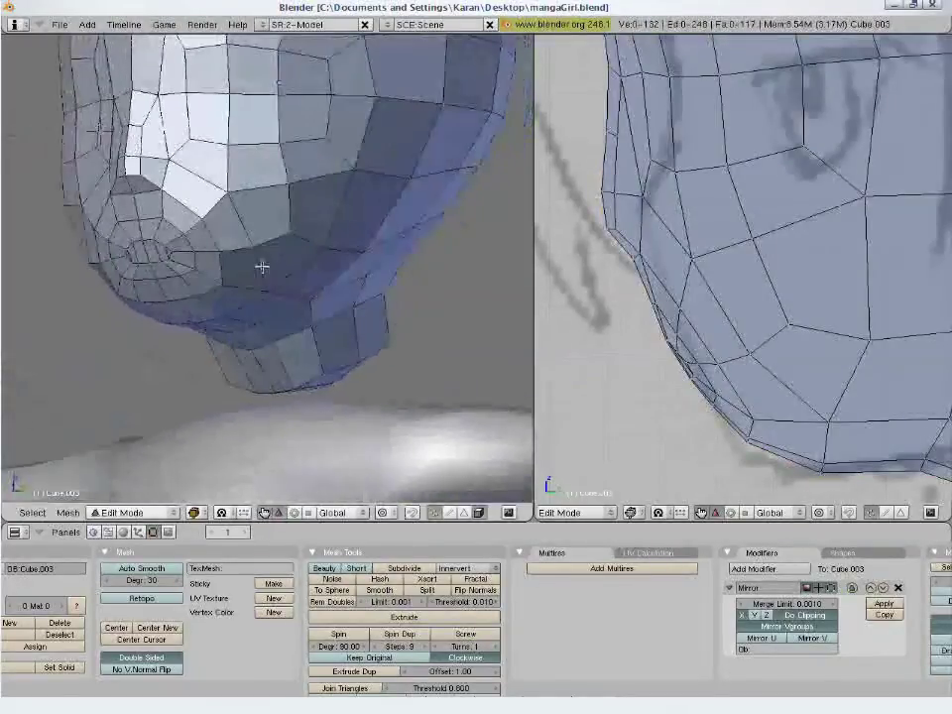
key(KP_1)
middle_drag(354, 269, 324, 273)
scroll(263, 292, down, 4)
key(Tab)
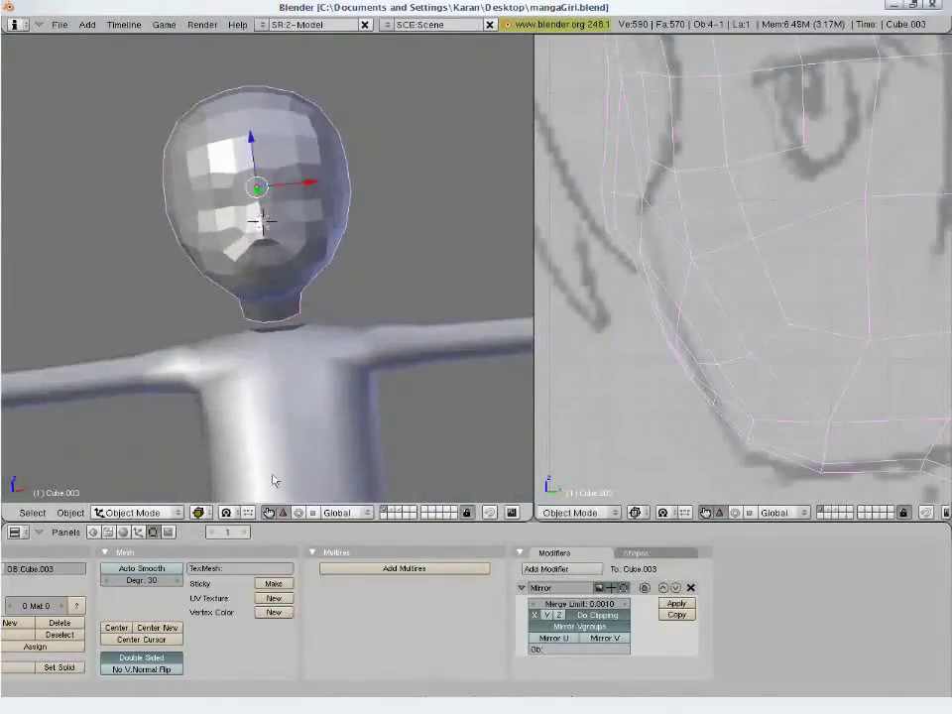
middle_drag(126, 650, 244, 658)
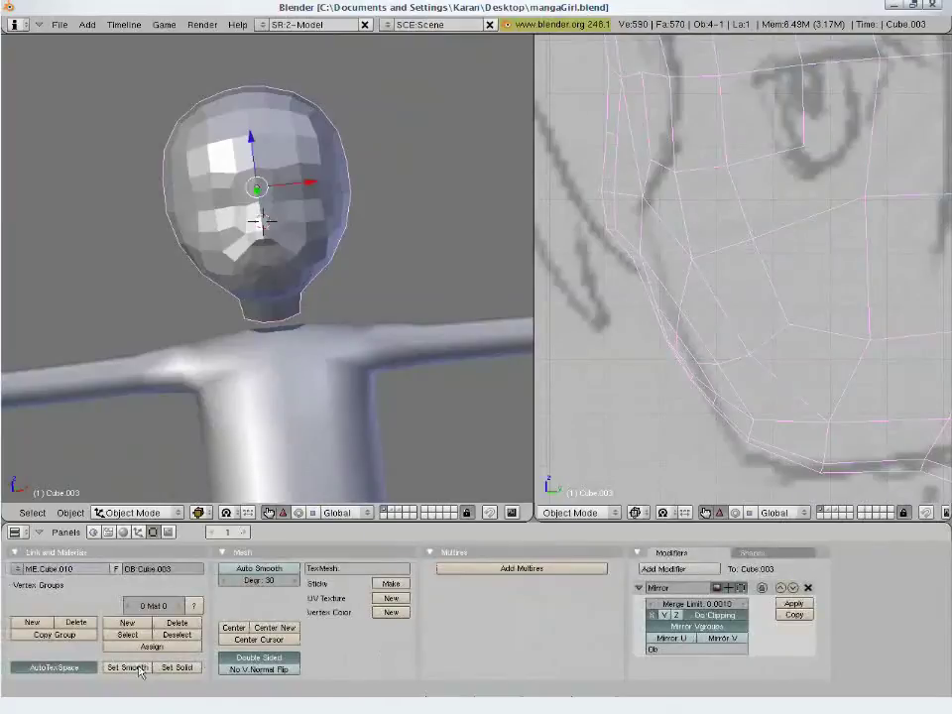
click(139, 671)
key(KP_1)
key(a)
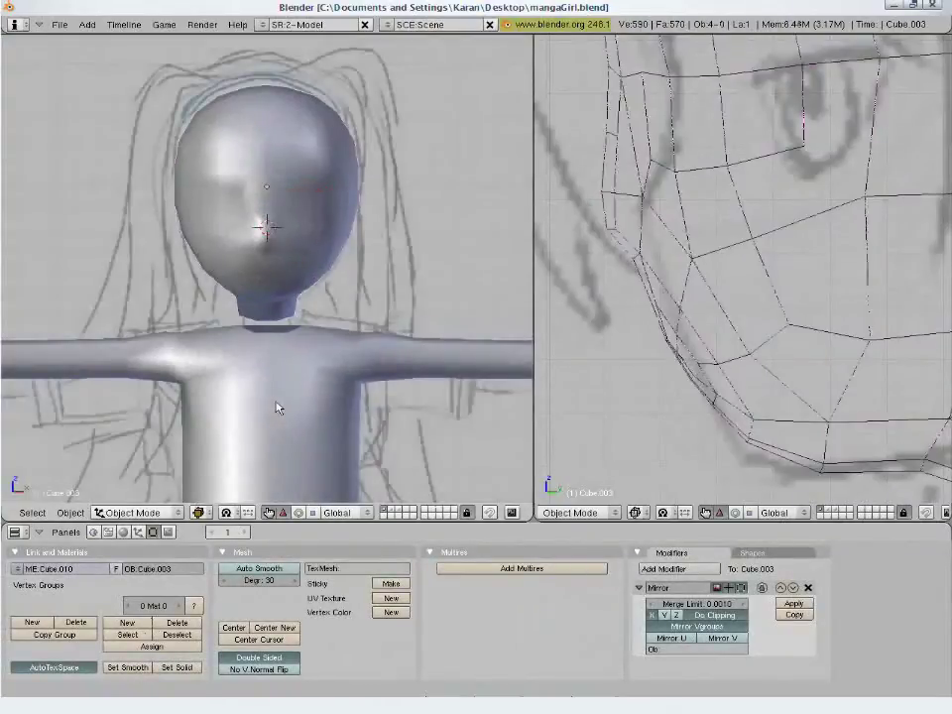
In Edit Mode, move the vertex between the eye and the nose bridge slightly towards the centre line
shift+middle_drag(312, 300, 306, 371)
scroll(306, 371, up, 4)
key(Tab)
right_click(278, 289)
key(g)
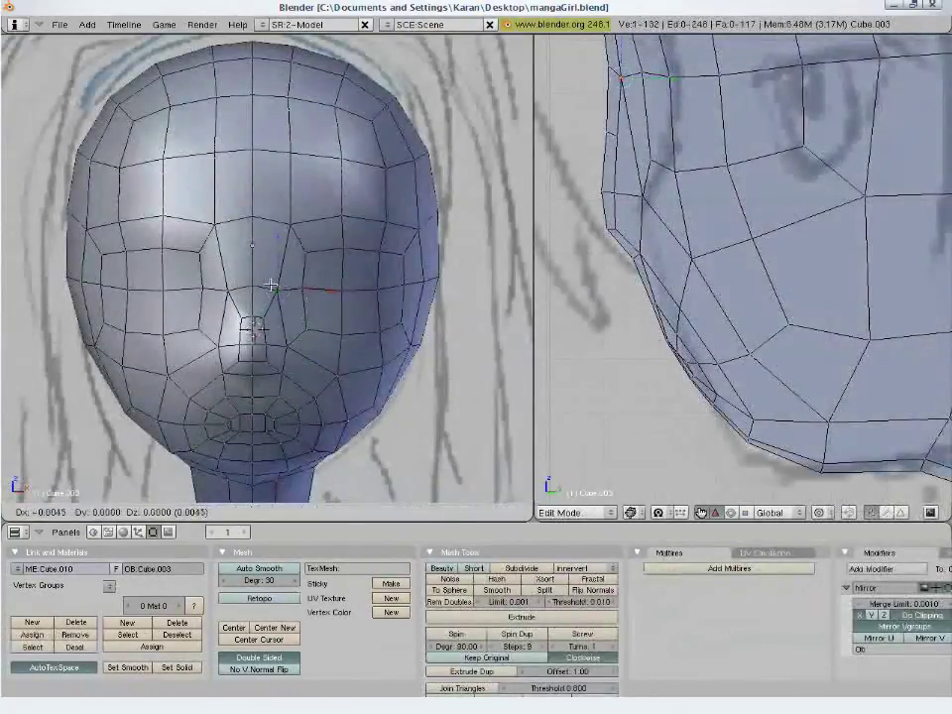
click(271, 285)
key(a)
Toggle between solid and wireframe display to compare the face mesh with the eyes in the reference drawing
key(z)
key(z)
key(z)
key(z)
key(z)
key(z)
key(z)
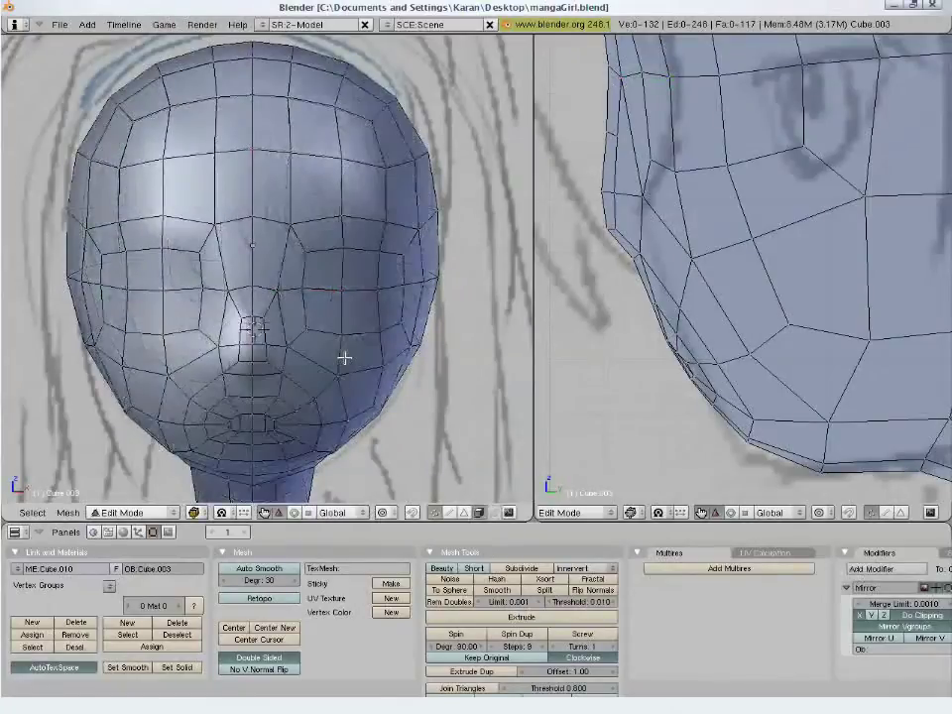
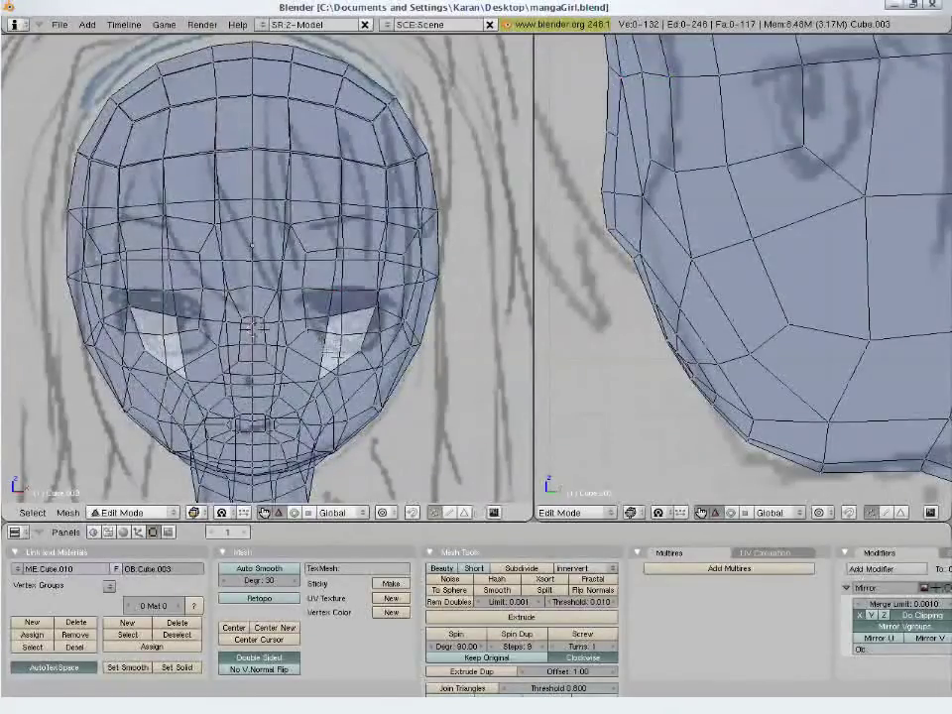
Save the scene over the existing mangaGirl.blend file
scroll(363, 367, down, 2)
key(ctrl+w)
click(363, 368)
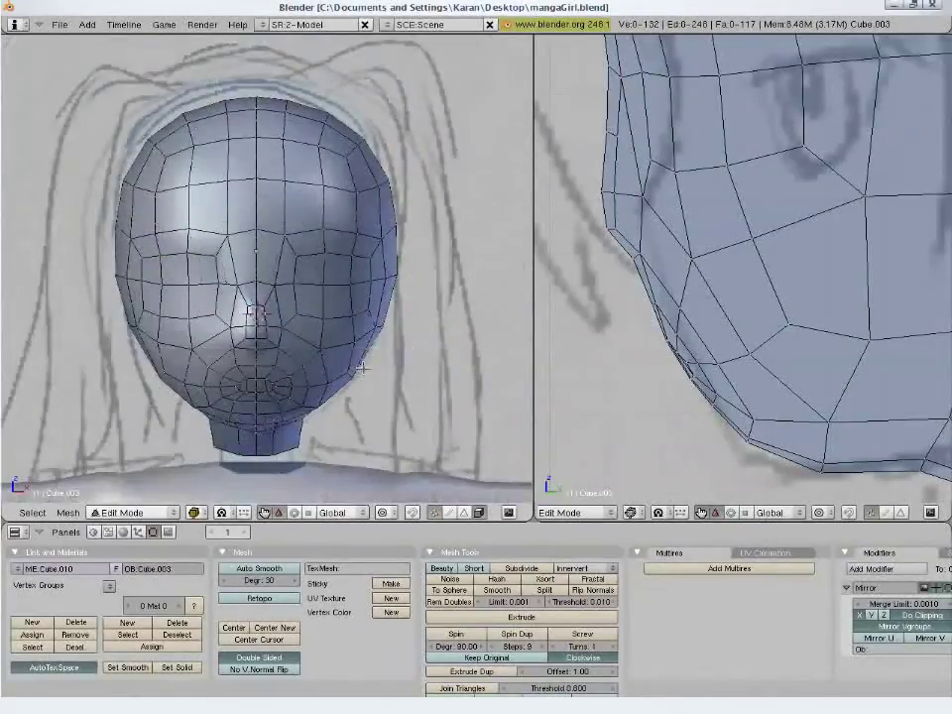
Select the vertices of the eye patch on the face, including its outline and middle row
shift+right_click(297, 286)
shift+right_click(297, 259)
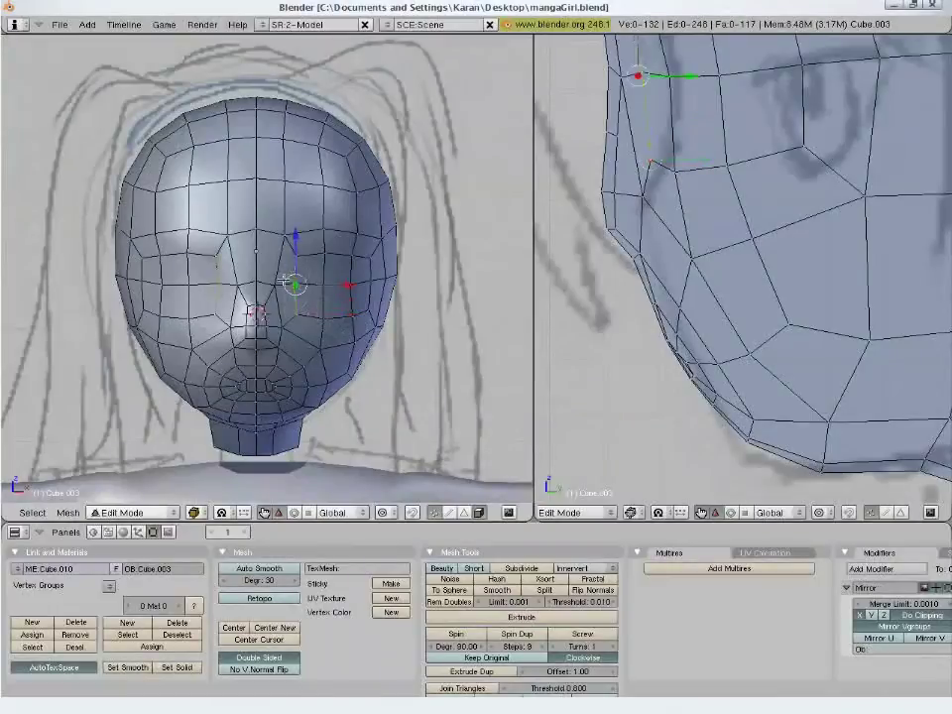
shift+right_click(282, 286)
shift+right_click(326, 317)
shift+right_click(352, 314)
shift+right_click(369, 309)
shift+right_click(369, 283)
shift+right_click(363, 258)
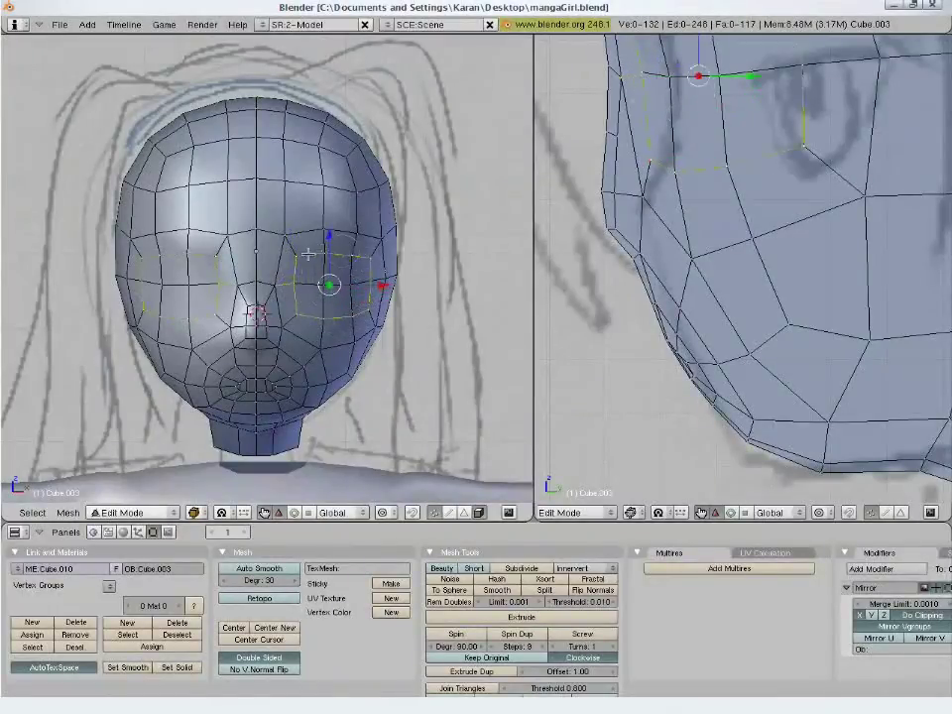
shift+right_click(354, 287)
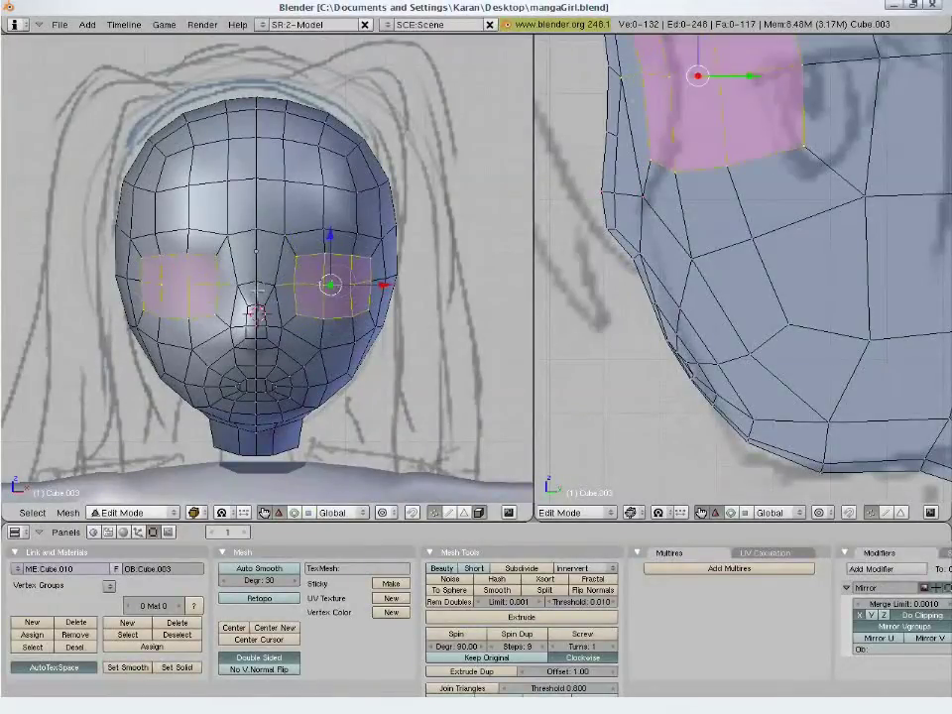
Extend the selection across the nose bridge, brow row, outer eye edge and nose down to its base
shift+right_click(239, 295)
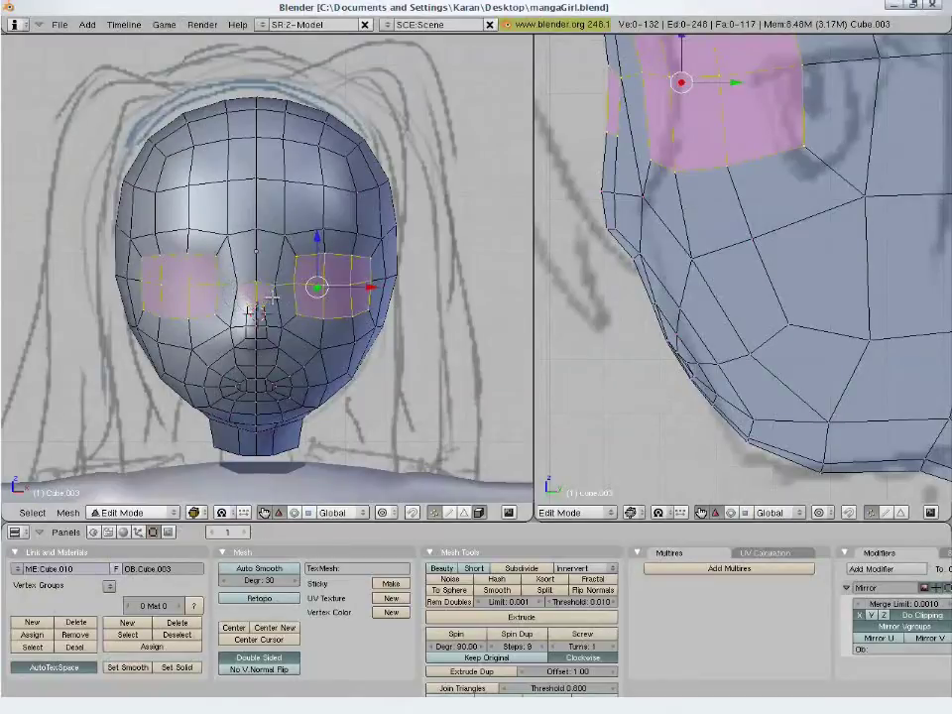
shift+right_click(282, 242)
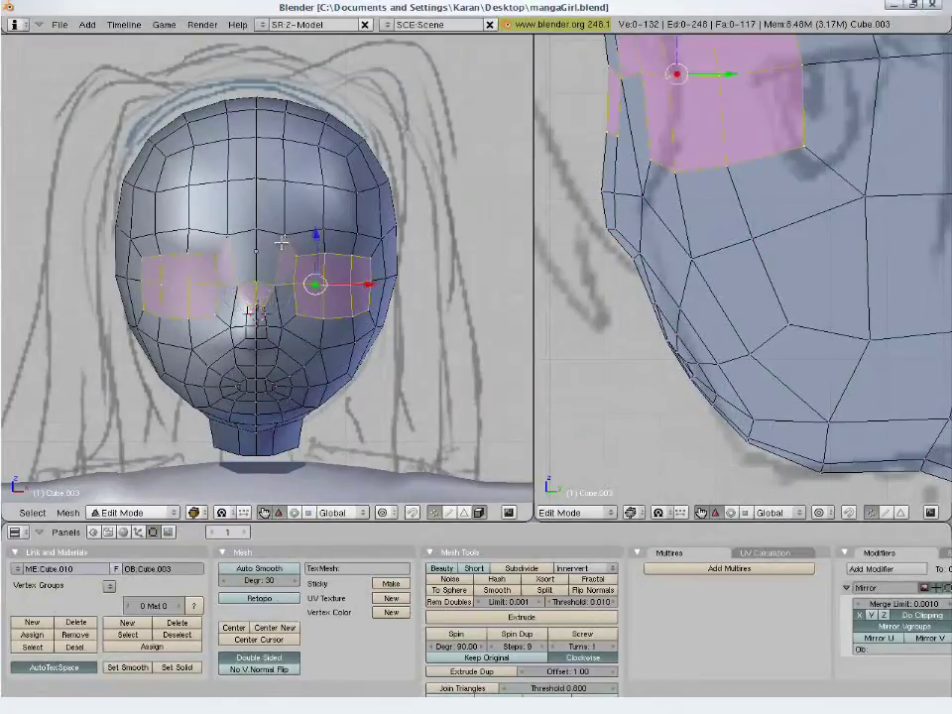
shift+right_click(359, 238)
shift+right_click(246, 233)
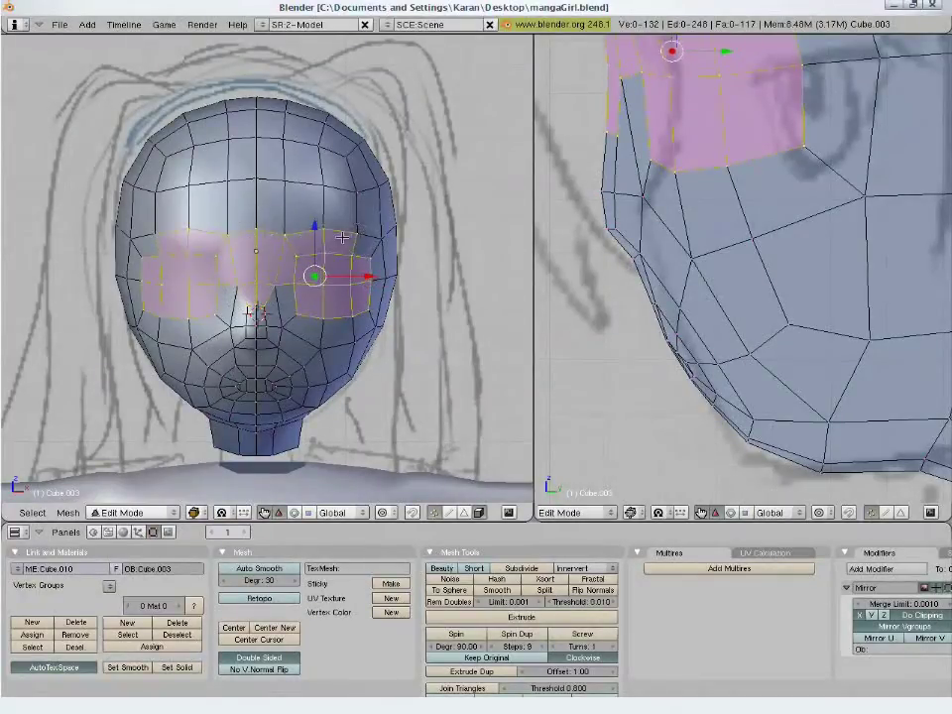
shift+right_click(359, 266)
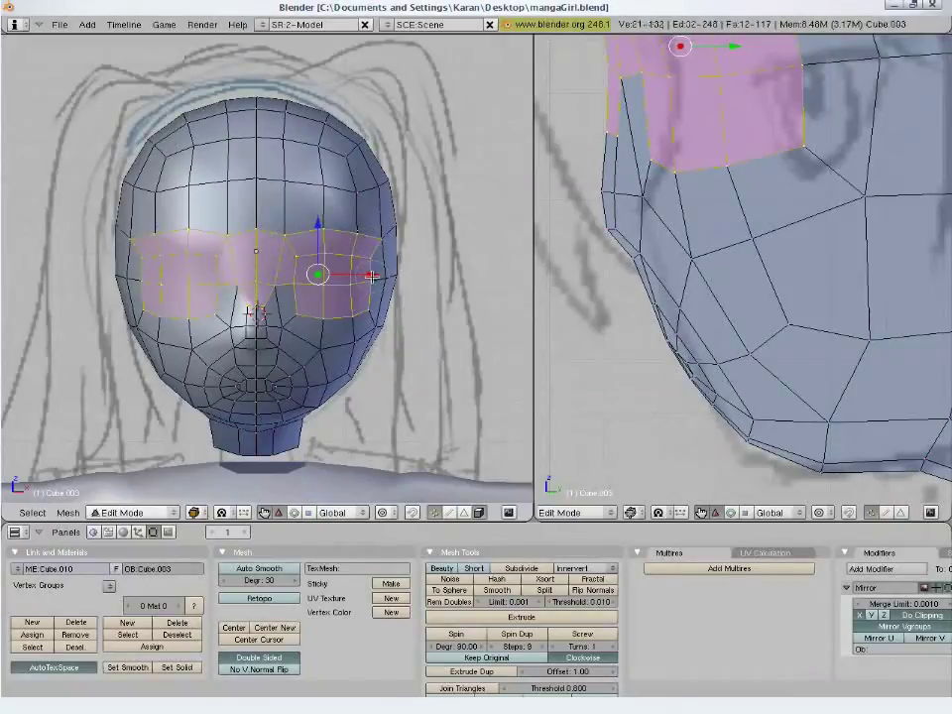
key(z)
shift+right_click(369, 281)
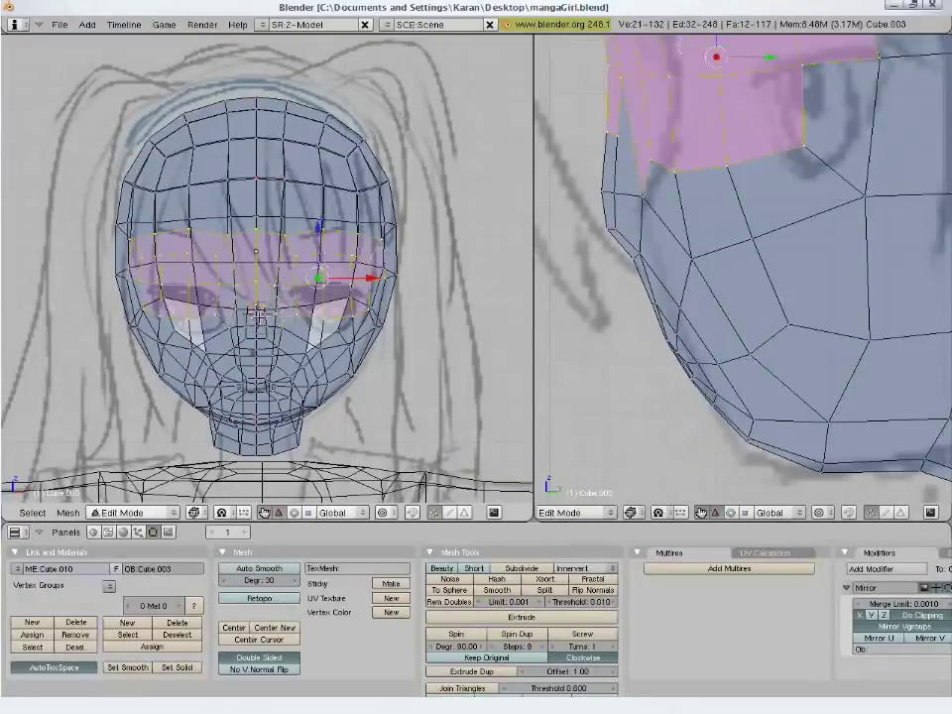
shift+right_click(300, 330)
key(z)
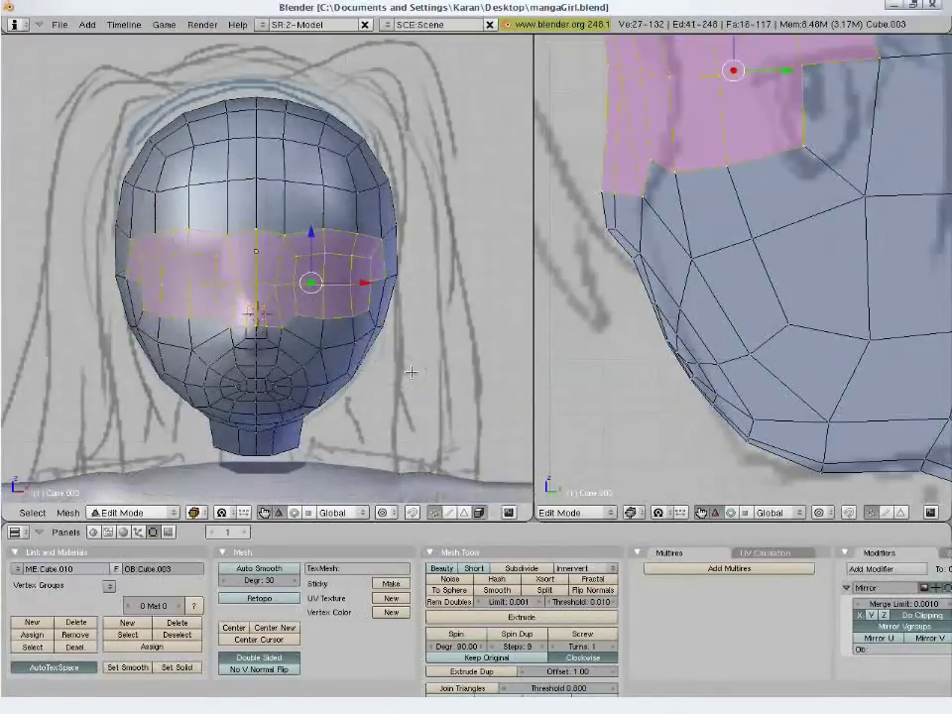
shift+right_click(236, 343)
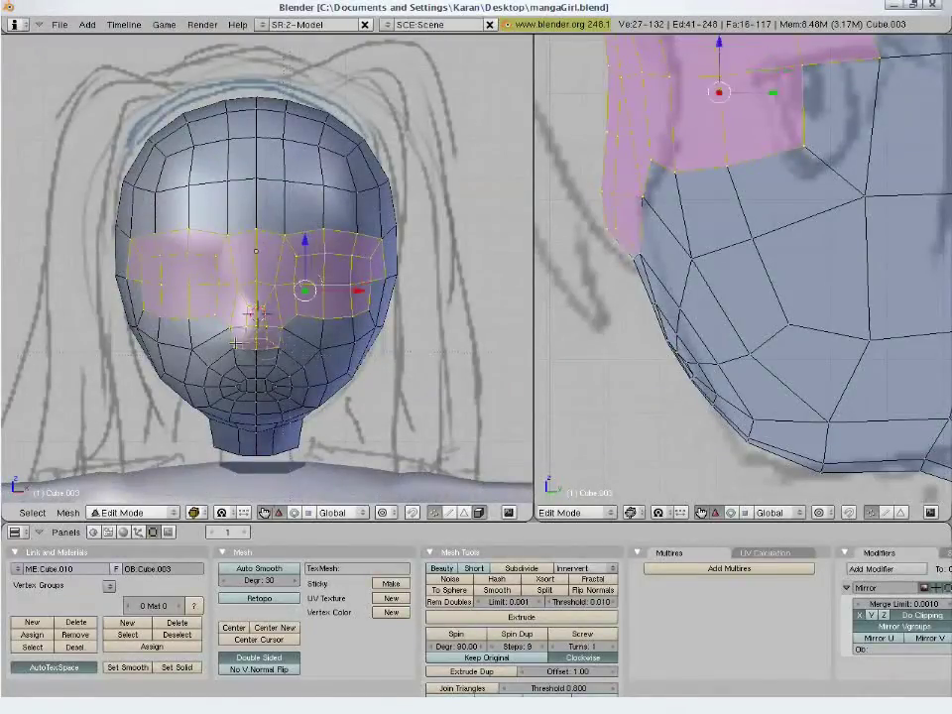
Deselect the two stray vertices at the back of the head and lower the eye and nose region about 0.03 with proportional editing
scroll(761, 299, down, 4)
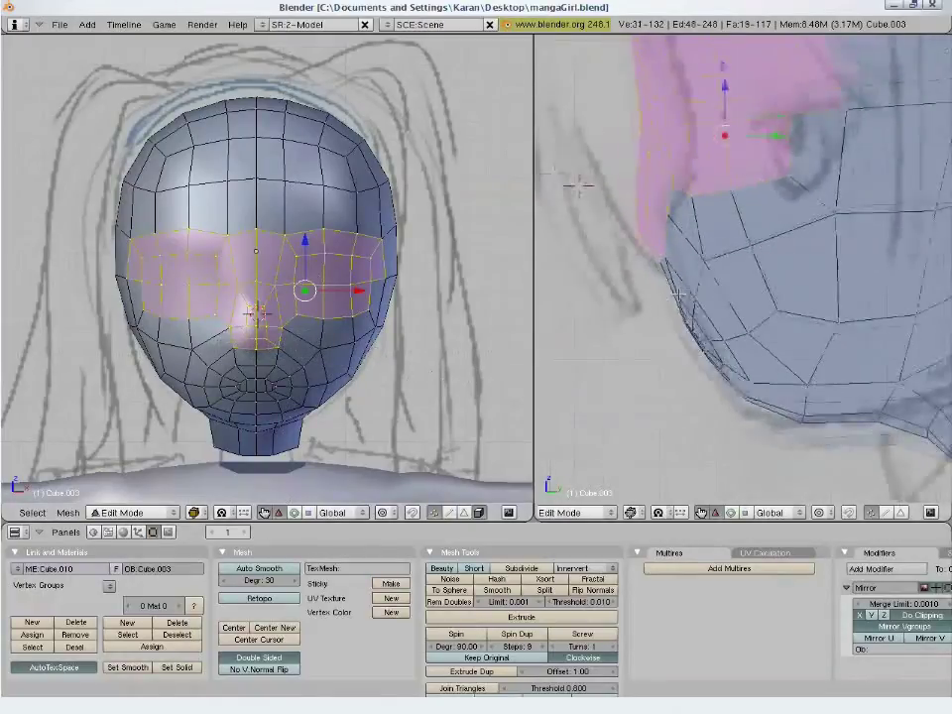
shift+middle_drag(764, 300, 680, 385)
scroll(679, 385, down, 2)
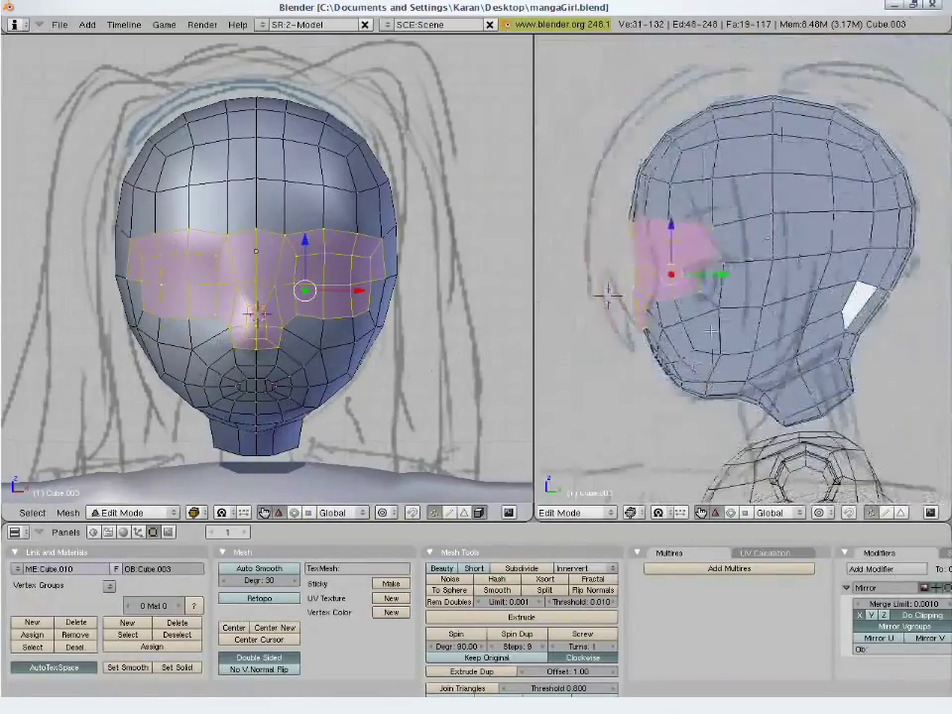
shift+right_click(877, 289)
shift+right_click(847, 332)
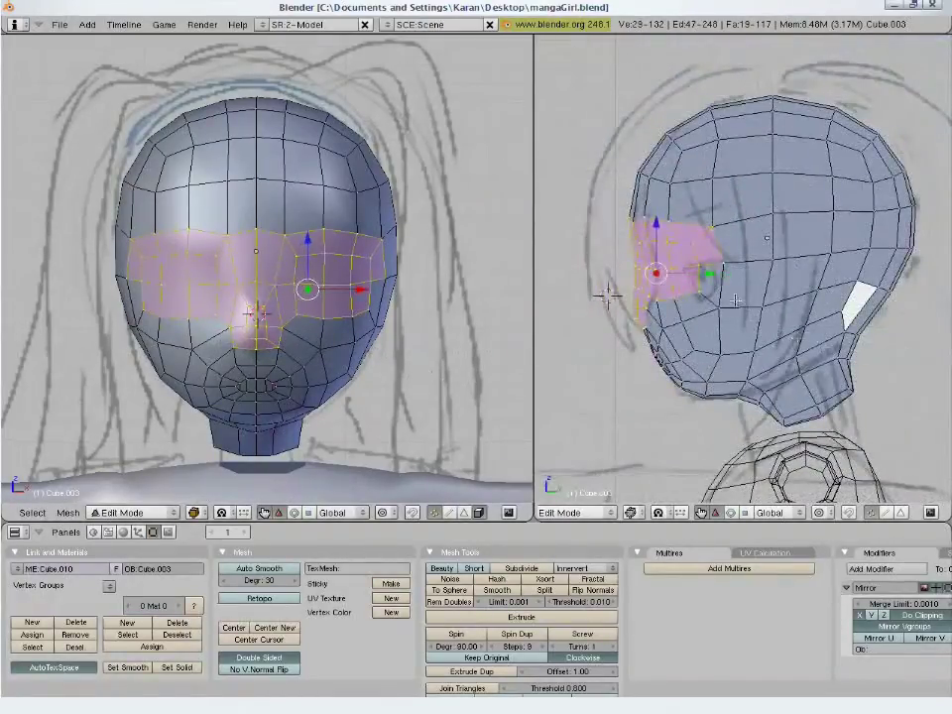
key(o)
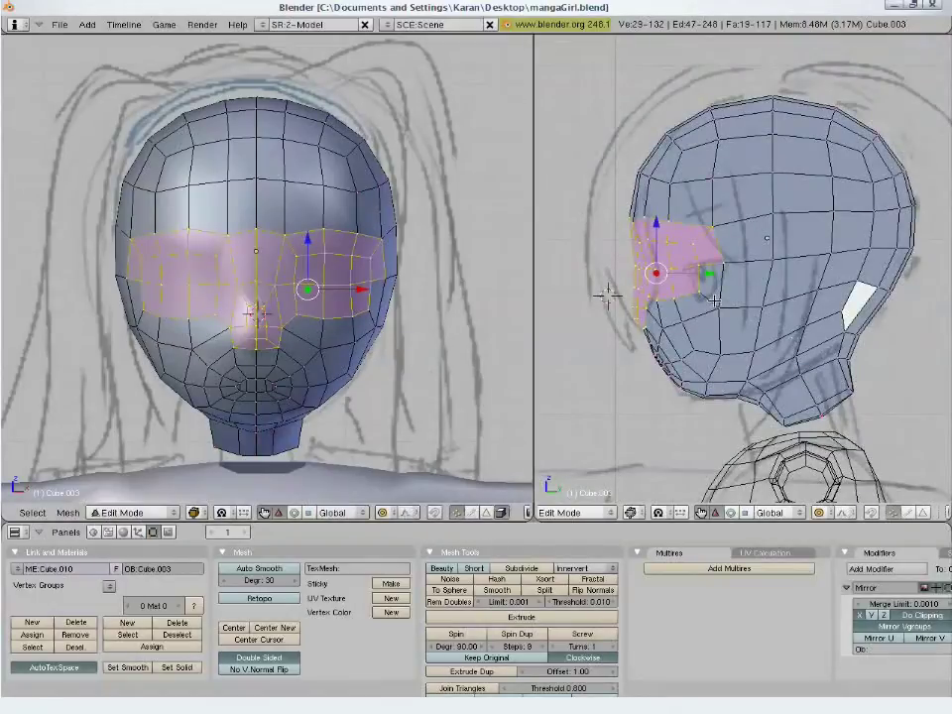
key(g)
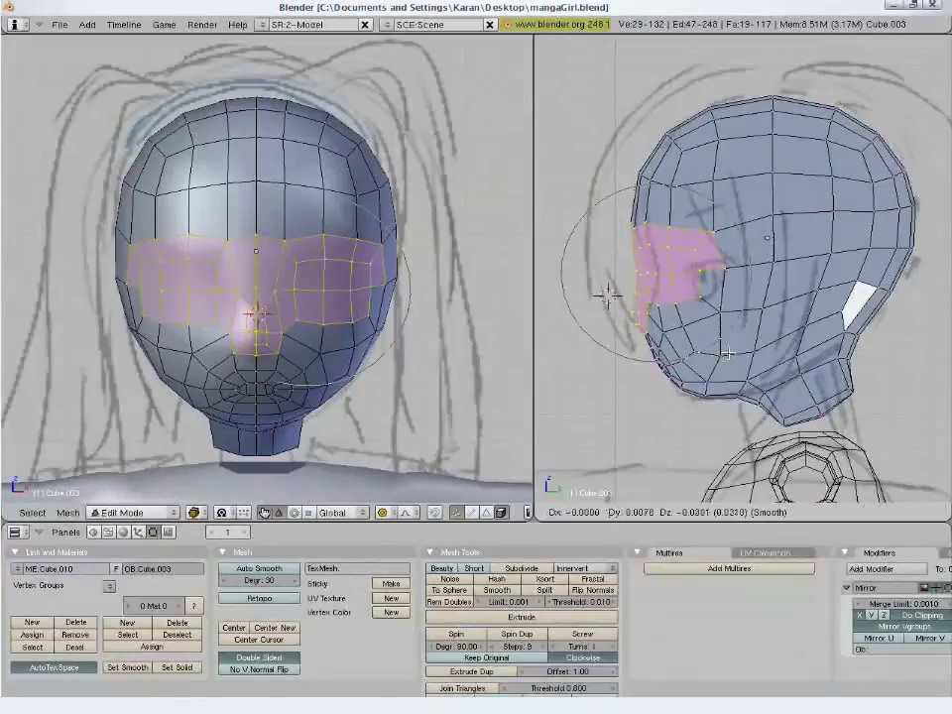
click(729, 355)
In wireframe front view, lower the eye and nose region another 0.03 or so towards the reference eyes
key(z)
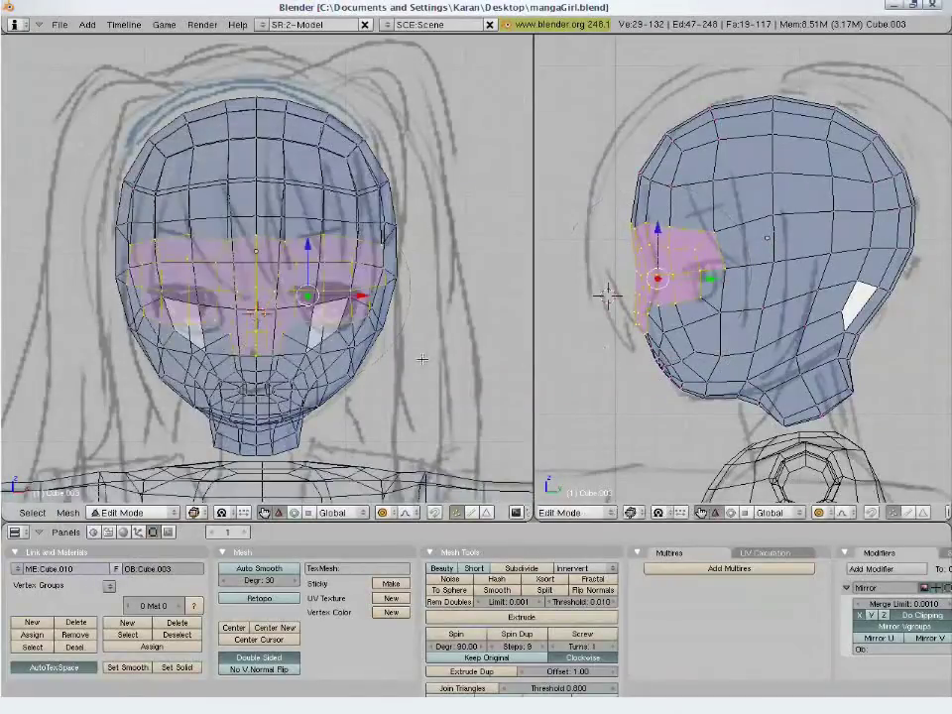
key(g)
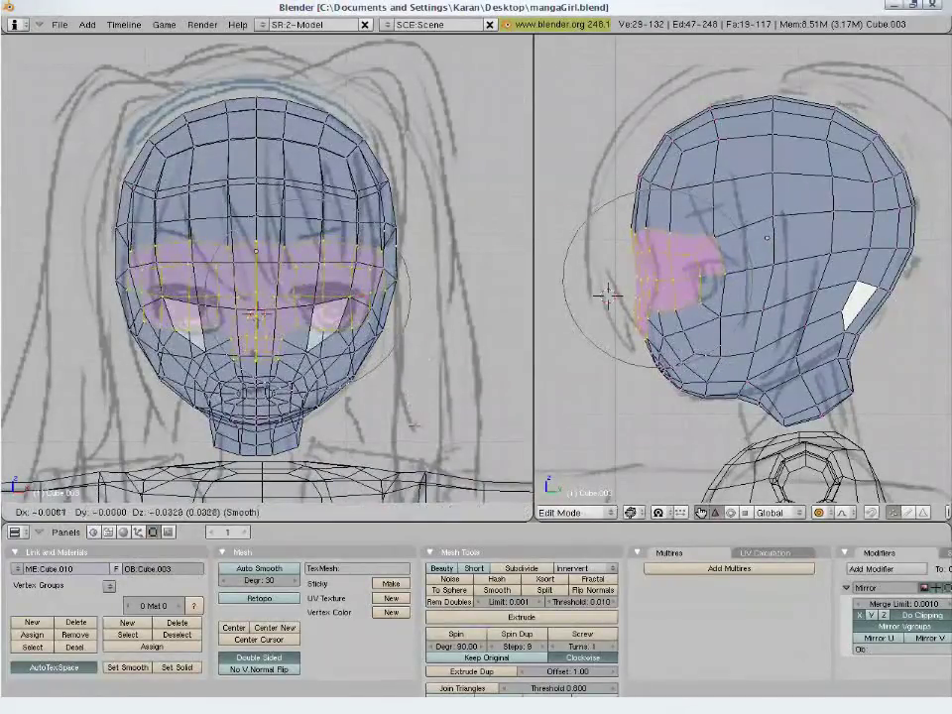
click(401, 420)
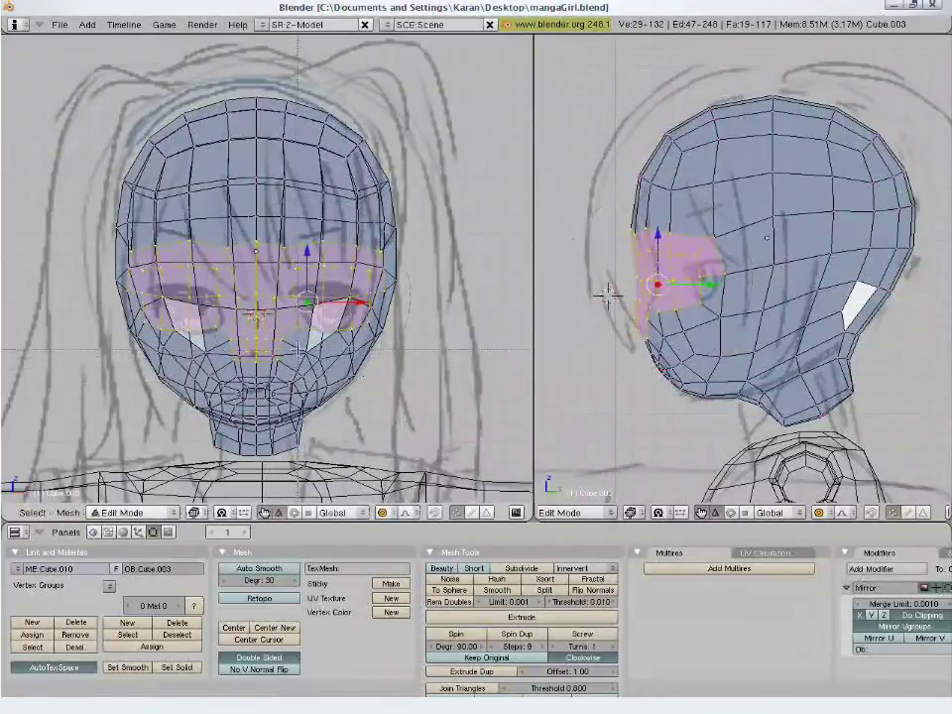
Lower the eye region without the nose base about 0.02, and move only the upper eye and brow band down further
key(g)
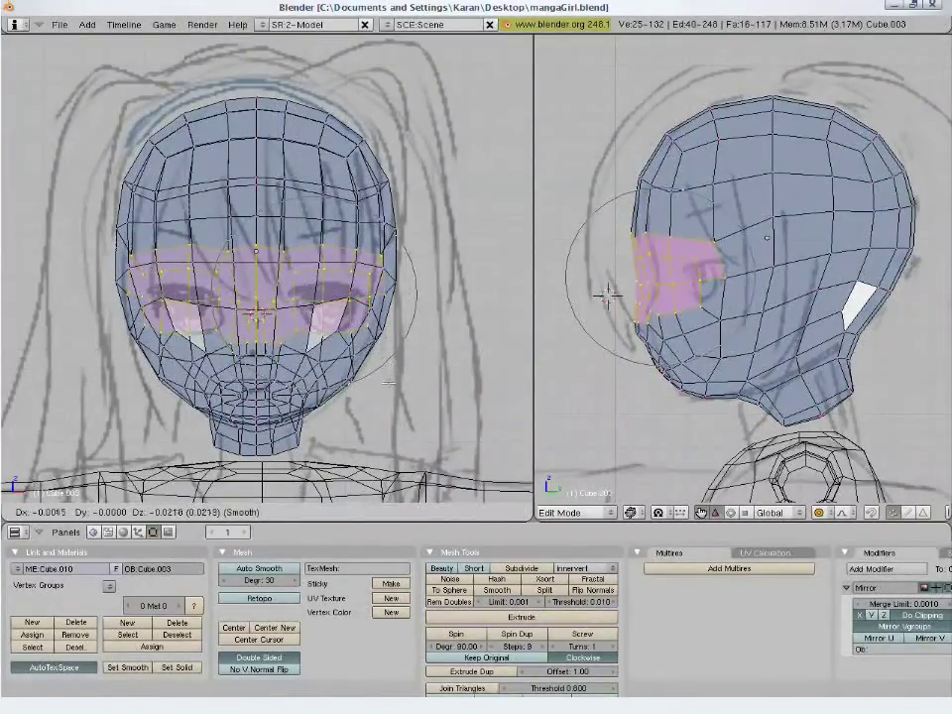
click(389, 375)
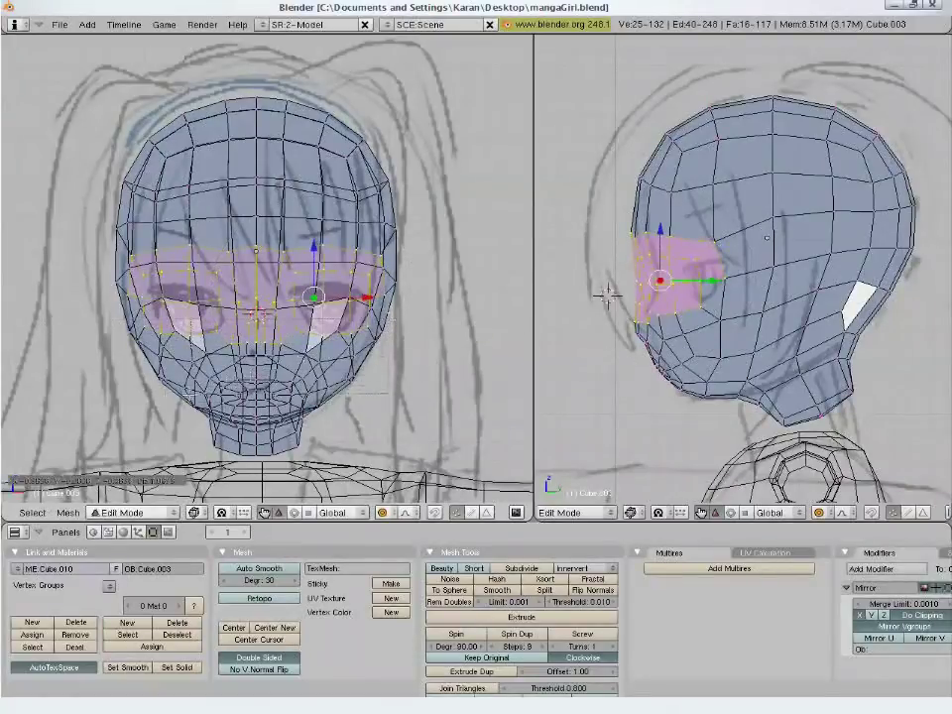
key(g)
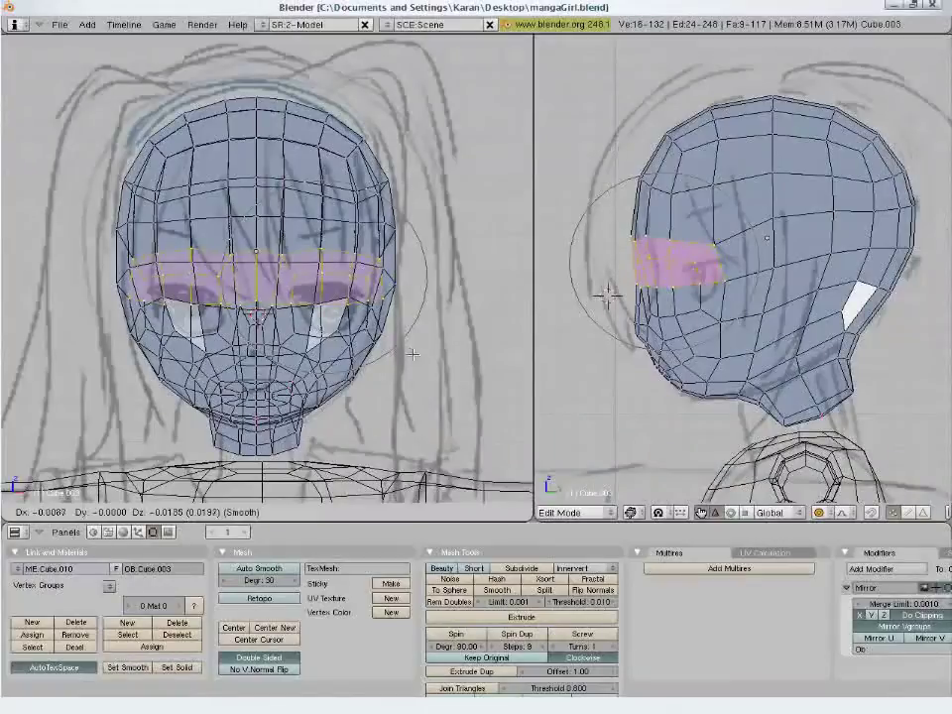
click(411, 375)
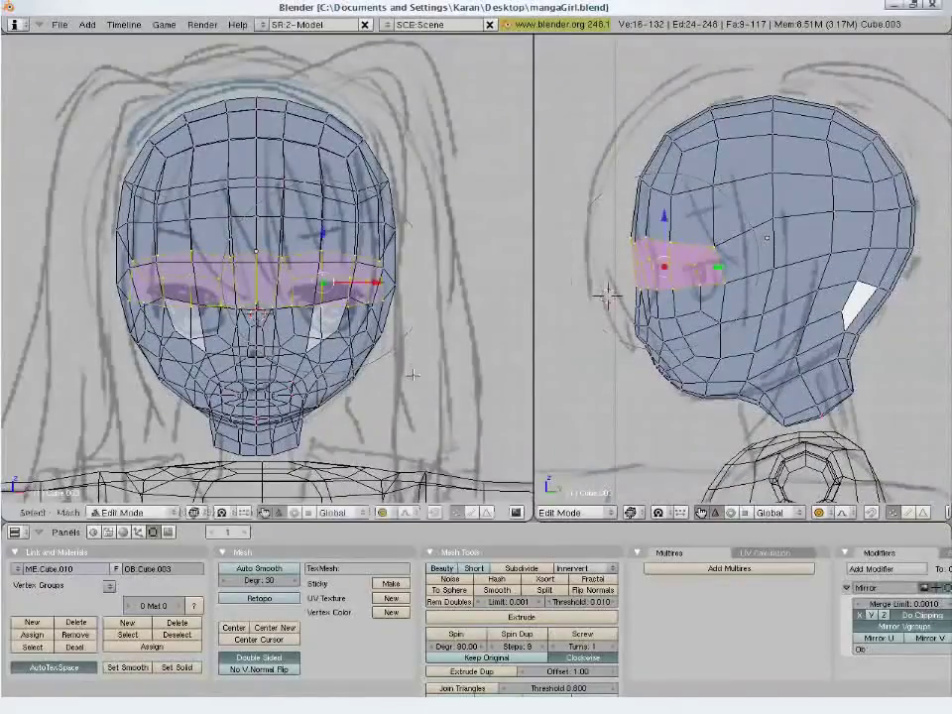
Deselect all vertices, return to solid display and save the scene over the existing mangaGirl.blend file
key(a)
key(Tab)
key(Tab)
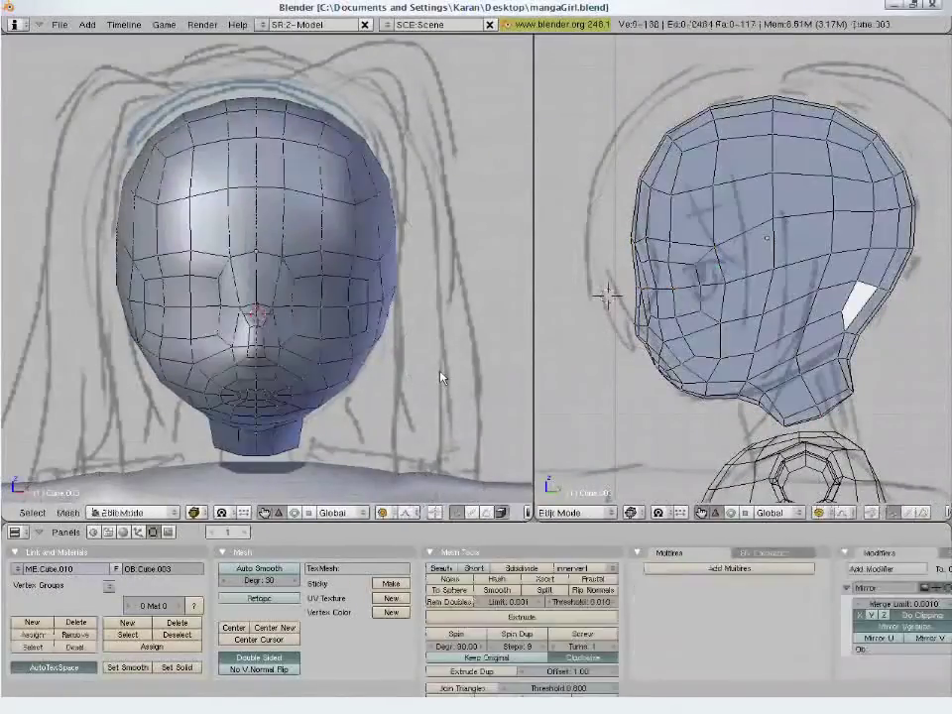
scroll(436, 357, down, 3)
mouse_move(426, 327)
middle_down()
mouse_move(160, 276)
mouse_move(141, 238)
mouse_move(357, 288)
mouse_move(383, 284)
mouse_move(327, 277)
mouse_move(177, 147)
mouse_move(110, 163)
mouse_move(117, 193)
middle_up()
key(KP_3)
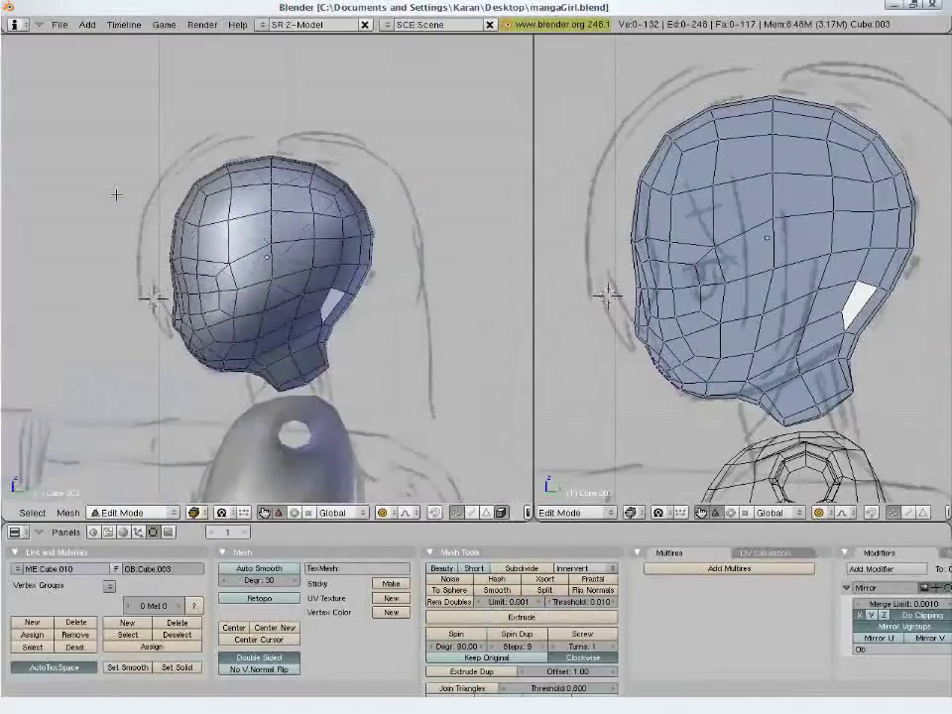
key(ctrl+w)
key(Return)
Select the four vertices under the chin and pull them forward and slightly down in the side view with proportional editing
key(Tab)
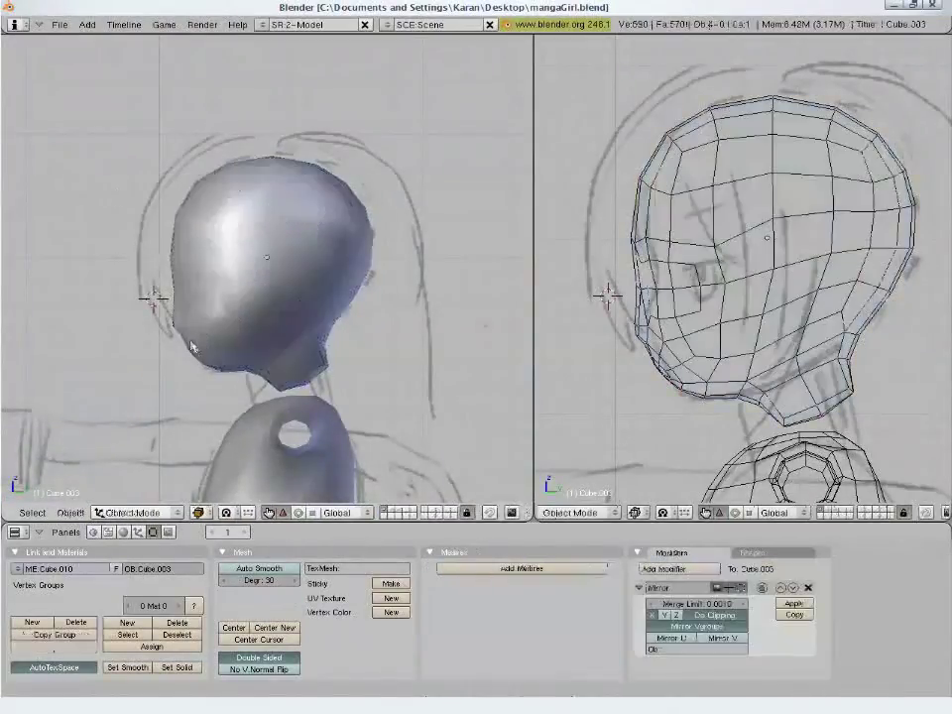
scroll(194, 347, up, 2)
shift+middle_drag(227, 368, 270, 311)
key(Tab)
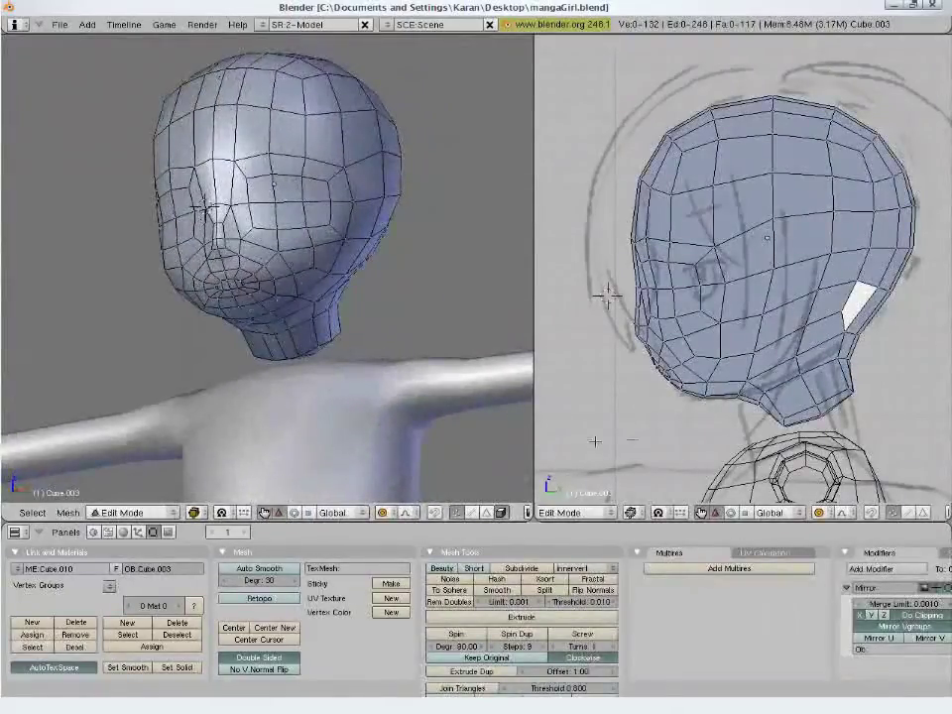
right_click(256, 300)
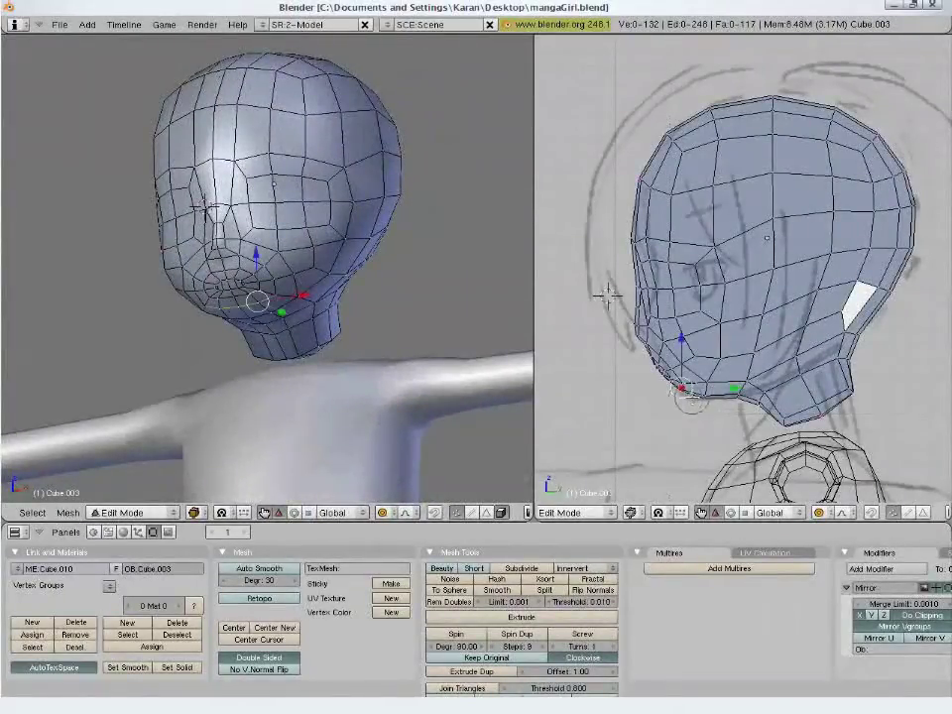
click(697, 403)
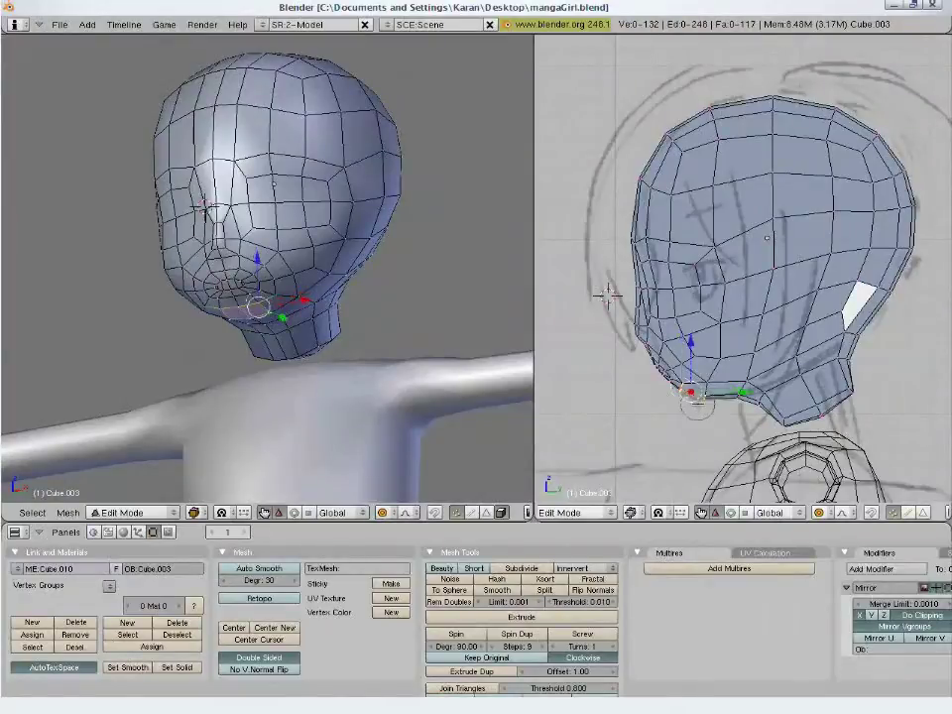
key(b)
key(b)
middle_click(280, 284)
key(g)
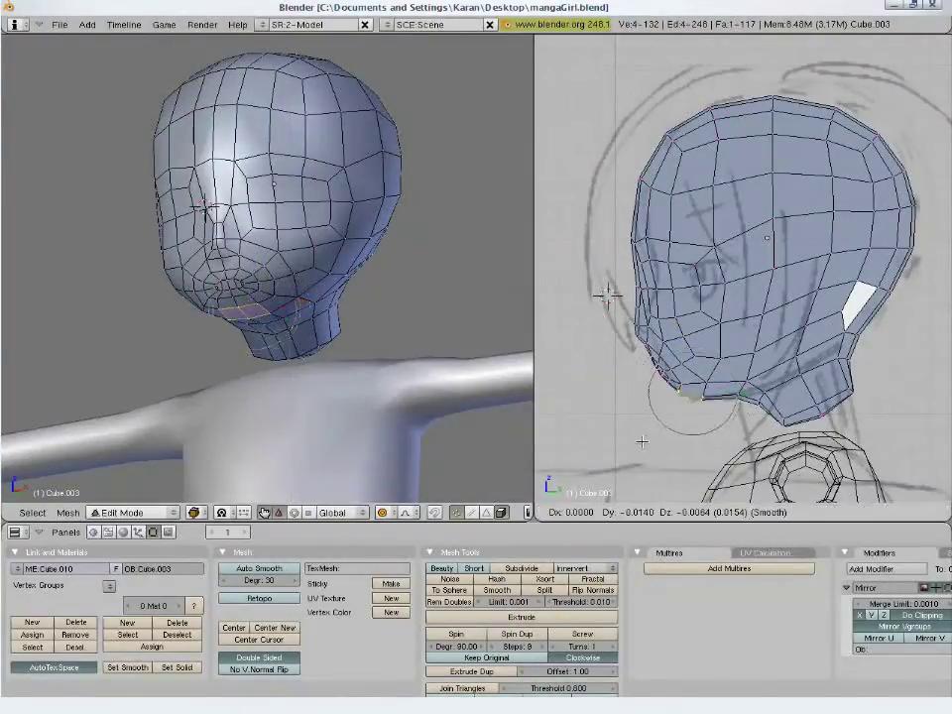
click(798, 400)
Scale the chin vertices down, shift them slightly to refine the chin profile, and deselect everything
key(s)
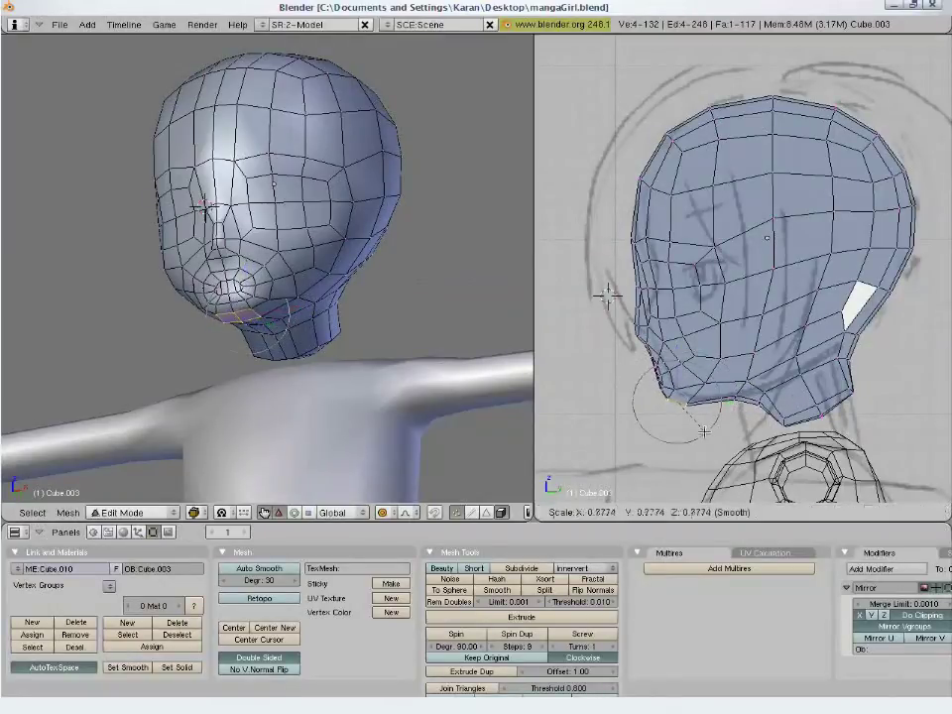
click(714, 427)
key(g)
click(740, 423)
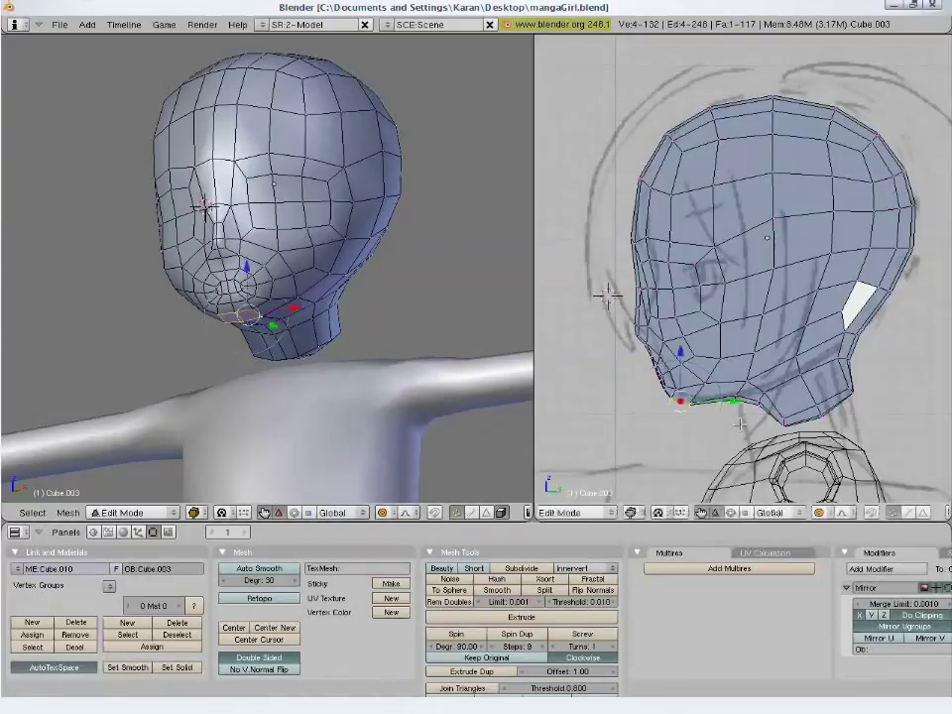
key(a)
Examine the shaded head in Object Mode from the front and at an angle to check the chin shape
key(KP_1)
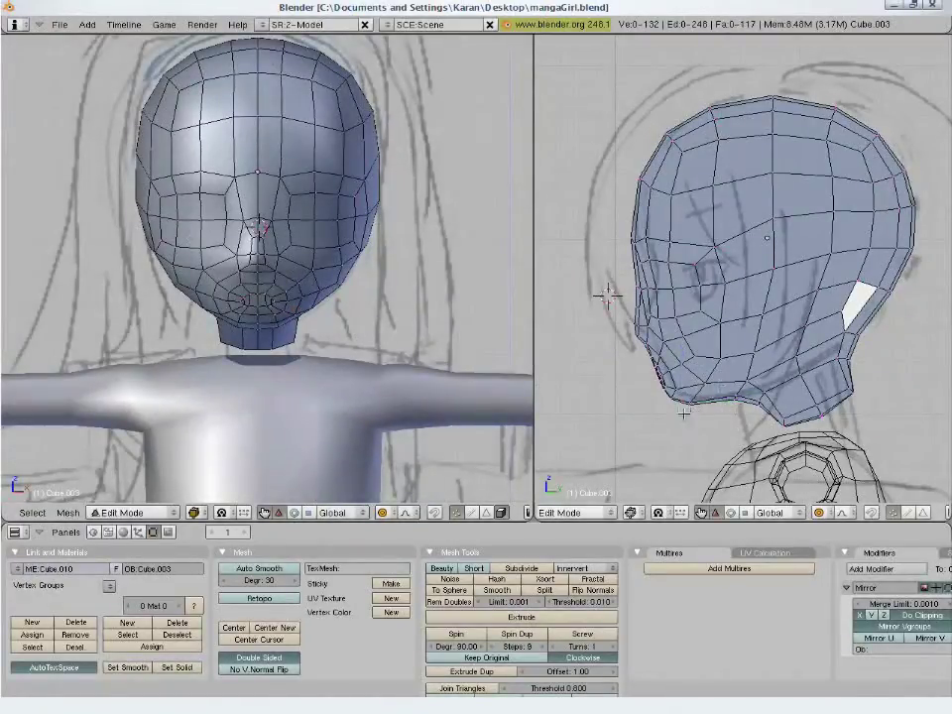
key(Tab)
middle_drag(652, 330, 724, 292)
key(z)
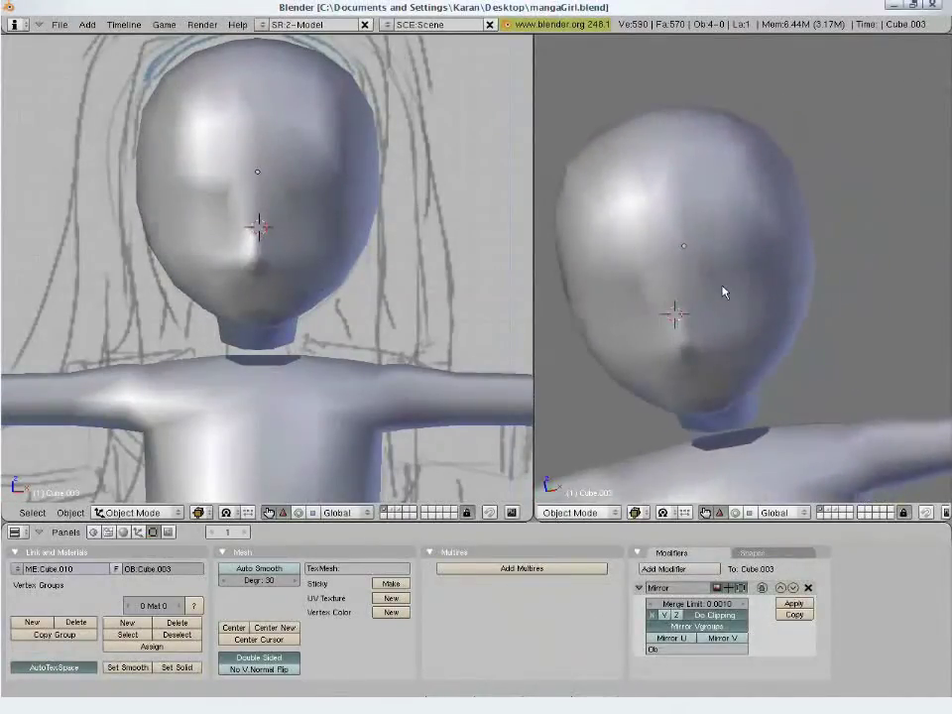
key(KP_3)
key(Tab)
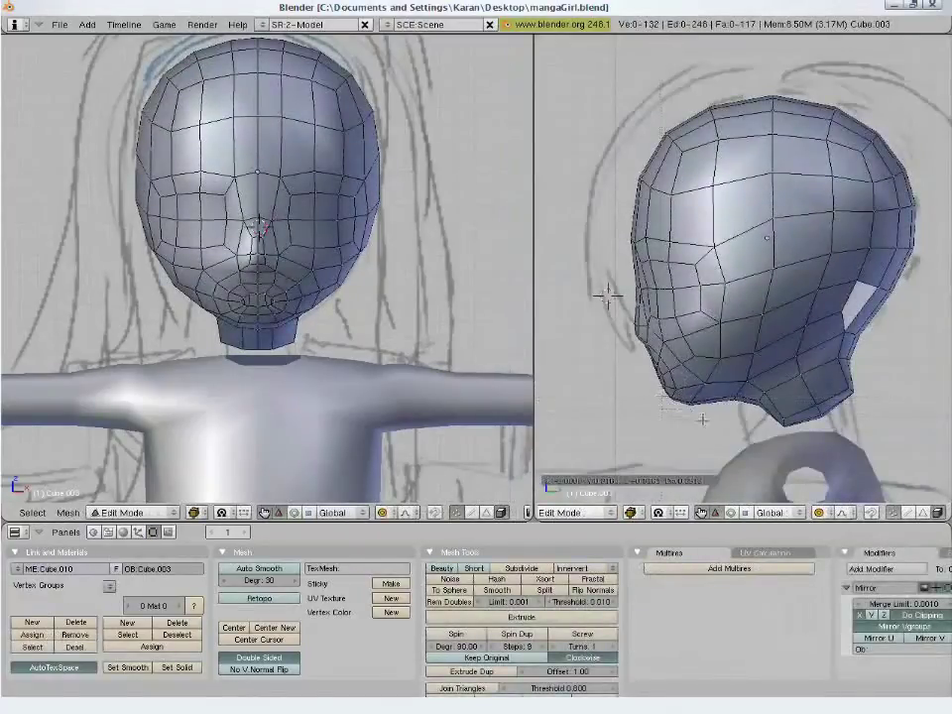
Select the four vertices at the tip of the chin, narrow them along X to about 0.6, deselect and return to Object Mode
key(z)
key(b)
drag(704, 396, 657, 432)
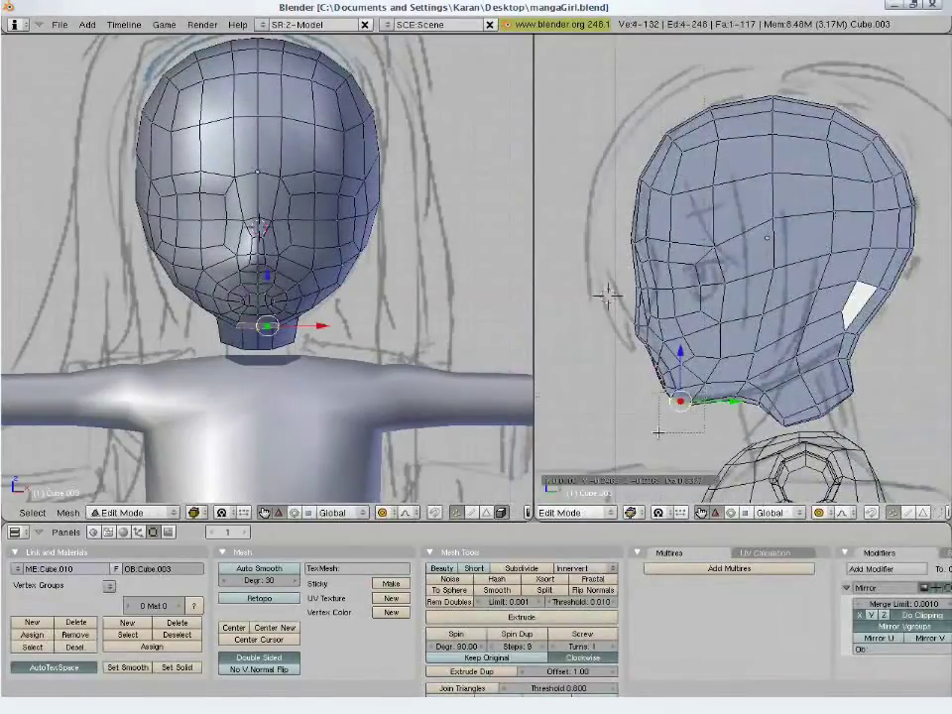
key(s)
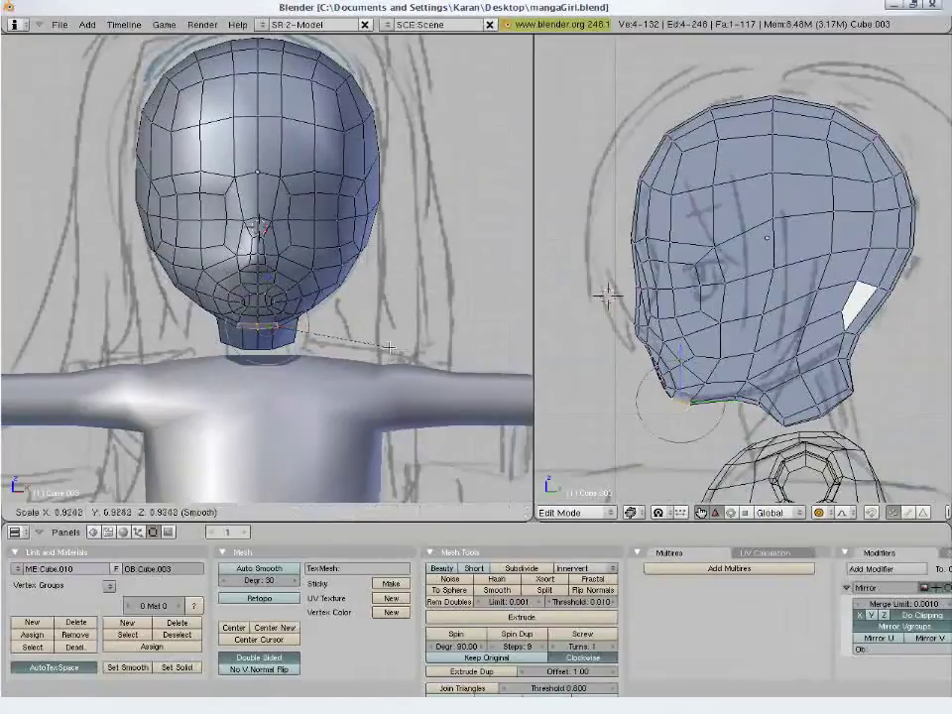
key(x)
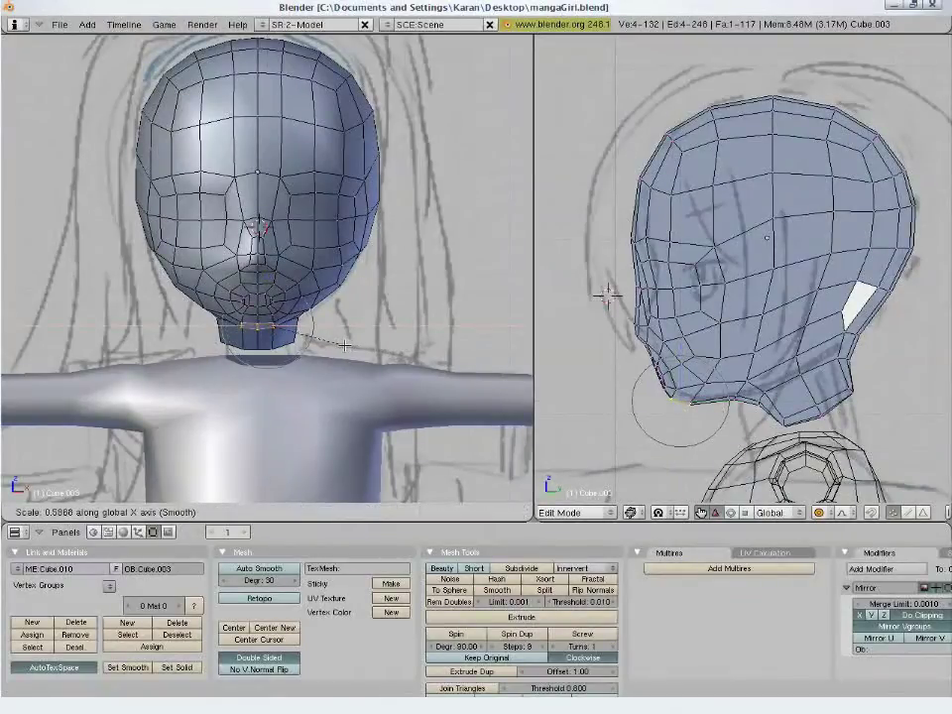
click(344, 345)
key(a)
key(Tab)
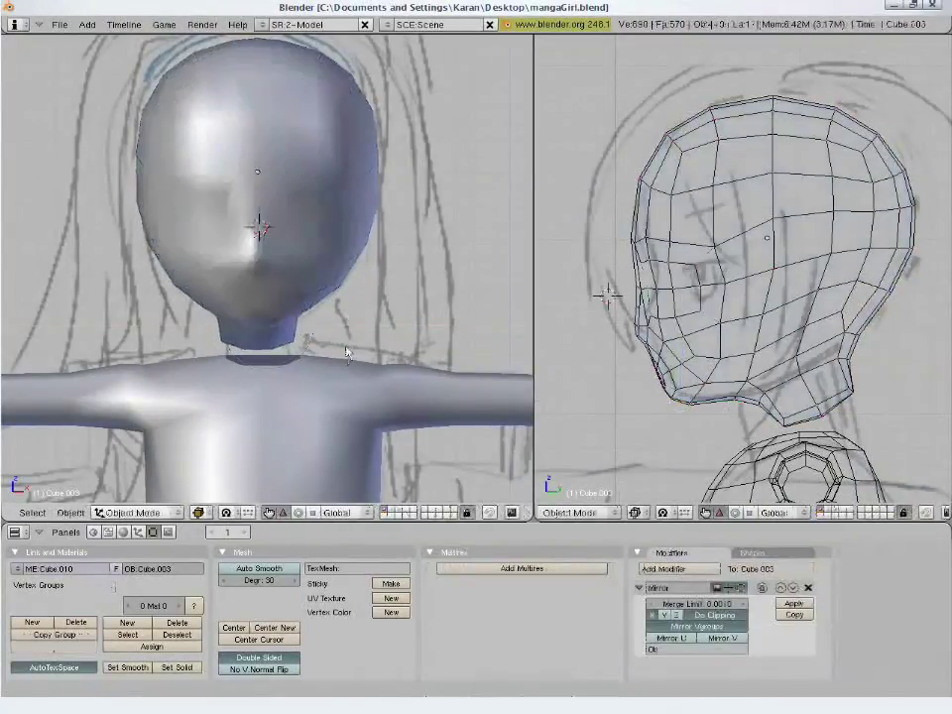
Inspect the shaded head at an angle and save the scene over the existing mangaGirl.blend file
middle_drag(302, 271, 383, 255)
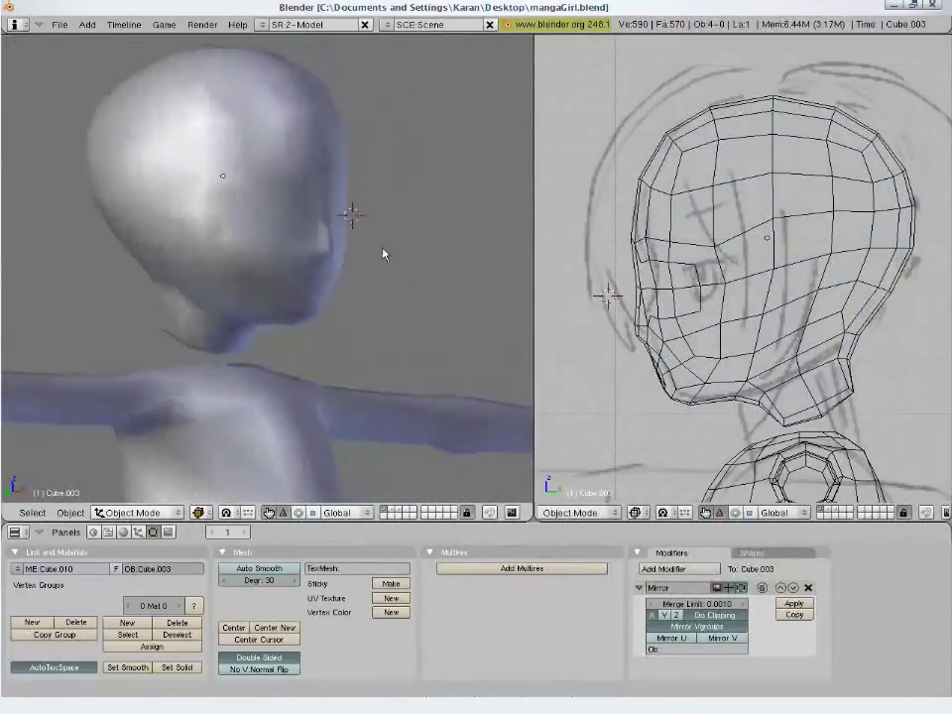
key(ctrl+w)
click(383, 255)
mouse_move(342, 284)
middle_down()
mouse_move(351, 265)
mouse_move(147, 333)
mouse_move(138, 310)
mouse_move(212, 280)
mouse_move(196, 277)
mouse_move(240, 282)
mouse_move(243, 298)
mouse_move(298, 303)
mouse_move(342, 268)
mouse_move(376, 161)
middle_up()
key(Tab)
key(Tab)
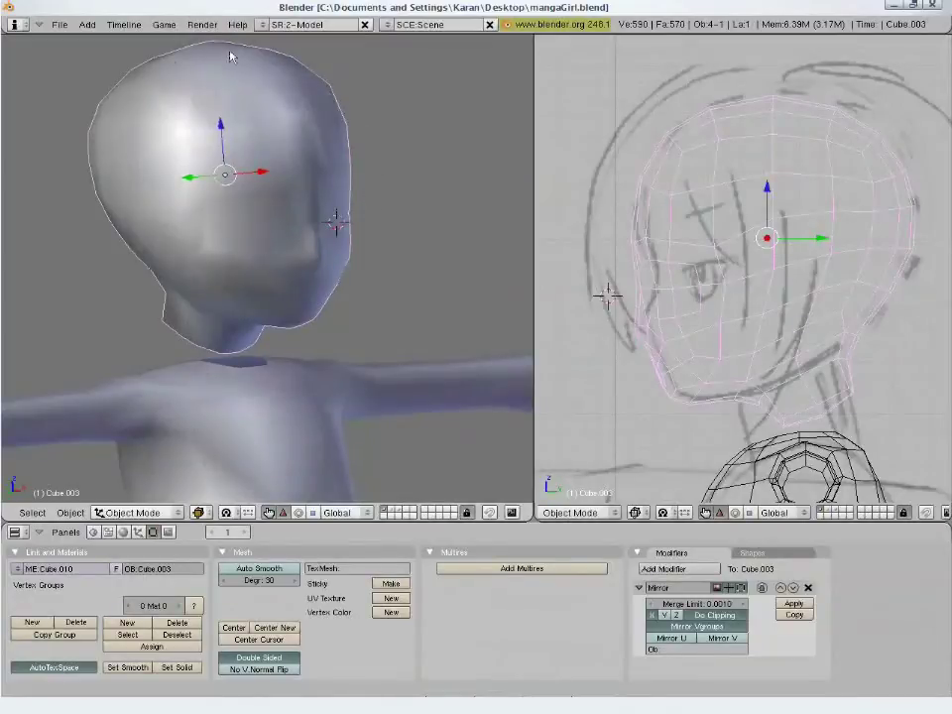
Isolate the head in local view in both viewports and show it solid in the side view
middle_drag(154, 226, 251, 281)
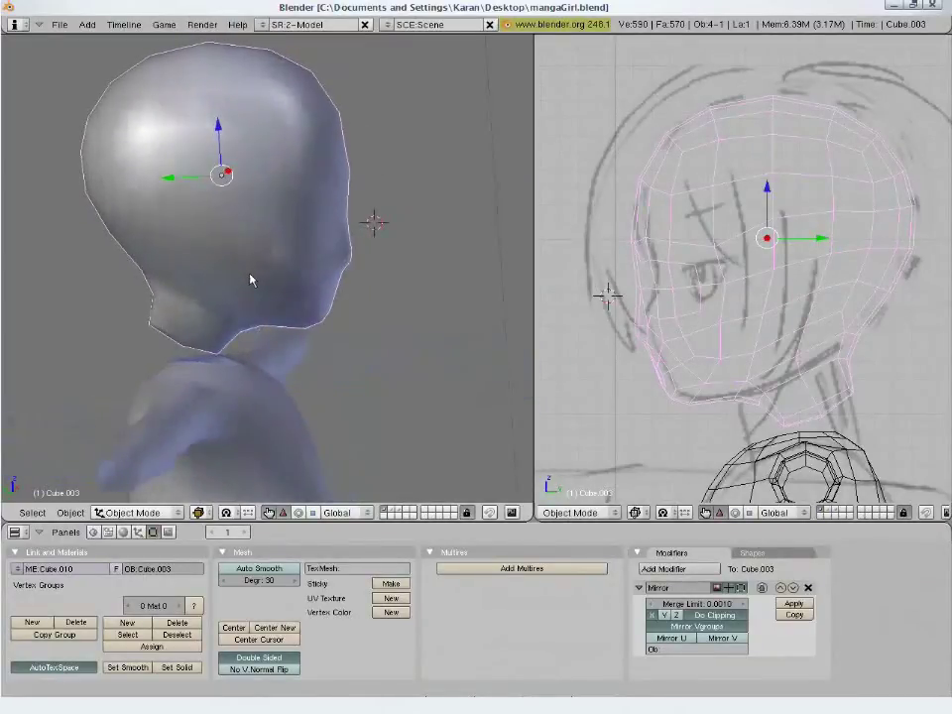
key(KP_Divide)
middle_drag(175, 319, 446, 288)
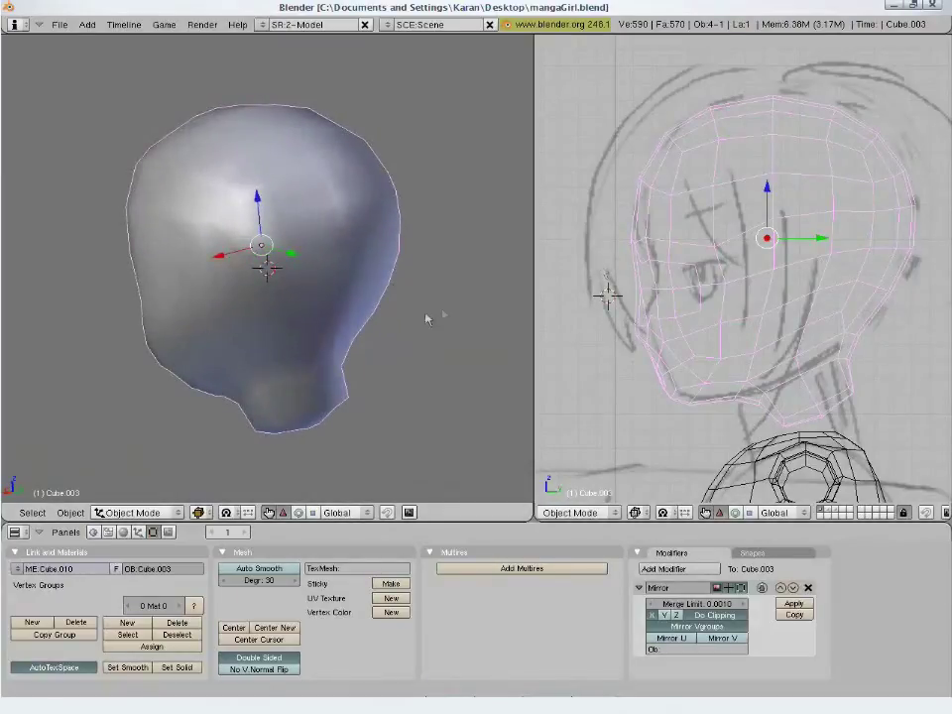
key(KP_Divide)
key(z)
middle_drag(253, 298, 393, 267)
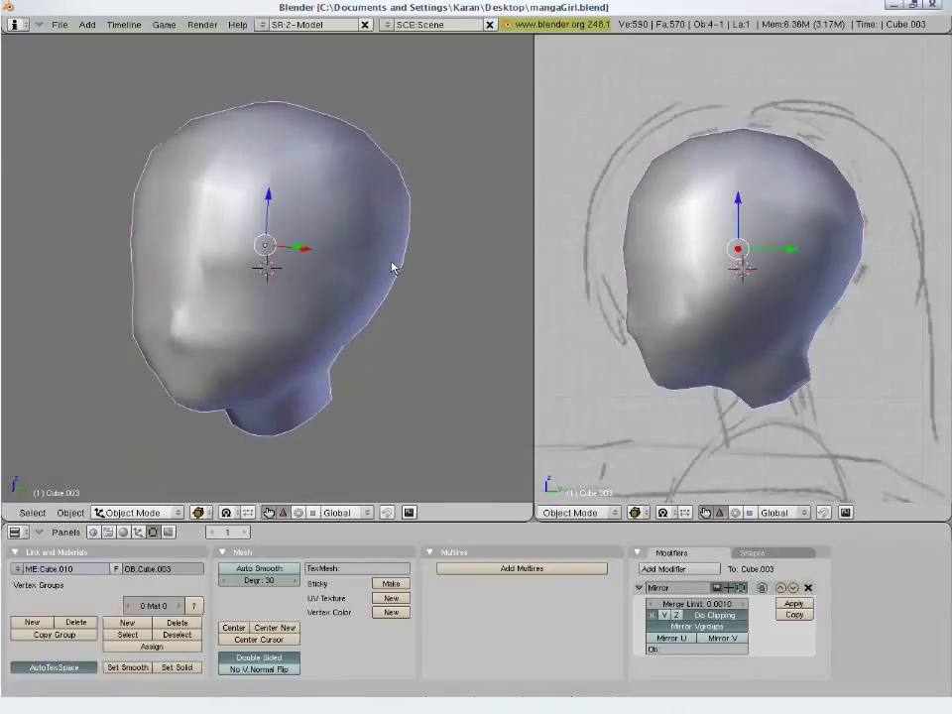
Enter Edit Mode, turn off proportional editing and nudge a single vertex on the upper side of the head, then deselect it
key(Tab)
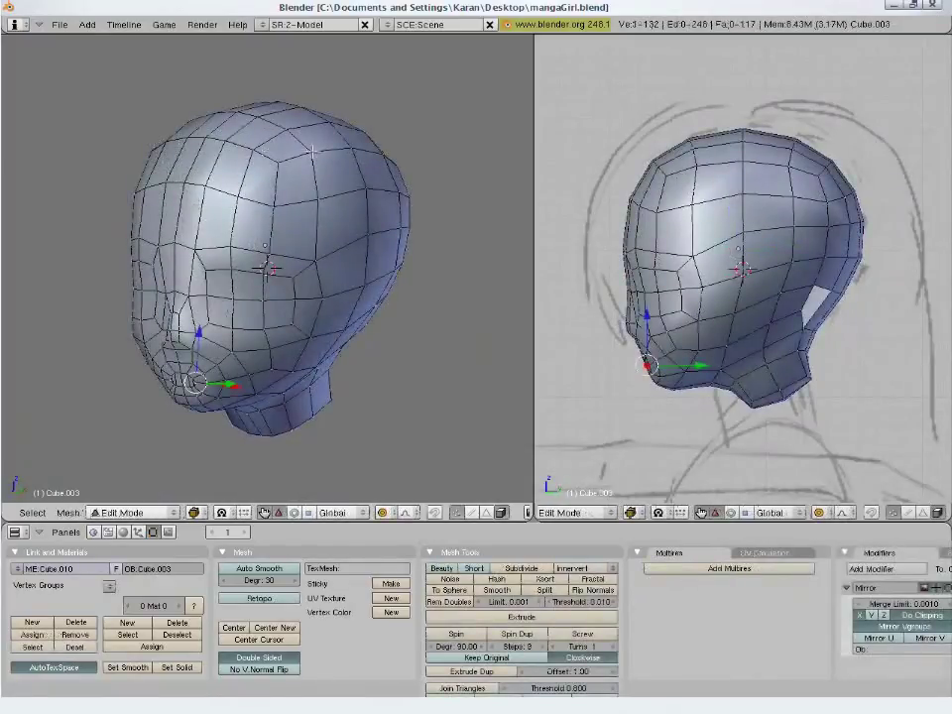
right_click(312, 151)
key(g)
click(236, 200)
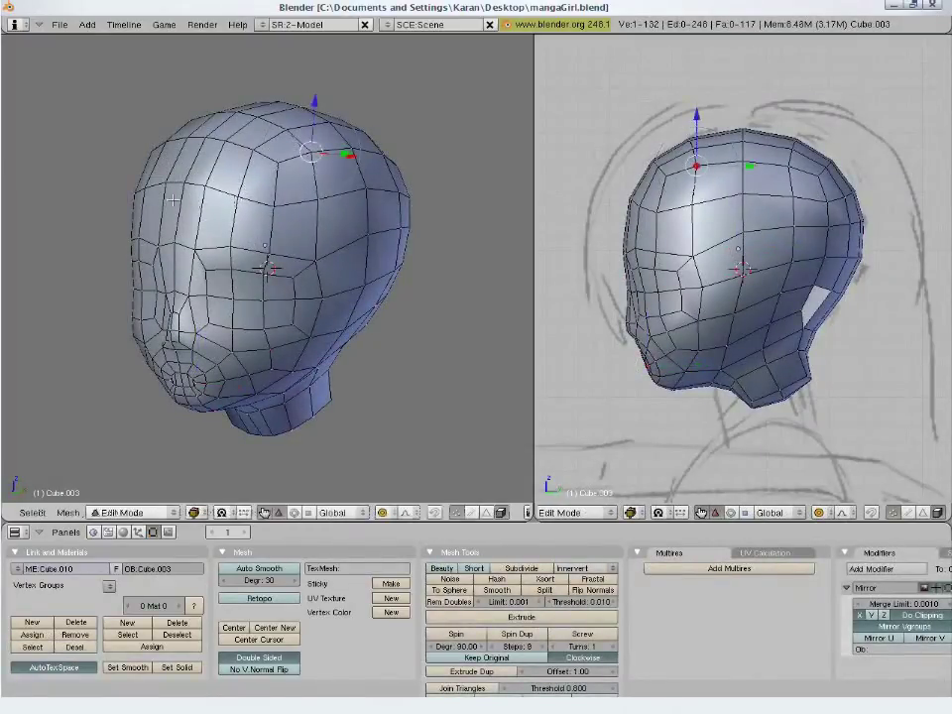
middle_drag(174, 212, 366, 282)
key(g)
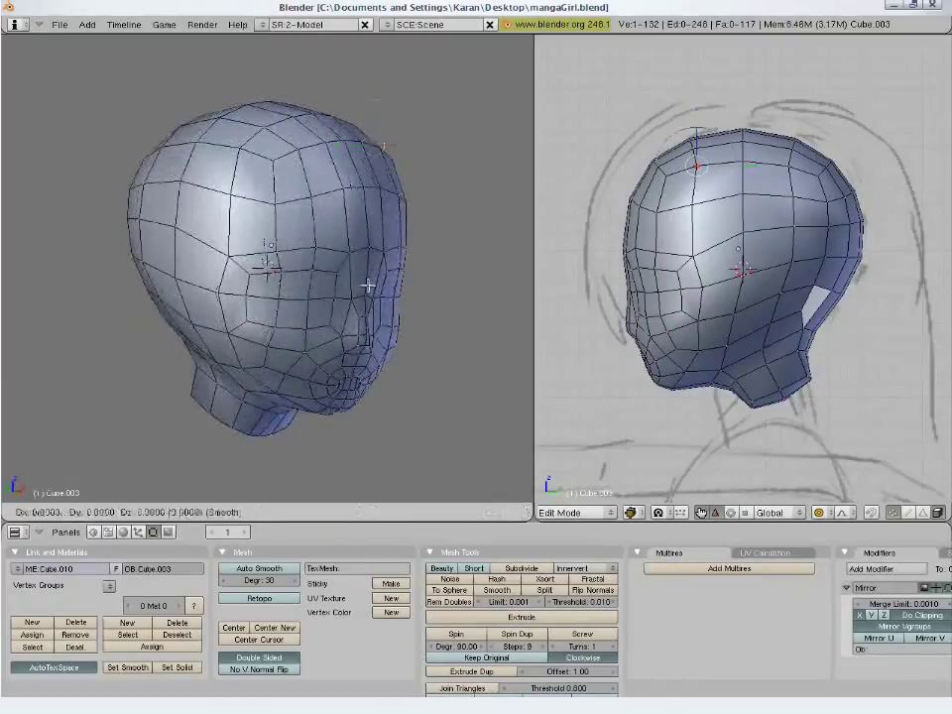
key(Escape)
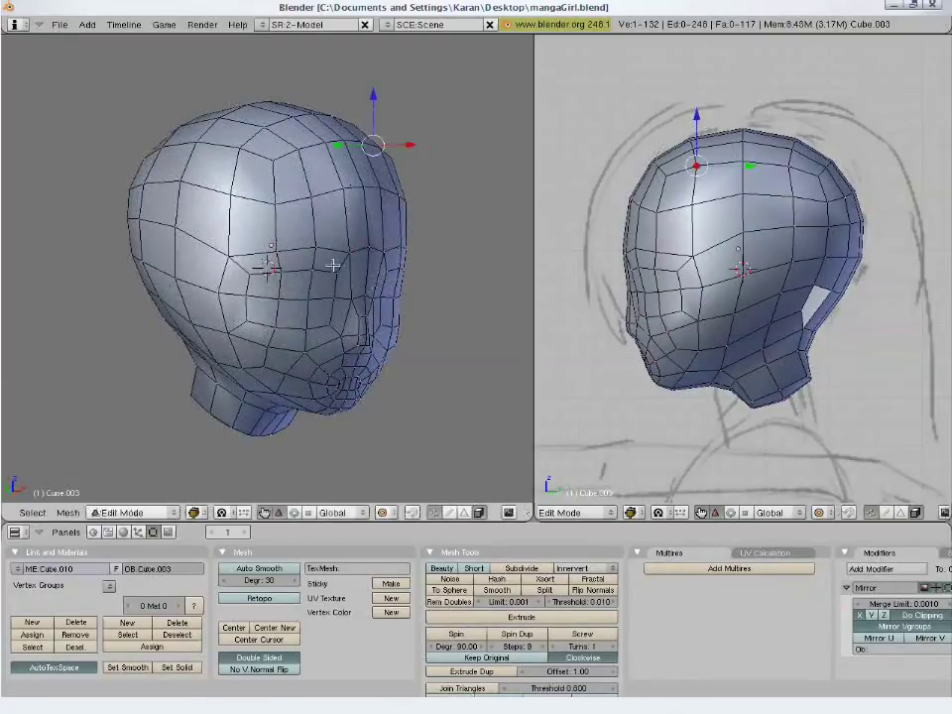
key(g)
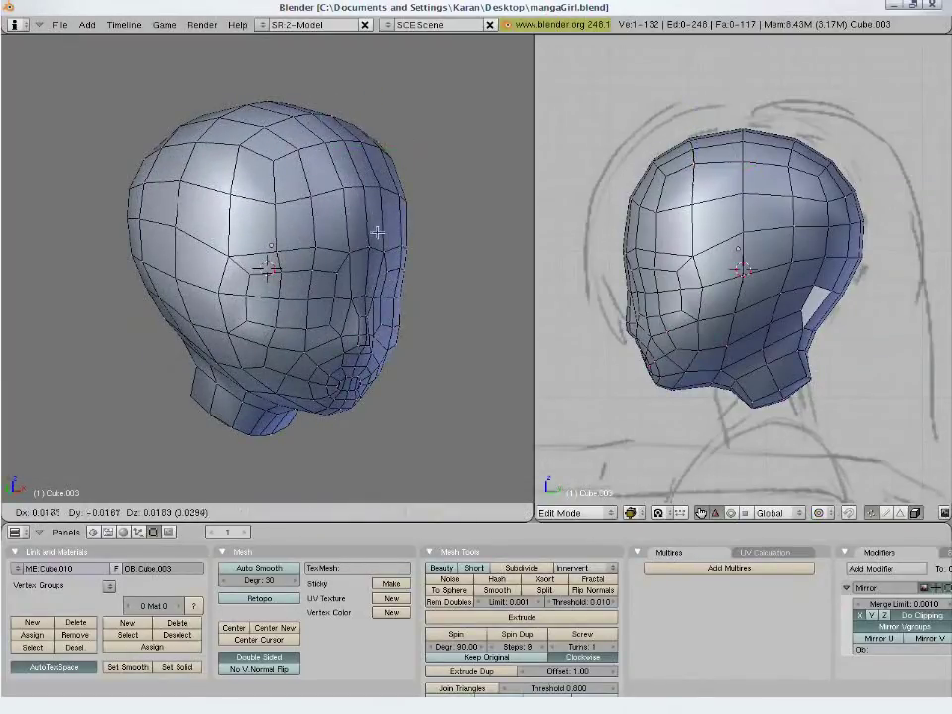
click(376, 254)
key(a)
Inspect the mesh from behind and below, then adjust individual vertices on the upper side of the head to smooth its contour
middle_drag(359, 274, 496, 332)
key(super)
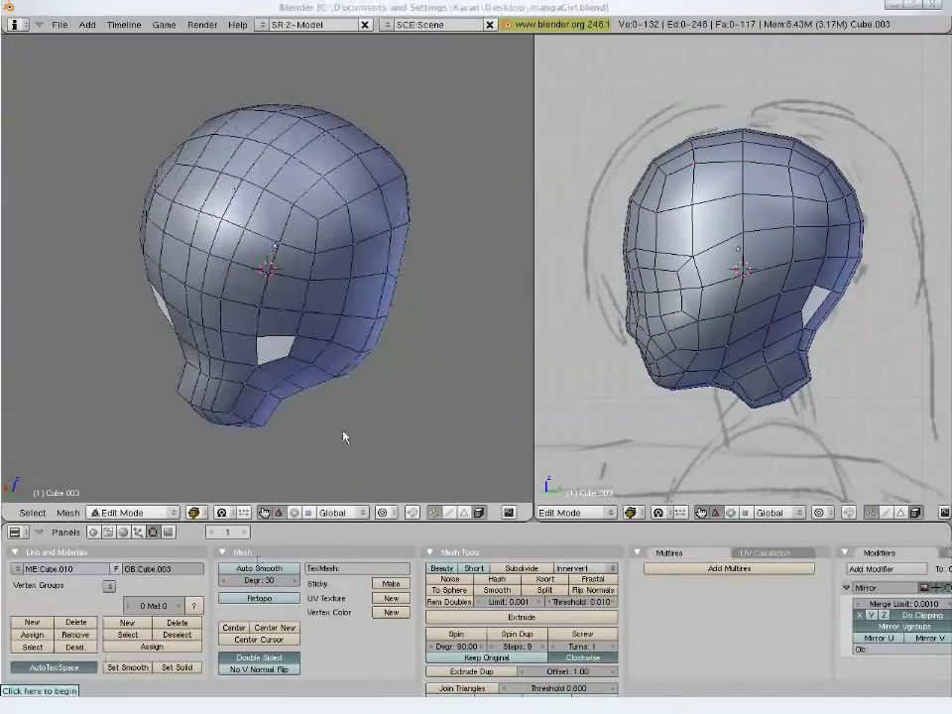
middle_drag(287, 383, 304, 227)
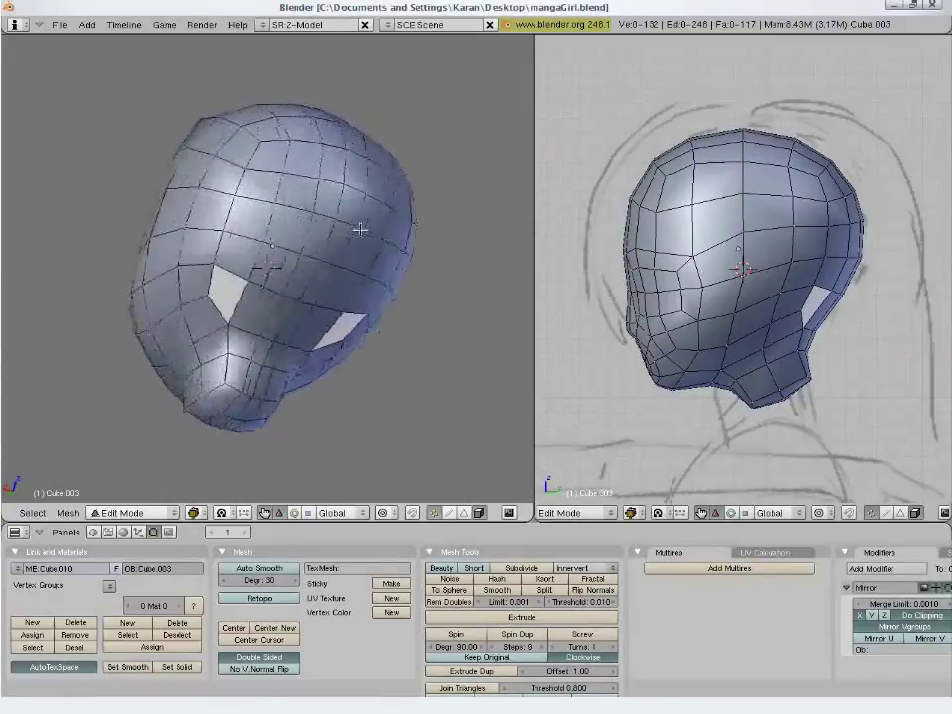
middle_drag(202, 225, 394, 286)
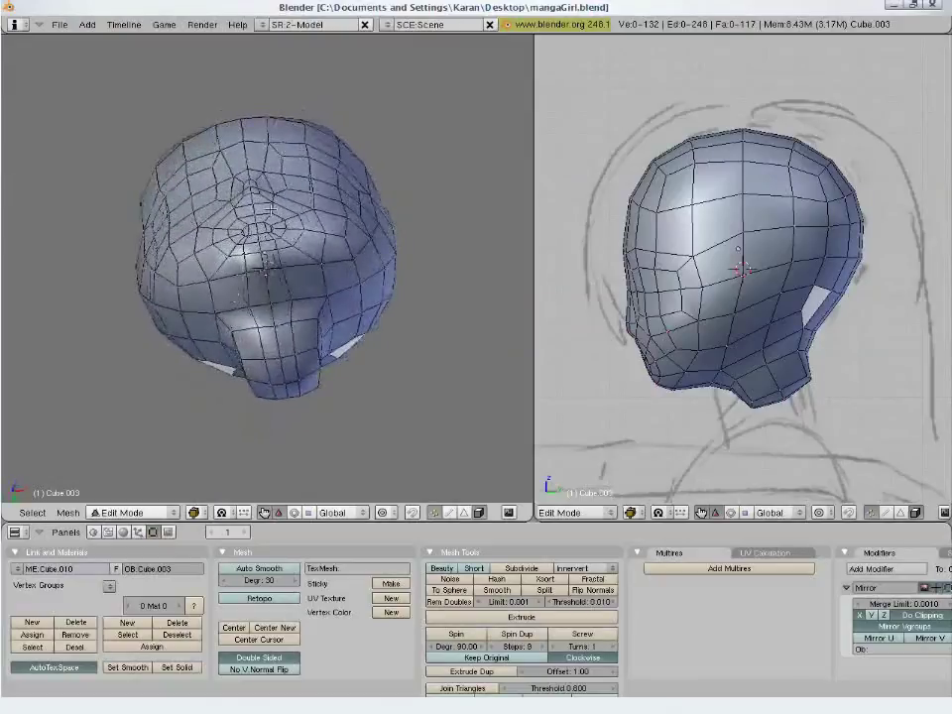
right_drag(327, 116, 323, 122)
click(316, 135)
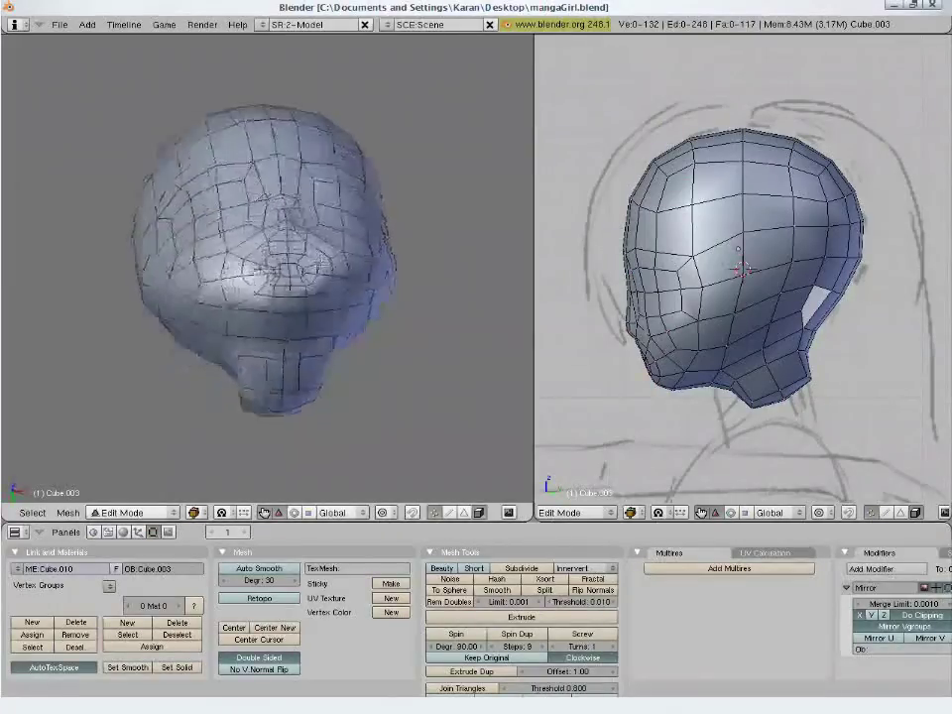
right_drag(379, 146, 359, 169)
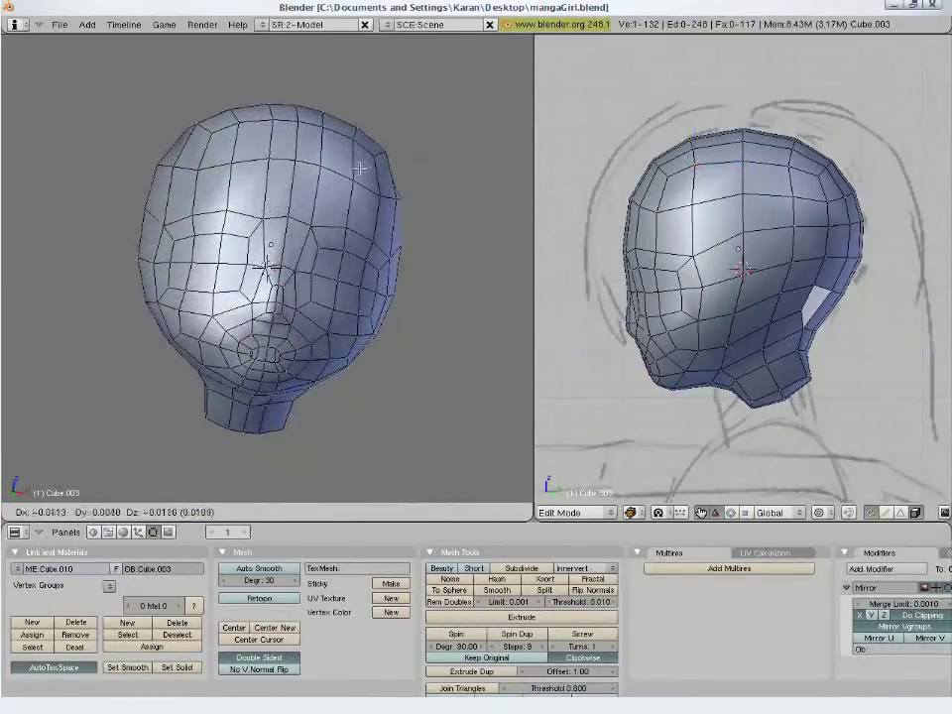
click(356, 169)
key(a)
Slightly reposition the vertex farther back on the upper side of the head and deselect it
key(z)
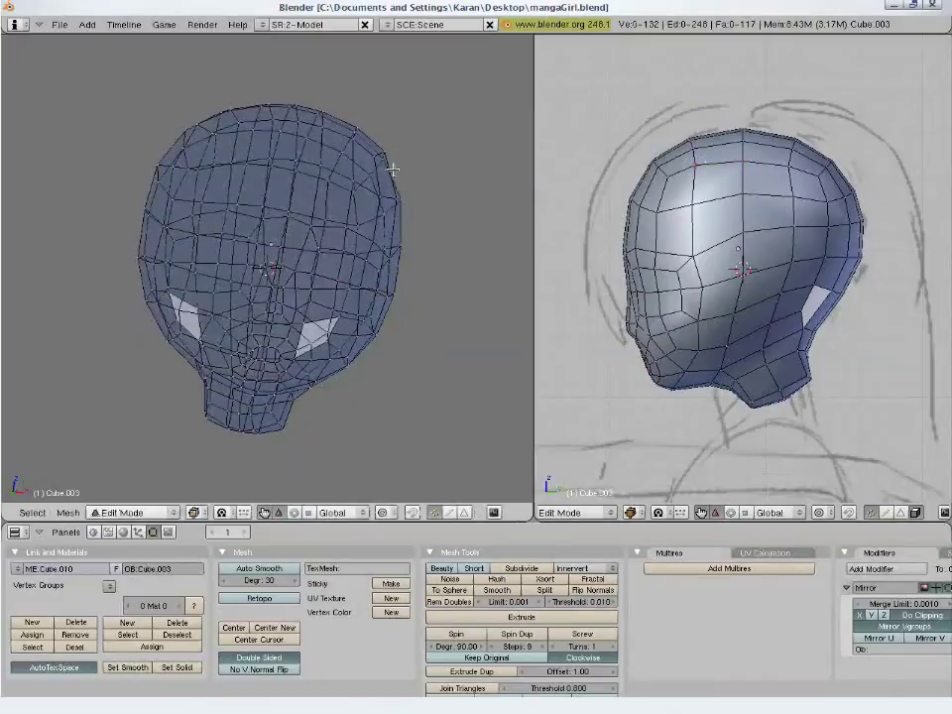
right_click(374, 164)
key(z)
key(g)
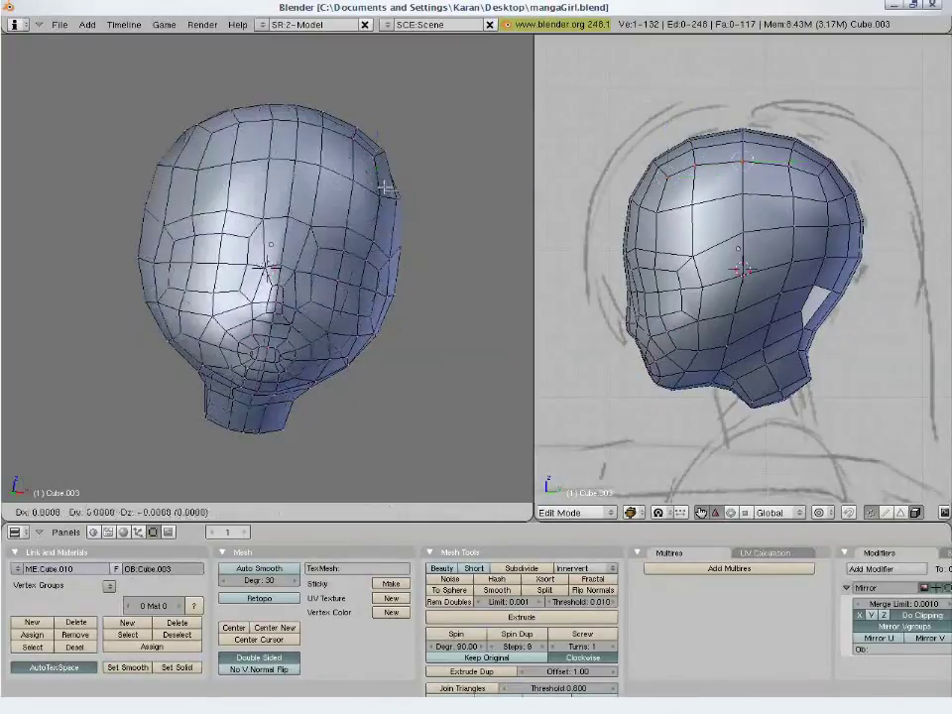
click(454, 231)
key(a)
Pull a vertex on the side of the head slightly inward to even out the outline, then deselect it
middle_drag(234, 187, 329, 110)
right_click(371, 286)
key(g)
click(364, 284)
key(a)
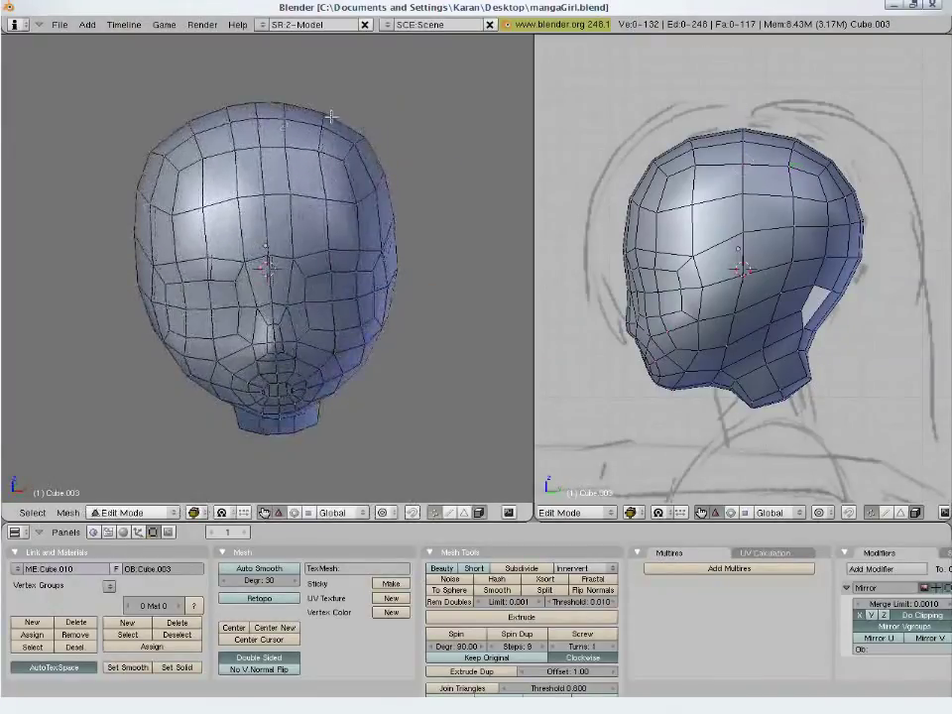
right_click(366, 134)
key(g)
key(Escape)
key(a)
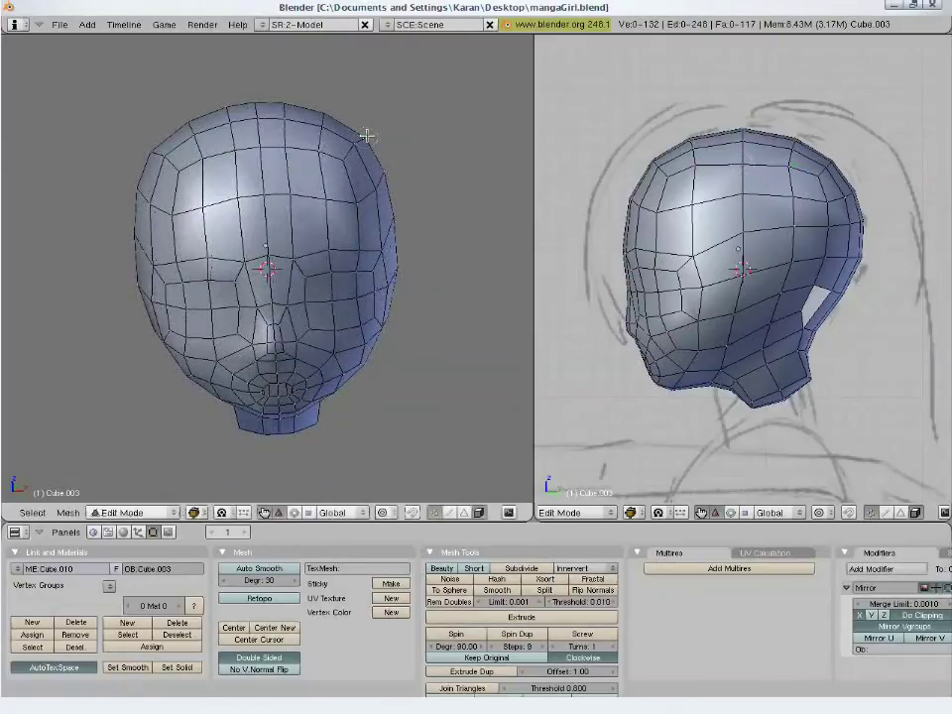
Return to Object Mode in the front view and save over the existing mangaGirl.blend file
key(KP_1)
key(Tab)
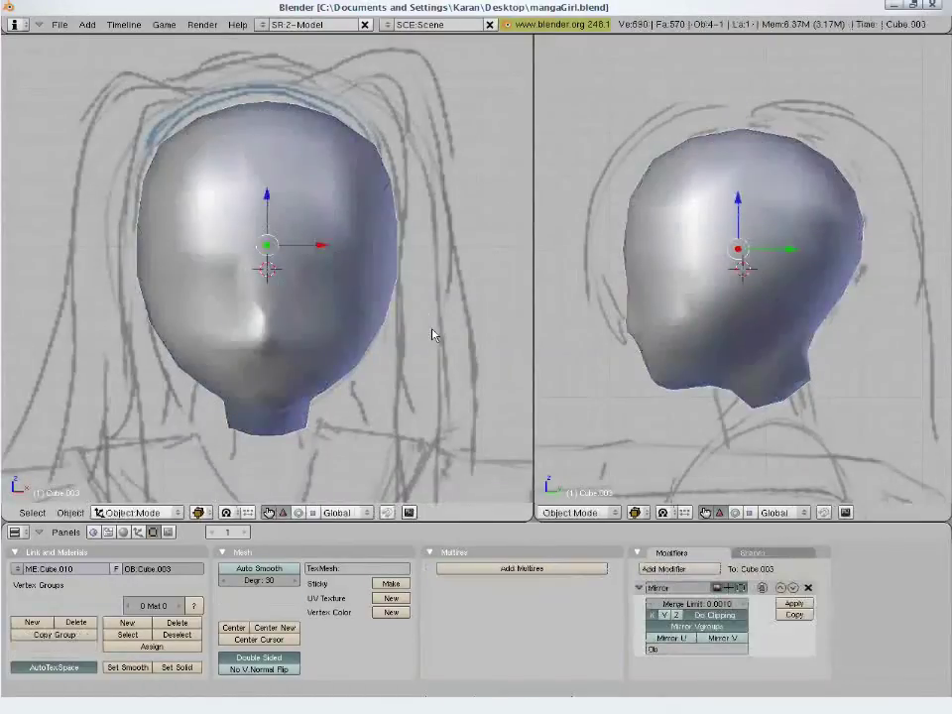
key(ctrl+w)
click(432, 336)
Leave local view in both viewports so the head appears with the body, keeping front and side views
key(KP_Divide)
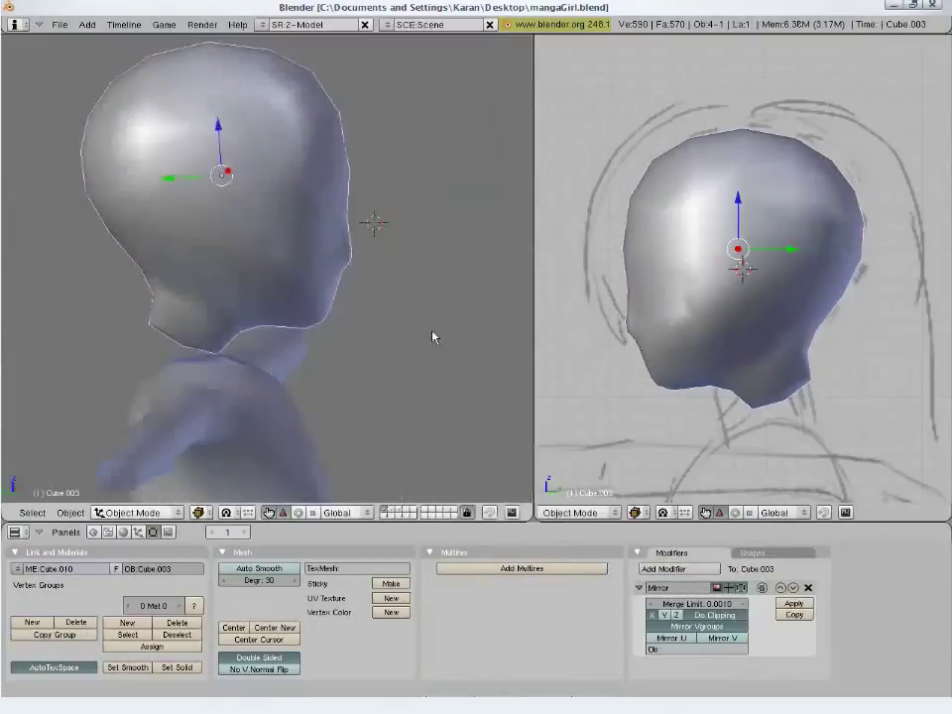
key(KP_1)
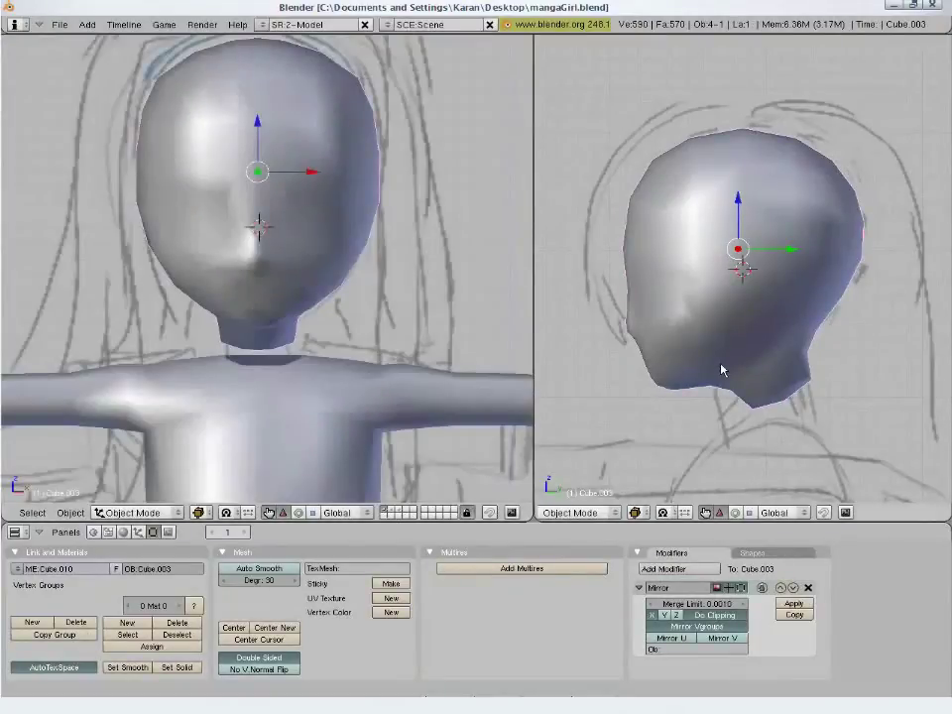
key(KP_Divide)
scroll(721, 367, down, 6)
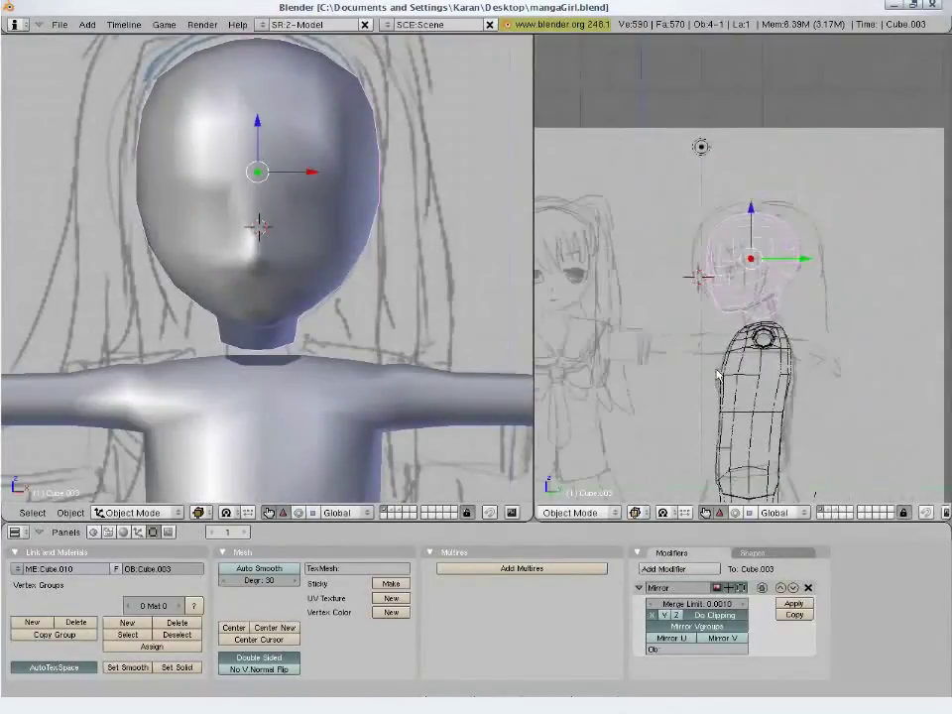
Shift the head slightly sideways in the front view to centre it over the body's neck opening
shift+middle_drag(427, 403, 436, 347)
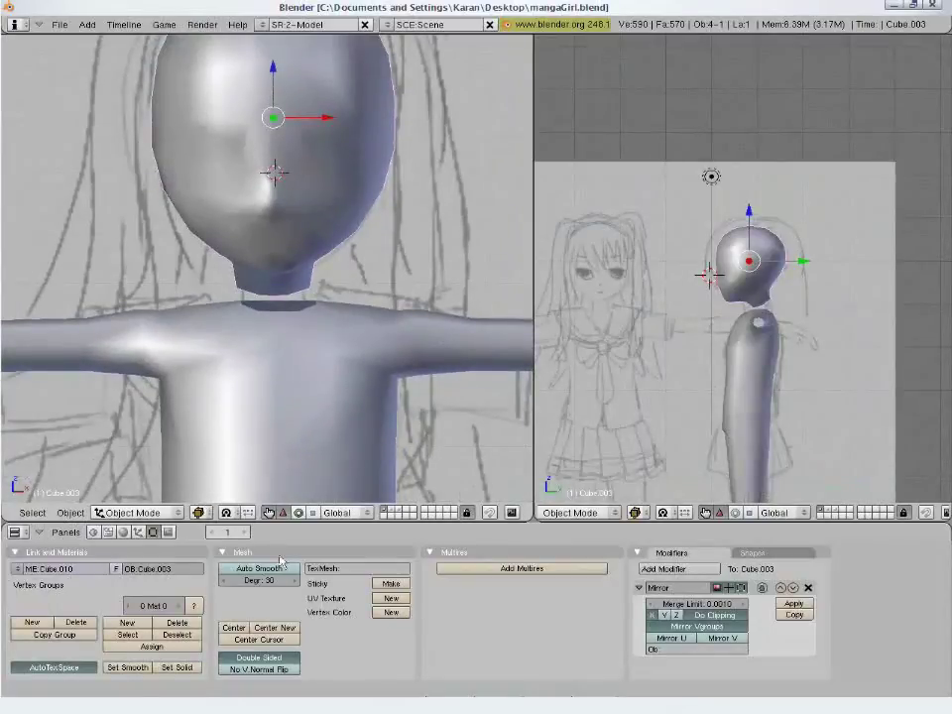
shift+middle_drag(336, 317, 338, 350)
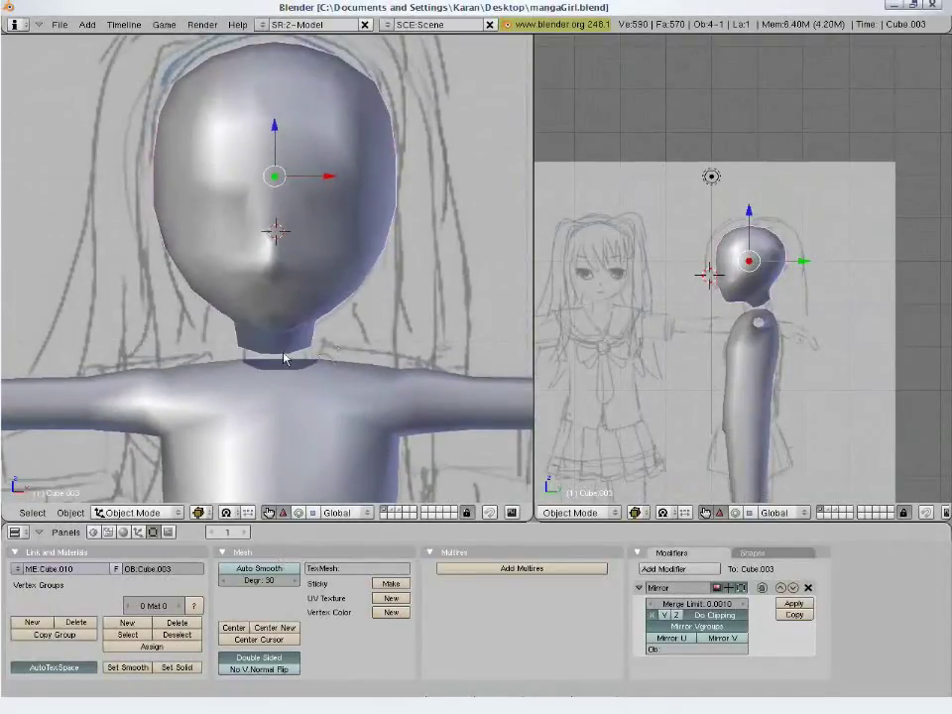
key(g)
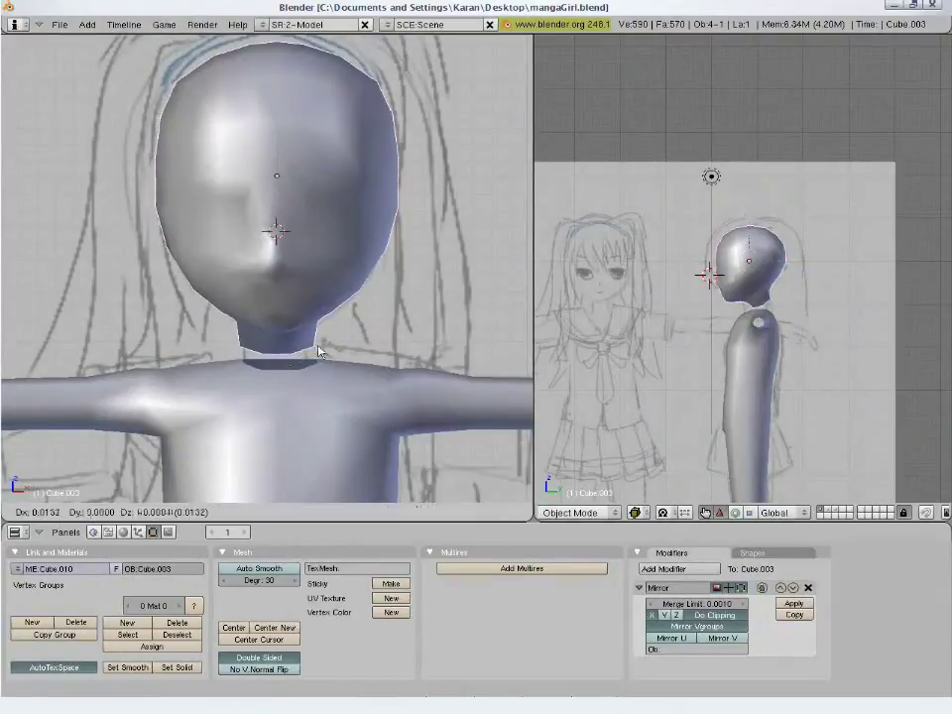
click(335, 354)
Move the head about 0.09 forward and 0.04 down in the side view, bringing its neck closer to the body
scroll(332, 362, up, 4)
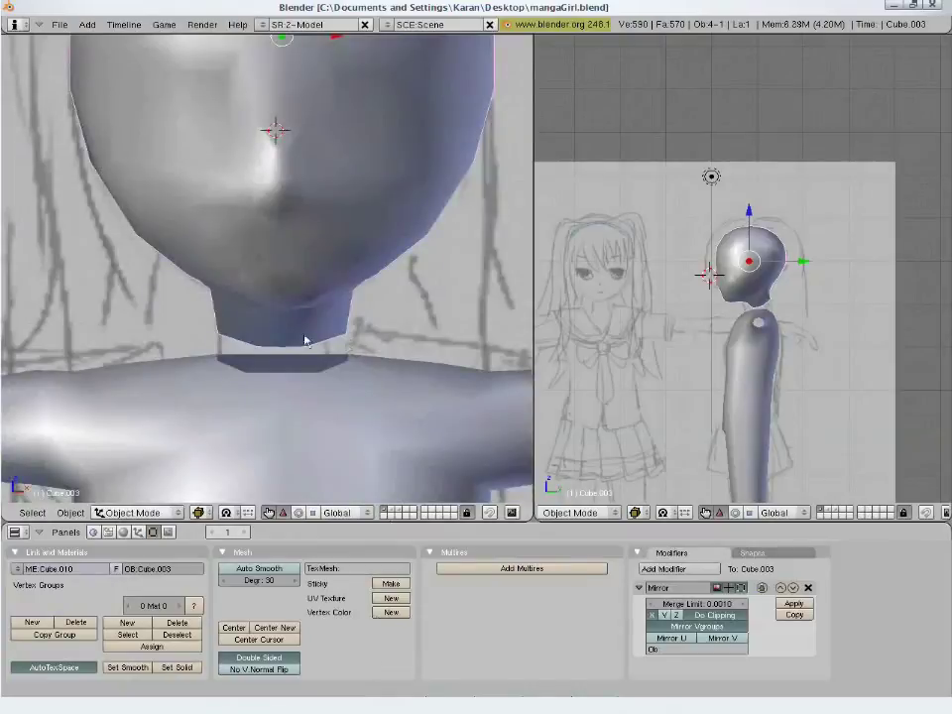
middle_drag(305, 341, 147, 288)
key(KP_3)
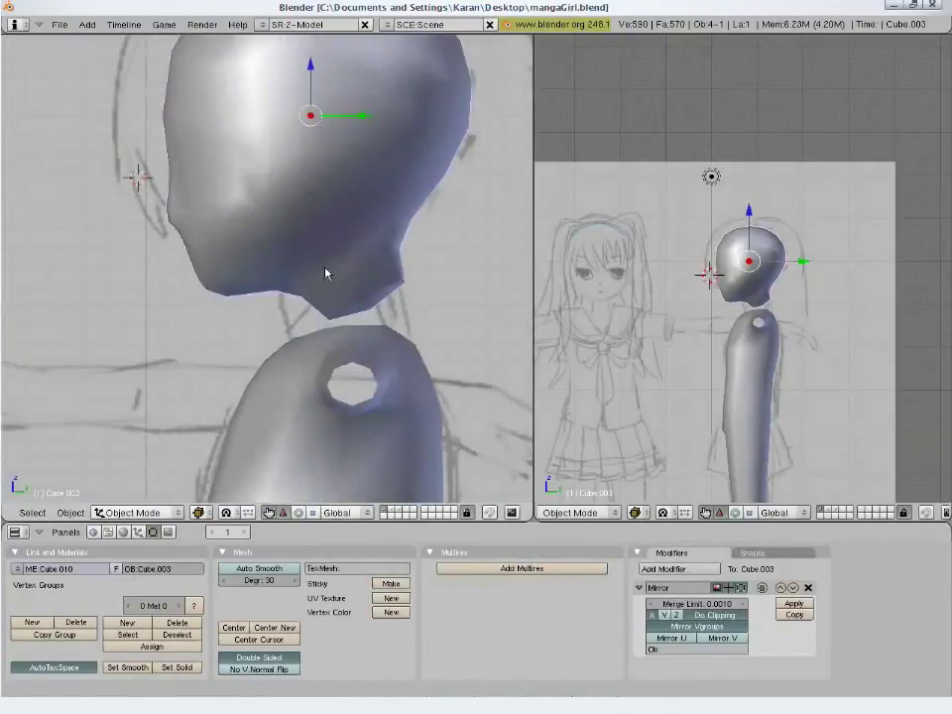
key(g)
click(301, 294)
key(KP_1)
scroll(689, 326, up, 6)
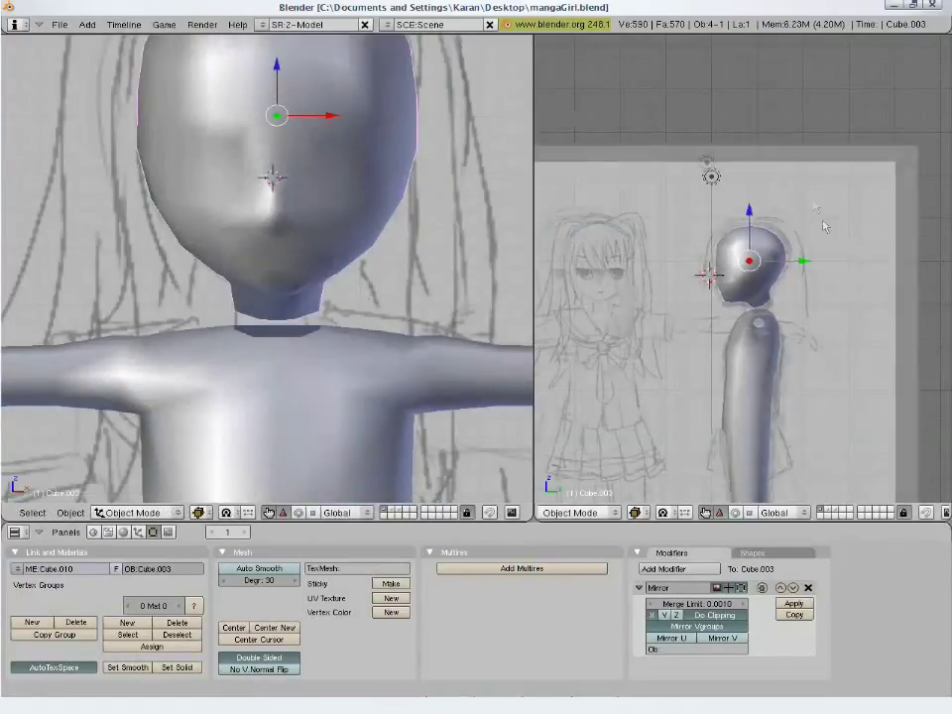
key(g)
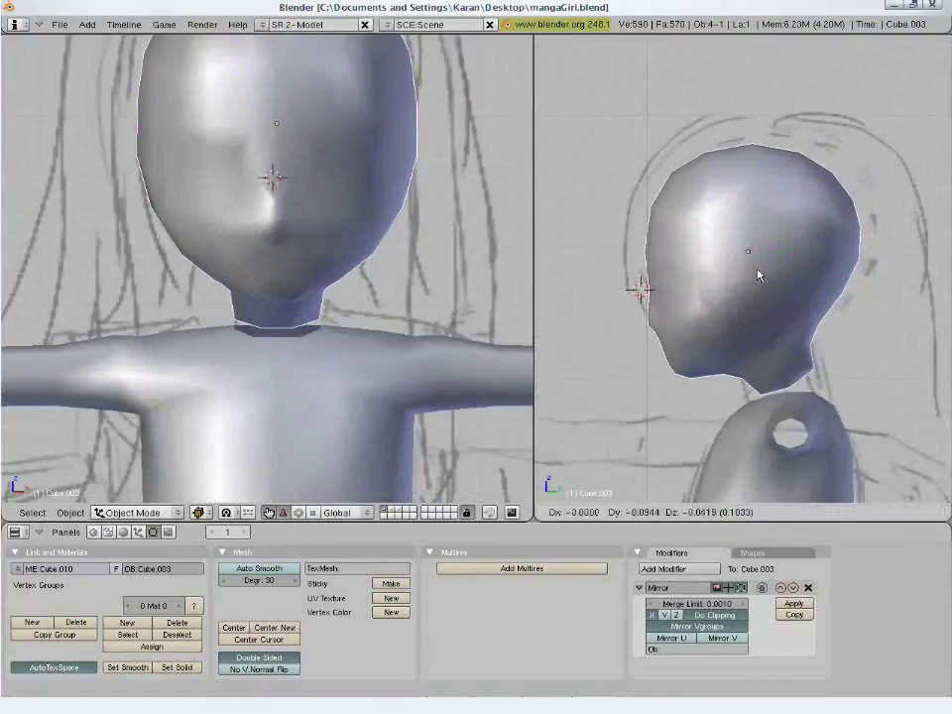
click(758, 276)
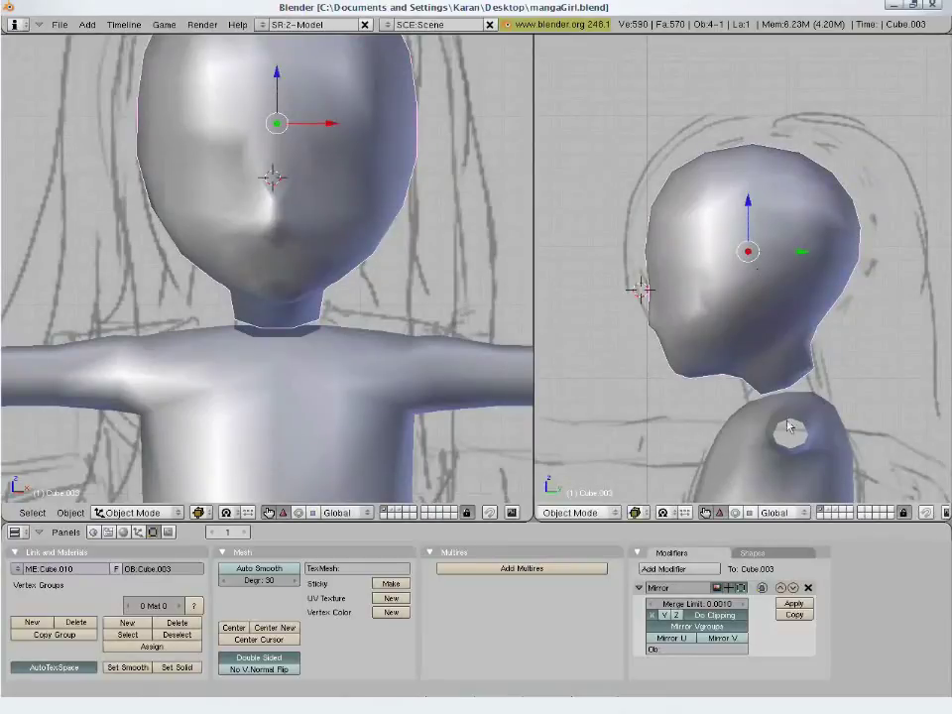
In the head mesh's Edit Mode, use wireframe in the side view and delete the two stray vertices beneath the neck
scroll(788, 426, up, 4)
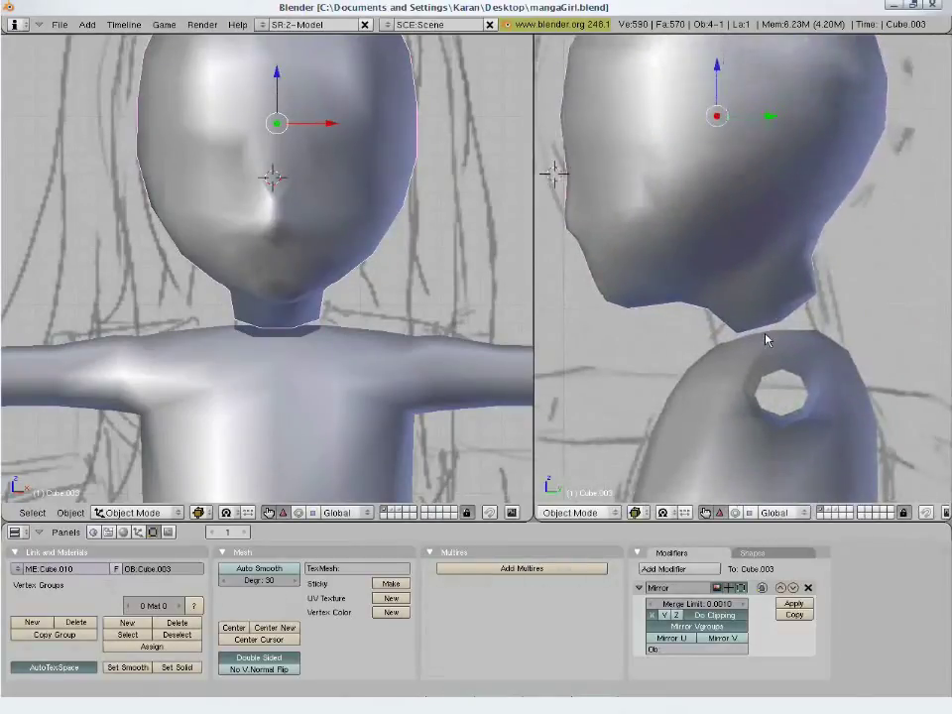
key(Tab)
key(a)
key(a)
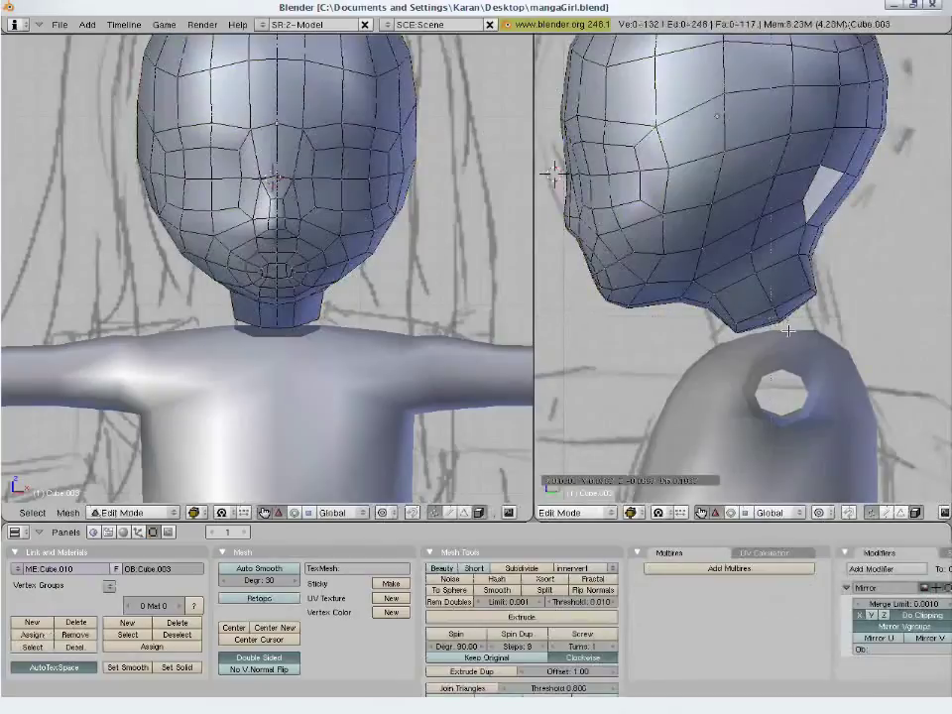
right_click(779, 320)
key(z)
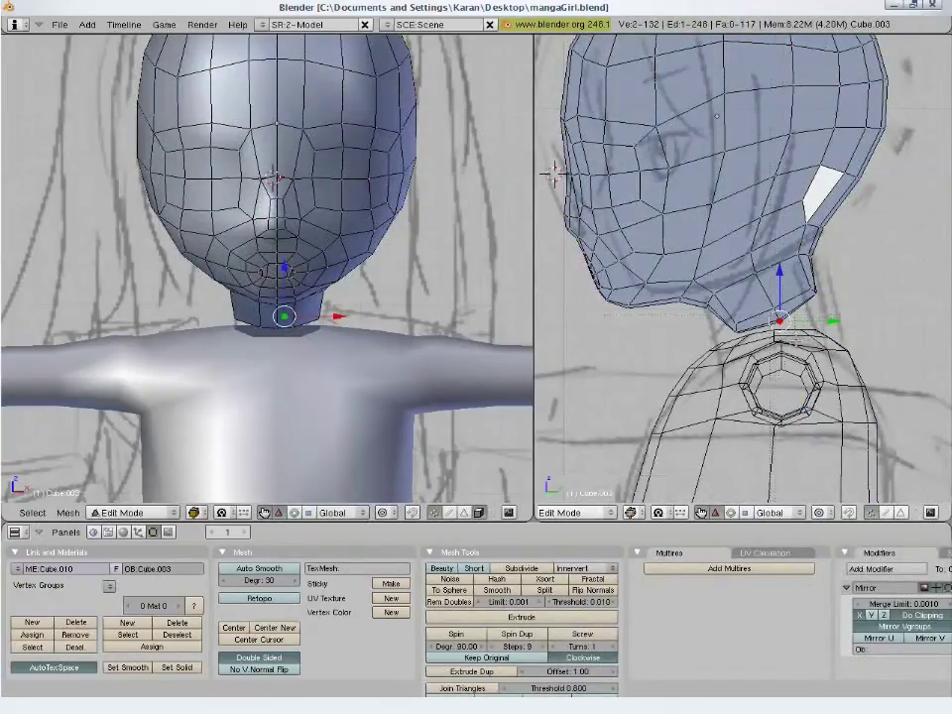
key(x)
click(796, 340)
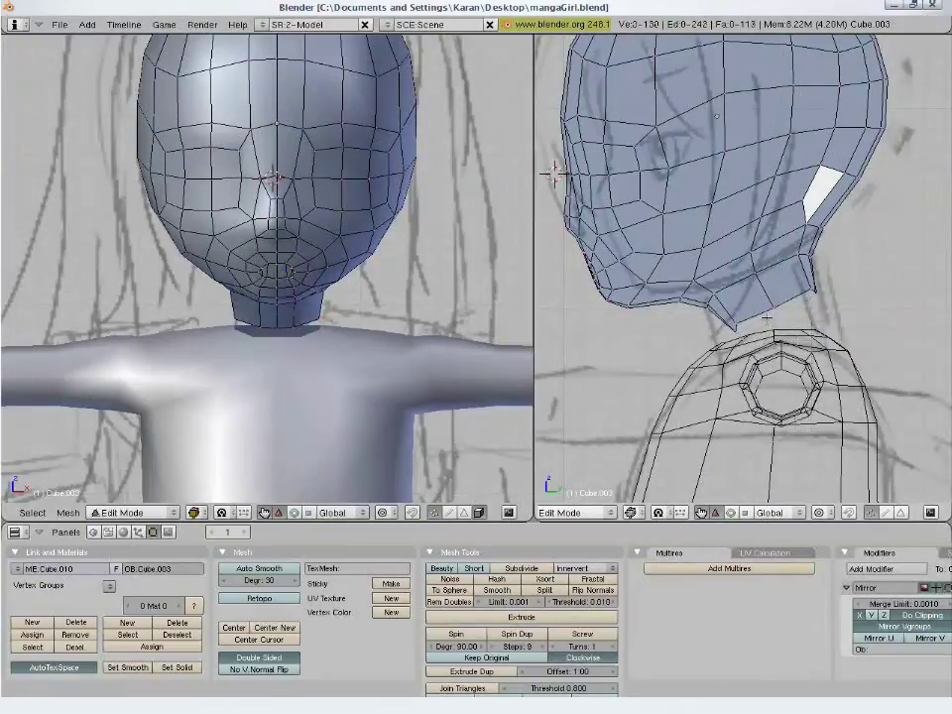
Select the front vertices on the neck's lower rim and move them about 0.025 forward and 0.01 down in the side view
alt+right_click(768, 316)
key(a)
alt+right_click(759, 316)
key(a)
key(b)
drag(717, 317, 754, 354)
key(g)
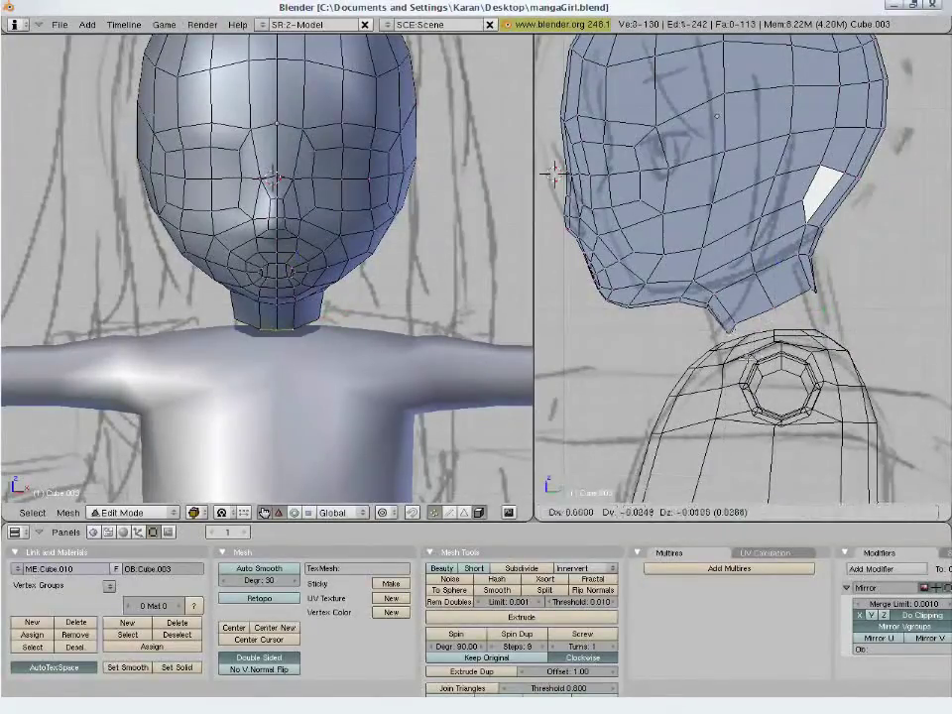
click(748, 355)
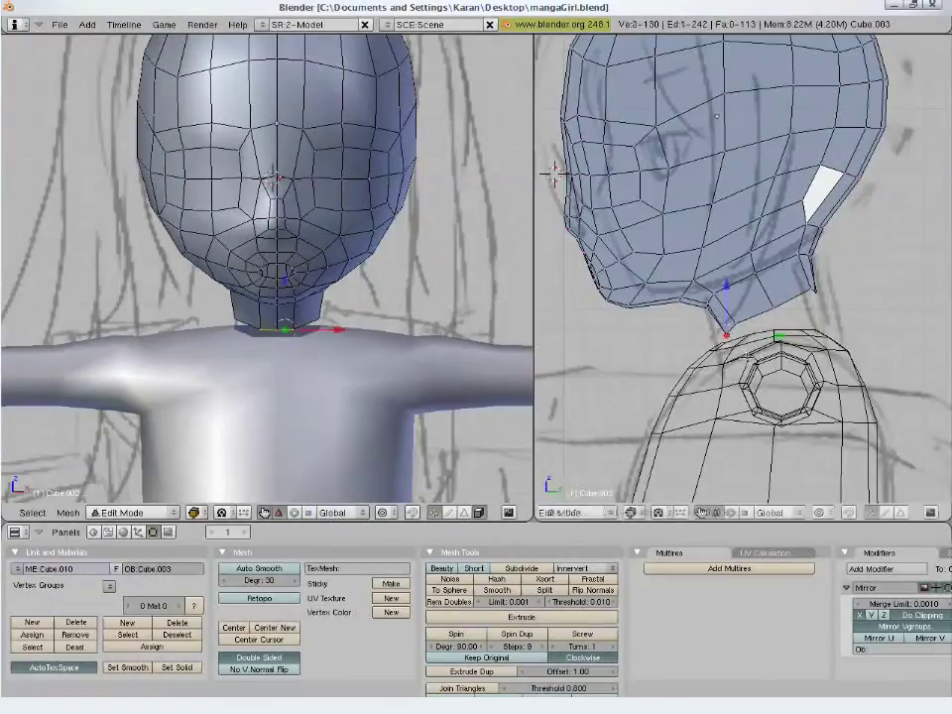
Move the rear vertices on the neck's lower rim slightly backward in the side view
key(a)
key(b)
drag(800, 272, 854, 325)
key(g)
click(858, 323)
key(a)
Shift the side edge next to the back of the neck slightly forward in the side view
right_click(810, 286)
shift+right_click(798, 255)
key(g)
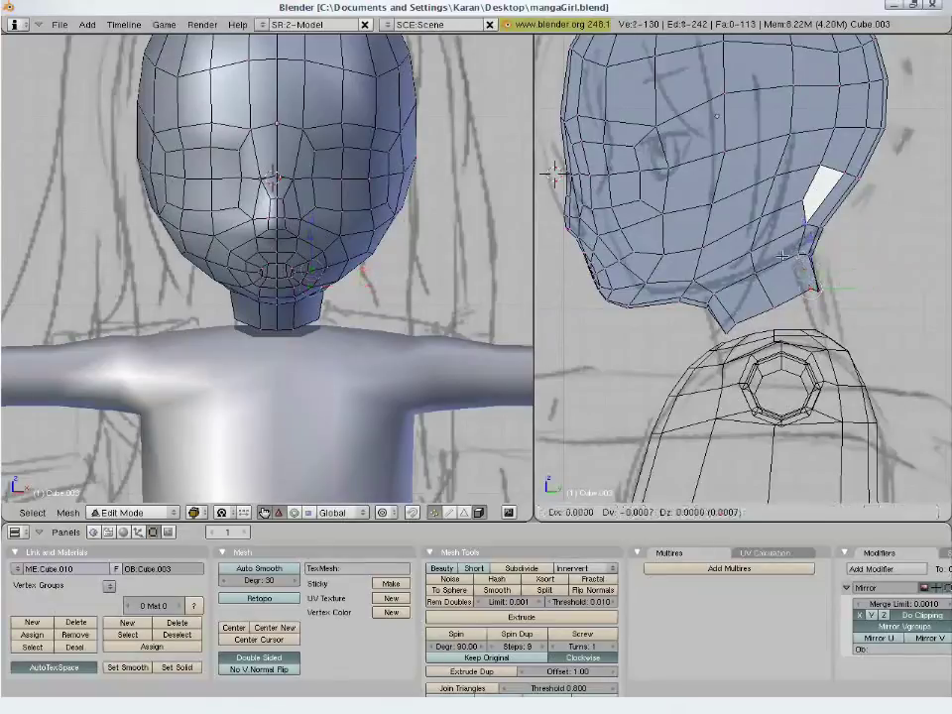
click(720, 284)
key(a)
Reposition the side edge near the front of the neck in the side view
right_click(714, 295)
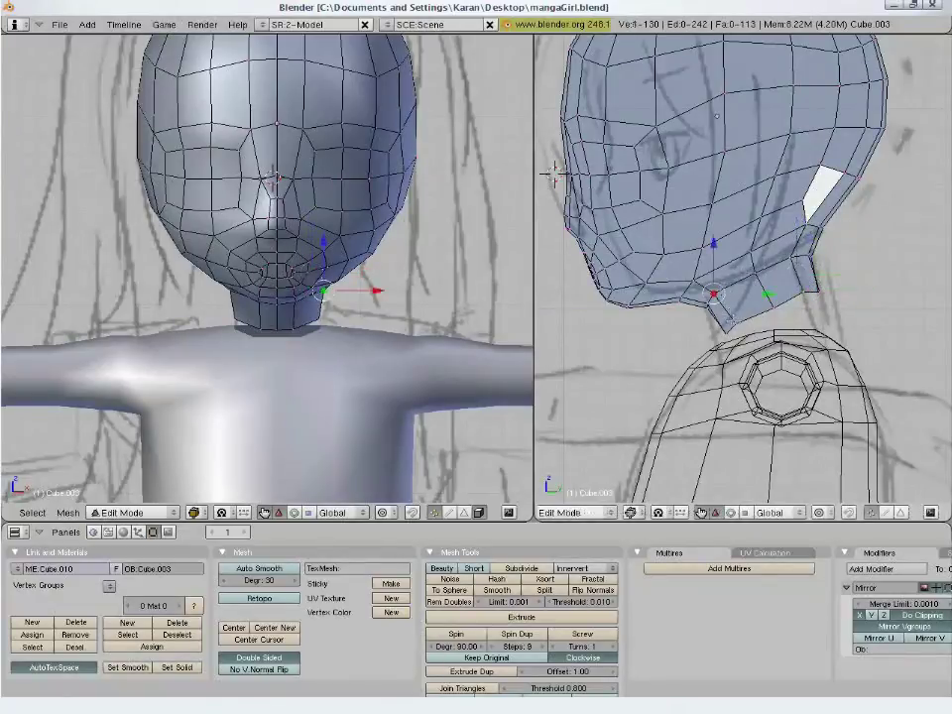
shift+right_click(736, 322)
key(g)
click(731, 308)
key(a)
Select the two vertices of the edge beside the throat's centreline and move that edge slightly backward in the side view
right_click(710, 305)
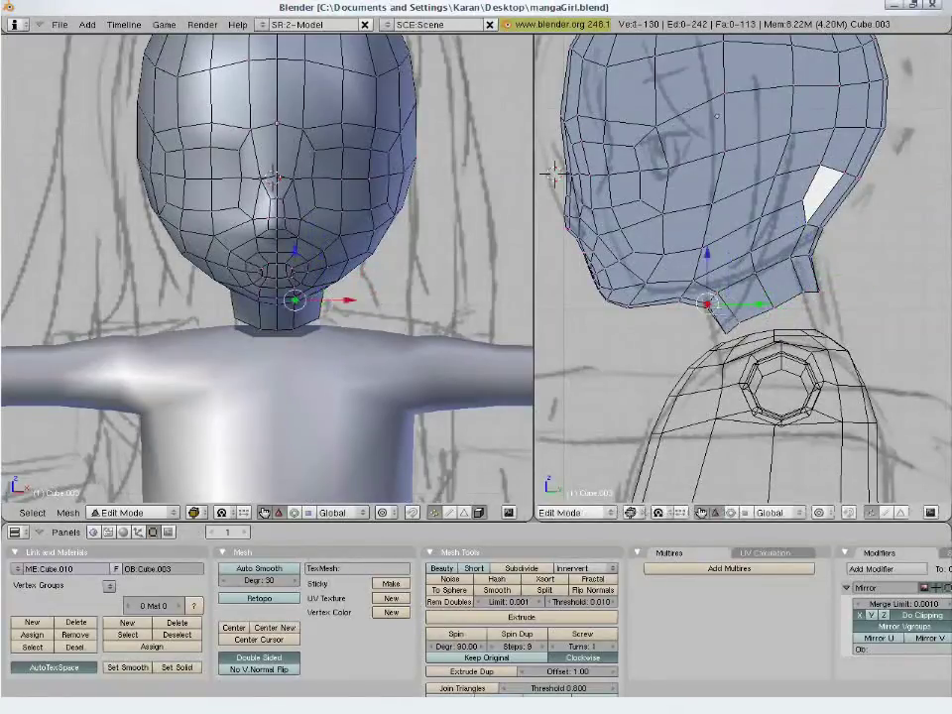
right_click(726, 323)
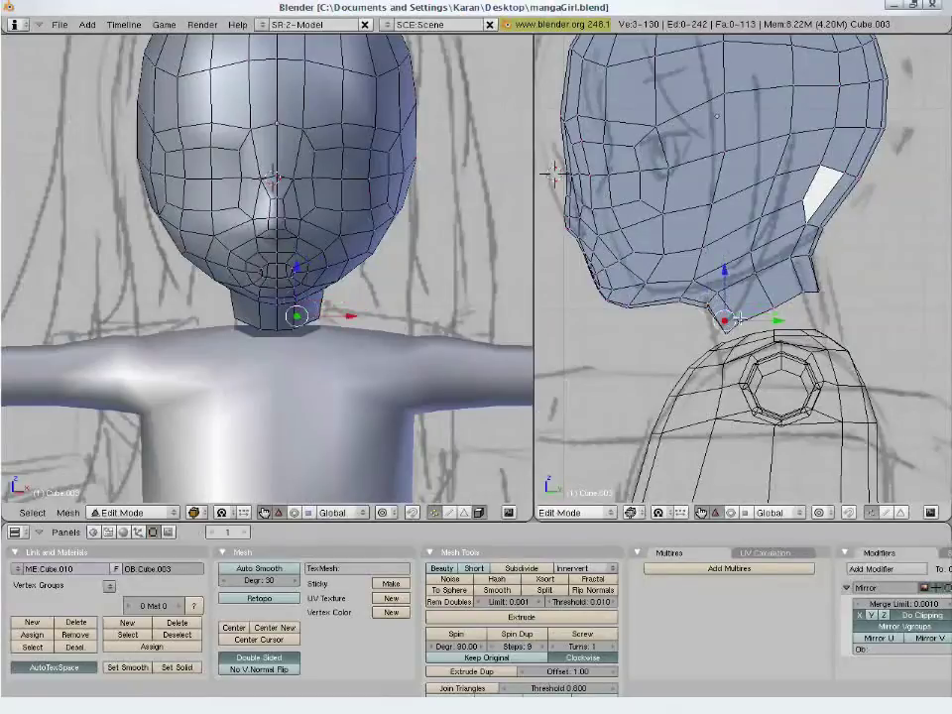
scroll(740, 380, up, 5)
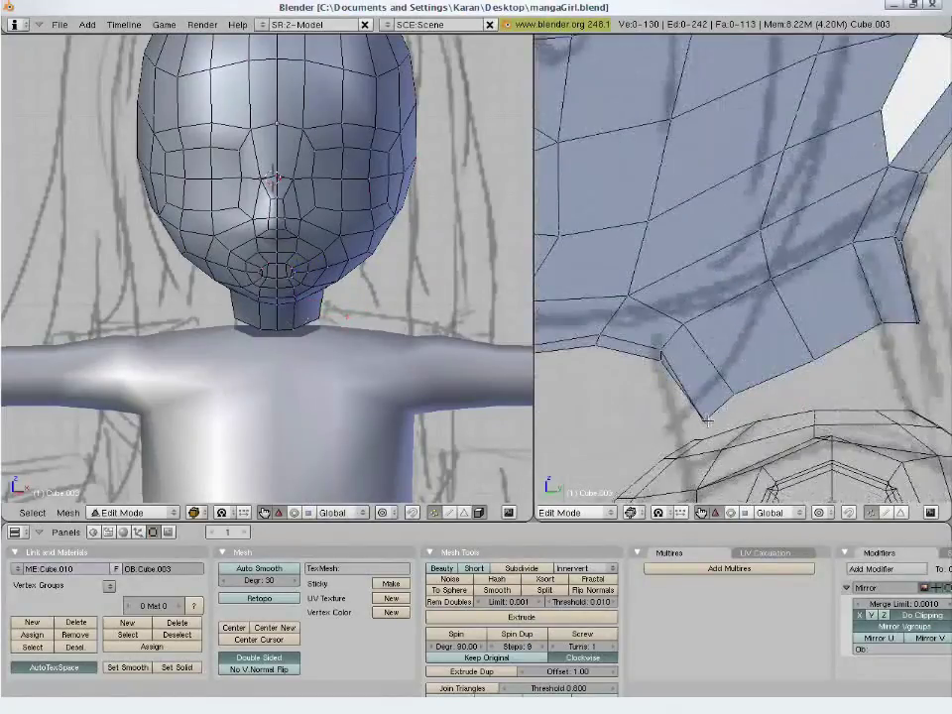
right_click(675, 355)
mouse_move(665, 346)
middle_down()
mouse_move(723, 310)
mouse_move(658, 359)
middle_up()
shift+right_click(657, 361)
key(KP_3)
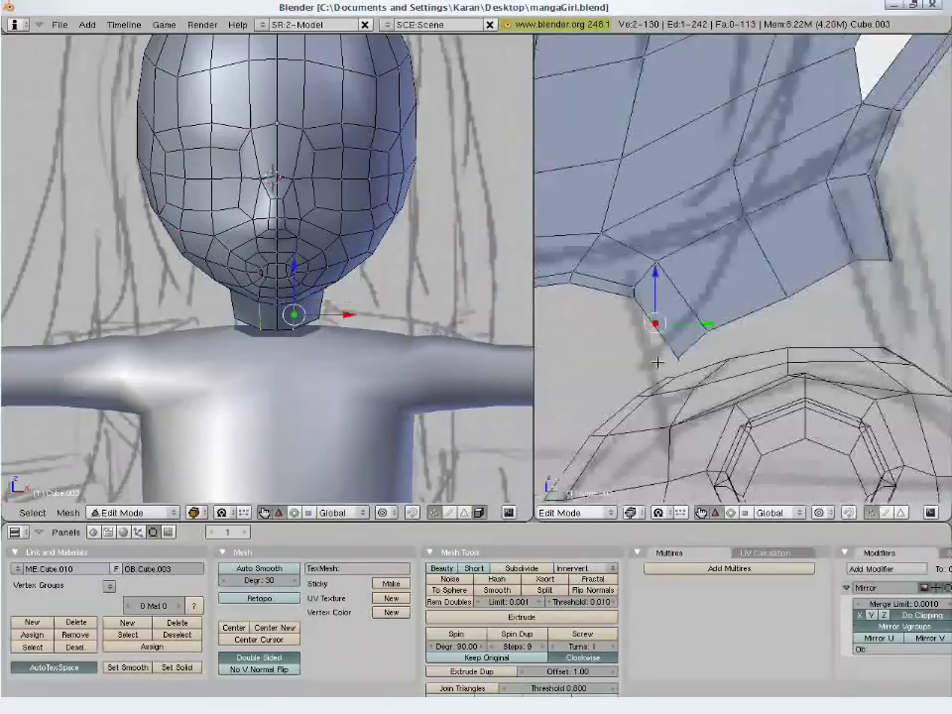
key(g)
click(734, 335)
Rotate the edge beside the throat's centreline by about -3.4 degrees and nudge it into line with the neck's front contour
key(r)
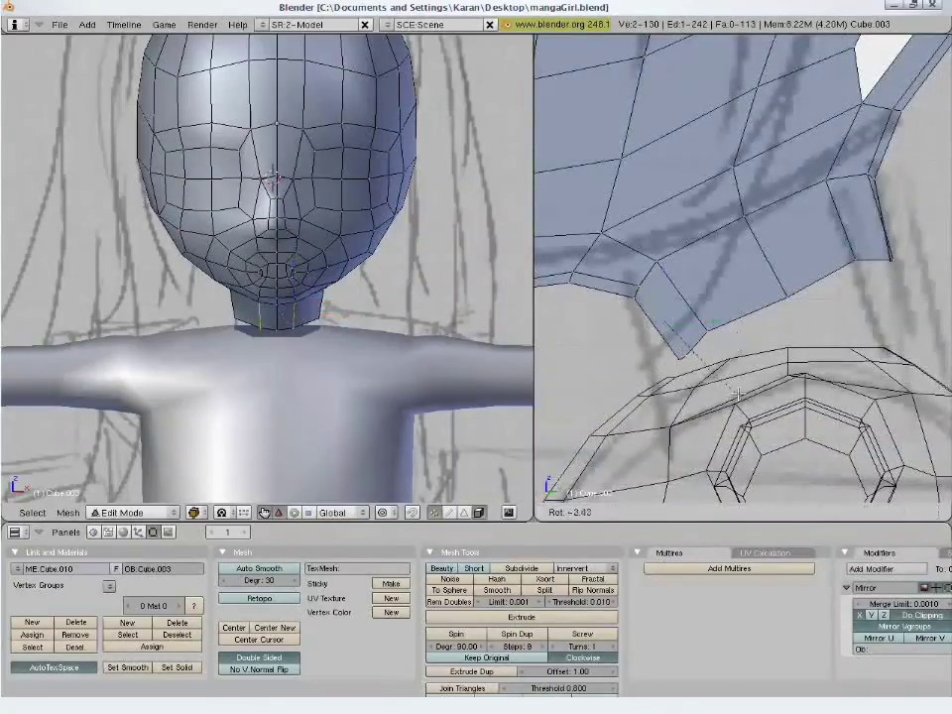
click(739, 394)
key(g)
click(735, 369)
key(a)
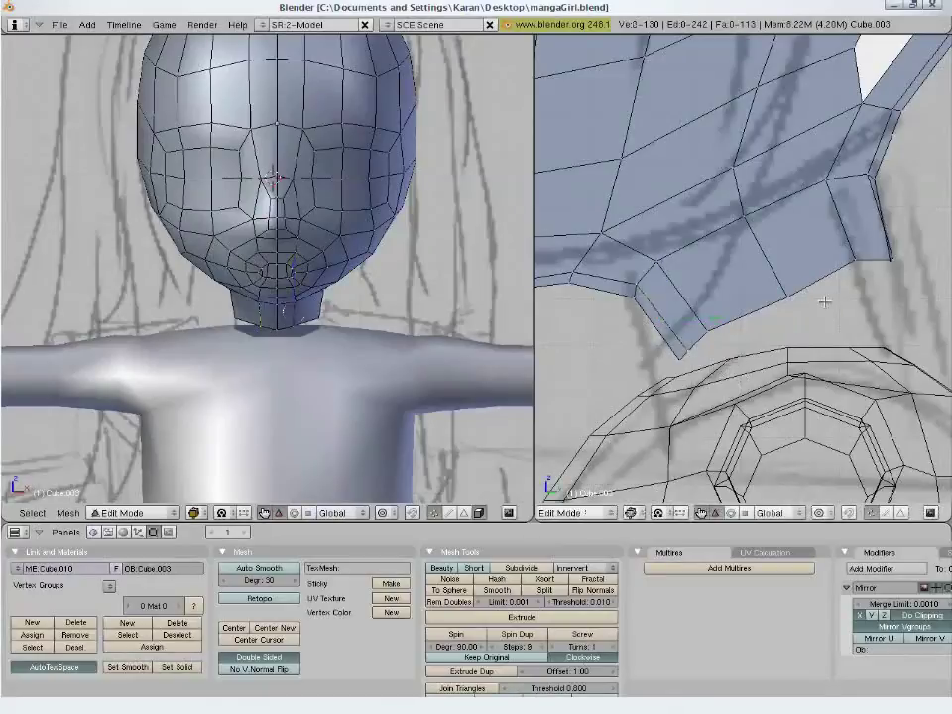
Move the lower vertex beside the nape's centreline about 0.023 forward and nudge the neighbouring rear rim vertex slightly forward
right_drag(898, 258, 784, 277)
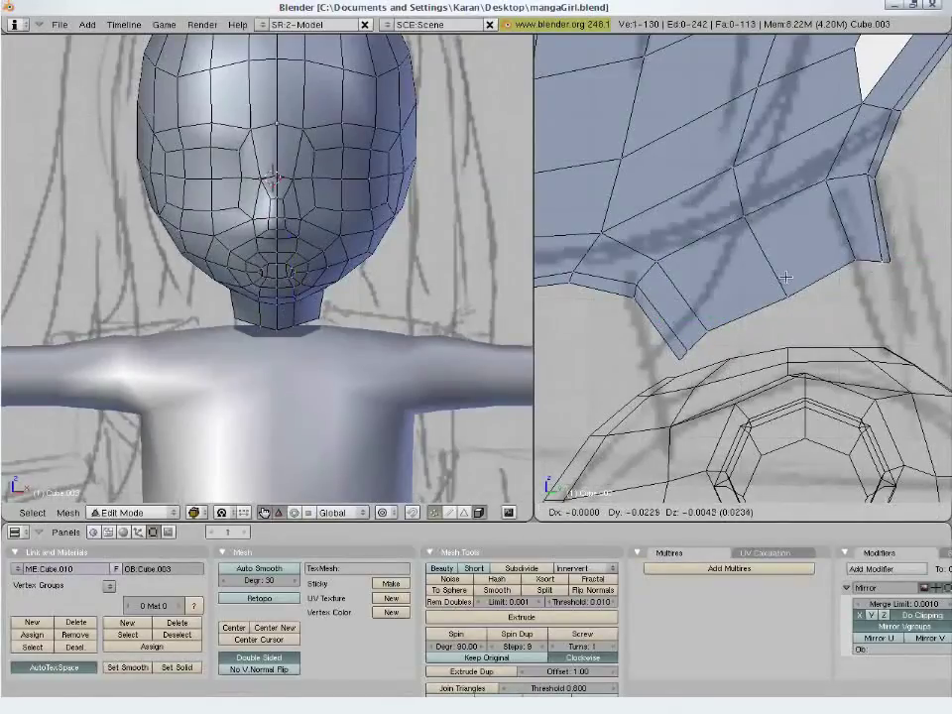
click(785, 277)
key(a)
right_drag(854, 260, 845, 263)
click(845, 263)
key(a)
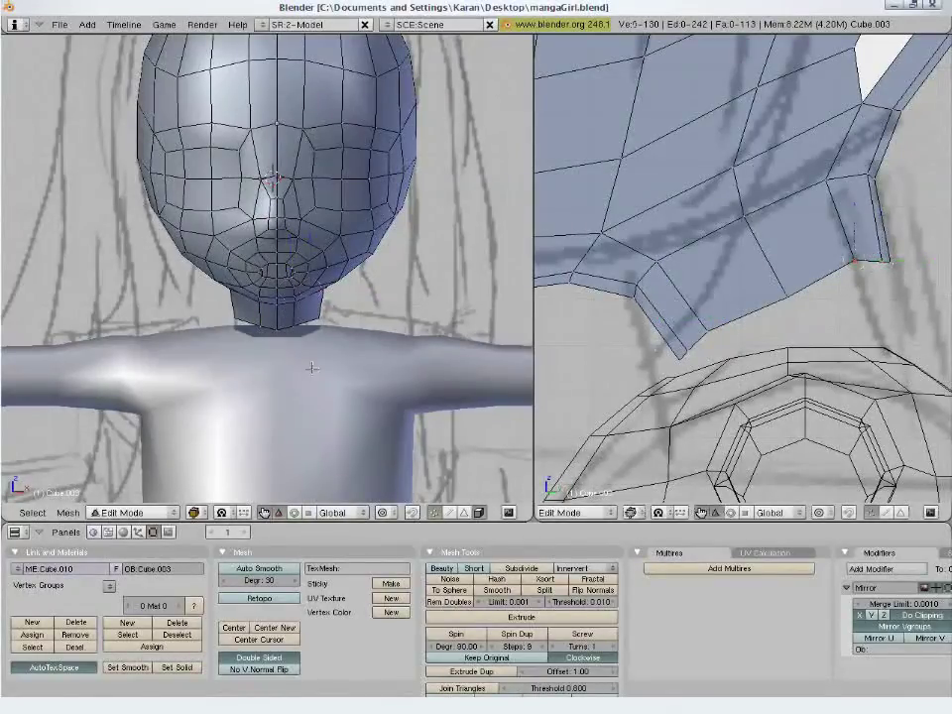
Select the head and the body in Object Mode, join them into one mesh, and open it for editing
key(Tab)
right_click(319, 367)
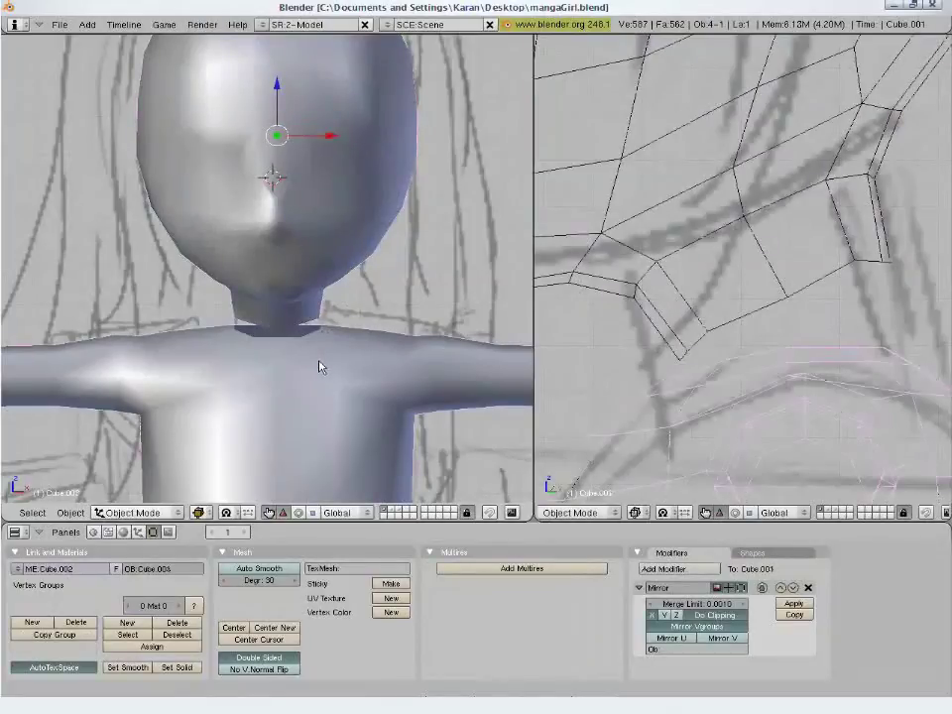
right_click(321, 275)
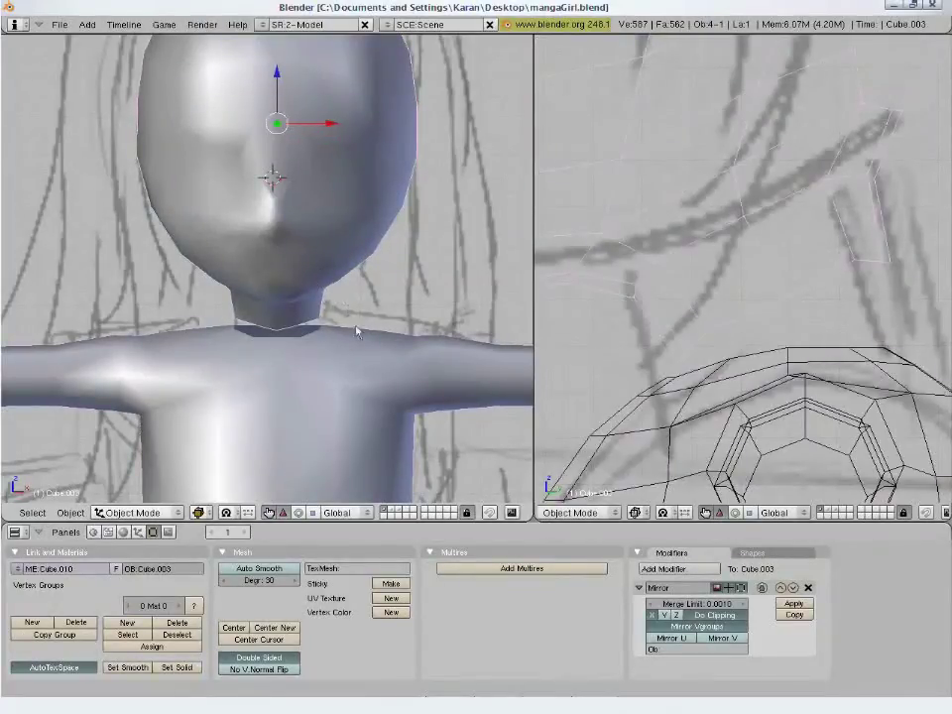
shift+right_click(360, 358)
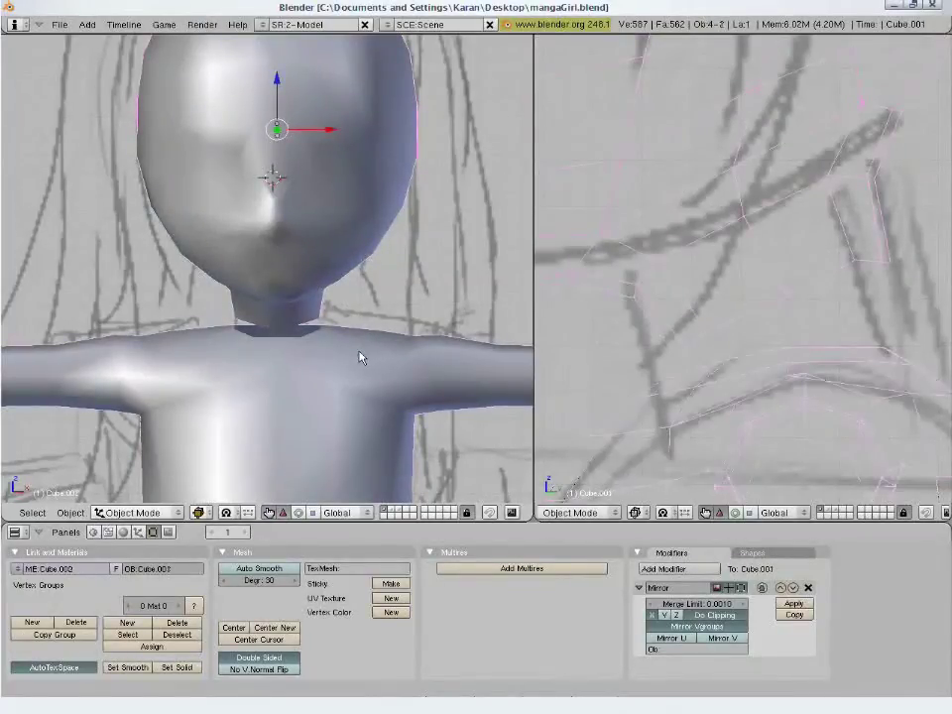
key(ctrl+j)
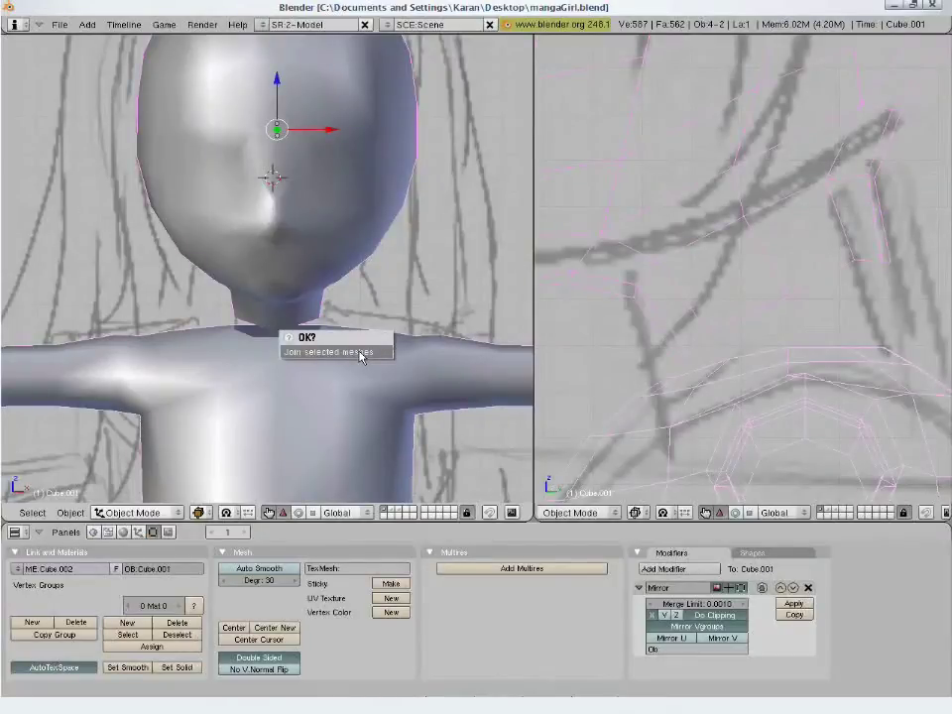
click(360, 354)
key(Tab)
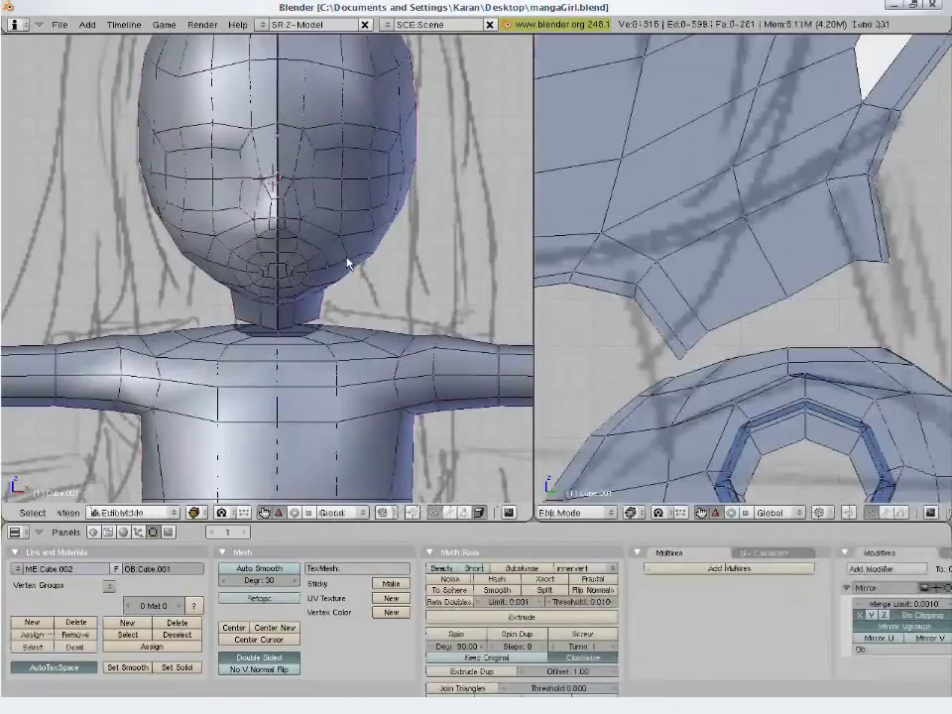
key(l)
key(g)
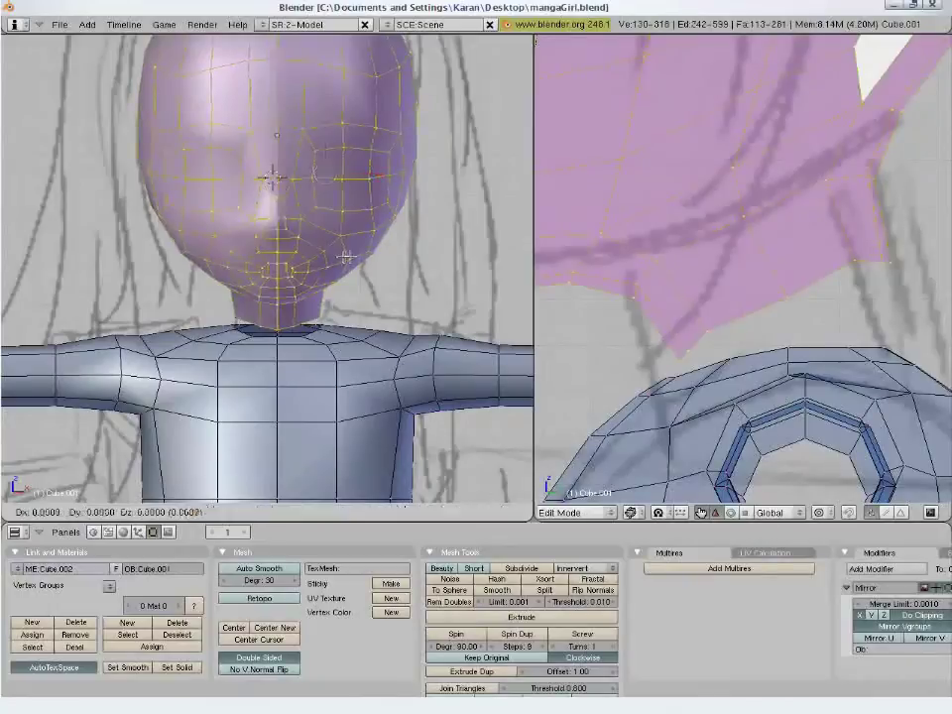
right_click(363, 255)
key(g)
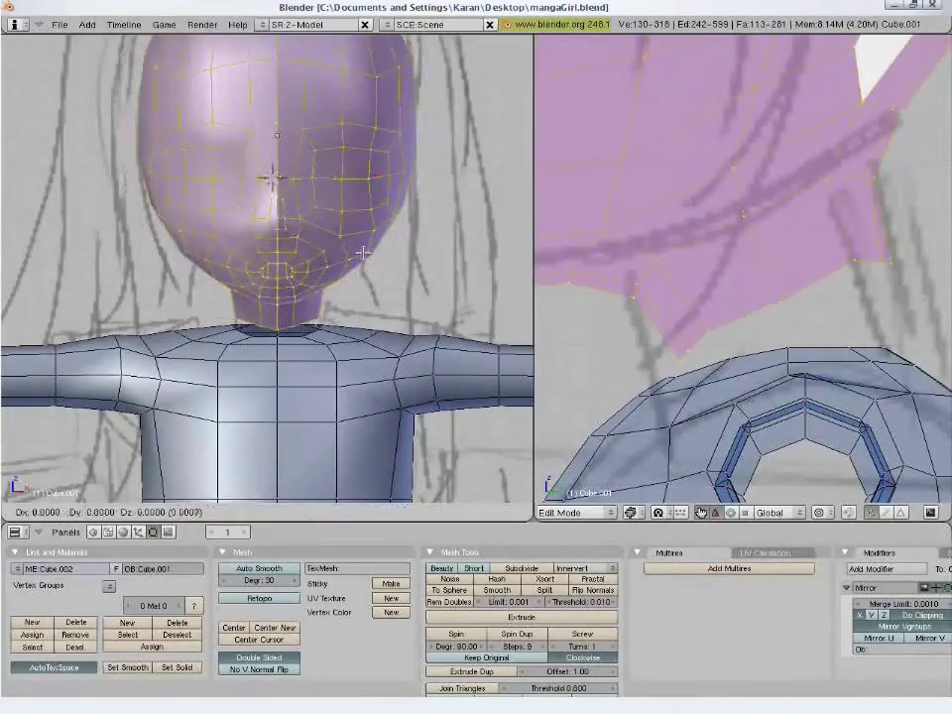
key(Escape)
key(Tab)
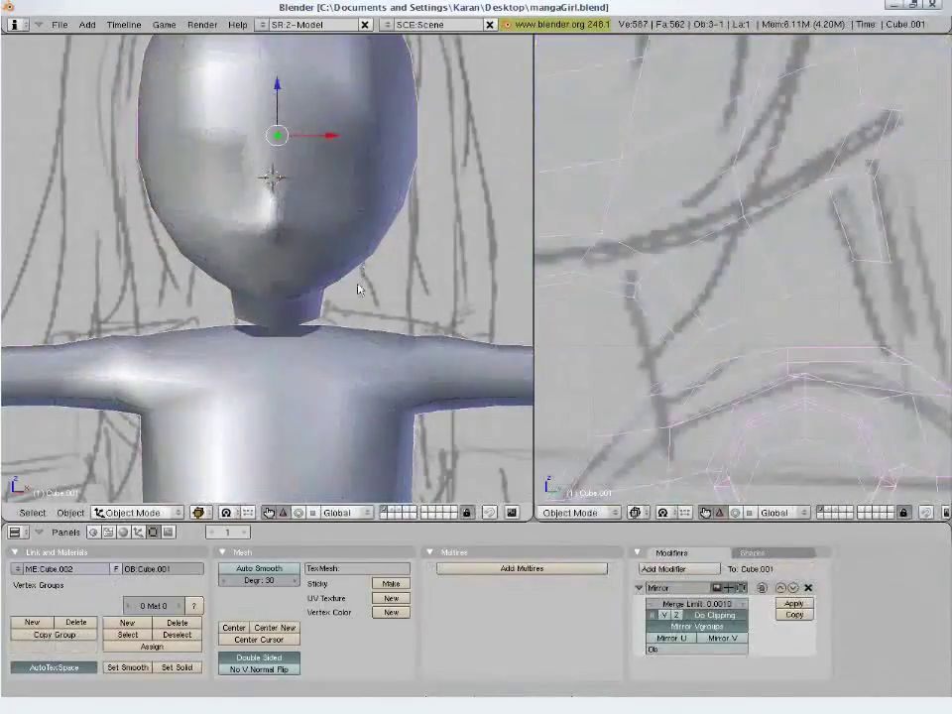
Compare the vertex counts of the neck's lower edge loop and the body's neck opening in Edit Mode
key(Tab)
scroll(362, 283, up, 4)
shift+middle_drag(335, 354, 301, 306)
scroll(297, 238, up, 3)
key(a)
key(a)
alt+right_click(287, 265)
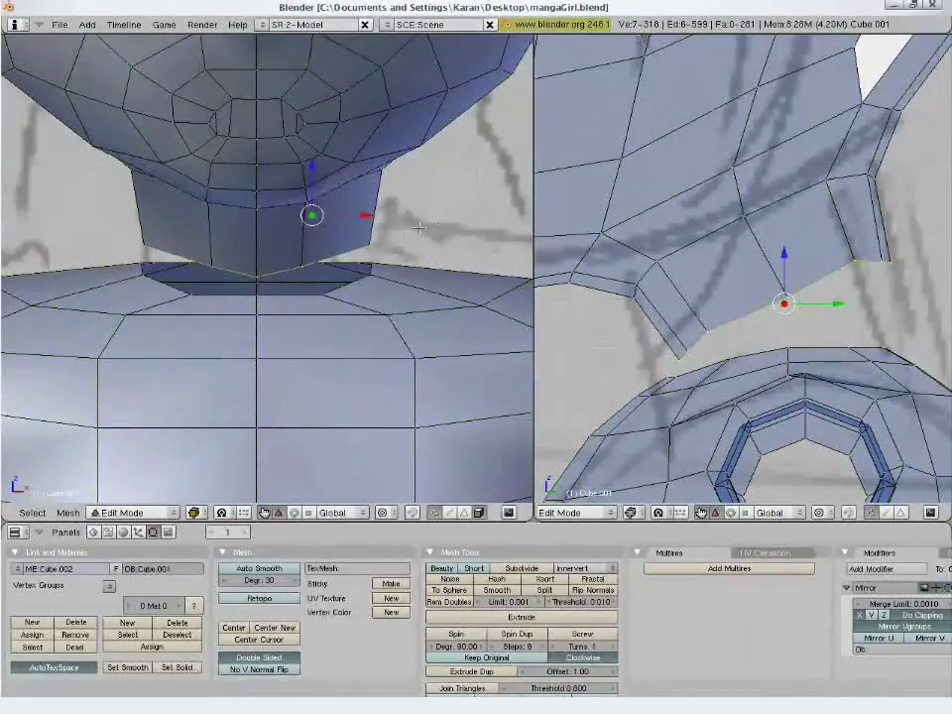
key(a)
alt+right_click(423, 287)
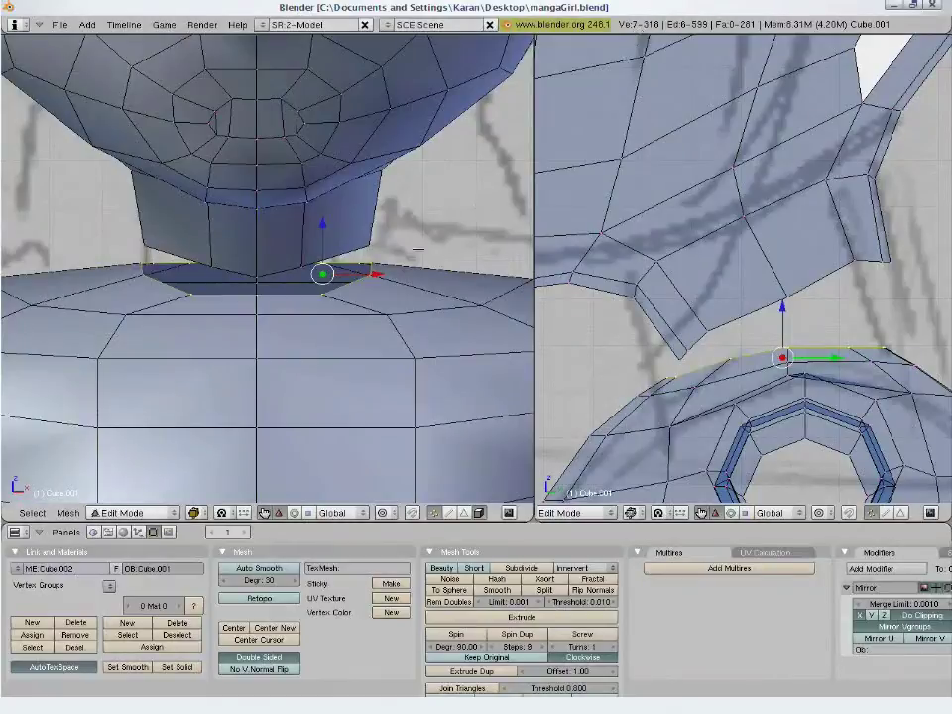
key(a)
In a maximized view, merge the foremost neck vertex with its matching body-opening vertex using At Last, and merge the neighbouring pair too
mouse_move(295, 242)
middle_down()
mouse_move(264, 249)
mouse_move(329, 304)
middle_up()
key(KP_3)
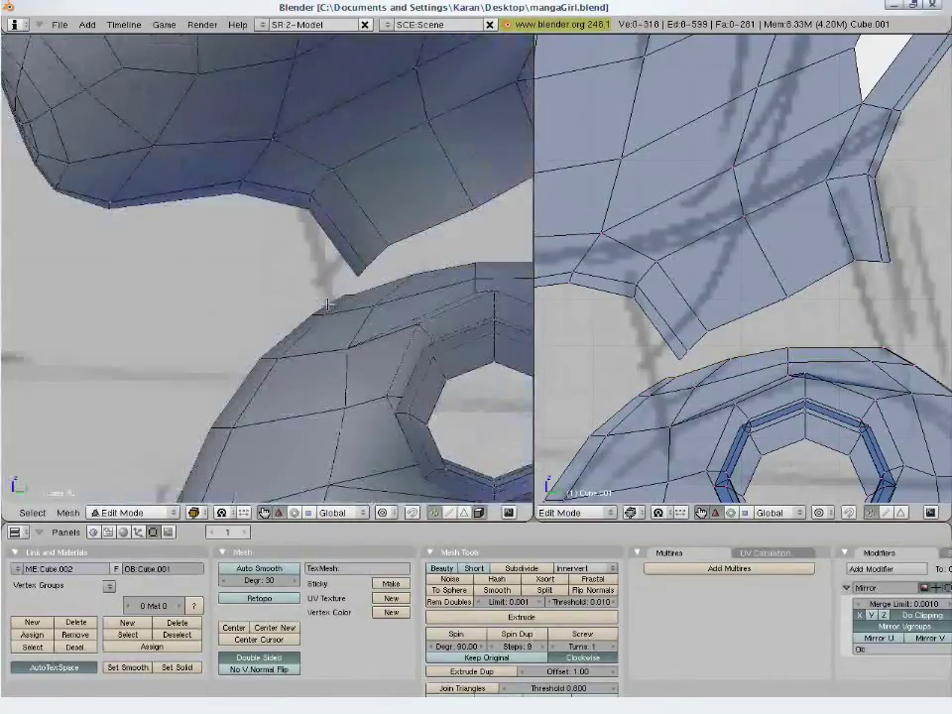
key(shift+space)
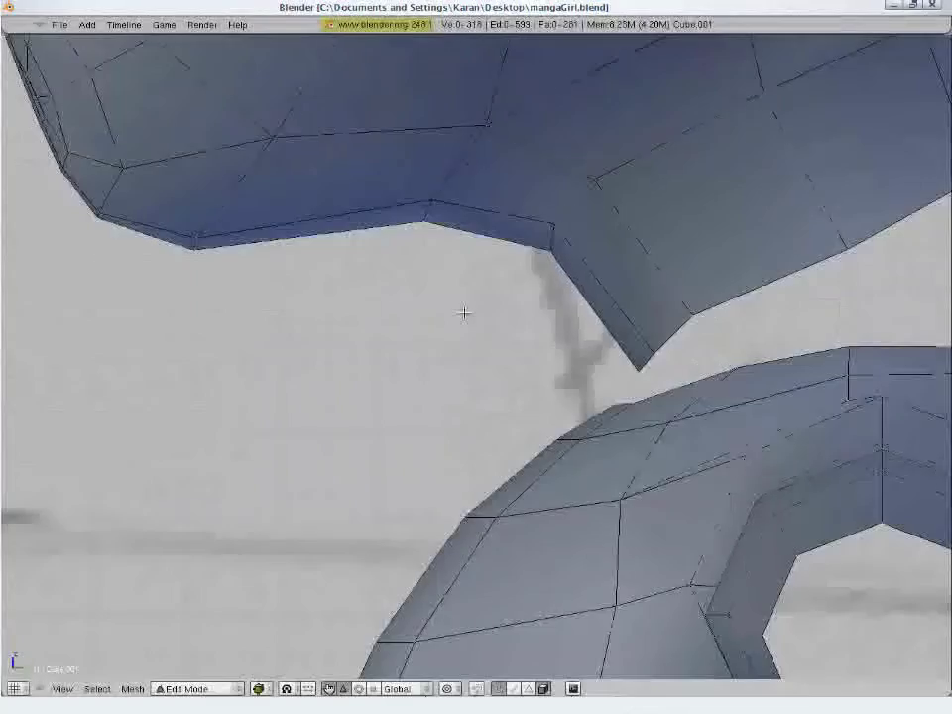
ctrl+middle_drag(463, 313, 461, 365)
shift+middle_drag(574, 342, 467, 380)
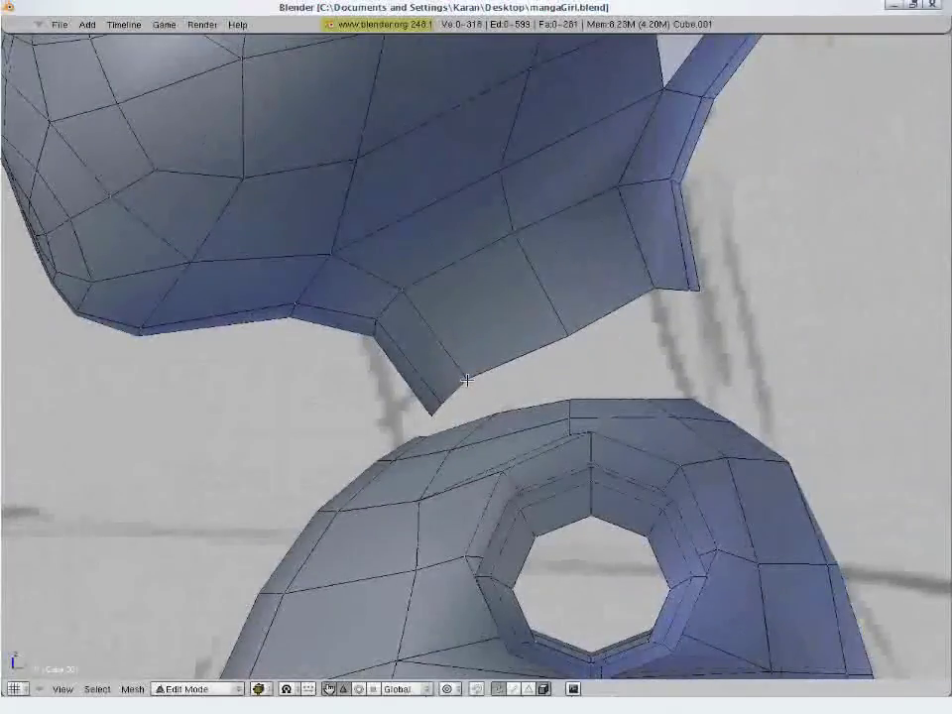
key(ctrl+Up)
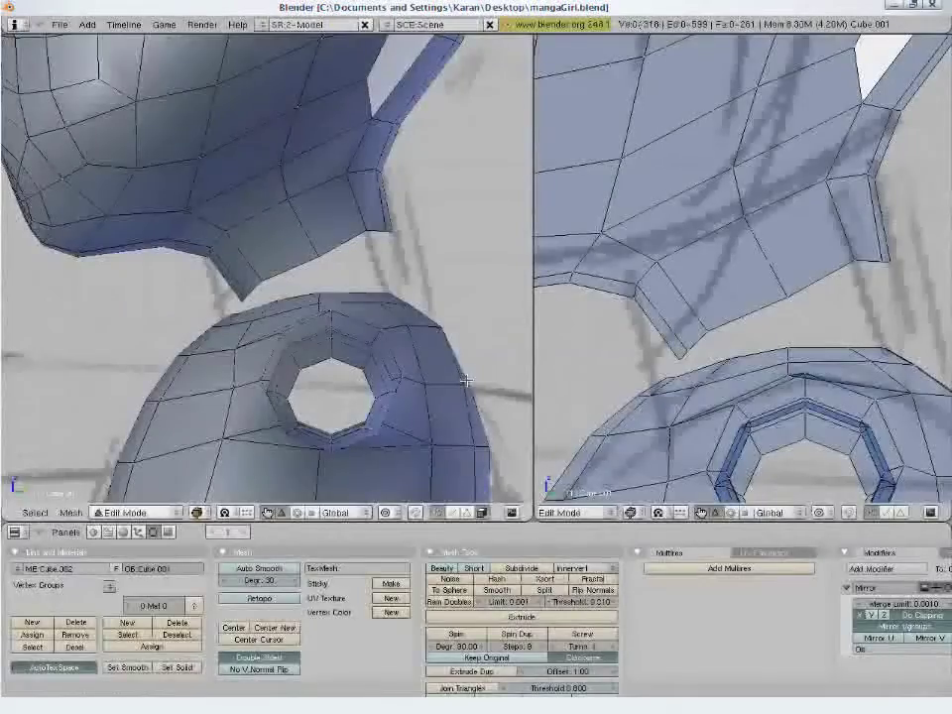
key(ctrl+Up)
key(ctrl+Up)
key(ctrl+Up)
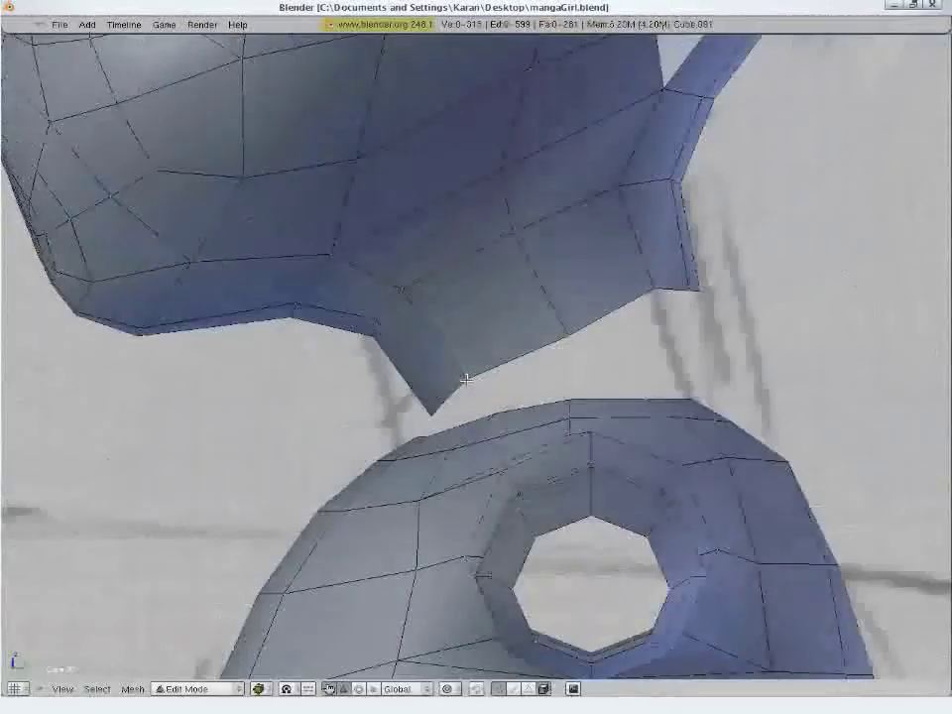
shift+middle_drag(469, 401, 491, 407)
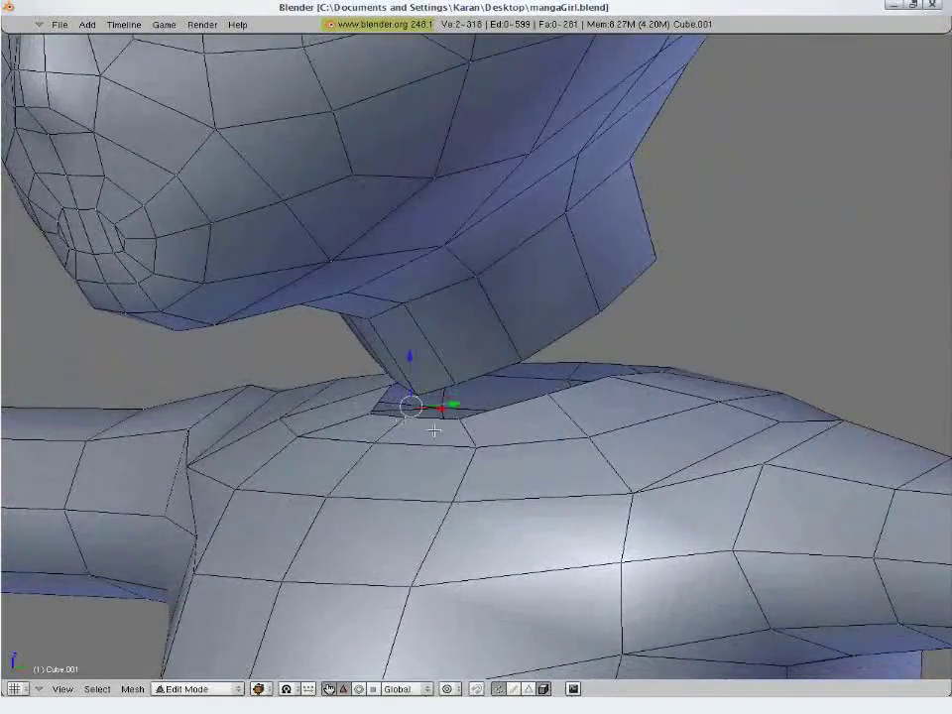
key(alt+m)
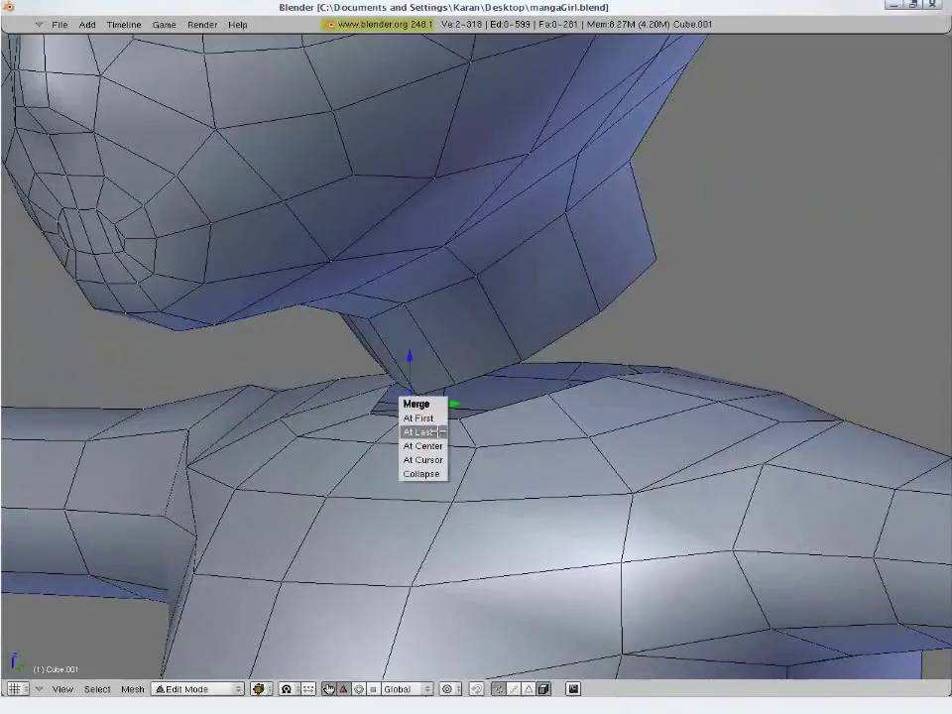
click(439, 432)
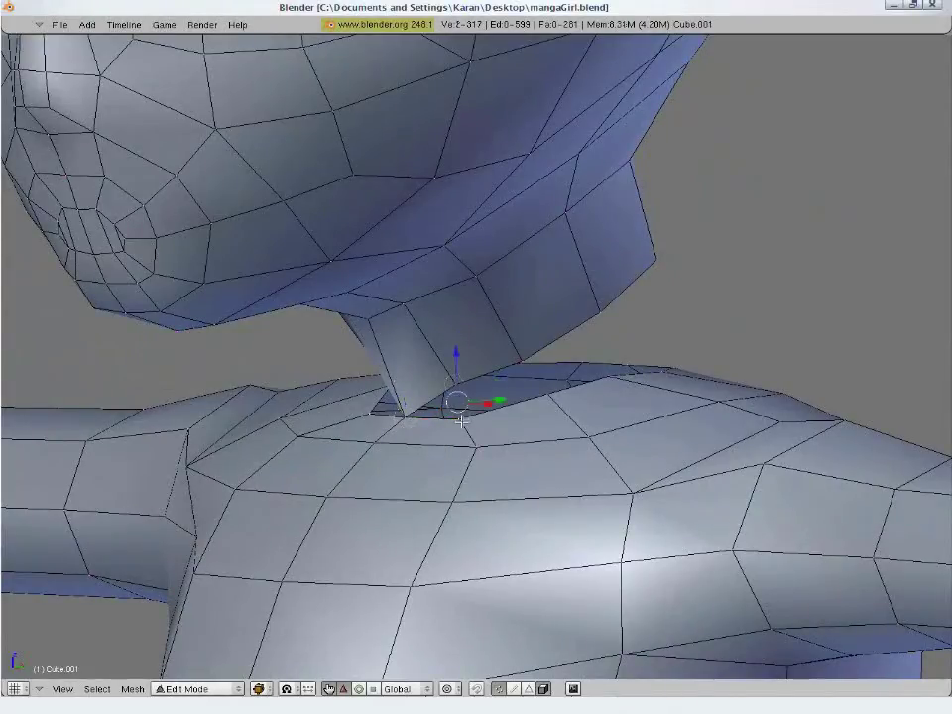
key(alt+m)
click(461, 433)
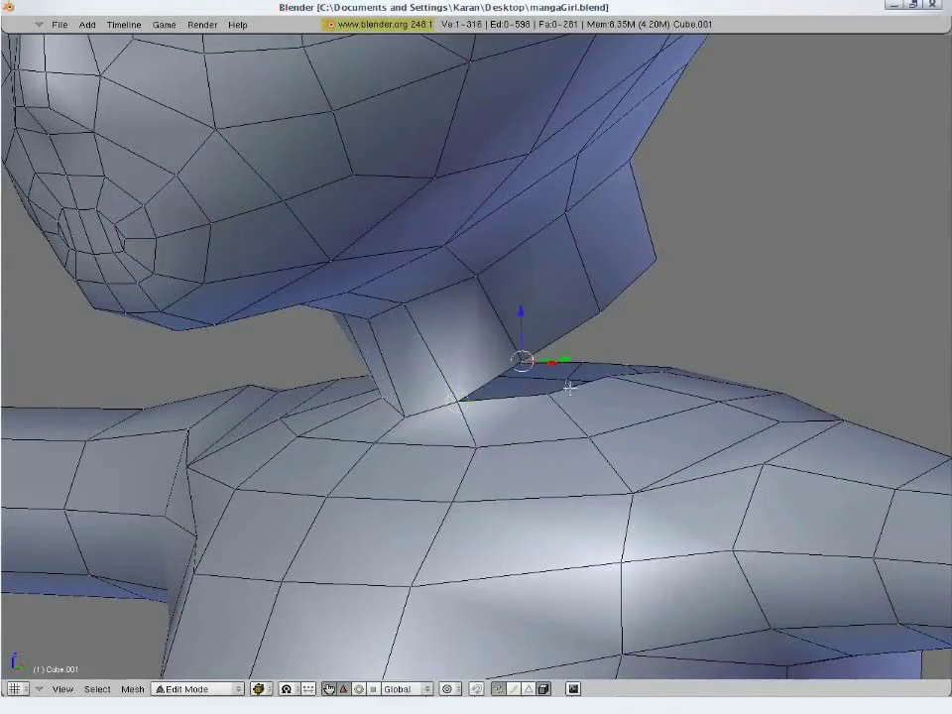
Merge the next neck rim vertex at the side with its matching vertex on the body opening
middle_drag(568, 387, 494, 421)
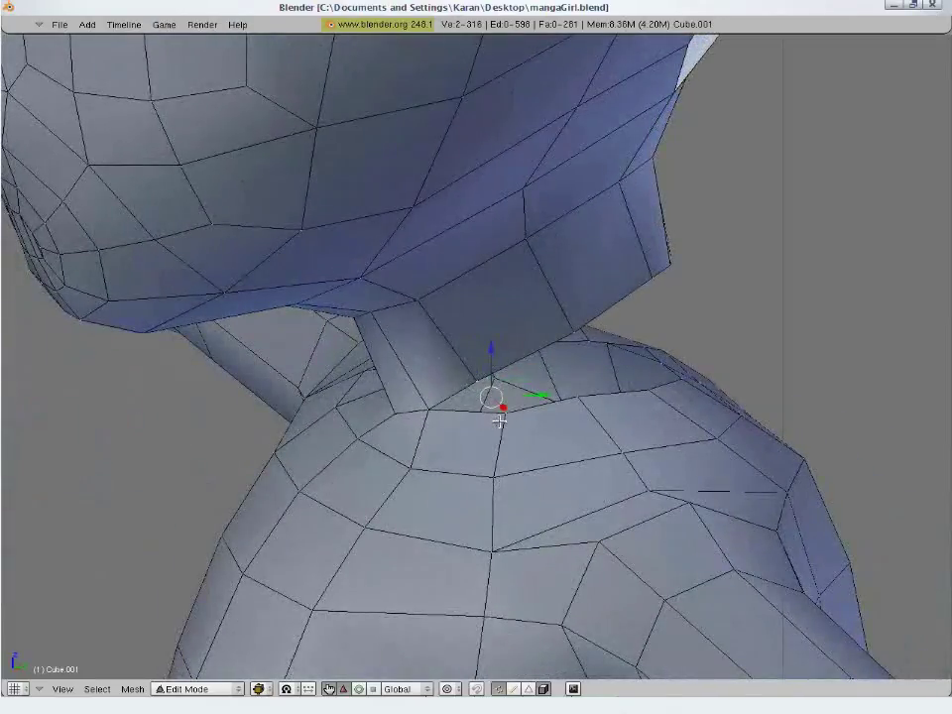
key(alt+m)
click(500, 420)
middle_drag(442, 378, 504, 365)
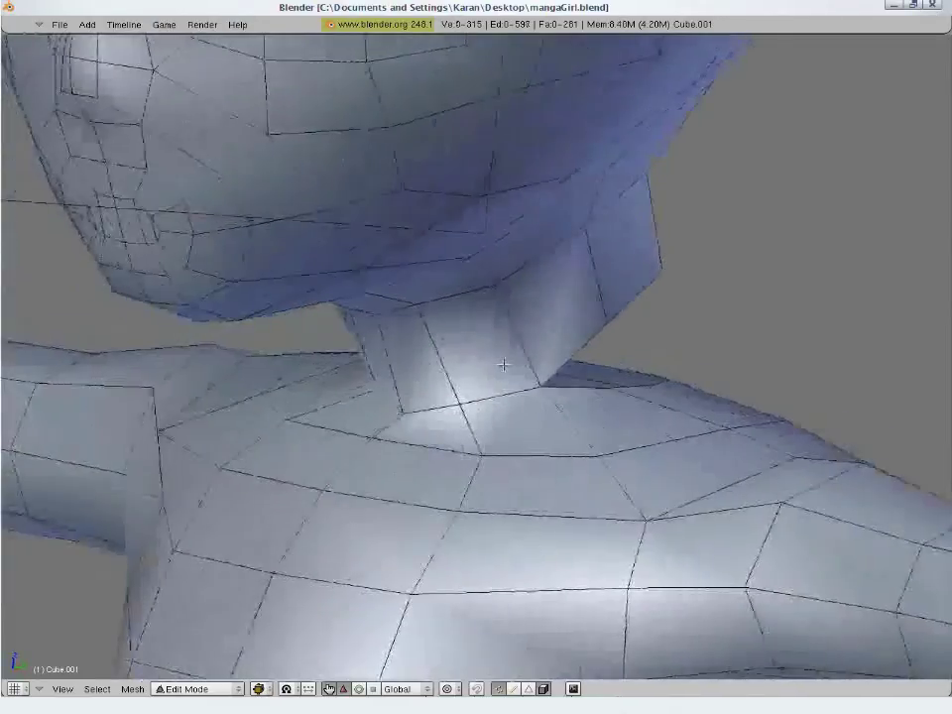
Undo all the vertex merges between the neck rim and the body opening
key(ctrl+z)
key(ctrl+z)
key(ctrl+z)
key(ctrl+z)
key(ctrl+z)
key(ctrl+z)
key(ctrl+z)
key(ctrl+z)
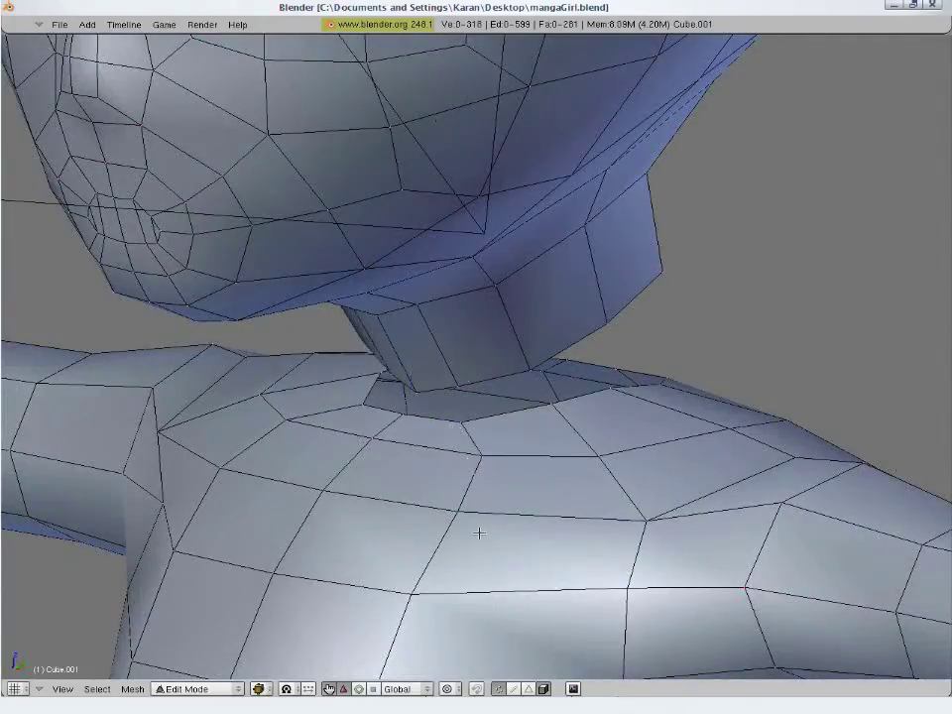
In edge select mode, fill faces between the two front neck rim edges and the matching edges of the body opening
click(513, 688)
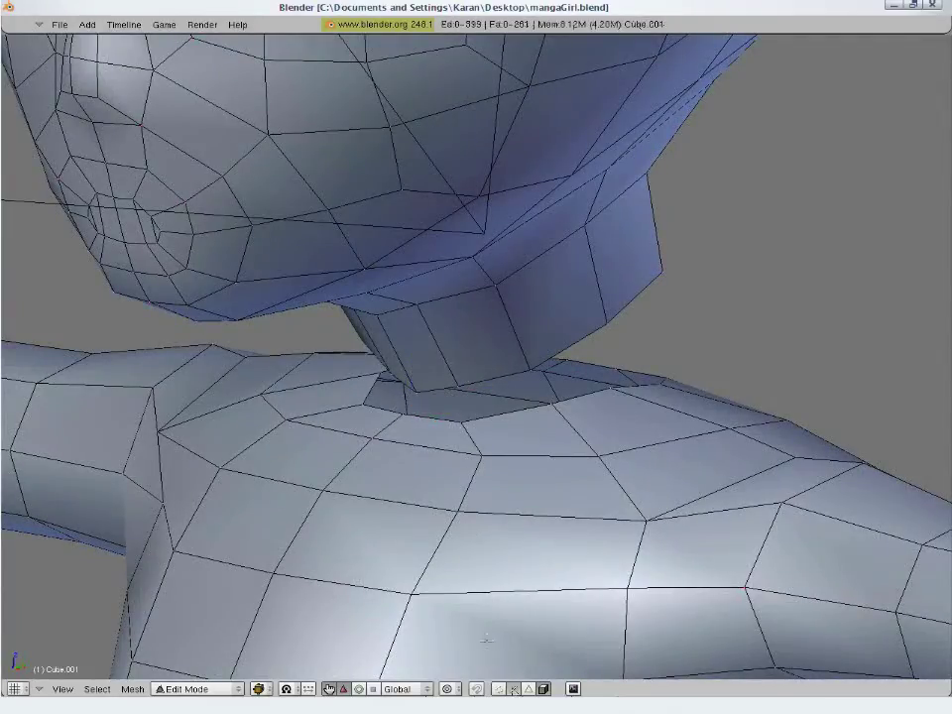
right_click(436, 421)
shift+right_click(435, 385)
key(f)
right_click(501, 379)
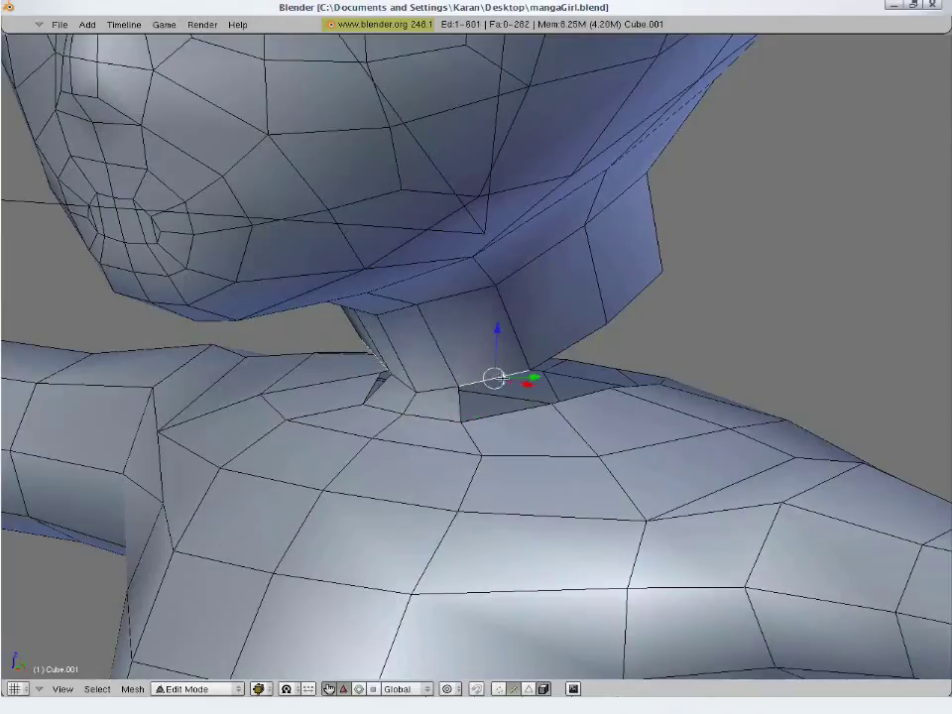
shift+right_click(507, 408)
key(f)
Fill faces between the neck rim edges along the side of the neck and the body-opening edges below them
right_click(562, 365)
shift+right_click(597, 401)
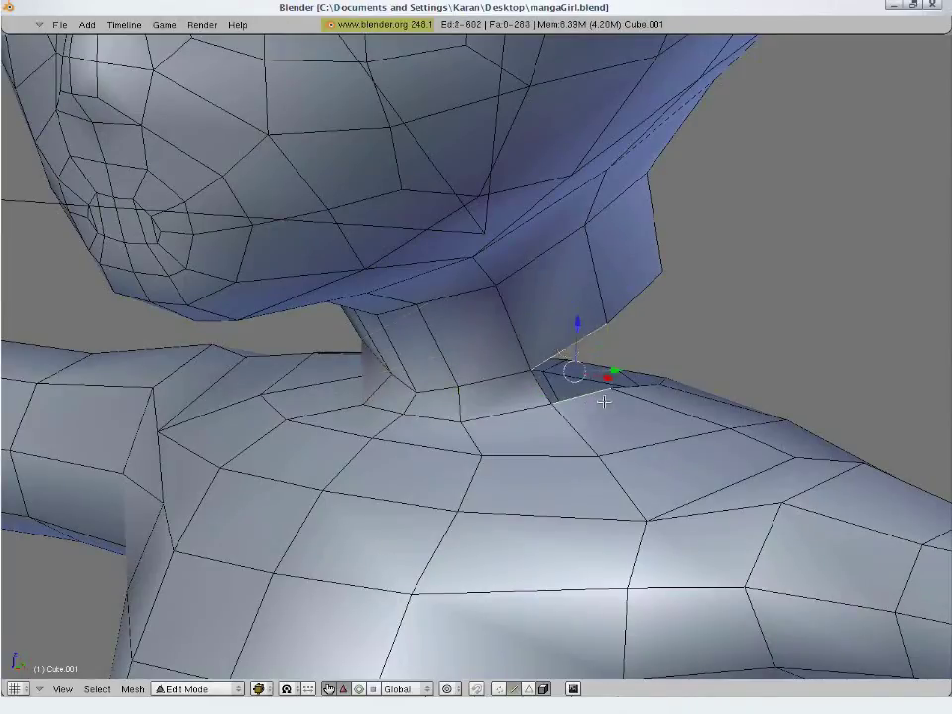
key(f)
middle_drag(603, 400, 592, 302)
shift+right_click(624, 368)
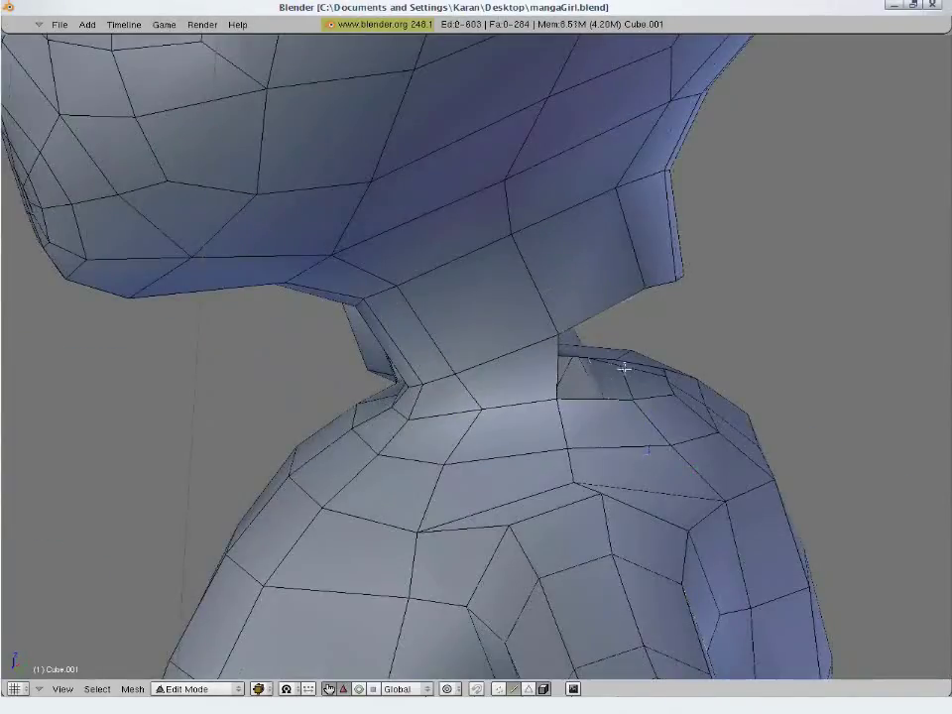
right_click(593, 305)
shift+right_click(599, 403)
key(f)
Close the remaining gap at the back of the neck with faces between the rear rim edges and the body opening
middle_drag(618, 405, 512, 342)
right_click(557, 287)
key(f)
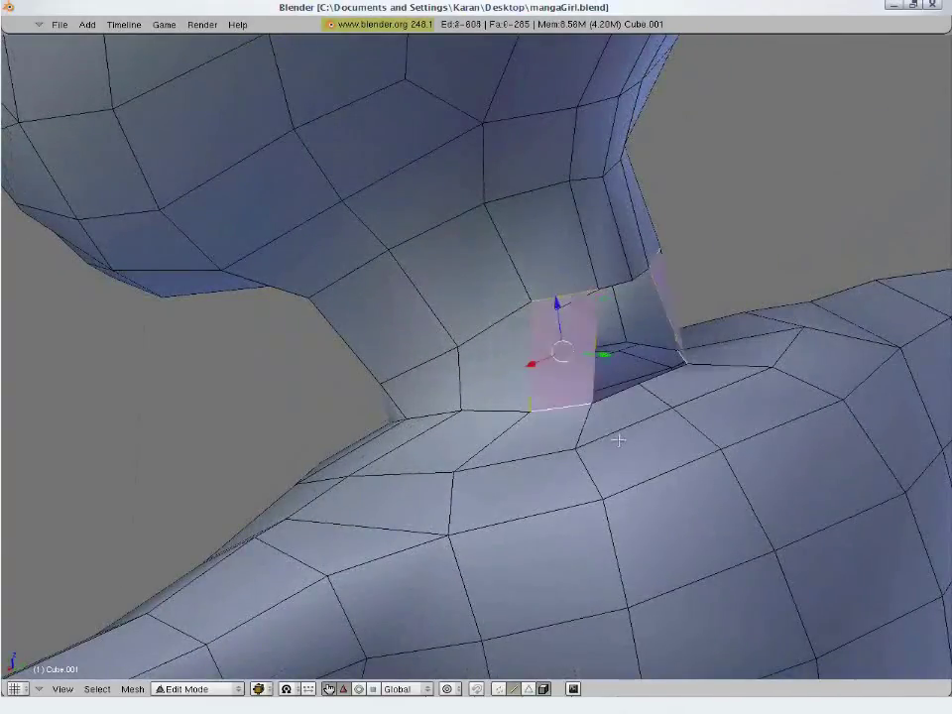
middle_drag(619, 441, 576, 476)
key(a)
right_click(553, 299)
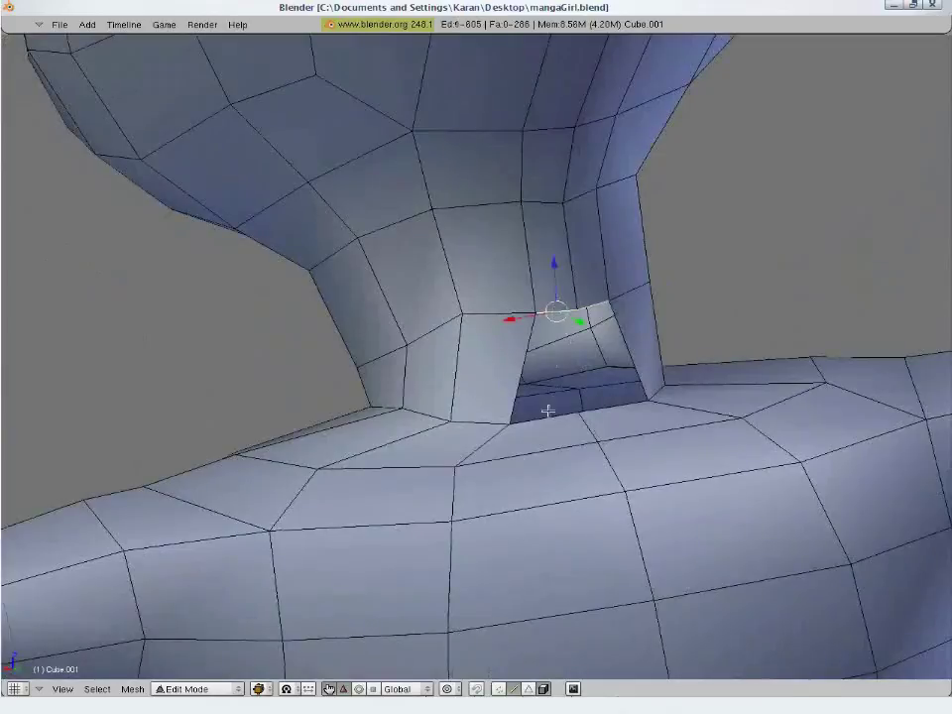
shift+right_click(546, 421)
key(f)
Select the former neck rim loop in side view and erase it with Edge Loop, then inspect the nape
key(a)
scroll(465, 359, down, 2)
middle_drag(465, 358, 632, 341)
key(KP_3)
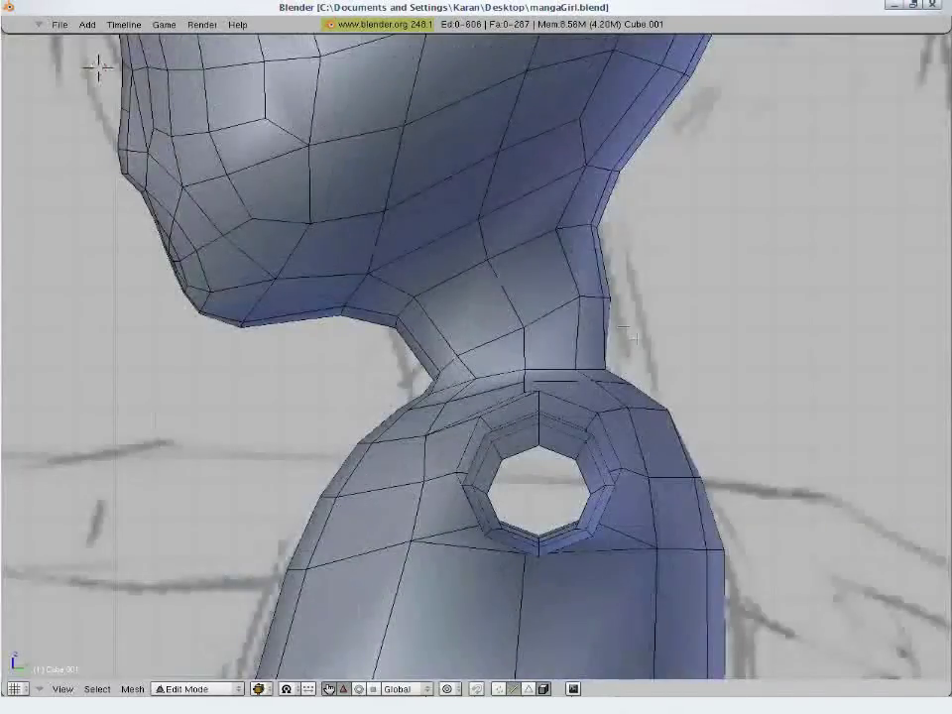
right_click(540, 319)
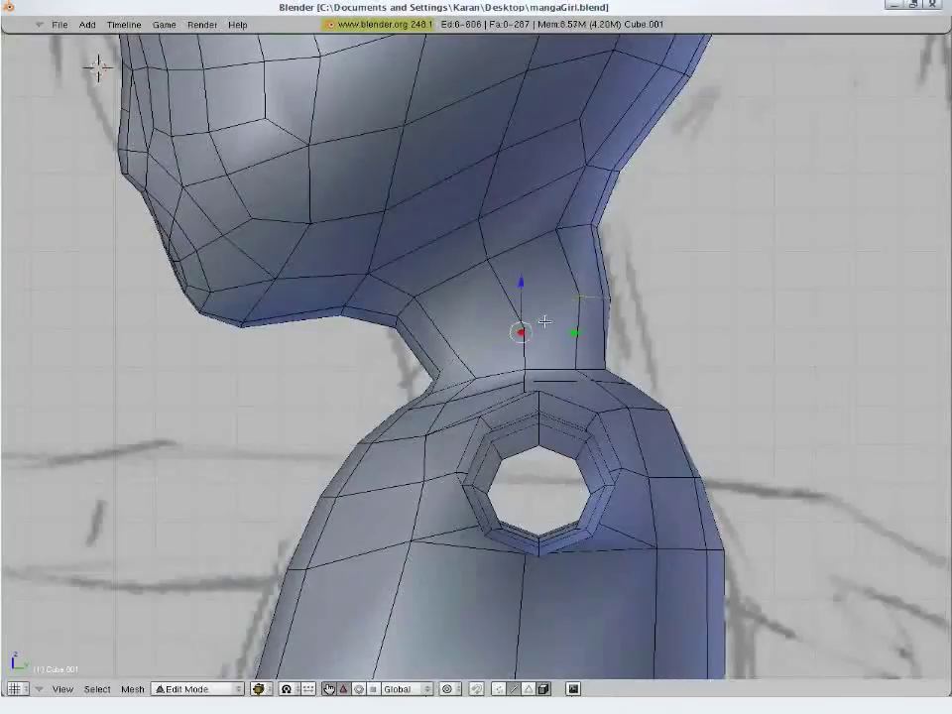
key(x)
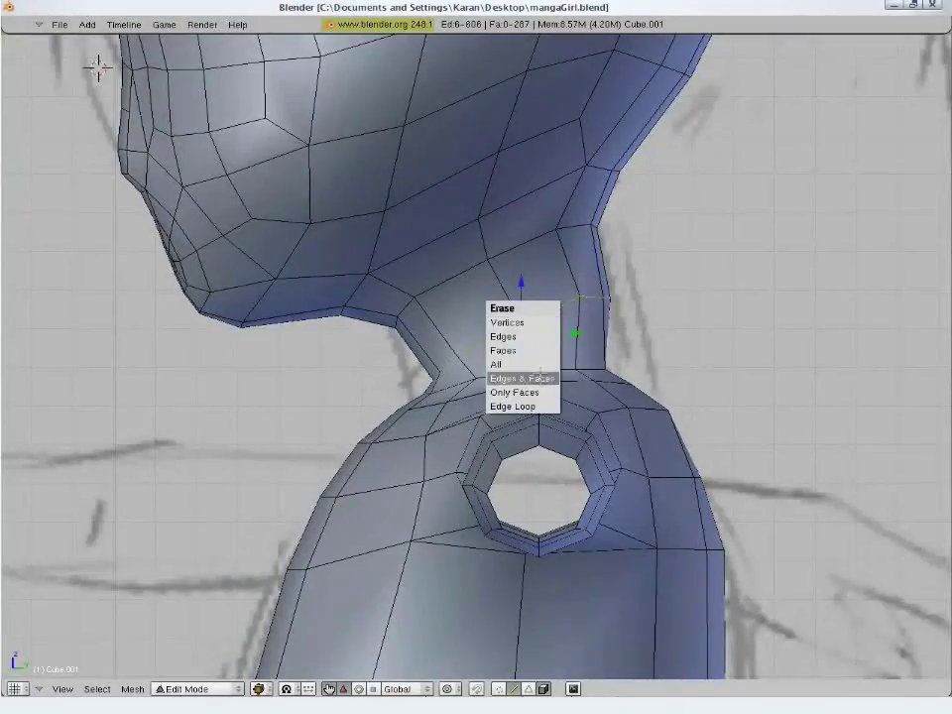
click(533, 393)
mouse_move(537, 404)
middle_down()
mouse_move(382, 351)
mouse_move(508, 358)
middle_up()
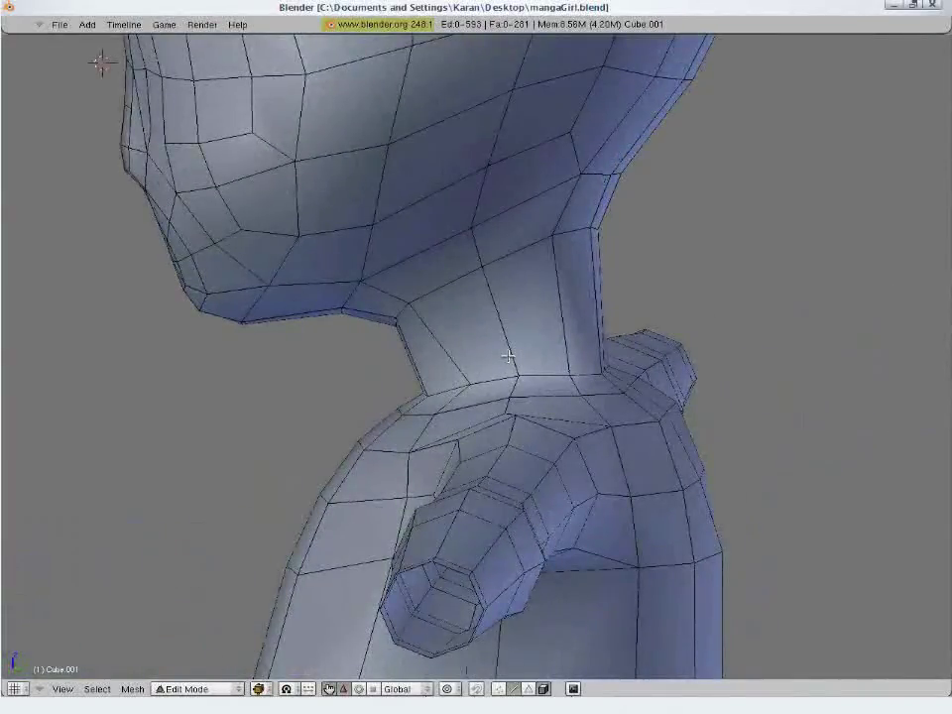
mouse_move(608, 375)
middle_down()
mouse_move(575, 382)
mouse_move(600, 389)
middle_up()
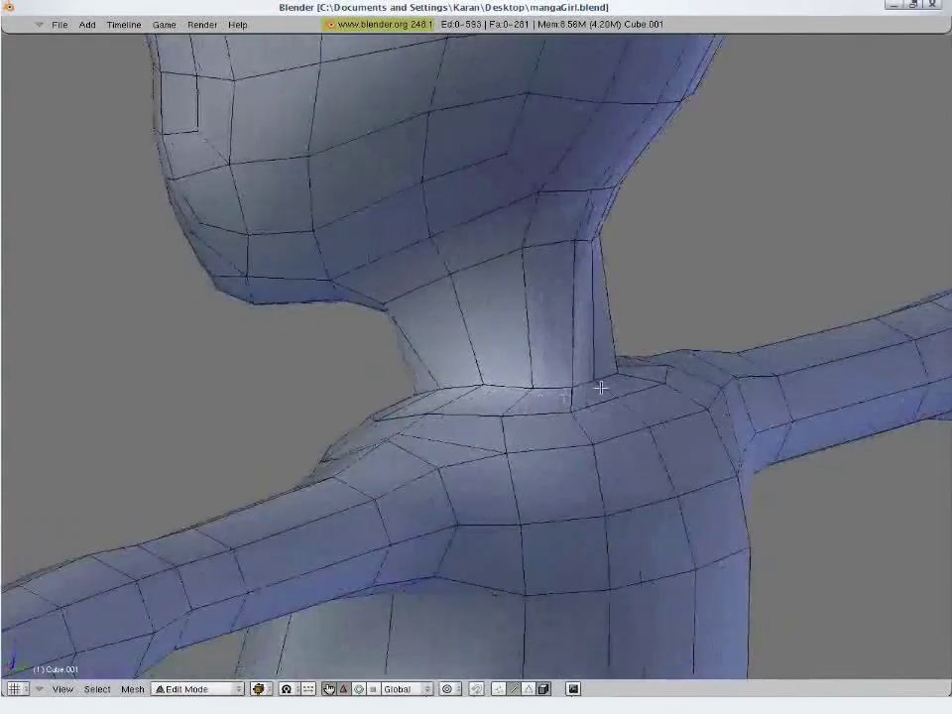
Shift the rear edge at the neck's base slightly backward and move the upper nape edge about 0.014 forward and down
right_click(590, 387)
key(KP_1)
key(g)
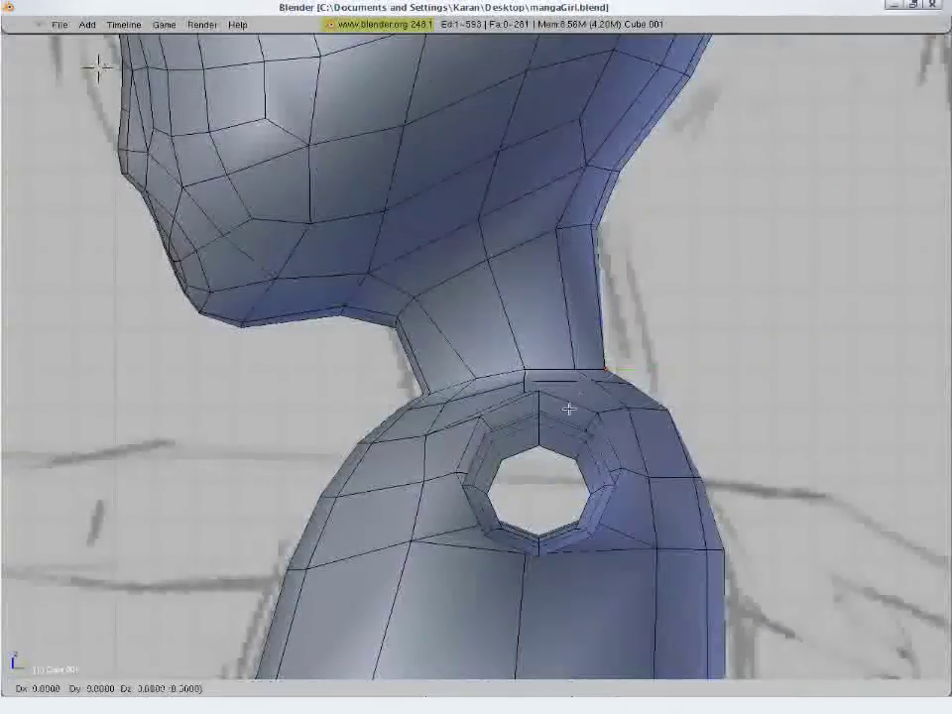
click(615, 400)
right_click(587, 236)
key(g)
click(540, 247)
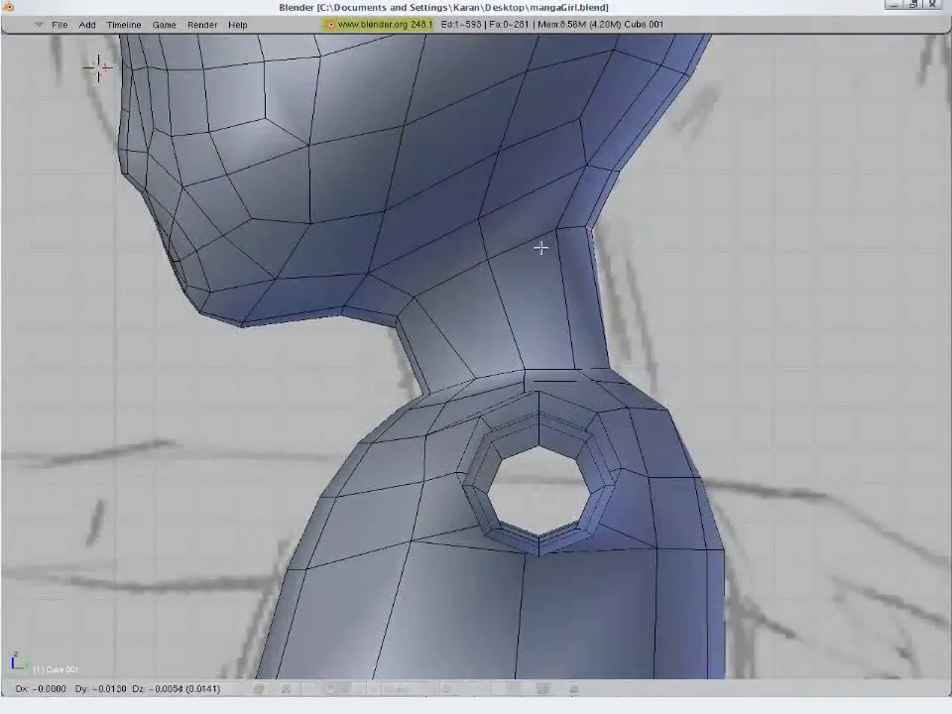
Move and scale the front side edge at the neck's base to shift its rear end forward
key(a)
right_click(450, 386)
key(g)
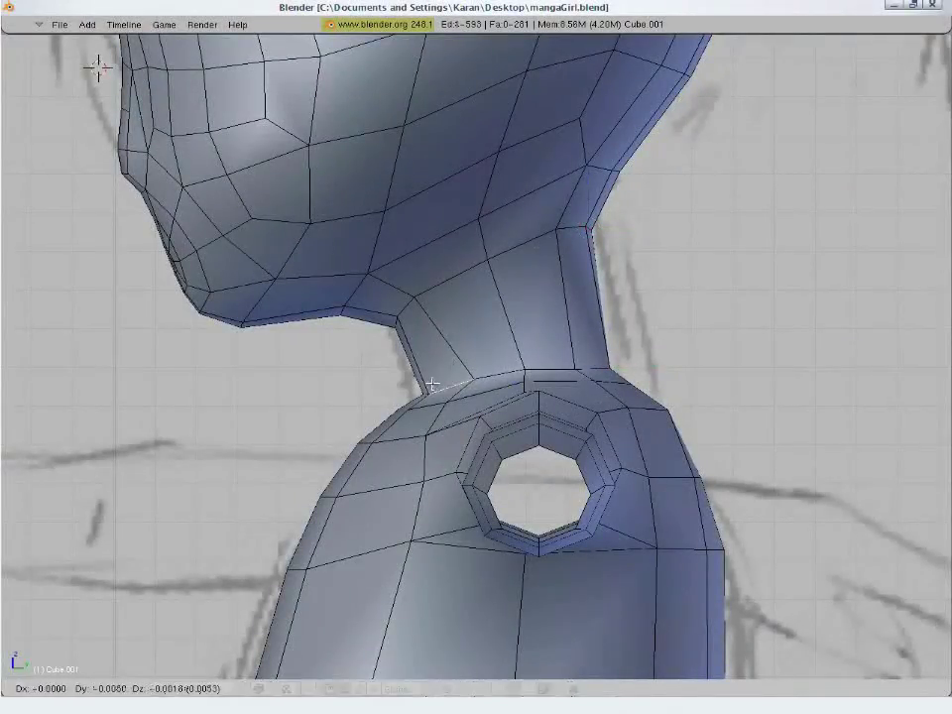
key(s)
click(482, 382)
key(g)
click(479, 383)
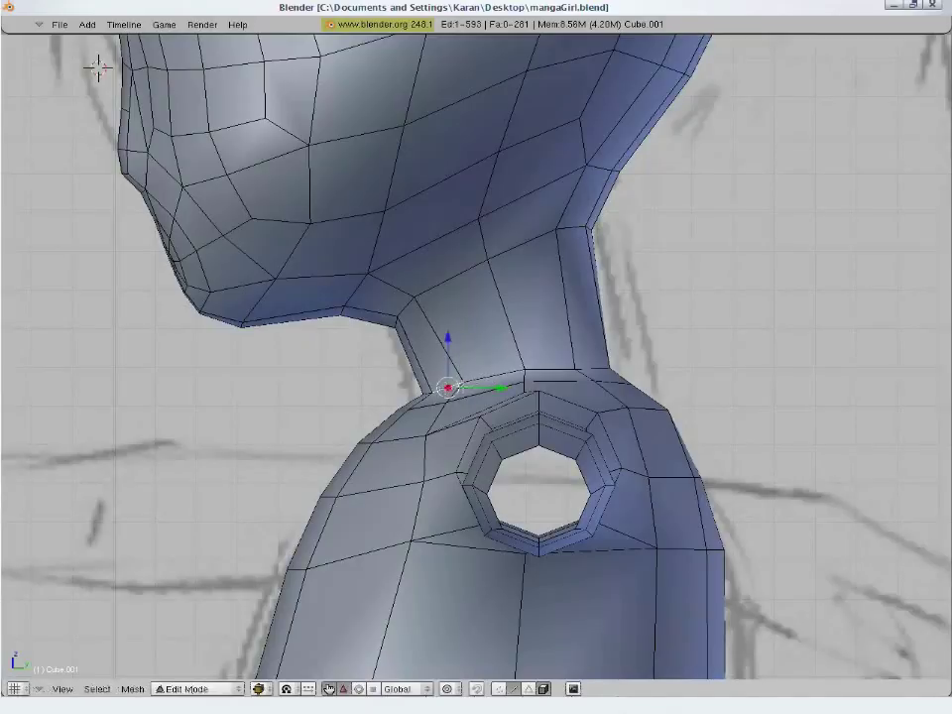
Move and scale the adjoining side edge at the neck's base to even out the base loop
key(g)
click(488, 376)
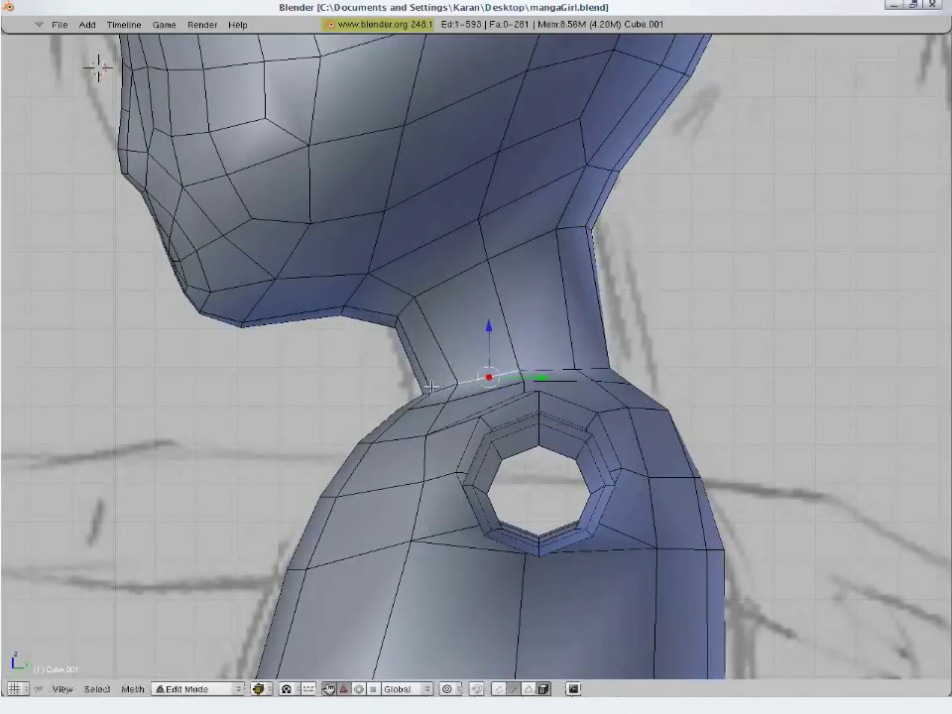
key(s)
click(539, 373)
key(a)
In vertex select mode, move the vertex at the side of the neck's base outward toward the shoulder
scroll(535, 372, down, 2)
middle_drag(480, 363, 630, 355)
scroll(522, 389, up, 2)
scroll(522, 389, up, 1)
middle_drag(522, 390, 493, 524)
click(498, 690)
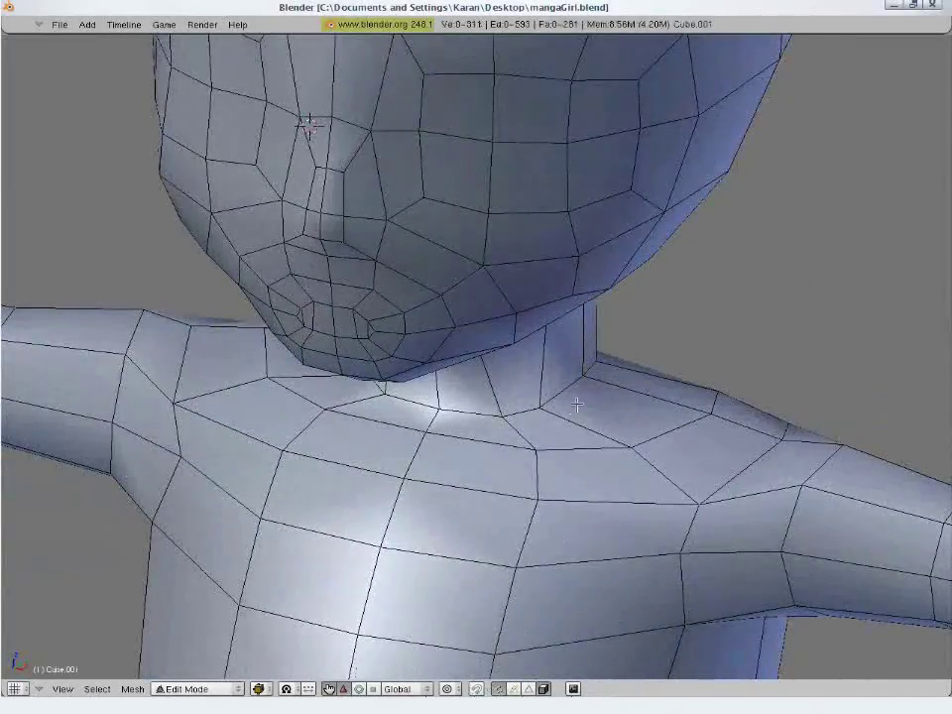
key(g)
click(725, 325)
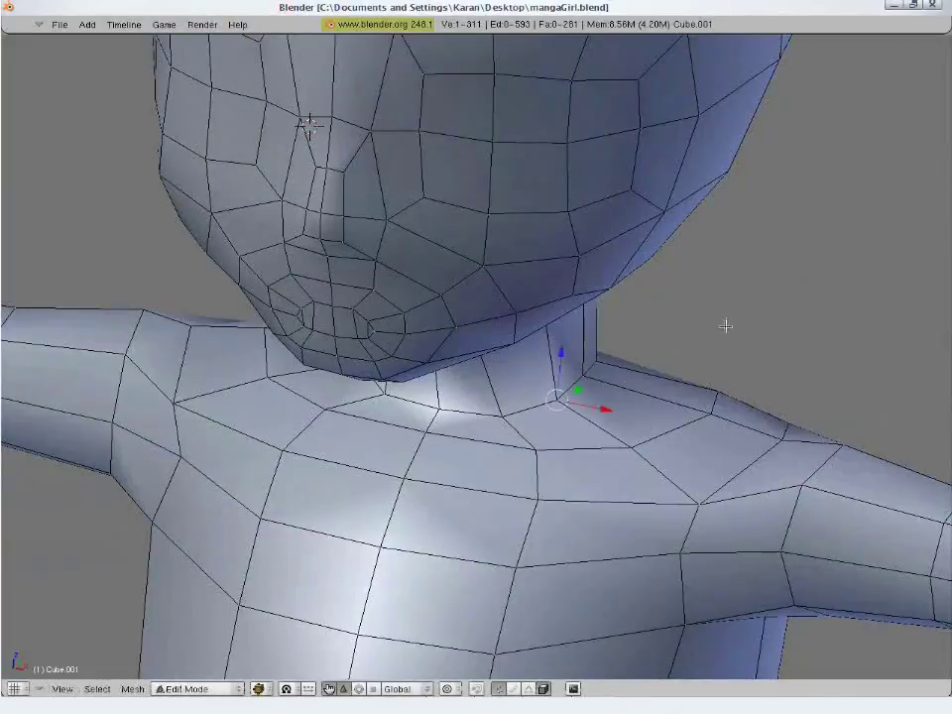
Adjust two neighbouring vertices at the side of the neck's base and nudge the upper-back vertex just below them
middle_drag(725, 325, 429, 463)
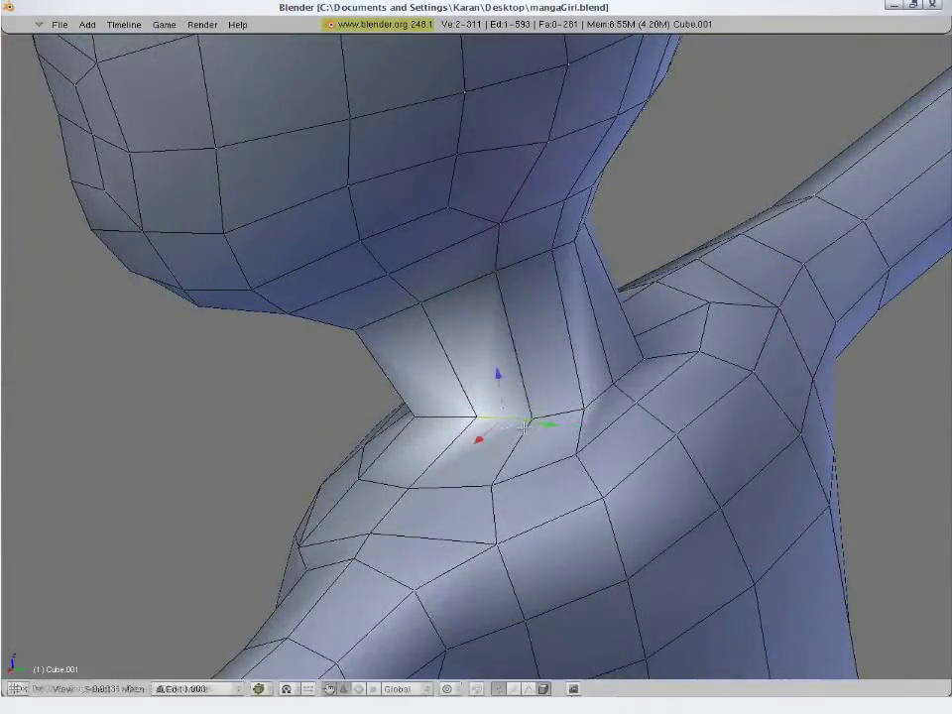
middle_drag(587, 451, 522, 533)
right_click(494, 532)
key(g)
click(502, 524)
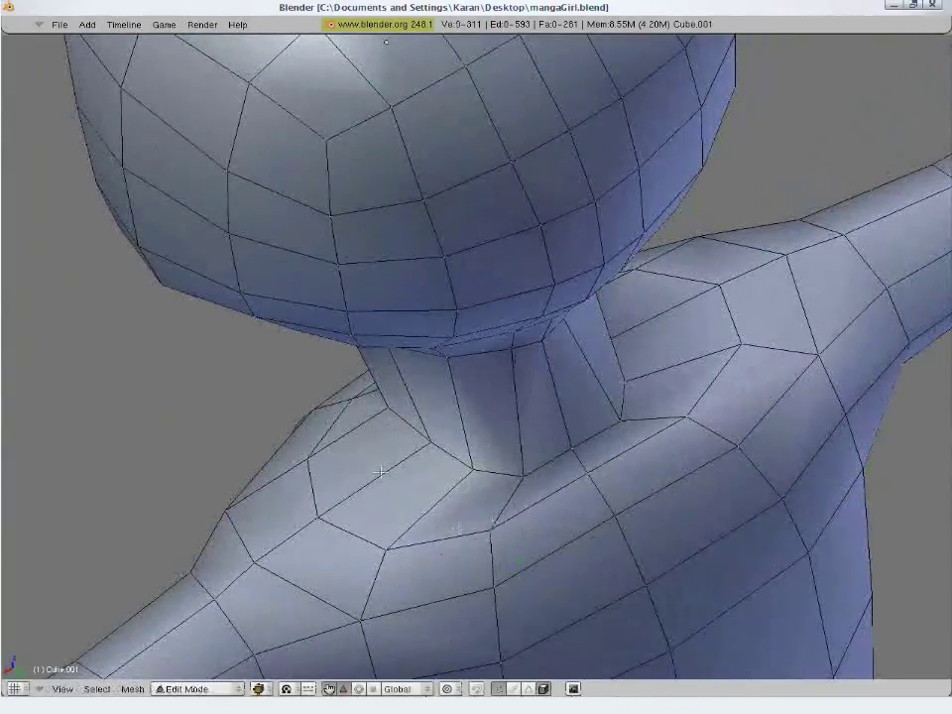
middle_drag(383, 468, 552, 338)
key(KP_1)
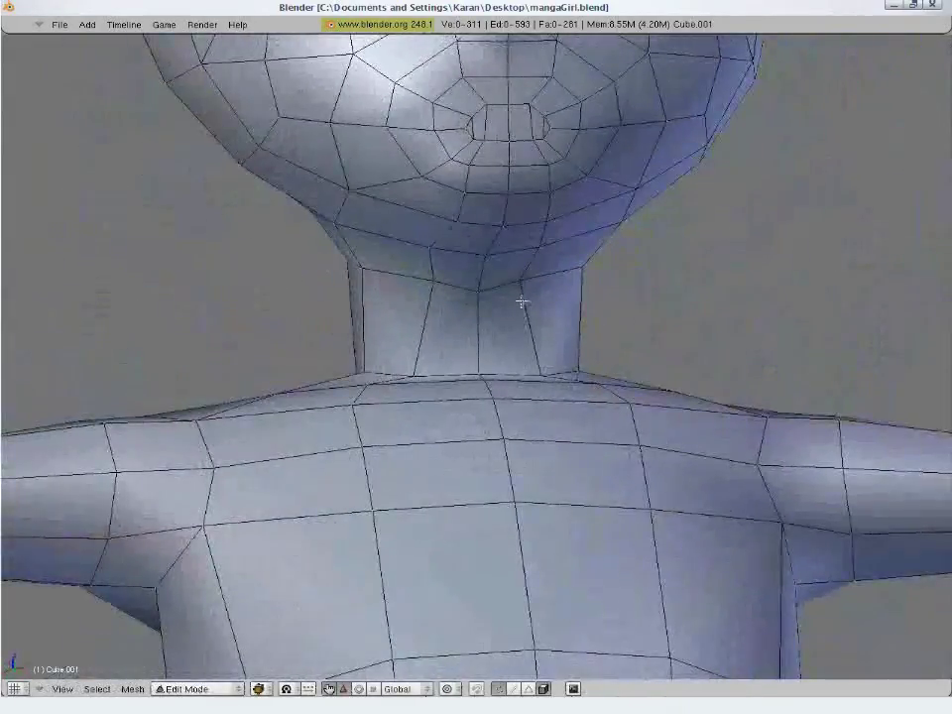